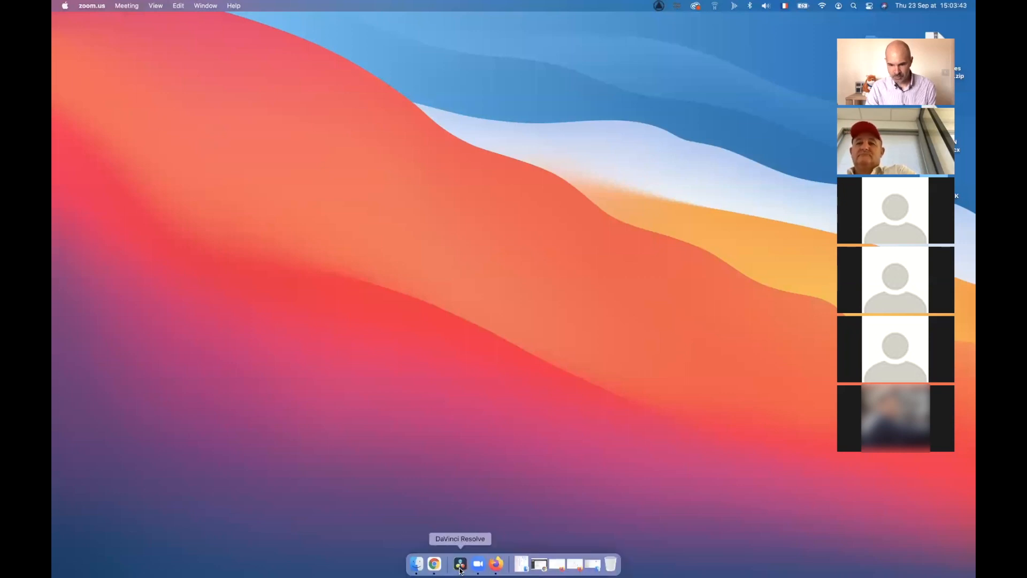
# Step: Launch DaVinci Resolve and bring its project manager window to the middle of the main display
pyautogui.click(460, 565)
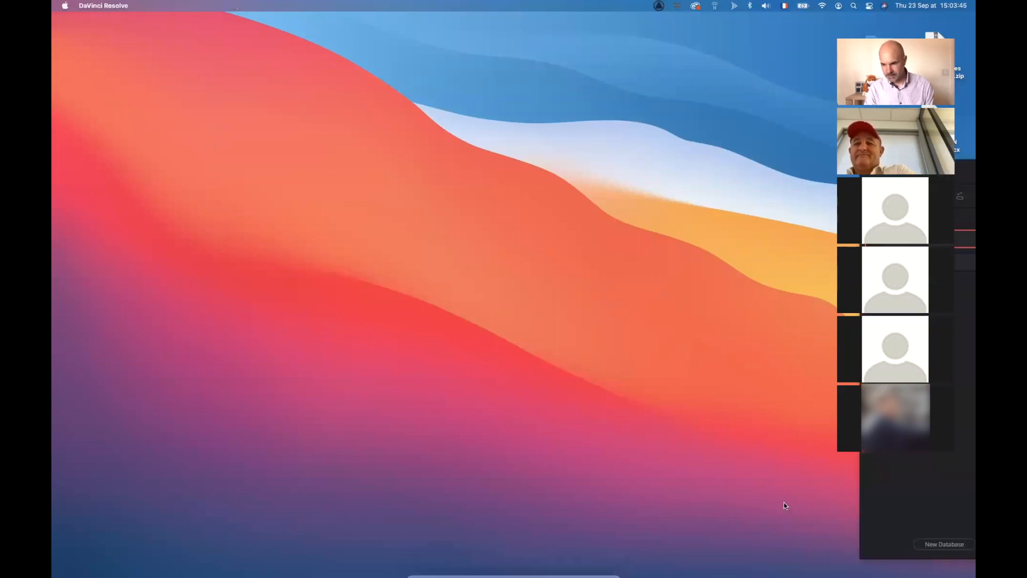
pyautogui.moveTo(970, 165); pyautogui.dragTo(327, 104)
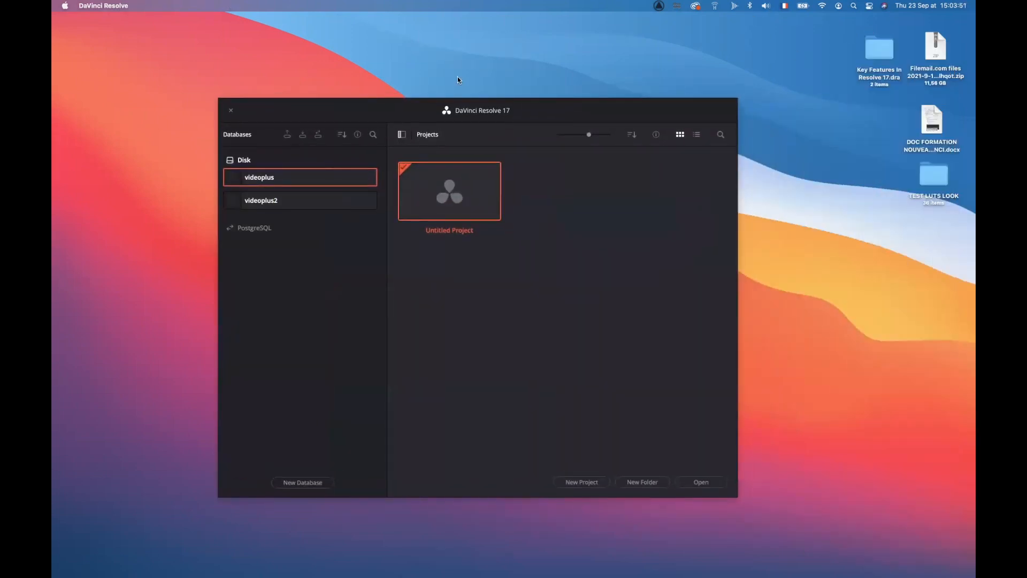
pyautogui.moveTo(594, 111); pyautogui.dragTo(649, 92)
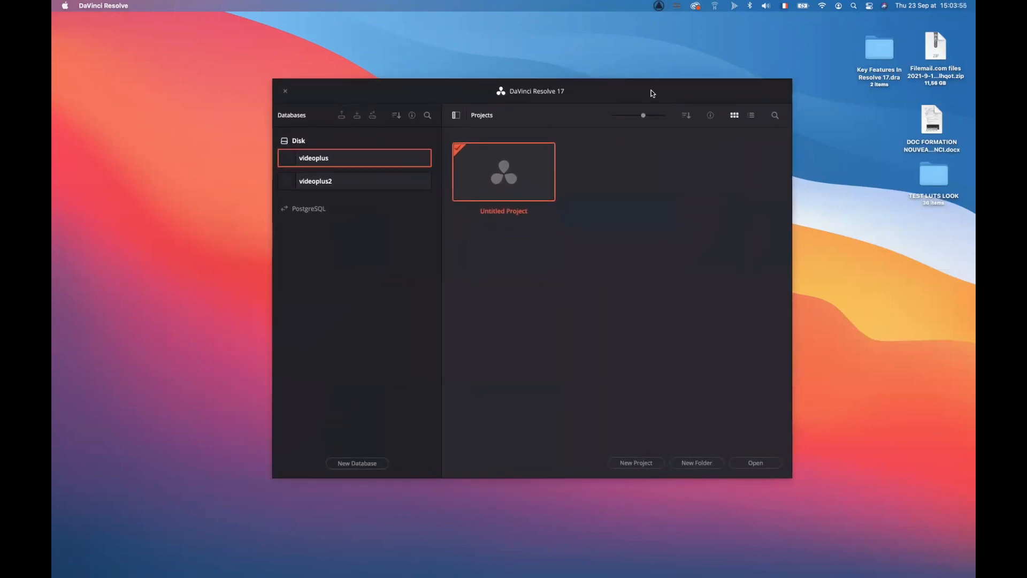
pyautogui.moveTo(651, 90); pyautogui.dragTo(621, 91)
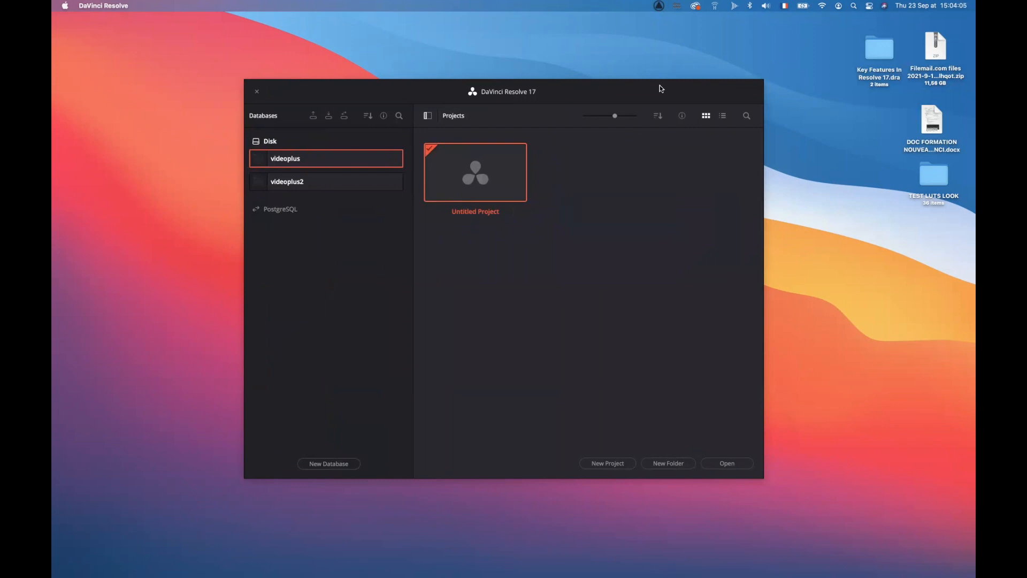
pyautogui.moveTo(655, 91); pyautogui.dragTo(622, 89)
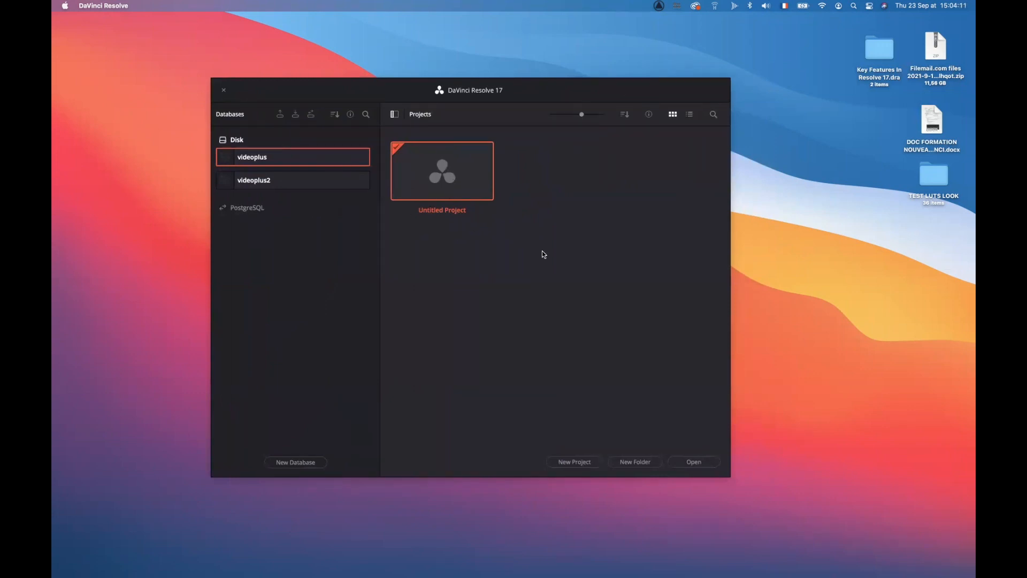
# Step: Restore the project archive Key Features In Resolve 17.dra from the Desktop and open the restored project
pyautogui.rightClick(526, 256)
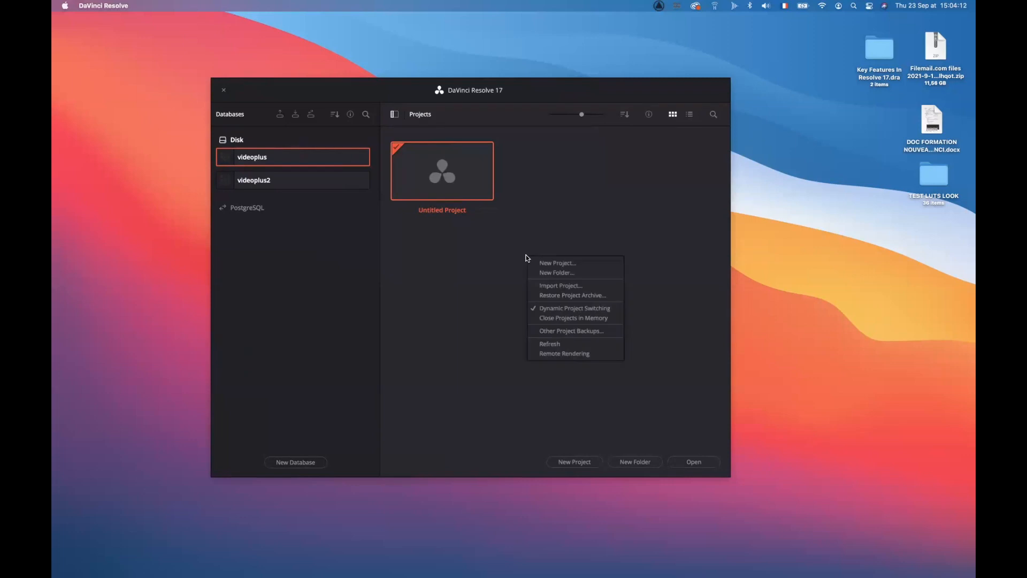
pyautogui.click(568, 295)
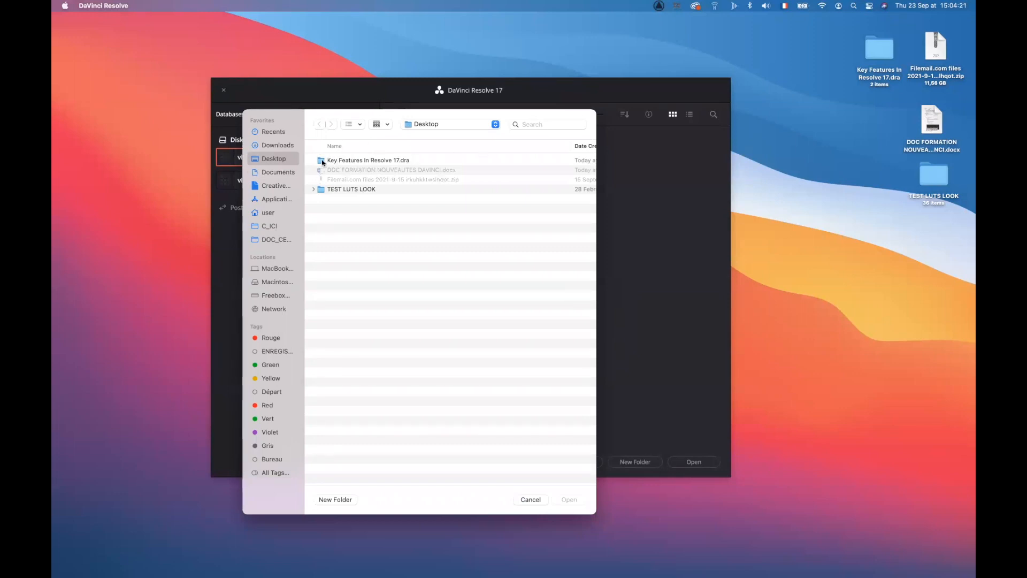
pyautogui.click(384, 160)
pyautogui.click(578, 500)
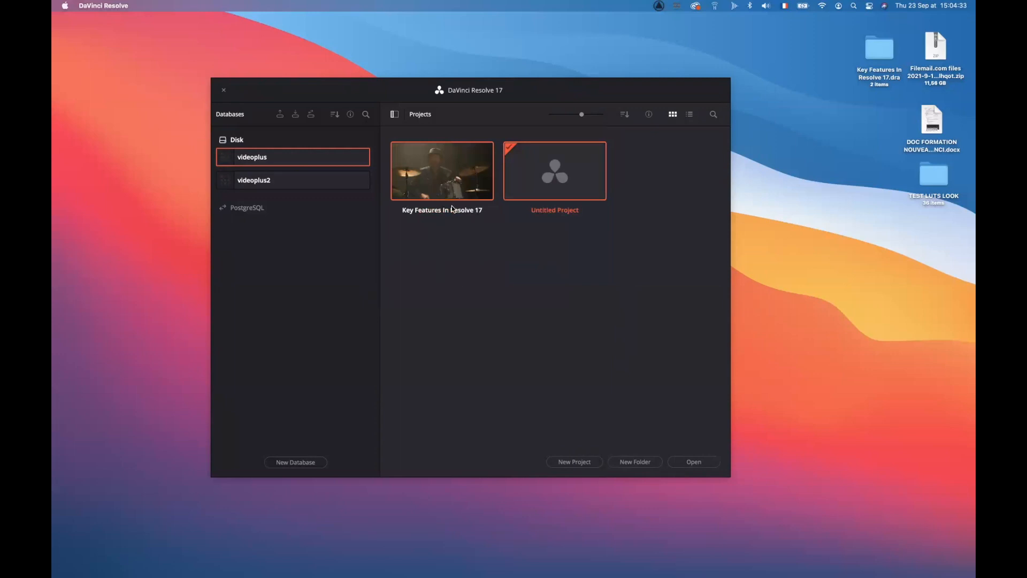
pyautogui.doubleClick(447, 174)
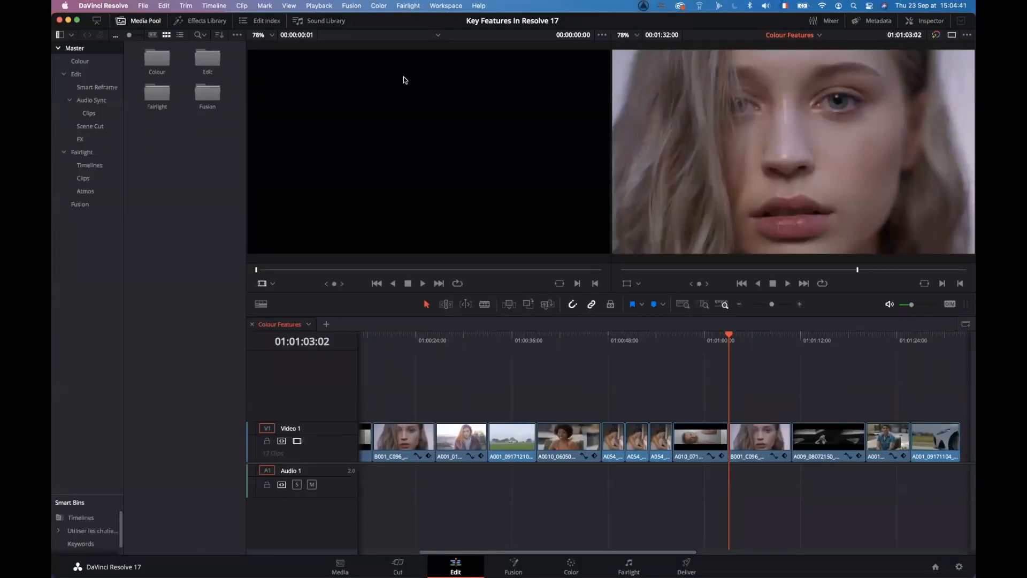
# Step: Reset the workspace's user interface layout to its default
pyautogui.click(450, 5)
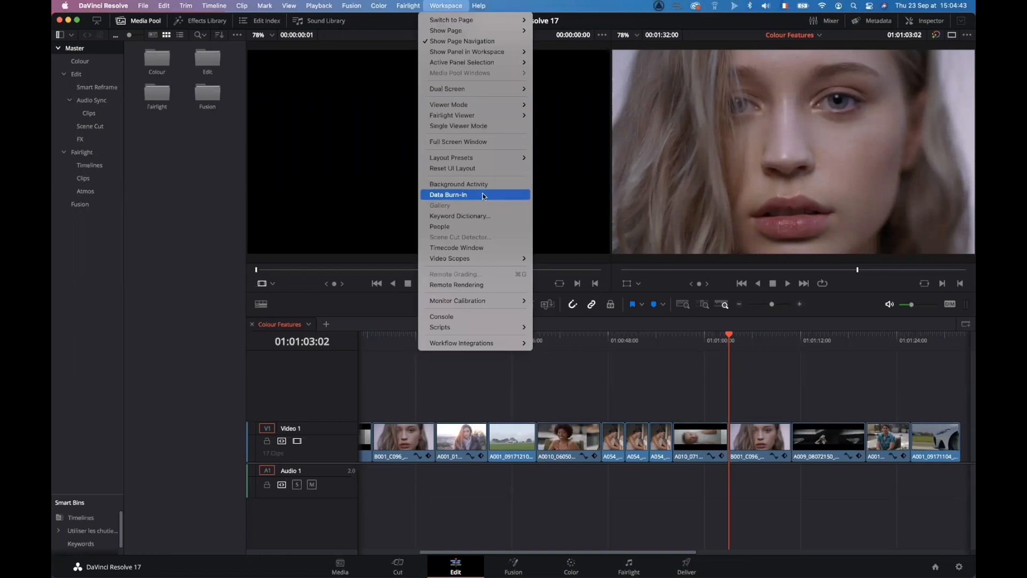
pyautogui.moveTo(476, 104)
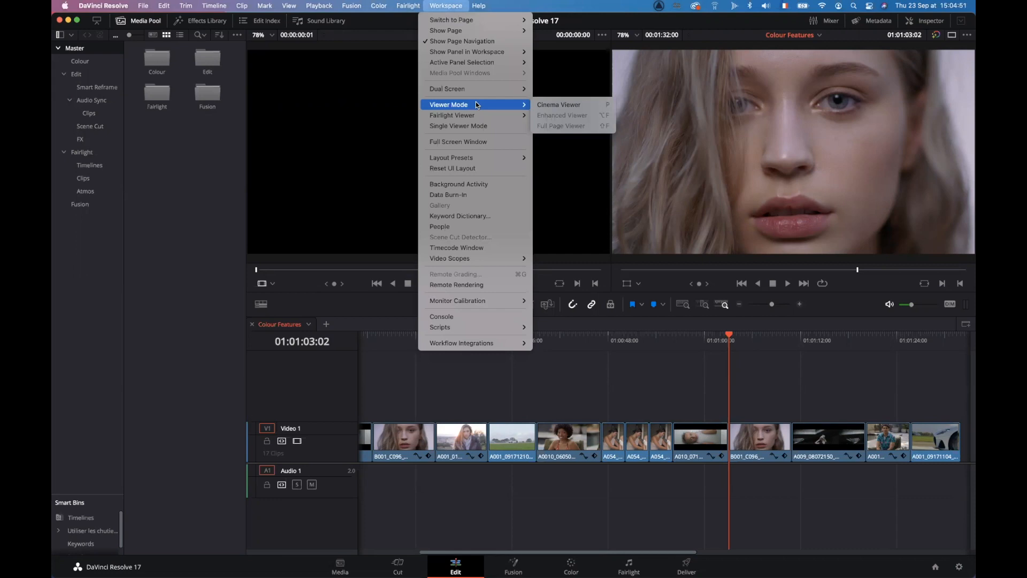
pyautogui.click(473, 168)
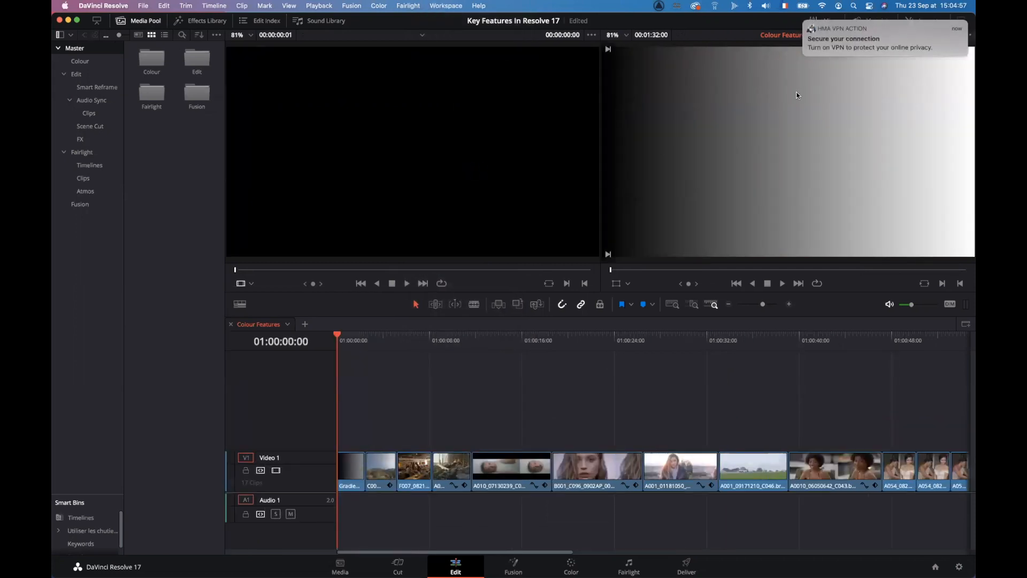
# Step: Look at the list of timelines available in the project and keep Colour Features as the current one
pyautogui.click(804, 20)
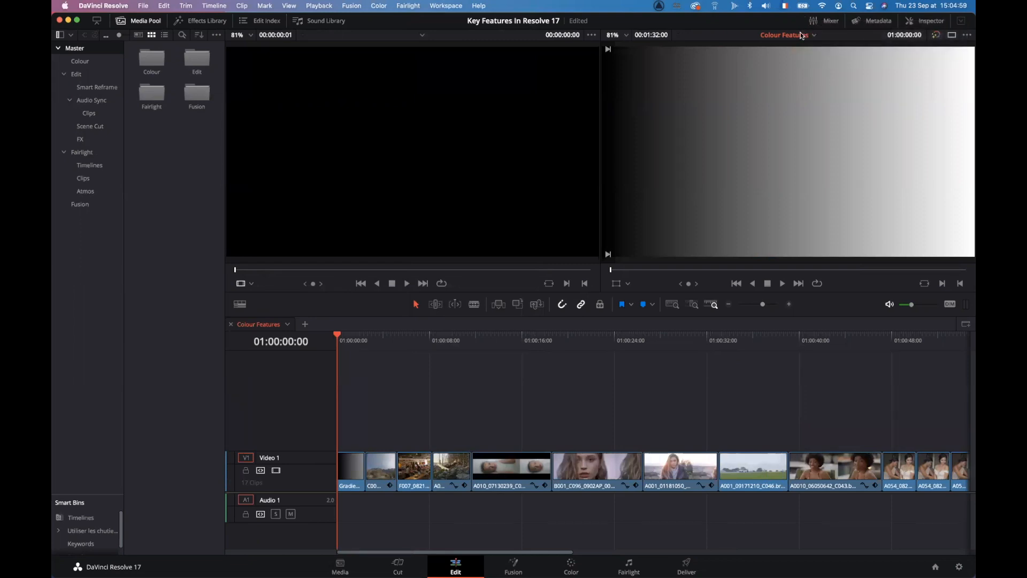
pyautogui.click(814, 35)
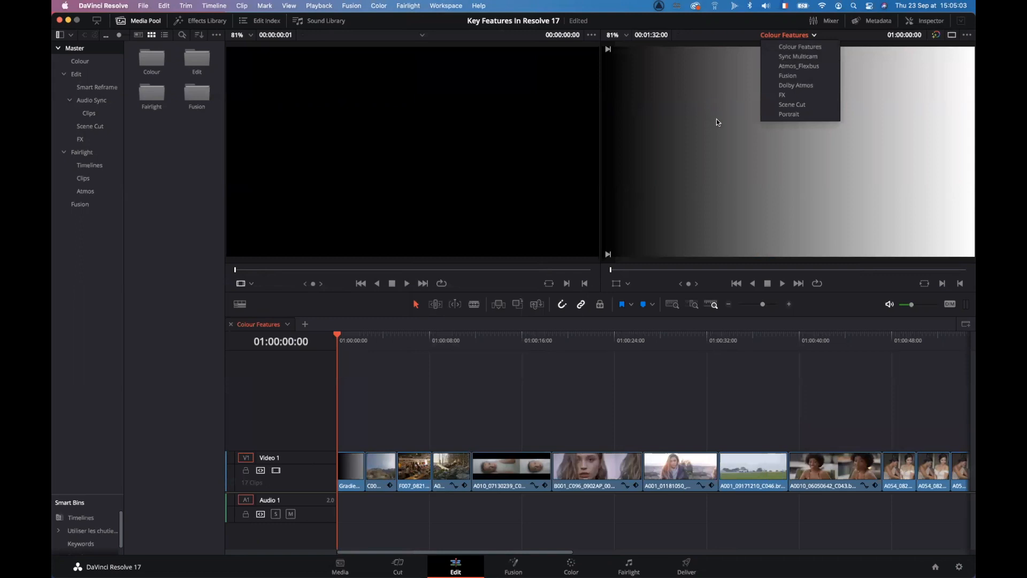
pyautogui.click(733, 37)
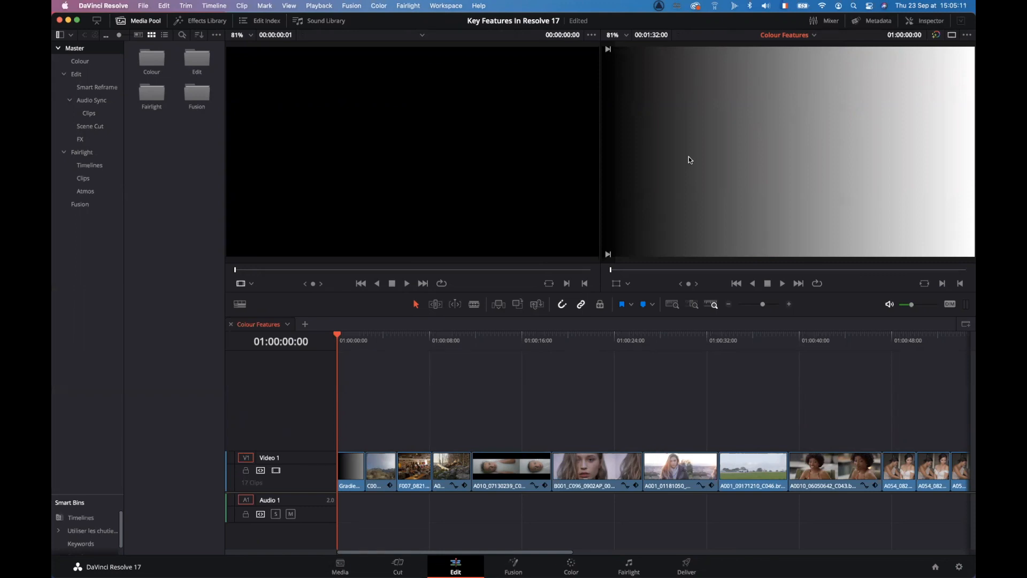
# Step: Park the playhead inside the gradient clip at 01:00:01:04 and switch to the Color page
pyautogui.moveTo(340, 339); pyautogui.dragTo(351, 339)
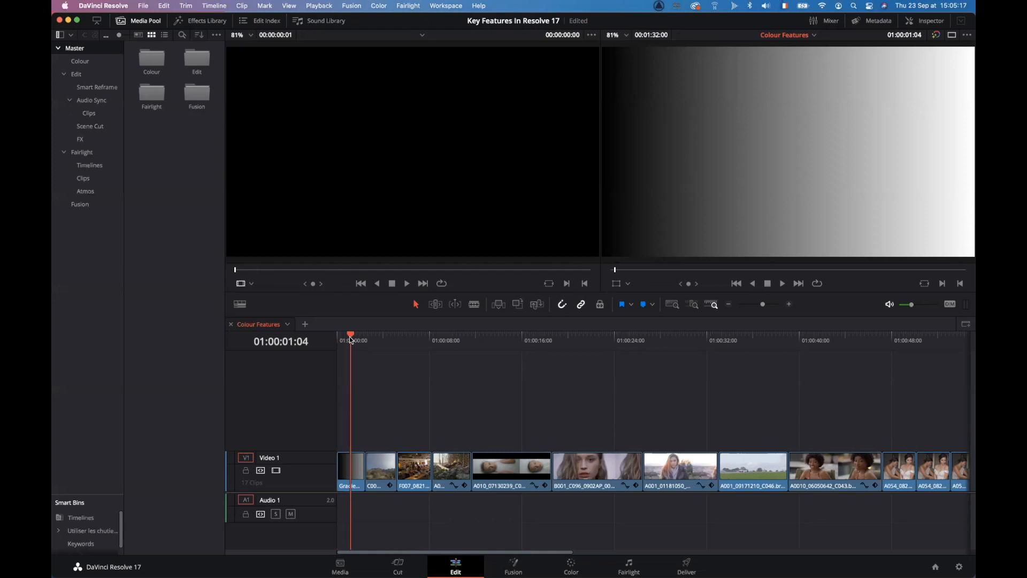
pyautogui.click(570, 565)
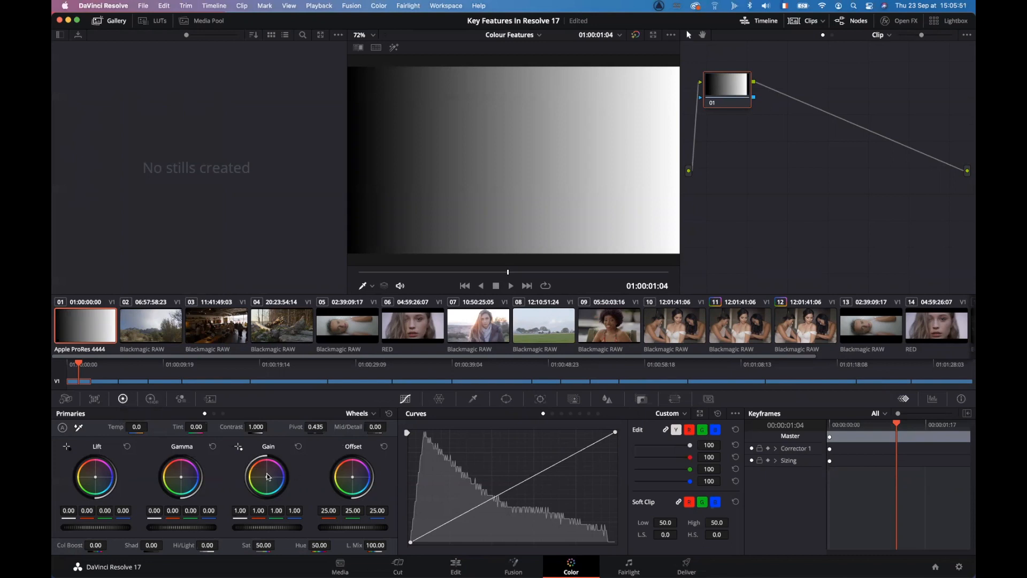
# Step: Show the Parade scopes while testing orange and blue Gain tints on the gradient clip, ending with Gain reset
pyautogui.moveTo(268, 478); pyautogui.dragTo(268, 476)
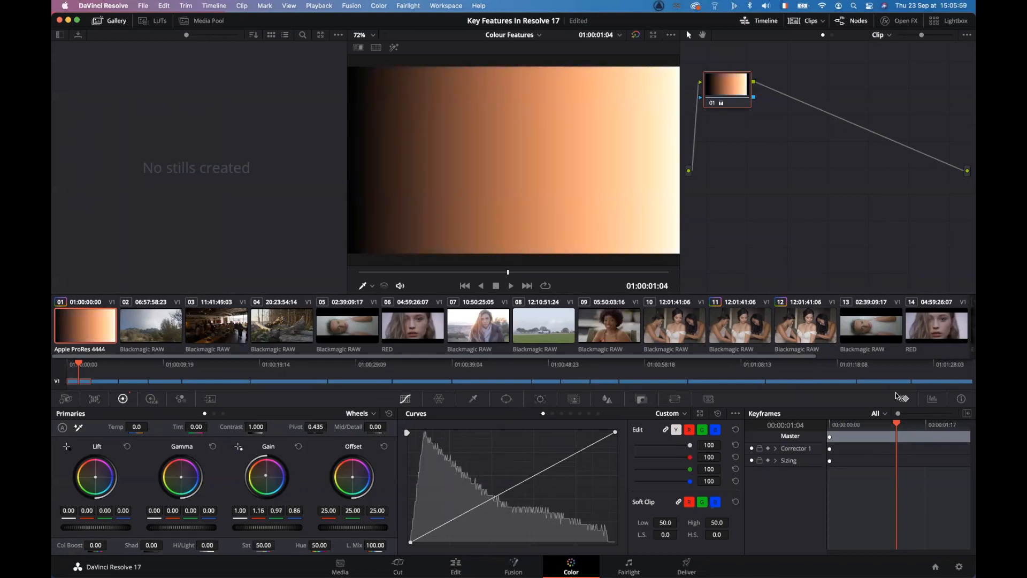
pyautogui.click(934, 401)
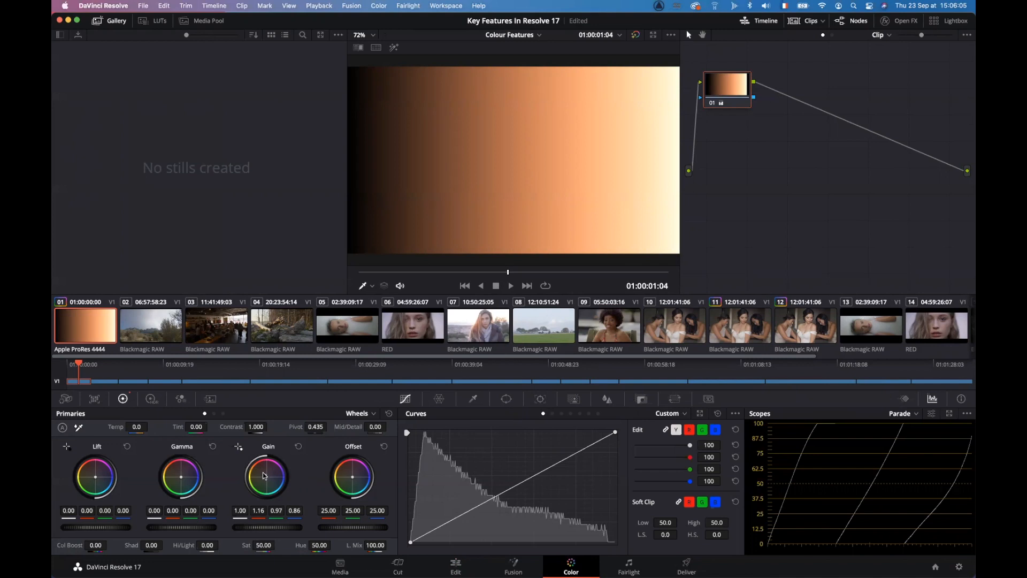
pyautogui.moveTo(266, 477); pyautogui.dragTo(268, 477)
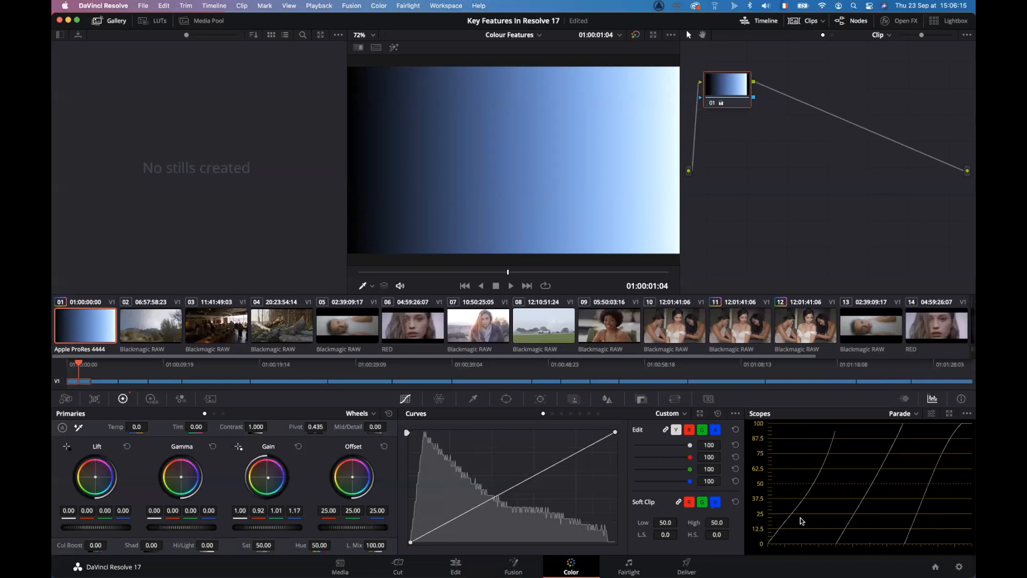
pyautogui.click(299, 448)
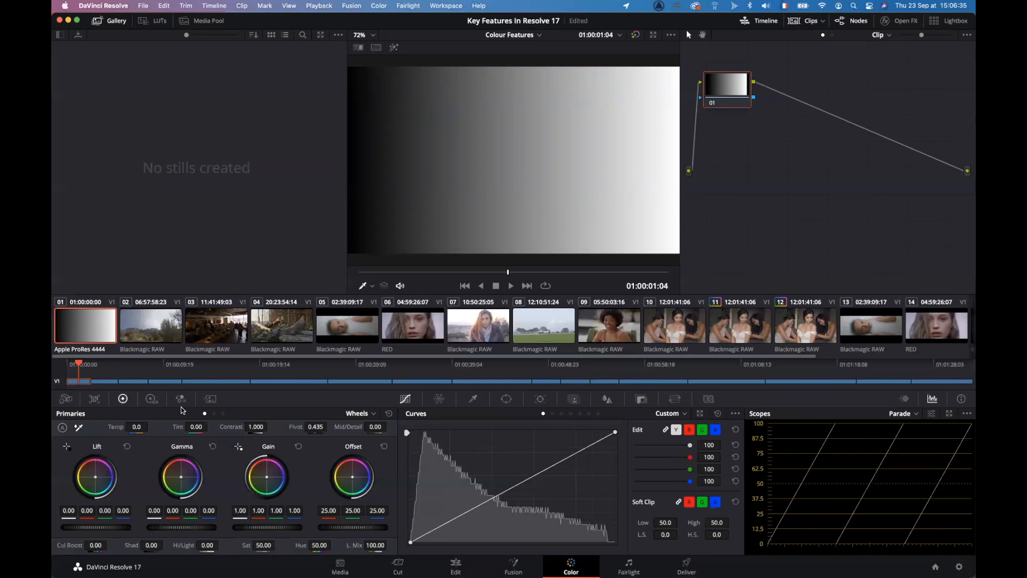
# Step: Open the High Dynamic Range wheels, comparing them once with the Primaries wheels
pyautogui.click(151, 400)
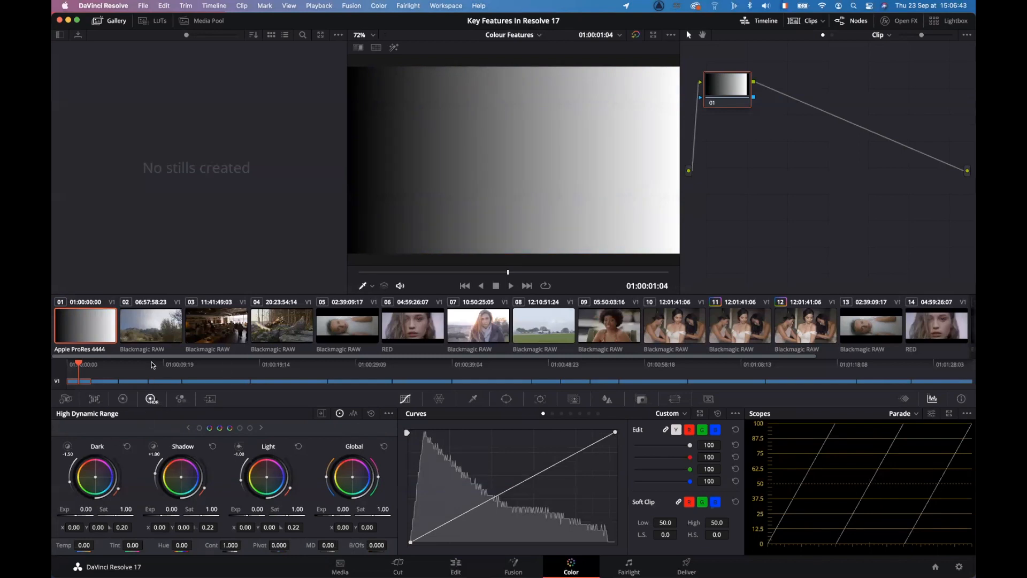
pyautogui.click(122, 400)
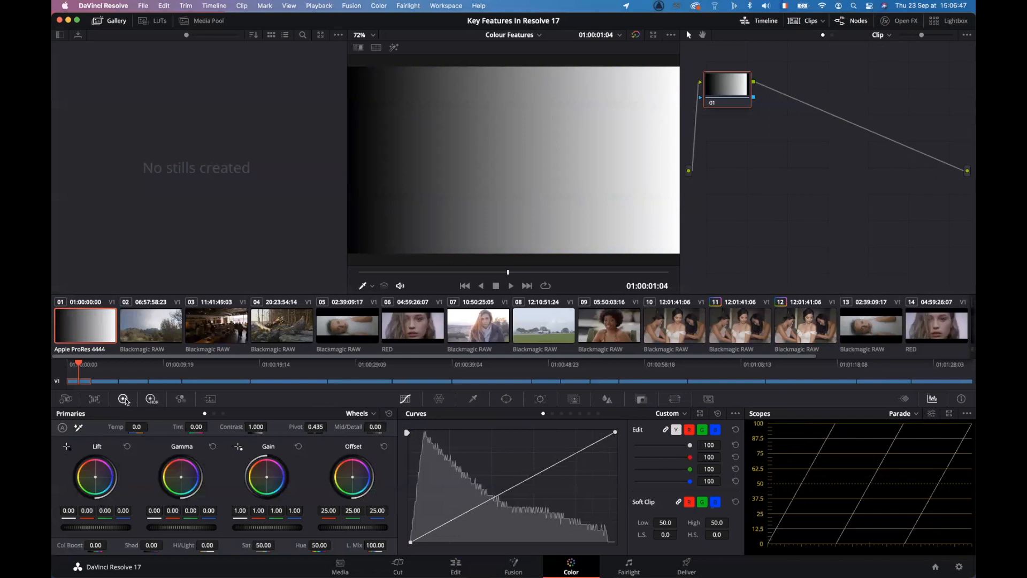
pyautogui.click(150, 399)
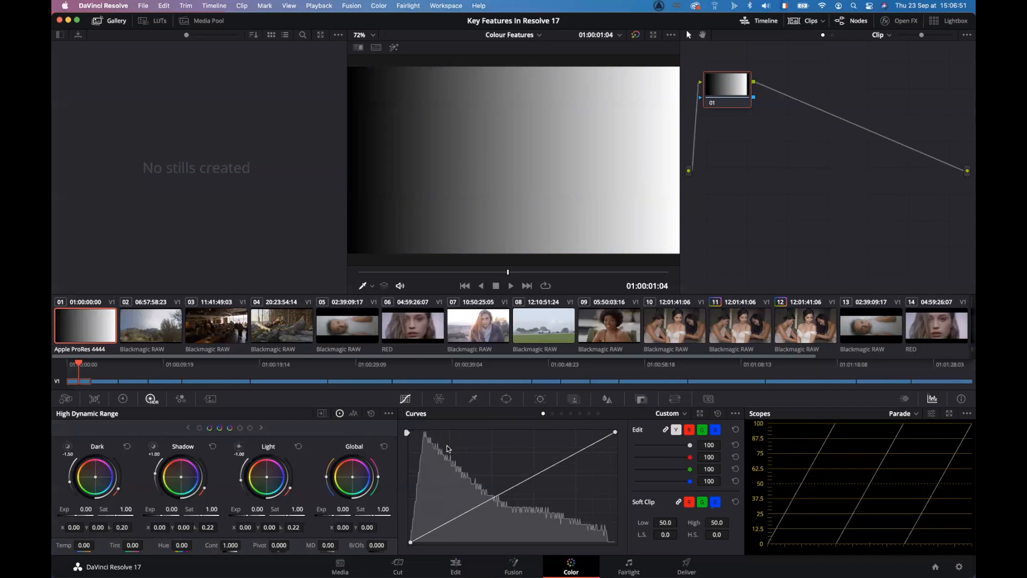
# Step: Page back and forth through the HDR zone wheels, from the darkest to the brightest zones, stopping at Light, Highlight and Specular
pyautogui.click(199, 428)
pyautogui.click(260, 427)
pyautogui.click(258, 426)
pyautogui.click(258, 427)
pyautogui.click(188, 429)
pyautogui.click(188, 429)
pyautogui.click(188, 428)
pyautogui.click(261, 427)
pyautogui.click(261, 427)
pyautogui.click(261, 427)
pyautogui.click(188, 427)
pyautogui.click(262, 428)
pyautogui.click(261, 429)
pyautogui.click(261, 429)
# Step: Try colour shifts on the Specular, Highlight and Light wheels of the gradient clip, resetting each one
pyautogui.moveTo(268, 476); pyautogui.dragTo(265, 469)
pyautogui.click(300, 448)
pyautogui.moveTo(183, 477); pyautogui.dragTo(180, 474)
pyautogui.click(212, 446)
pyautogui.moveTo(97, 480); pyautogui.dragTo(94, 476)
pyautogui.click(127, 446)
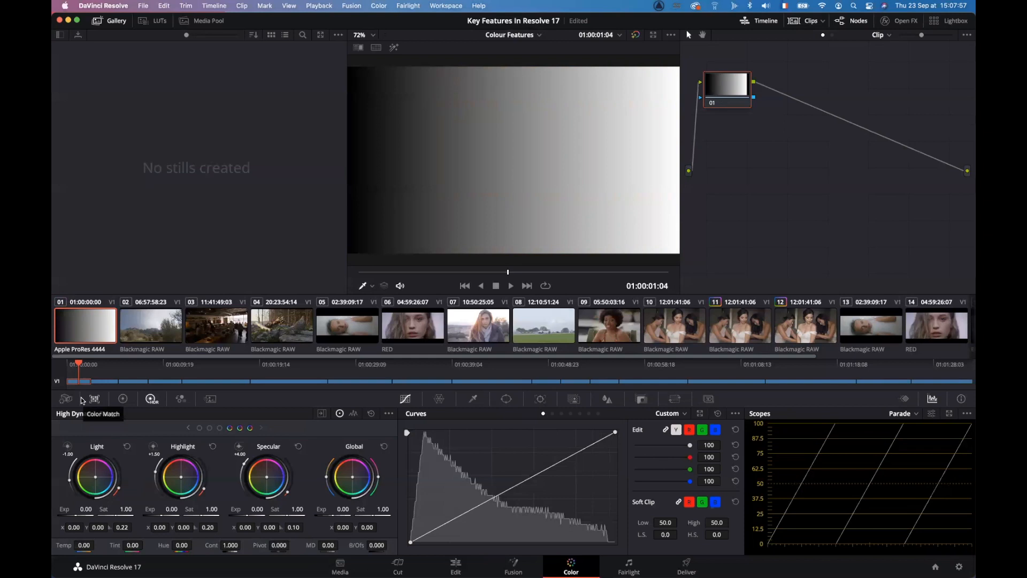
# Step: Select clip 02, the mountain landscape, and bring up its Black, Dark and Shadow HDR wheels
pyautogui.click(139, 322)
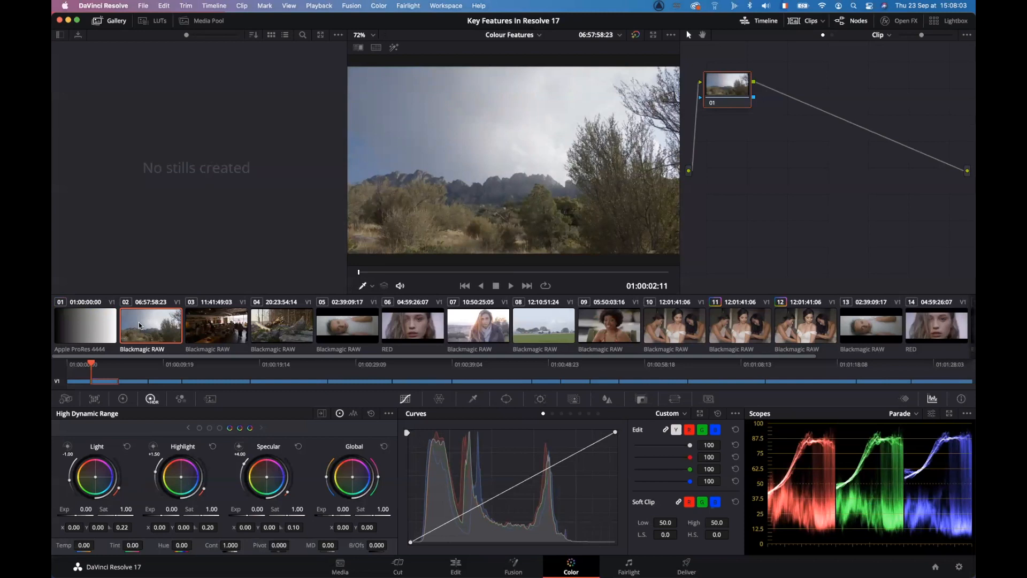
pyautogui.click(188, 428)
pyautogui.click(188, 428)
pyautogui.click(188, 428)
# Step: Test the Black zone's colour balance and an exposure of 0.13 on the landscape clip, resetting the zone each time
pyautogui.moveTo(95, 476); pyautogui.dragTo(93, 475)
pyautogui.click(127, 446)
pyautogui.moveTo(85, 509); pyautogui.dragTo(93, 508)
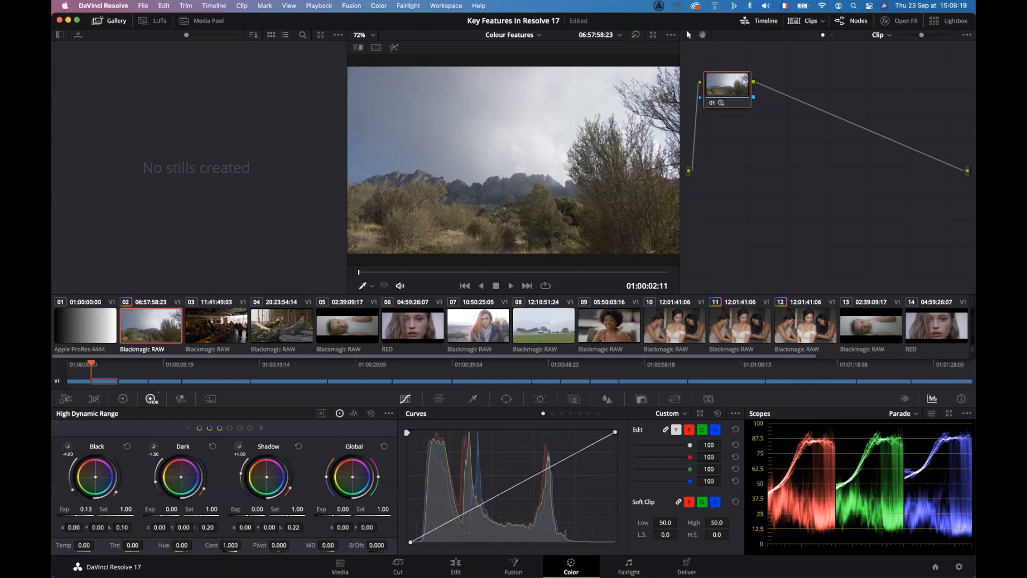
pyautogui.click(127, 447)
# Step: Lower the Dark zone's exposure to -1.88 on the landscape clip
pyautogui.moveTo(172, 509)
pyautogui.mouseDown()
pyautogui.moveTo(94, 510)
pyautogui.moveTo(160, 517)
pyautogui.mouseUp()
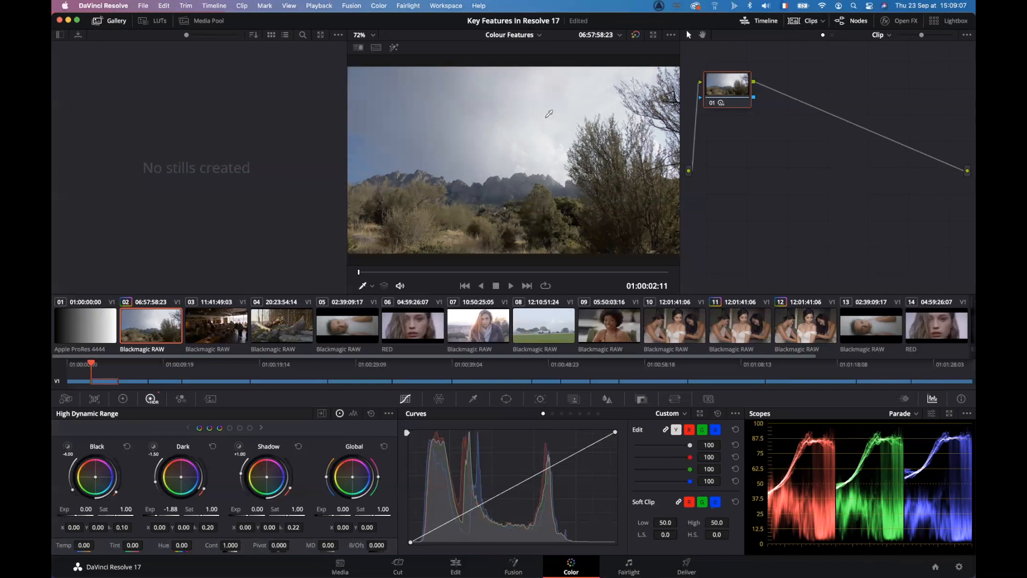
# Step: Bring up the bright HDR zones and preview which image areas the Specular zone affects, turning the preview off again
pyautogui.click(261, 428)
pyautogui.click(261, 427)
pyautogui.click(261, 427)
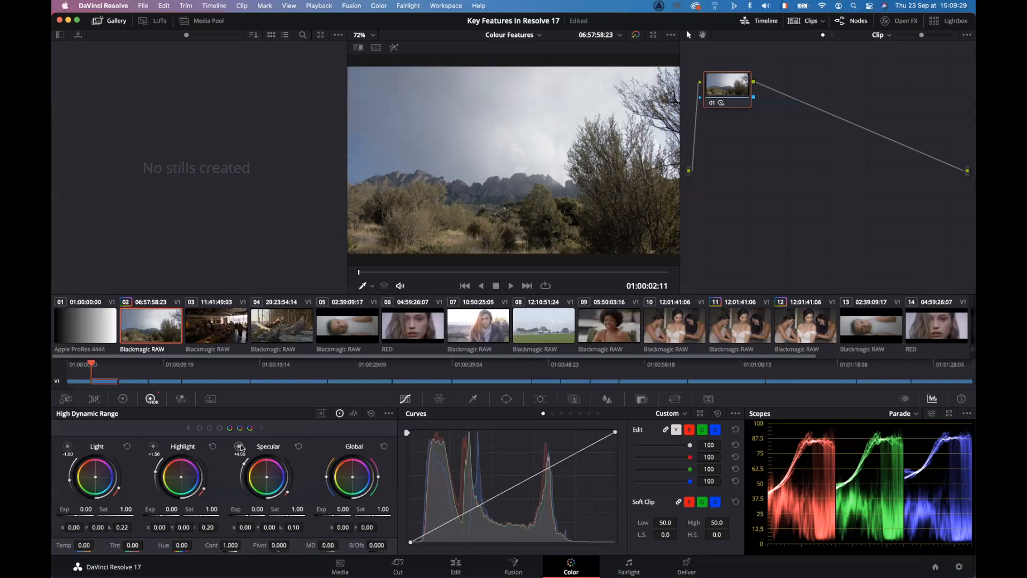
pyautogui.click(237, 446)
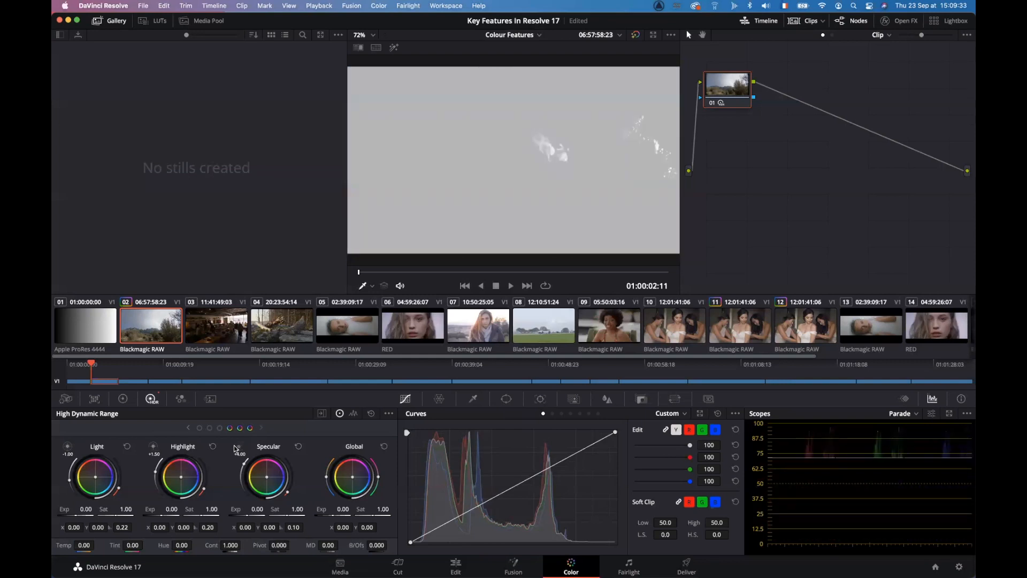
pyautogui.click(235, 448)
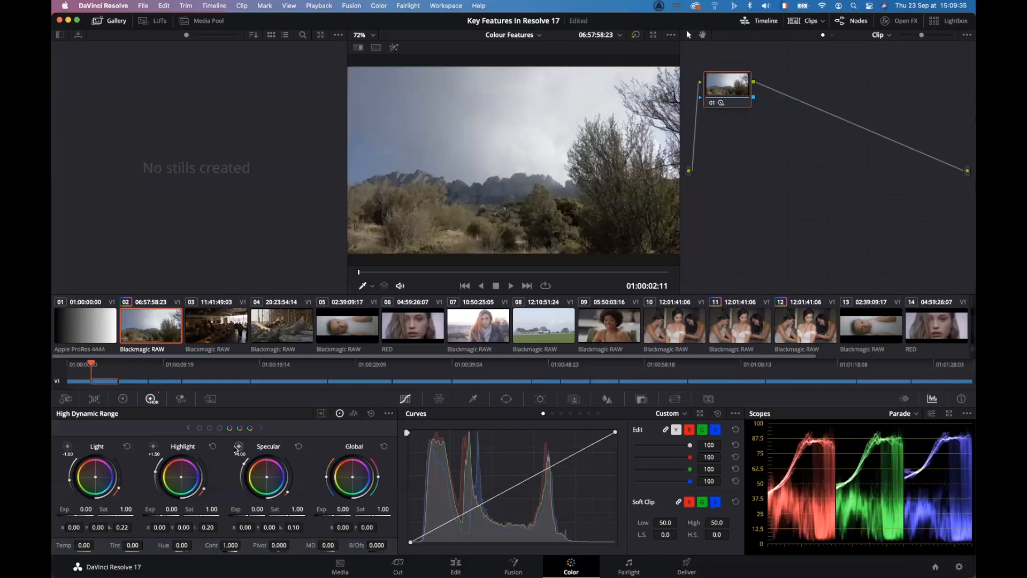
pyautogui.click(238, 449)
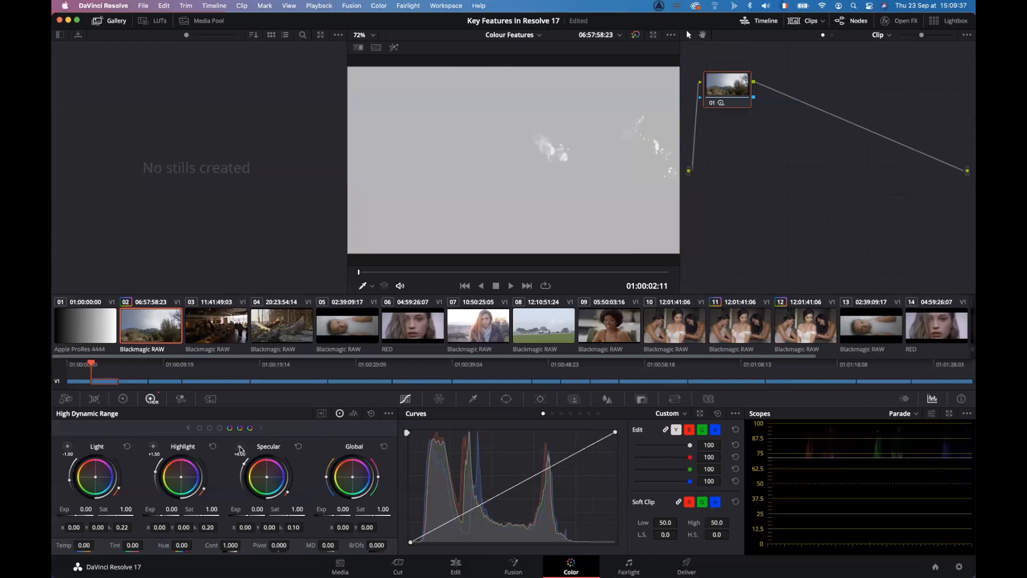
pyautogui.click(239, 449)
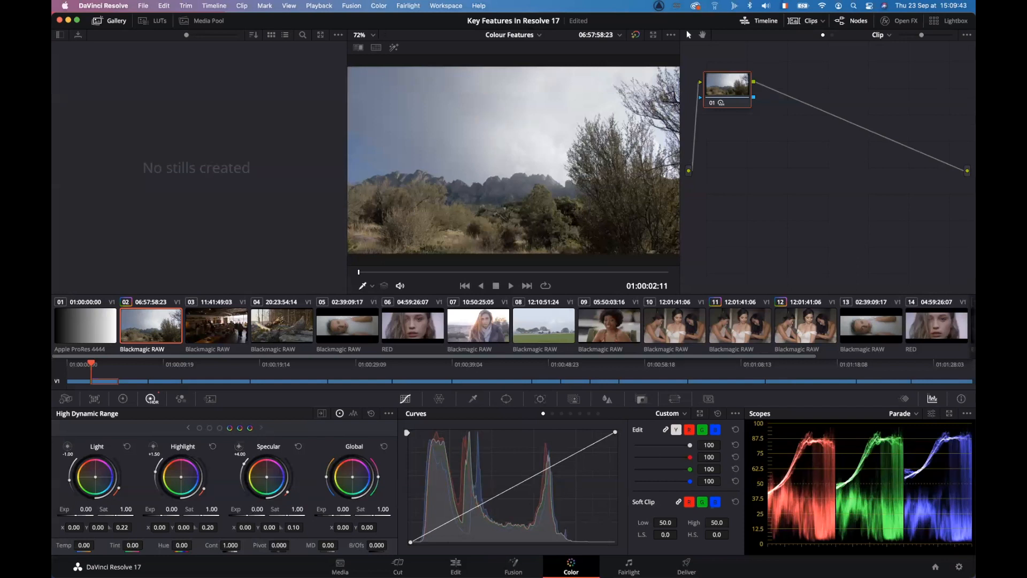
# Step: Raise the Specular zone's exposure to 1.79 and compare the image with node 01 disabled and enabled
pyautogui.moveTo(257, 509); pyautogui.dragTo(325, 509)
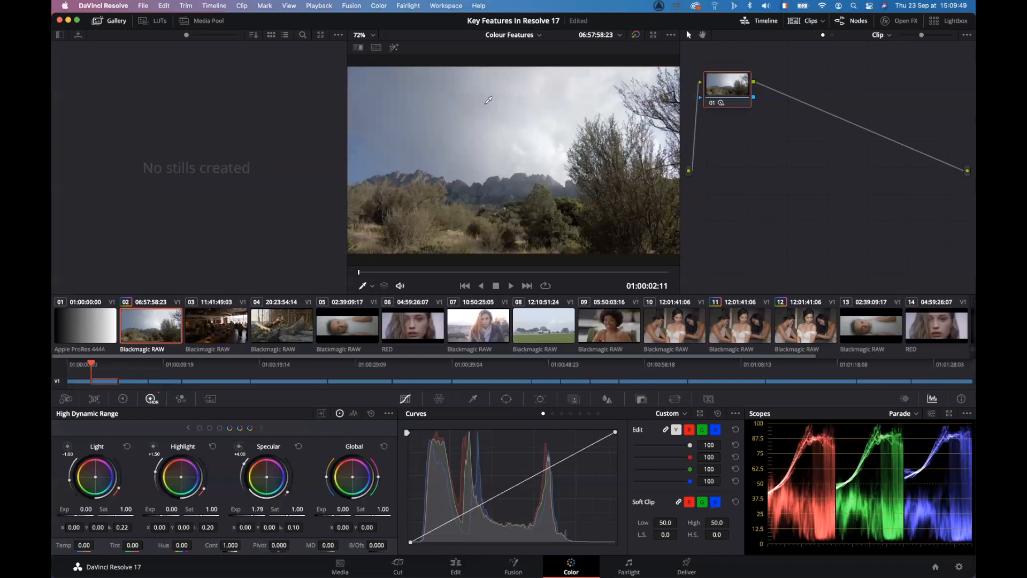
pyautogui.click(713, 102)
pyautogui.click(712, 101)
pyautogui.click(712, 102)
pyautogui.click(712, 101)
# Step: Save the project and lower the Highlight zone's exposure to -0.75 on the landscape clip
pyautogui.press('super+s')
pyautogui.moveTo(170, 509)
pyautogui.mouseDown()
pyautogui.moveTo(118, 509)
pyautogui.moveTo(160, 517)
pyautogui.mouseUp()
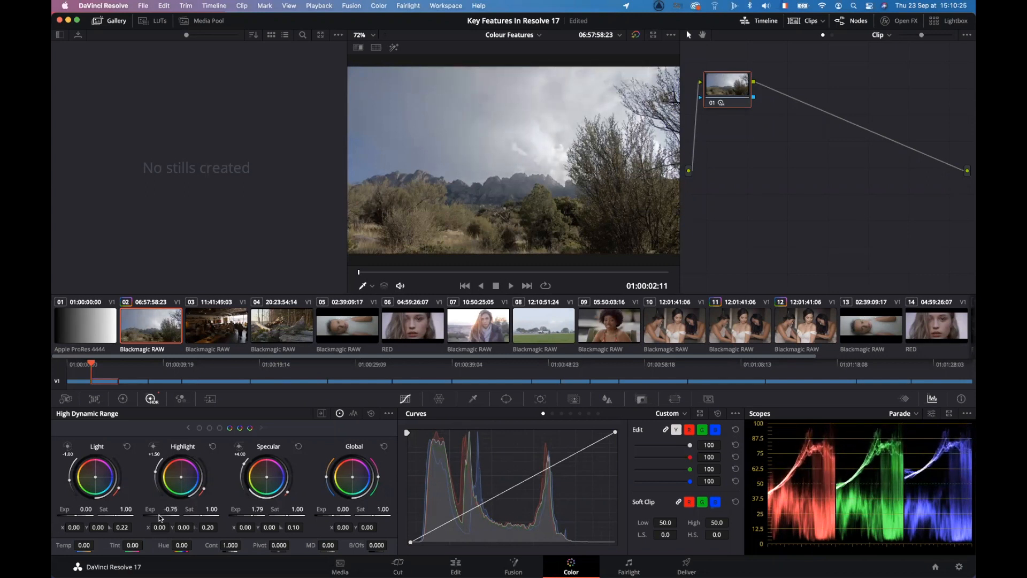
# Step: Raise the Specular zone's exposure to 3.16 and compare the landscape image with node 01 disabled and enabled
pyautogui.moveTo(257, 509); pyautogui.dragTo(278, 509)
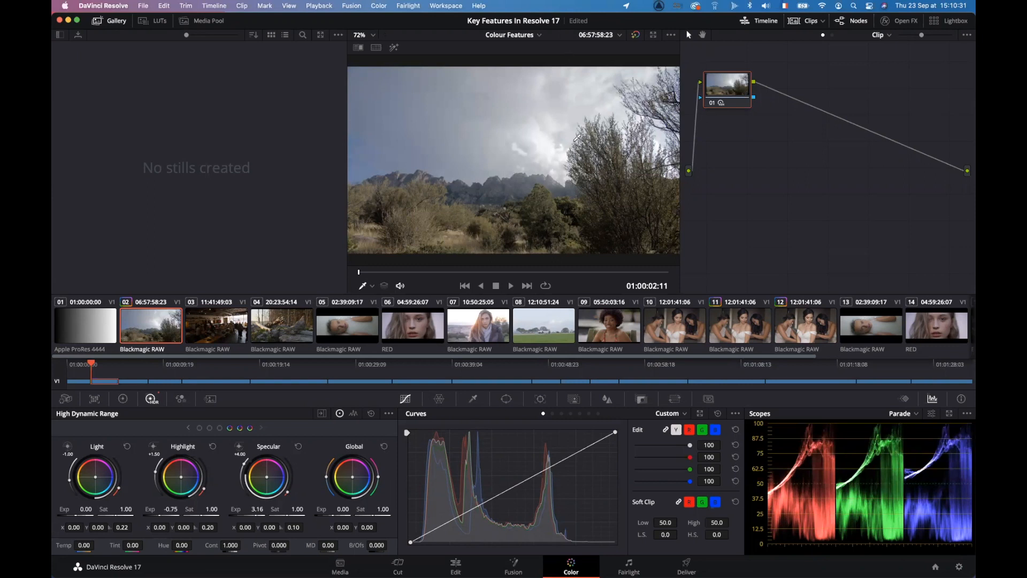
pyautogui.click(711, 103)
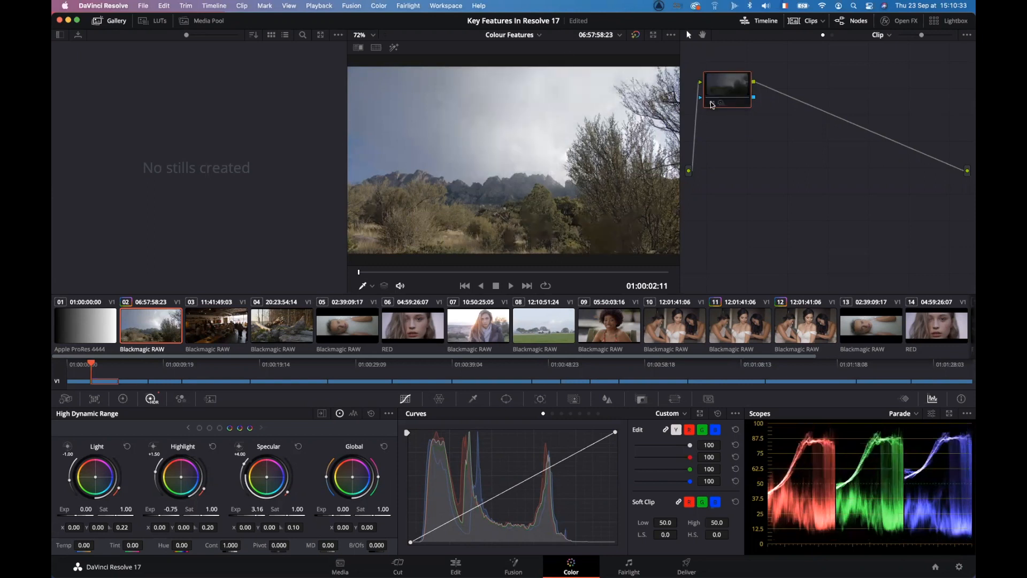
pyautogui.click(711, 103)
pyautogui.click(712, 103)
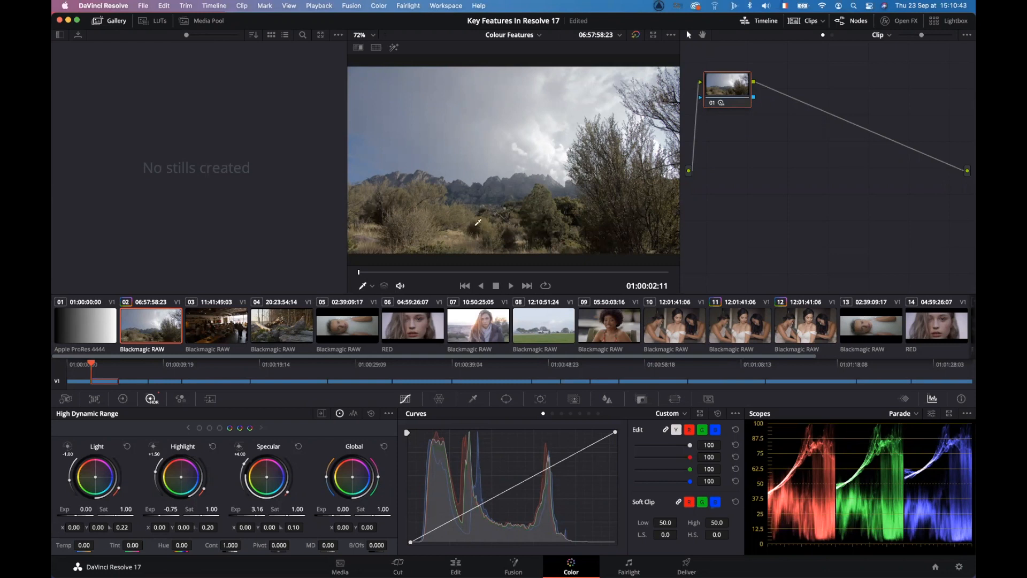
# Step: Bring up the dark HDR zones and preview which areas of the landscape the Shadow zone affects, turning the preview off again
pyautogui.click(189, 428)
pyautogui.click(189, 427)
pyautogui.click(190, 427)
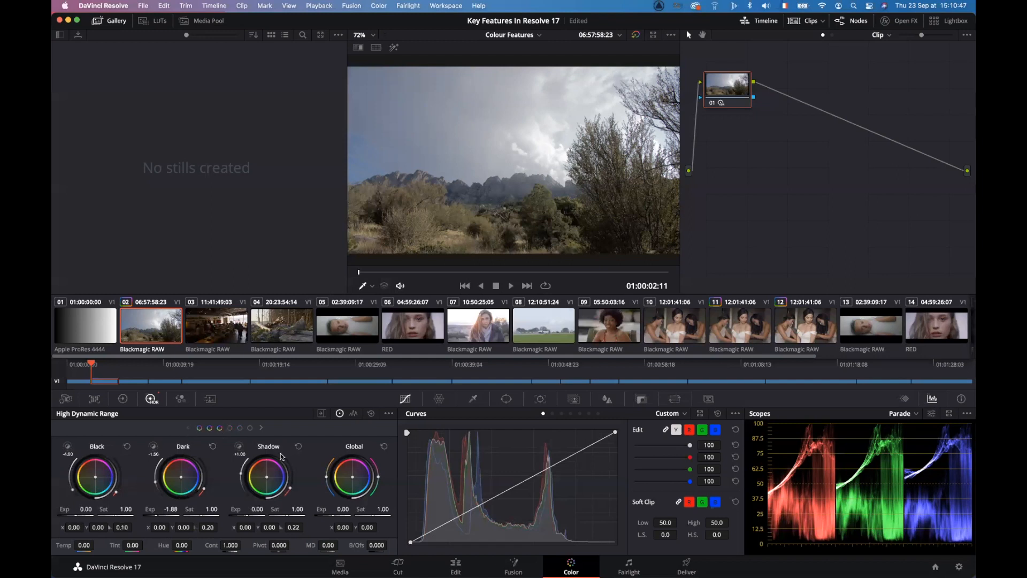
pyautogui.click(238, 447)
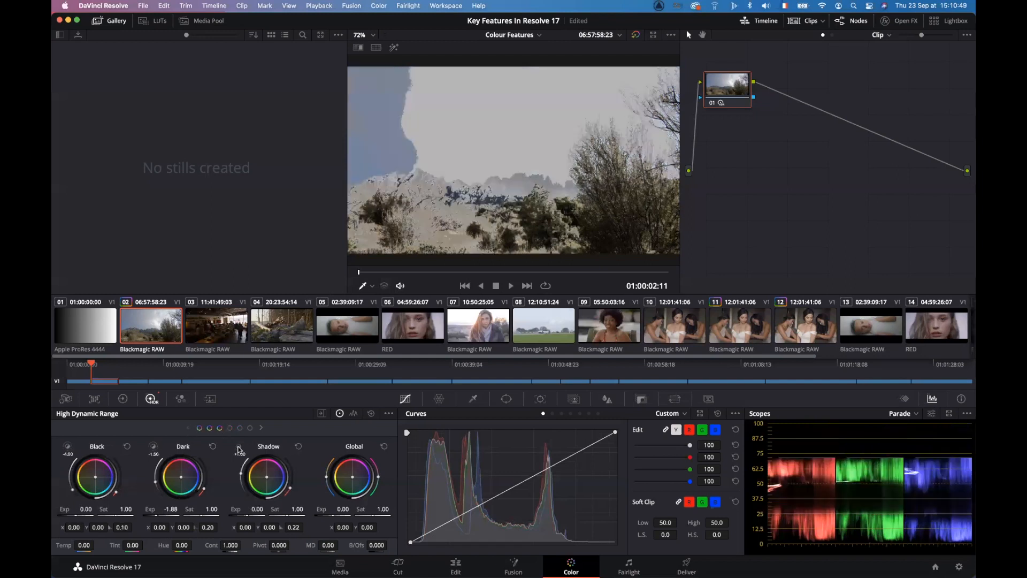
pyautogui.click(238, 449)
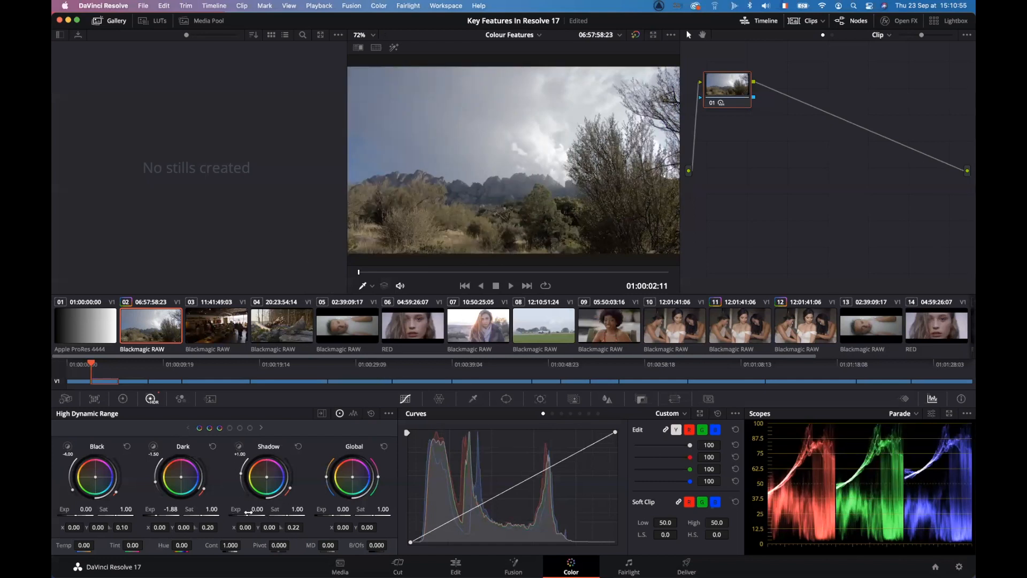
# Step: Set the Shadow zone's max range to 0.46 and falloff to 0.26 in the zone graph, checking them with the highlight preview
pyautogui.click(321, 414)
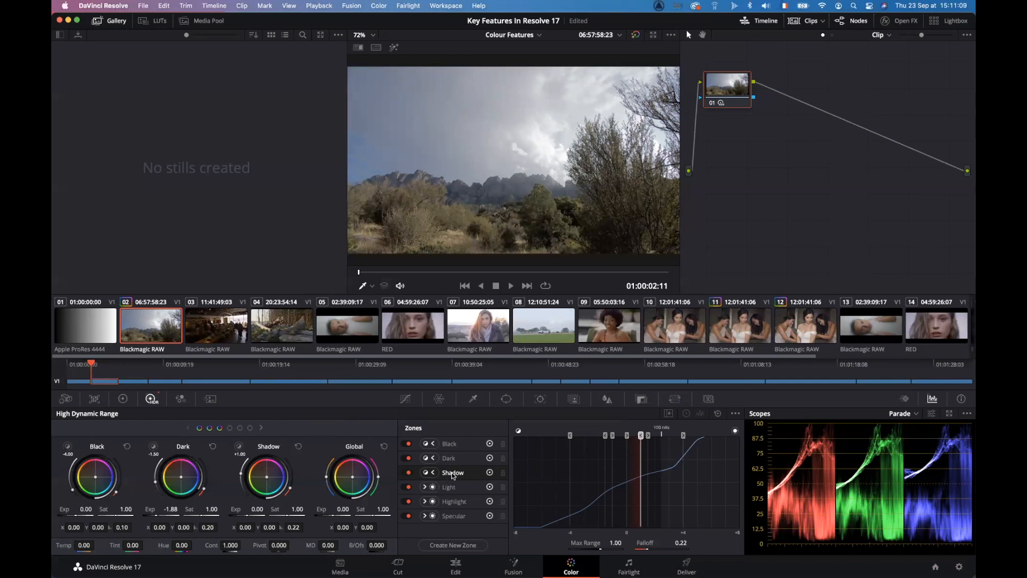
pyautogui.moveTo(641, 435); pyautogui.dragTo(638, 435)
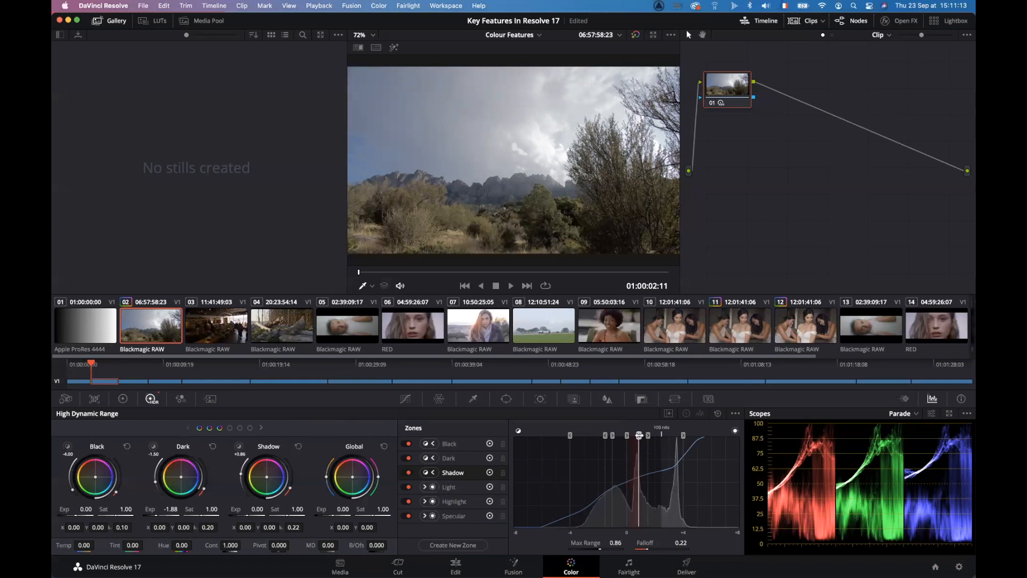
pyautogui.click(394, 48)
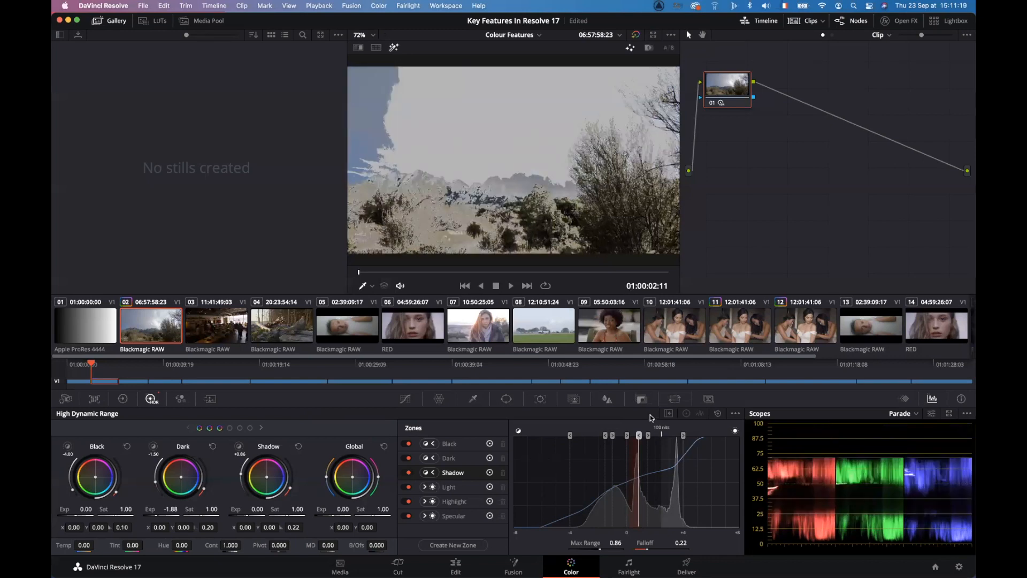
pyautogui.moveTo(638, 435); pyautogui.dragTo(633, 435)
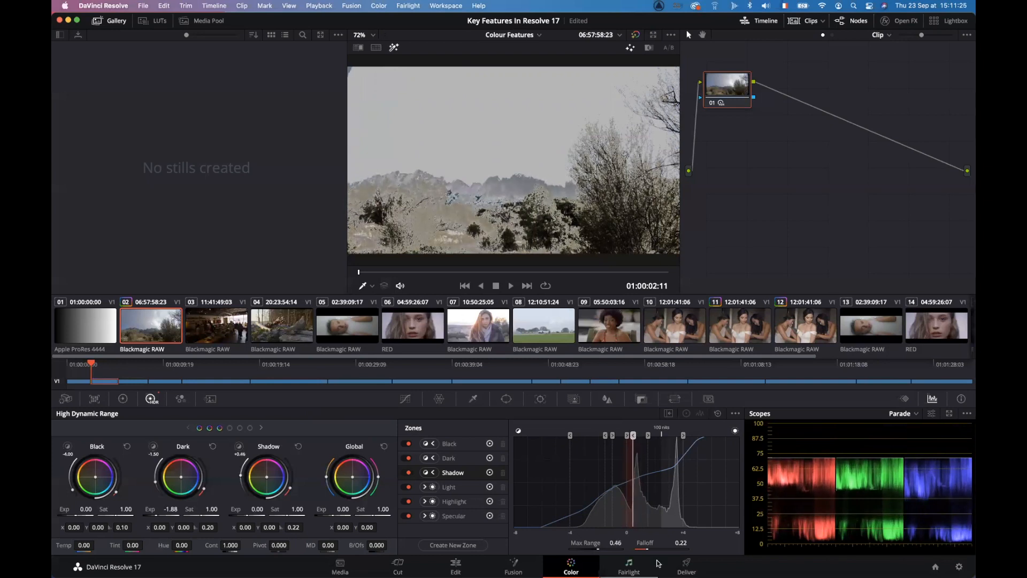
pyautogui.moveTo(680, 542); pyautogui.dragTo(683, 542)
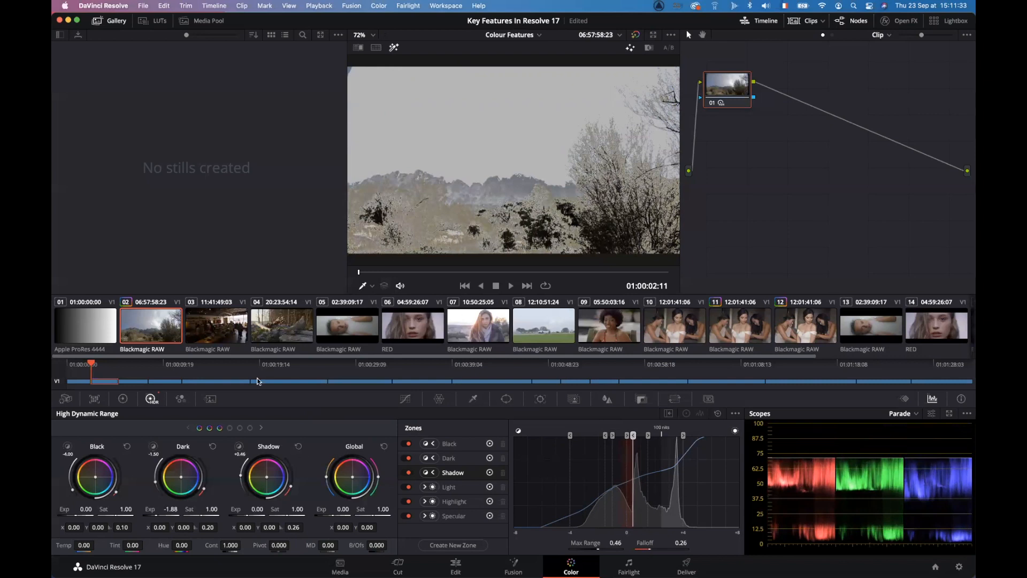
pyautogui.click(393, 47)
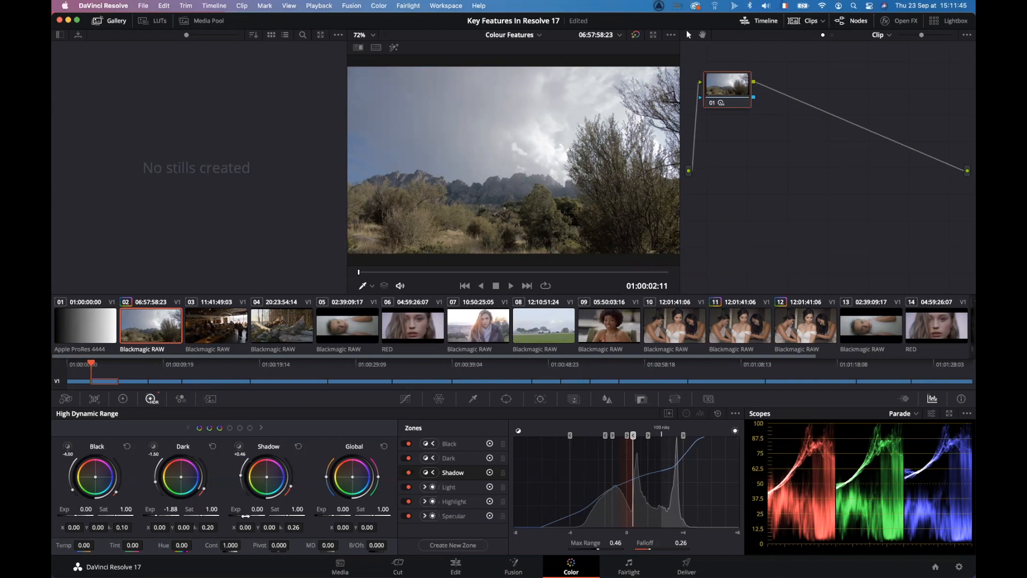
# Step: Set the landscape clip's zone exposures to -0.73 for Shadow, -0.37 for Light and -0.58 for Highlight
pyautogui.moveTo(257, 508); pyautogui.dragTo(237, 509)
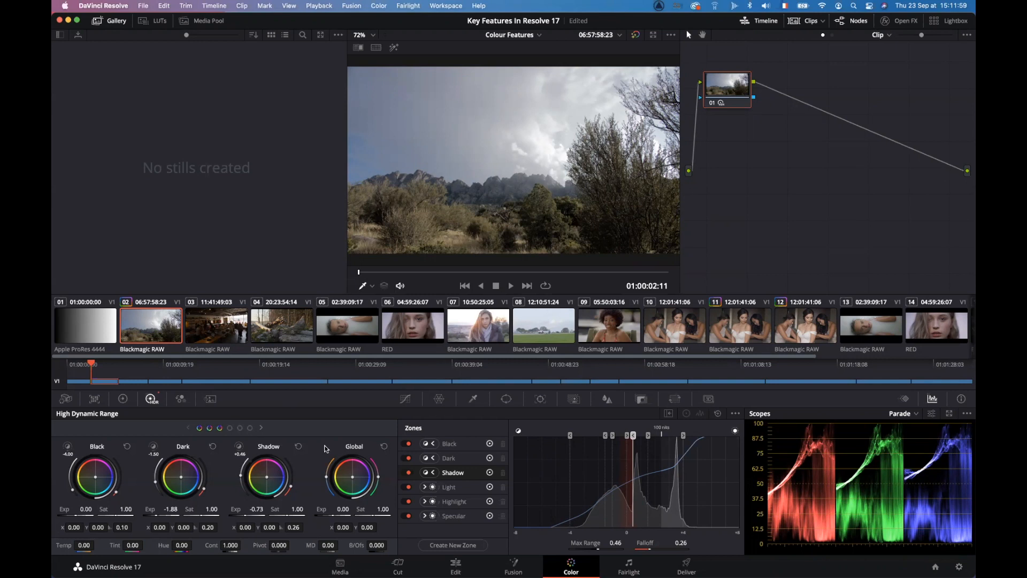
pyautogui.click(262, 427)
pyautogui.click(262, 428)
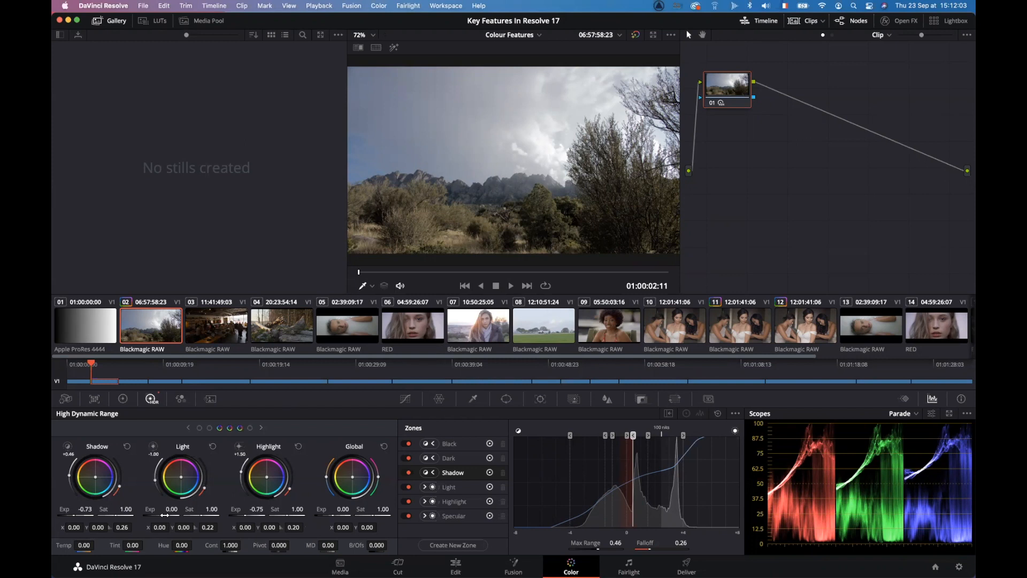
pyautogui.moveTo(172, 510); pyautogui.dragTo(151, 509)
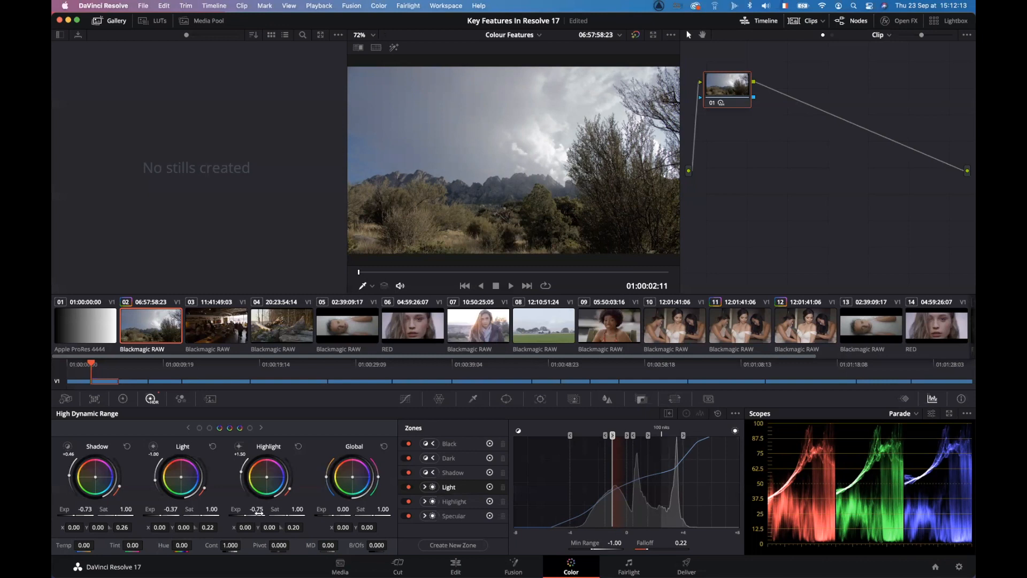
pyautogui.moveTo(246, 513); pyautogui.dragTo(247, 513)
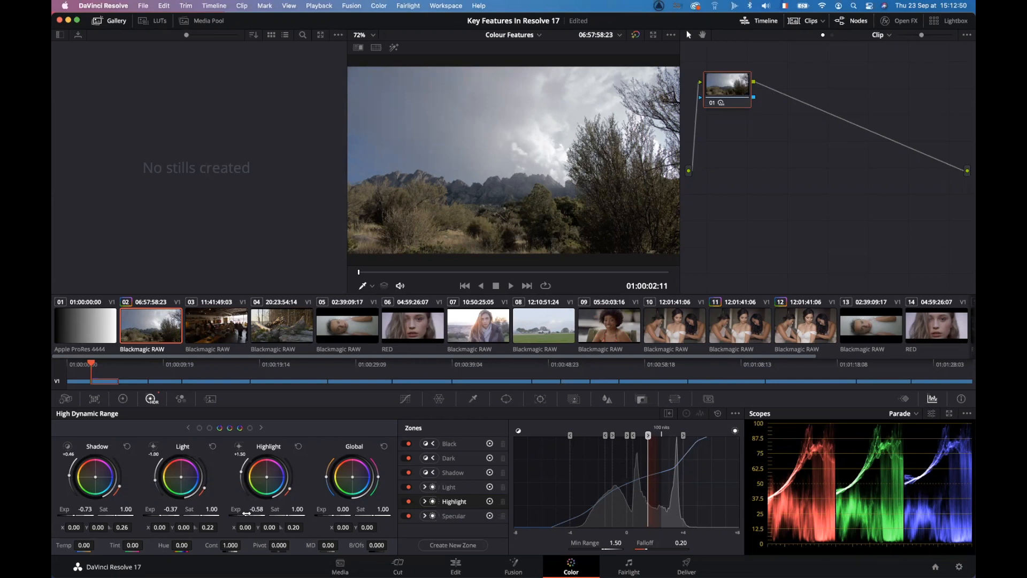
# Step: Close the zone graph, set the Global saturation to 1.10 and cool the landscape clip's temperature to -2590.9
pyautogui.click(405, 399)
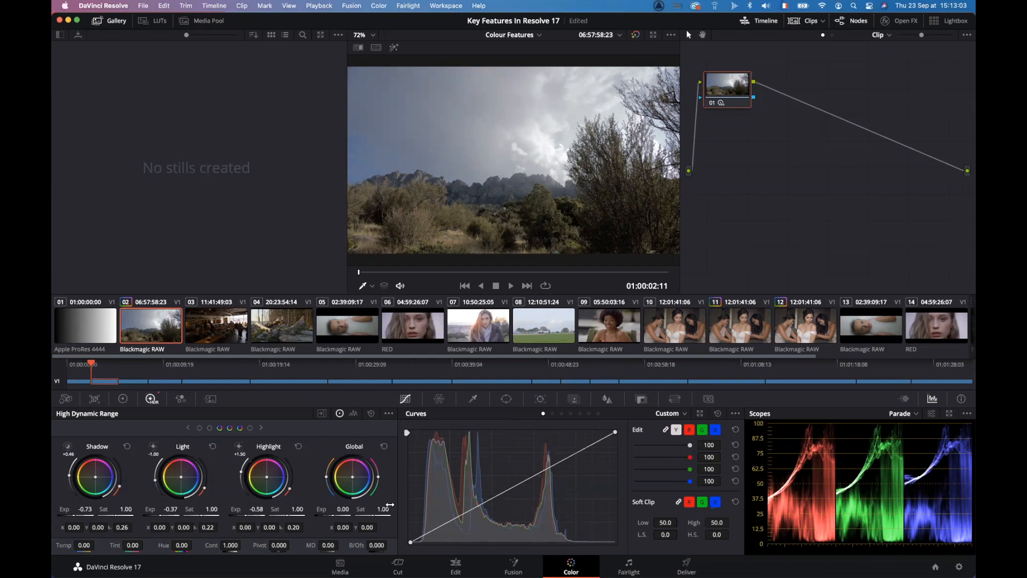
pyautogui.moveTo(383, 508); pyautogui.dragTo(391, 509)
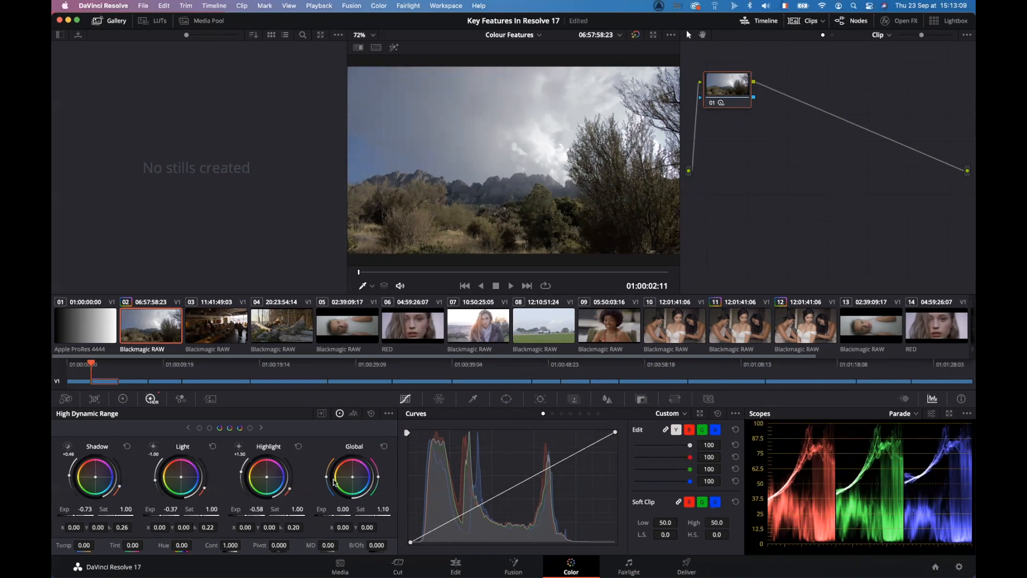
pyautogui.moveTo(326, 476); pyautogui.dragTo(328, 492)
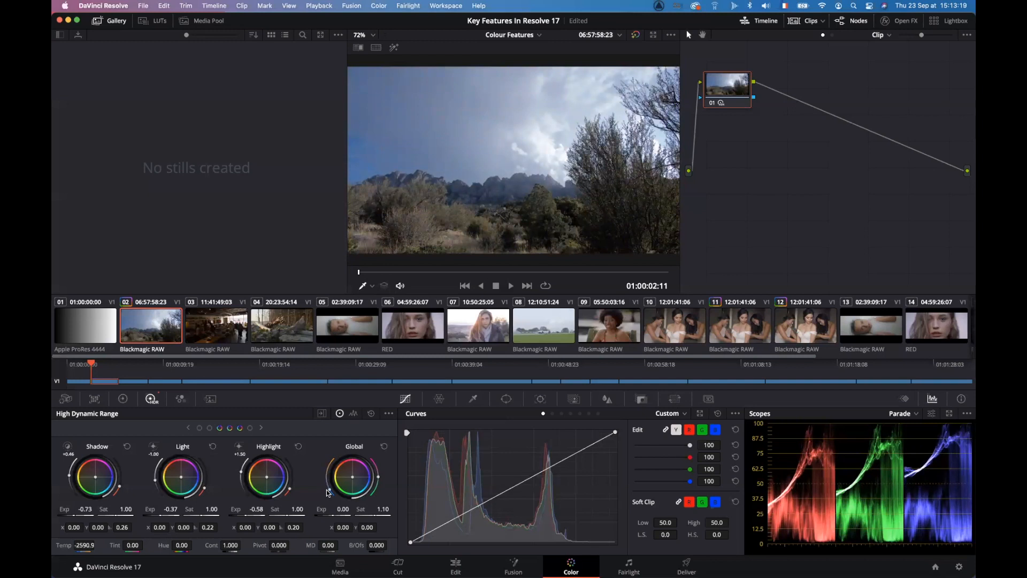
# Step: On the shop interior clip 03, lower the Highlight zone's exposure to -0.33 and the Specular zone's to -0.14
pyautogui.click(229, 326)
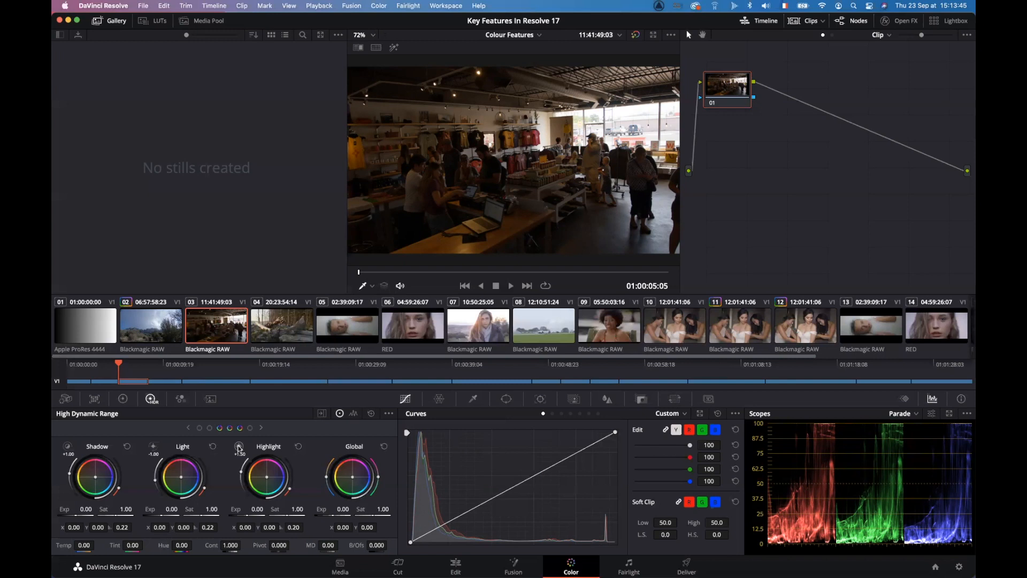
pyautogui.click(262, 428)
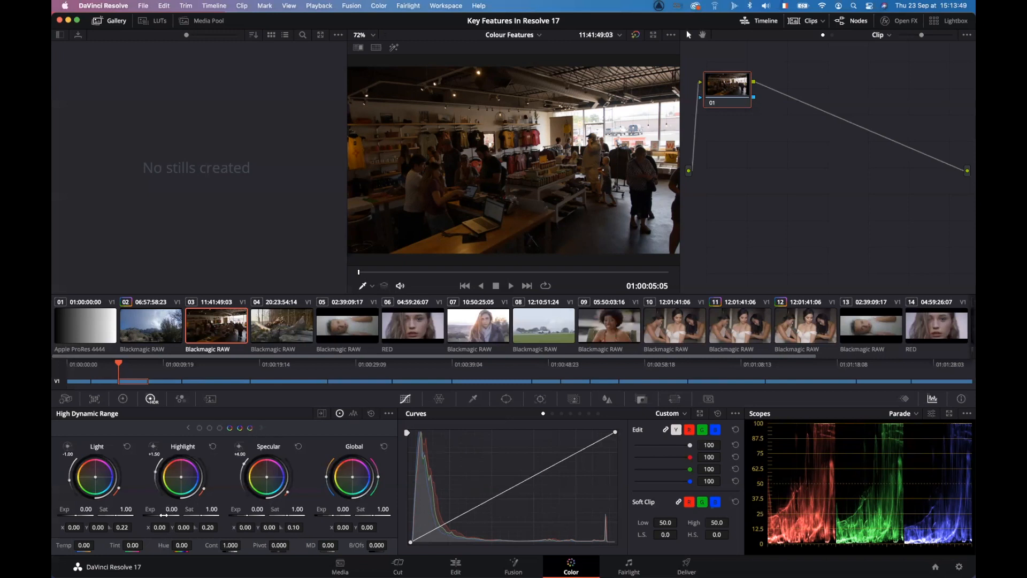
pyautogui.moveTo(171, 508); pyautogui.dragTo(150, 509)
pyautogui.moveTo(256, 508); pyautogui.dragTo(252, 508)
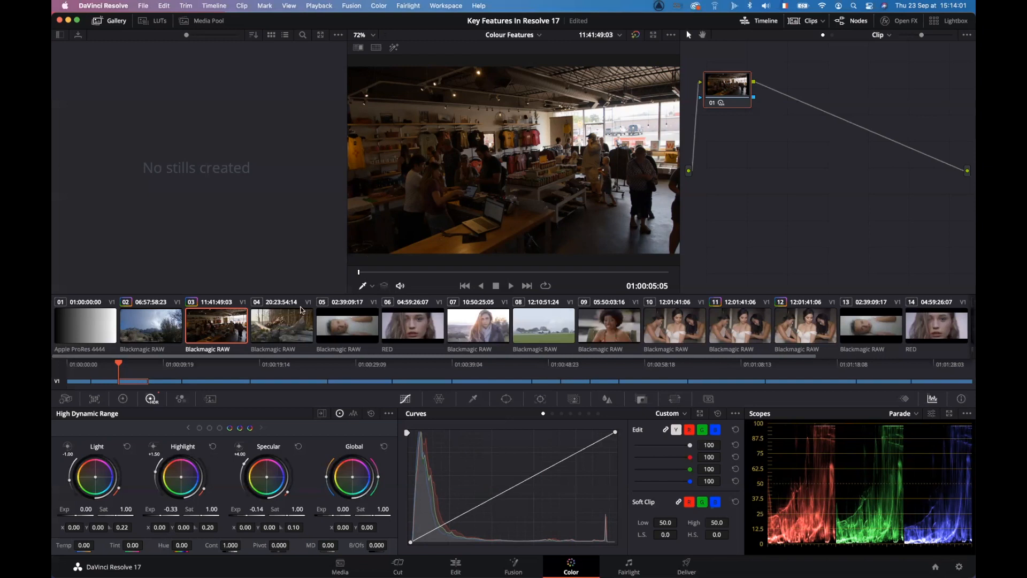
# Step: Bring up the dark HDR zones and preview which areas of the shop interior the Shadow zone affects, turning the preview off again
pyautogui.click(188, 428)
pyautogui.click(188, 429)
pyautogui.click(188, 428)
pyautogui.click(239, 448)
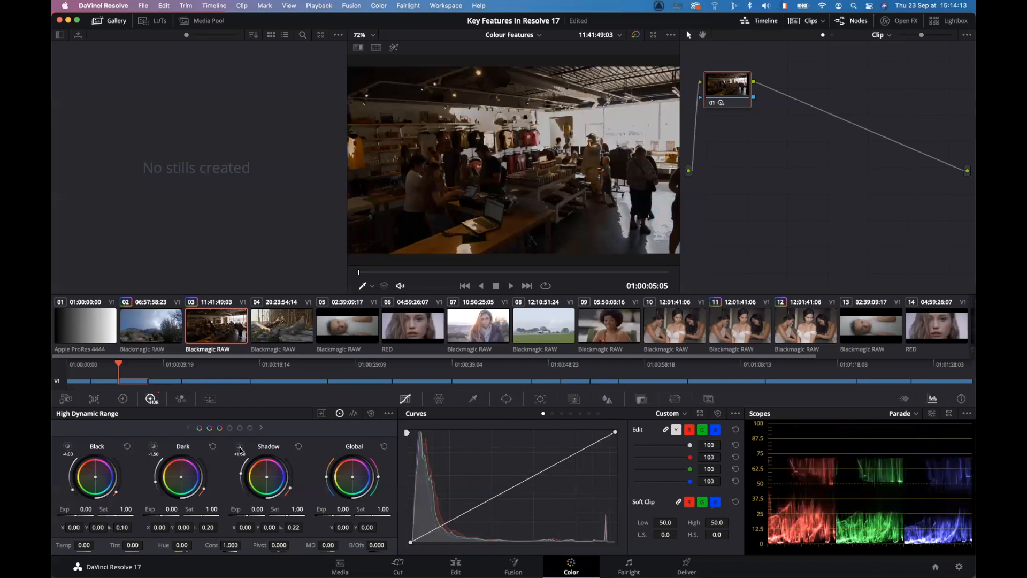
pyautogui.click(239, 448)
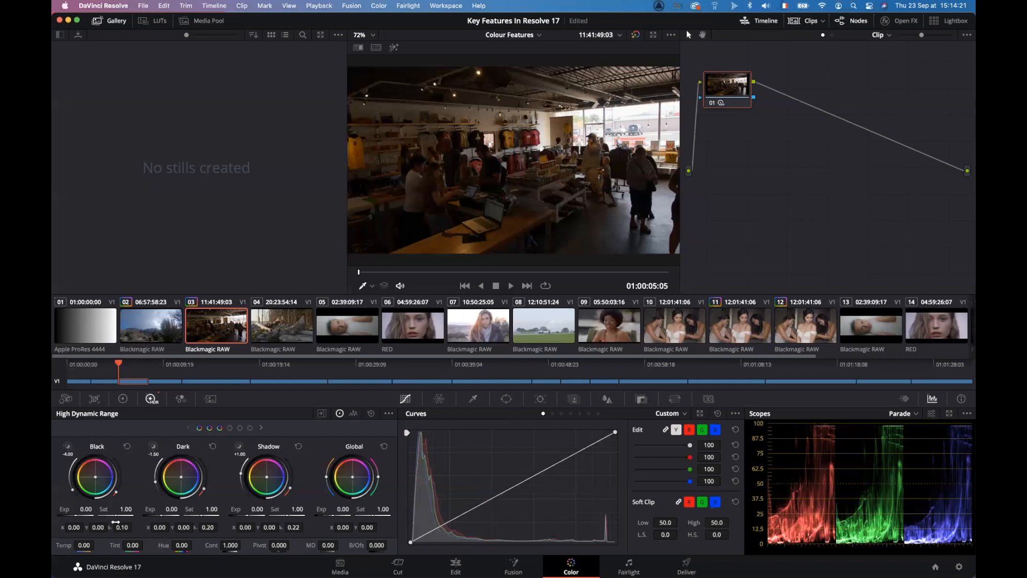
# Step: Set the shop clip's Shadow zone to exposure 1.83 and saturation 0.76, and the Dark zone's exposure to -0.24
pyautogui.moveTo(257, 508); pyautogui.dragTo(342, 509)
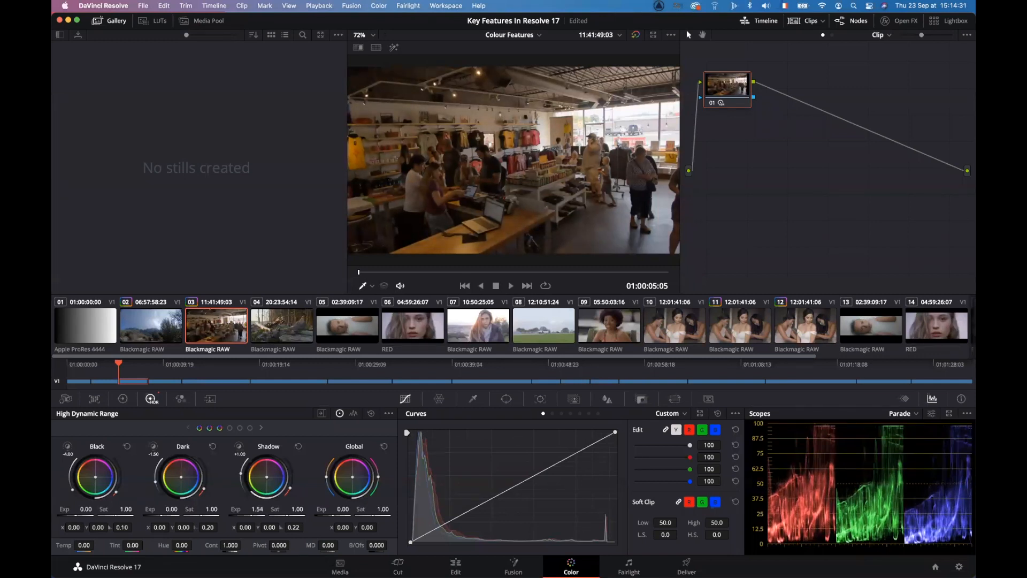
pyautogui.moveTo(344, 508); pyautogui.dragTo(368, 508)
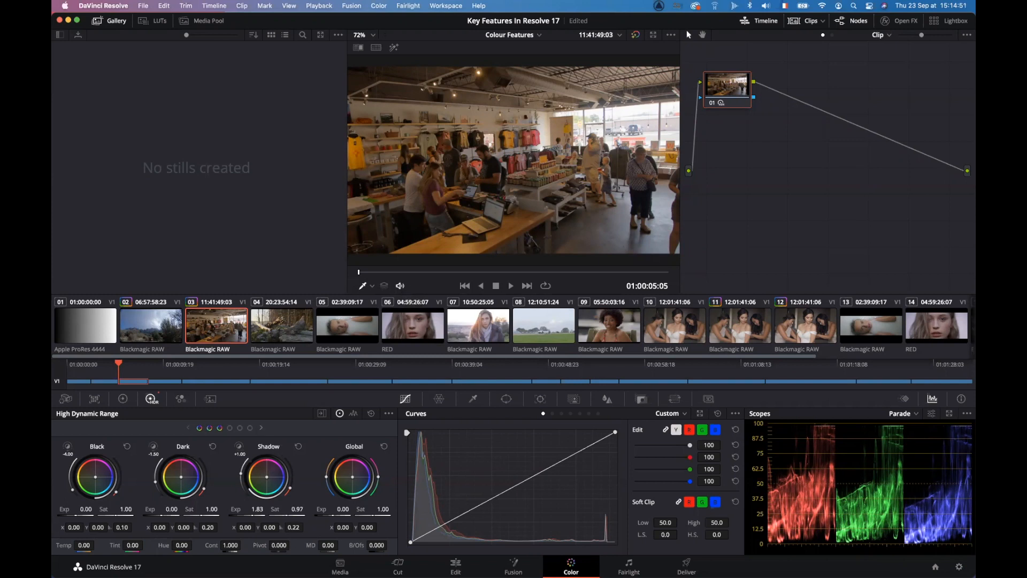
pyautogui.moveTo(297, 509); pyautogui.dragTo(290, 509)
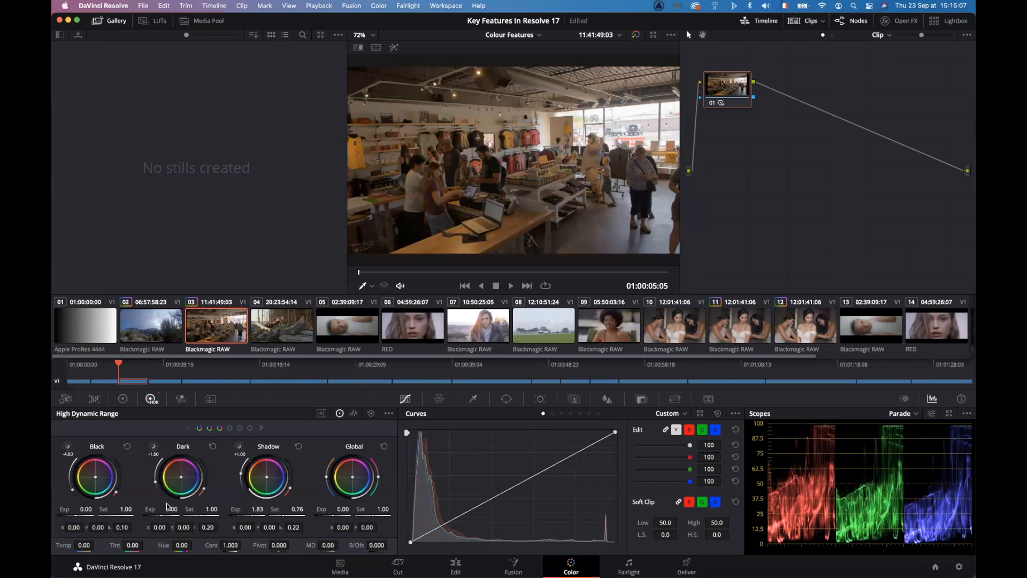
pyautogui.moveTo(163, 515); pyautogui.dragTo(151, 516)
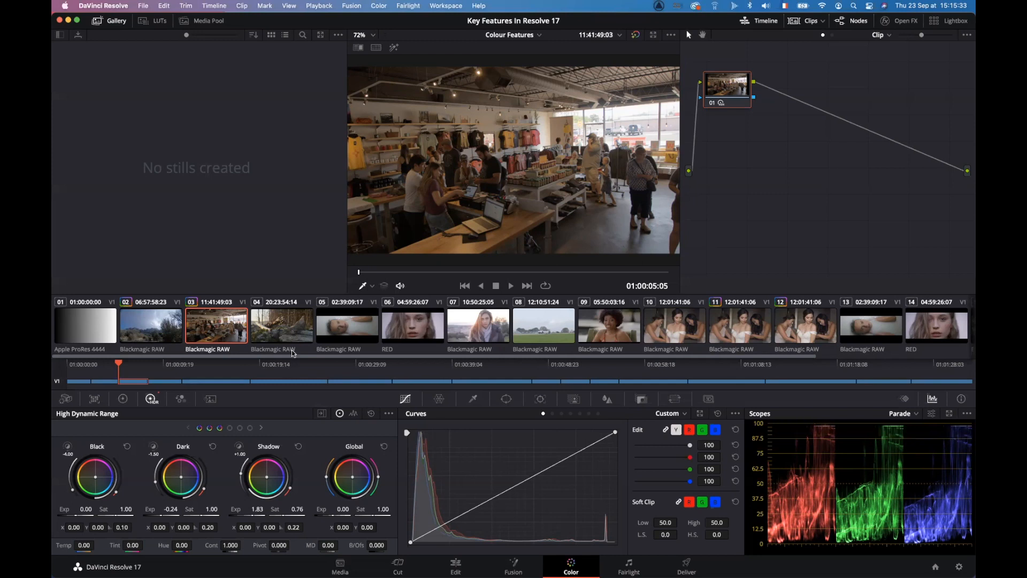
# Step: Open the driftwood clip 04 and move its playhead to 01:00:10:03
pyautogui.click(291, 324)
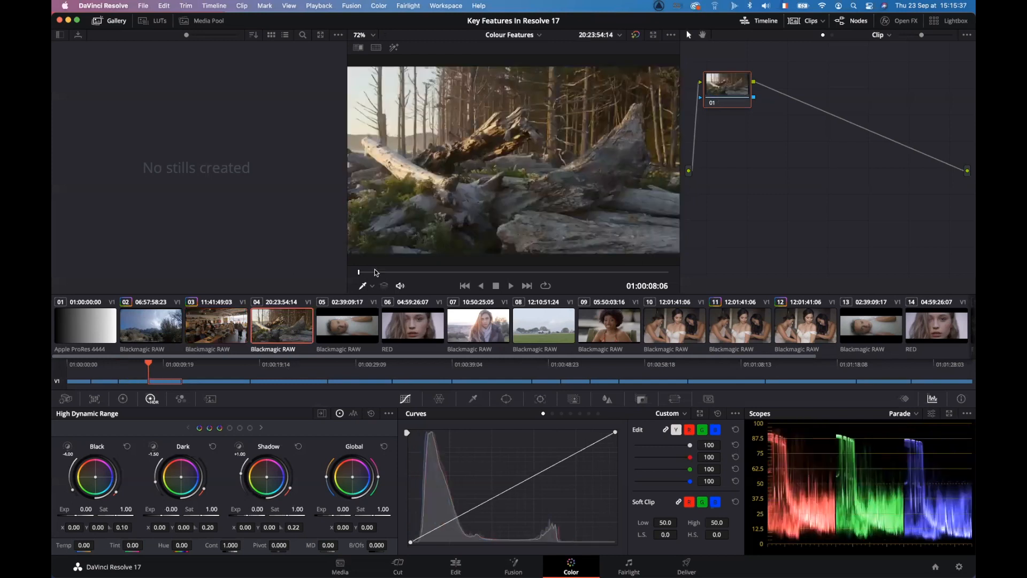
pyautogui.moveTo(374, 274); pyautogui.dragTo(420, 275)
pyautogui.press('super+f')
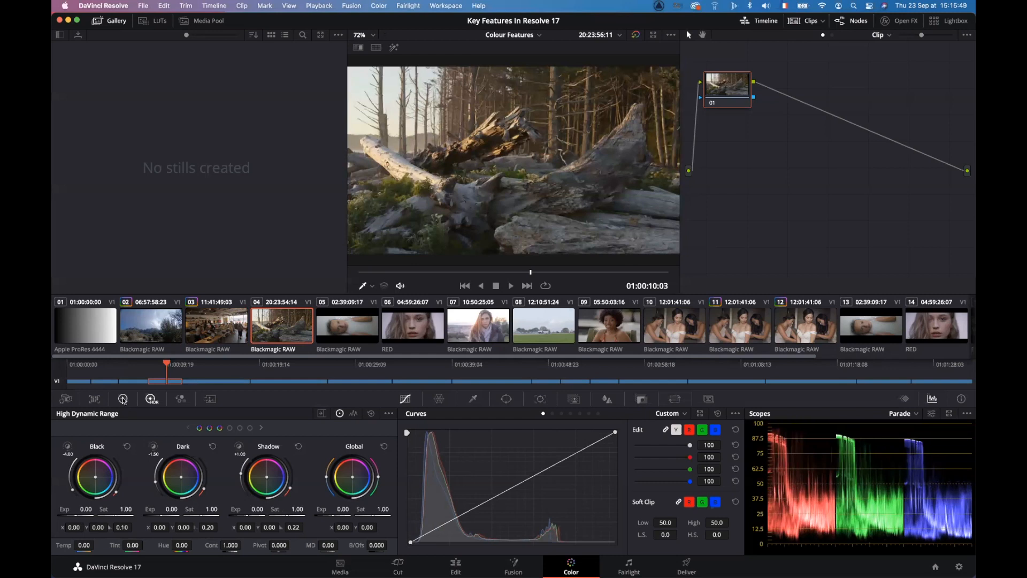
# Step: Try a Primaries temperature of -770.0 on the driftwood clip and reset it
pyautogui.click(123, 399)
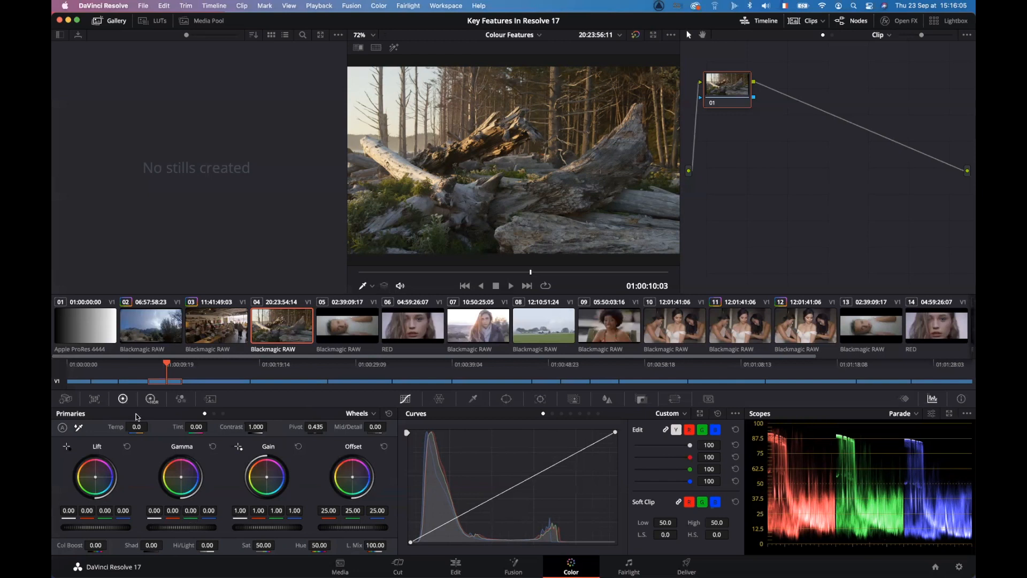
pyautogui.moveTo(122, 426); pyautogui.dragTo(96, 426)
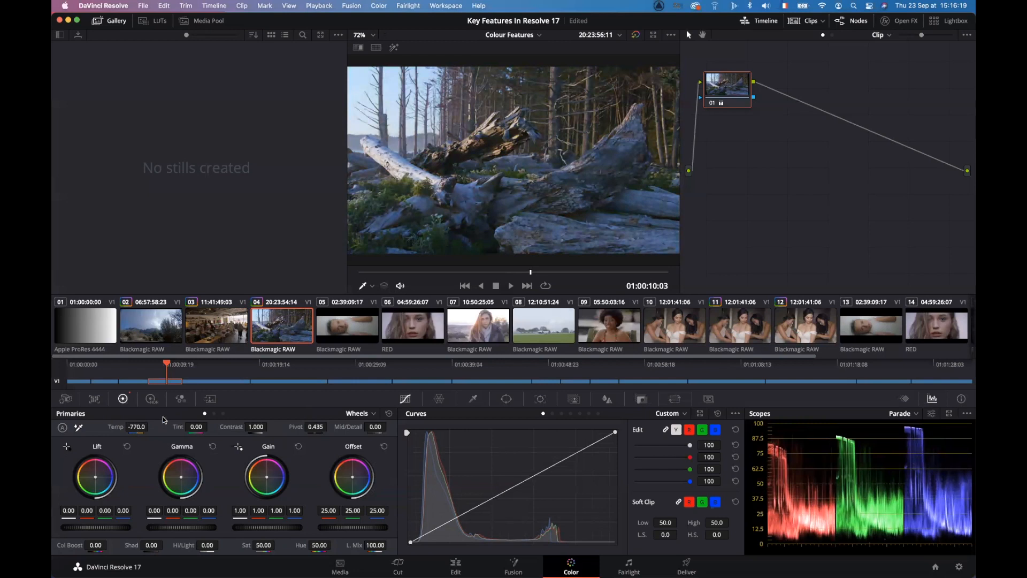
pyautogui.doubleClick(116, 427)
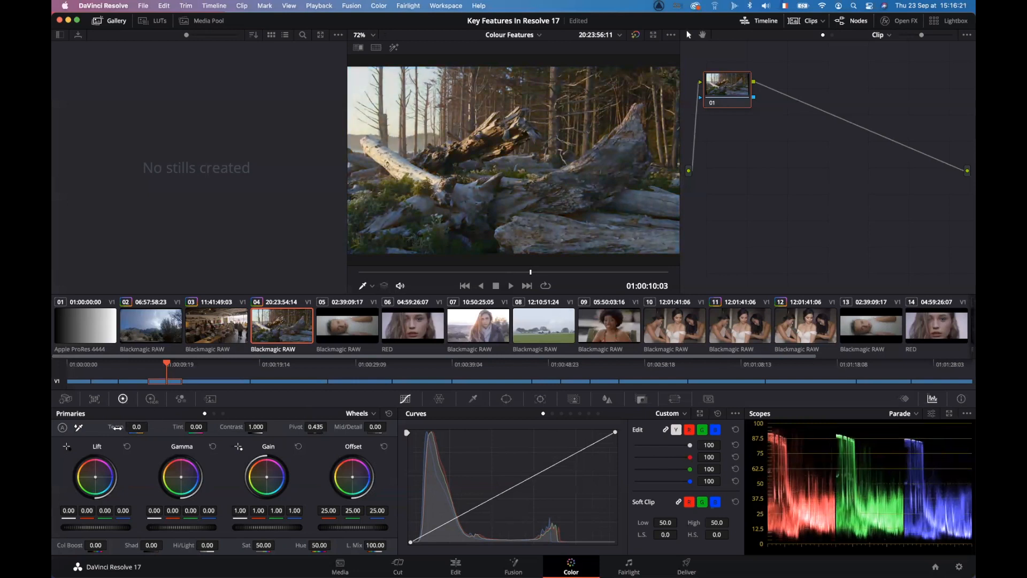
# Step: Cool the driftwood clip to a temperature of -4000.0 with the HDR Global wheel
pyautogui.click(152, 400)
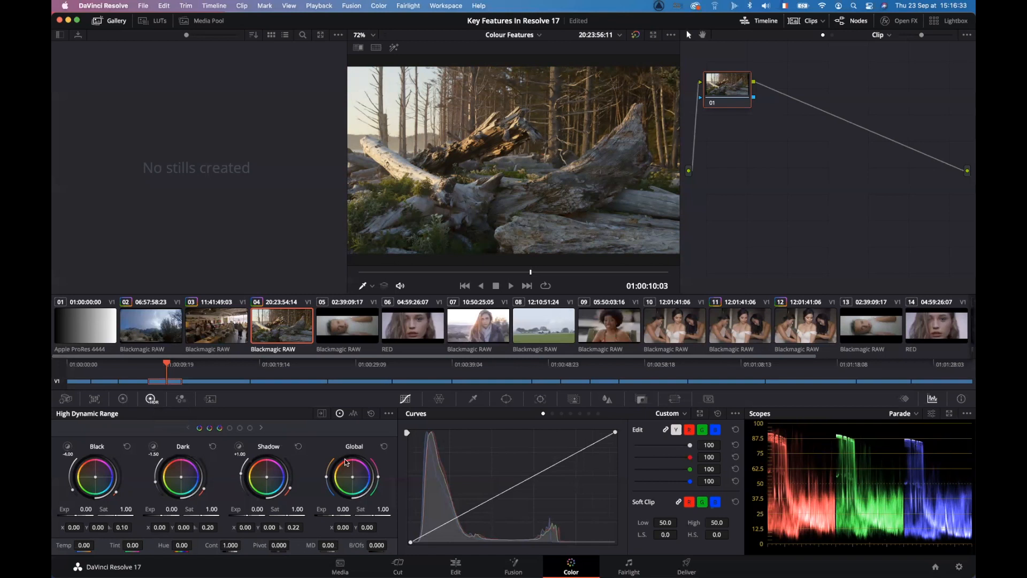
pyautogui.moveTo(328, 483); pyautogui.dragTo(334, 509)
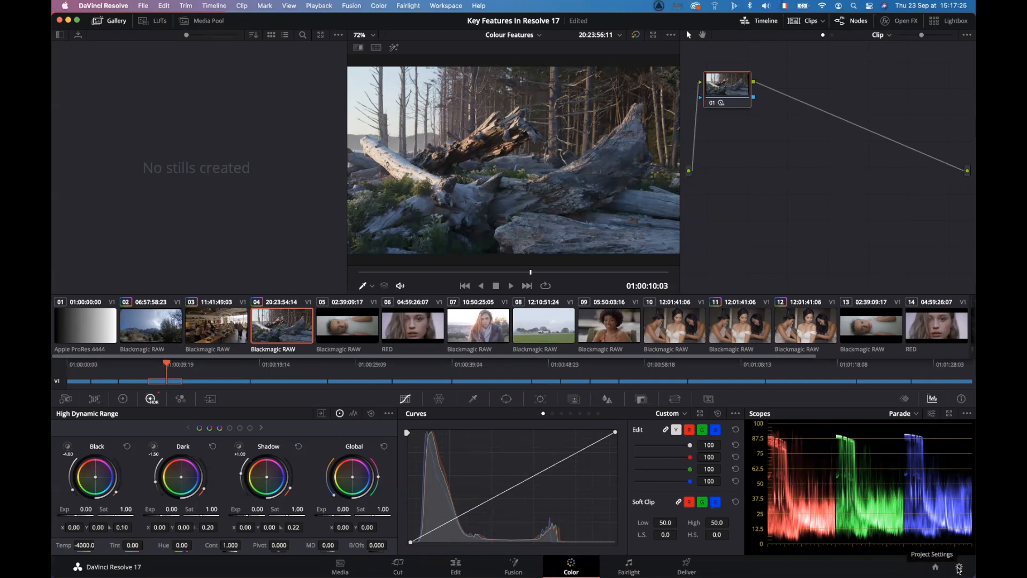
# Step: Examine the color space, tone mapping and color space aware grading options in the project's Color Management settings, and close without changes
pyautogui.click(958, 568)
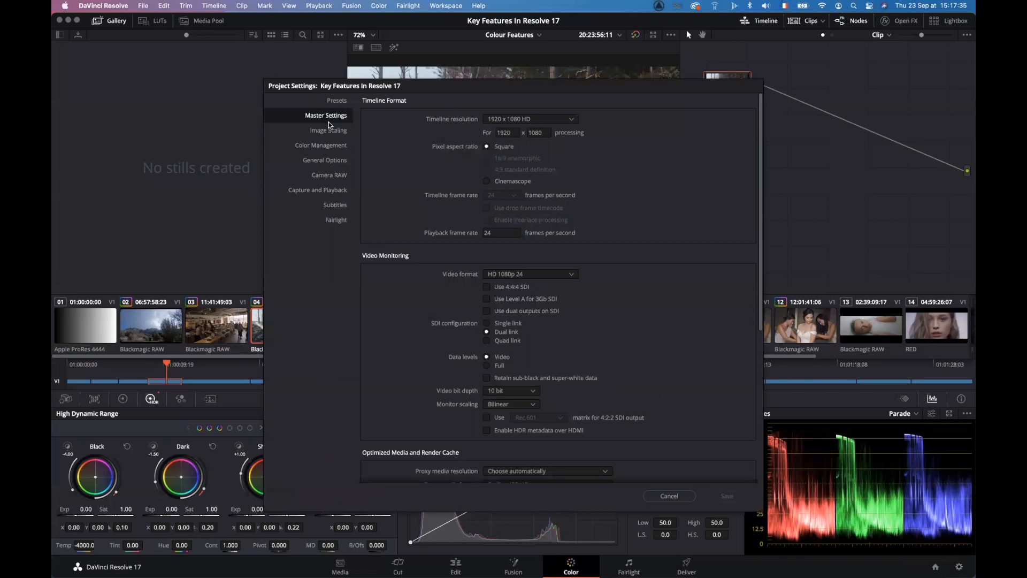
pyautogui.click(316, 150)
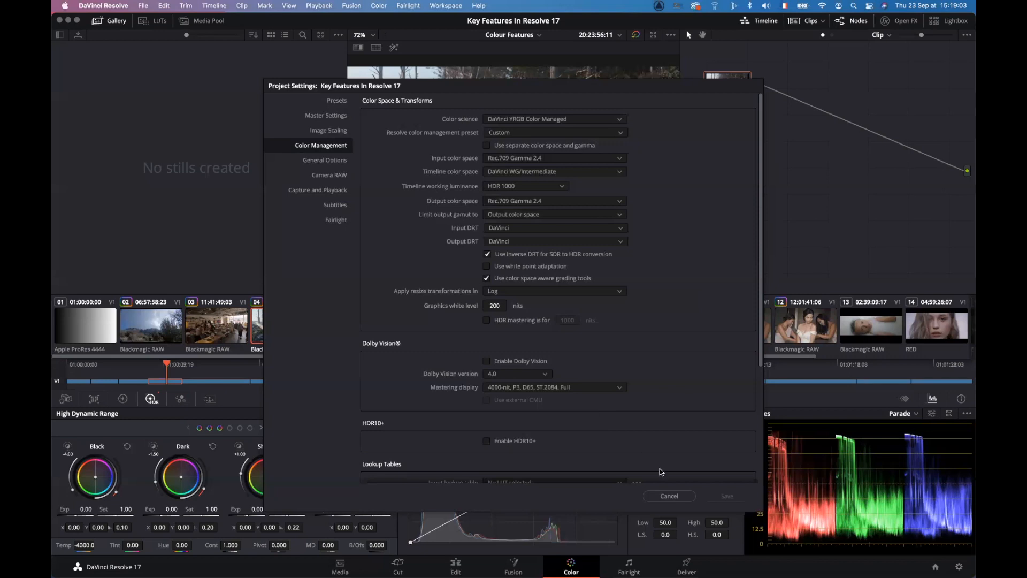
pyautogui.click(668, 496)
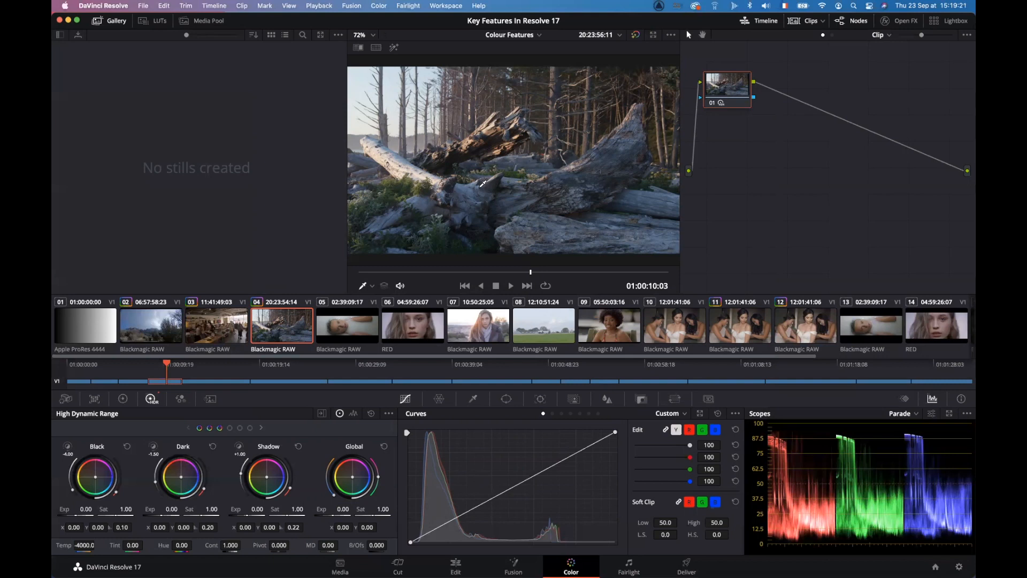
pyautogui.click(959, 566)
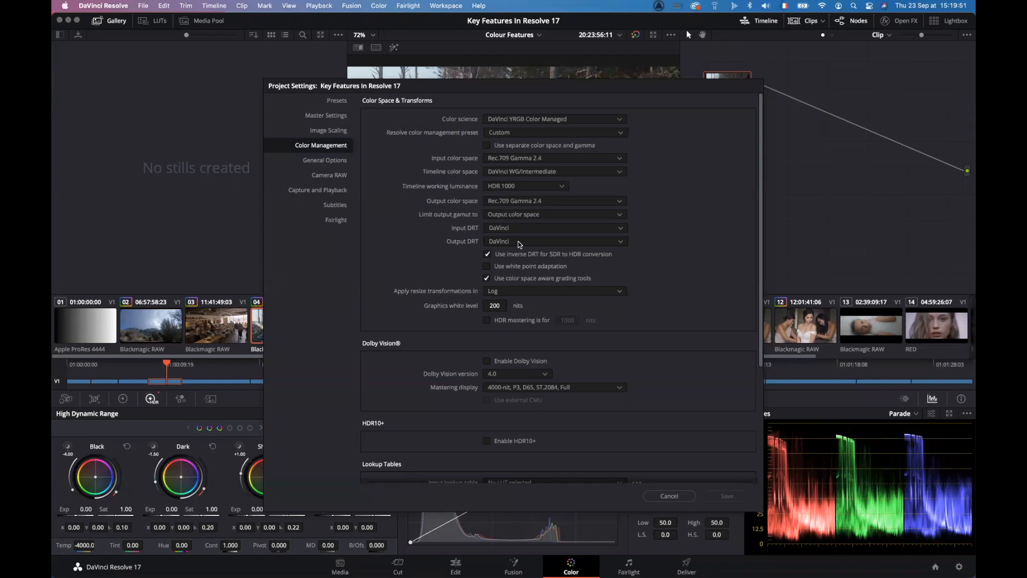
pyautogui.click(669, 495)
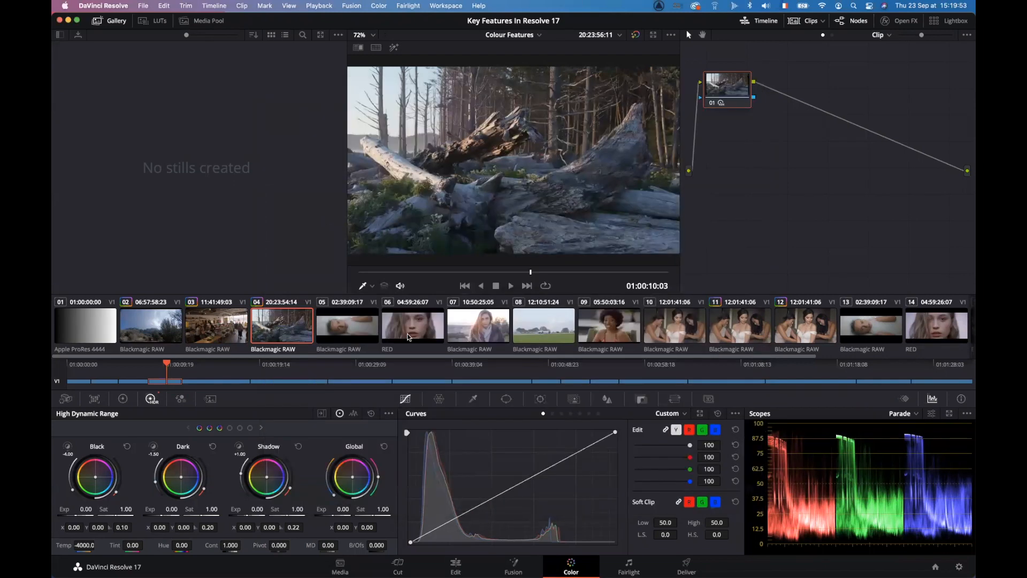
# Step: Open bath clip 05, switch the scope to Vectorscope with the skin tone indicator shown, and adjust the scope's display brightness
pyautogui.click(351, 324)
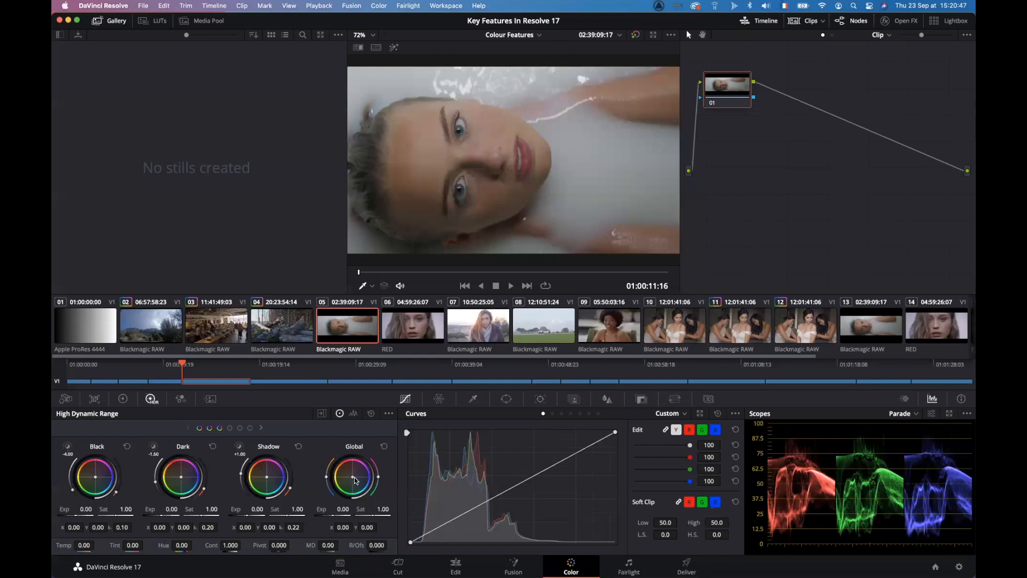
pyautogui.click(917, 414)
pyautogui.click(920, 448)
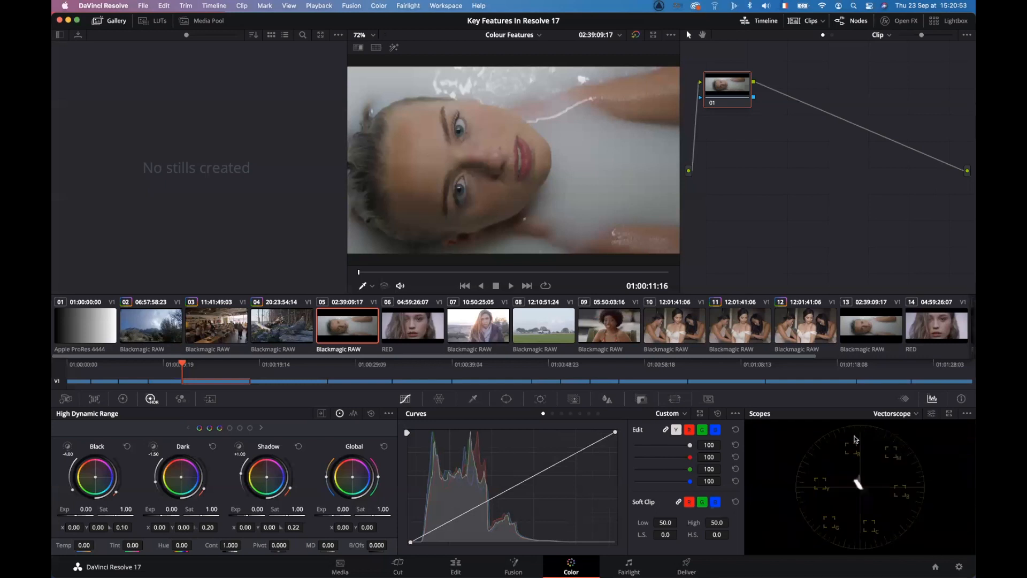
pyautogui.click(932, 414)
pyautogui.click(881, 506)
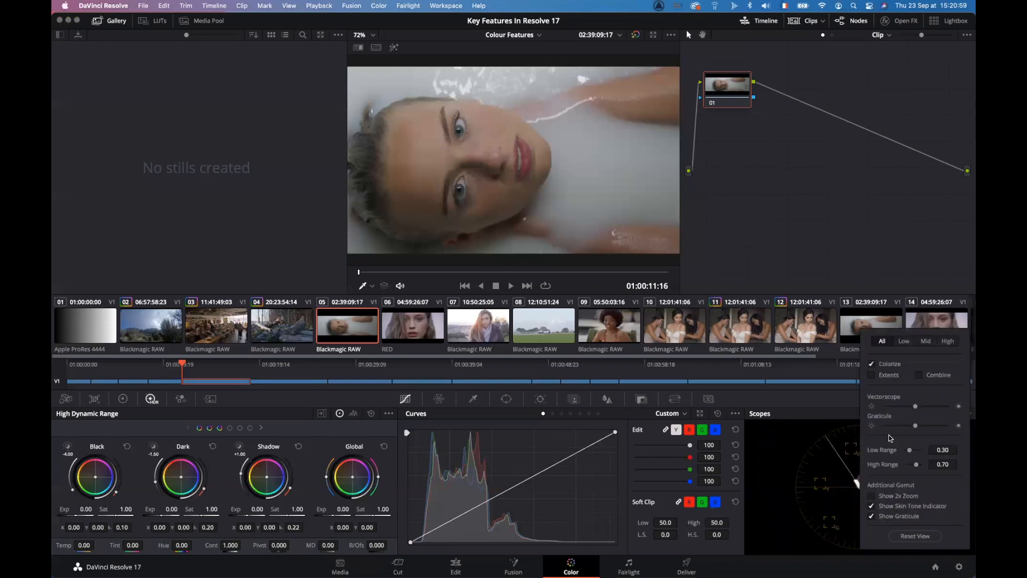
pyautogui.moveTo(916, 406); pyautogui.dragTo(927, 426)
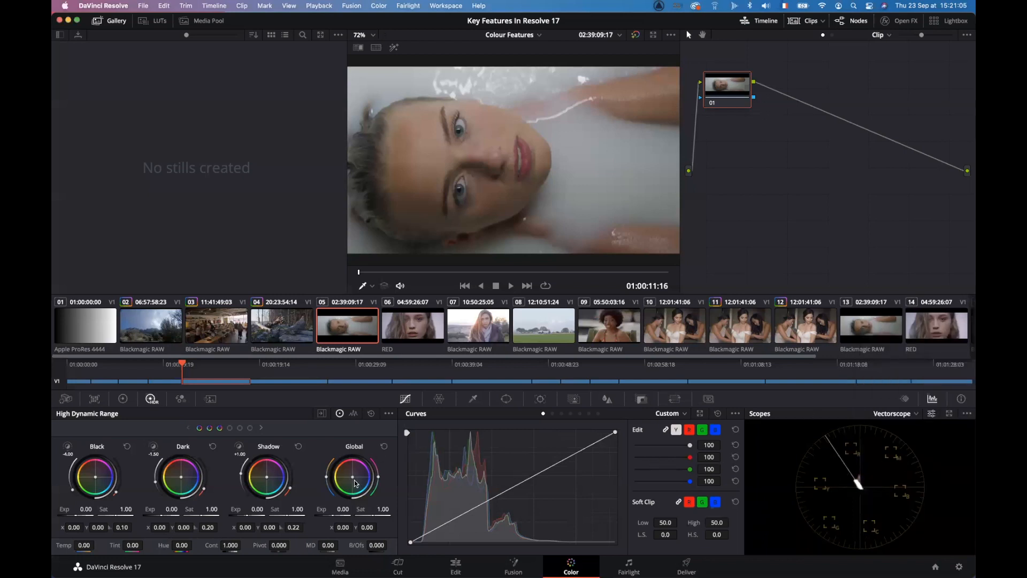
# Step: Set the bath clip's HDR Global color balance to X 0.03, Y -0.03 and its Light zone to X -0.03, Y 0.03
pyautogui.moveTo(354, 476); pyautogui.dragTo(356, 477)
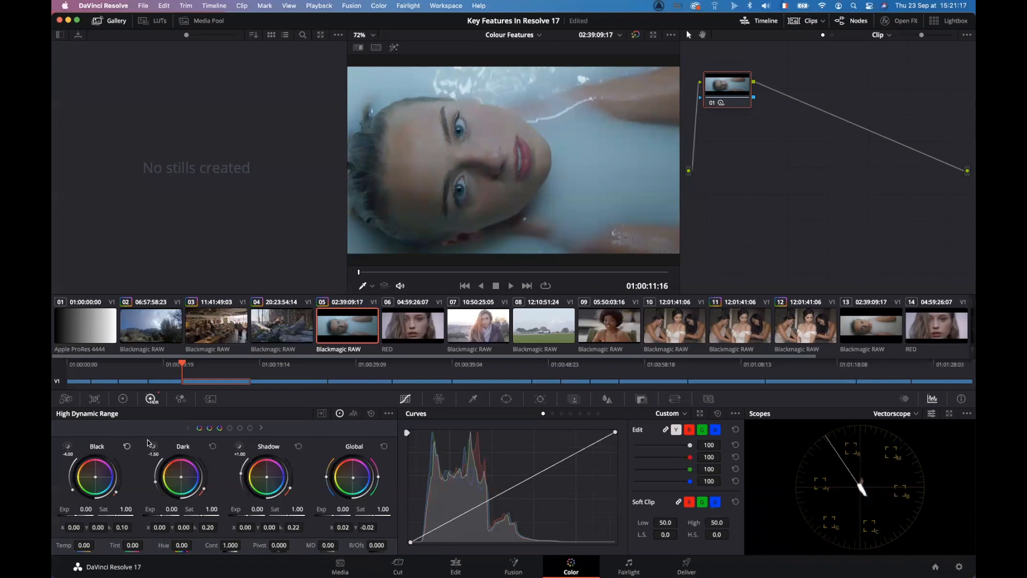
pyautogui.click(260, 429)
pyautogui.click(261, 429)
pyautogui.moveTo(181, 476); pyautogui.dragTo(180, 474)
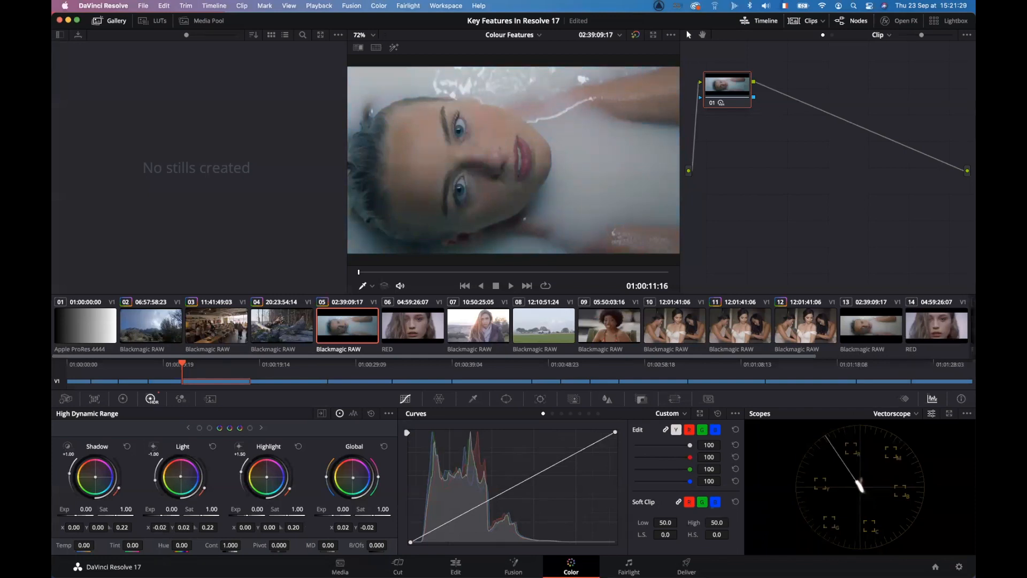
pyautogui.moveTo(353, 477); pyautogui.dragTo(355, 479)
pyautogui.moveTo(180, 477); pyautogui.dragTo(181, 476)
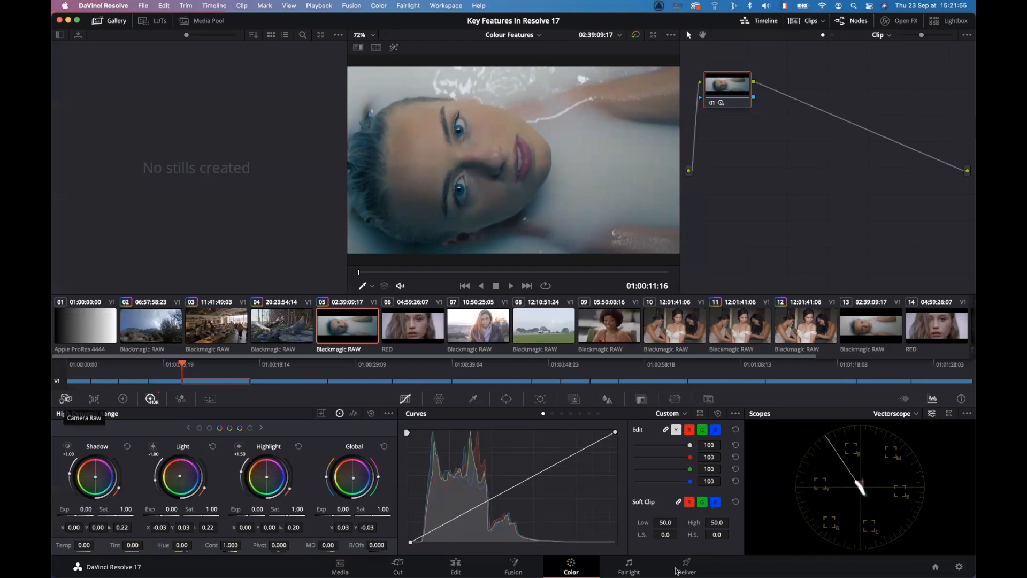
# Step: Check the project's Color Management settings, set the bath clip's Camera Raw decoding to use Clip, and return to the HDR wheels
pyautogui.click(960, 567)
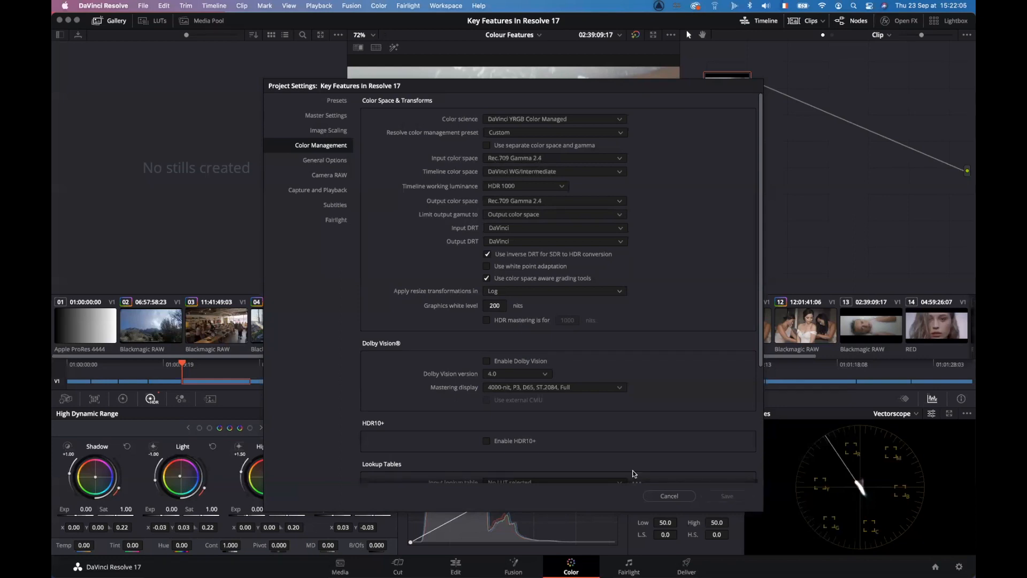
pyautogui.click(666, 496)
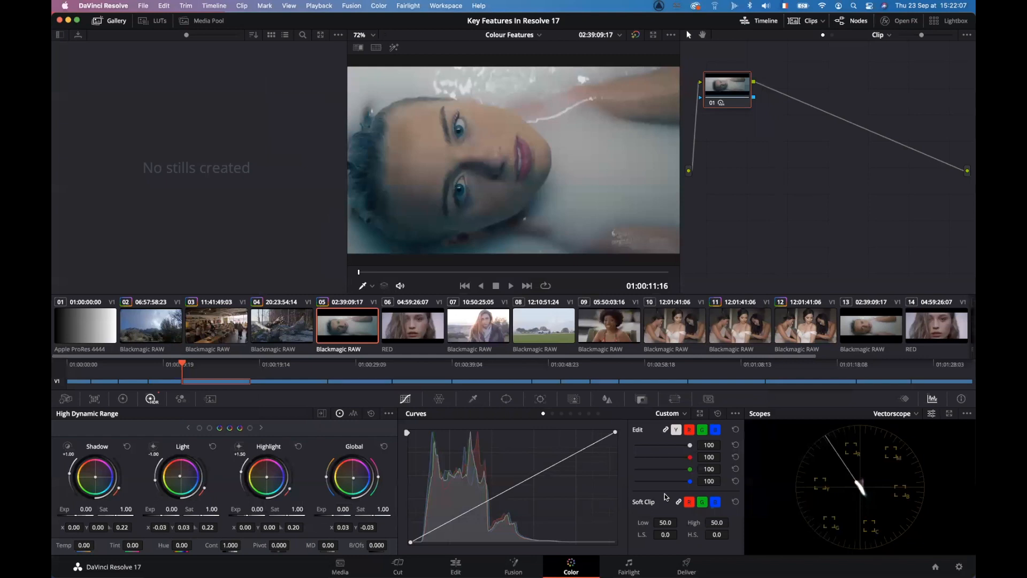
pyautogui.click(66, 398)
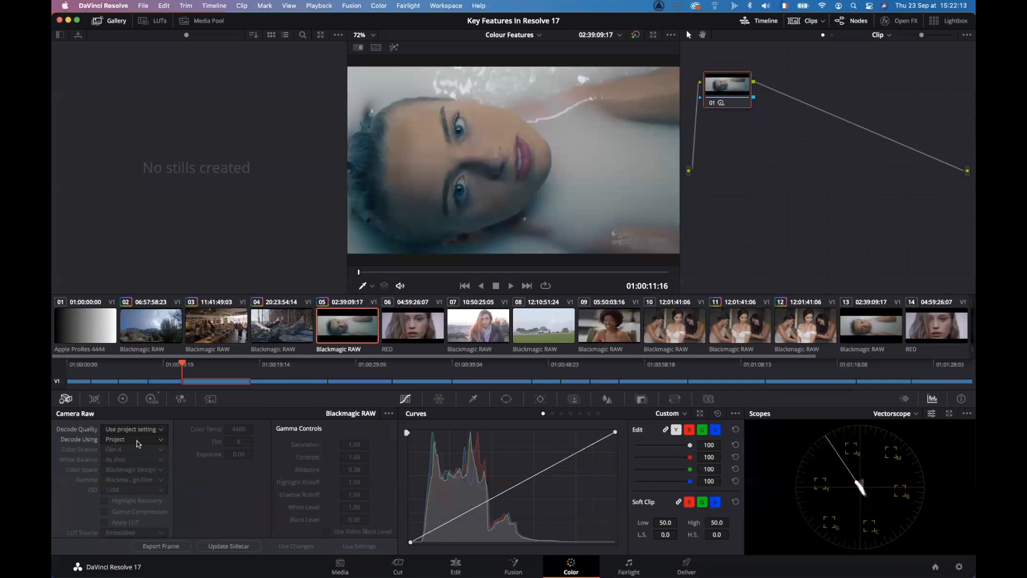
pyautogui.click(137, 444)
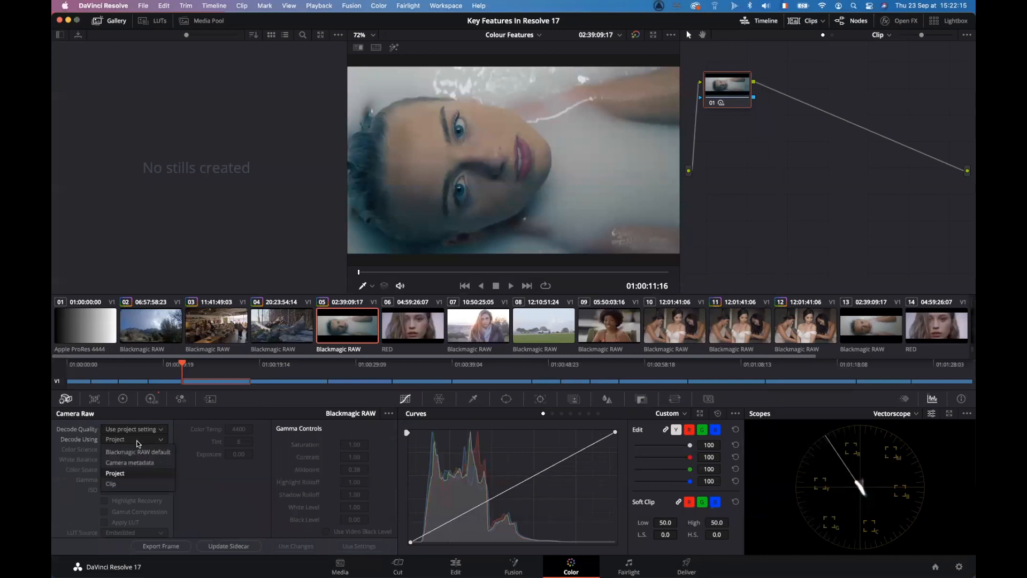
pyautogui.click(111, 484)
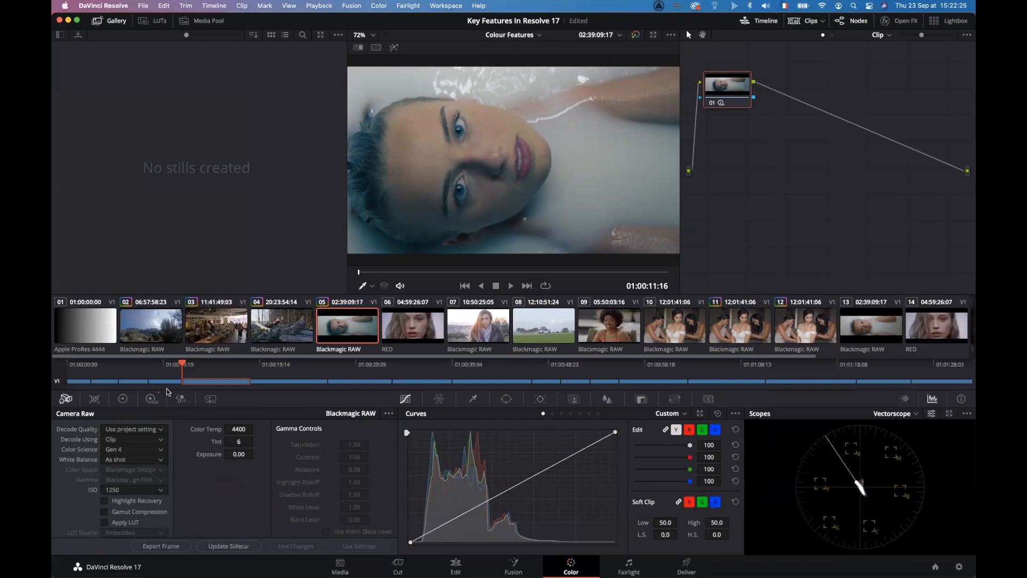
pyautogui.click(150, 400)
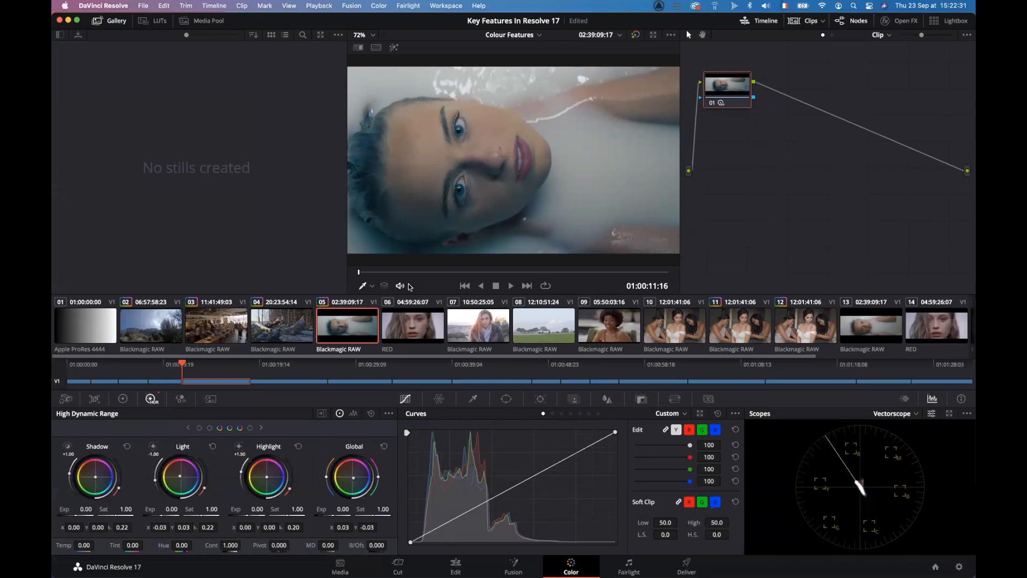
# Step: Append the bath clip's grade to RED clip 06, compare the two clips, and fine-tune clip 06's Light zone color balance
pyautogui.click(421, 332)
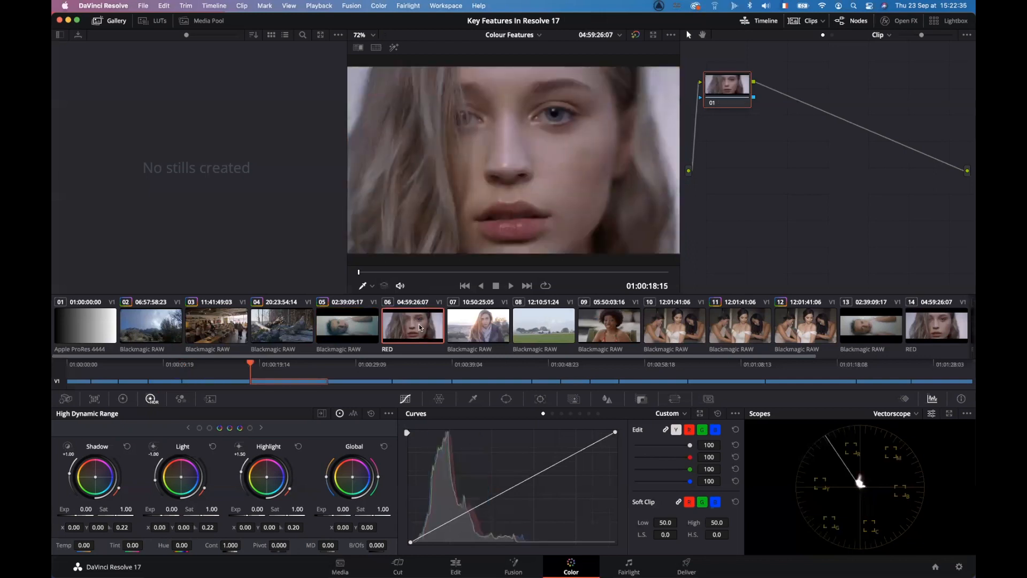
pyautogui.rightClick(344, 329)
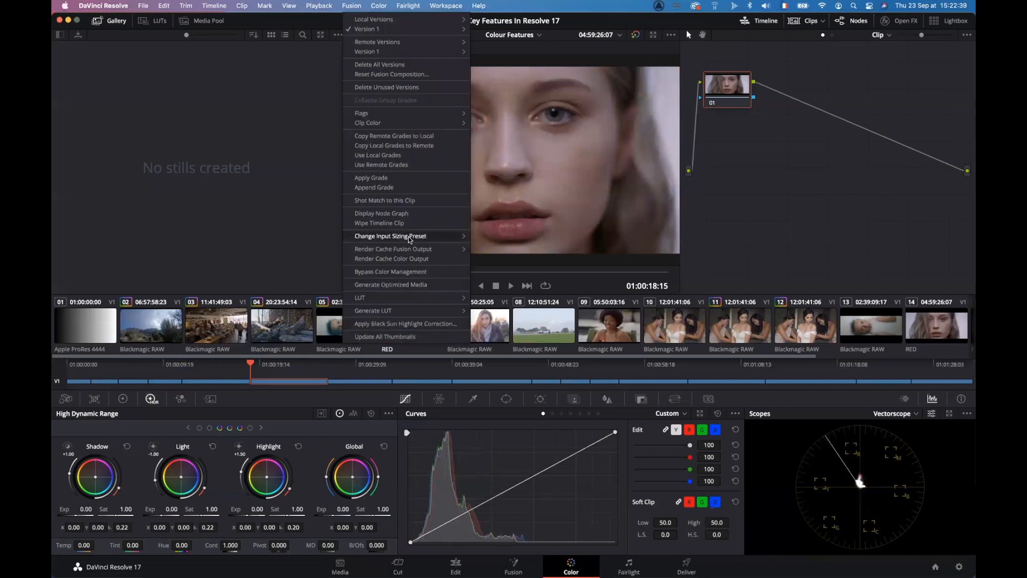
pyautogui.click(389, 187)
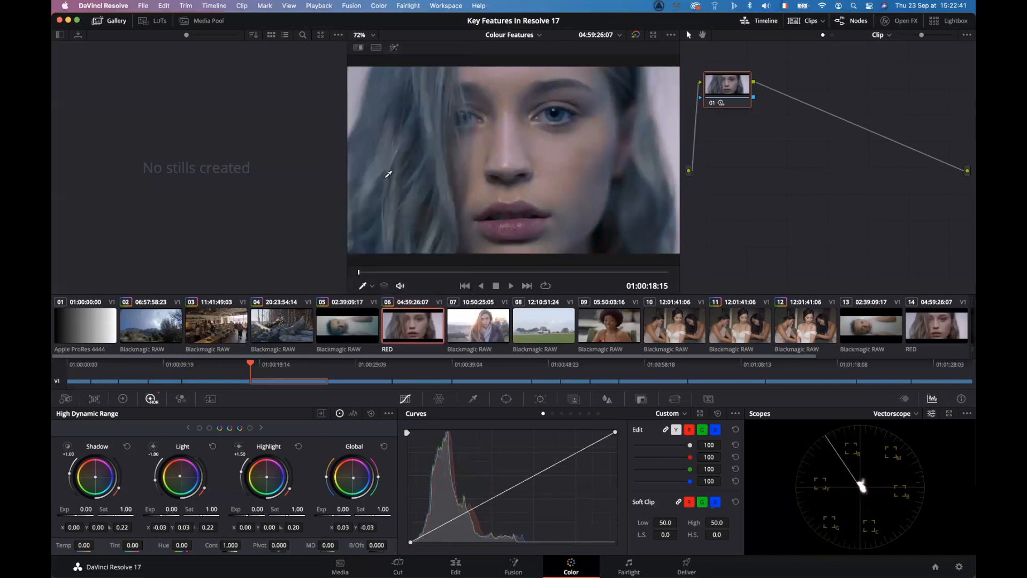
pyautogui.click(344, 326)
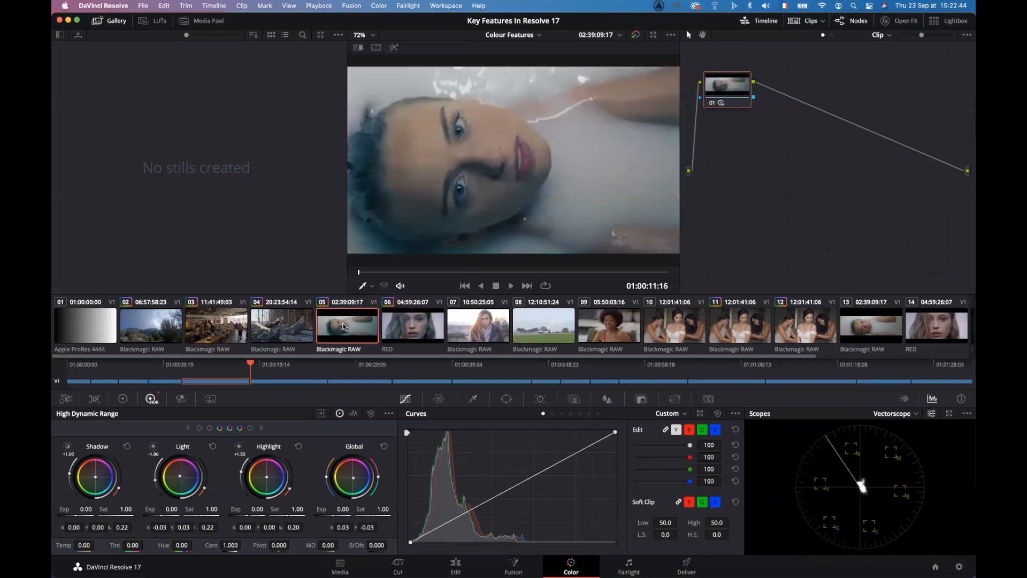
pyautogui.click(411, 325)
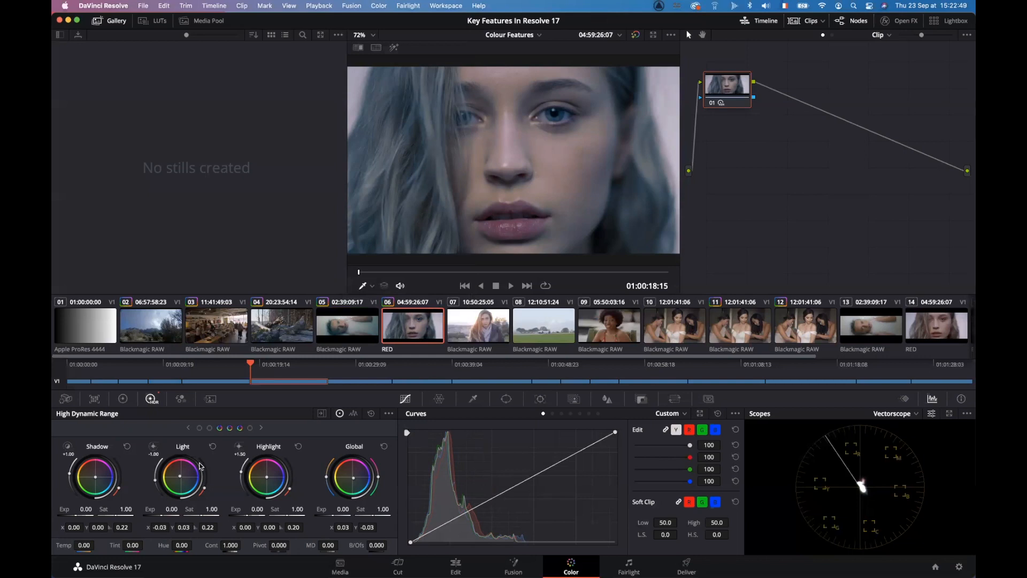
pyautogui.moveTo(181, 478); pyautogui.dragTo(179, 477)
# Step: Open clip 07 and examine the Shadow and Light zone ranges in the HDR zone graph
pyautogui.click(483, 329)
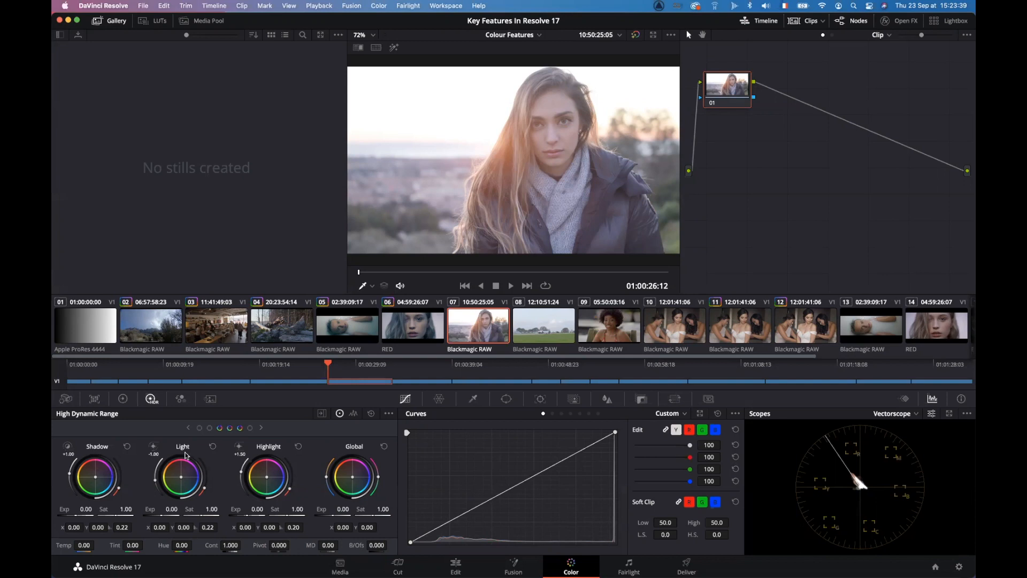
pyautogui.click(322, 413)
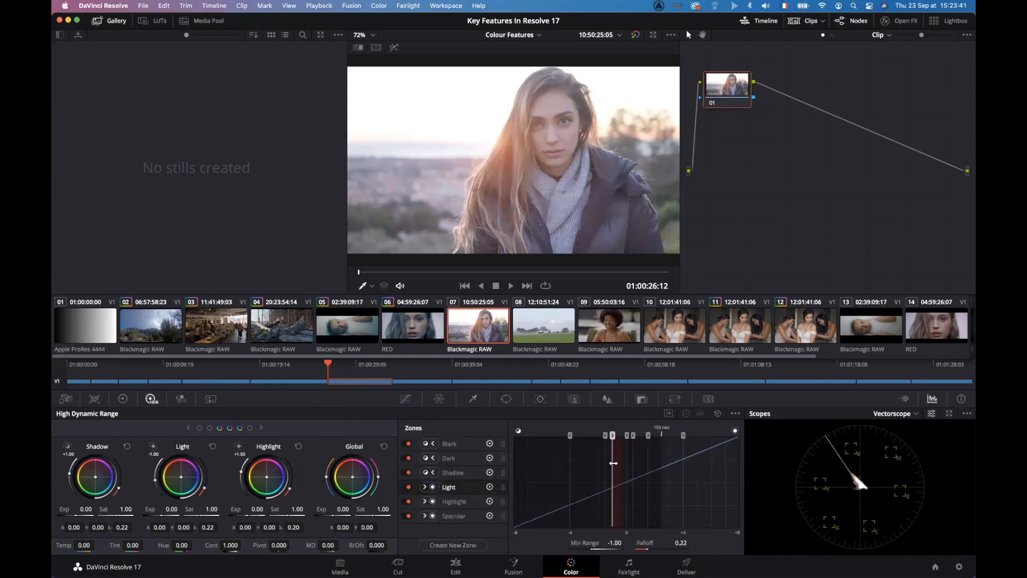
pyautogui.click(456, 474)
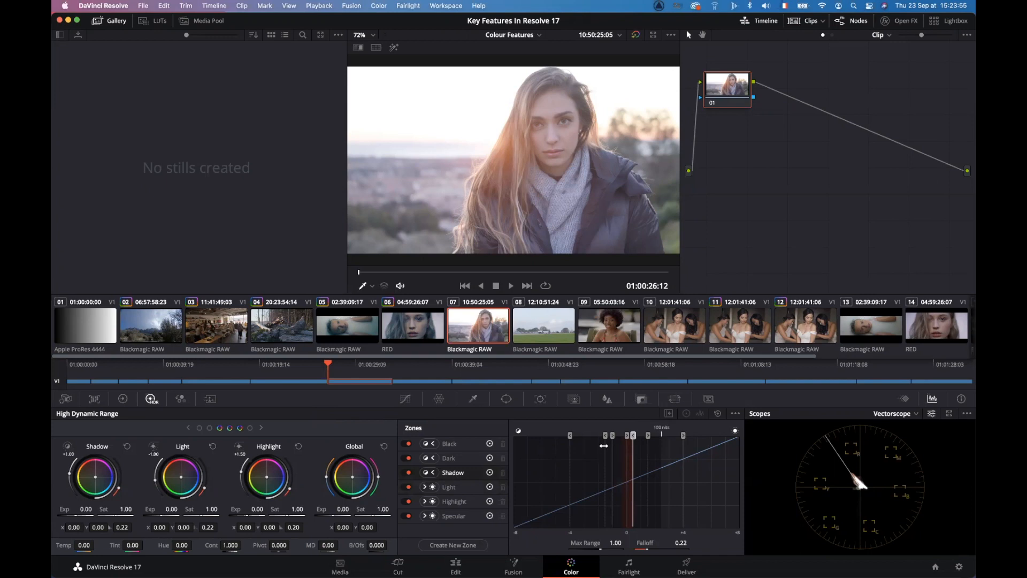
pyautogui.click(452, 487)
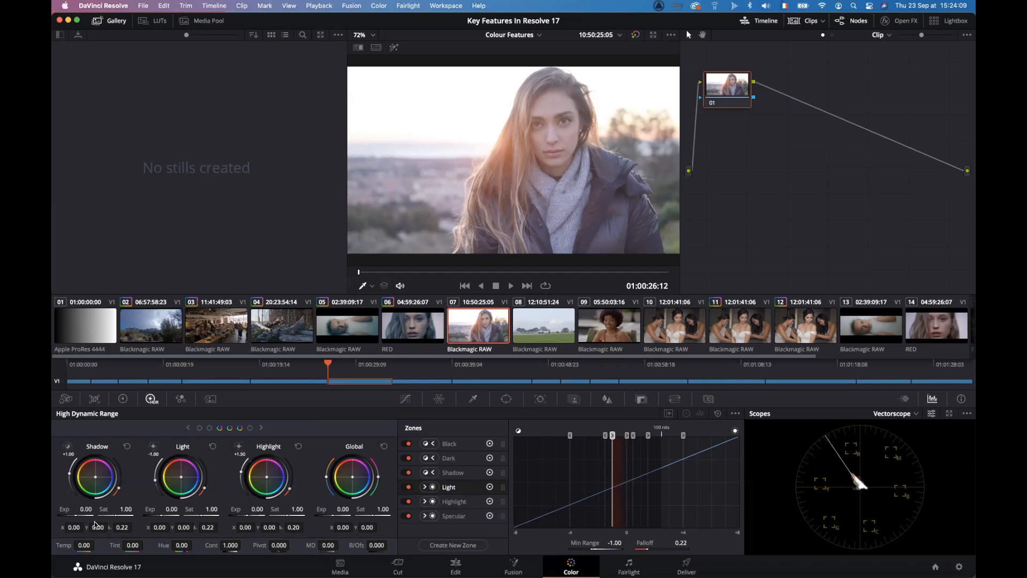
# Step: With the scope set to Parade, set clip 07's zone exposures to -2.70 for Shadow, -1.83 for Light and 0.83 for Highlight
pyautogui.click(900, 414)
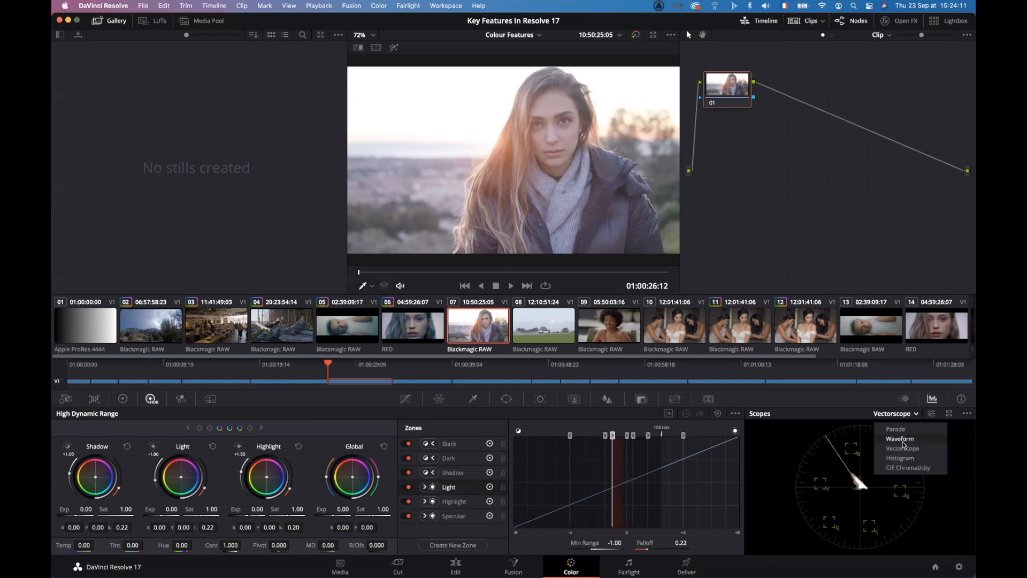
pyautogui.click(895, 429)
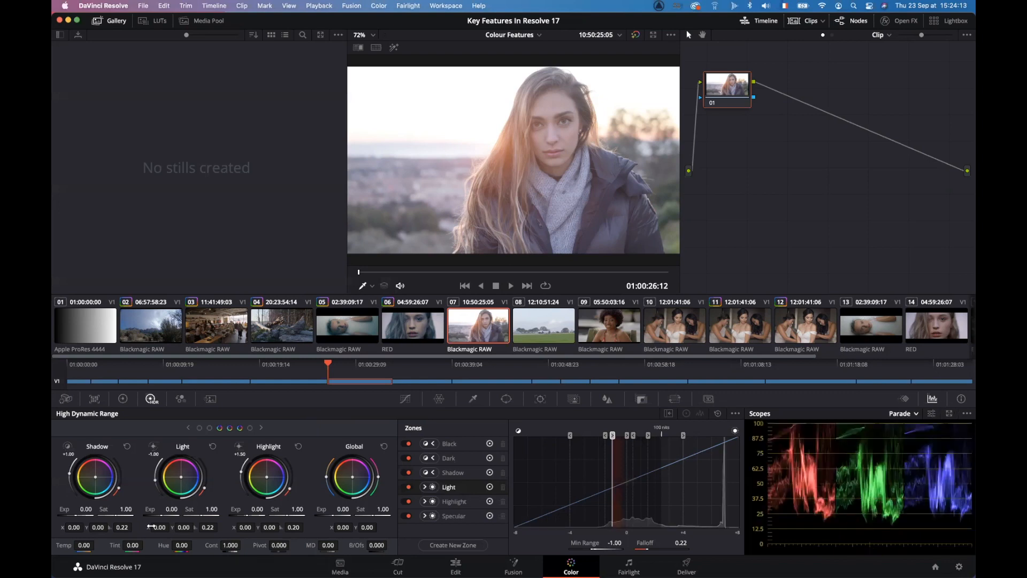
pyautogui.moveTo(74, 515); pyautogui.dragTo(51, 515)
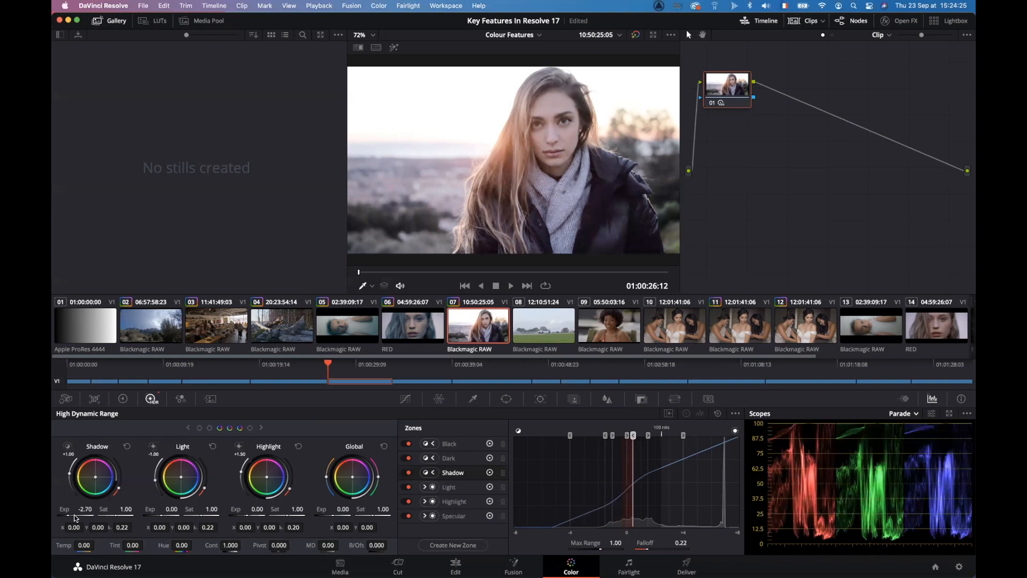
pyautogui.moveTo(161, 515); pyautogui.dragTo(147, 515)
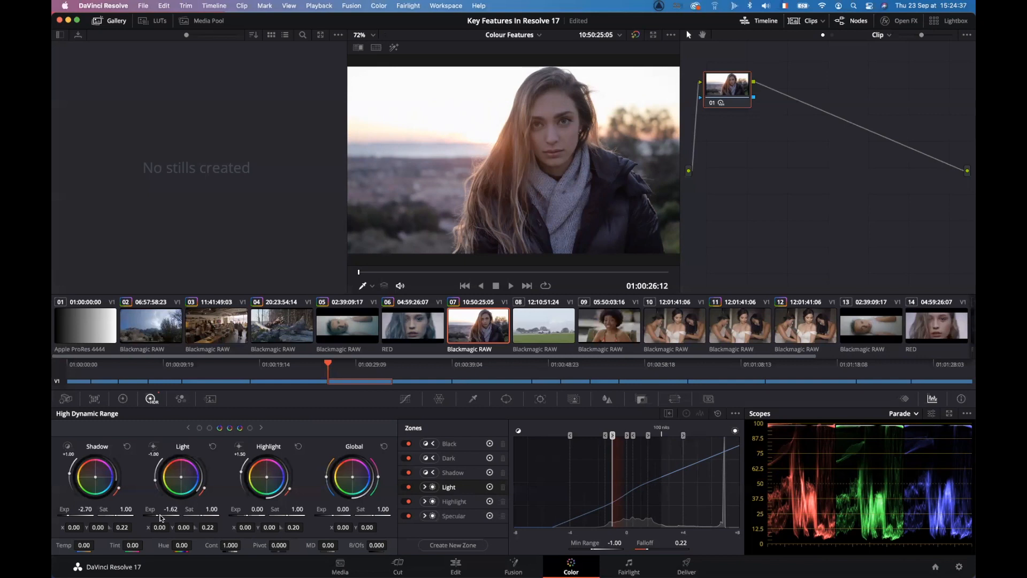
pyautogui.moveTo(245, 515); pyautogui.dragTo(275, 515)
pyautogui.moveTo(157, 516); pyautogui.dragTo(154, 515)
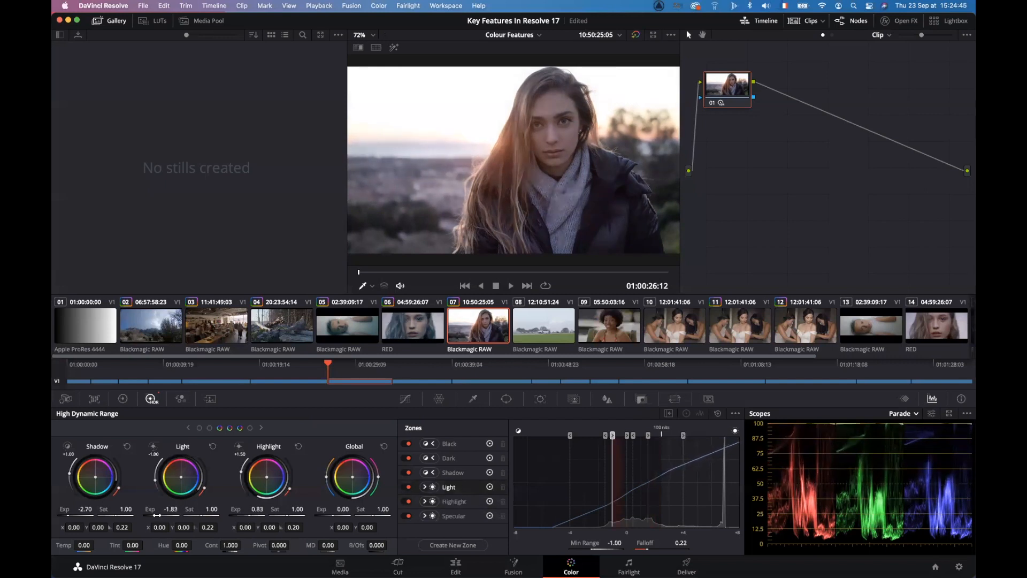
# Step: Set the Dark zone's exposure to 0.76 on clip 07
pyautogui.click(188, 427)
pyautogui.click(188, 427)
pyautogui.moveTo(159, 514); pyautogui.dragTo(163, 515)
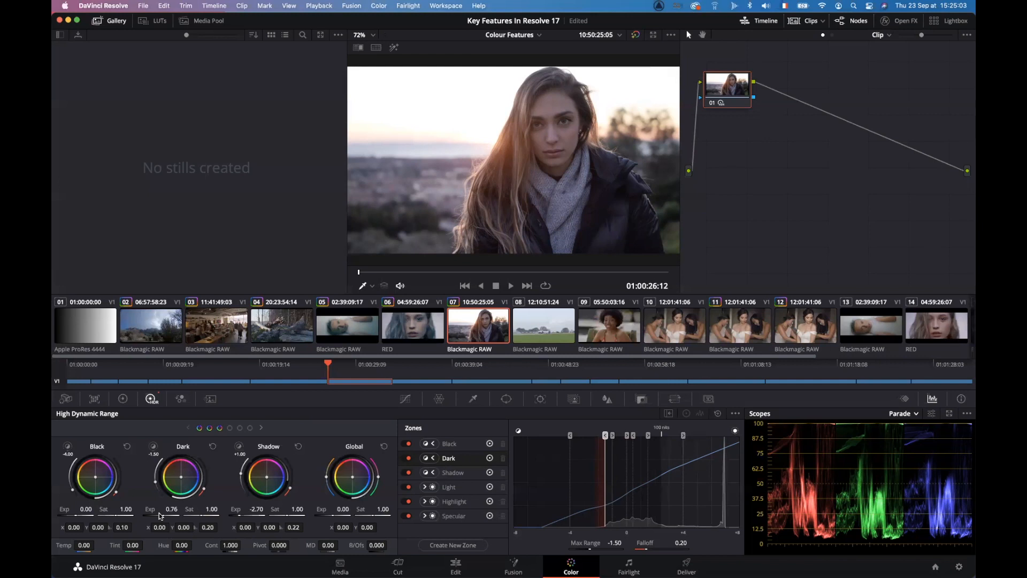
# Step: Open clip 08 in the Color Warper, examine the Chroma-Luma grids, and return to the Hue-Saturation web
pyautogui.click(542, 325)
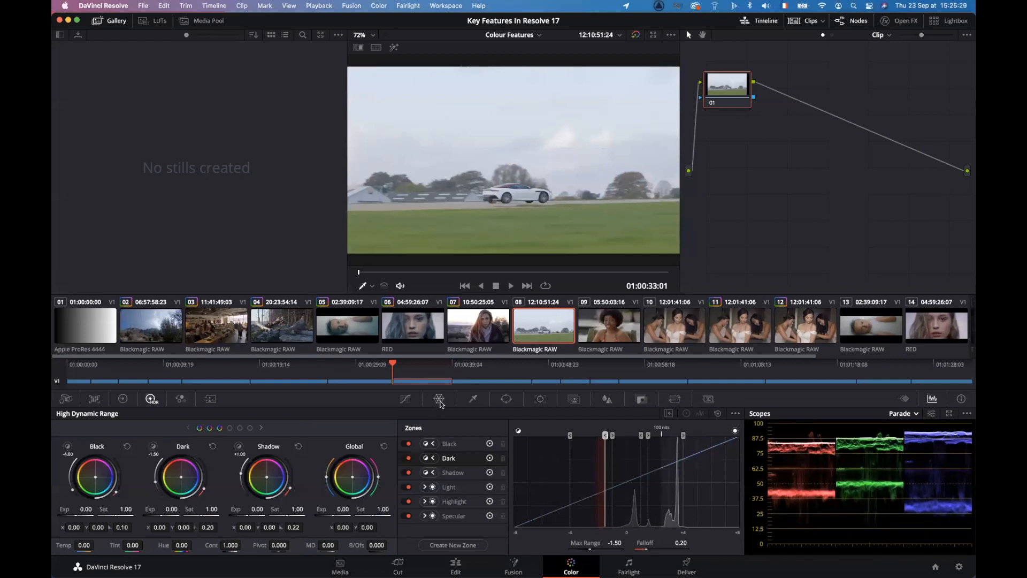
pyautogui.click(438, 399)
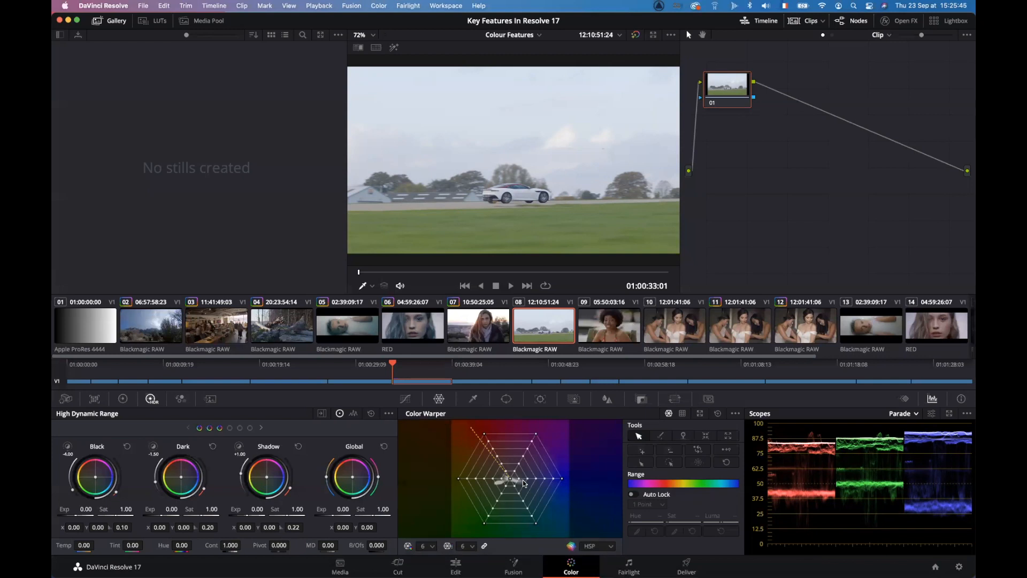
pyautogui.click(683, 414)
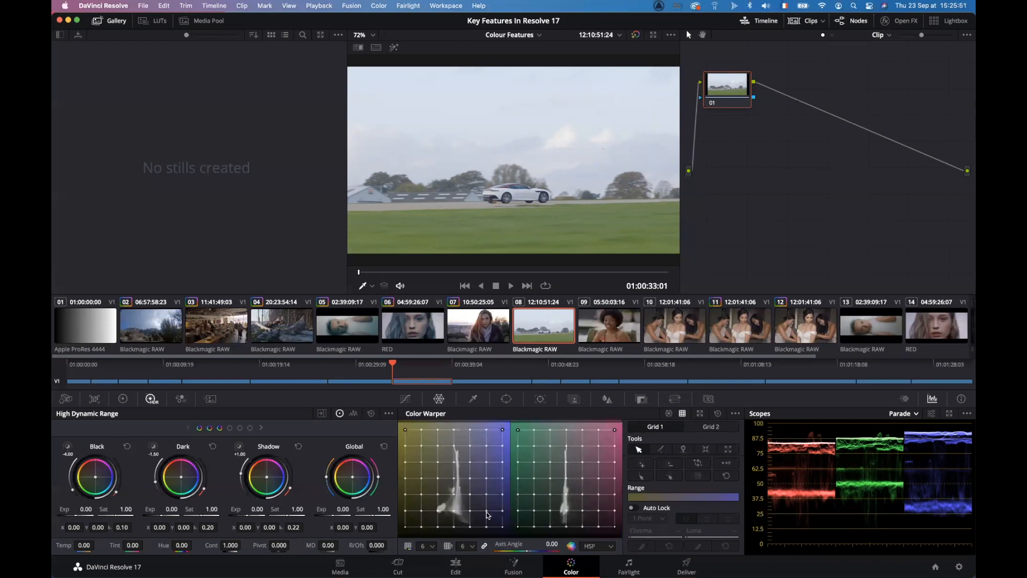
pyautogui.click(669, 414)
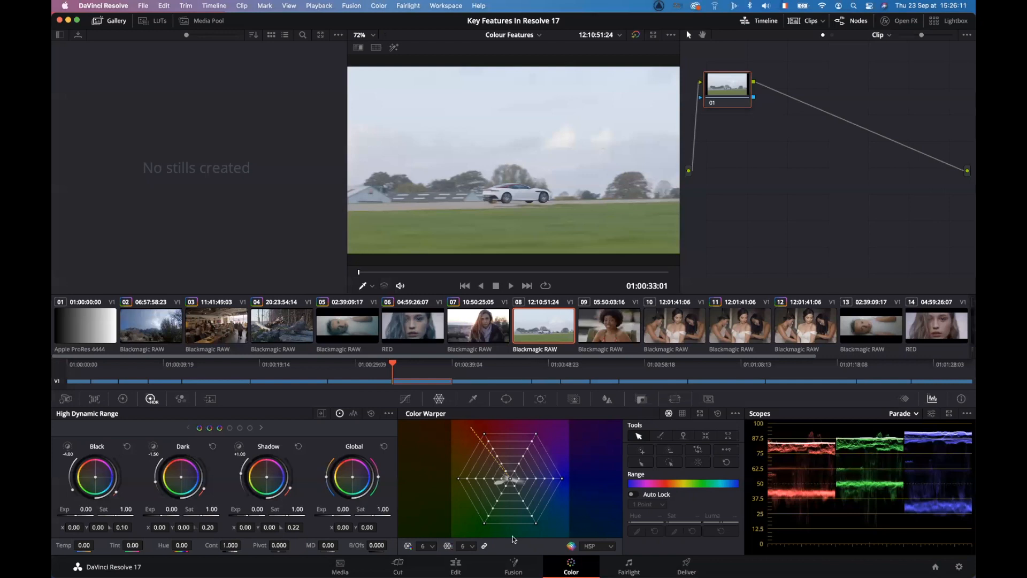
# Step: Try warping the grass color directly in the viewer to Hue 0.82 and Sat 0.34, and reset the Color Warper
pyautogui.click(532, 220)
pyautogui.moveTo(531, 222)
pyautogui.mouseDown()
pyautogui.moveTo(511, 220)
pyautogui.moveTo(527, 221)
pyautogui.mouseUp()
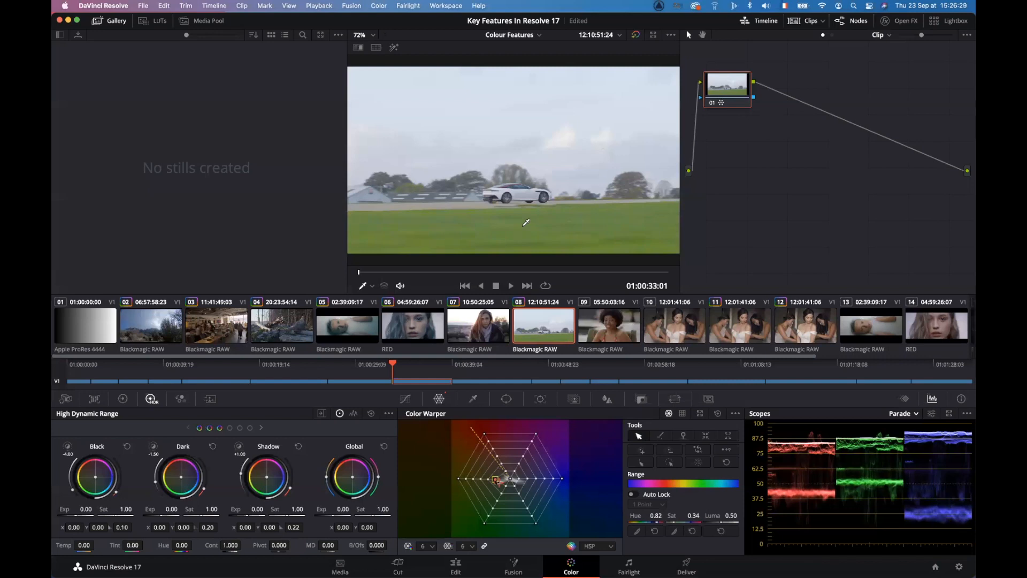
pyautogui.click(718, 414)
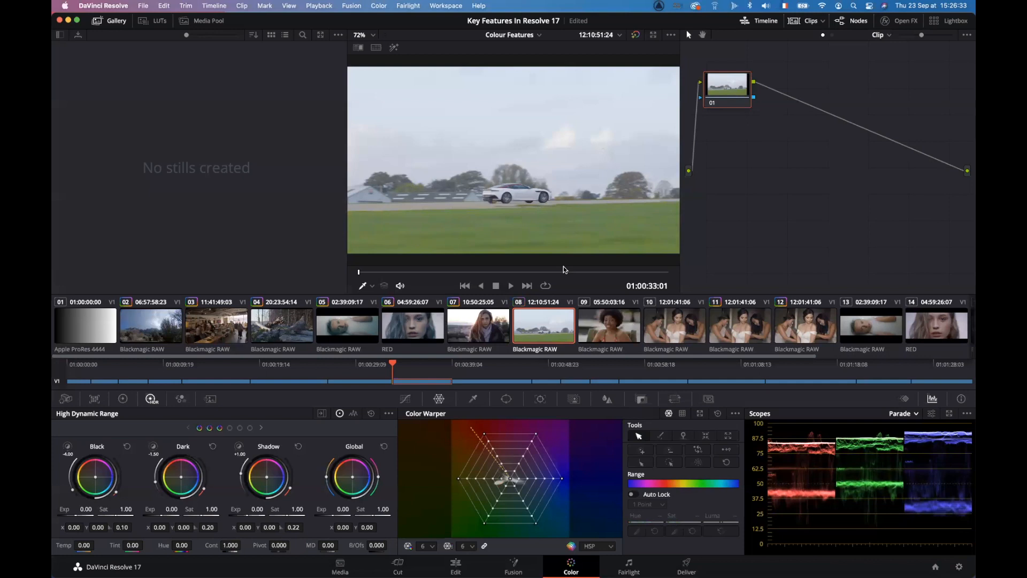
# Step: Sample the grass and sky to examine the highlighted range each Color Warper point affects, and reset the warper
pyautogui.click(511, 221)
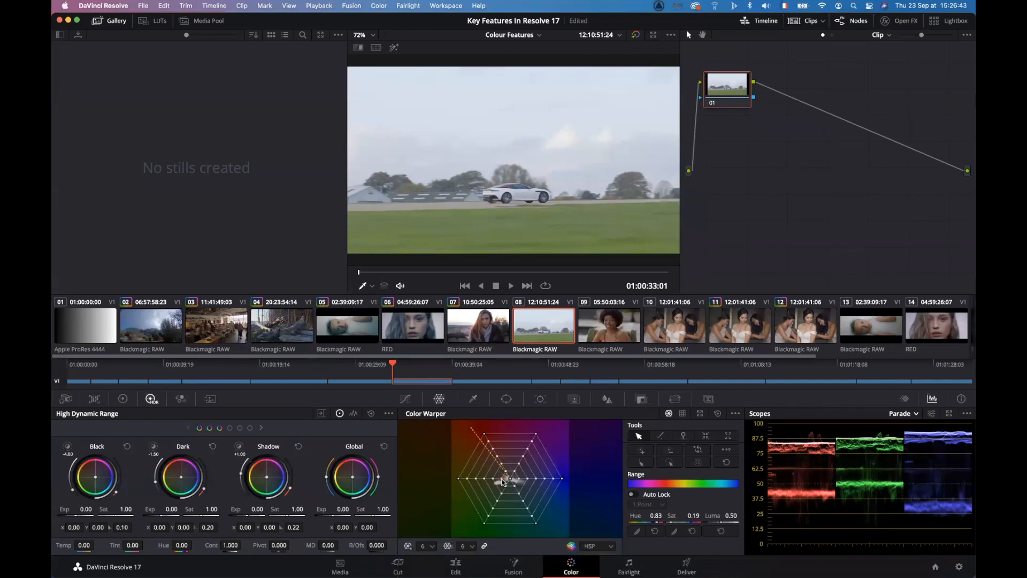
pyautogui.click(518, 228)
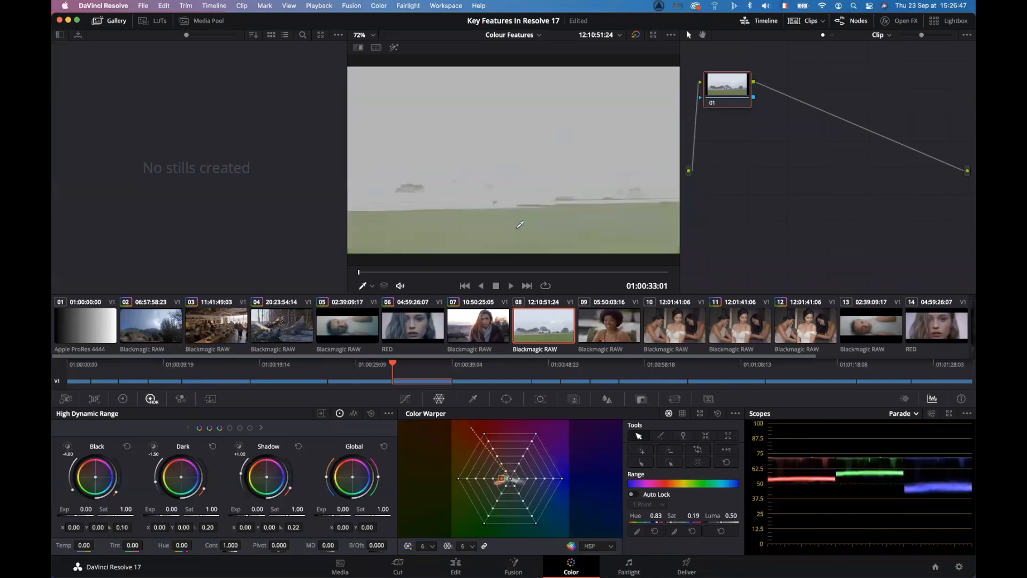
pyautogui.click(543, 115)
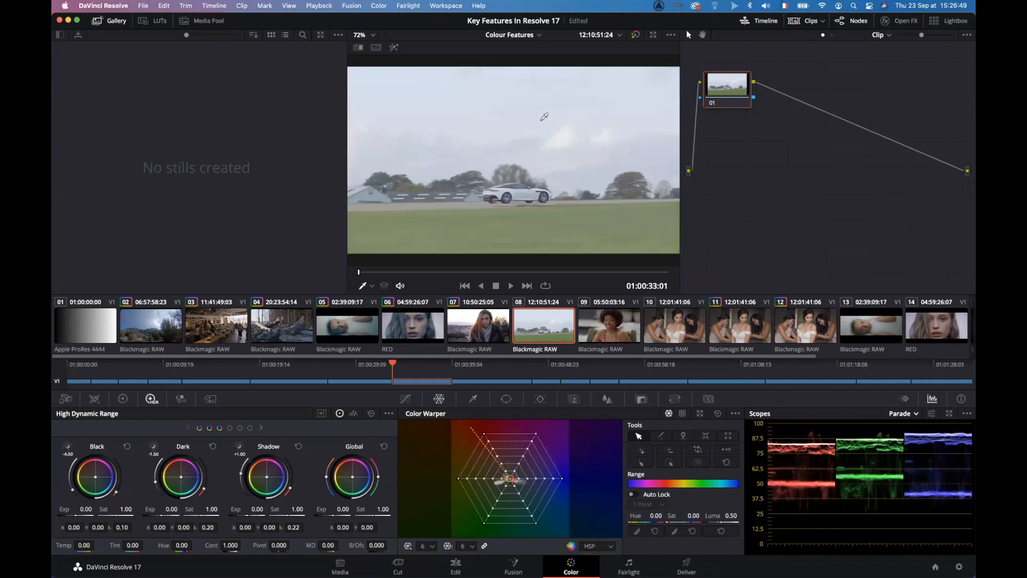
pyautogui.click(524, 228)
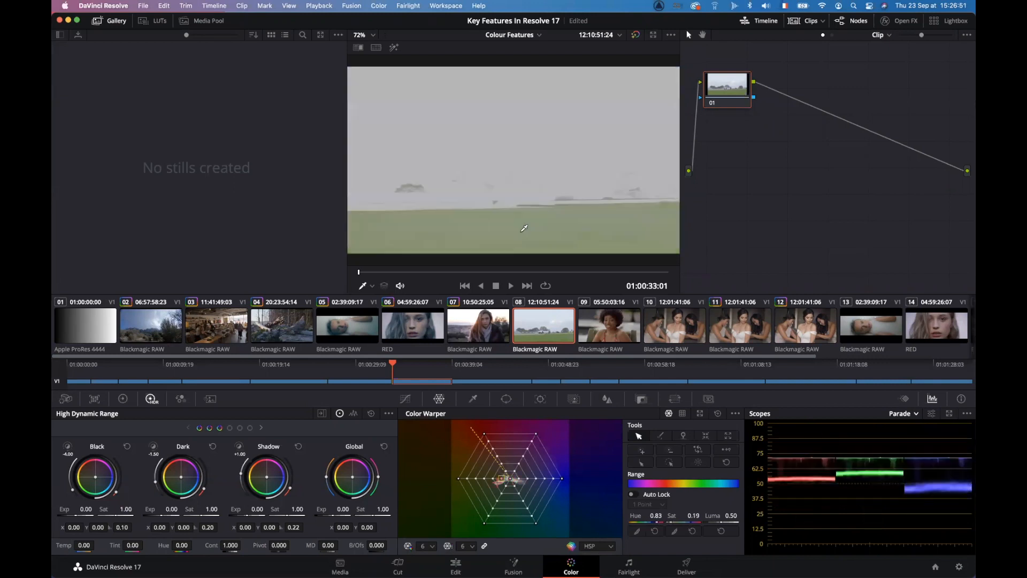
pyautogui.click(716, 415)
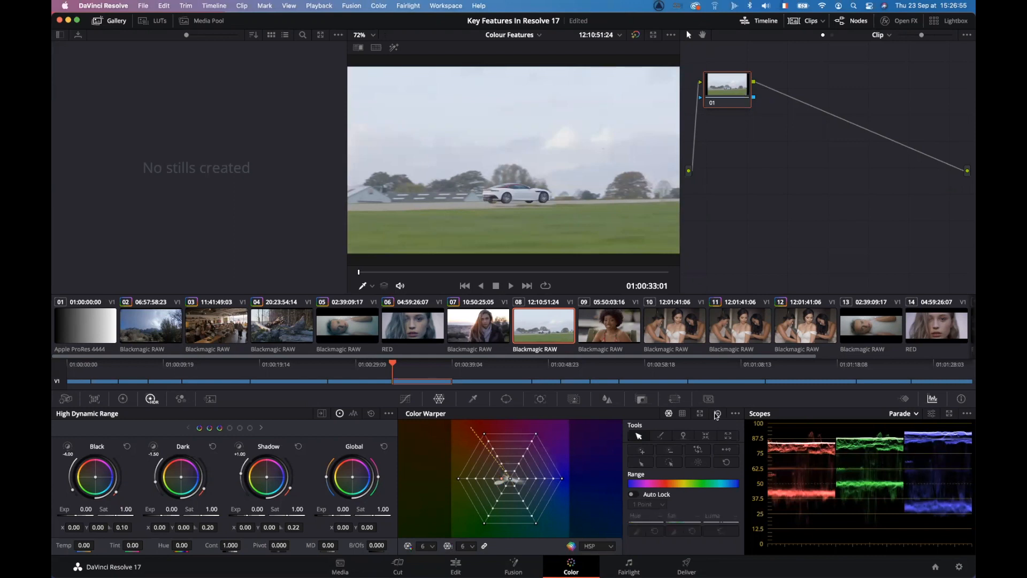
# Step: Move the grass point in the Color Warper to Hue 0.84 and Sat 0.41, and compare with node 01 off and on
pyautogui.click(513, 224)
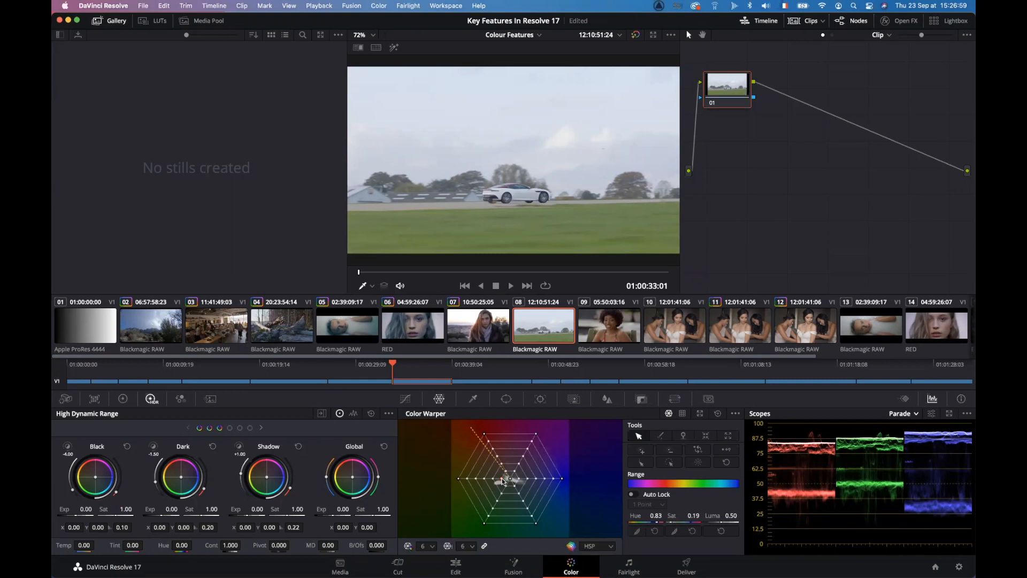
pyautogui.moveTo(498, 482)
pyautogui.mouseDown()
pyautogui.moveTo(489, 482)
pyautogui.moveTo(496, 471)
pyautogui.moveTo(493, 480)
pyautogui.mouseUp()
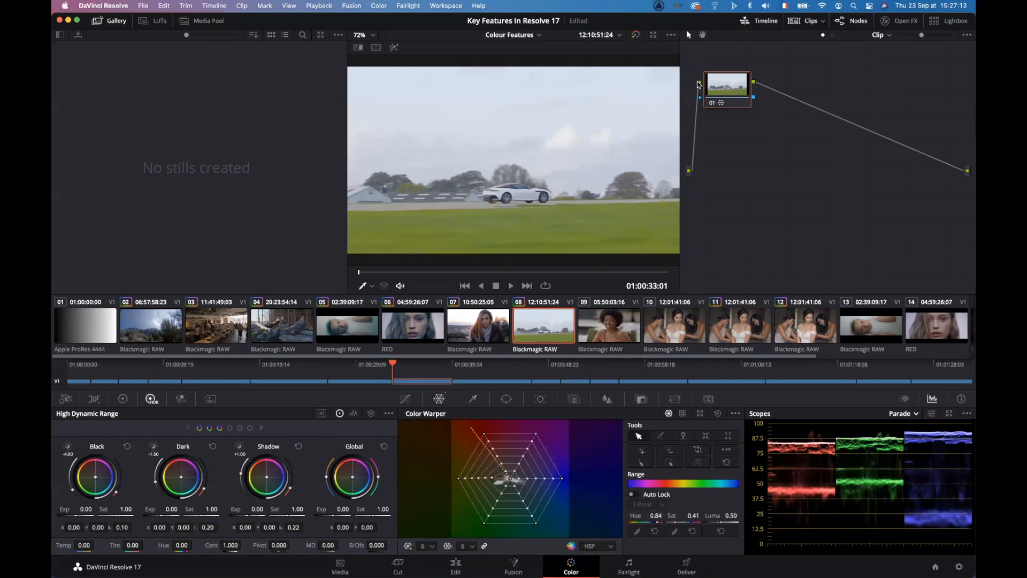
pyautogui.click(710, 103)
pyautogui.click(711, 104)
# Step: Open clip 09 and try warping the red of the woman's top, resetting the Color Warper
pyautogui.click(629, 327)
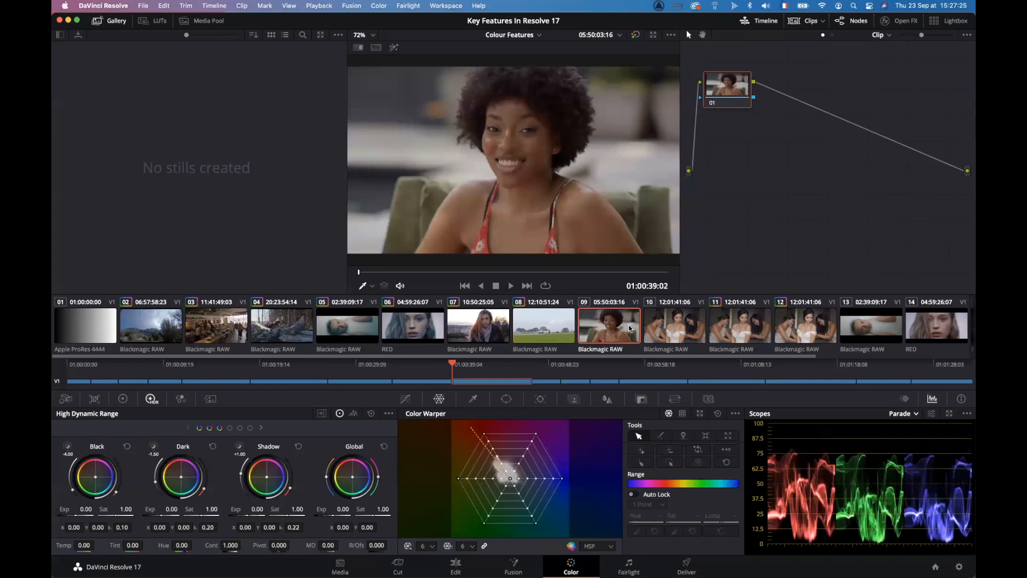
pyautogui.click(487, 232)
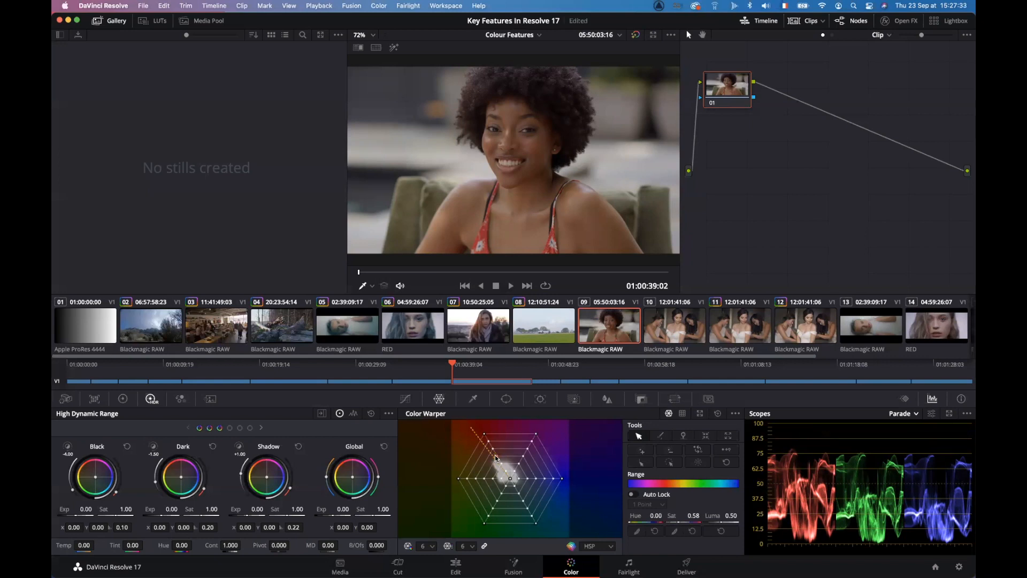
pyautogui.moveTo(495, 451); pyautogui.dragTo(494, 452)
pyautogui.click(719, 415)
# Step: Set the Color Warper's linked hue and saturation resolutions to 16 on clip 09
pyautogui.click(432, 546)
pyautogui.click(427, 523)
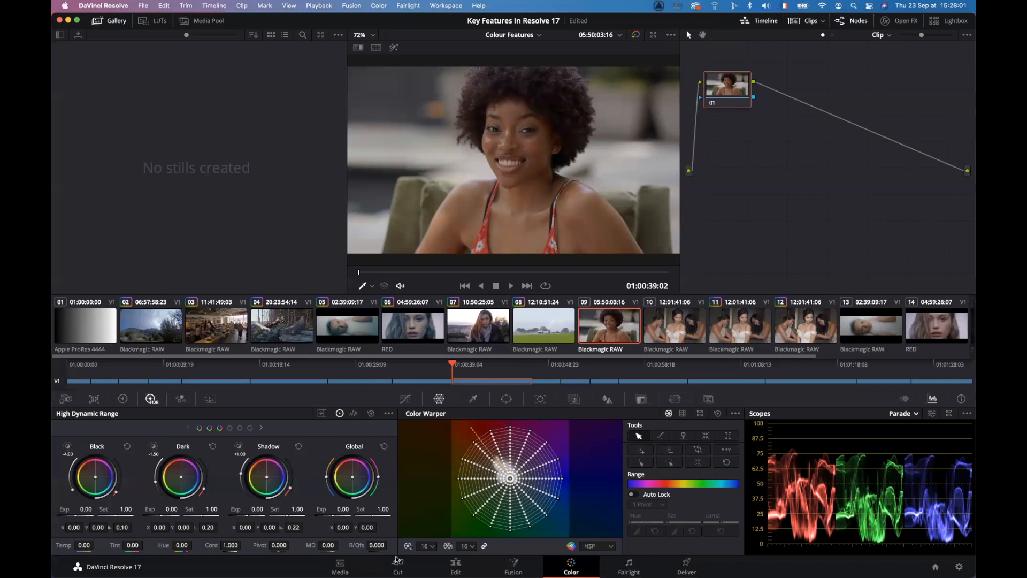
pyautogui.click(432, 547)
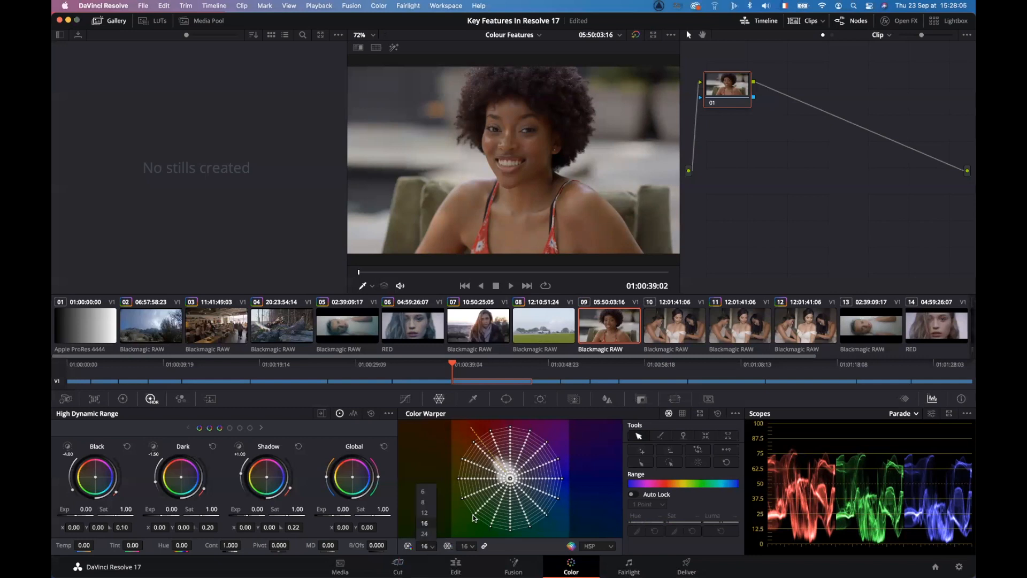
pyautogui.click(482, 238)
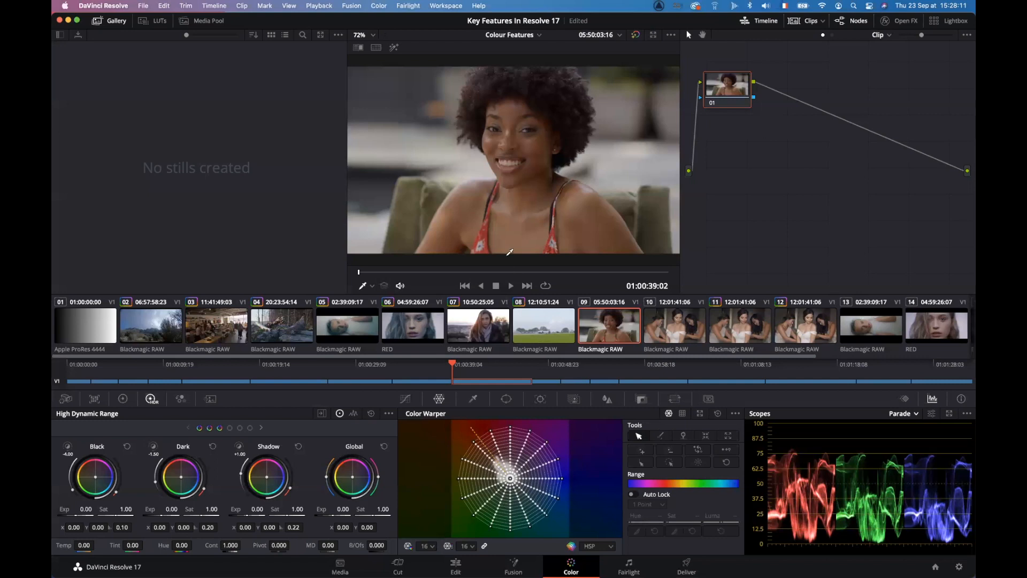
# Step: Sample the red top and move its Color Warper point to Hue 0.01 and Sat 0.78
pyautogui.click(486, 231)
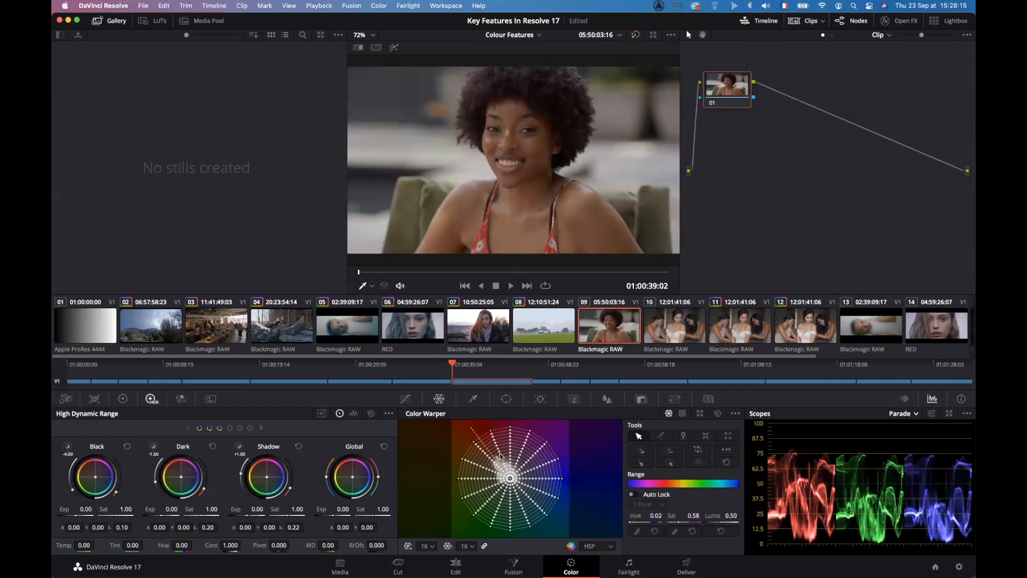
pyautogui.click(467, 546)
pyautogui.click(466, 534)
pyautogui.moveTo(497, 452); pyautogui.dragTo(495, 450)
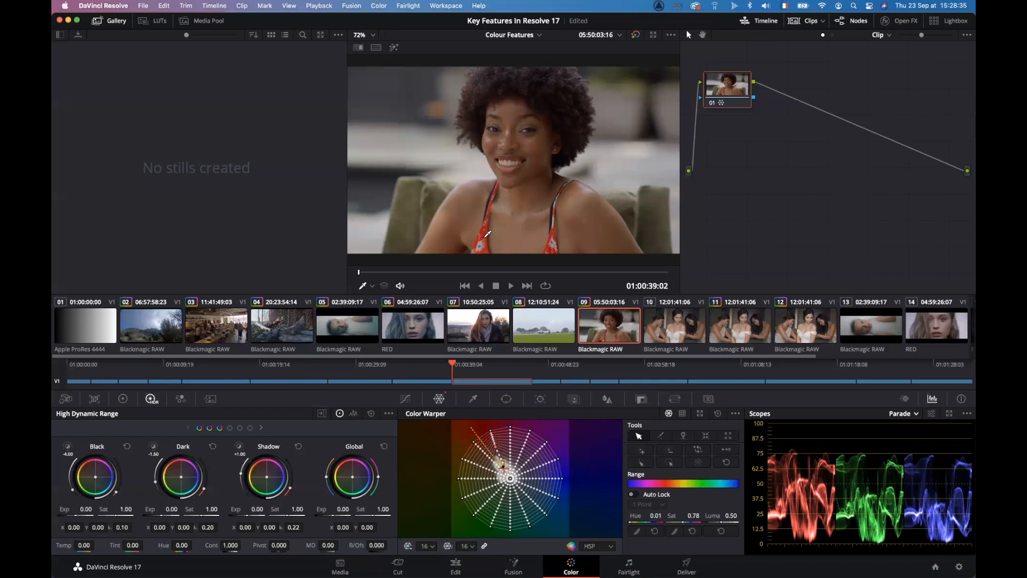
# Step: Return to clip 08 and add a serial node after node 01
pyautogui.click(548, 320)
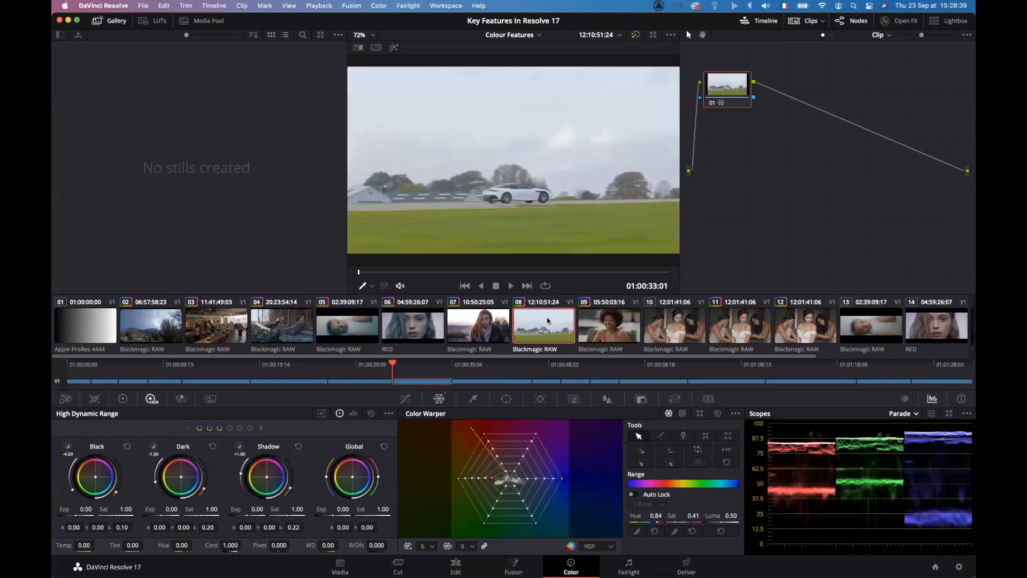
pyautogui.moveTo(730, 90); pyautogui.dragTo(735, 111)
pyautogui.hotkey('alt', 's')
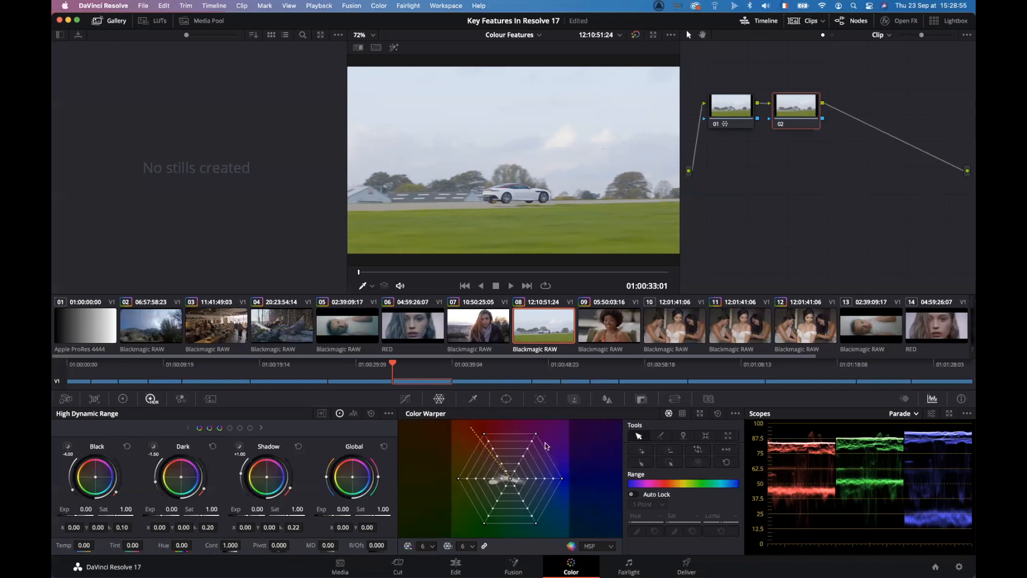
# Step: Switch the Color Warper to the Chroma-Luma grids and set their linked resolutions to 16
pyautogui.click(684, 414)
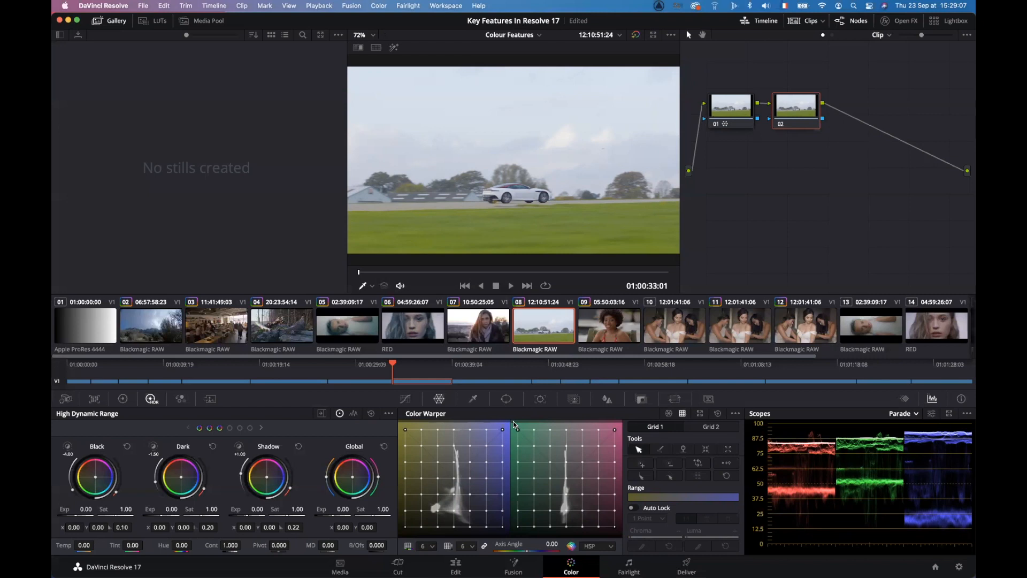
pyautogui.click(434, 546)
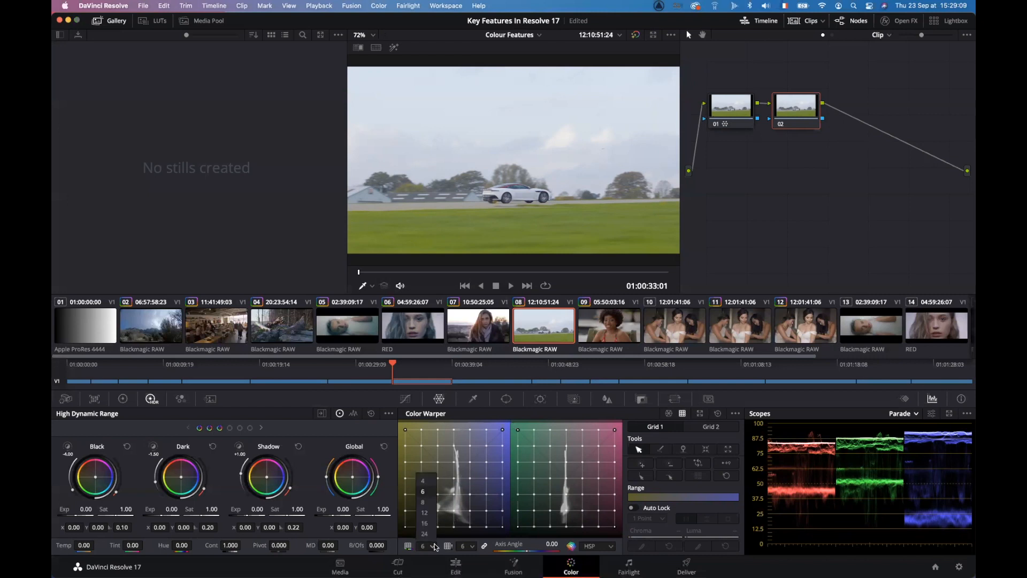
pyautogui.click(426, 523)
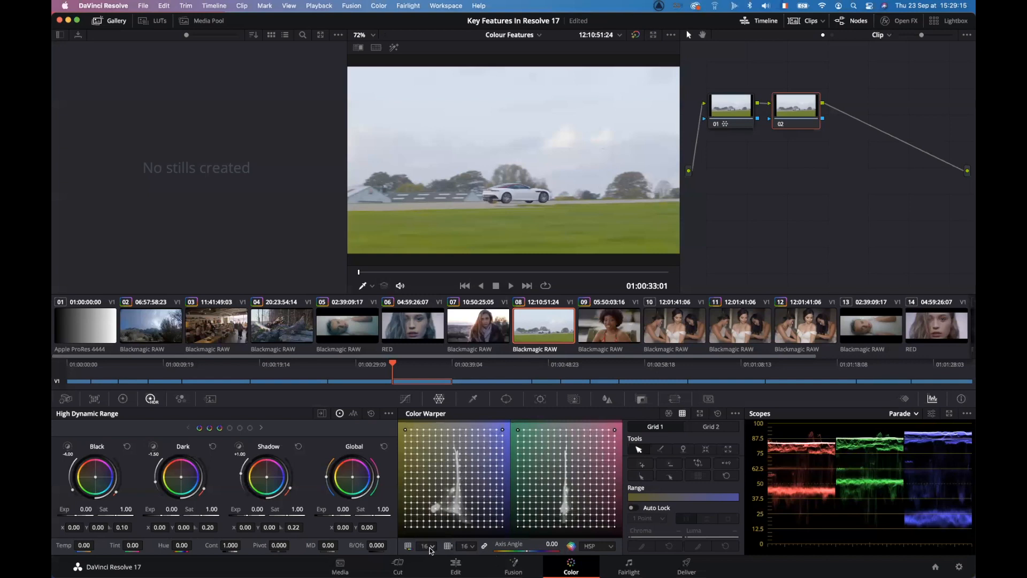
# Step: Sample the upper sky and use Highlight to examine the range its Chroma-Luma point affects
pyautogui.click(377, 110)
pyautogui.hotkey('shift', 'h')
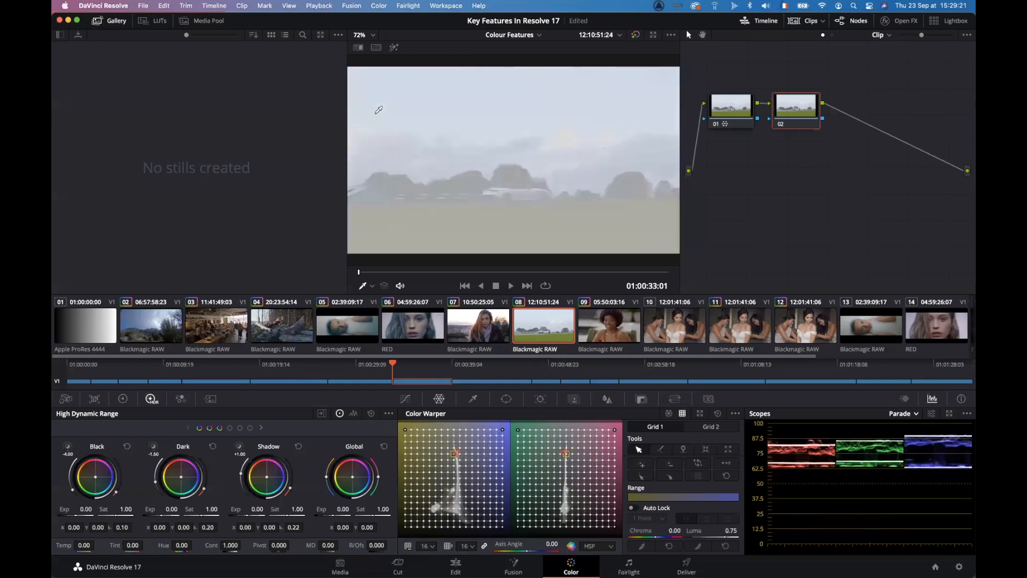
pyautogui.hotkey('shift', 'h')
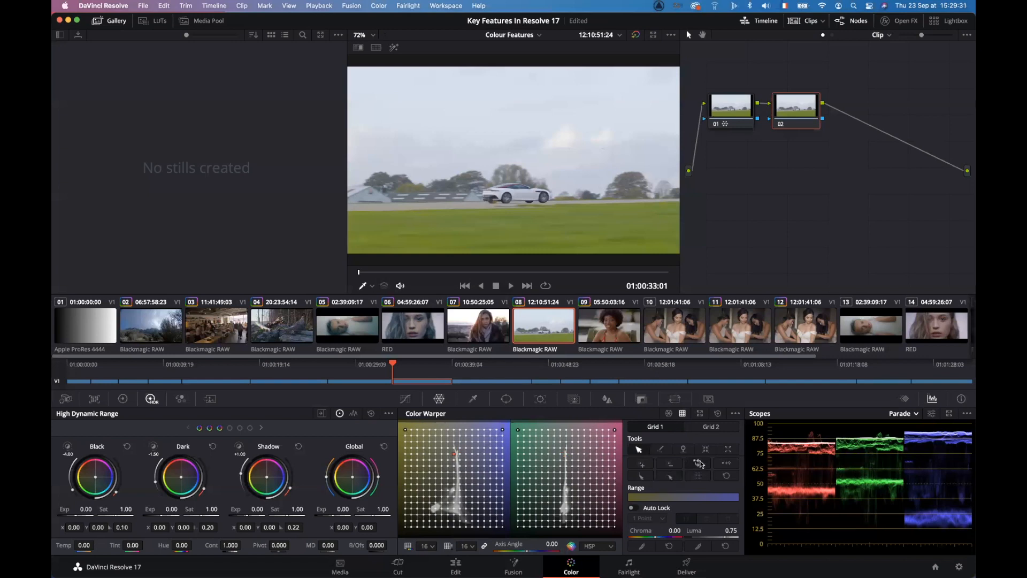
# Step: Pin every Grid 1 point, try moving the sky point to Chroma 0.06 and Luma 1.00, and reset the Color Warper
pyautogui.click(699, 462)
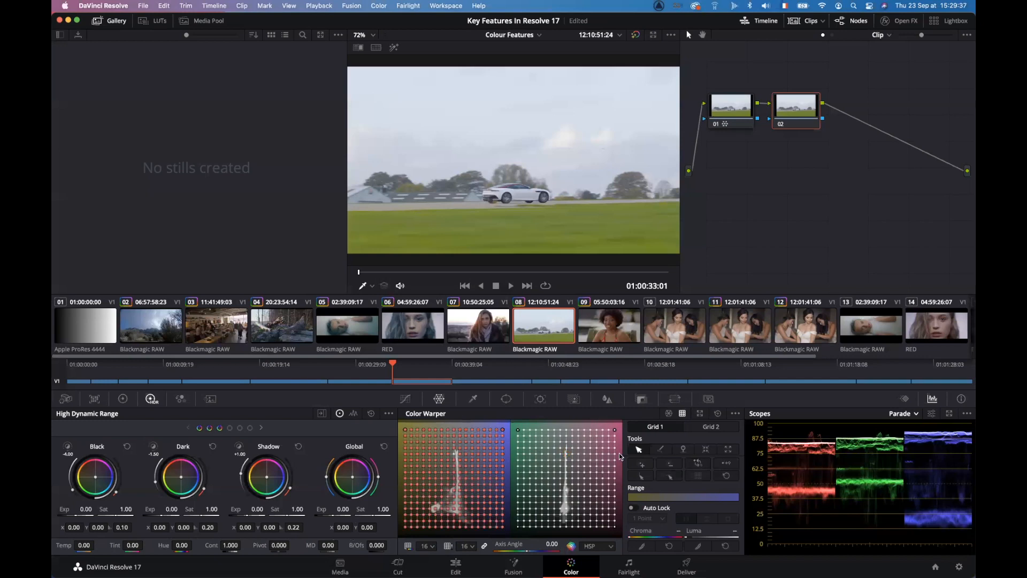
pyautogui.click(729, 465)
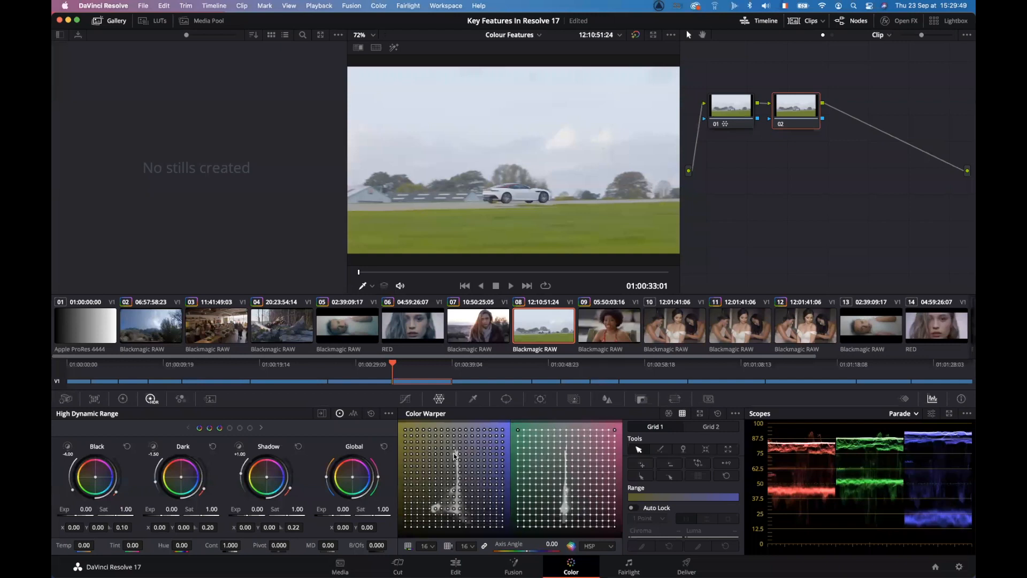
pyautogui.click(454, 452)
pyautogui.moveTo(453, 453); pyautogui.dragTo(459, 429)
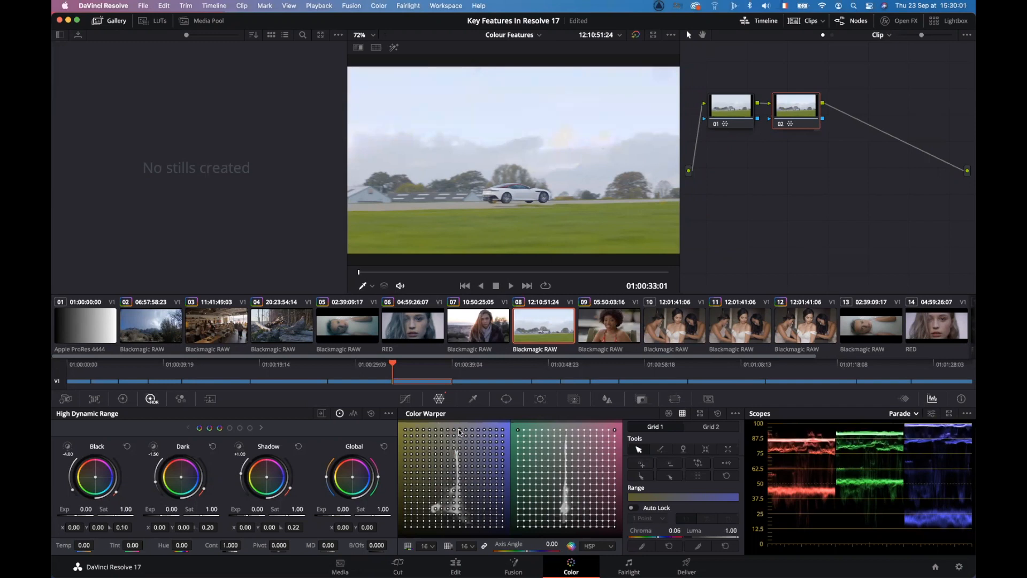
pyautogui.click(780, 124)
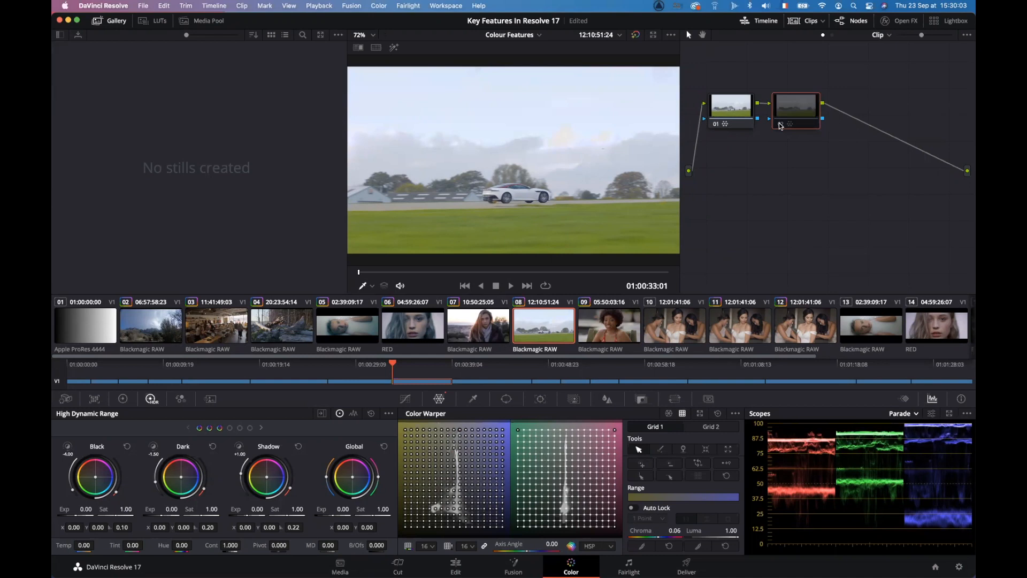
pyautogui.click(780, 124)
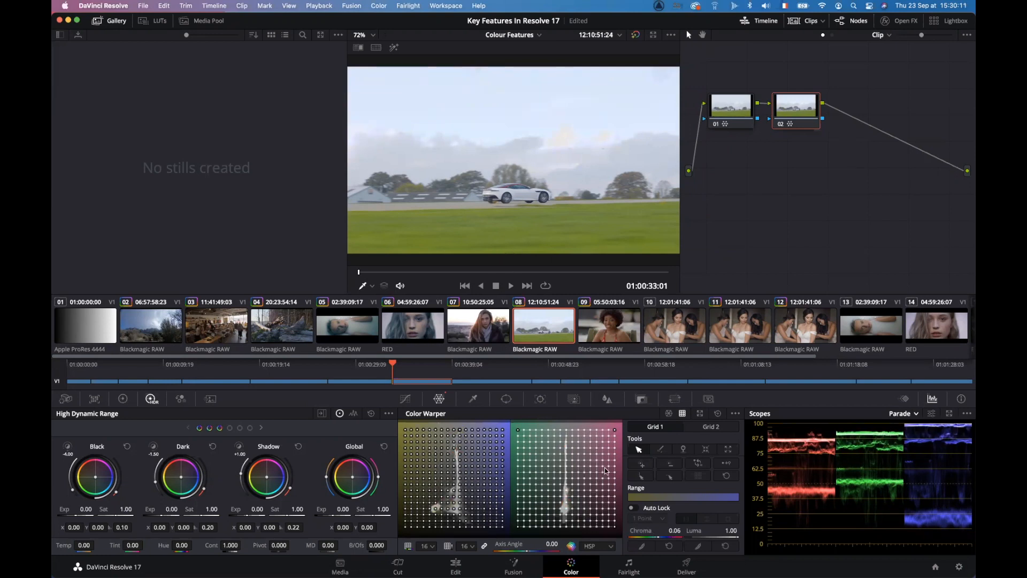
pyautogui.click(720, 413)
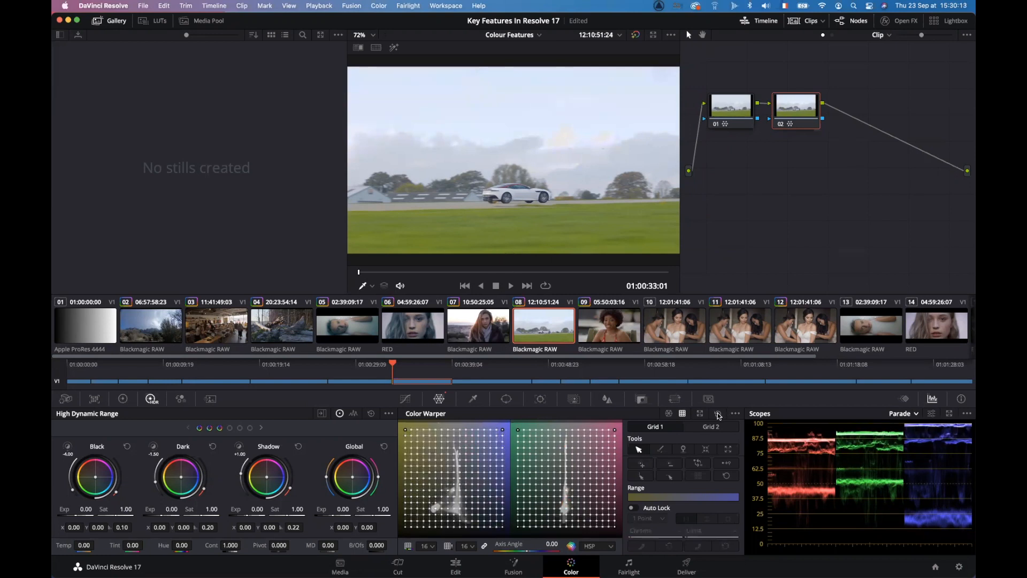
# Step: Try pulling the unpinned sky point toward blue to Chroma 0.14 and Luma 0.82, and reset the Color Warper
pyautogui.click(377, 115)
pyautogui.moveTo(454, 455)
pyautogui.mouseDown()
pyautogui.moveTo(455, 440)
pyautogui.moveTo(479, 439)
pyautogui.moveTo(456, 440)
pyautogui.moveTo(467, 463)
pyautogui.moveTo(473, 449)
pyautogui.mouseUp()
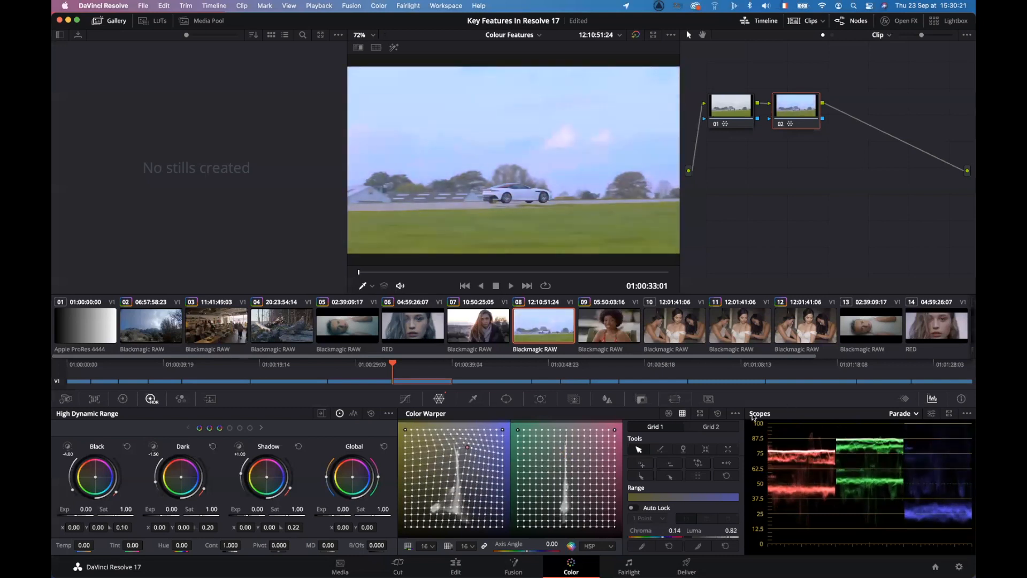
pyautogui.click(717, 413)
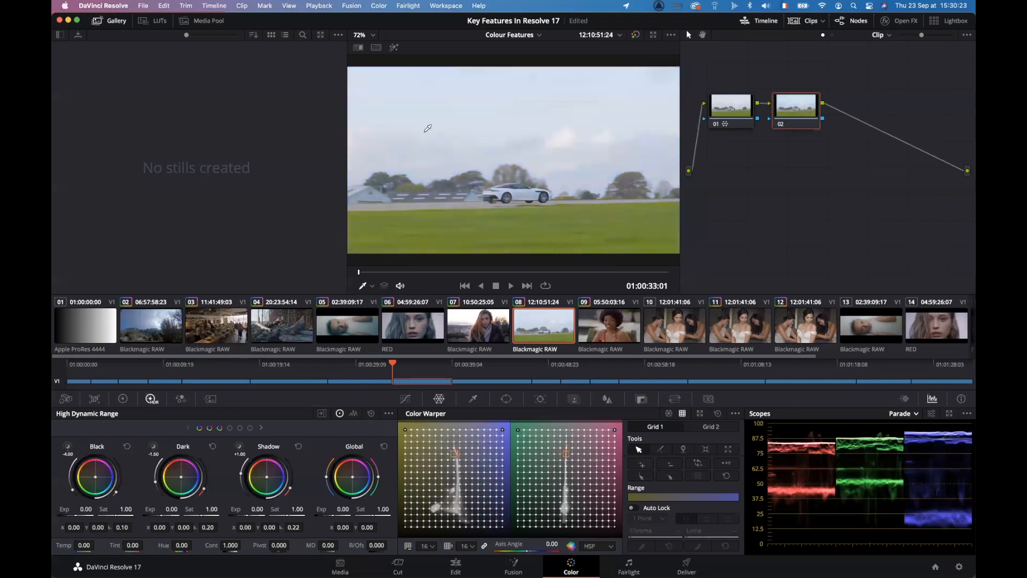
# Step: Sample the sky, pin every Grid 1 point, and pull the sky point to Chroma 0.11 and Luma 0.97
pyautogui.click(378, 116)
pyautogui.click(697, 461)
pyautogui.click(727, 463)
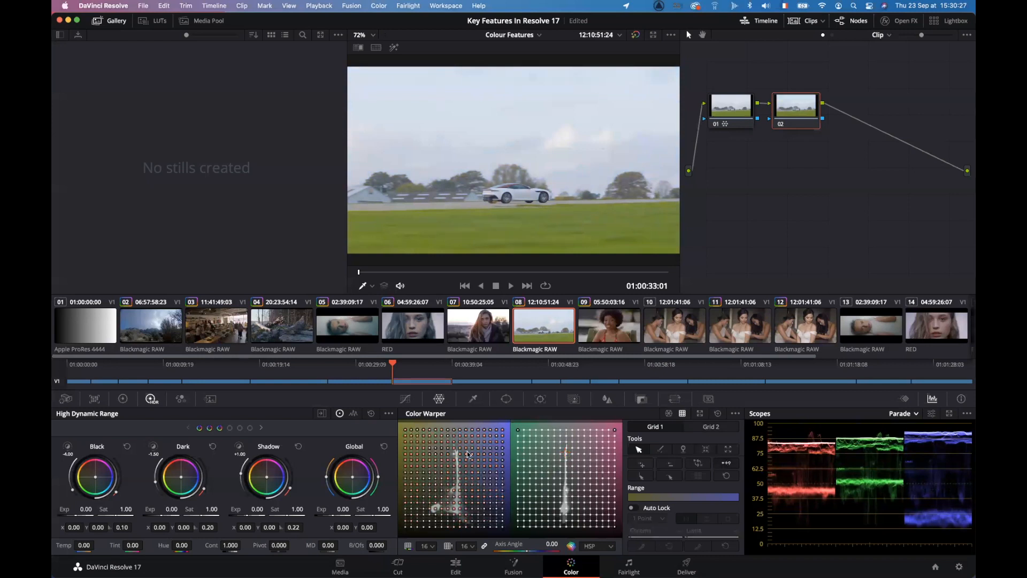
pyautogui.moveTo(454, 451); pyautogui.dragTo(466, 432)
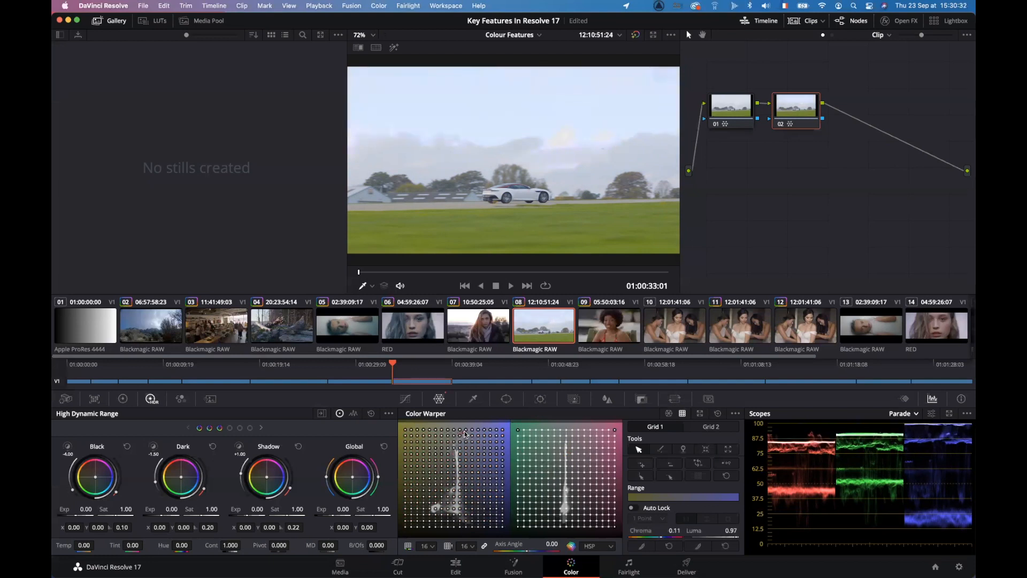
# Step: Fine-tune the sky point to Chroma 0.09 and Luma 0.93, and toggle node 02 off and on to compare
pyautogui.click(643, 546)
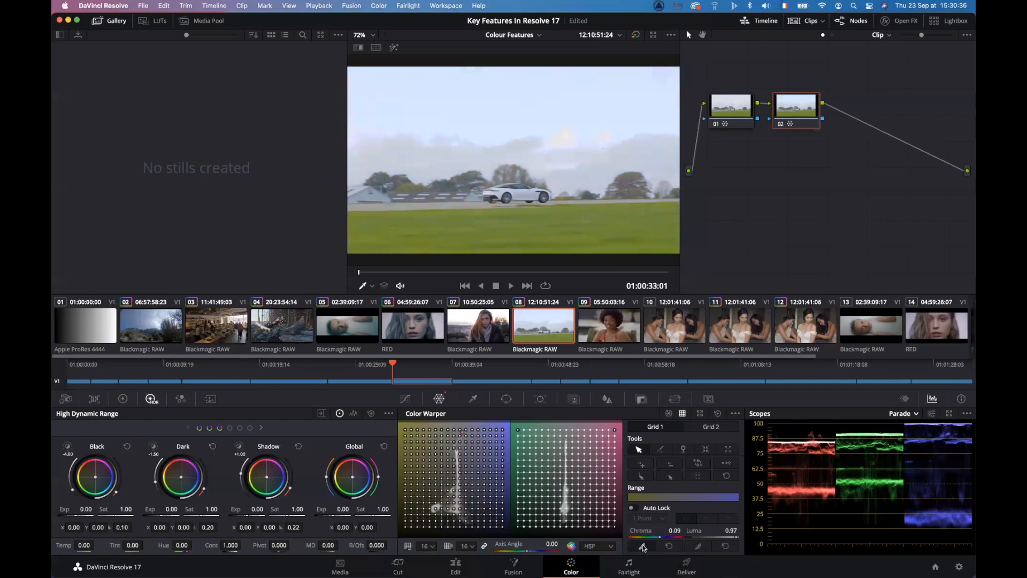
pyautogui.click(698, 546)
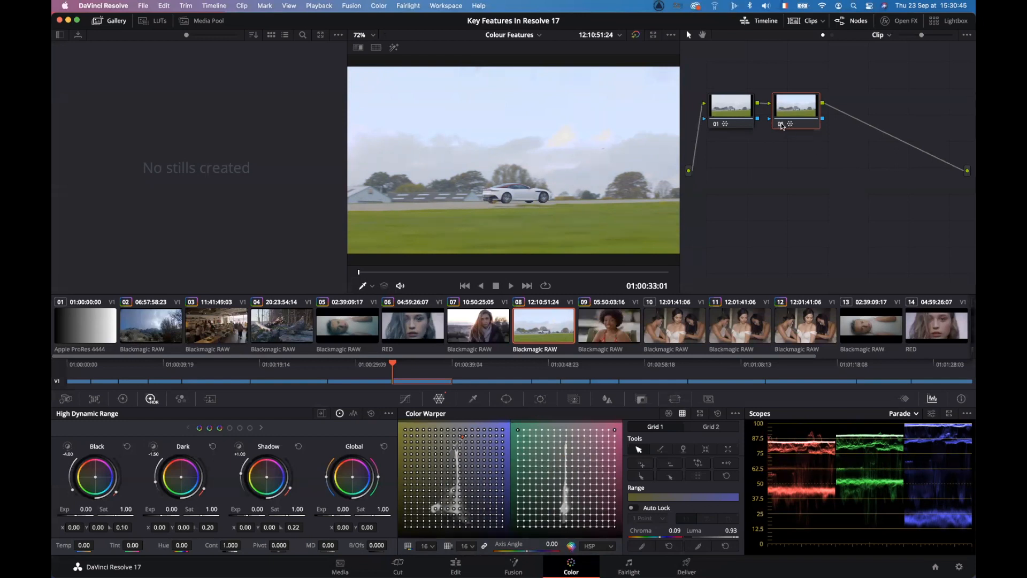
pyautogui.click(780, 124)
pyautogui.click(781, 125)
# Step: Open the Magic Mask for clip 10, review the body parts offered in Features mode, and return to Person mode
pyautogui.click(675, 328)
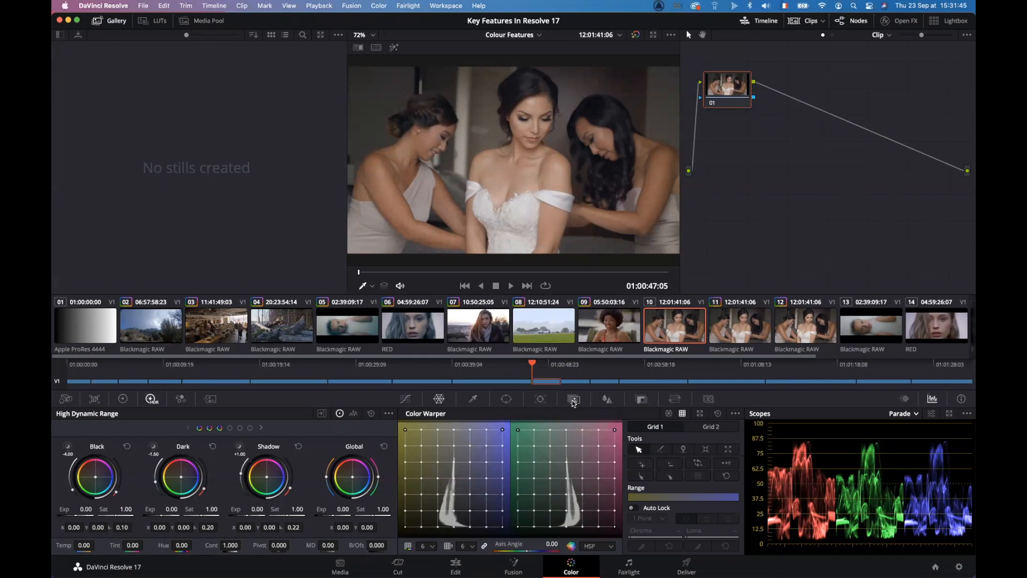
pyautogui.click(574, 401)
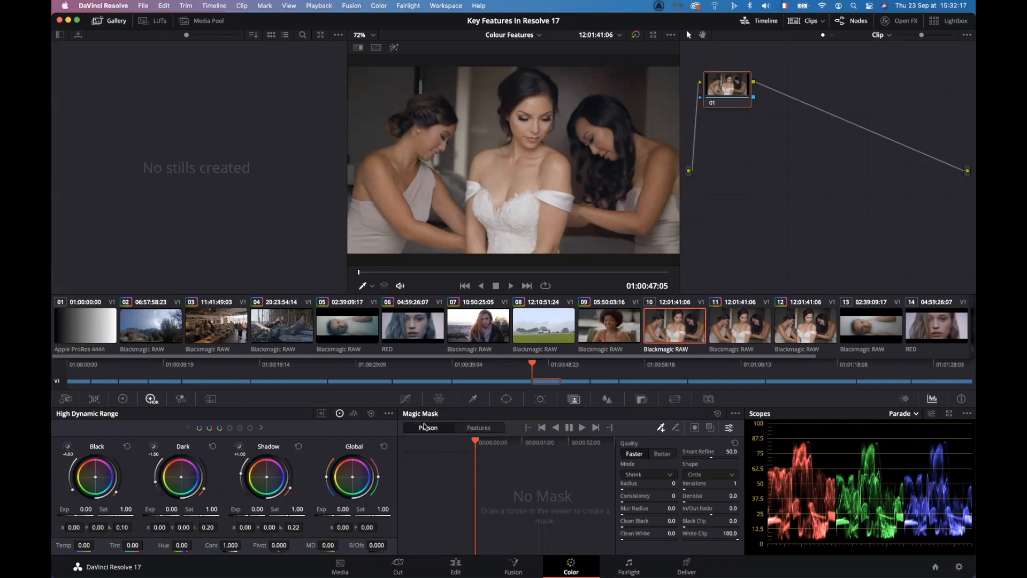
pyautogui.click(477, 427)
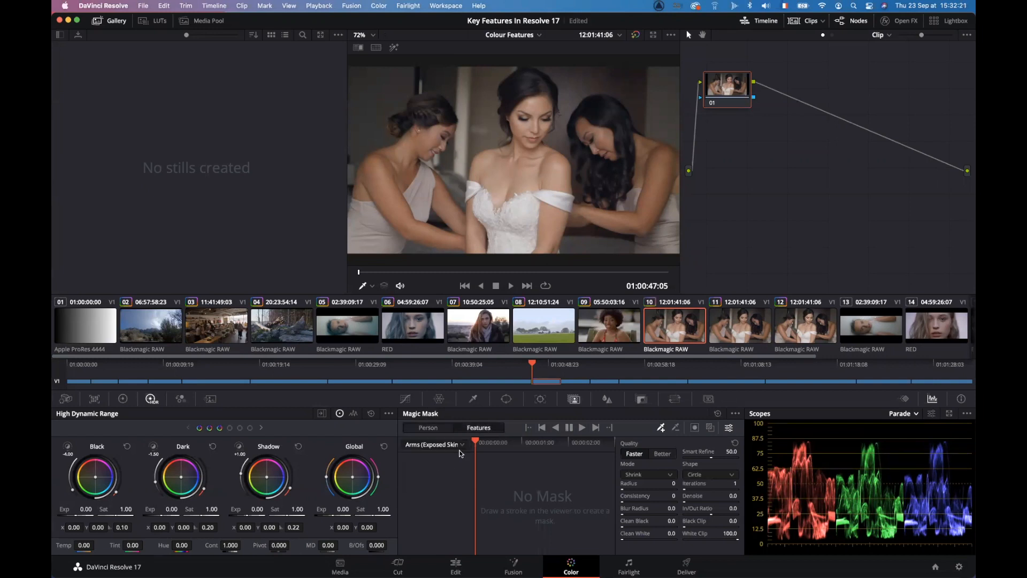
pyautogui.click(464, 444)
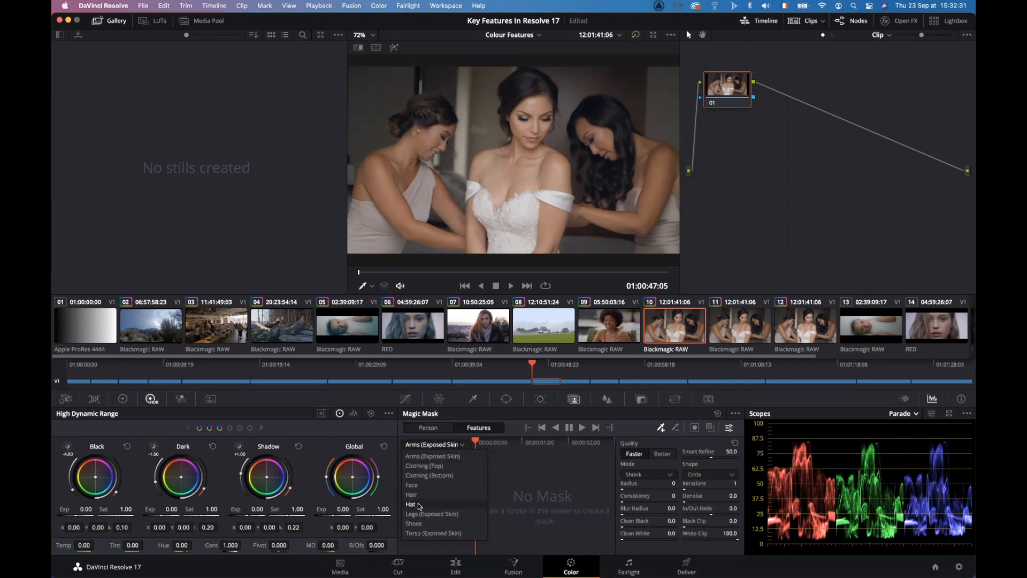
pyautogui.click(425, 429)
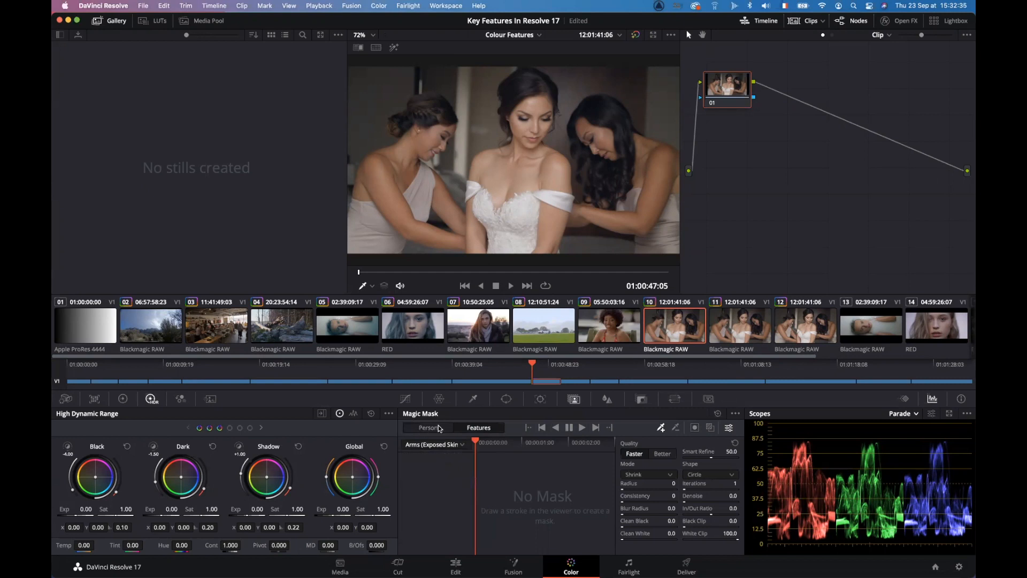
pyautogui.click(438, 426)
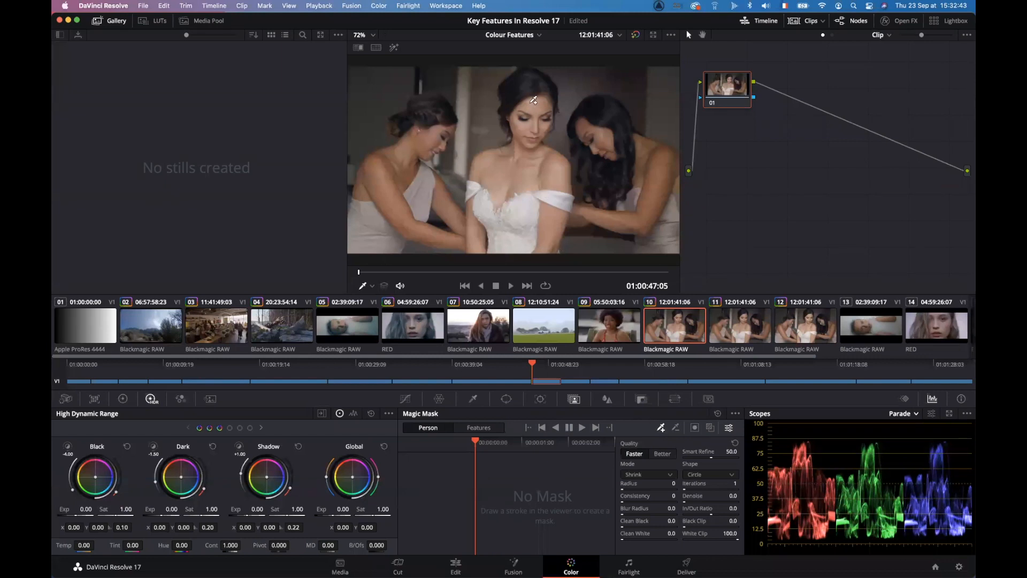
# Step: Draw Person mask strokes over the bride's face, chest, shoulders and dress, and display the mask overlay
pyautogui.moveTo(532, 137)
pyautogui.mouseDown()
pyautogui.moveTo(516, 194)
pyautogui.moveTo(528, 167)
pyautogui.moveTo(553, 174)
pyautogui.mouseUp()
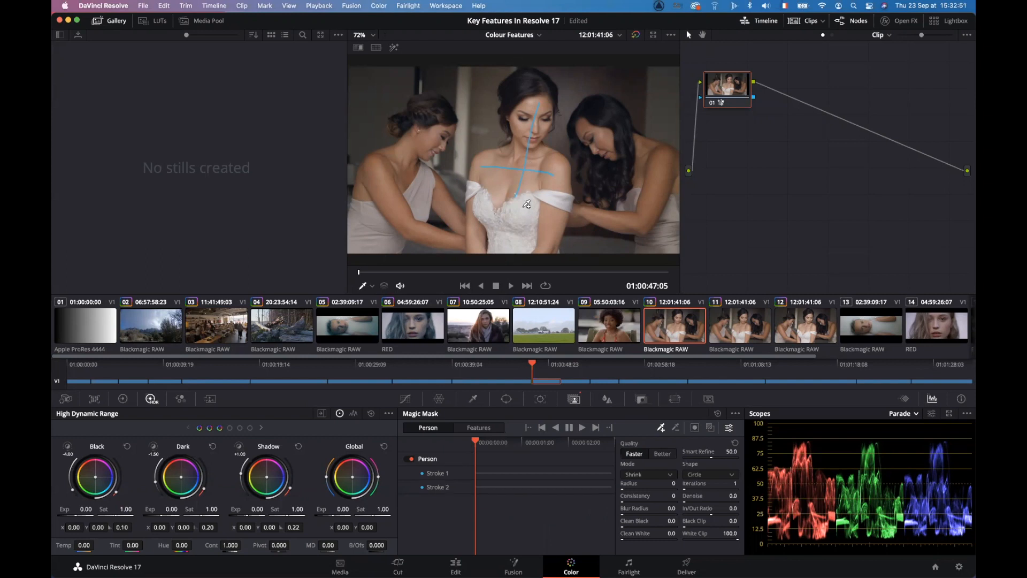
pyautogui.moveTo(518, 212); pyautogui.dragTo(519, 245)
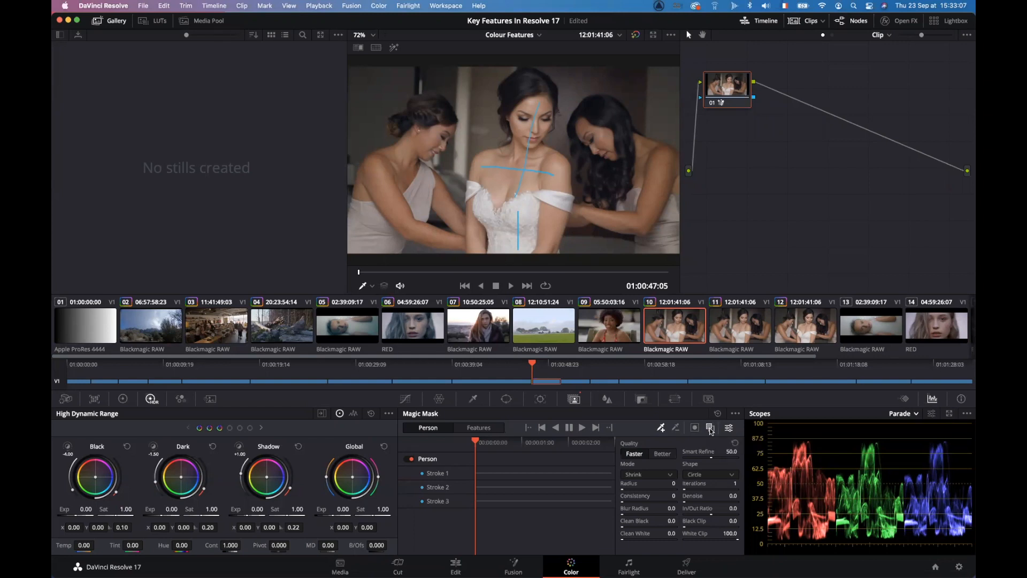
pyautogui.click(711, 428)
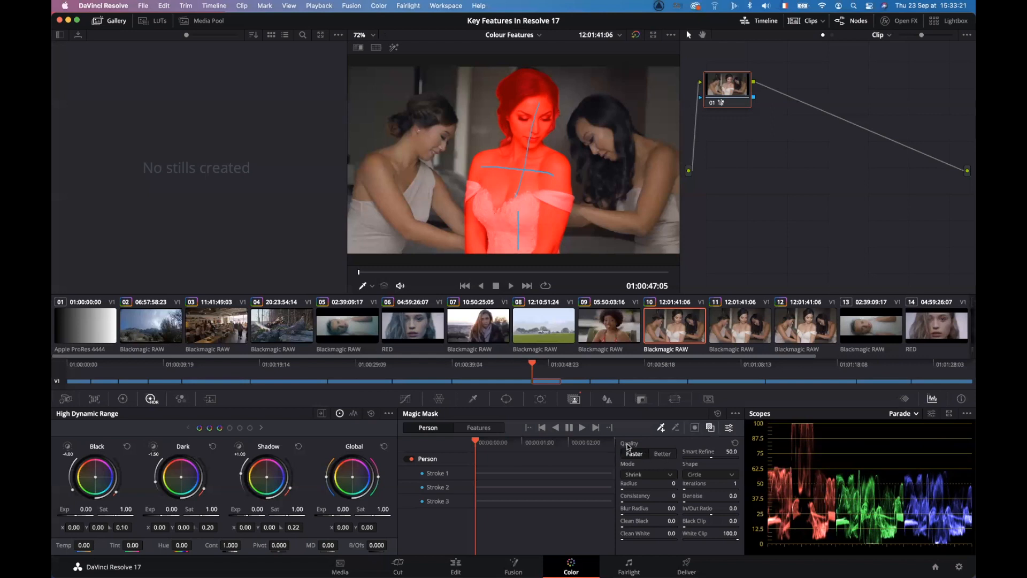
# Step: Set the Magic Mask quality to Better and its Blur Radius to 3.0
pyautogui.click(664, 454)
pyautogui.moveTo(671, 508); pyautogui.dragTo(677, 508)
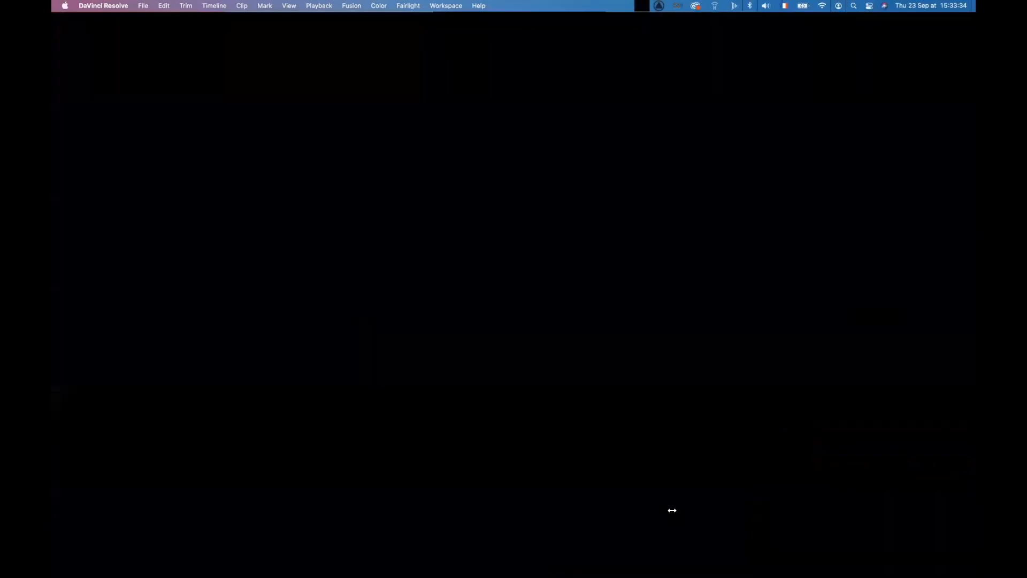
pyautogui.moveTo(672, 511); pyautogui.dragTo(690, 509)
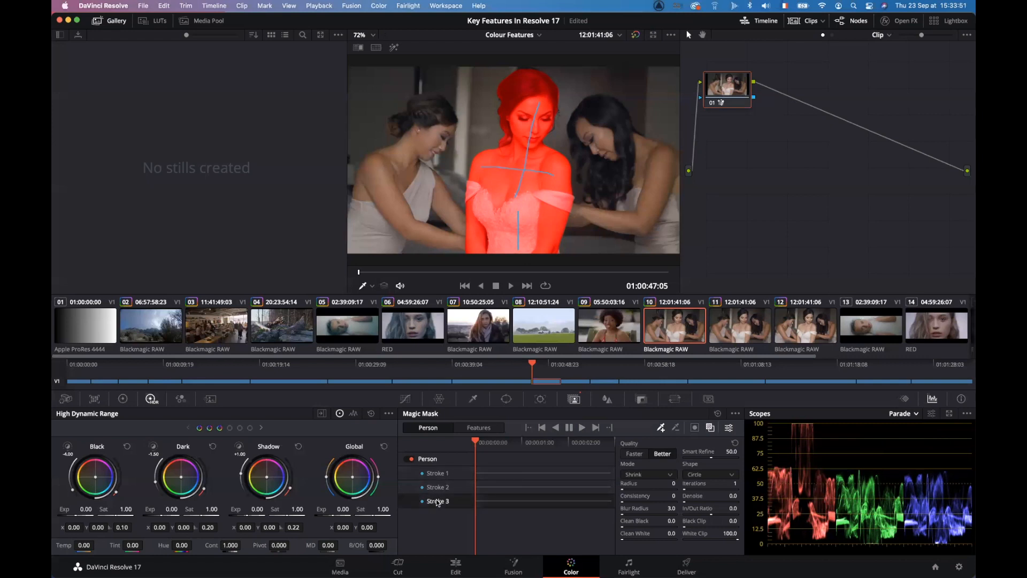
# Step: Delete Stroke 3 on the dress from the Person mask and hide the mask overlay
pyautogui.press('Delete')
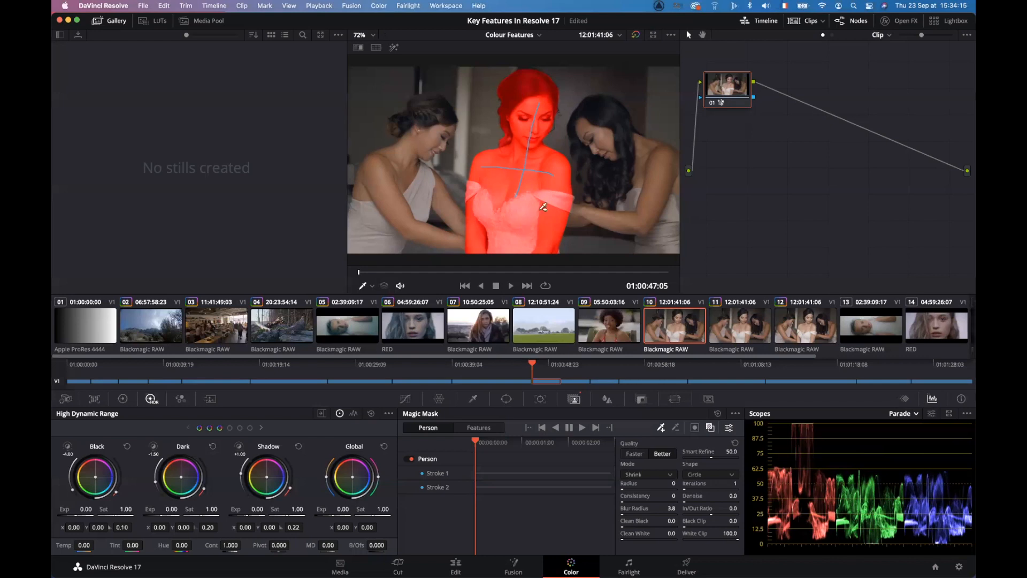
pyautogui.click(711, 427)
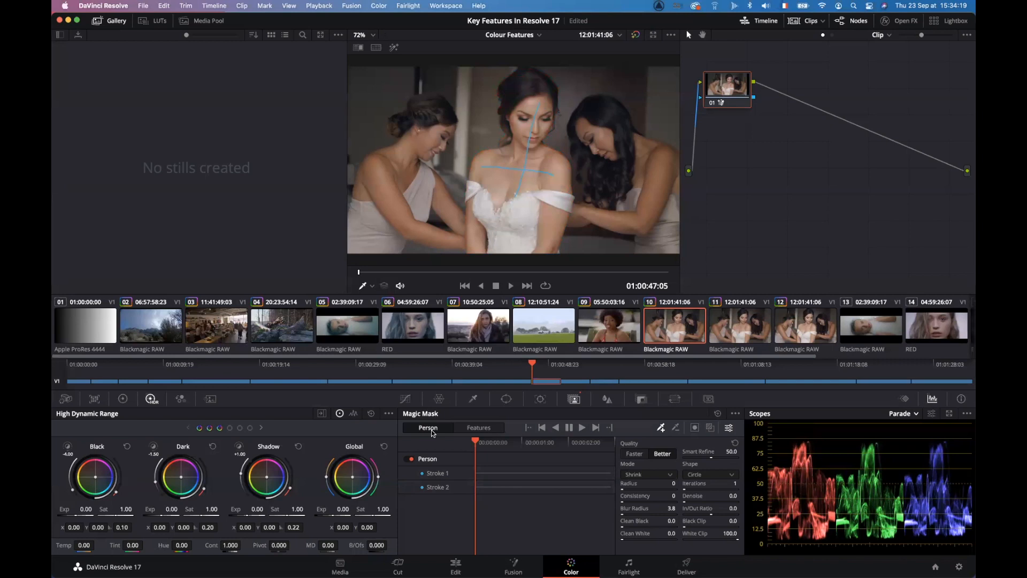
# Step: Raise the custom curve's upper midtones to brighten the masked bride, and move node 01 toward the middle of the node graph
pyautogui.click(411, 401)
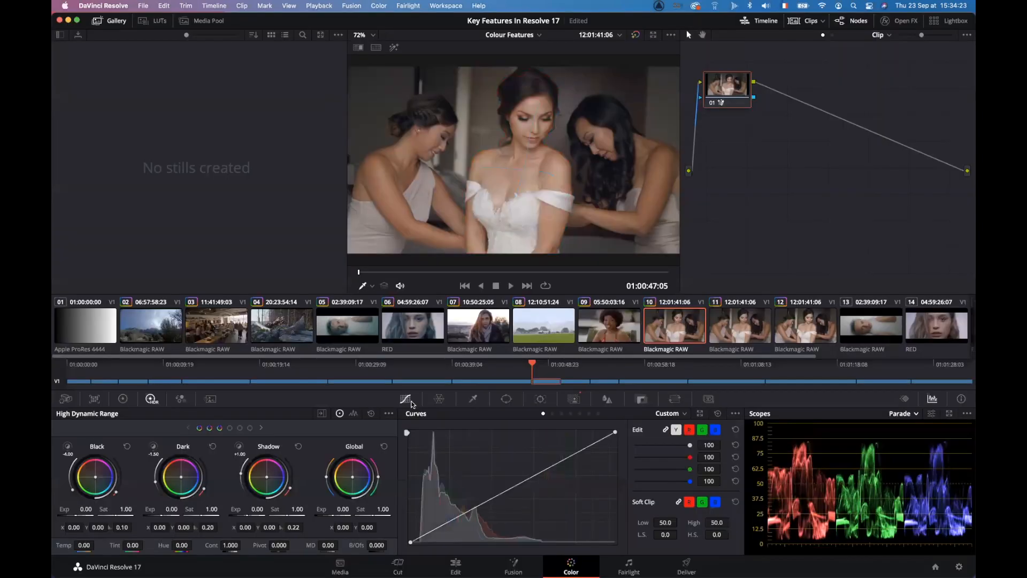
pyautogui.click(528, 467)
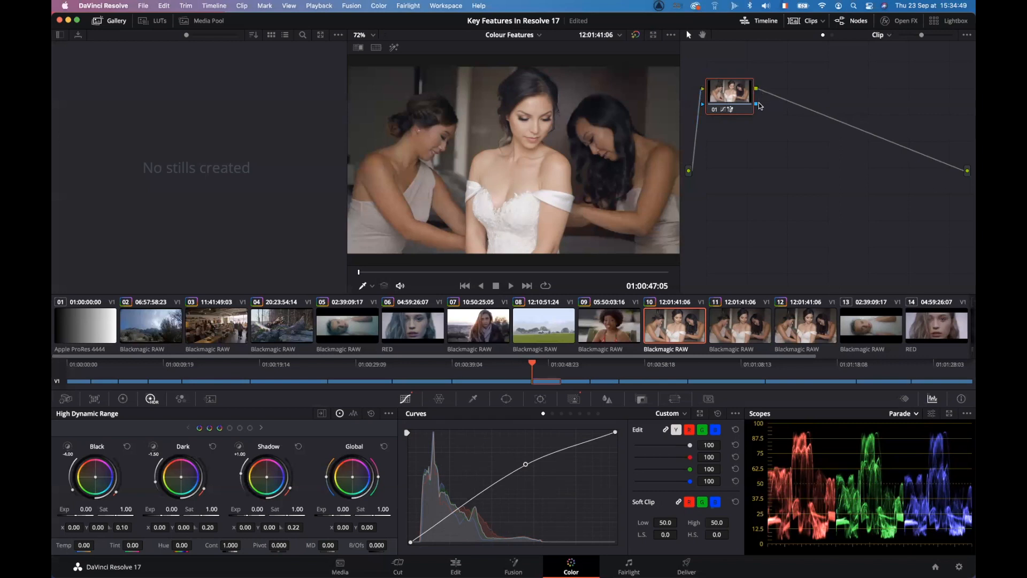
pyautogui.moveTo(737, 99); pyautogui.dragTo(741, 112)
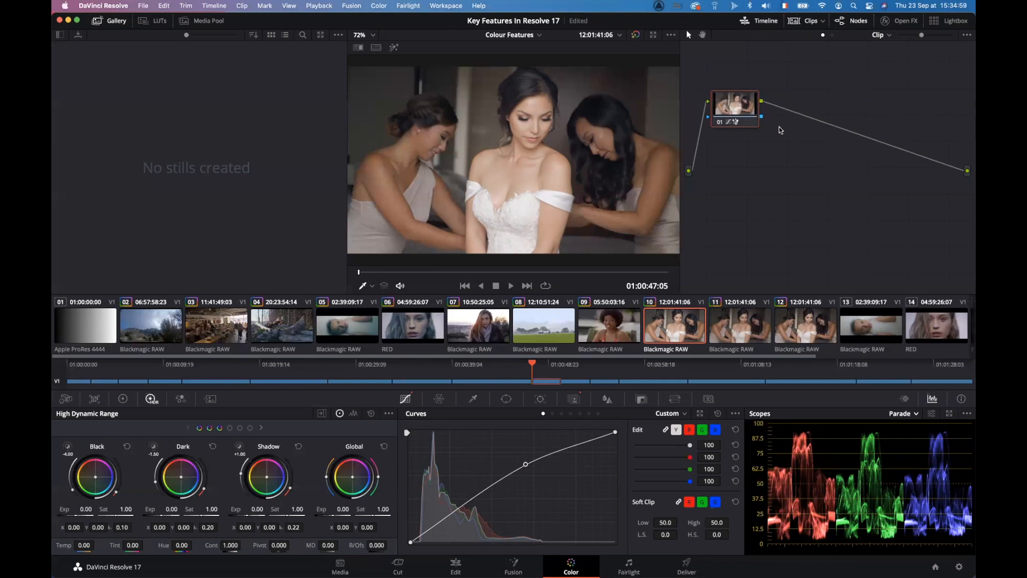
pyautogui.moveTo(745, 105); pyautogui.dragTo(784, 162)
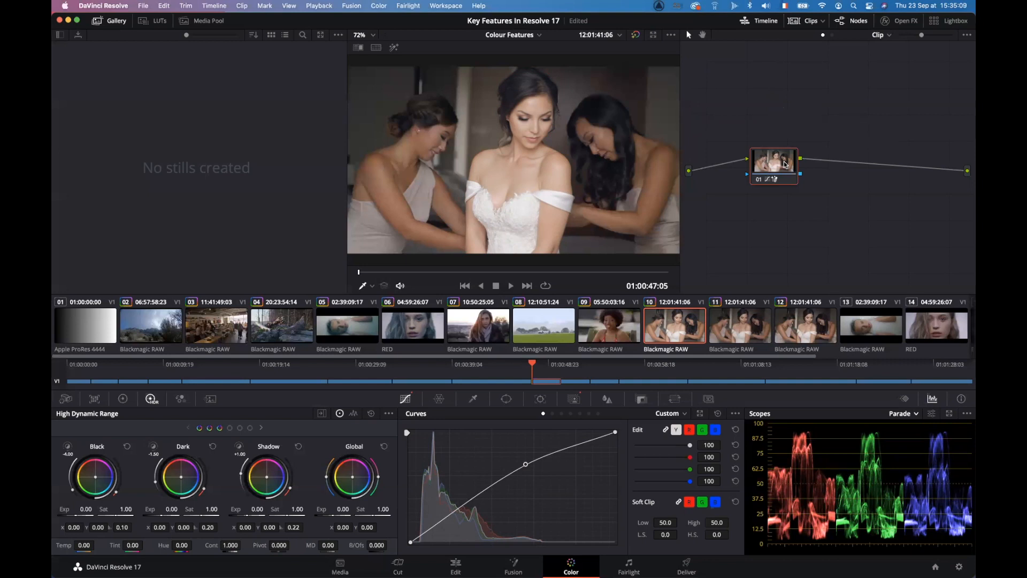
# Step: Add an Outside node after node 01 and move it slightly farther from node 01
pyautogui.press('super+s')
pyautogui.rightClick(785, 164)
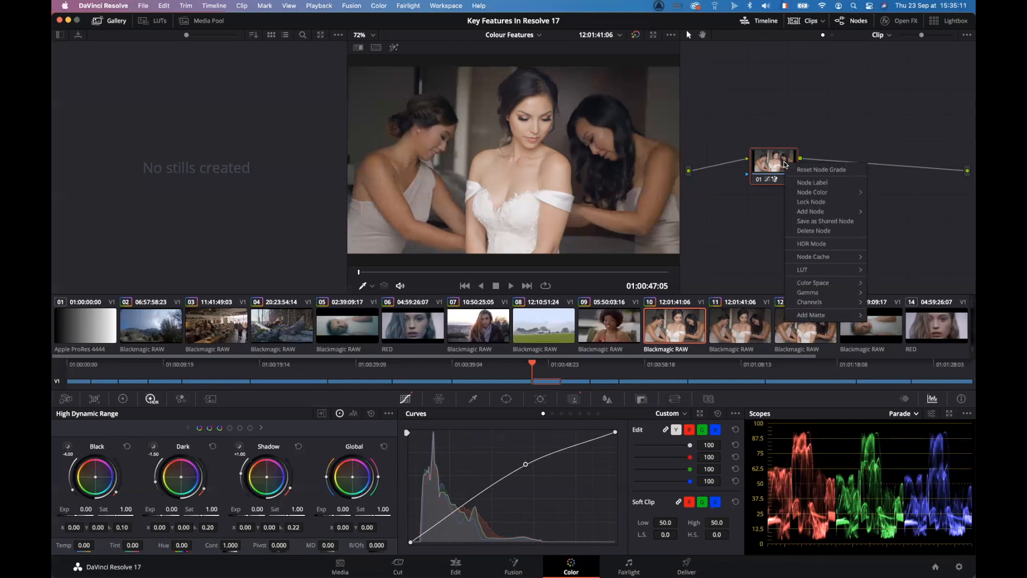
pyautogui.moveTo(825, 212)
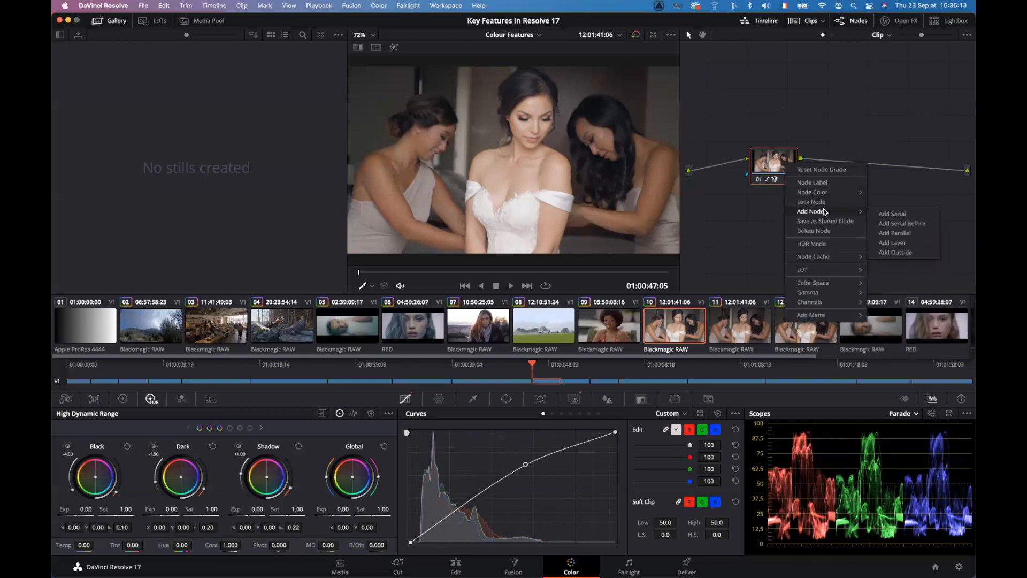
pyautogui.click(891, 254)
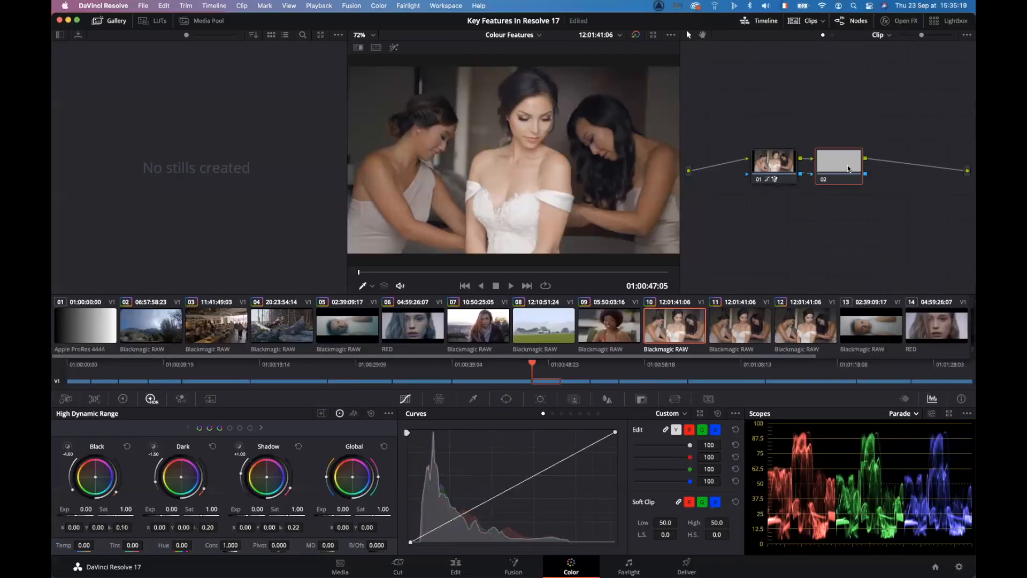
pyautogui.moveTo(848, 169); pyautogui.dragTo(853, 168)
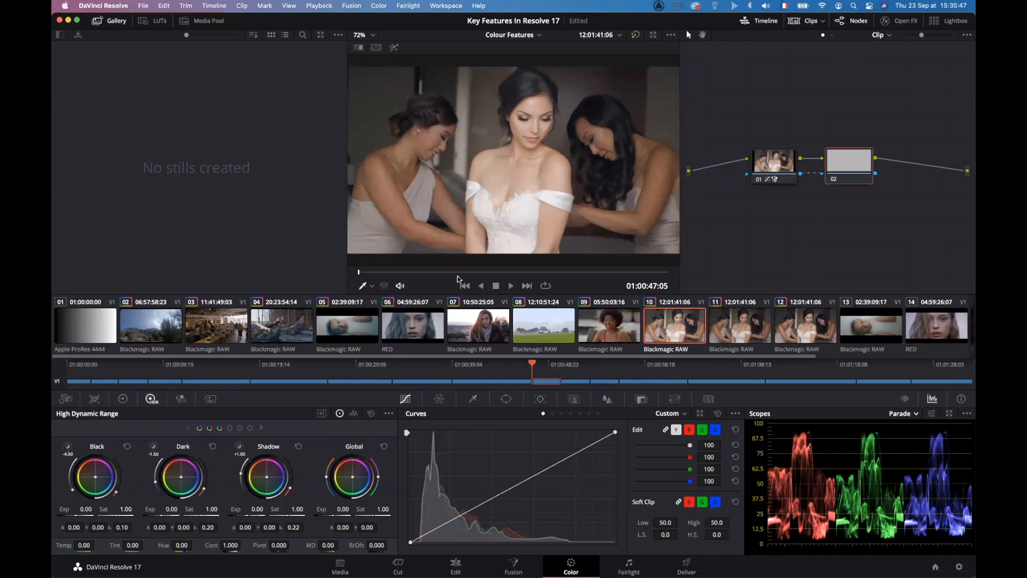
# Step: Blur everything outside the bride by setting the linked RGB blur Radius to 0.74, and inspect the image in full screen
pyautogui.click(607, 398)
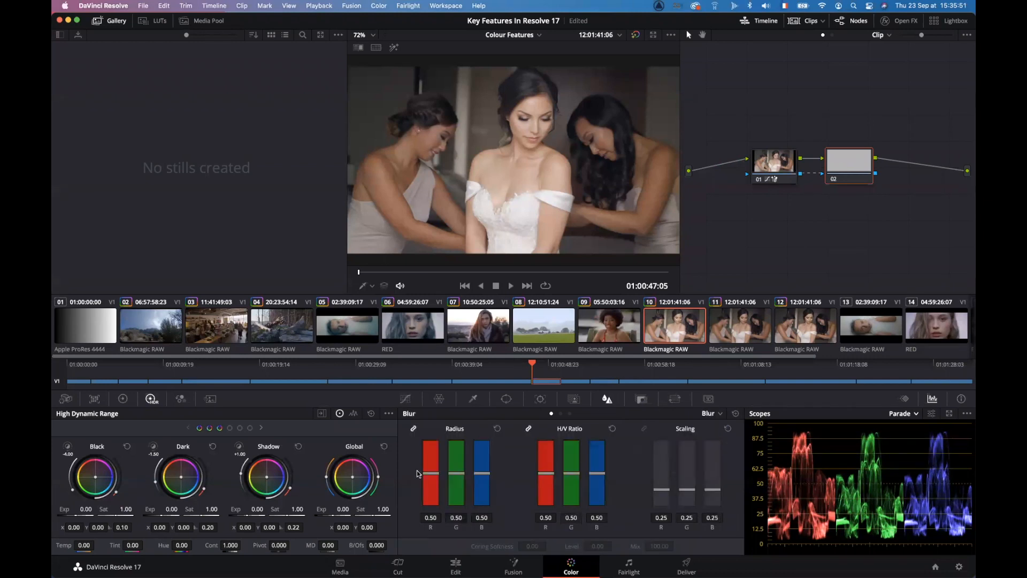
pyautogui.click(428, 466)
pyautogui.press('super+f')
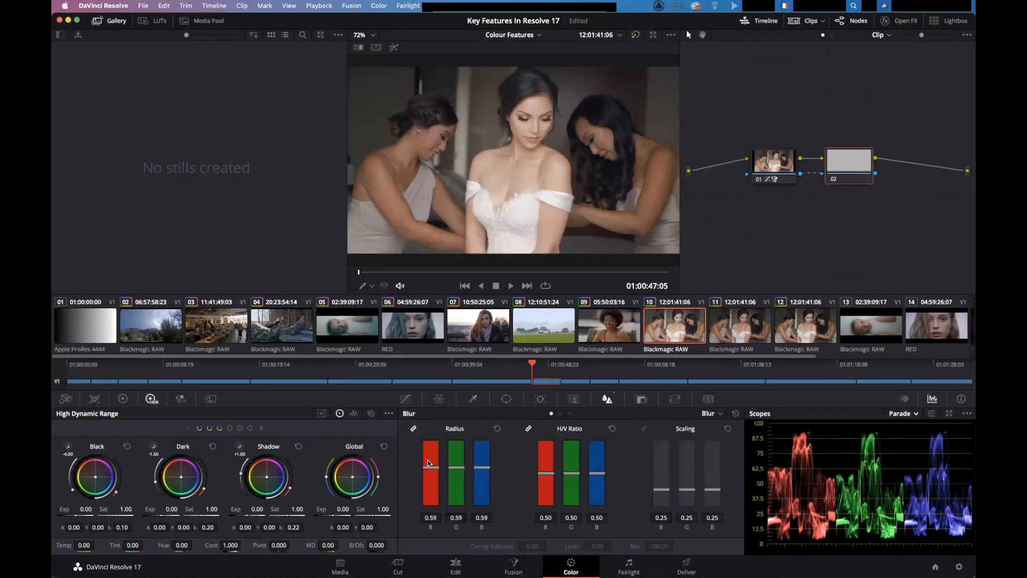
pyautogui.press('super+f')
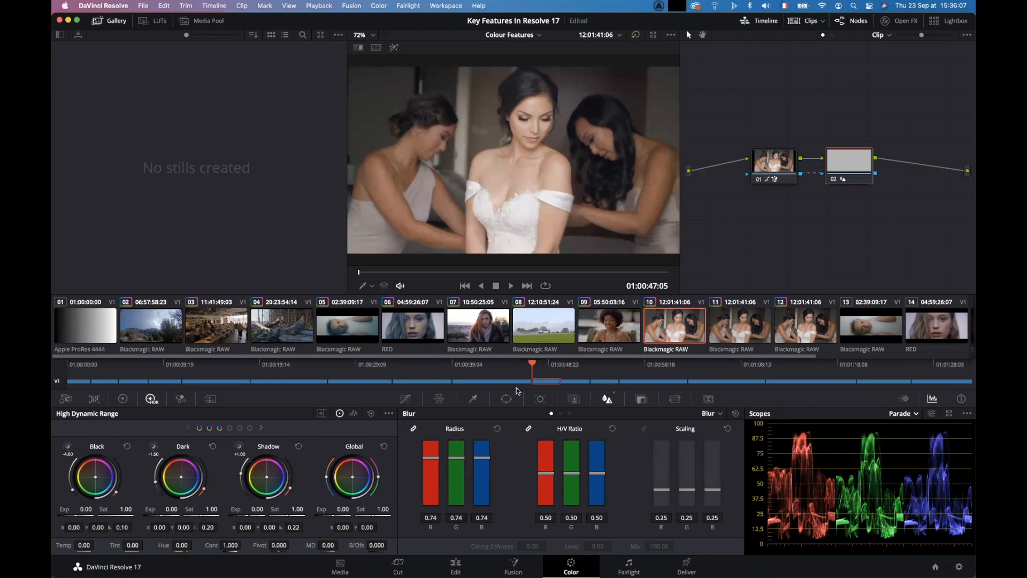
# Step: Go to clip 12 and select its node 01 to examine the tracked Magic Mask and its settings
pyautogui.click(740, 321)
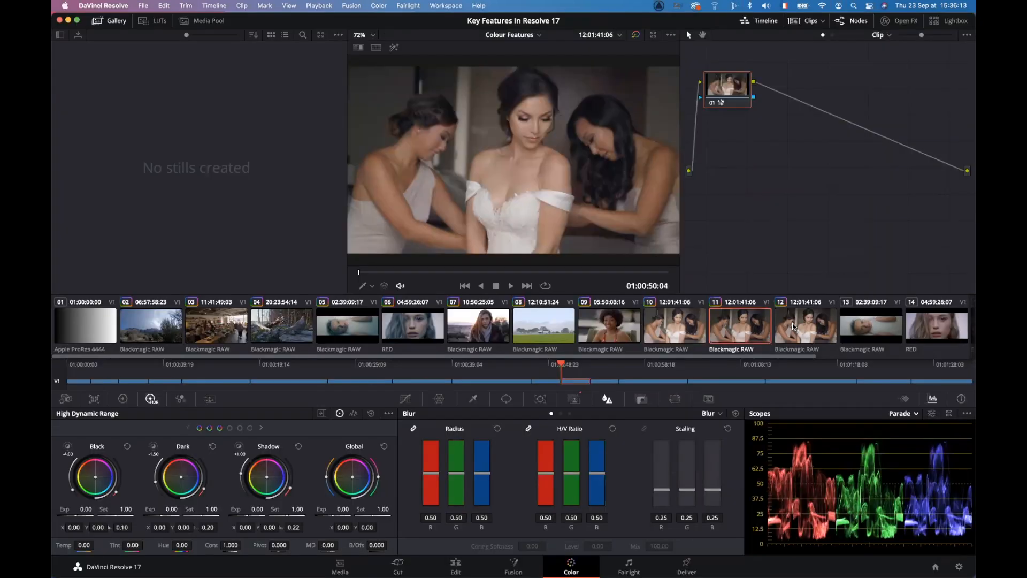
pyautogui.click(794, 327)
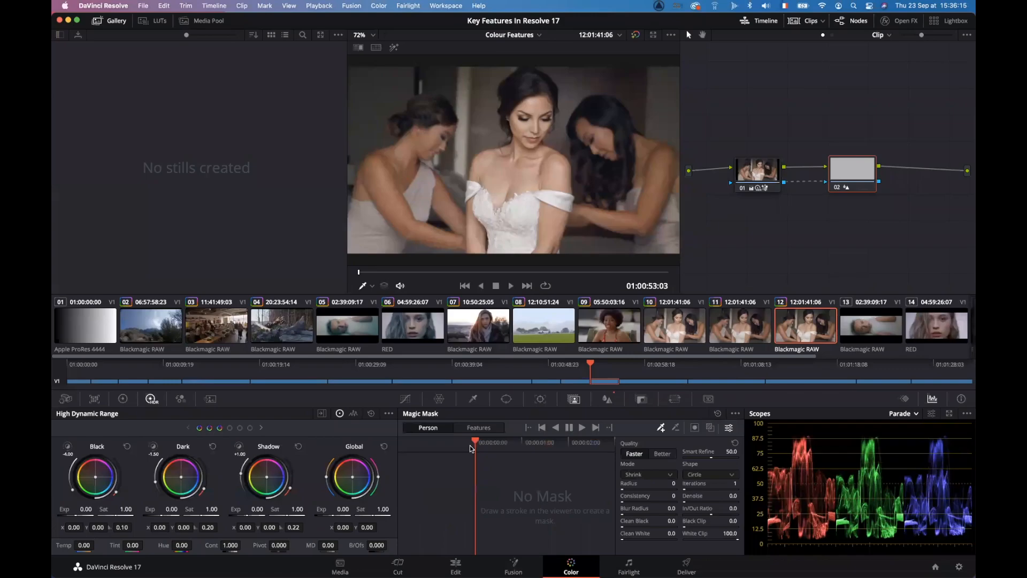
pyautogui.click(750, 178)
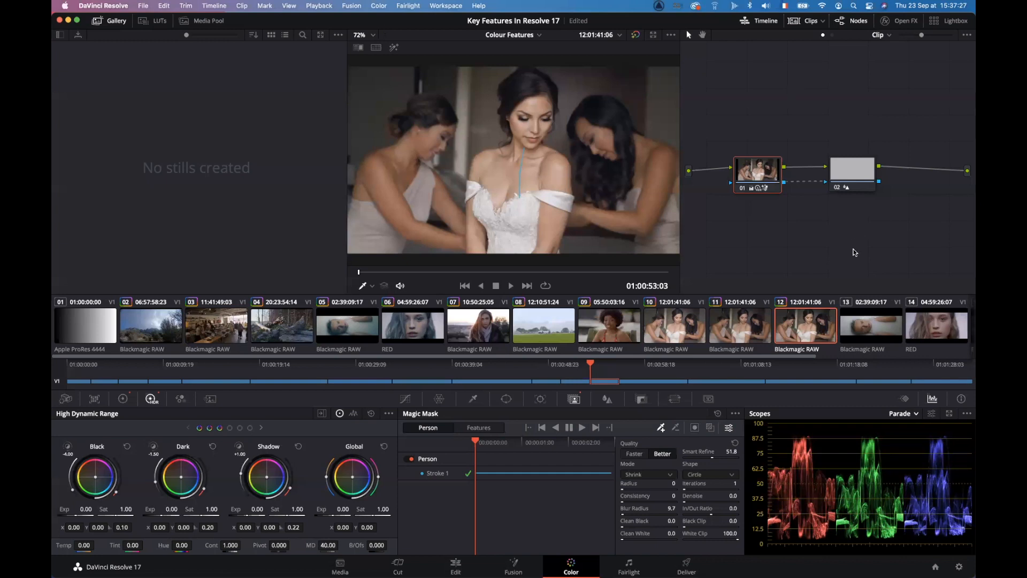
# Step: Go to the middle of clip 13 and make Playhead A the active playhead there
pyautogui.click(871, 326)
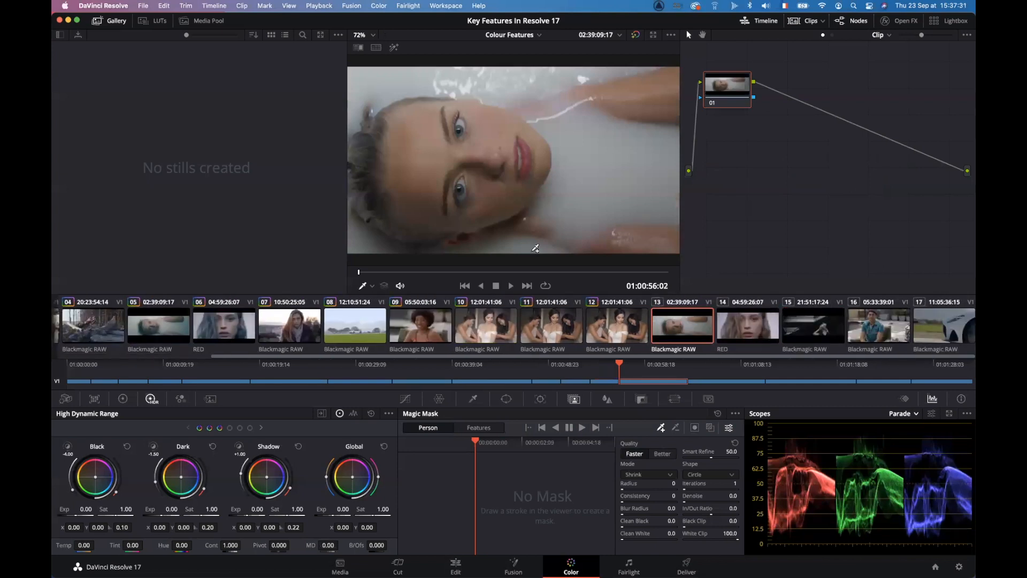
pyautogui.click(514, 272)
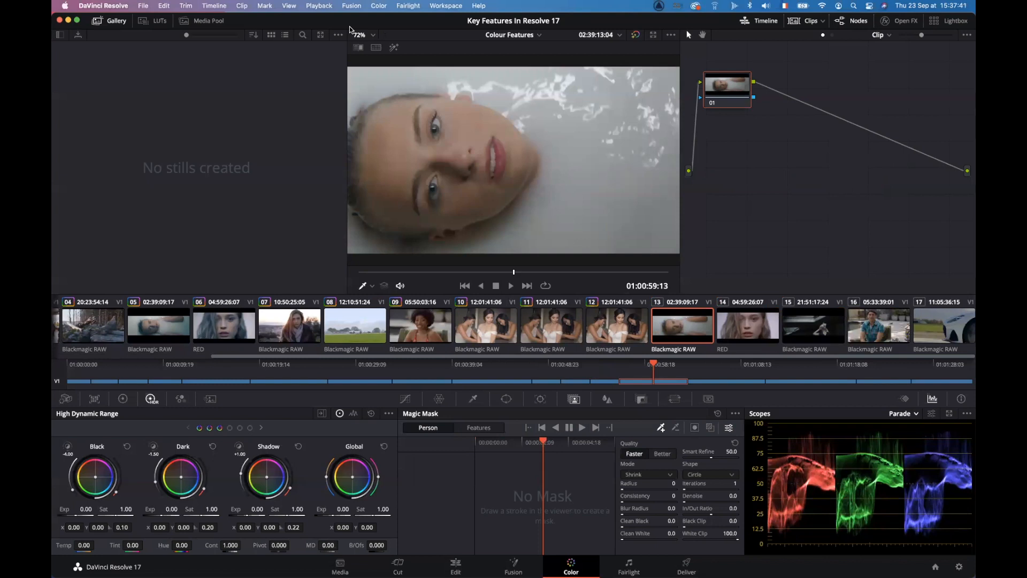
pyautogui.click(386, 6)
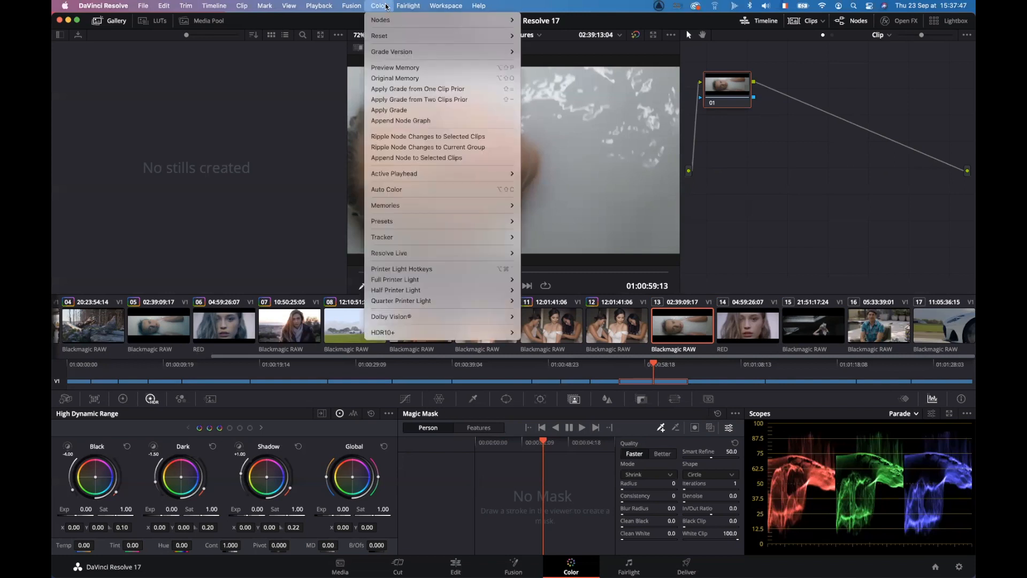
pyautogui.moveTo(378, 173)
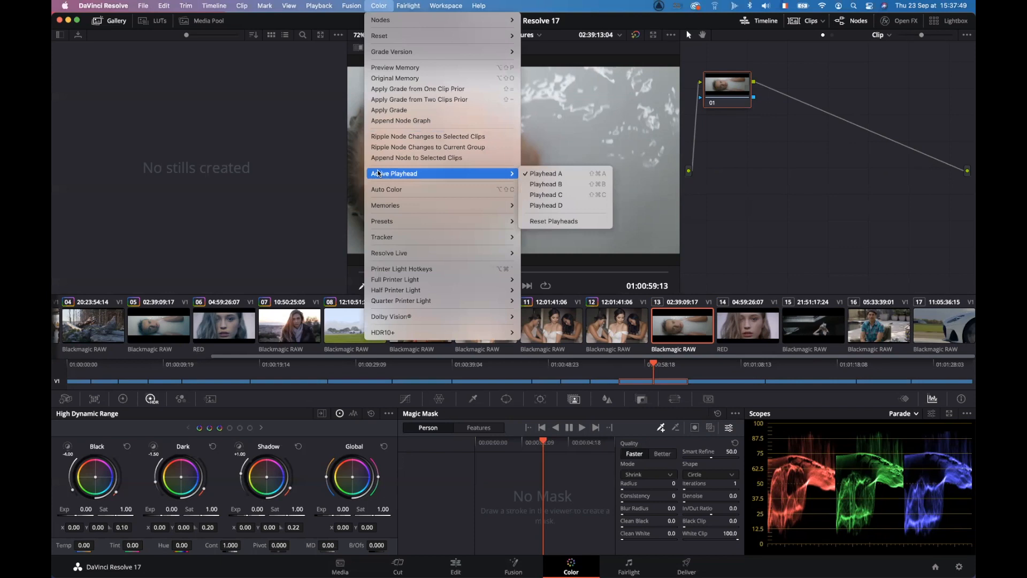
pyautogui.click(551, 175)
# Step: Activate Playhead B and set it up inside clip 14, with Playhead A in the middle of clip 13
pyautogui.click(734, 321)
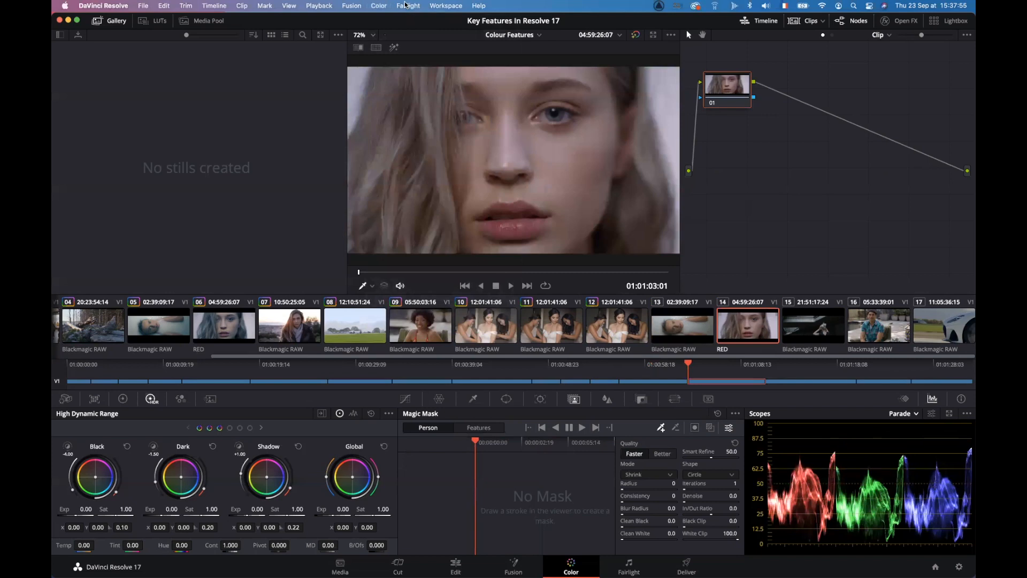
pyautogui.click(378, 5)
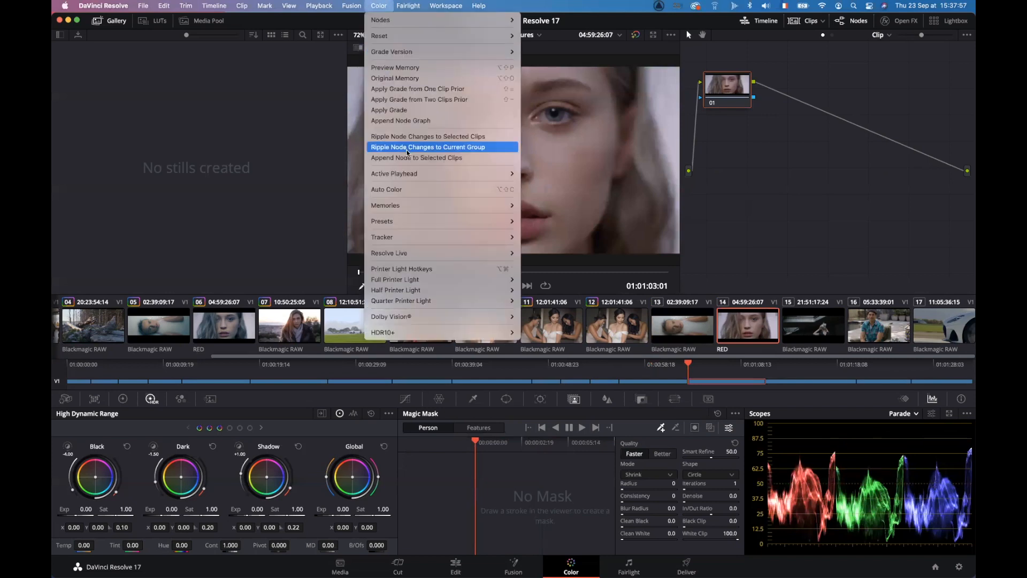
pyautogui.moveTo(409, 175)
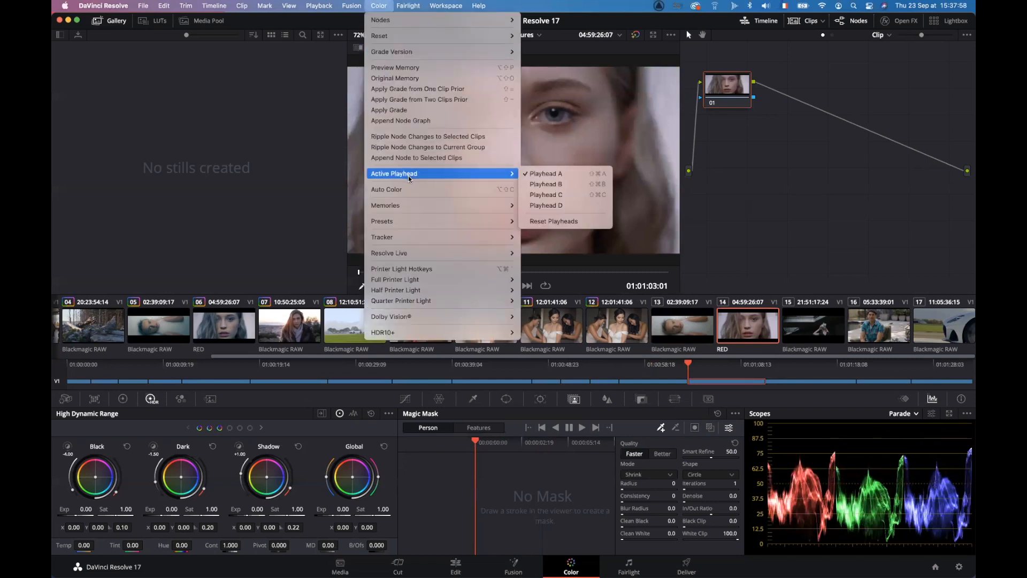
pyautogui.click(561, 184)
pyautogui.click(705, 364)
pyautogui.moveTo(710, 366); pyautogui.dragTo(651, 367)
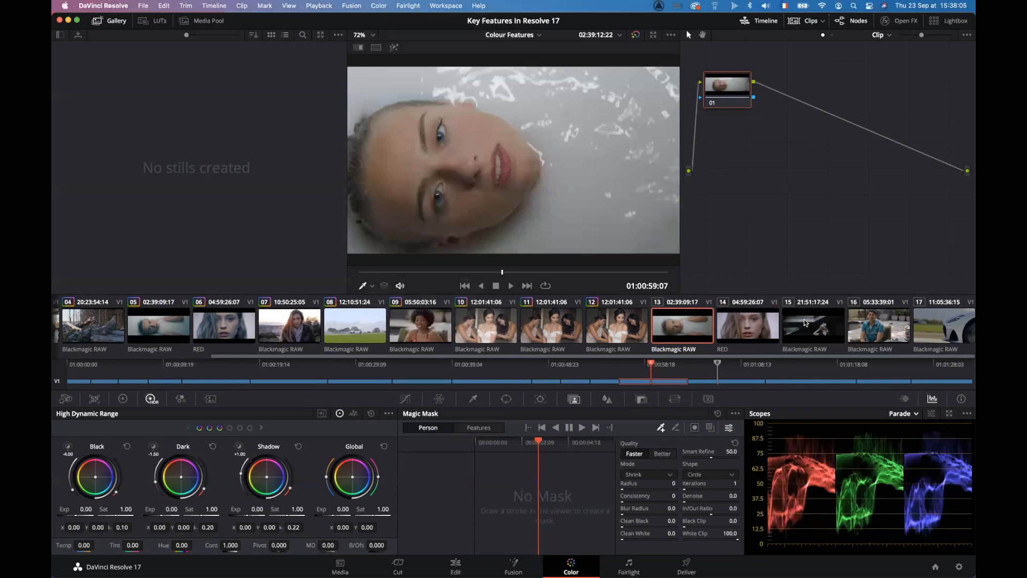
# Step: Activate Playhead C and set it up inside clip 15, then return Playhead A to clip 13 at 01:00:58:22
pyautogui.click(798, 366)
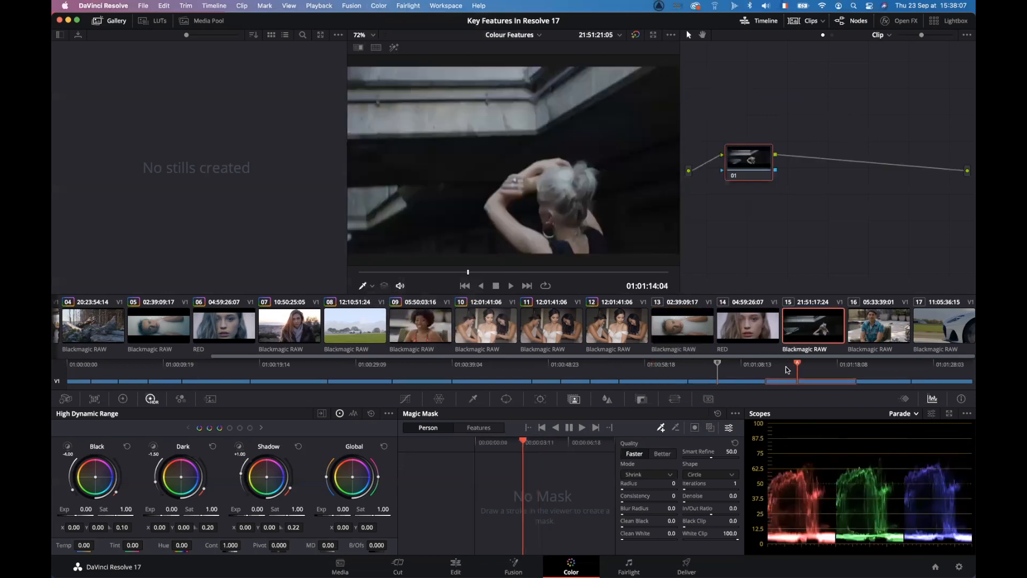
pyautogui.moveTo(797, 365); pyautogui.dragTo(652, 365)
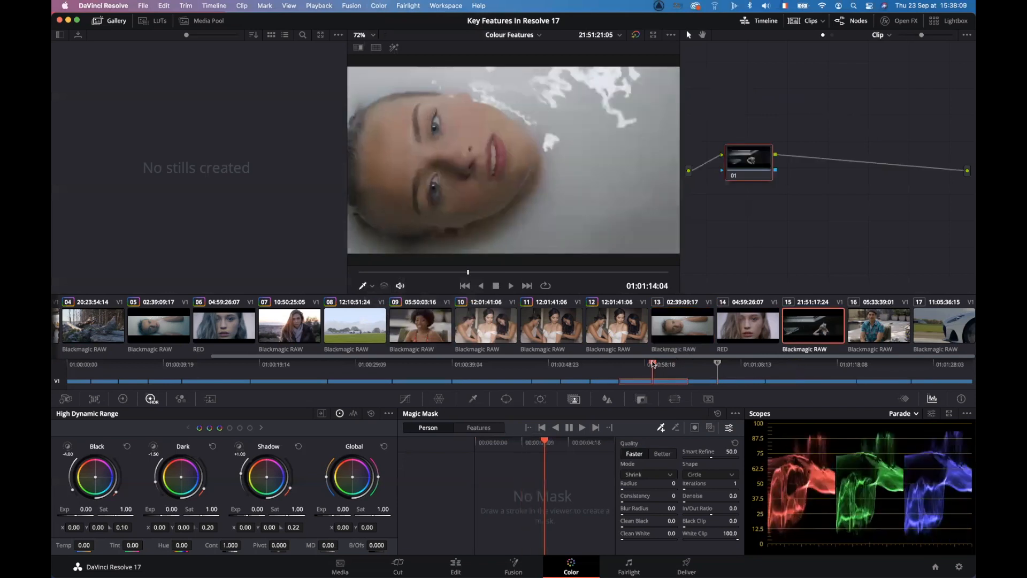
pyautogui.click(805, 319)
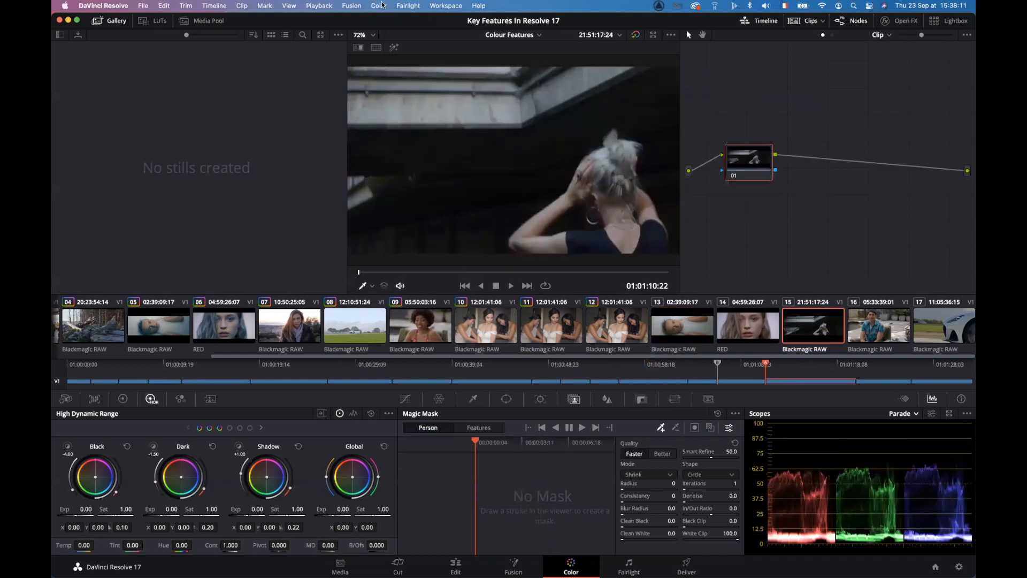
pyautogui.click(380, 6)
pyautogui.moveTo(410, 176)
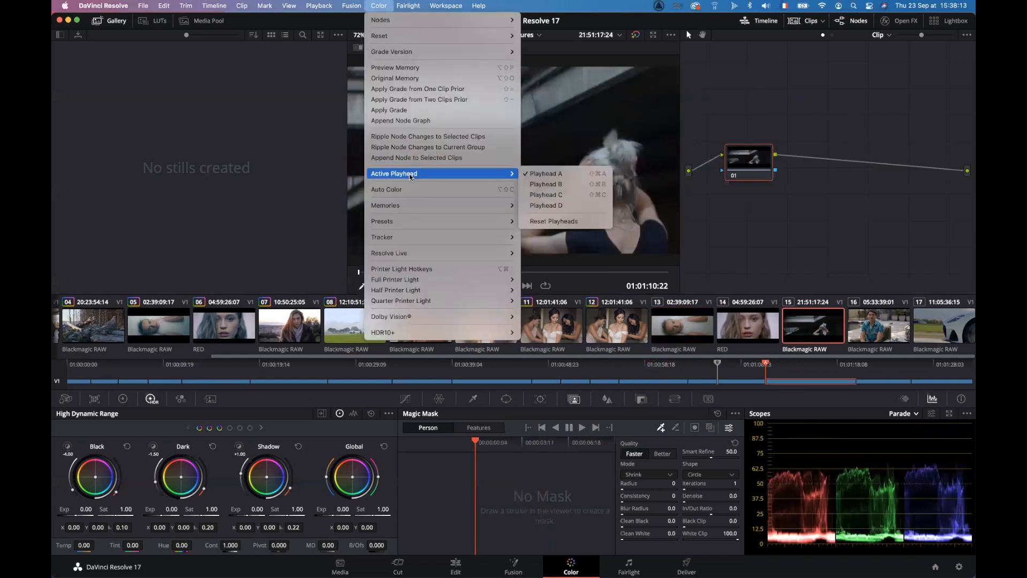
pyautogui.click(548, 195)
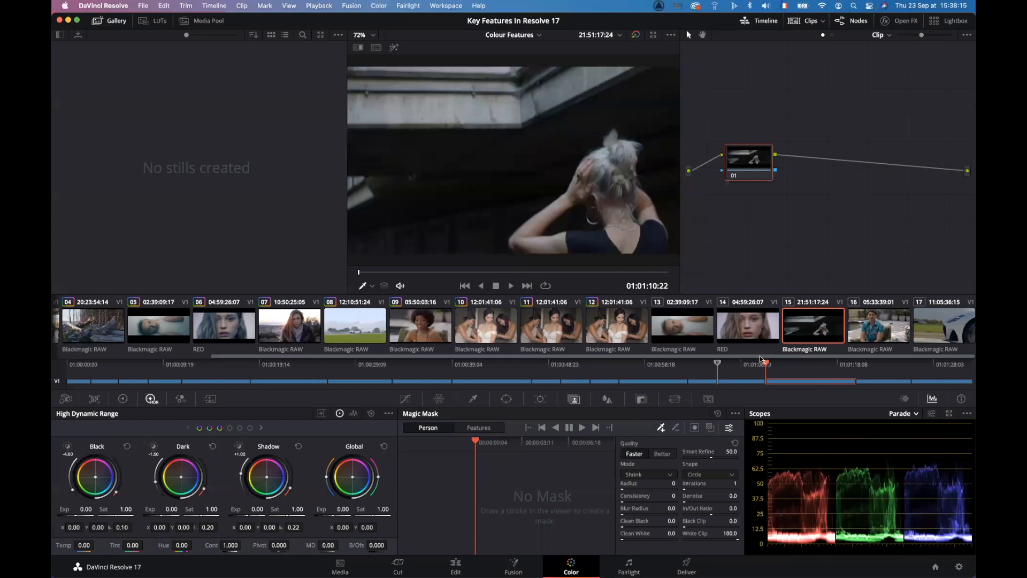
pyautogui.moveTo(765, 363); pyautogui.dragTo(648, 363)
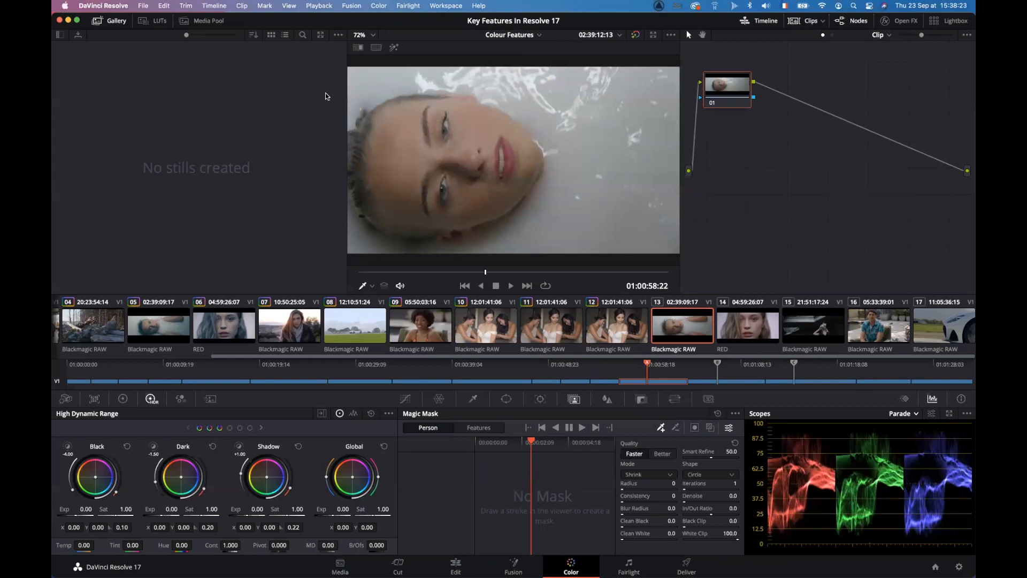
# Step: Examine the Active Playhead commands and the keyboard shortcuts assigned to Playheads A, B and C
pyautogui.click(380, 6)
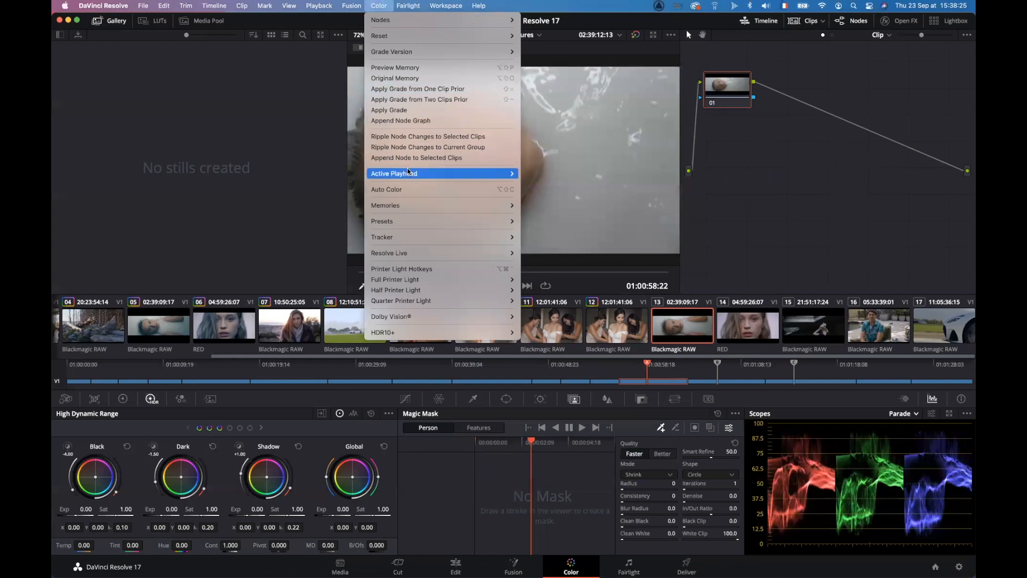
pyautogui.moveTo(408, 171)
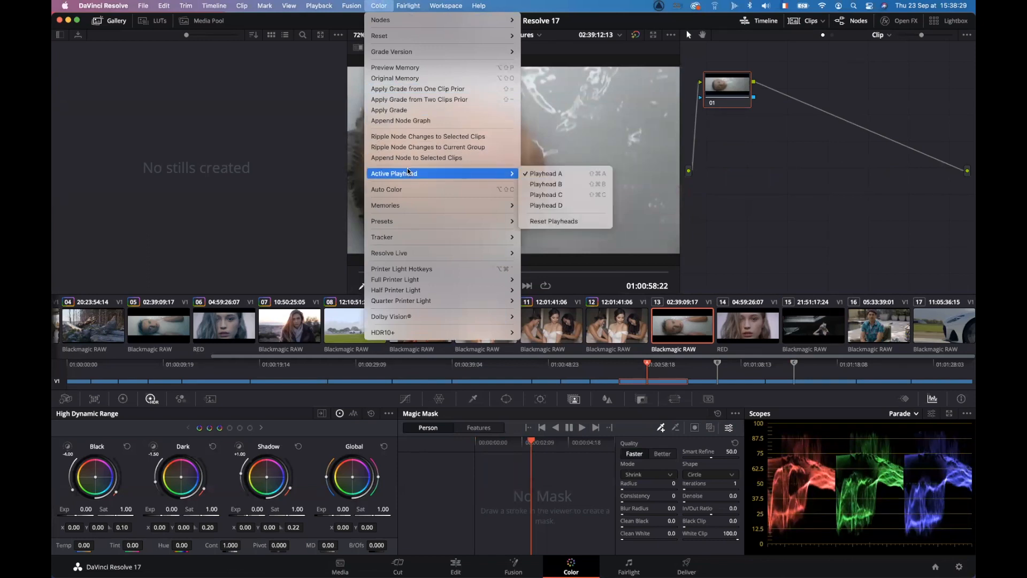
pyautogui.click(174, 108)
pyautogui.click(103, 6)
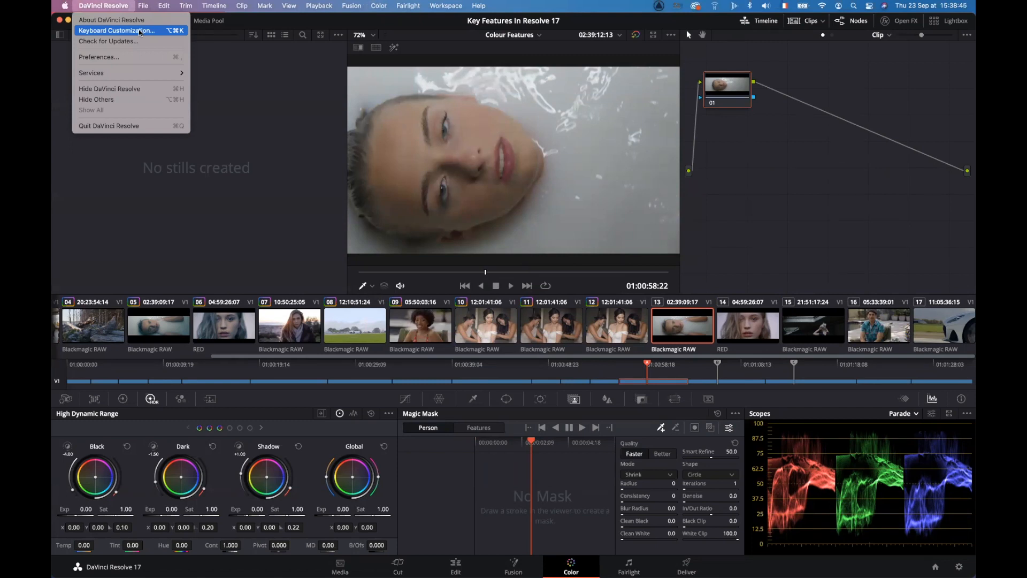
pyautogui.moveTo(373, 5)
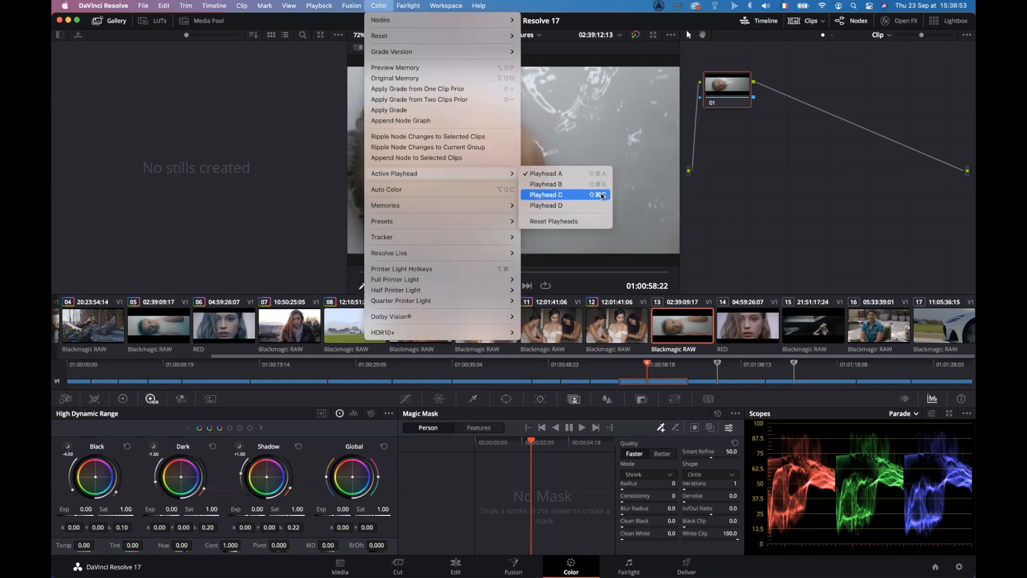
# Step: Switch the active playhead from A to B and on to C, playing back briefly, and stop clip 15 at 01:01:13:21
pyautogui.click(648, 364)
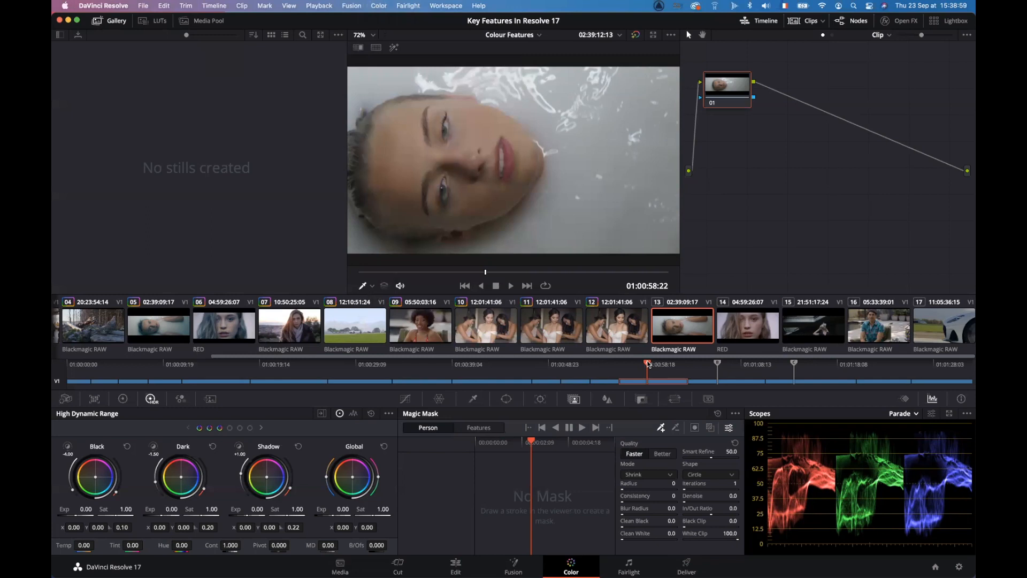
pyautogui.press('alt+super+2')
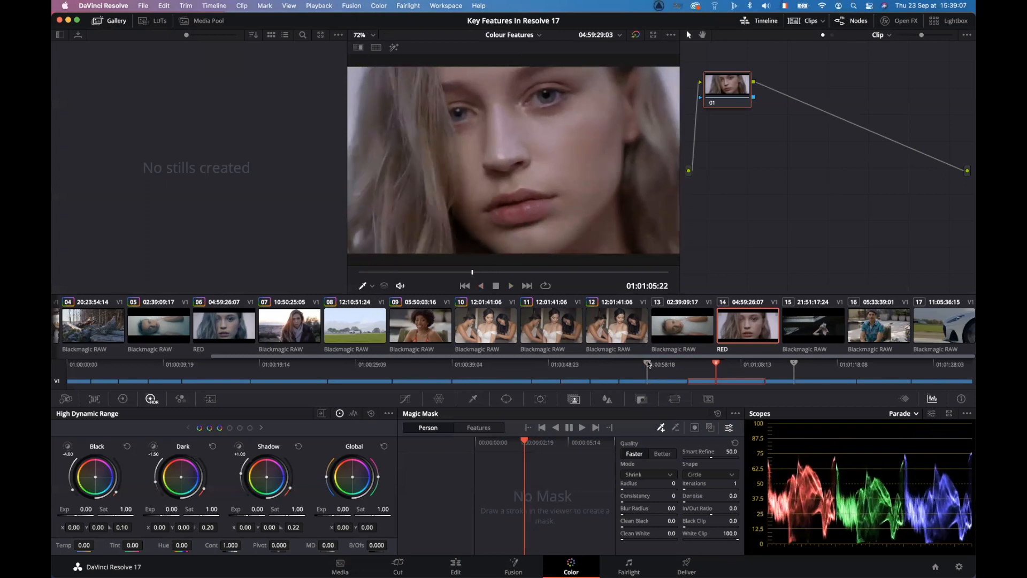
pyautogui.press('alt+super+1')
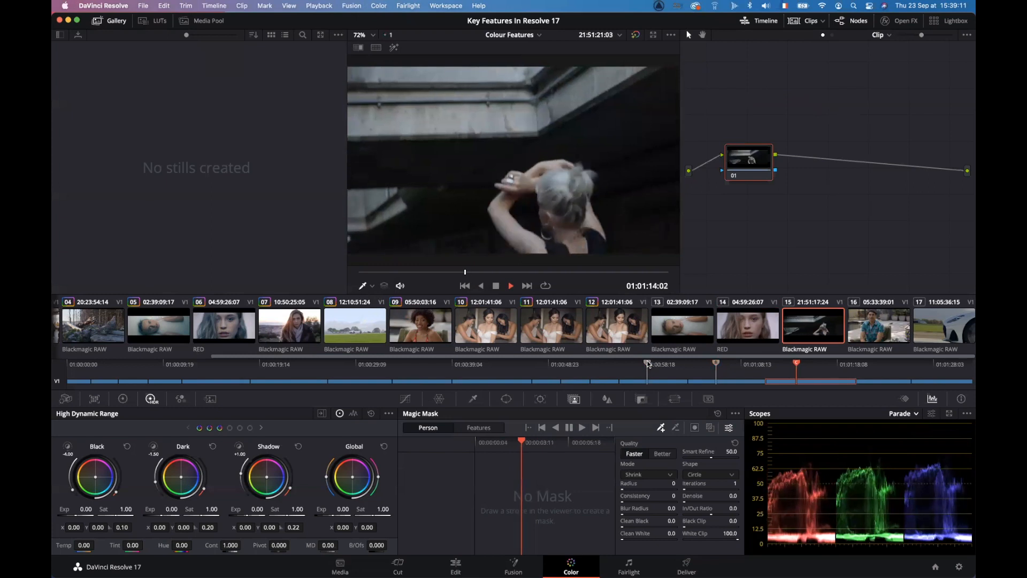
pyautogui.press('j')
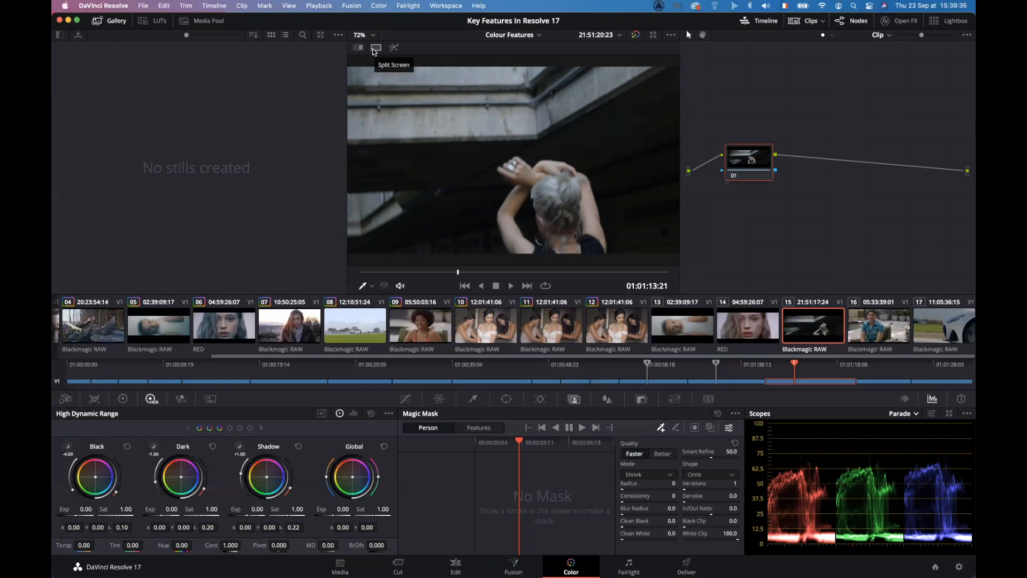
# Step: Turn on the viewer's split screen and set it to Playheads to compare all three playhead frames
pyautogui.click(375, 50)
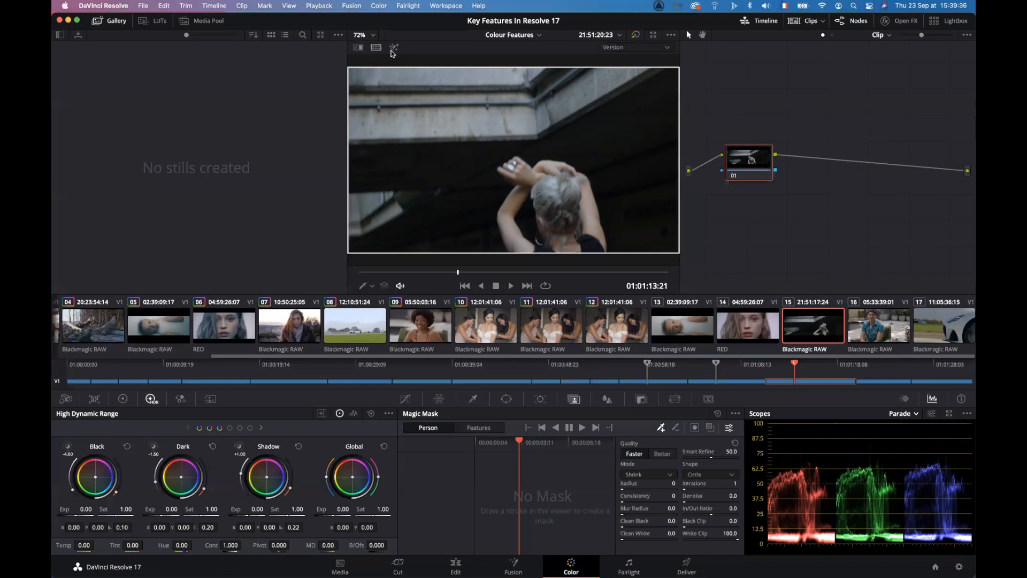
pyautogui.click(633, 49)
pyautogui.click(628, 92)
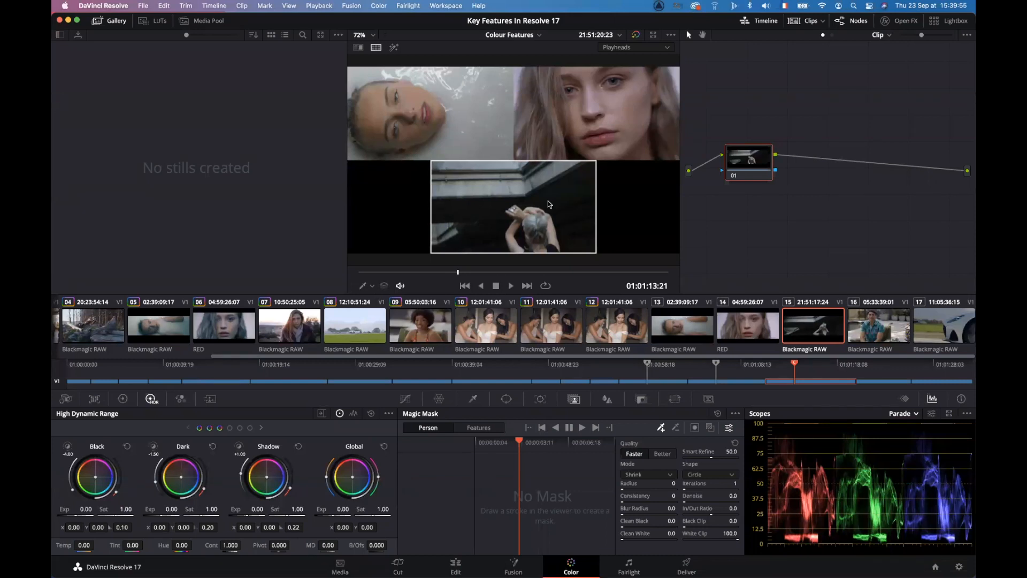
# Step: Reset all playheads and turn off the viewer's split screen
pyautogui.click(377, 6)
pyautogui.moveTo(414, 174)
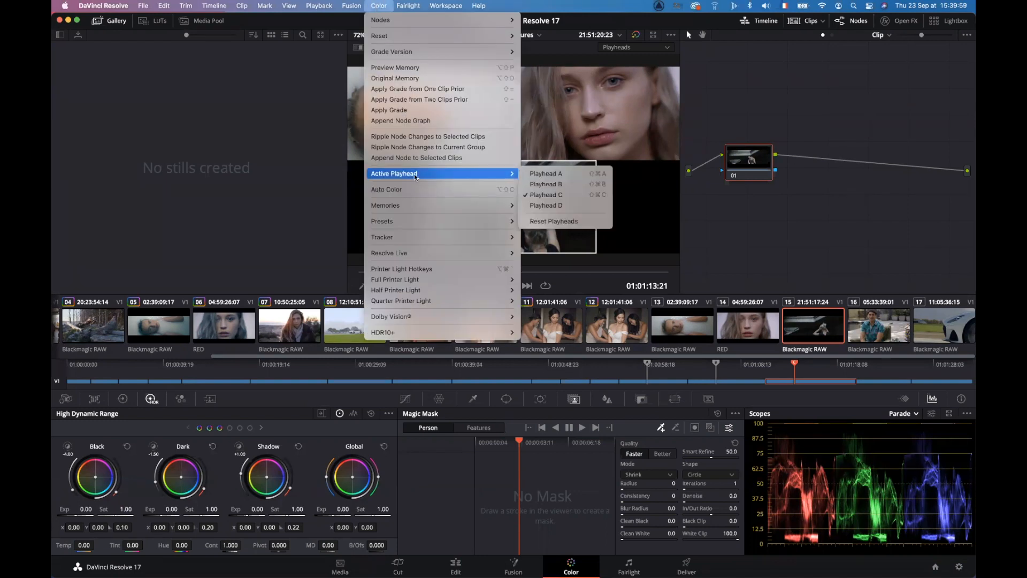
pyautogui.click(546, 220)
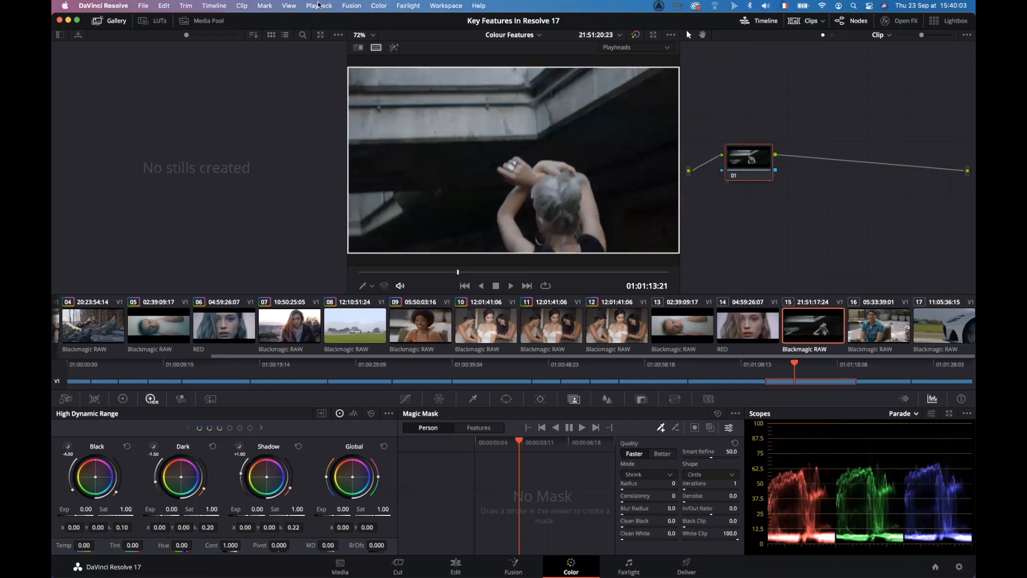
pyautogui.click(377, 49)
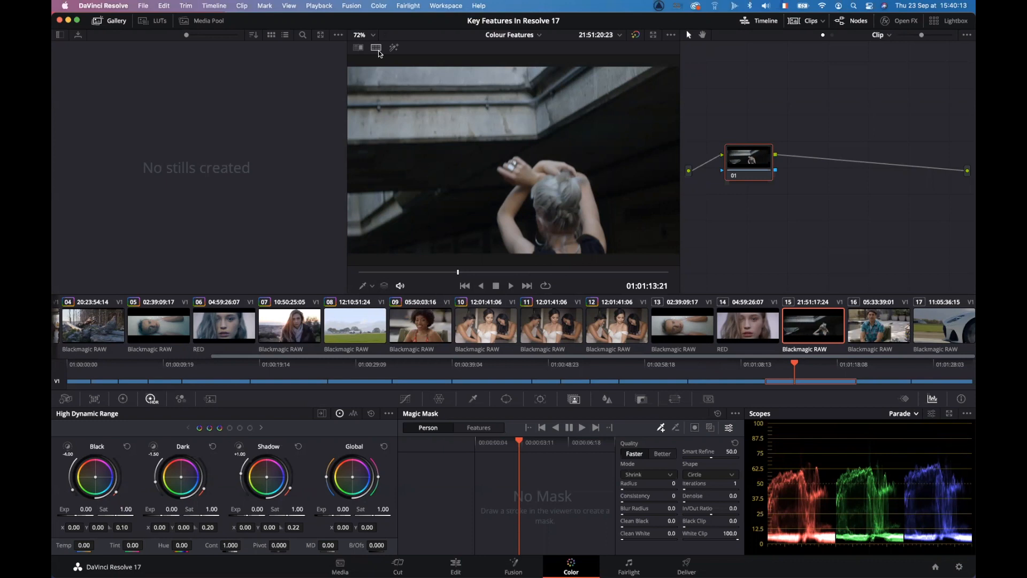
# Step: Go to clip 16 and view it in full screen, ending on the frame at 01:01:22:19
pyautogui.click(877, 320)
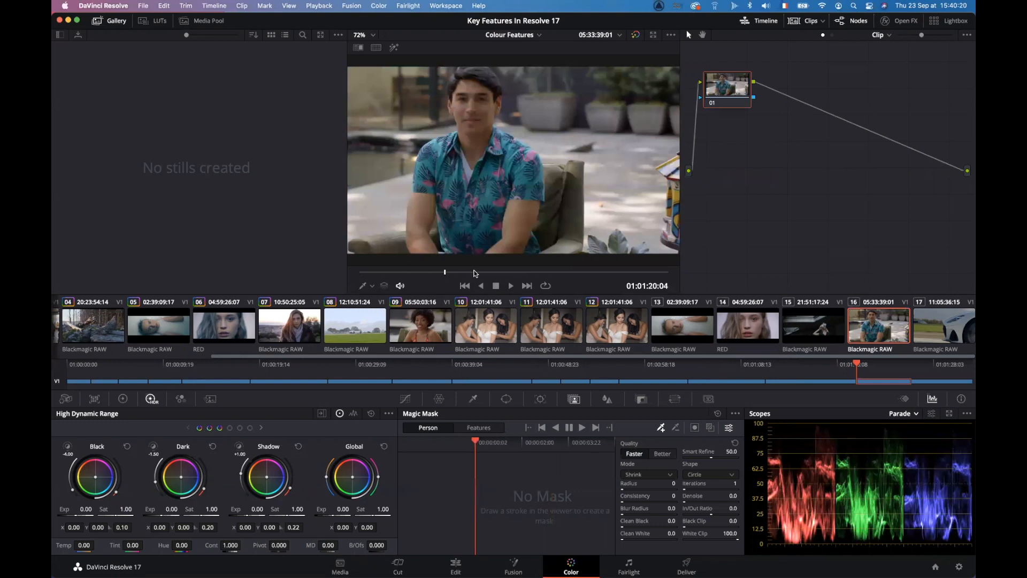
pyautogui.press('super+f')
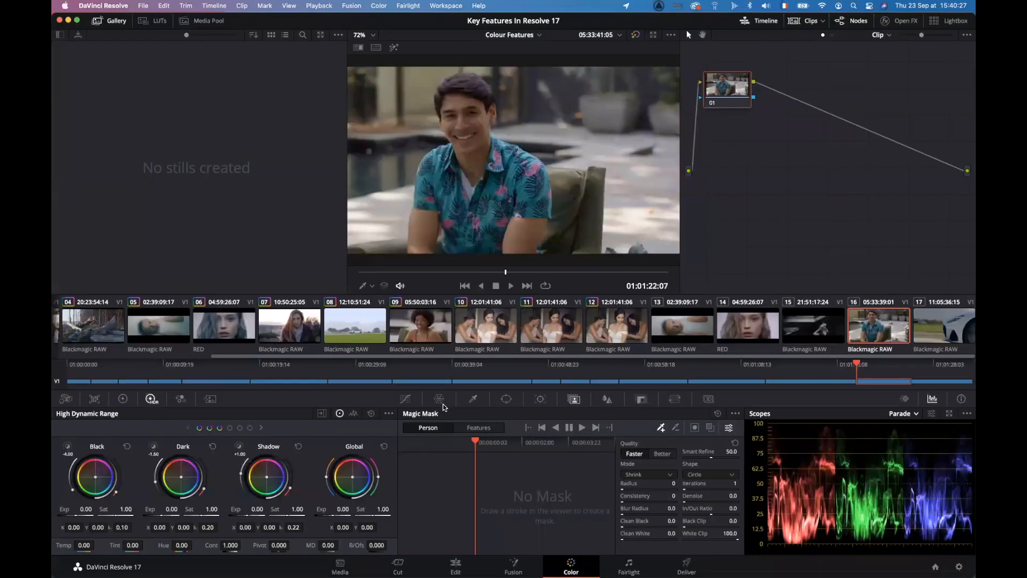
pyautogui.press('super+f')
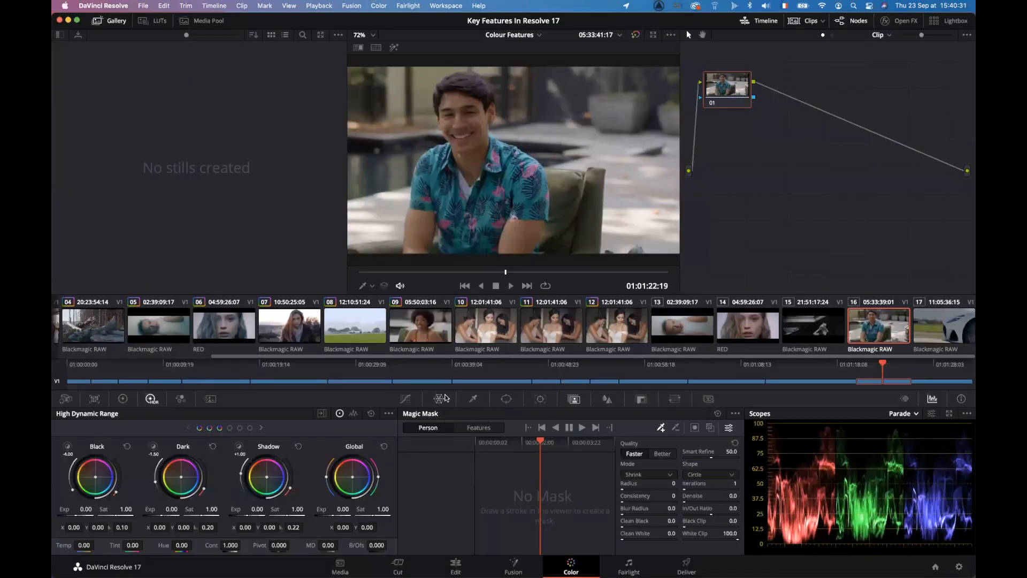
# Step: Show the Curves palette for clip 16 in Custom mode
pyautogui.click(405, 399)
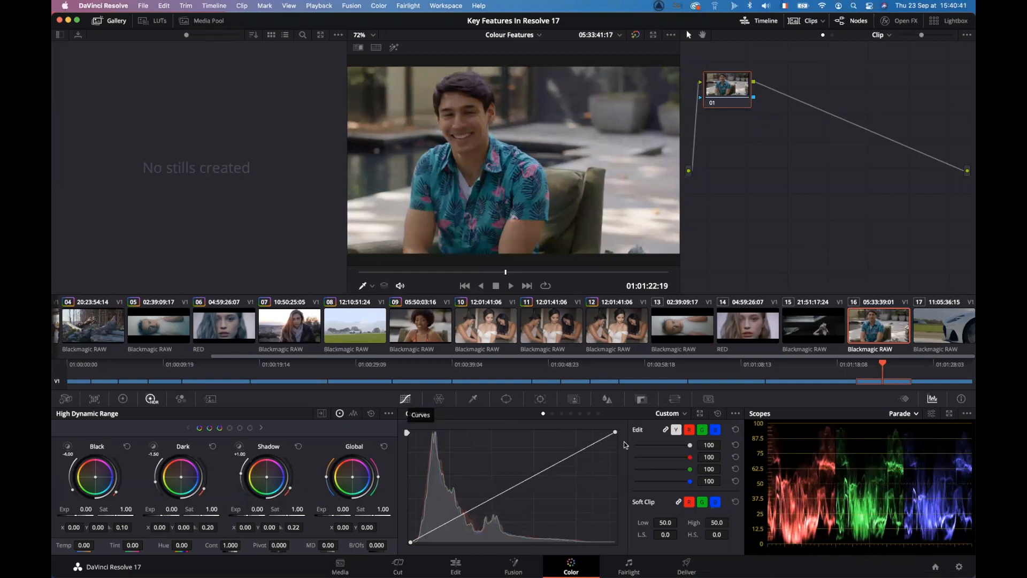
pyautogui.click(684, 414)
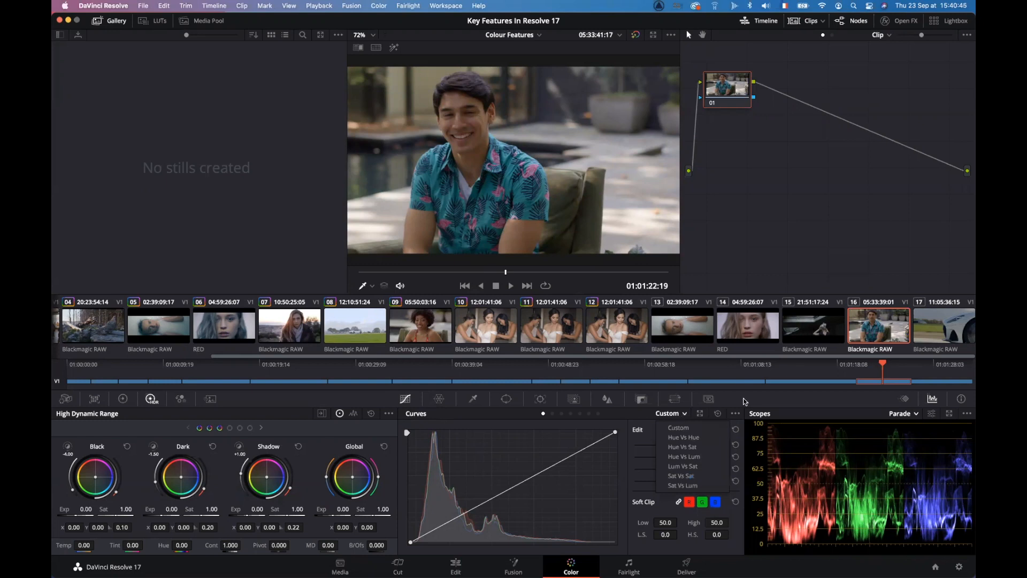
pyautogui.click(679, 427)
pyautogui.moveTo(652, 571)
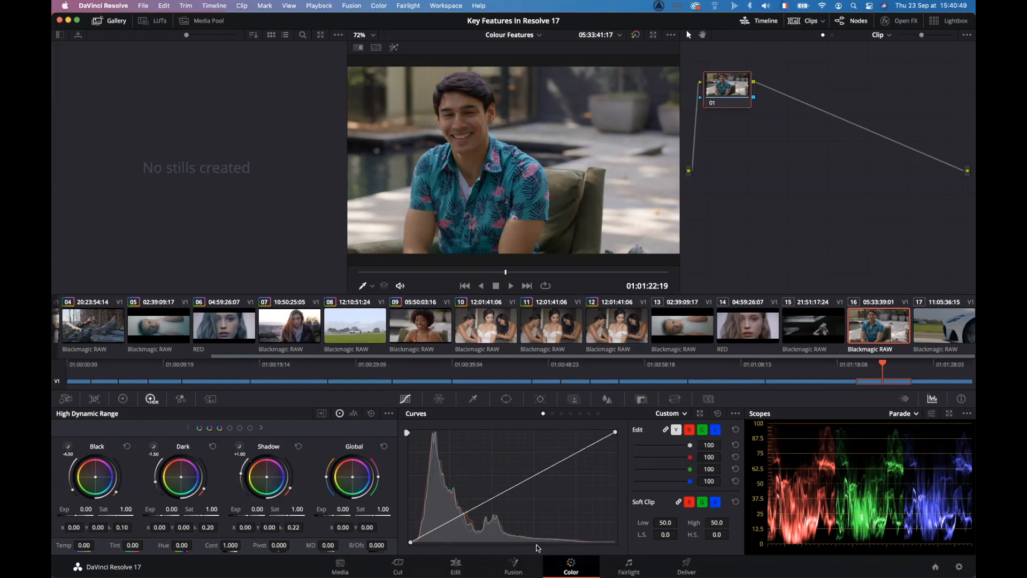
pyautogui.moveTo(529, 571)
pyautogui.click(465, 566)
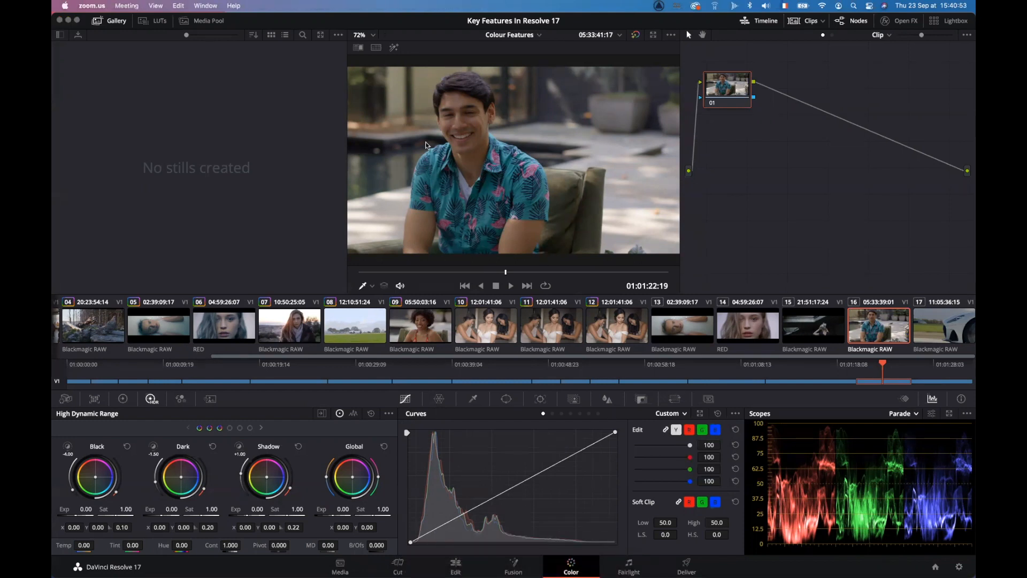
# Step: Switch the curve to Sat Vs Lum, sample a point on the shirt, and lower the zero-saturation endpoint to Lum 0.60
pyautogui.moveTo(425, 572)
pyautogui.click(686, 414)
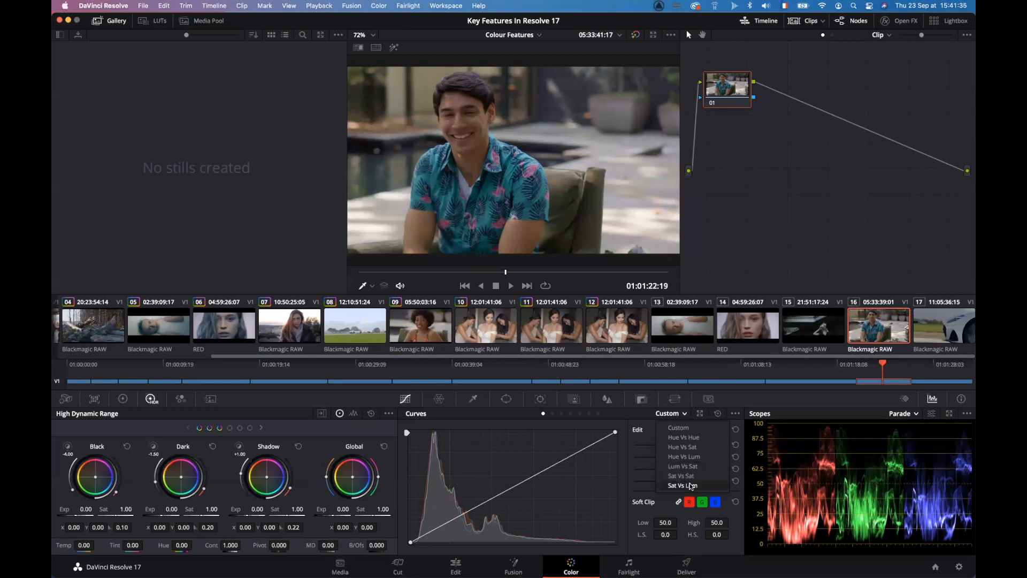
pyautogui.click(690, 486)
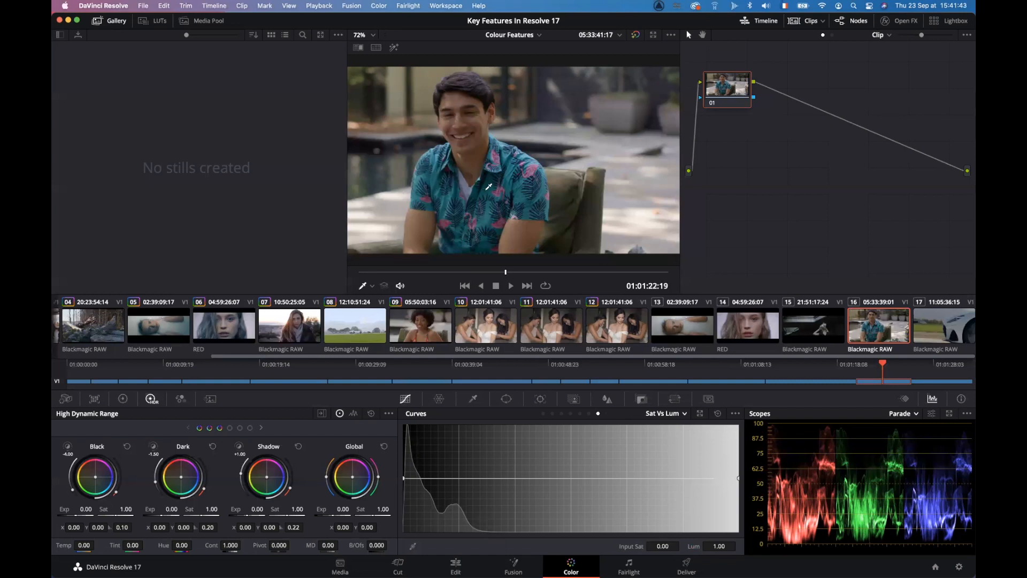
pyautogui.click(489, 185)
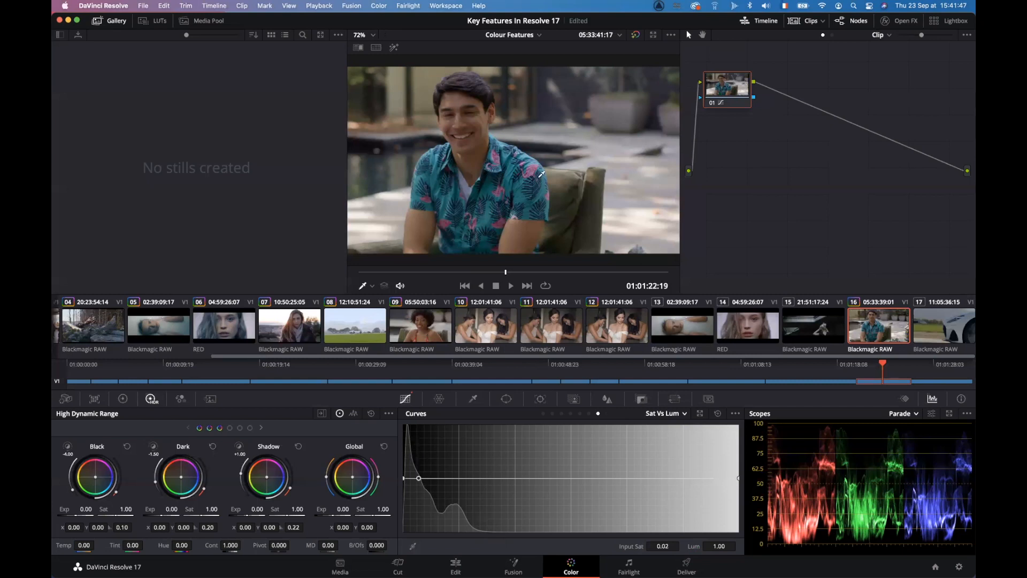
pyautogui.click(404, 478)
pyautogui.moveTo(404, 479); pyautogui.dragTo(398, 502)
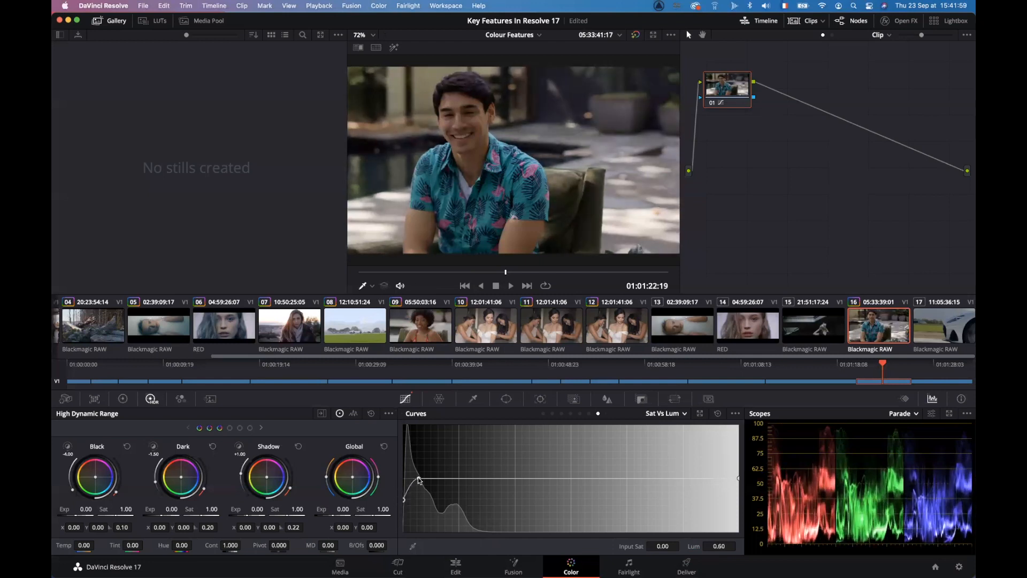
# Step: Add a control point midway along the Sat Vs Lum curve and raise the point at Input Sat 0.02 to Lum 1.08
pyautogui.click(532, 477)
pyautogui.click(419, 477)
pyautogui.moveTo(419, 478); pyautogui.dragTo(419, 475)
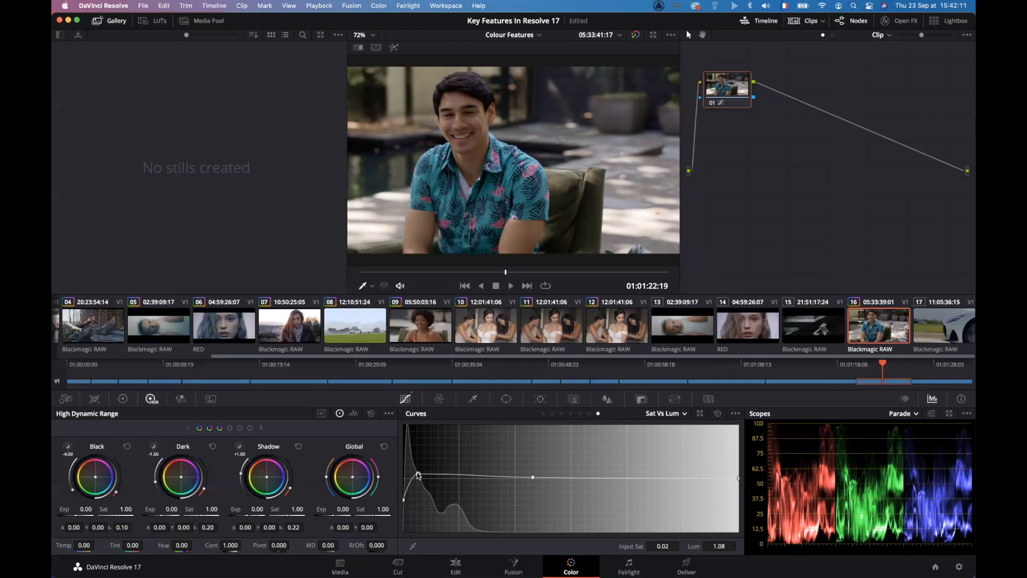
pyautogui.click(679, 415)
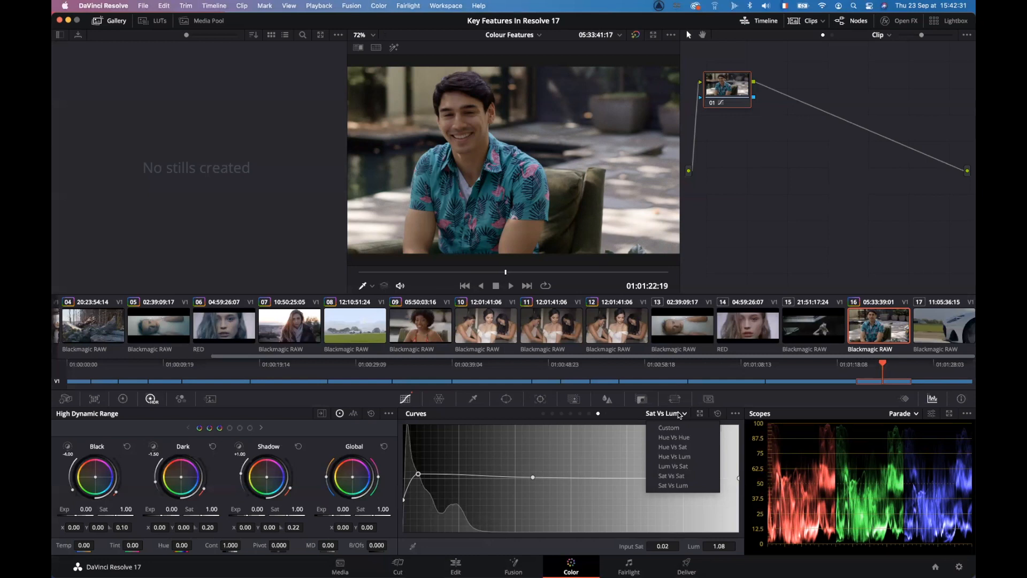
pyautogui.click(439, 401)
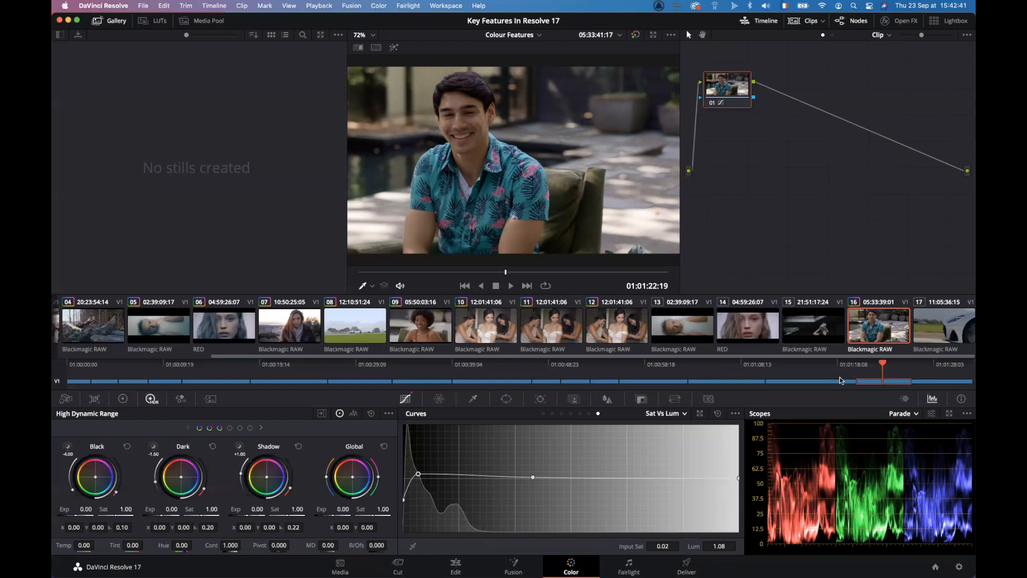
# Step: On the last frame of clip 17, activate a freeform curve window and enlarge the viewer with empty space around the image
pyautogui.click(936, 326)
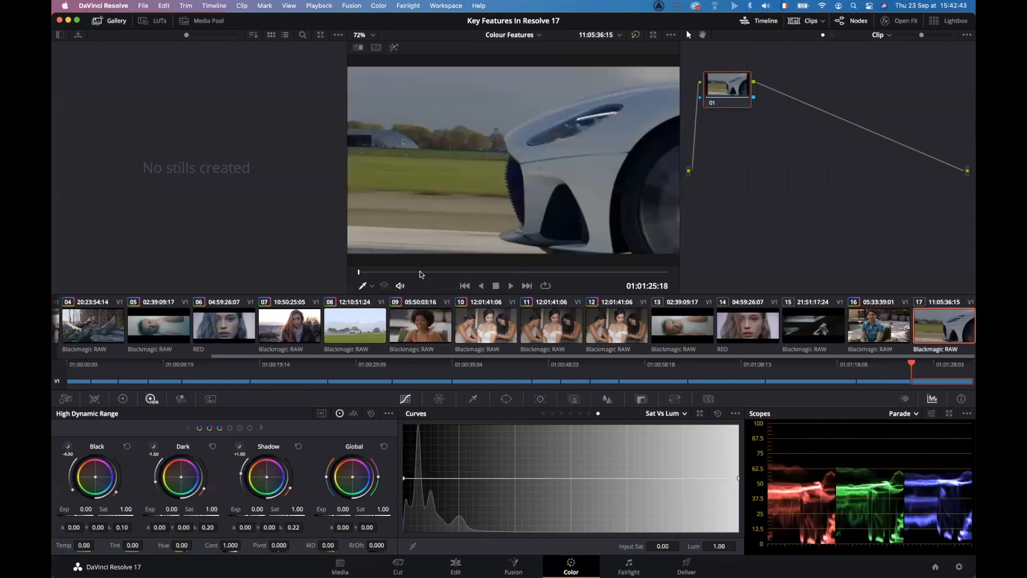
pyautogui.moveTo(379, 272); pyautogui.dragTo(560, 286)
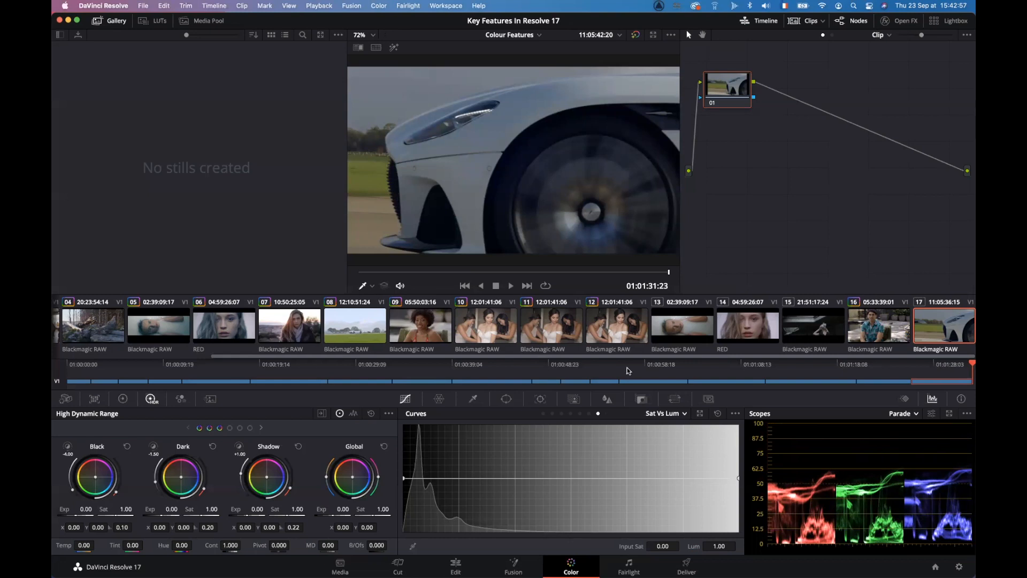
pyautogui.click(511, 399)
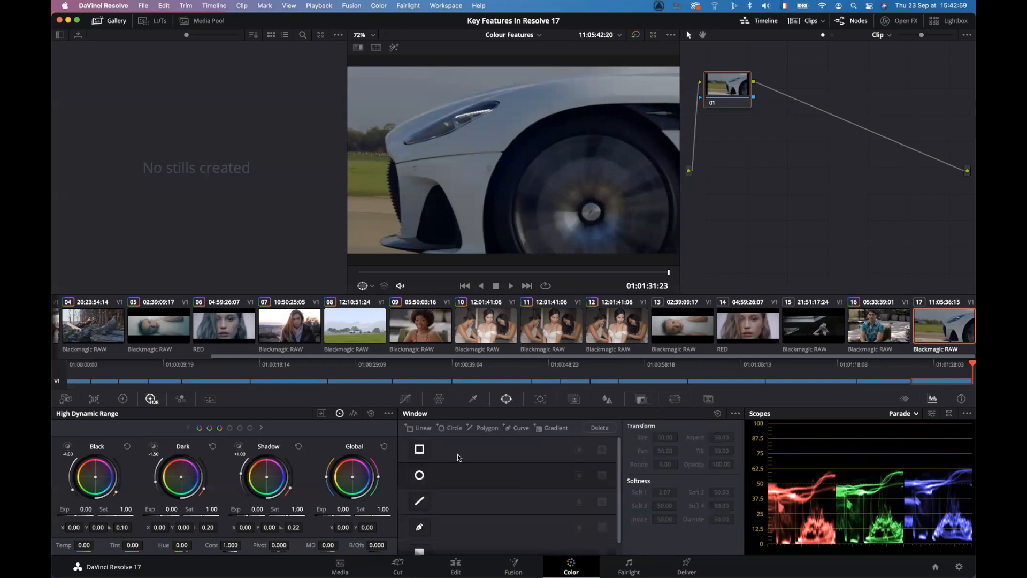
pyautogui.scroll(-1, 483, 511)
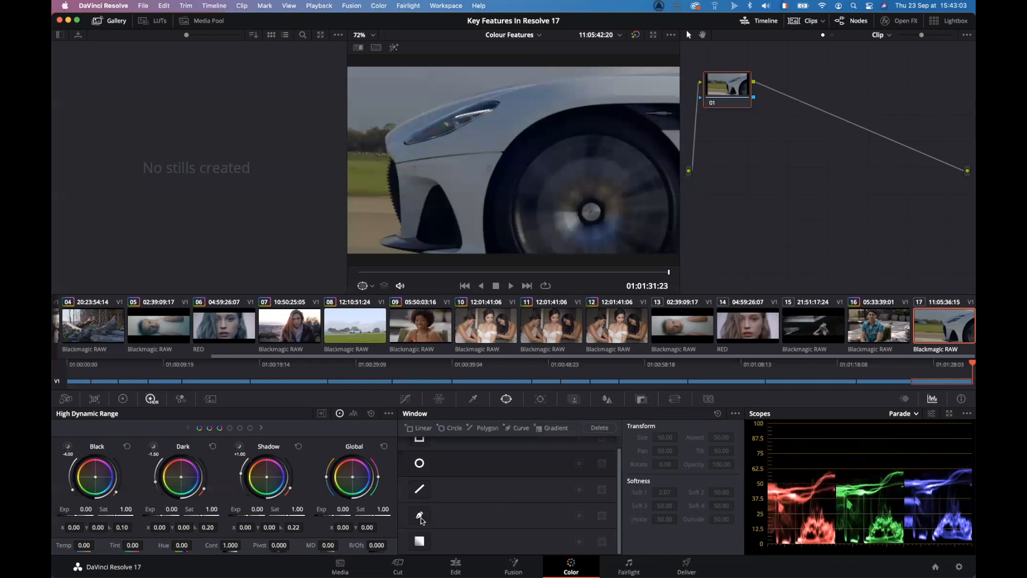
pyautogui.click(420, 517)
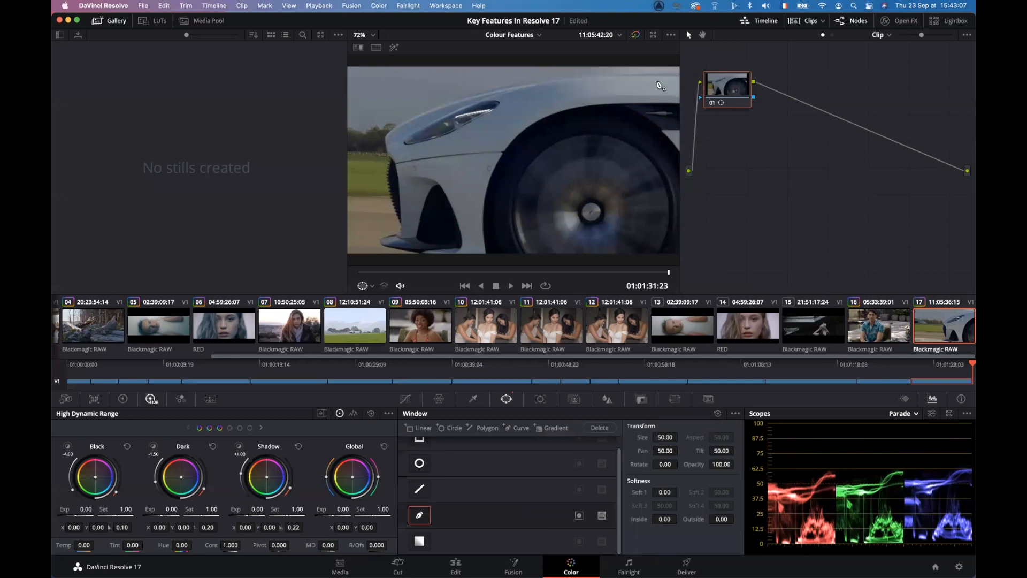
pyautogui.hotkey('alt', 'f')
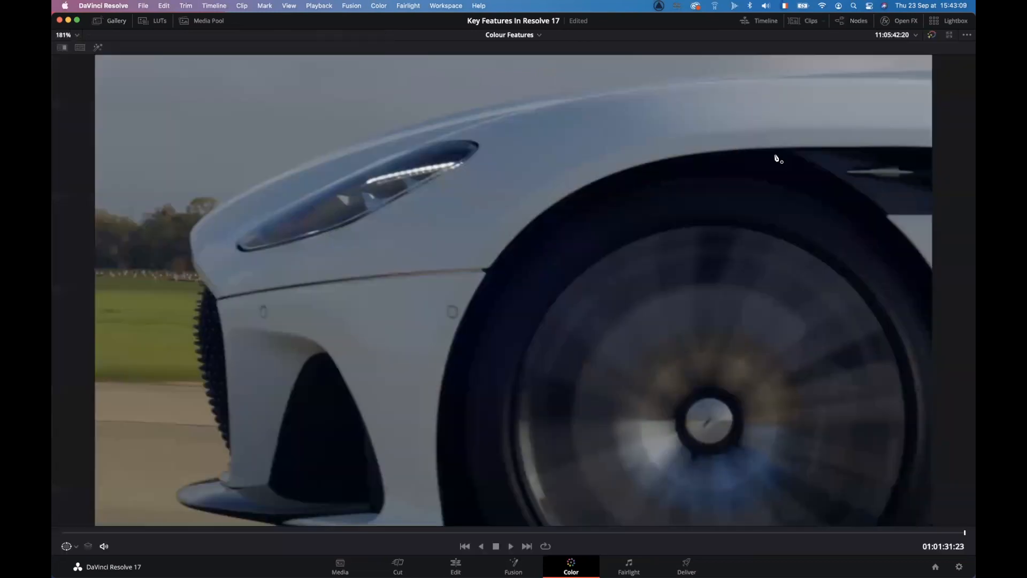
pyautogui.scroll(-3, 777, 158)
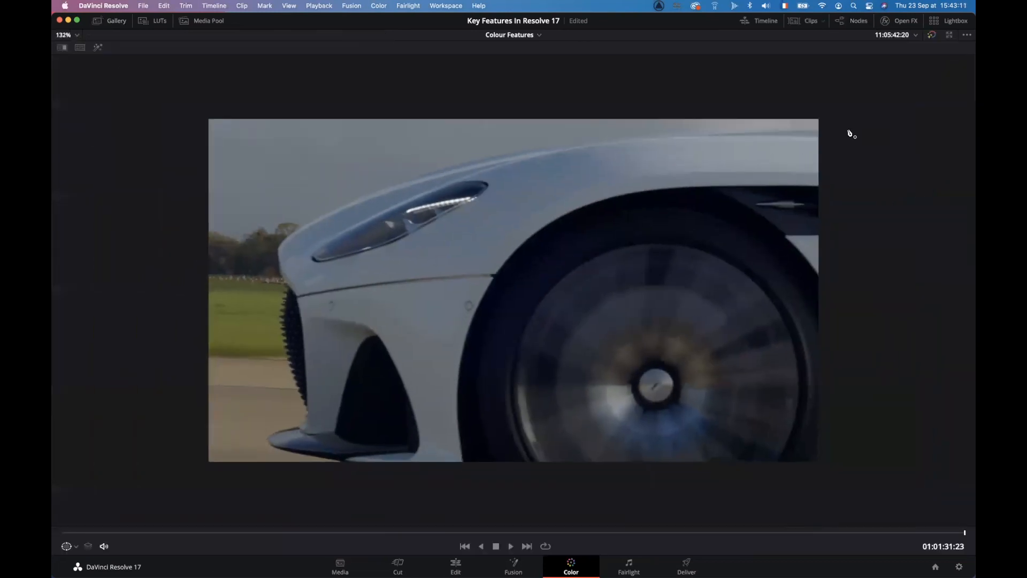
# Step: Draw a closed curve window around the car's bonnet, nose, grille and front splitter, extending past the frame's lower and rear edges
pyautogui.moveTo(574, 142); pyautogui.dragTo(533, 149)
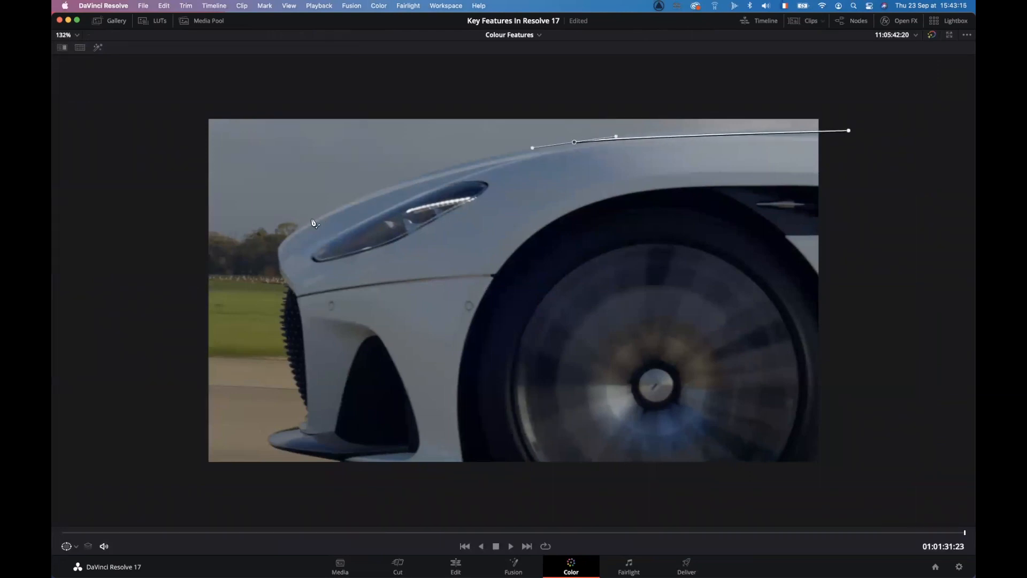
pyautogui.moveTo(279, 246); pyautogui.dragTo(265, 263)
pyautogui.click(281, 276)
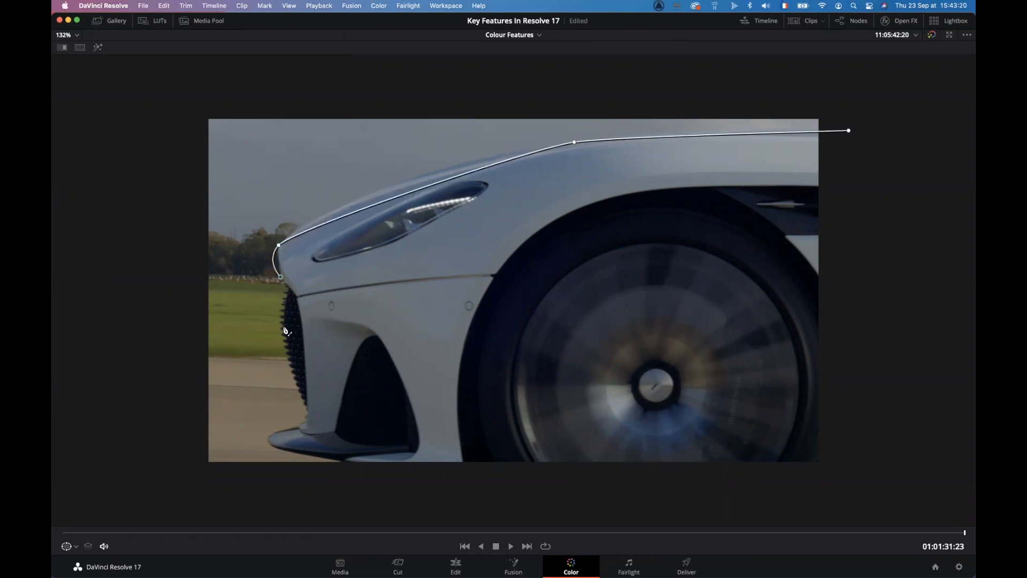
pyautogui.click(283, 285)
pyautogui.moveTo(280, 324); pyautogui.dragTo(282, 343)
pyautogui.click(305, 406)
pyautogui.click(299, 427)
pyautogui.moveTo(268, 439); pyautogui.dragTo(267, 447)
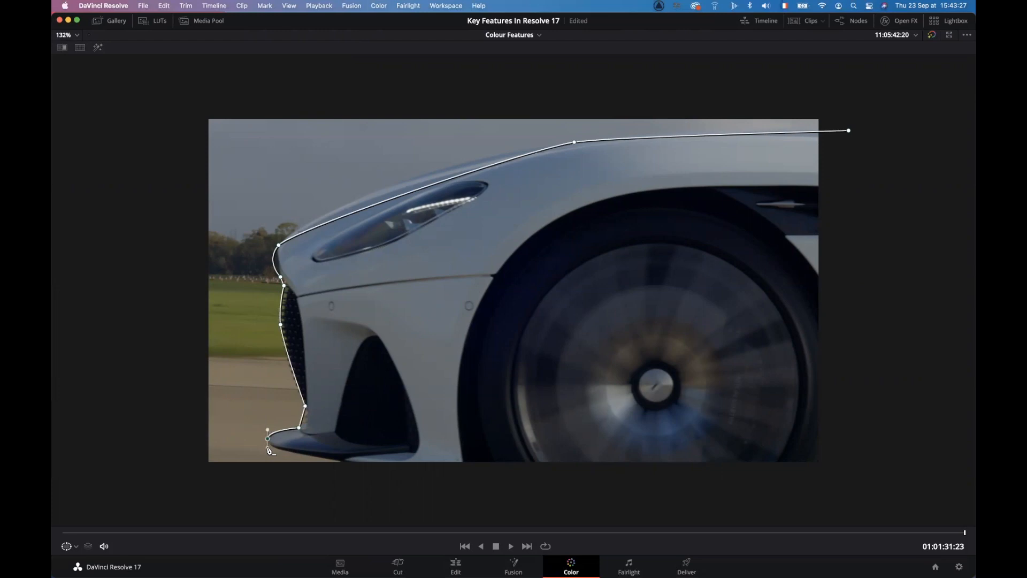
pyautogui.click(342, 462)
pyautogui.click(468, 479)
pyautogui.click(828, 477)
pyautogui.click(848, 130)
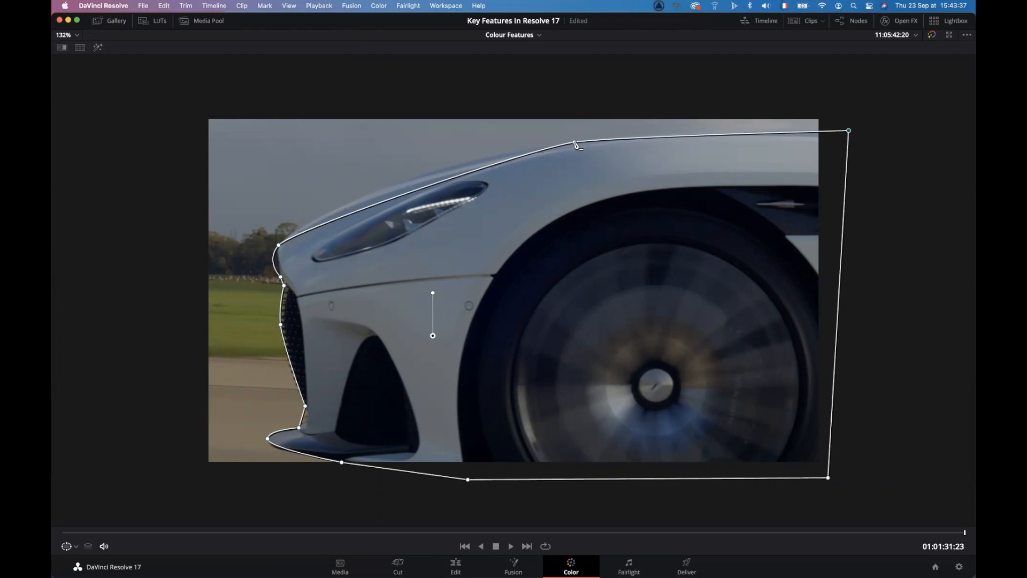
# Step: Refine the curve window's handles to follow the car's bonnet and nose, and return the viewer to normal size
pyautogui.click(574, 142)
pyautogui.moveTo(575, 142); pyautogui.dragTo(411, 160)
pyautogui.moveTo(637, 136); pyautogui.dragTo(654, 131)
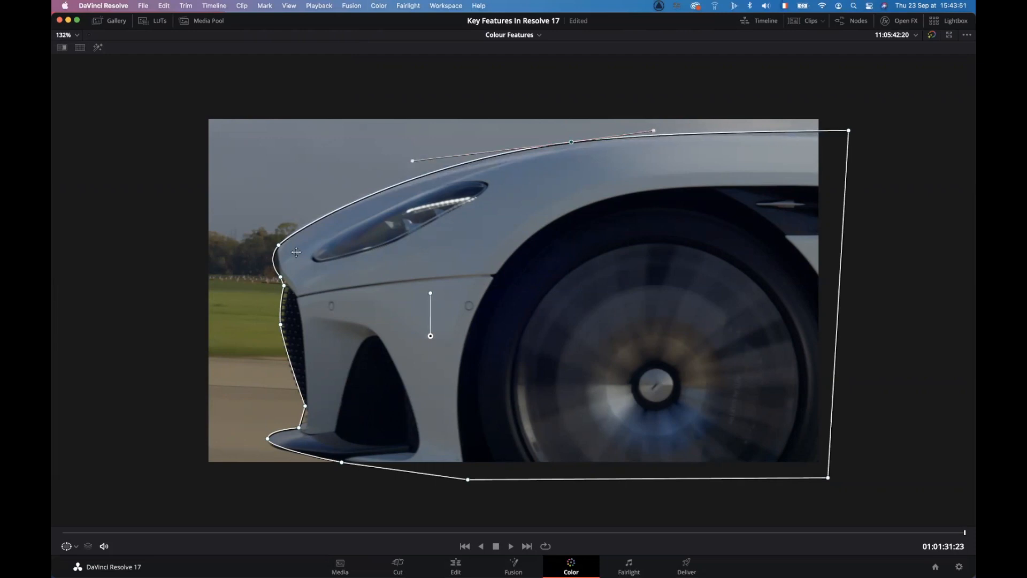
pyautogui.click(279, 245)
pyautogui.moveTo(264, 261); pyautogui.dragTo(274, 260)
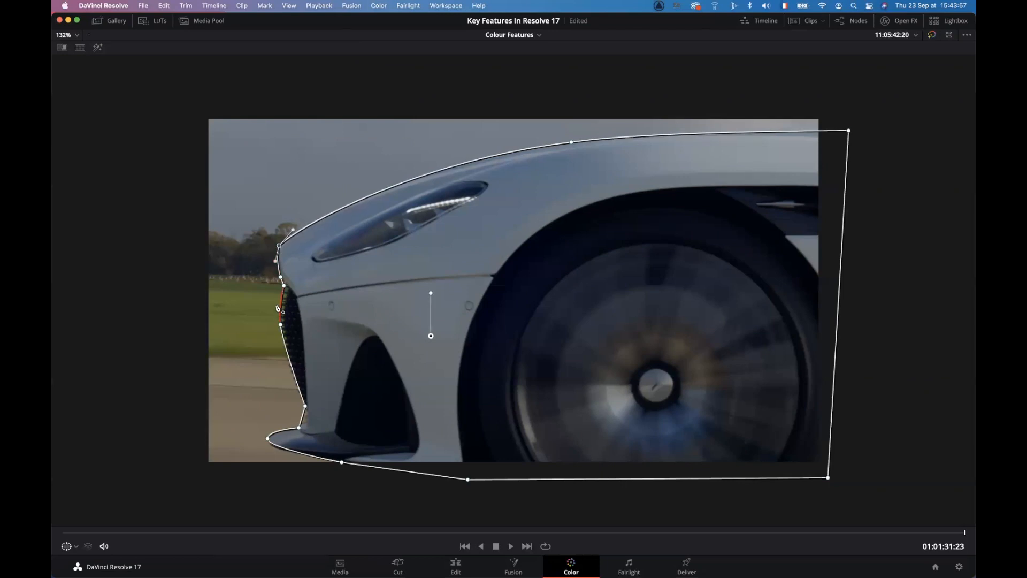
pyautogui.click(268, 439)
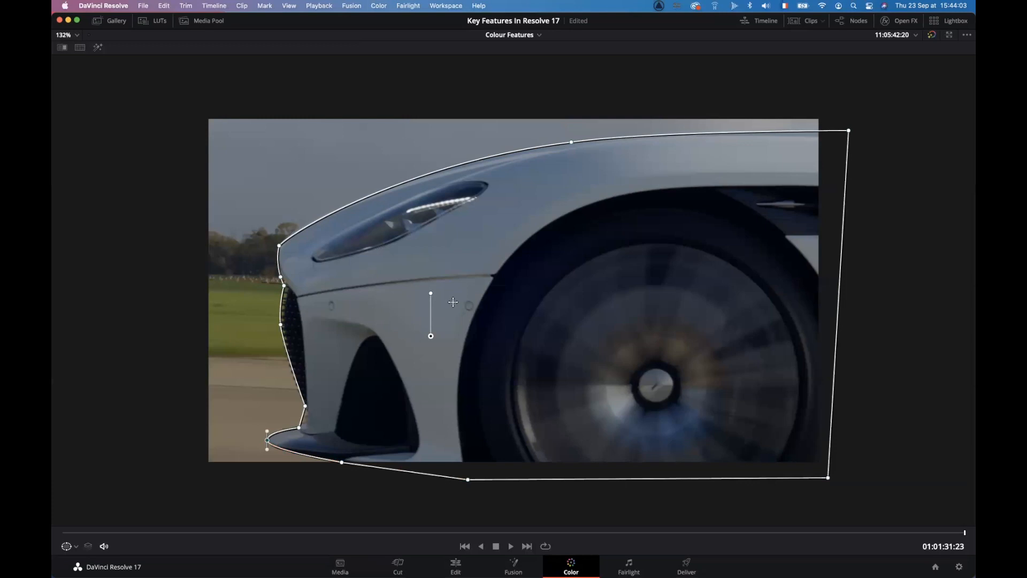
pyautogui.scroll(-3, 452, 302)
pyautogui.scroll(5, 452, 303)
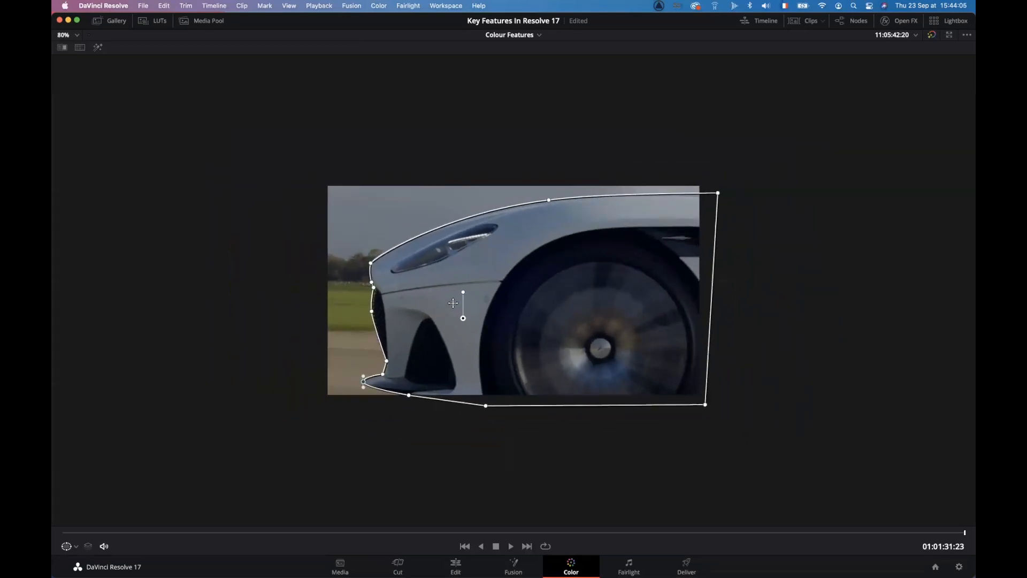
pyautogui.scroll(-5, 452, 303)
pyautogui.hotkey('alt', 'f')
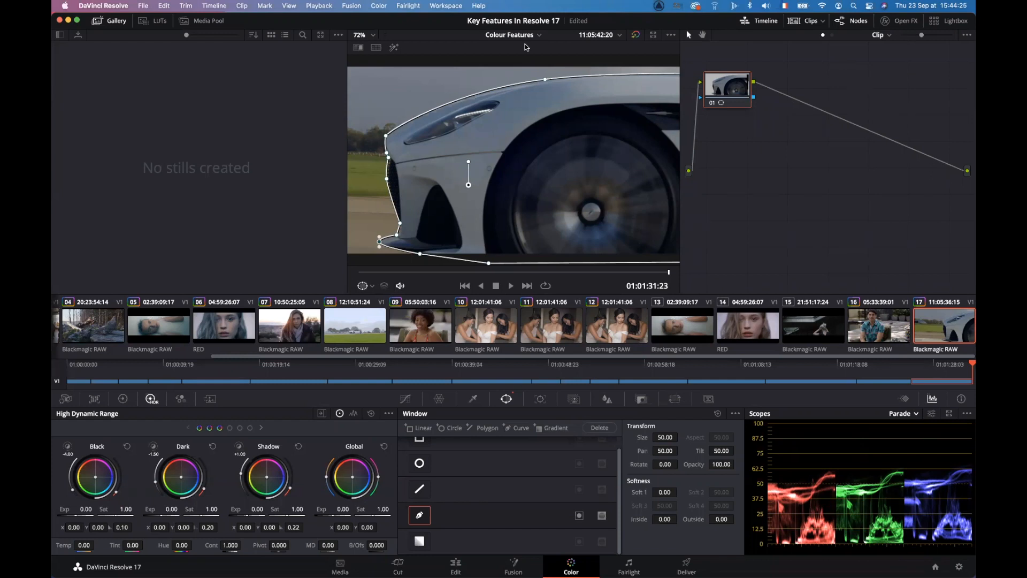
# Step: Search the Open FX library for "false" to find the False Color effect
pyautogui.click(907, 22)
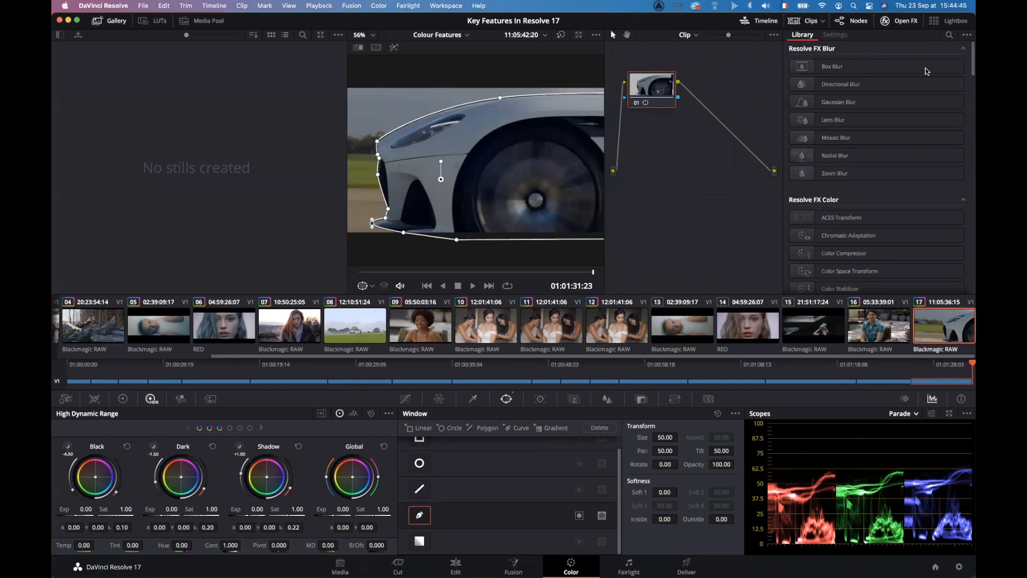
pyautogui.click(947, 36)
pyautogui.write('false')
pyautogui.moveTo(827, 91)
pyautogui.mouseDown()
pyautogui.moveTo(682, 103)
pyautogui.moveTo(819, 97)
pyautogui.mouseUp()
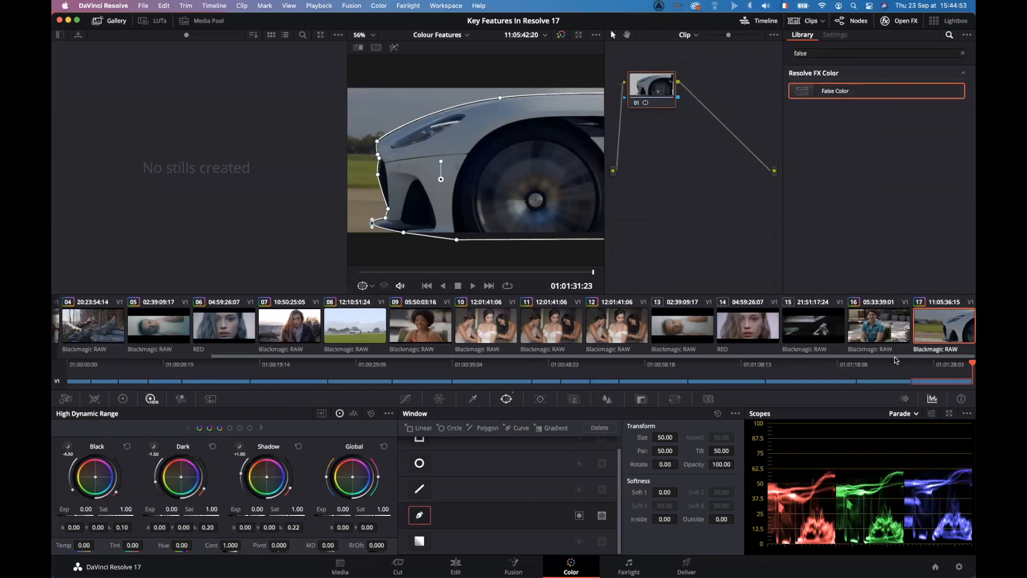
# Step: On clip 07, add a serial node after node 01 and apply the False Color effect to it
pyautogui.hscroll(-5, 524, 321)
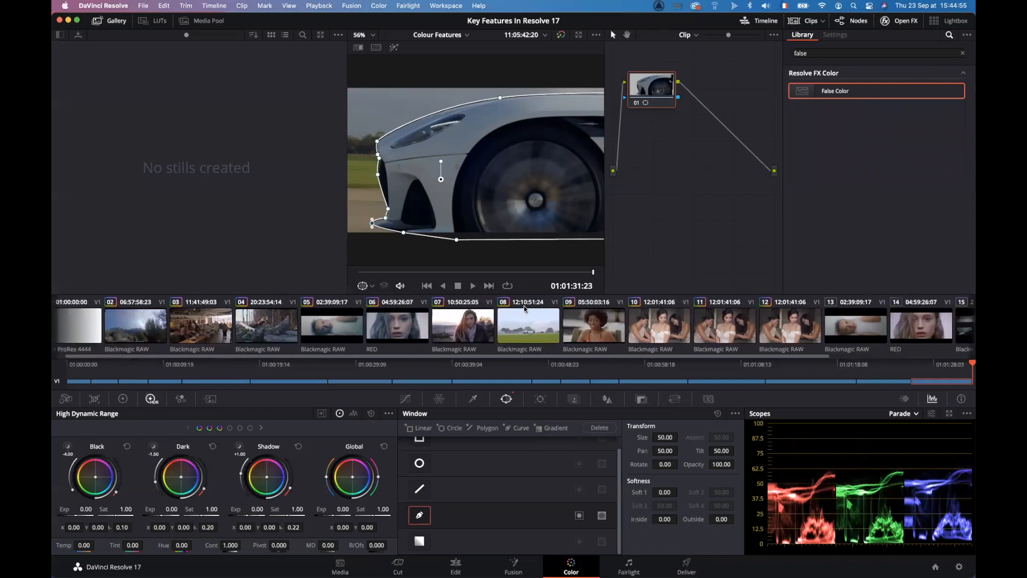
pyautogui.click(489, 323)
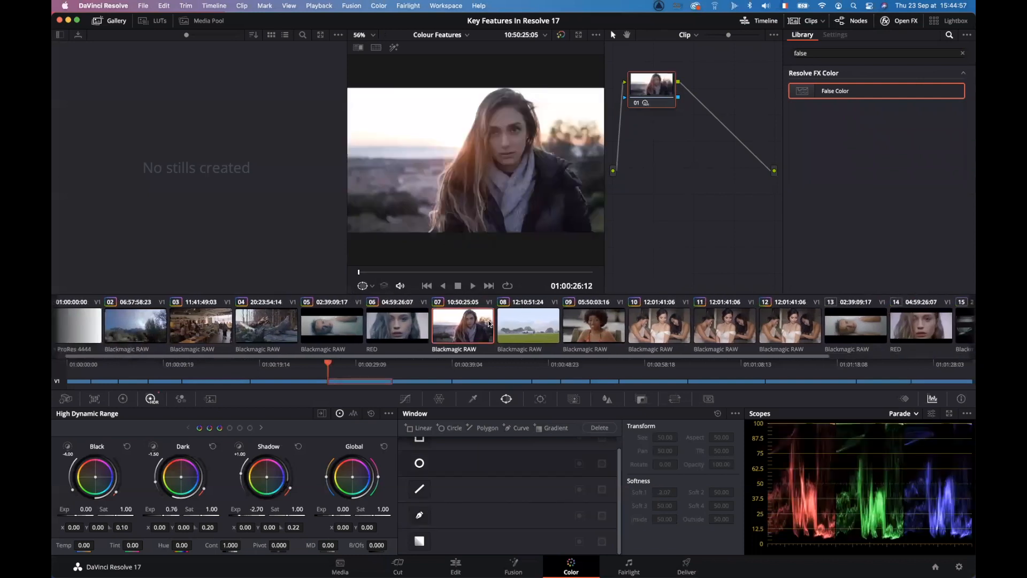
pyautogui.moveTo(649, 88); pyautogui.dragTo(660, 148)
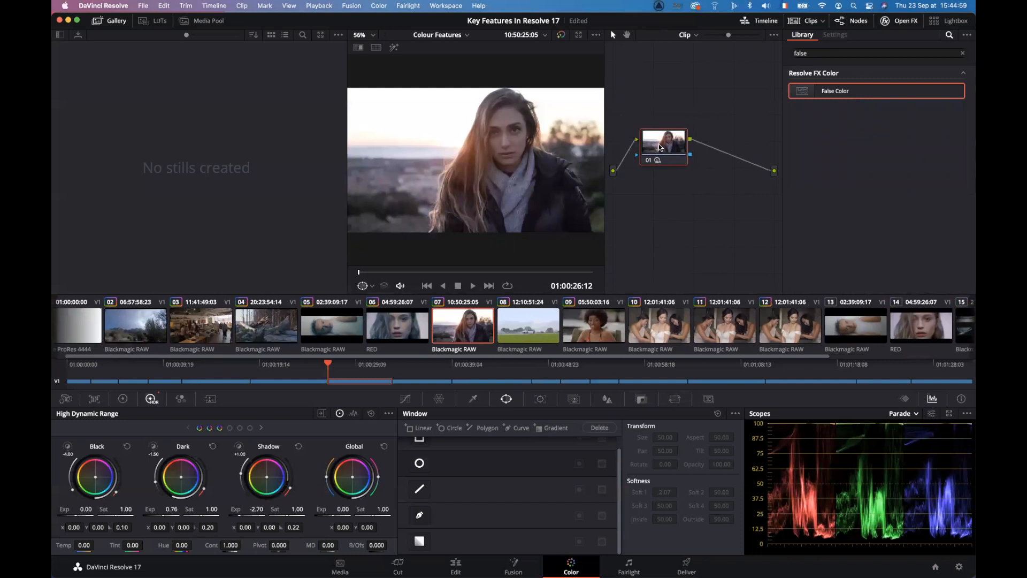
pyautogui.hotkey('alt', 's')
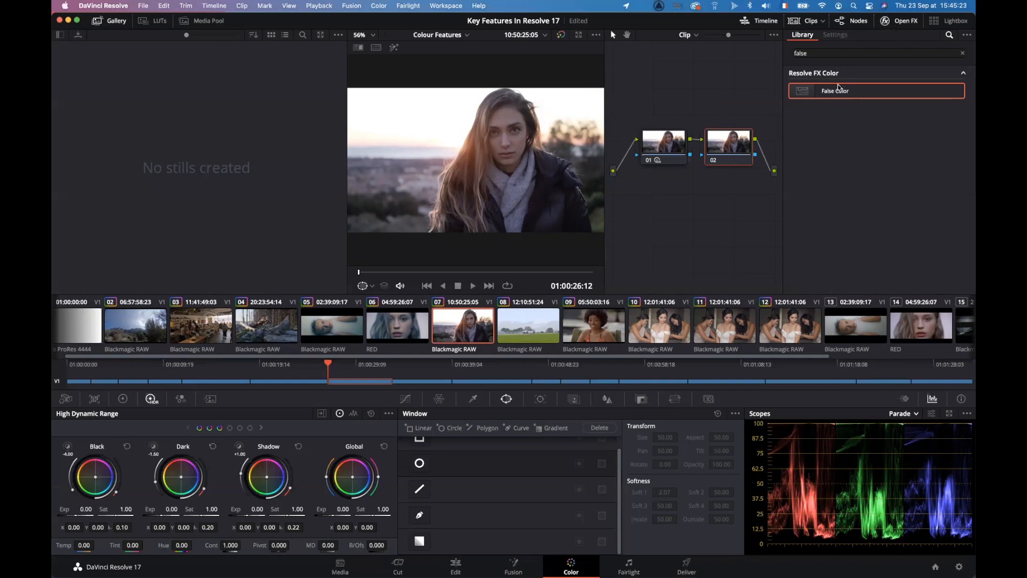
pyautogui.moveTo(823, 91); pyautogui.dragTo(726, 149)
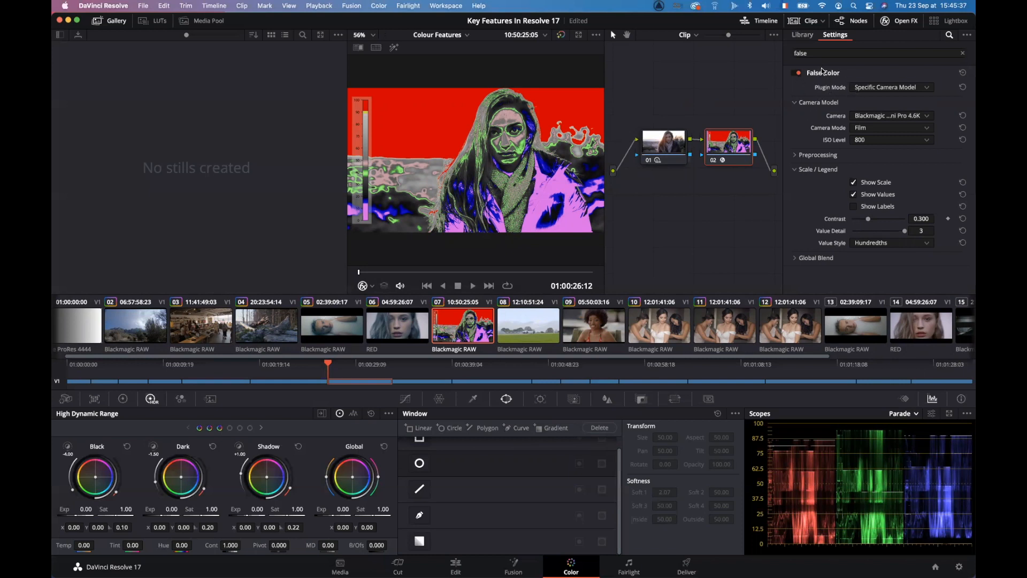
# Step: Set False Color's camera to Blackmagic Pocket Cinema Camera 4K and camera mode to Video, and collapse the Scale / Legend settings
pyautogui.click(891, 116)
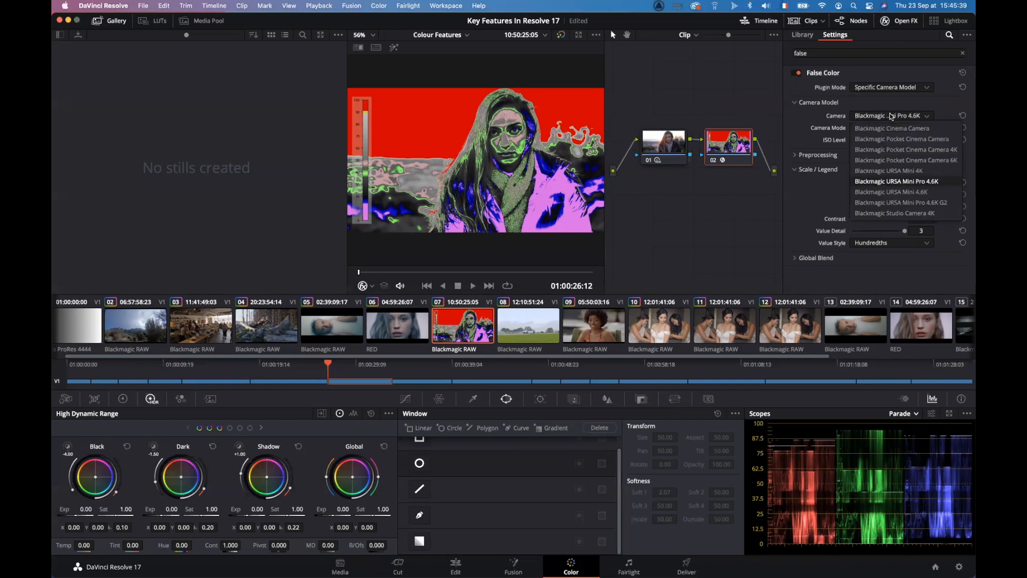
pyautogui.click(894, 150)
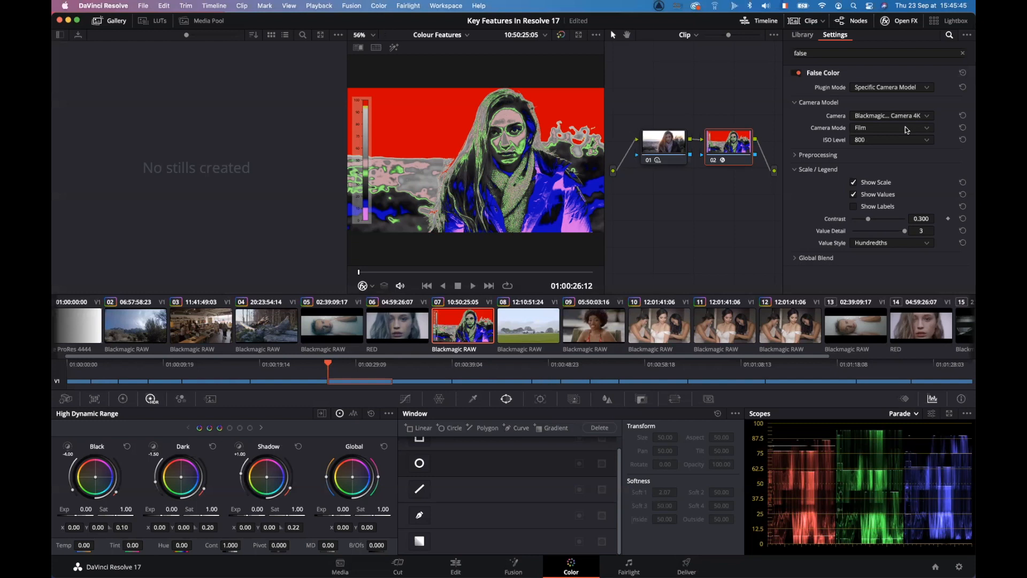
pyautogui.click(905, 129)
pyautogui.click(892, 147)
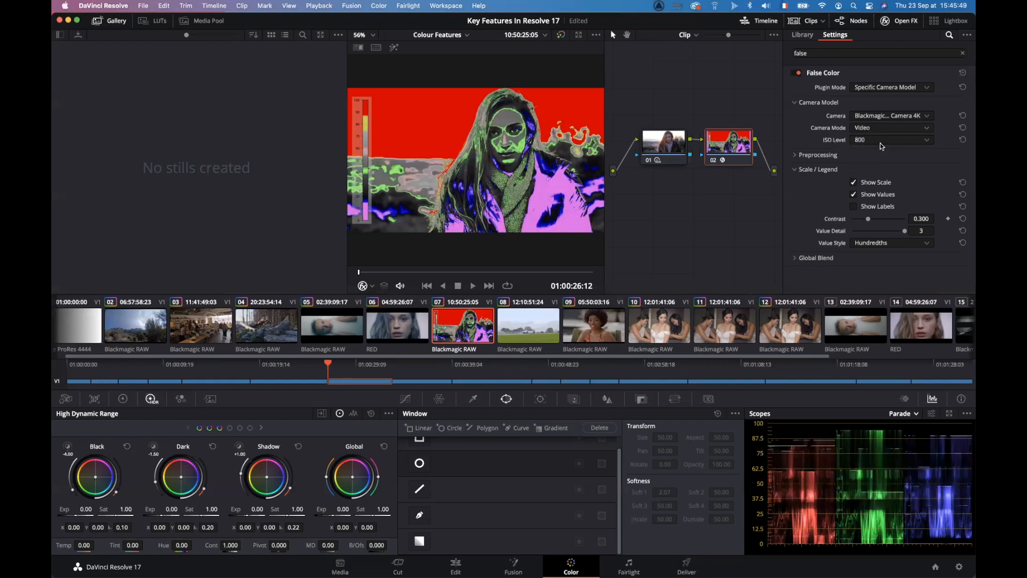
pyautogui.click(880, 154)
pyautogui.click(881, 154)
pyautogui.click(844, 169)
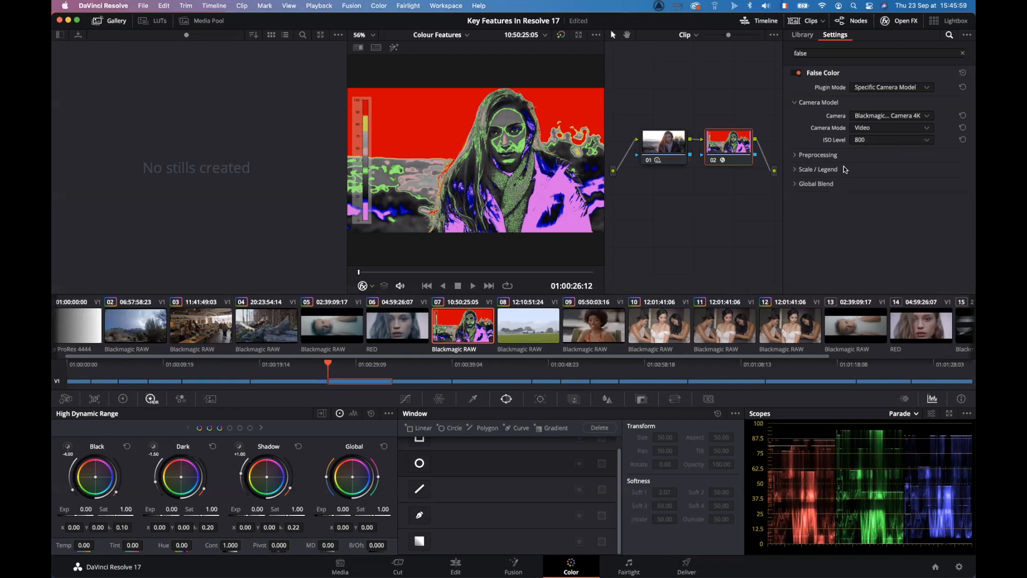
# Step: Reset the grade of node 01 on clip 07
pyautogui.click(661, 146)
pyautogui.moveTo(657, 149); pyautogui.dragTo(658, 150)
pyautogui.rightClick(658, 151)
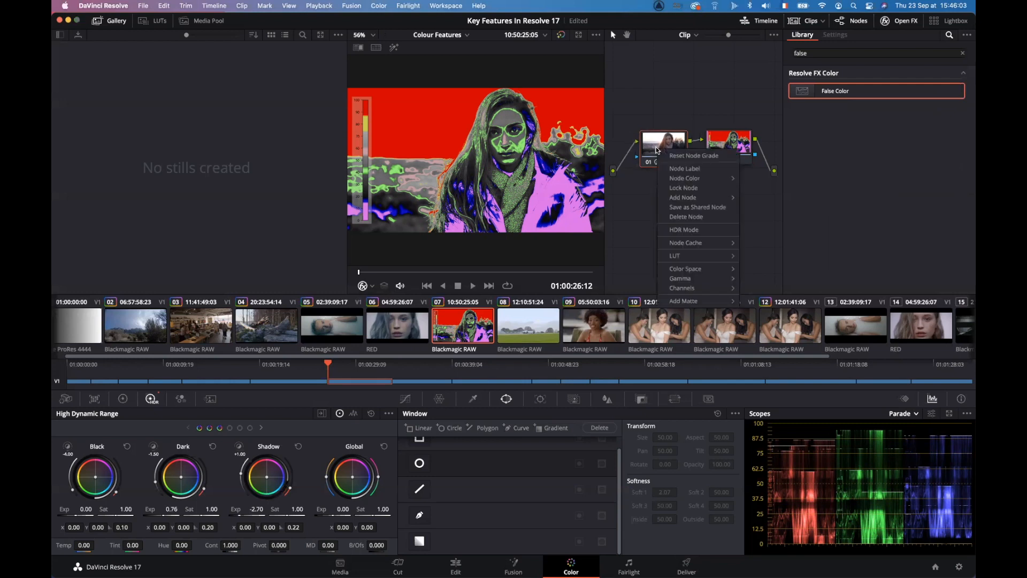
pyautogui.click(693, 160)
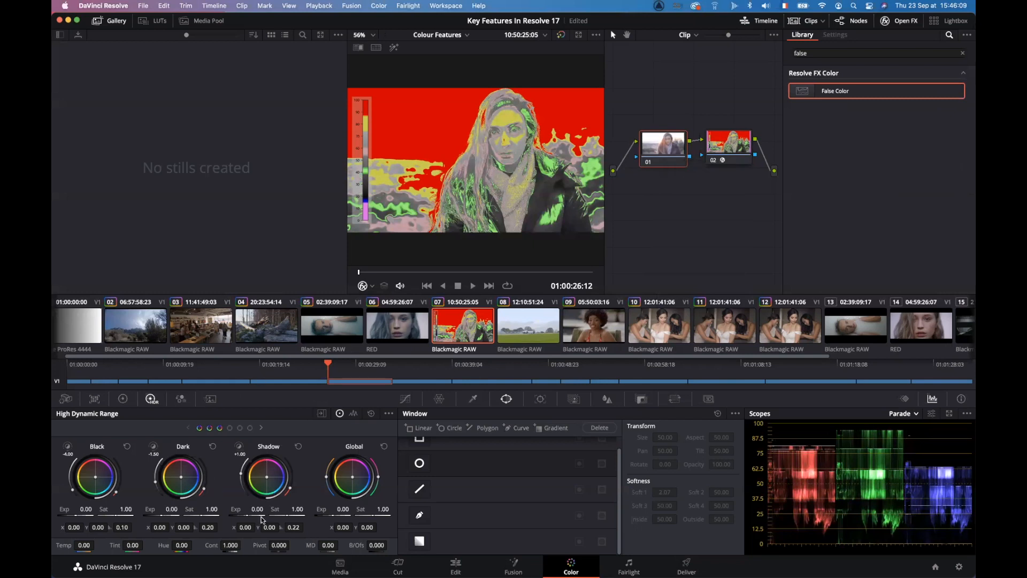
# Step: Set node 01's HDR Shadow exposure to -0.80 and Light exposure to -0.85, and disable the False Color node
pyautogui.moveTo(255, 514)
pyautogui.mouseDown()
pyautogui.moveTo(231, 515)
pyautogui.moveTo(284, 515)
pyautogui.moveTo(255, 515)
pyautogui.mouseUp()
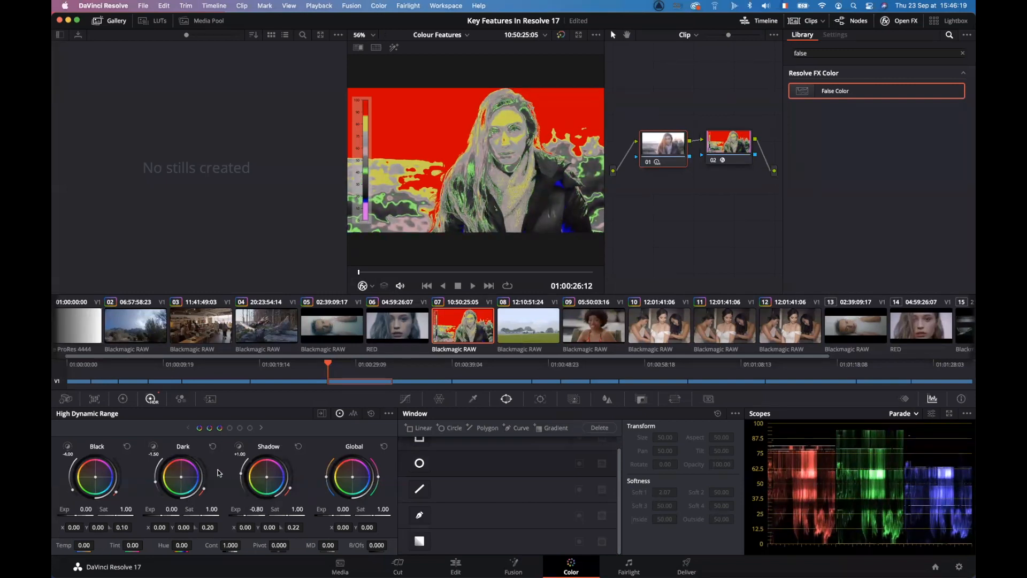
pyautogui.click(261, 427)
pyautogui.click(261, 427)
pyautogui.moveTo(170, 510); pyautogui.dragTo(148, 509)
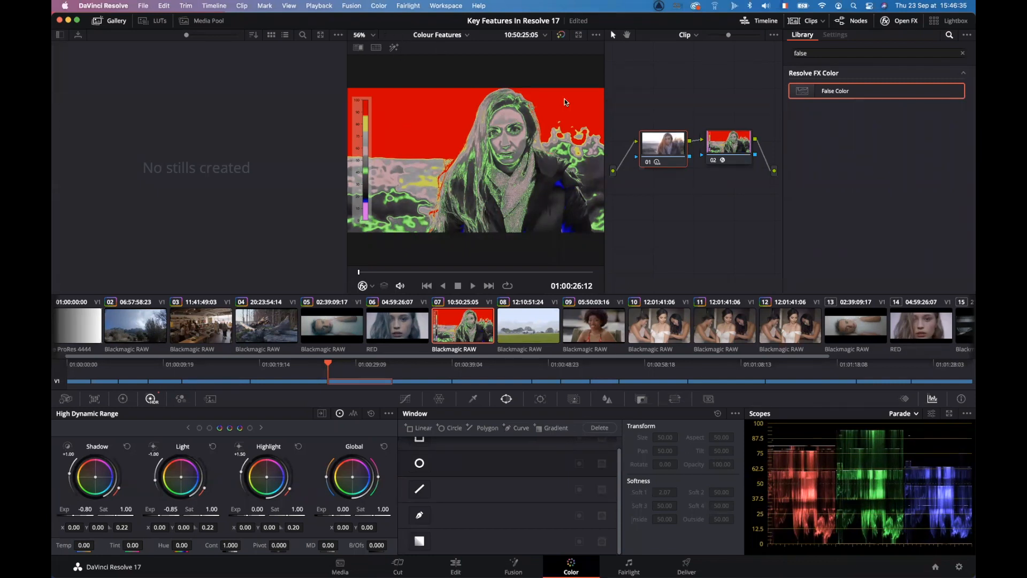
pyautogui.click(716, 160)
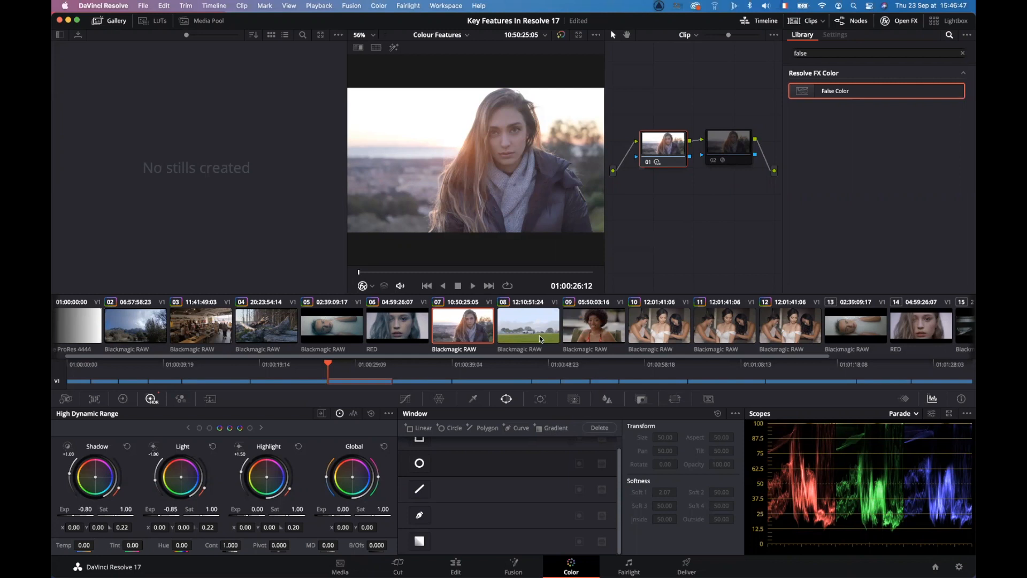
# Step: Select clip 04 and search the Open FX library for "texture"
pyautogui.click(264, 328)
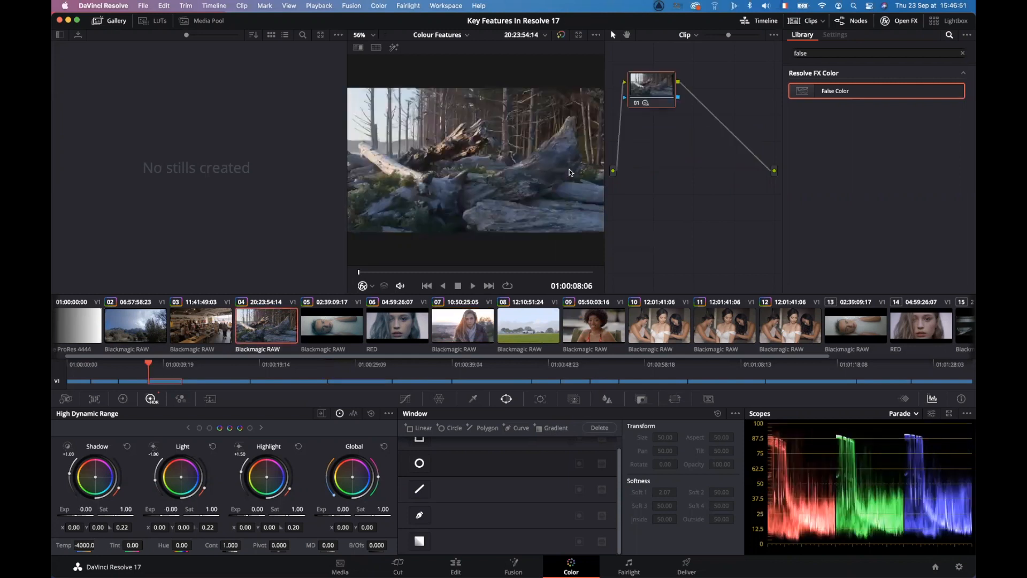
pyautogui.click(961, 54)
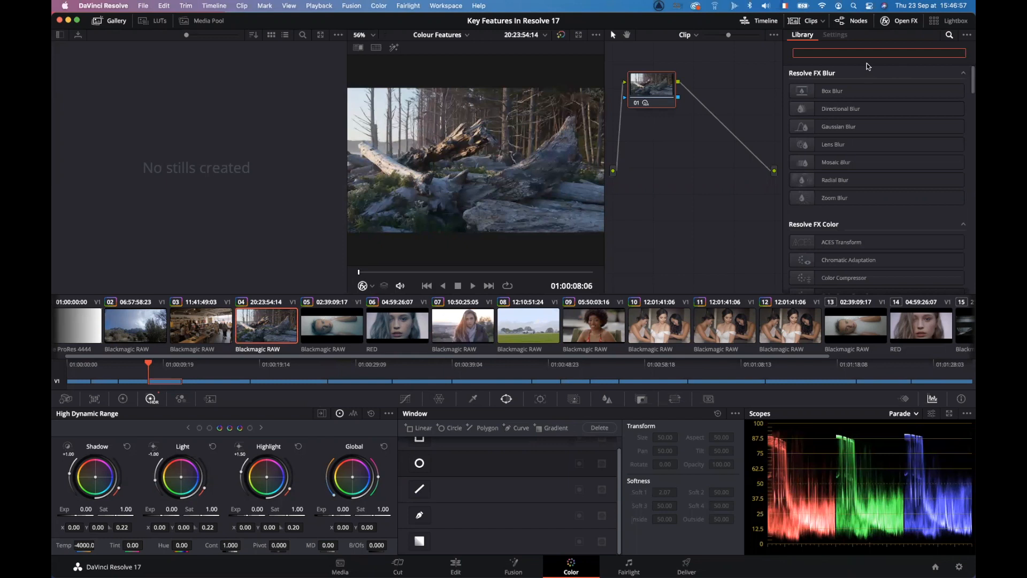
pyautogui.write('texture')
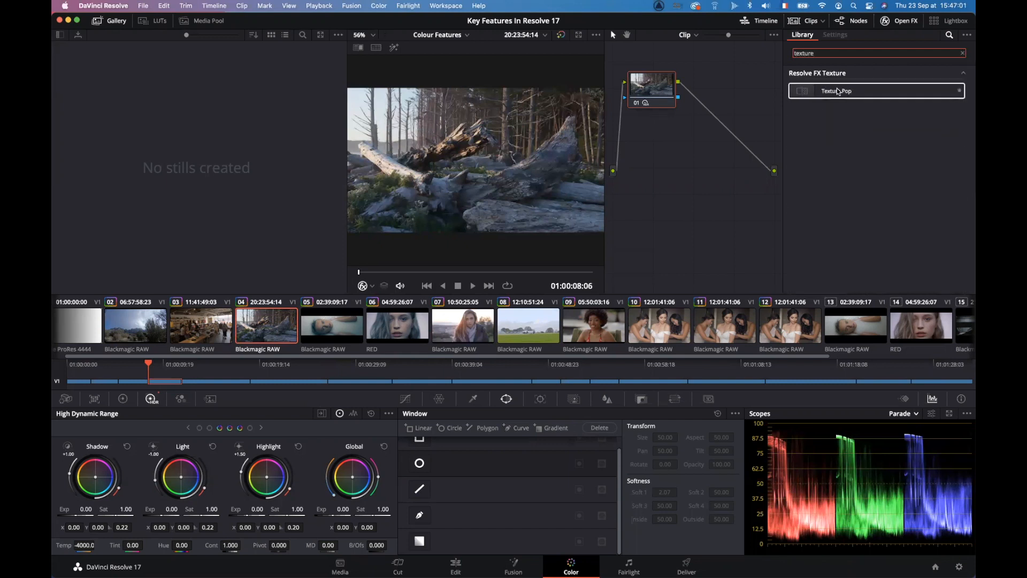
# Step: Add a serial node after node 01 and apply the Texture Pop effect to it
pyautogui.moveTo(836, 91); pyautogui.dragTo(661, 111)
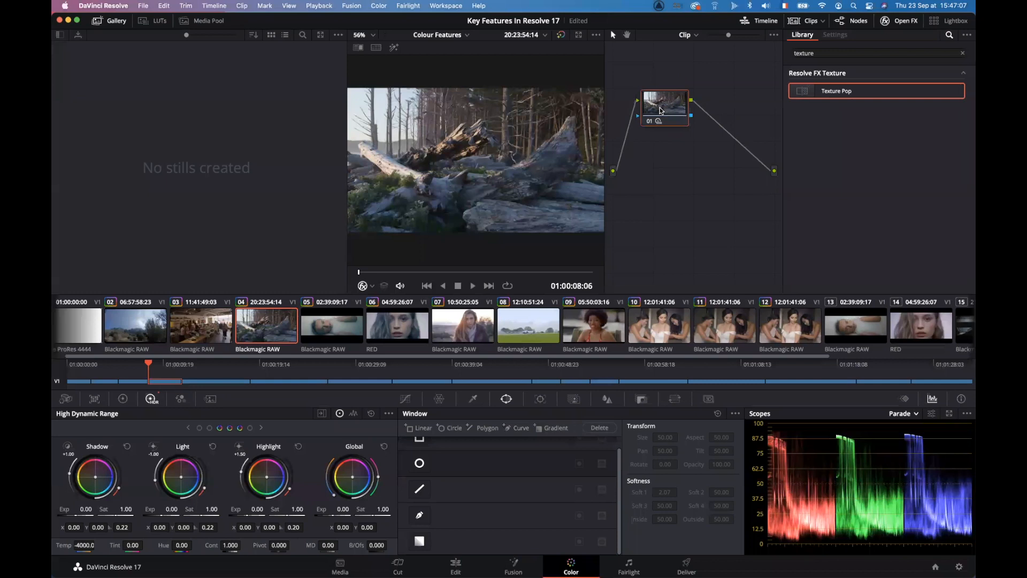
pyautogui.hotkey('alt', 's')
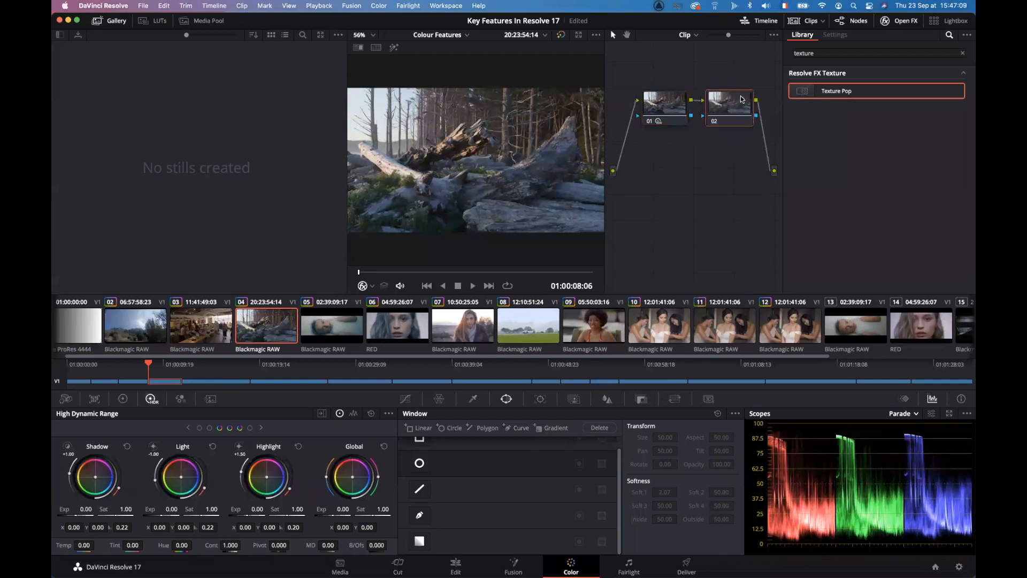
pyautogui.moveTo(840, 92); pyautogui.dragTo(737, 109)
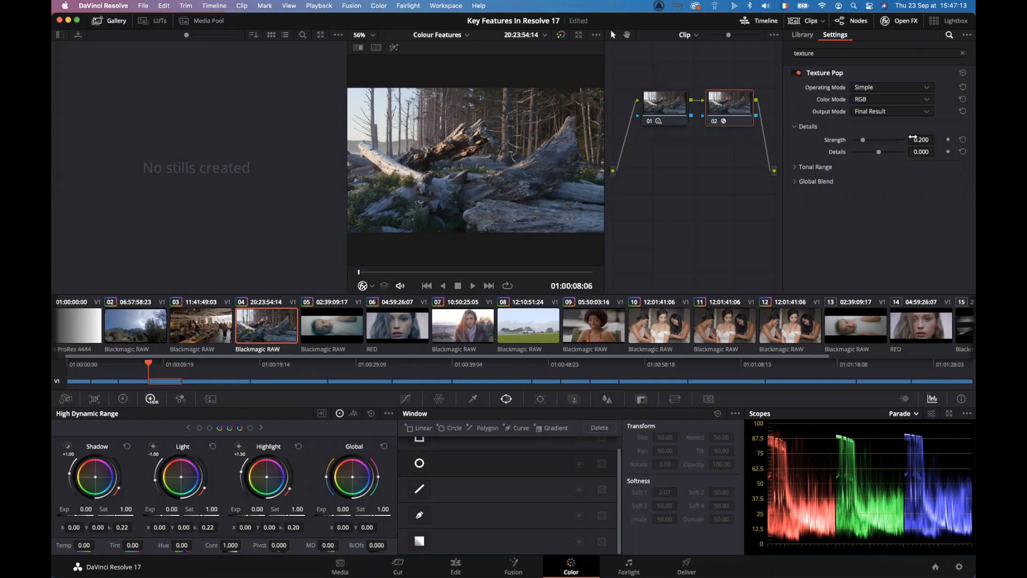
# Step: Set Texture Pop's Strength to 0.495 and Details to 0.376
pyautogui.moveTo(881, 152); pyautogui.dragTo(842, 143)
pyautogui.click(876, 141)
pyautogui.moveTo(876, 140); pyautogui.dragTo(877, 140)
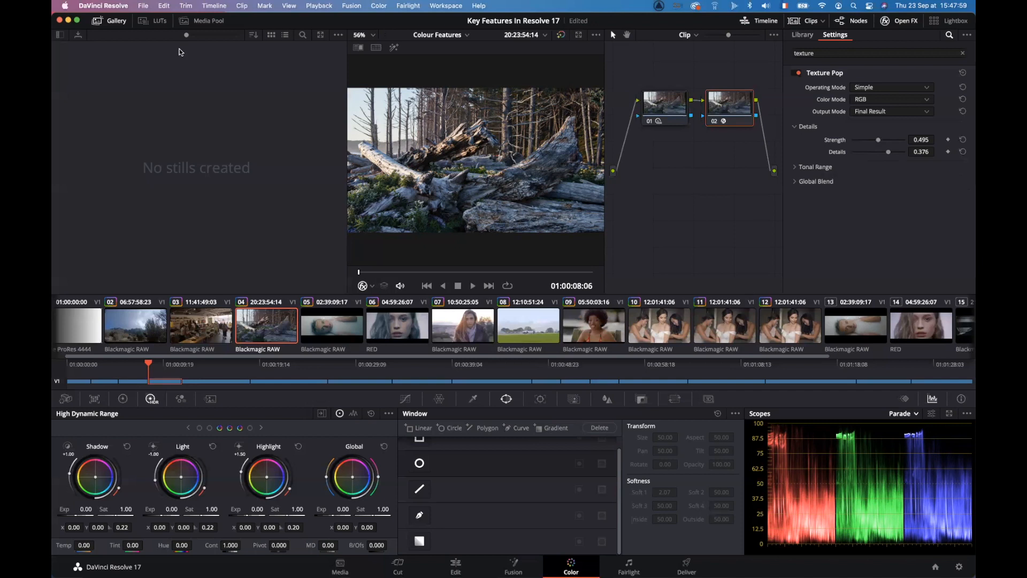
# Step: Browse the Film Looks LUT folder and review the LUT locations in the General system preferences, leaving them unsaved
pyautogui.click(153, 21)
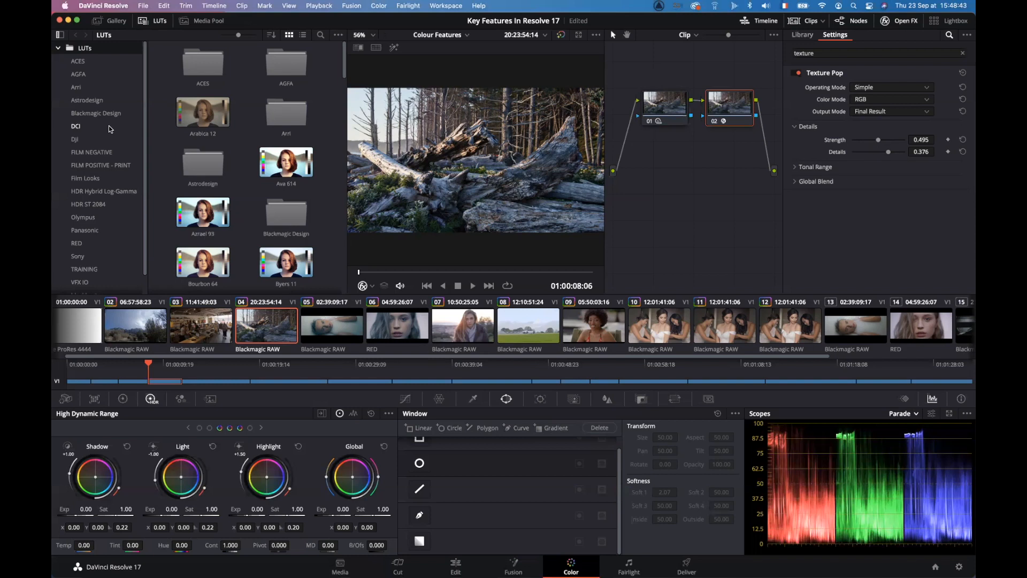
pyautogui.click(86, 177)
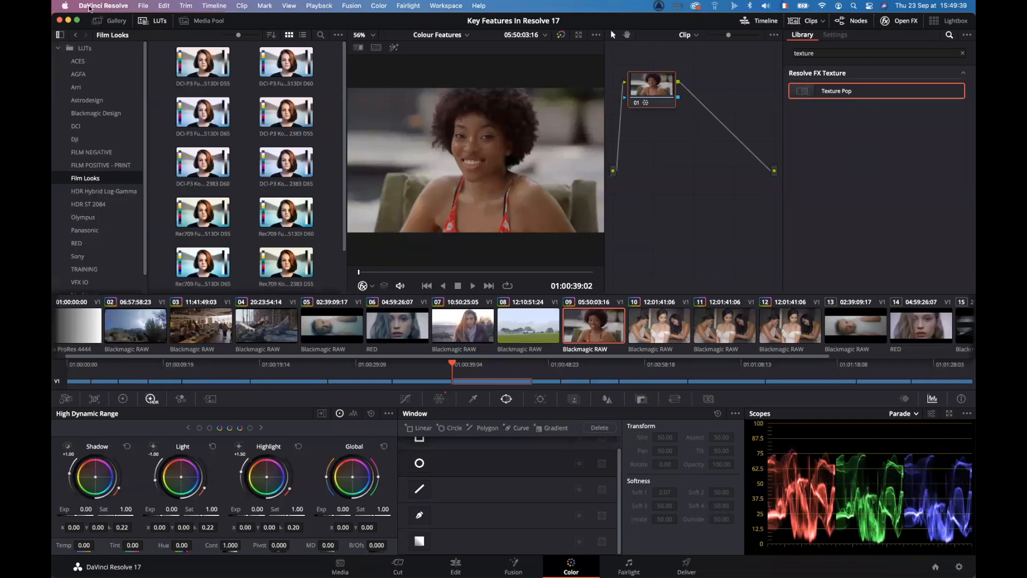
pyautogui.click(102, 5)
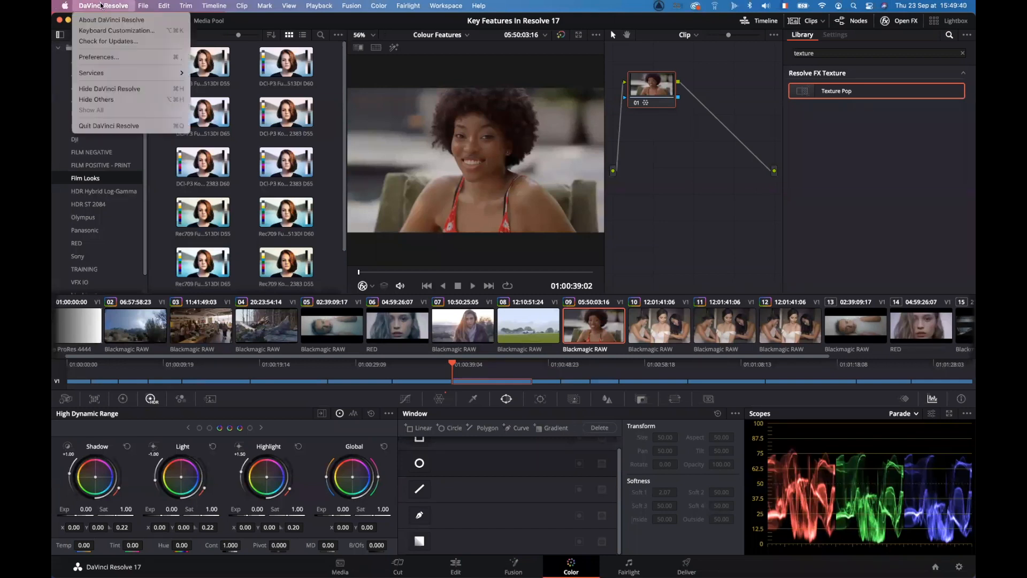
pyautogui.click(109, 57)
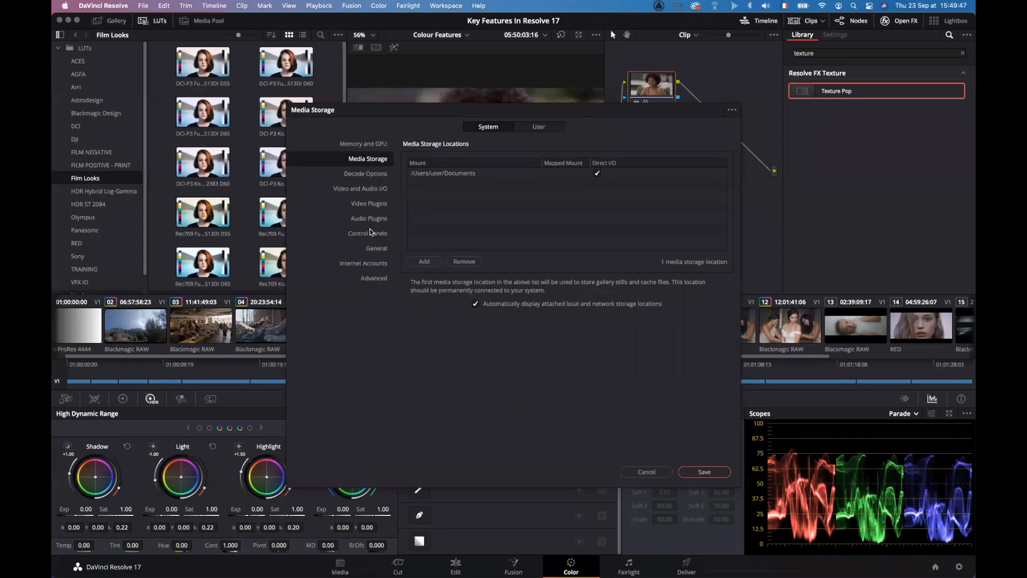
pyautogui.click(376, 249)
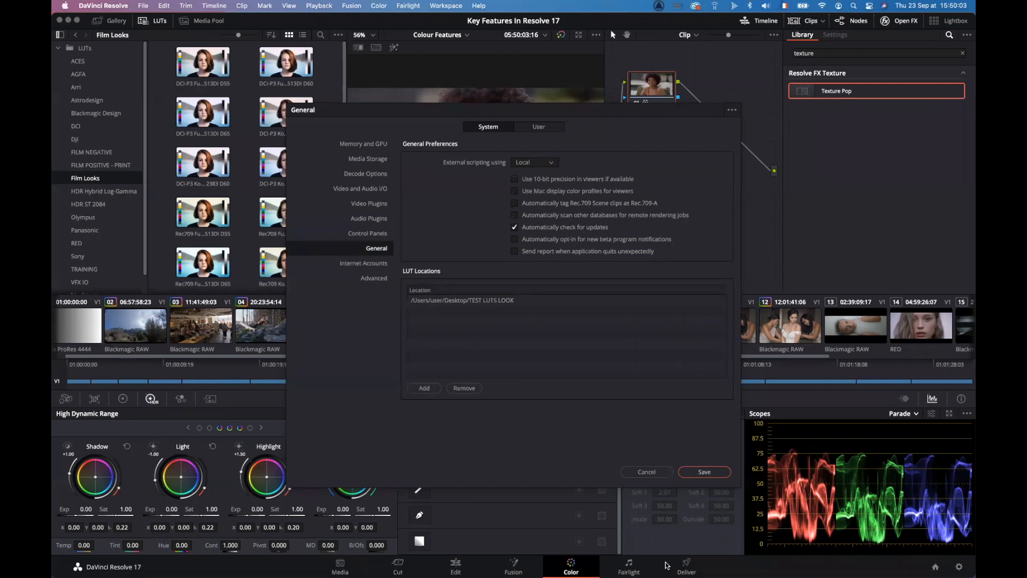
pyautogui.click(647, 471)
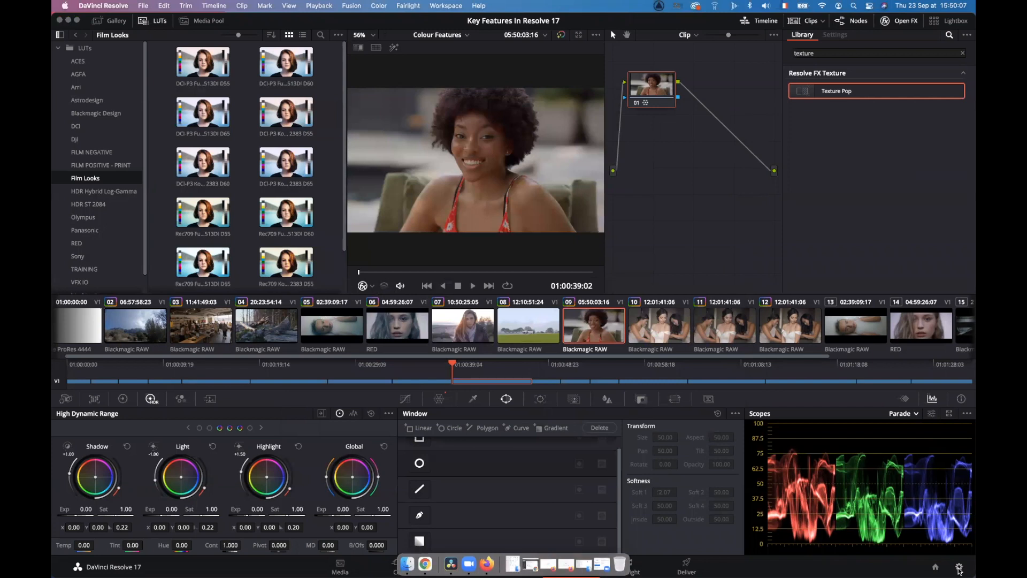
# Step: Review the lookup table options in the project's Color Management settings and close them without saving
pyautogui.click(959, 568)
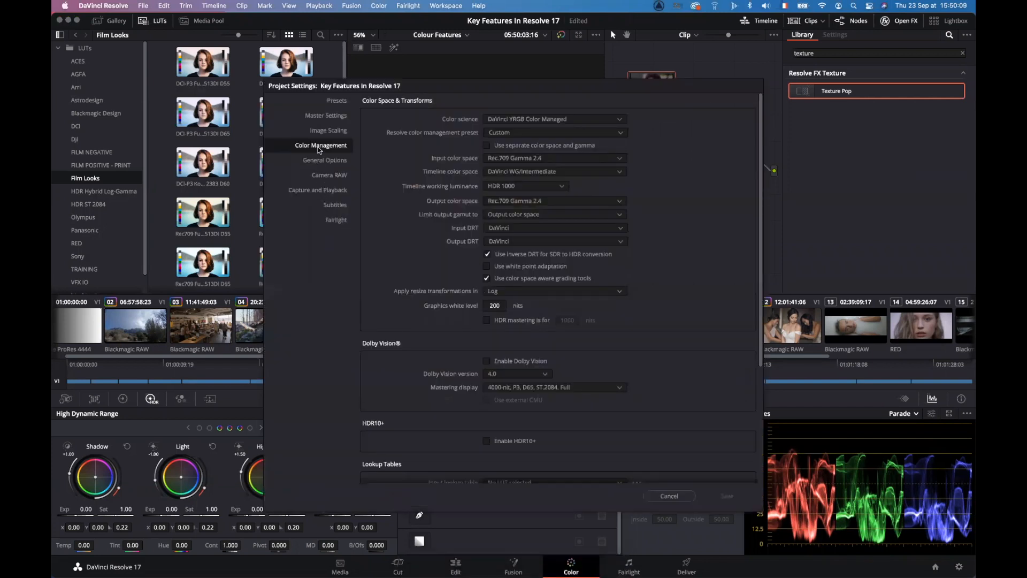
pyautogui.scroll(-5, 484, 324)
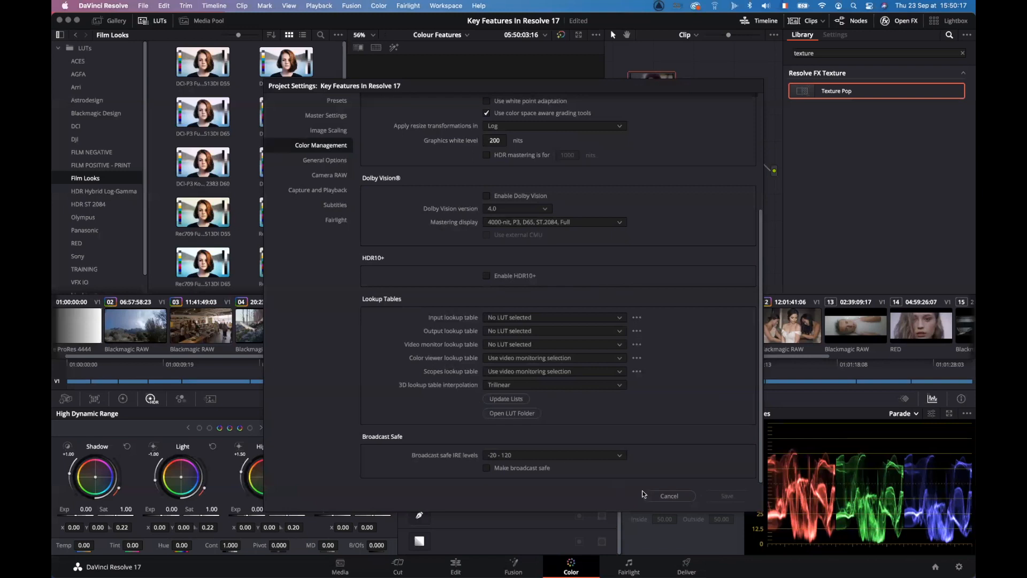
pyautogui.click(680, 497)
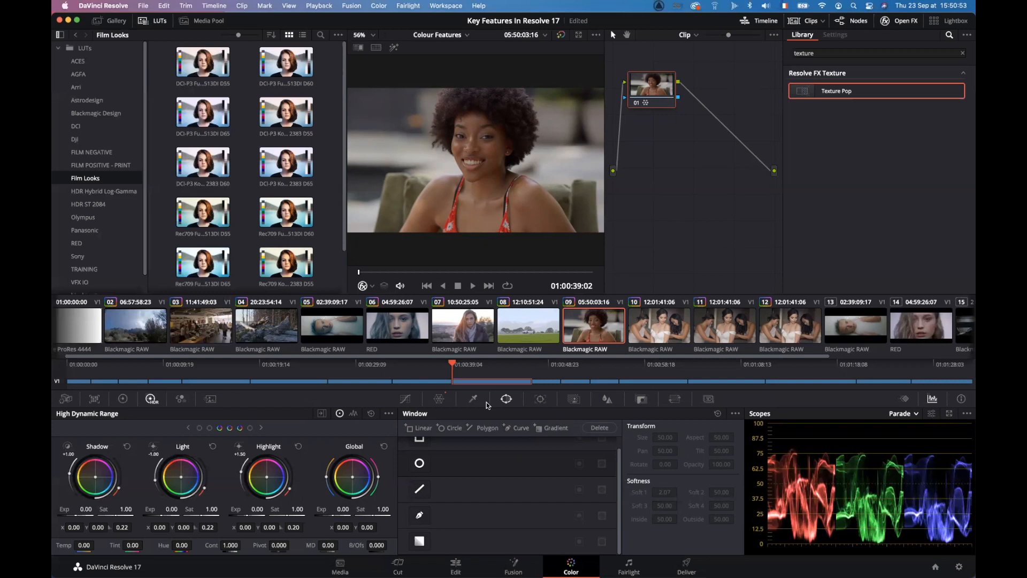
# Step: Switch to the Edit page and open the Portrait timeline
pyautogui.click(456, 566)
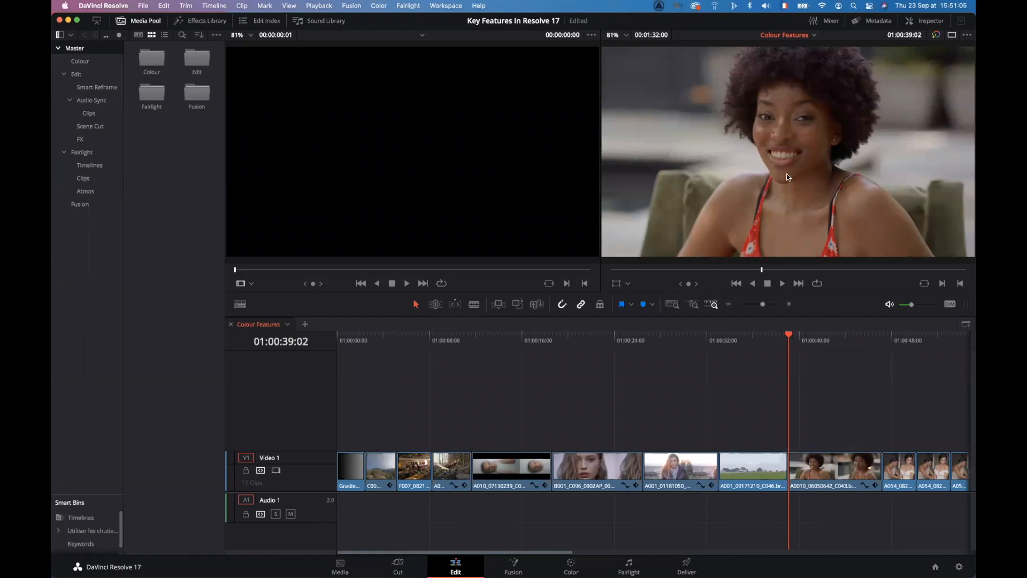
pyautogui.click(806, 36)
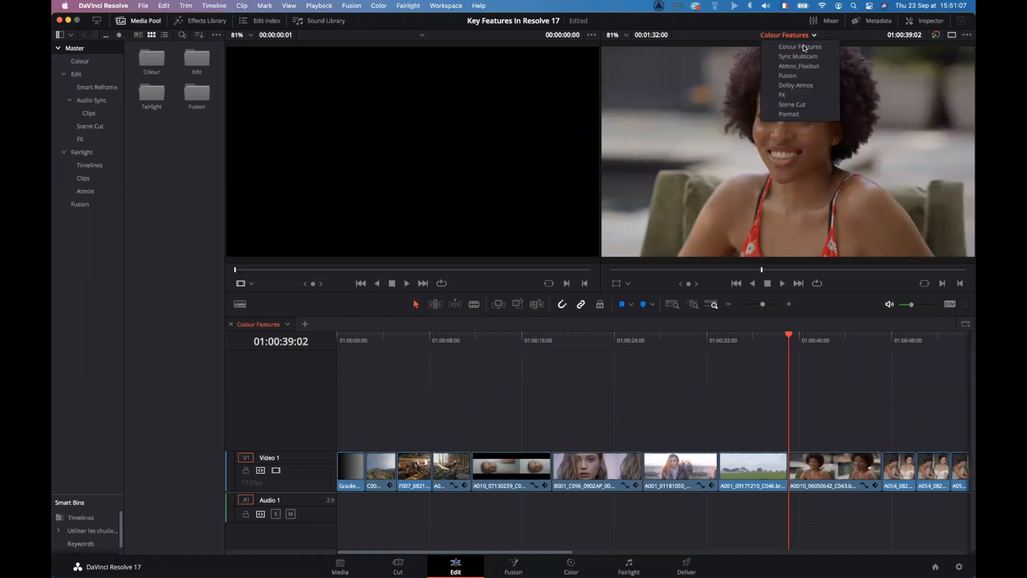
pyautogui.click(739, 43)
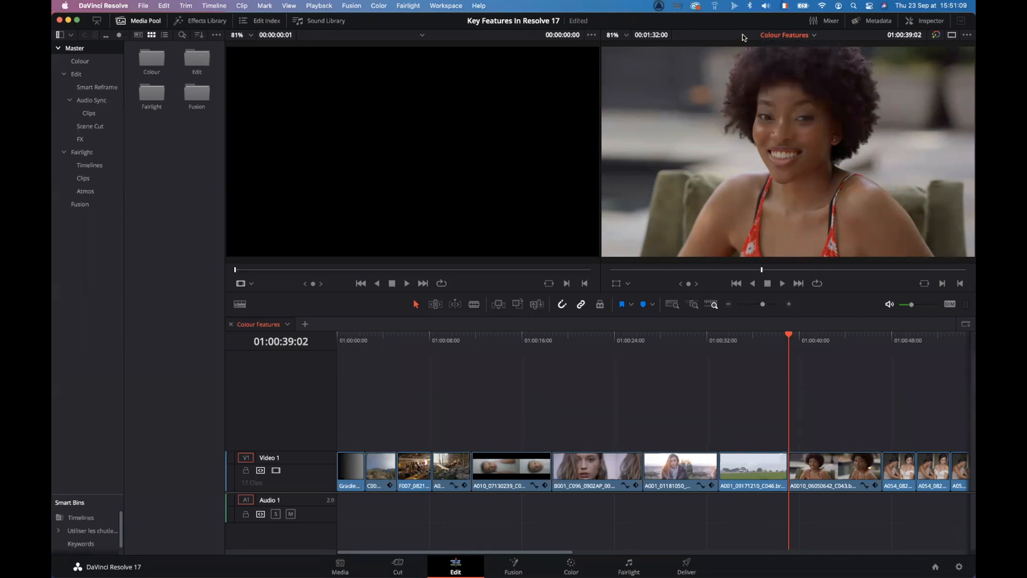
pyautogui.click(814, 36)
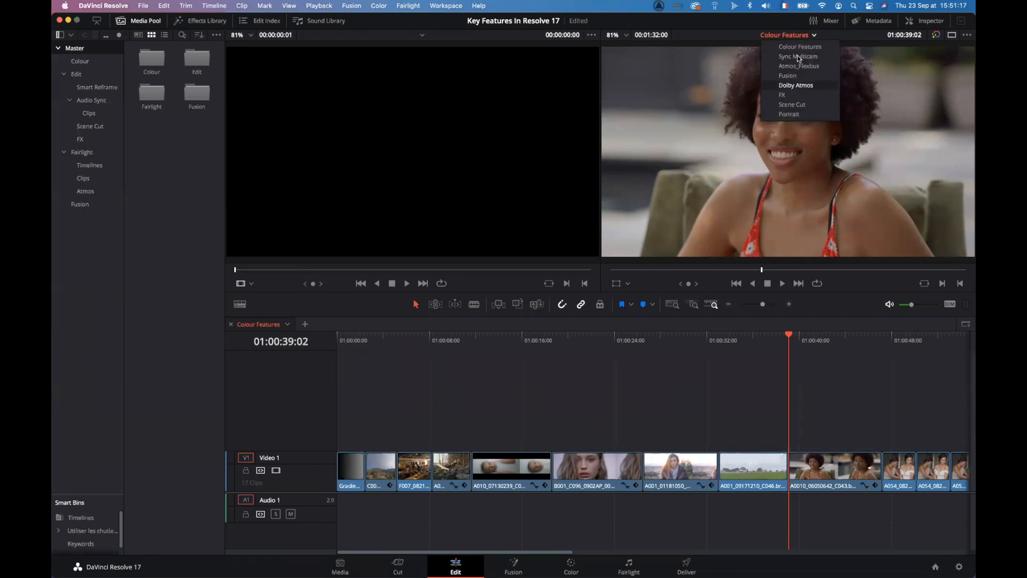
pyautogui.click(794, 113)
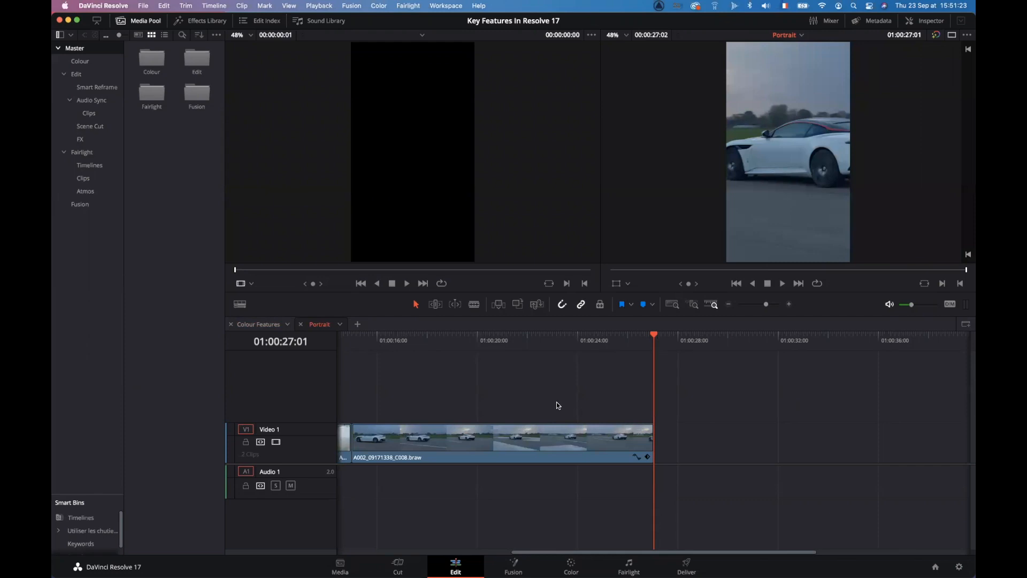
# Step: Scrub through the first clip of the Portrait timeline to check its framing, ending at the timeline's start
pyautogui.hscroll(-10, 556, 404)
pyautogui.click(490, 347)
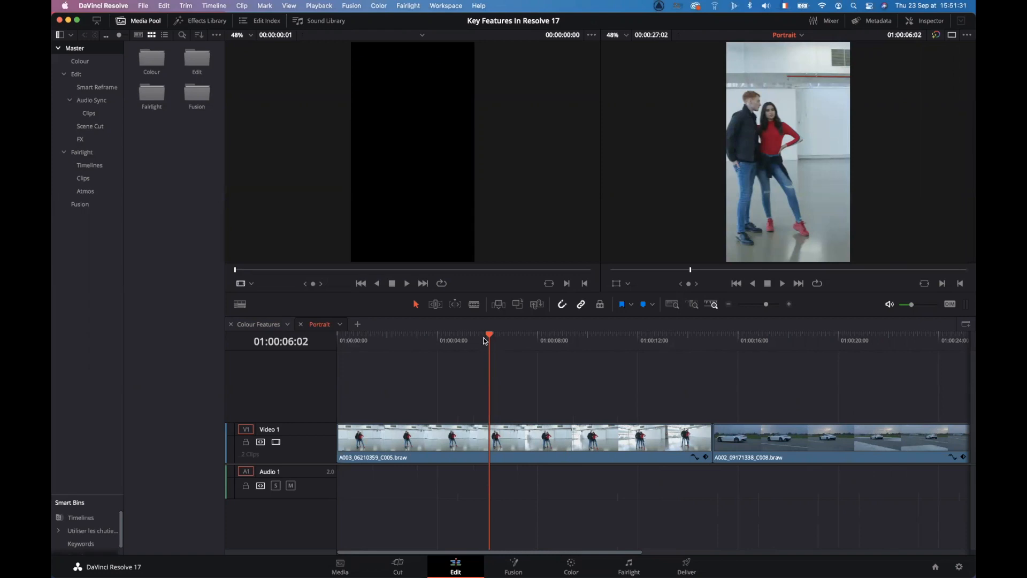
pyautogui.moveTo(490, 348)
pyautogui.mouseDown()
pyautogui.moveTo(364, 337)
pyautogui.moveTo(491, 336)
pyautogui.mouseUp()
pyautogui.moveTo(556, 336); pyautogui.dragTo(267, 335)
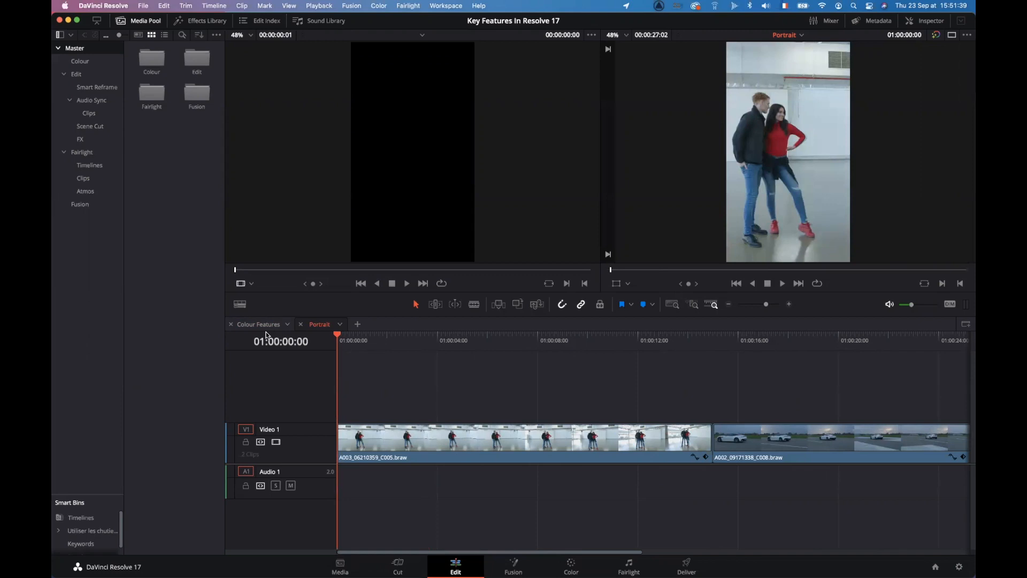
# Step: Hide the Media Pool and show the Inspector at full height for the first clip
pyautogui.click(134, 22)
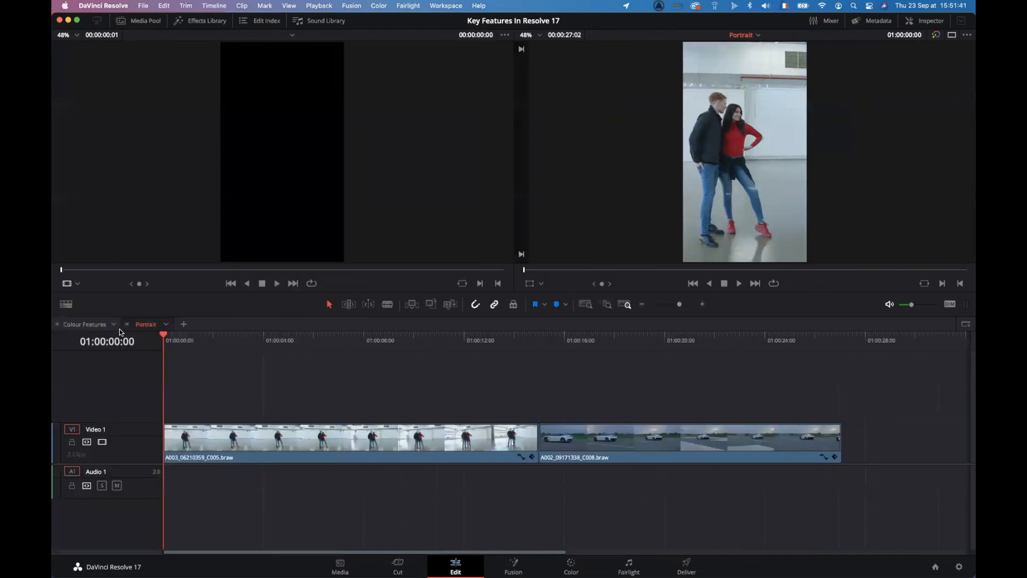
pyautogui.click(930, 21)
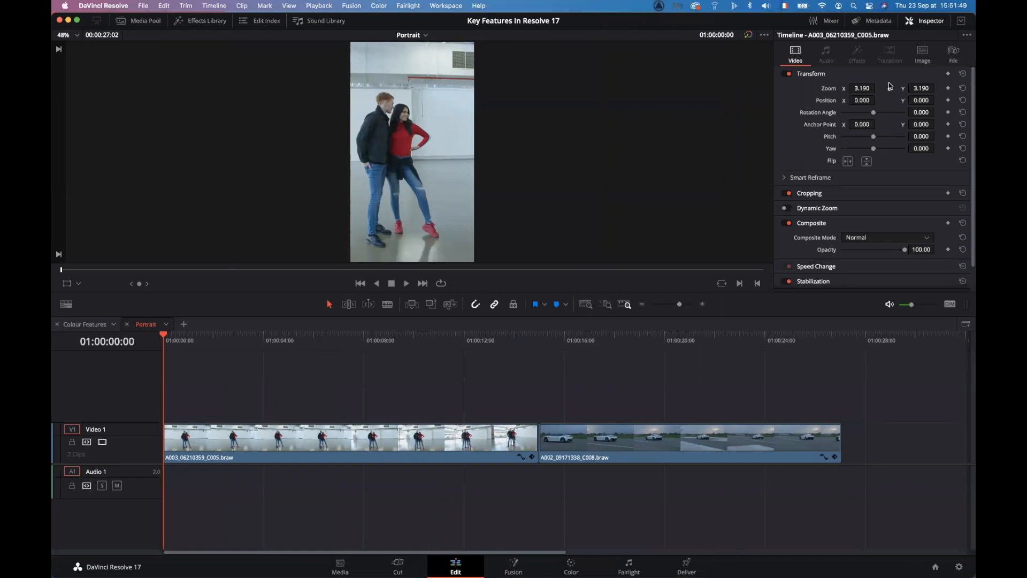
pyautogui.click(961, 22)
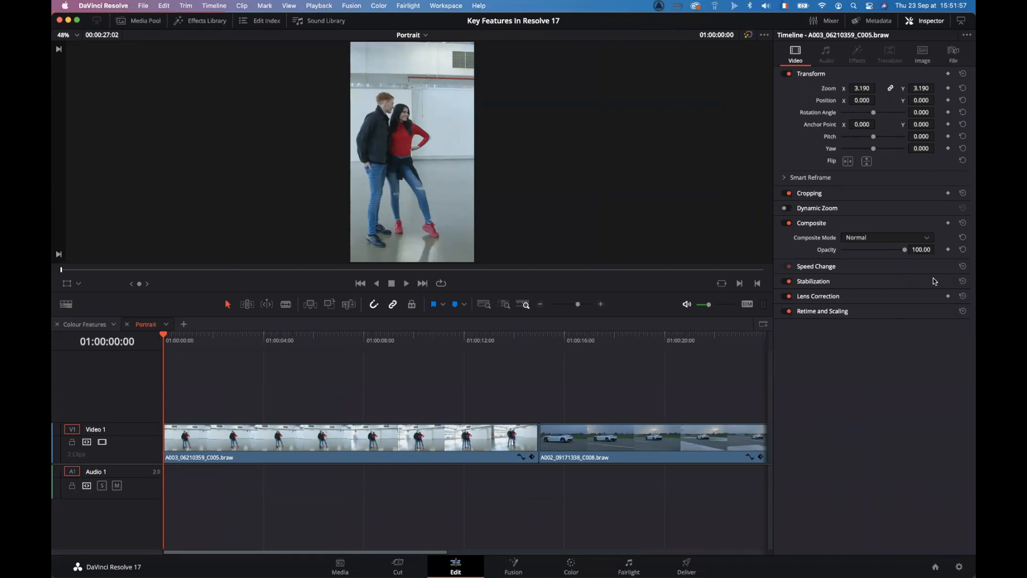
# Step: Apply Smart Reframe to the first clip with the object of interest set to Auto
pyautogui.click(783, 178)
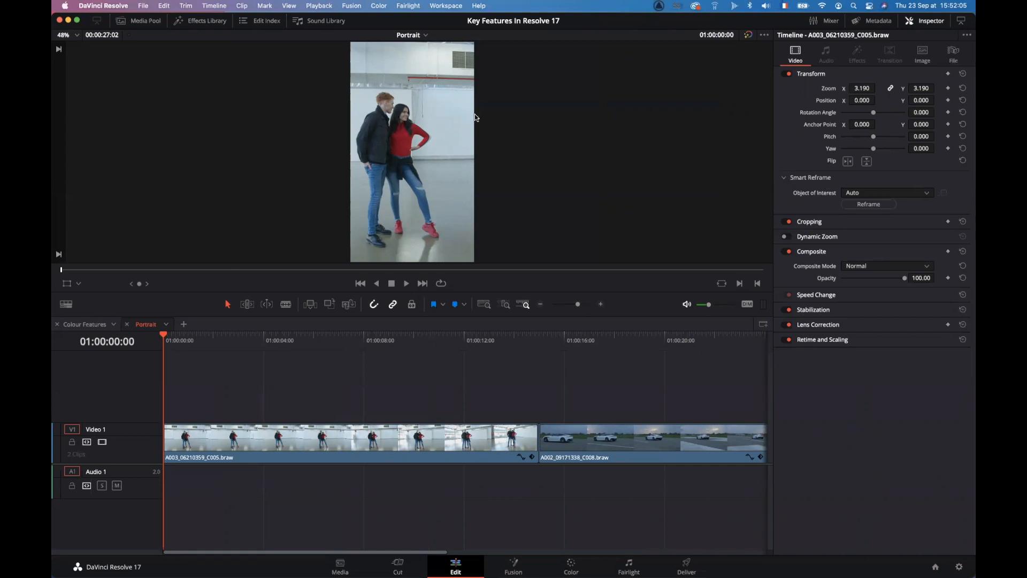
pyautogui.click(874, 206)
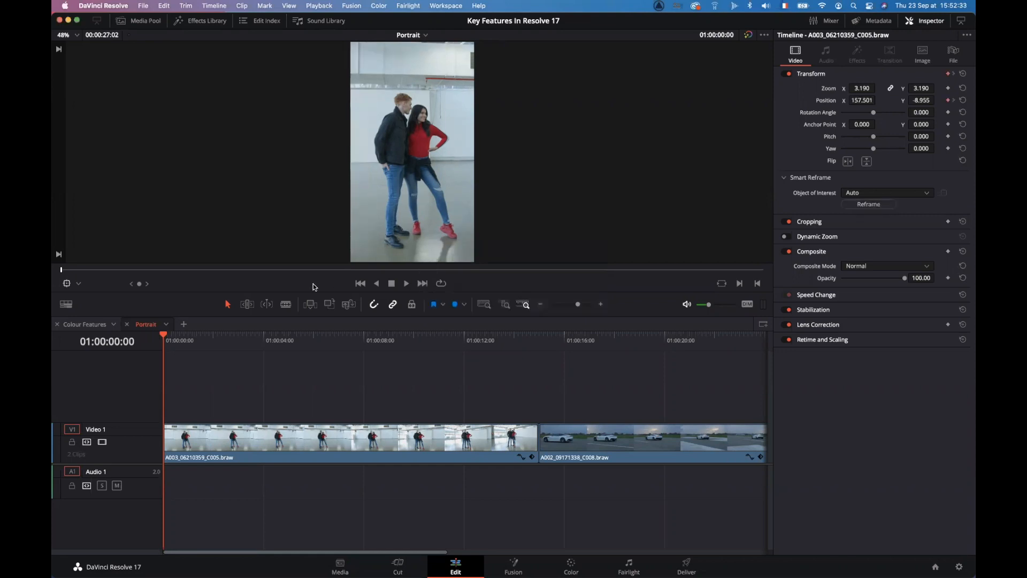
# Step: Play back the reframed clip of the couple, and move the playhead to 01:00:17:05 on the car clip
pyautogui.press('space')
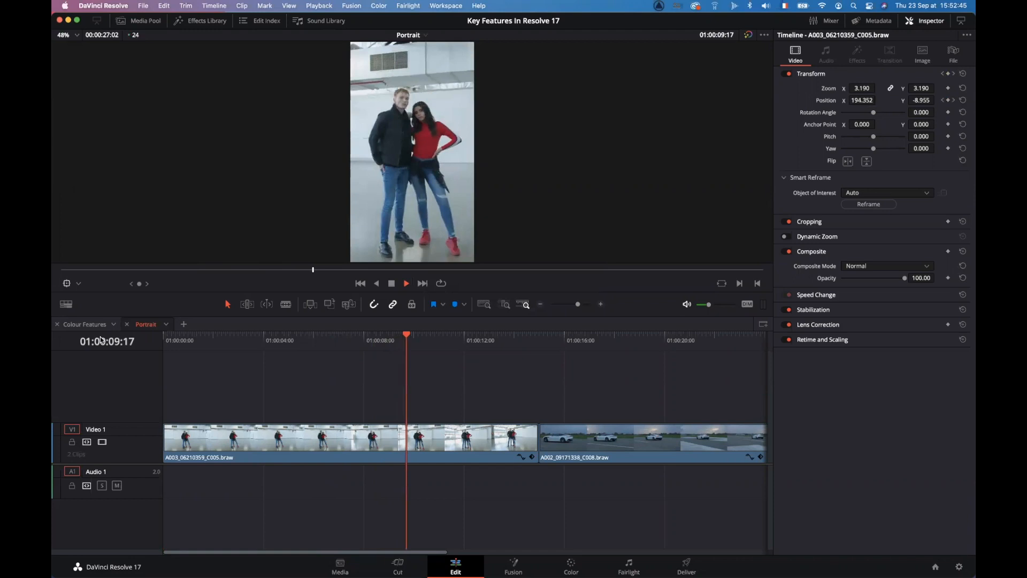
pyautogui.press('space')
pyautogui.moveTo(469, 337); pyautogui.dragTo(596, 341)
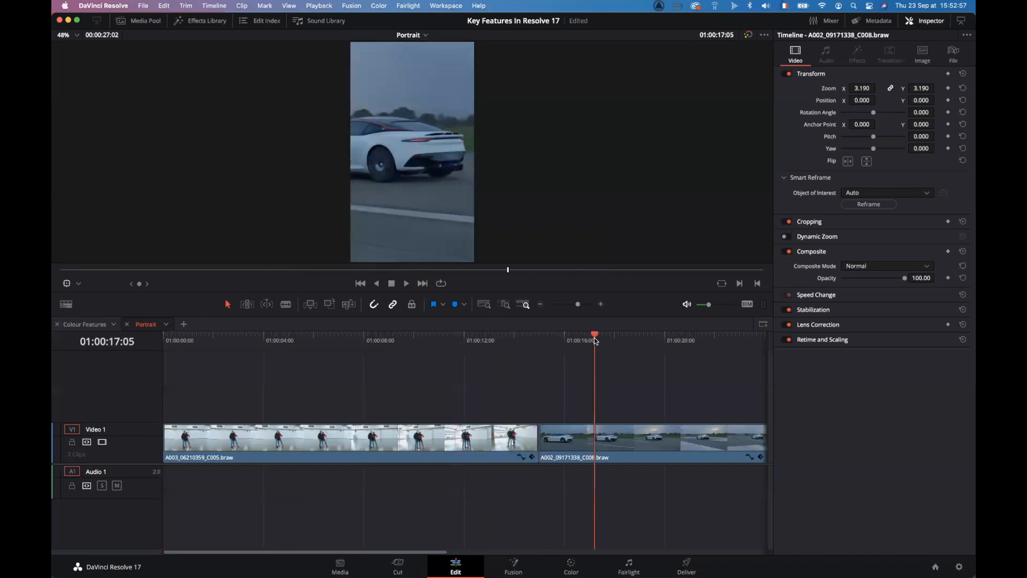
# Step: Apply Smart Reframe to the car clip with a Reference Point box around the car's rear lights as the object of interest
pyautogui.hscroll(5, 621, 365)
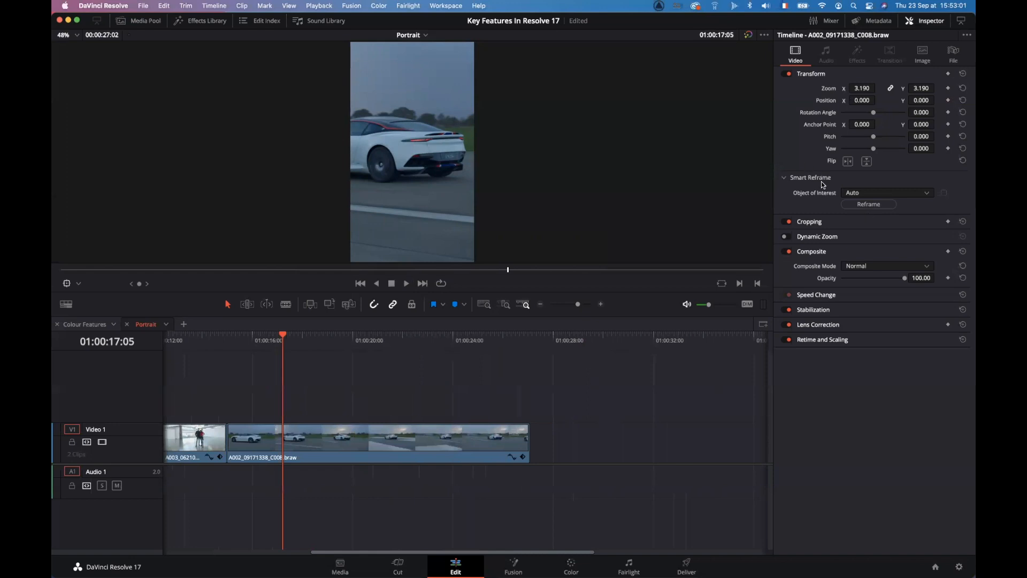
pyautogui.click(484, 434)
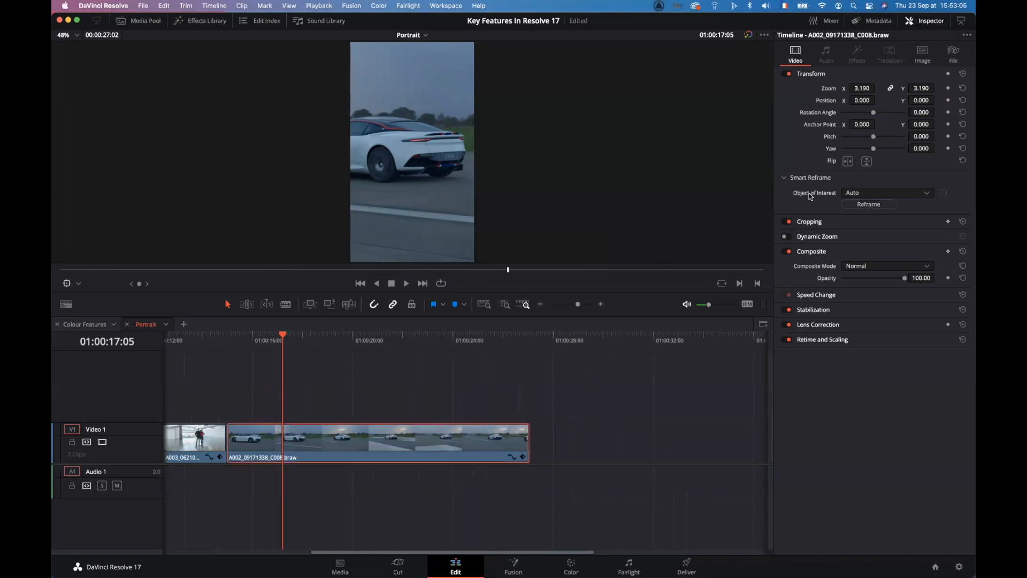
pyautogui.click(881, 194)
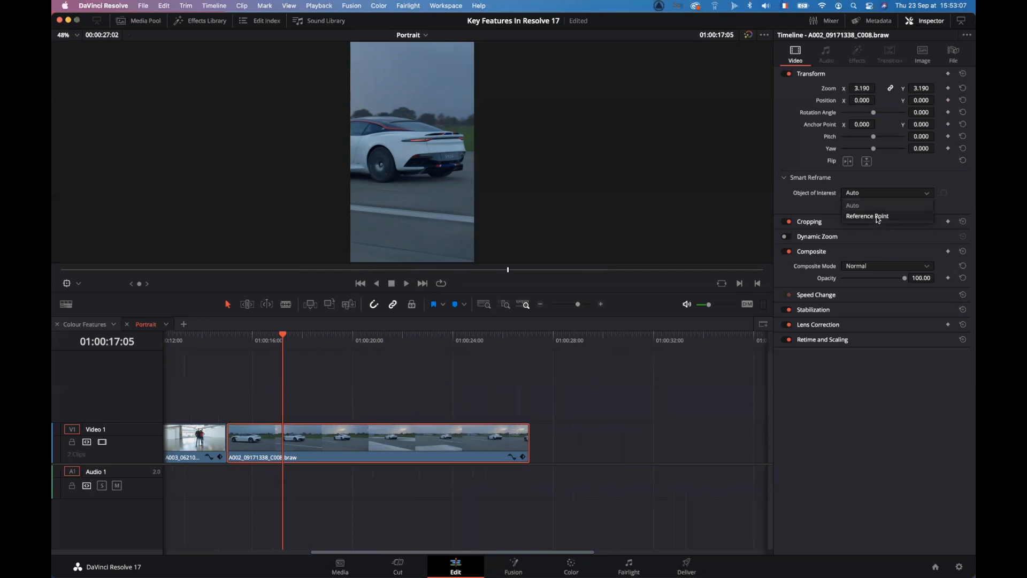
pyautogui.click(877, 217)
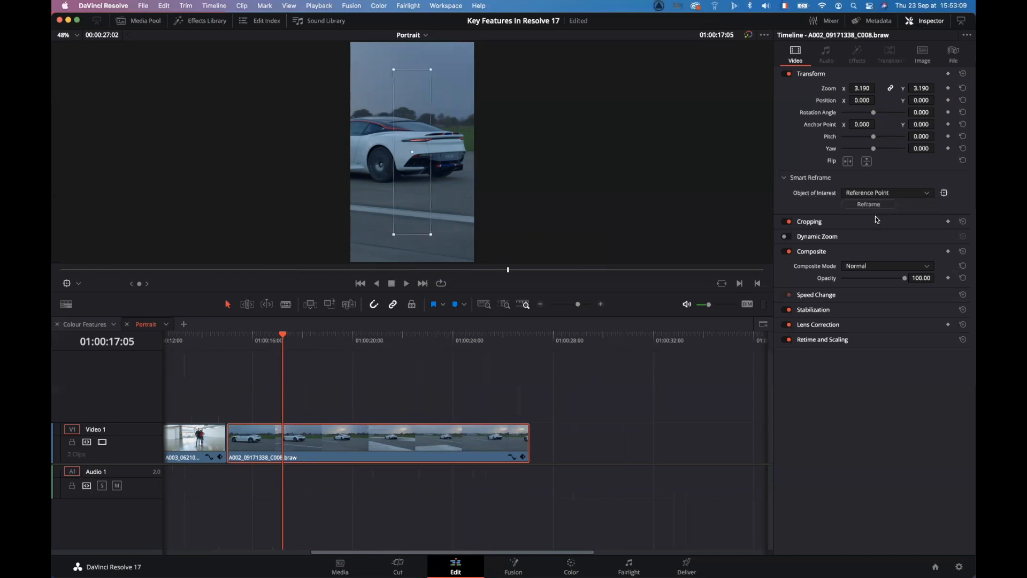
pyautogui.moveTo(393, 68); pyautogui.dragTo(396, 141)
pyautogui.click(865, 205)
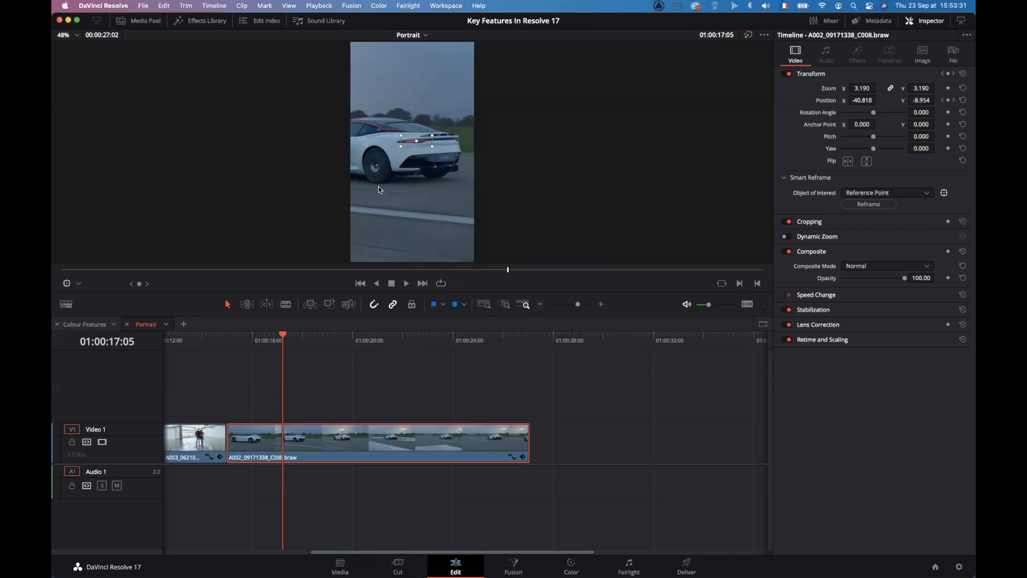
# Step: Play back the reframed car clip from its start to check how the framing follows the car
pyautogui.moveTo(242, 341); pyautogui.dragTo(230, 341)
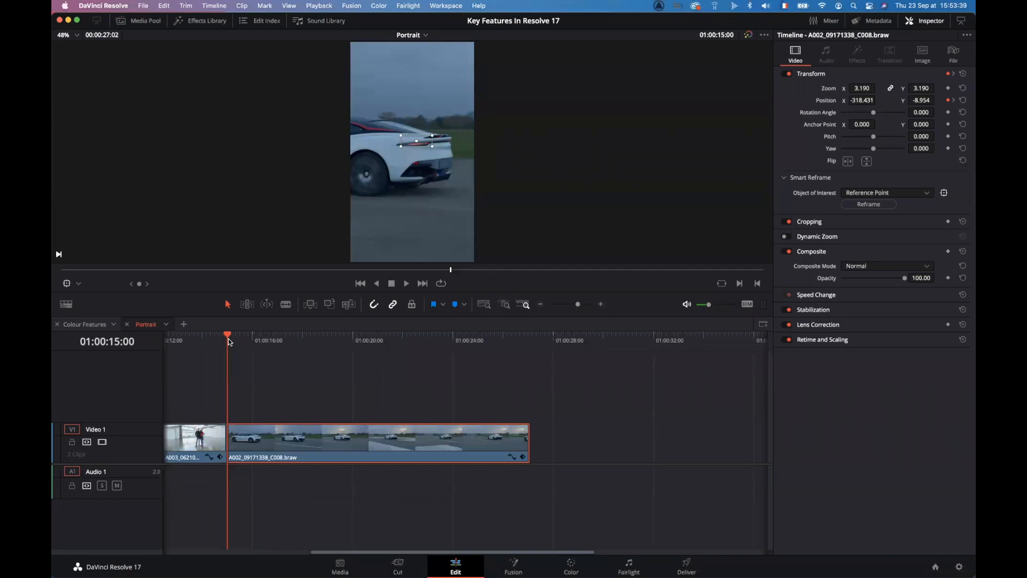
pyautogui.moveTo(228, 339)
pyautogui.mouseDown()
pyautogui.moveTo(256, 340)
pyautogui.moveTo(226, 335)
pyautogui.mouseUp()
pyautogui.press('space')
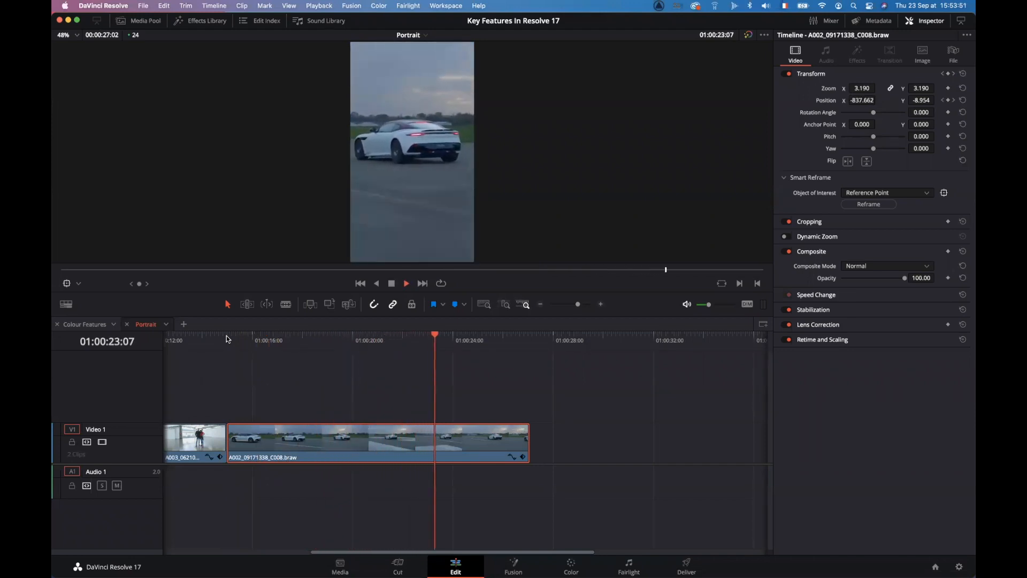
pyautogui.press('space')
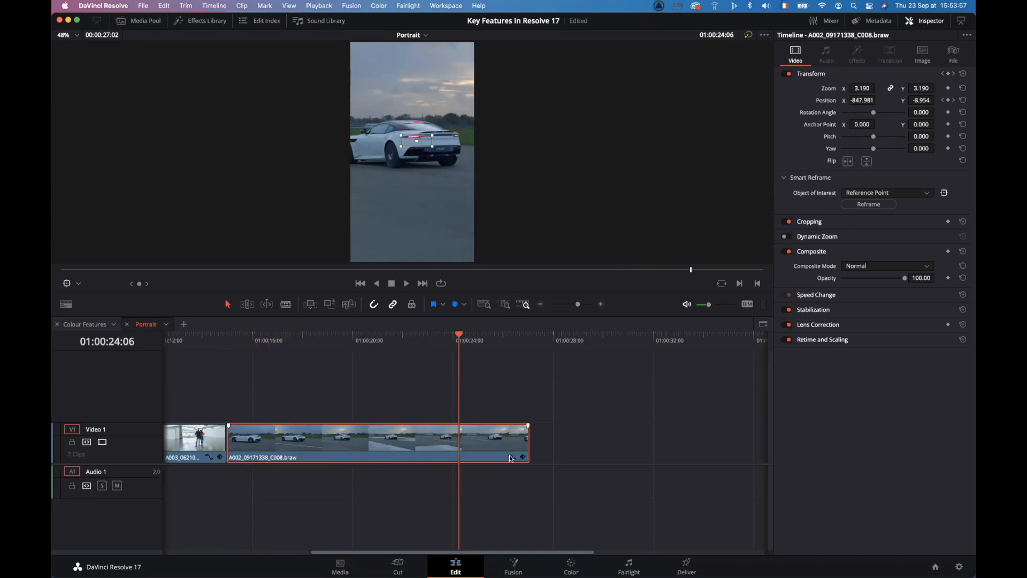
# Step: Examine the car clip's Position X keyframe curve in the timeline, and close the curve view
pyautogui.click(511, 457)
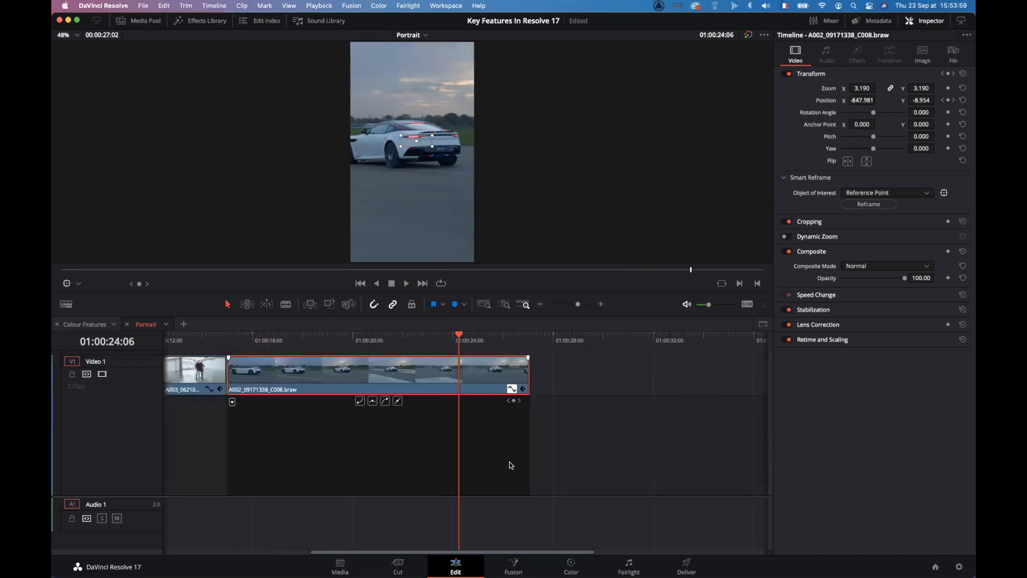
pyautogui.click(235, 404)
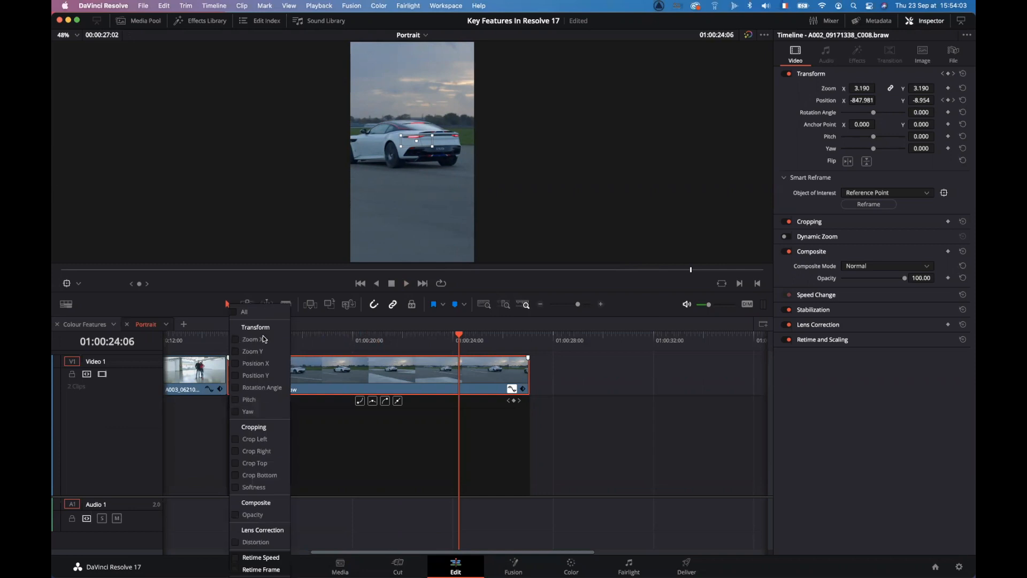
pyautogui.click(238, 364)
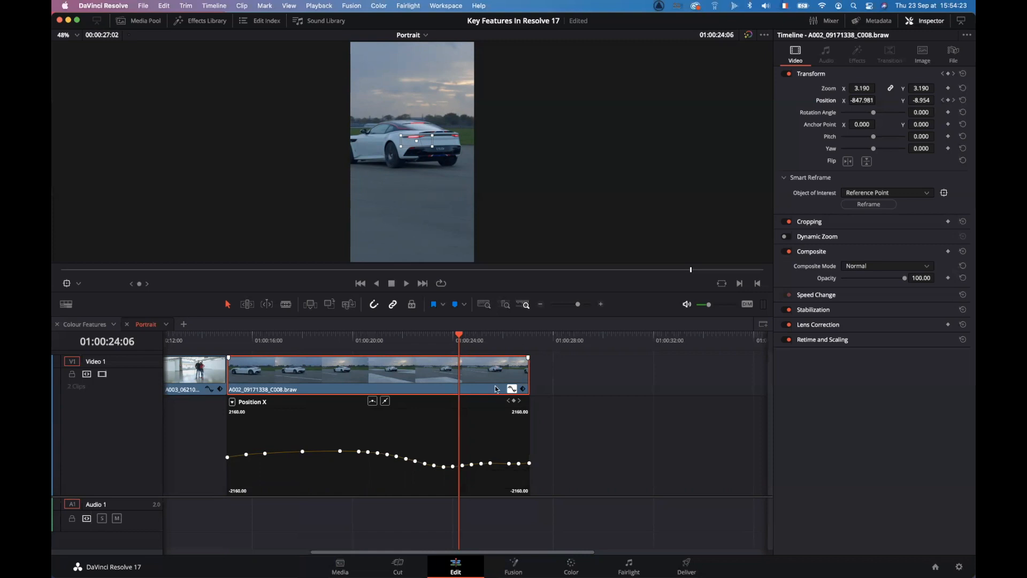
pyautogui.click(512, 389)
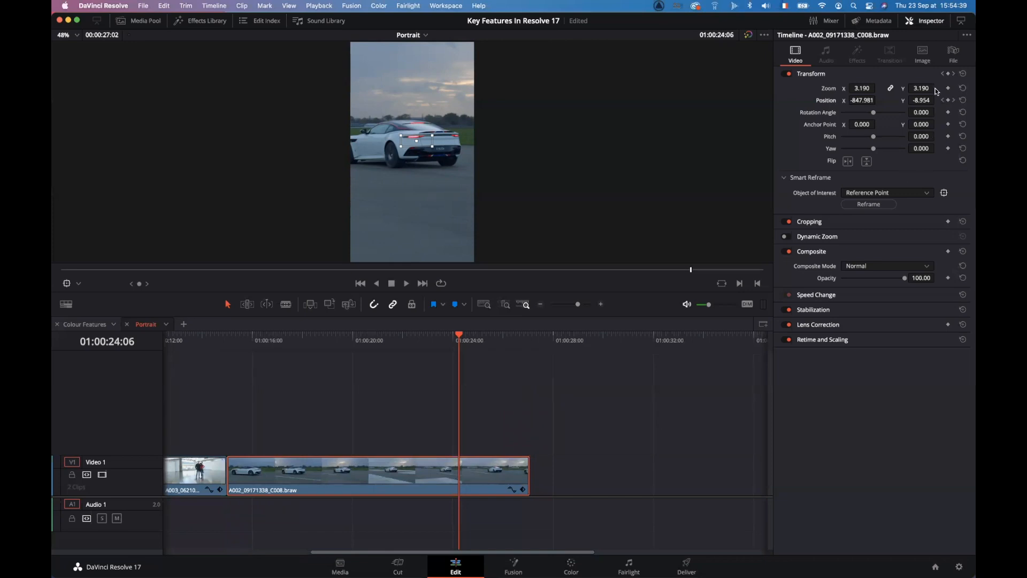
# Step: Hide the Inspector and open the Sync Multicam timeline
pyautogui.click(931, 21)
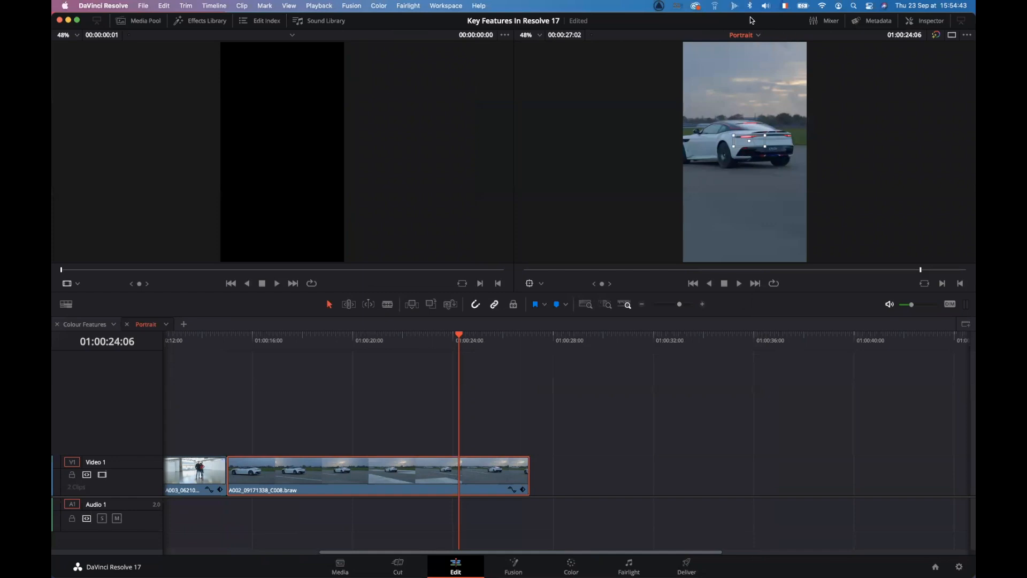
pyautogui.click(758, 36)
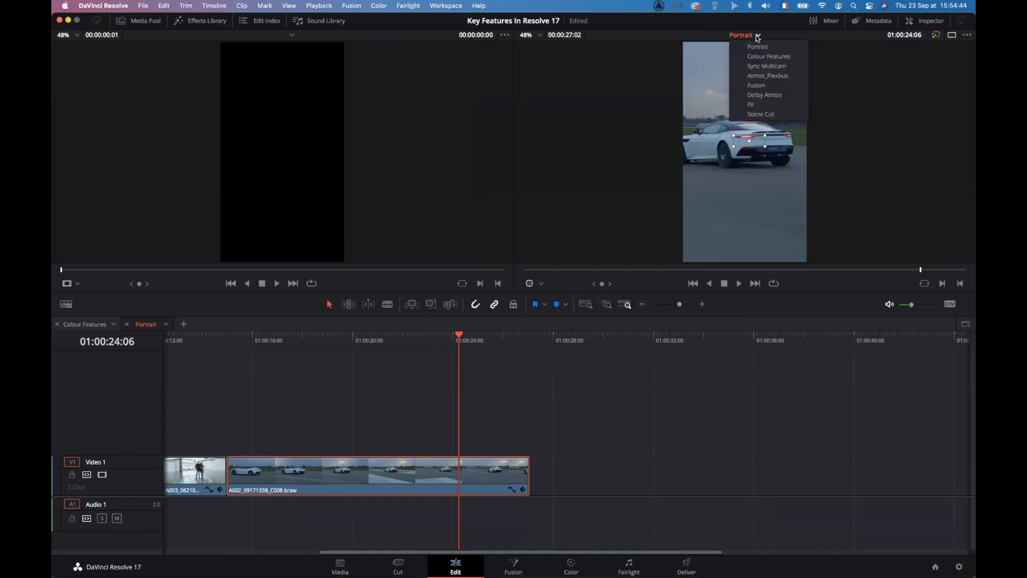
pyautogui.click(760, 65)
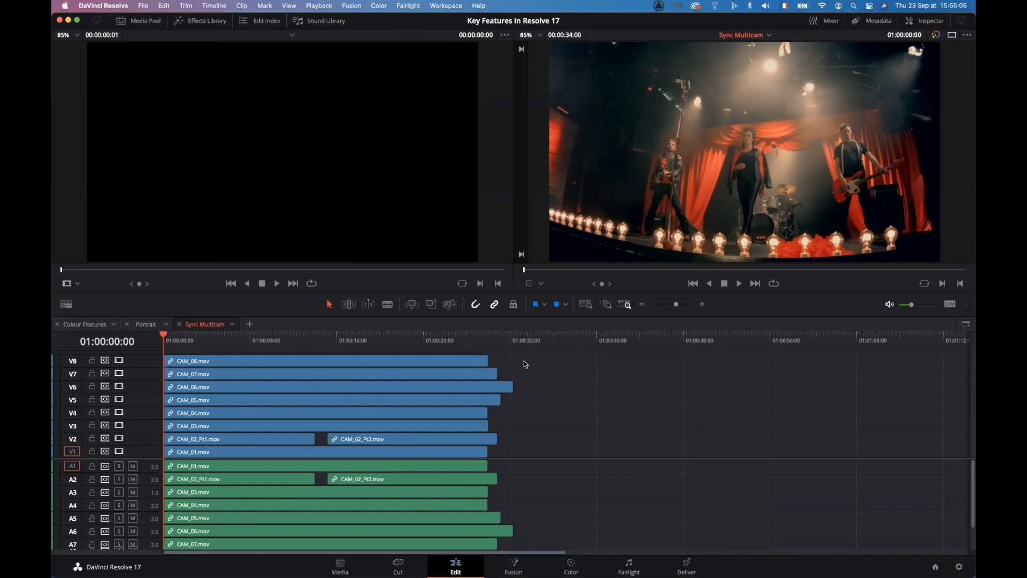
# Step: Select all camera clips in the Sync Multicam timeline and auto-align them based on waveform
pyautogui.moveTo(526, 362); pyautogui.dragTo(433, 530)
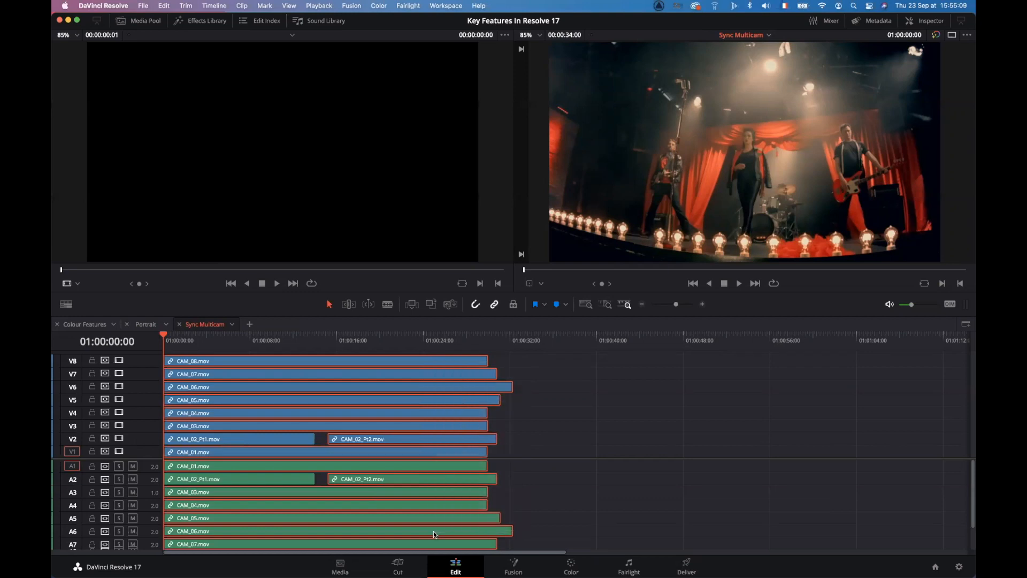
pyautogui.scroll(-2, 433, 531)
pyautogui.click(556, 547)
pyautogui.moveTo(556, 547); pyautogui.dragTo(415, 340)
pyautogui.scroll(2, 384, 460)
pyautogui.rightClick(427, 413)
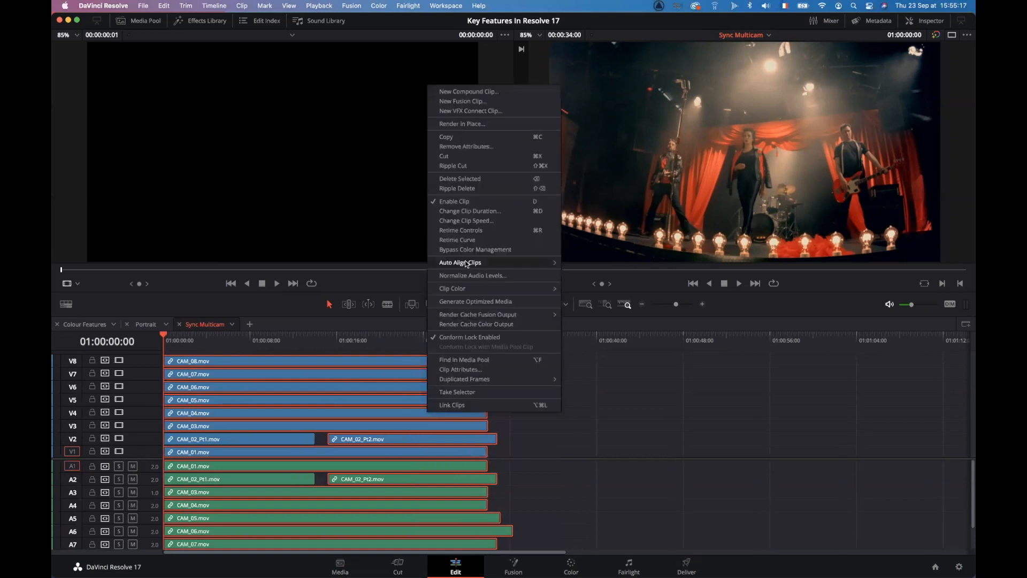
pyautogui.moveTo(466, 263)
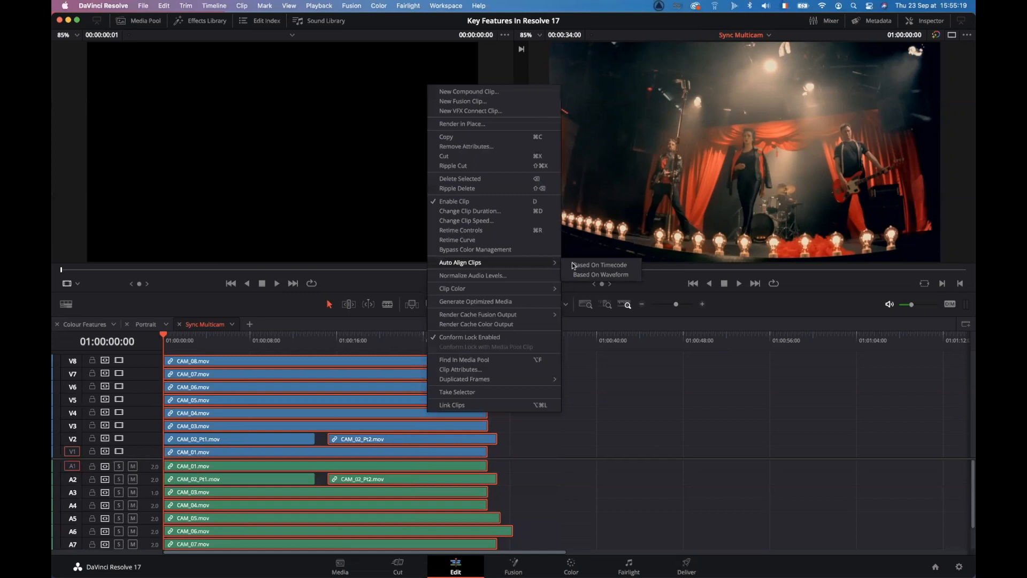
pyautogui.click(609, 277)
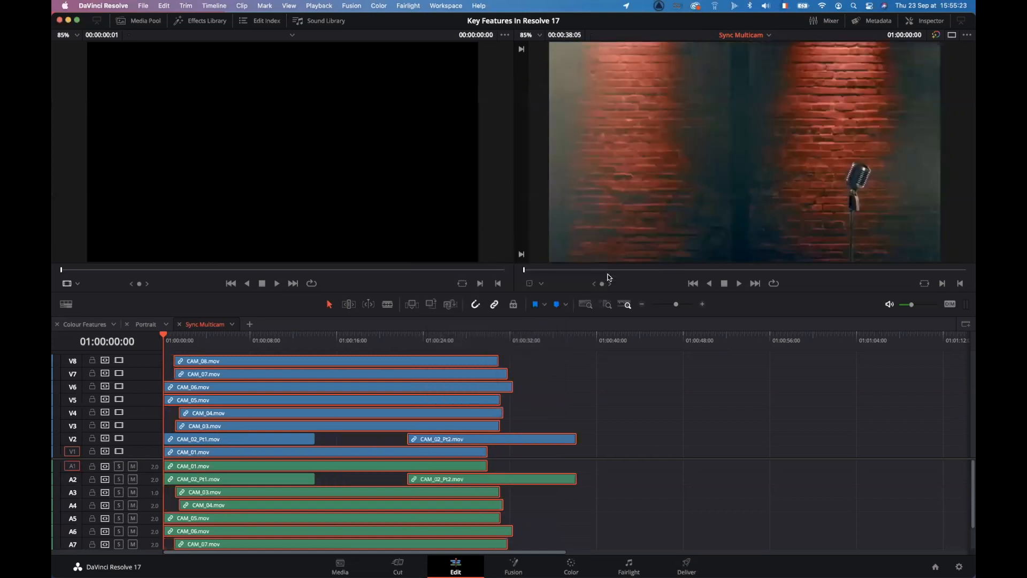
# Step: Auto-align only the CAM_03 and CAM_02_Pt1 clips based on waveform, and clear the selection
pyautogui.click(577, 422)
pyautogui.click(294, 426)
pyautogui.keyDown('super'); pyautogui.click(294, 439); pyautogui.keyUp('super')
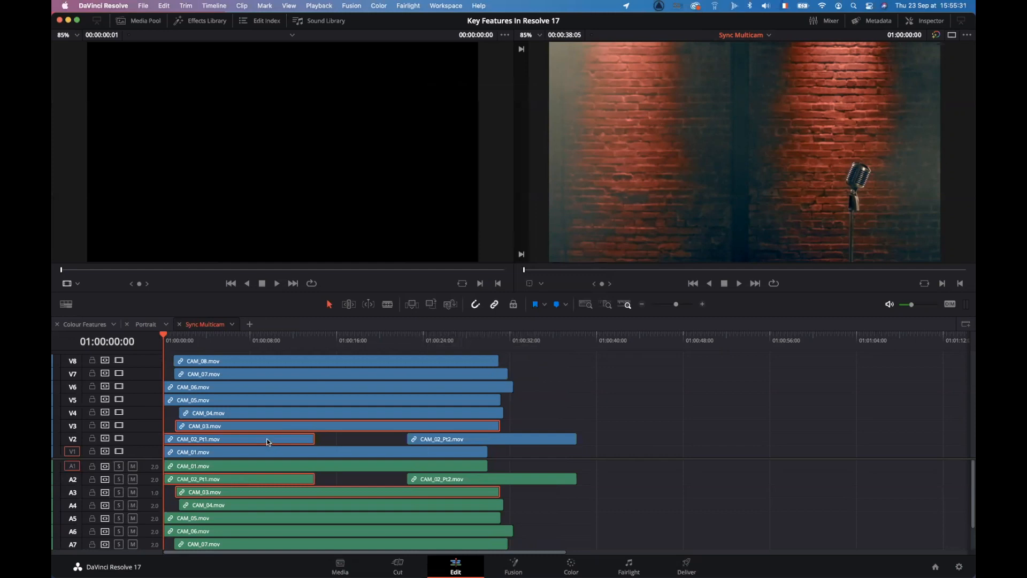
pyautogui.rightClick(270, 441)
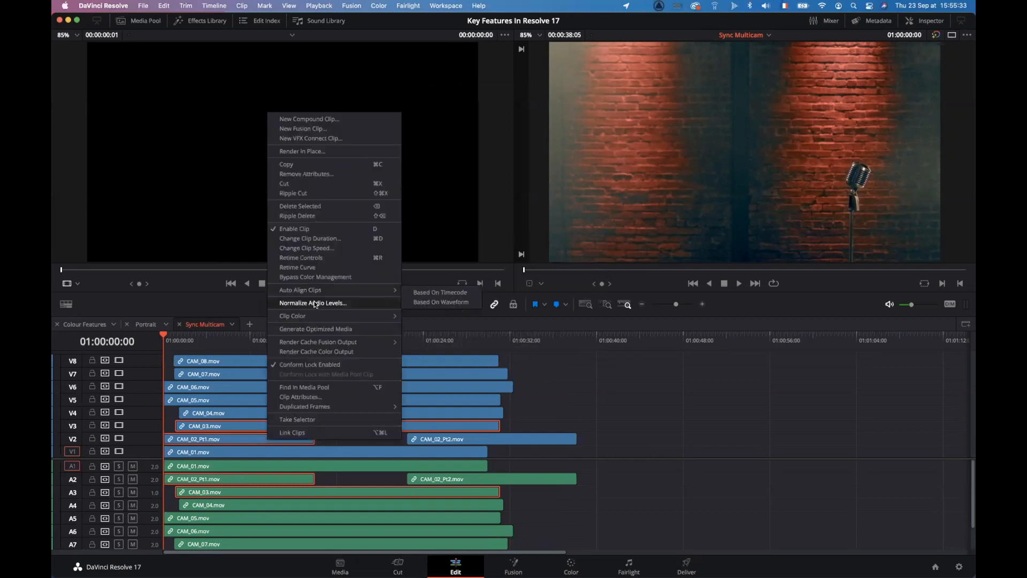
pyautogui.click(427, 303)
pyautogui.click(569, 372)
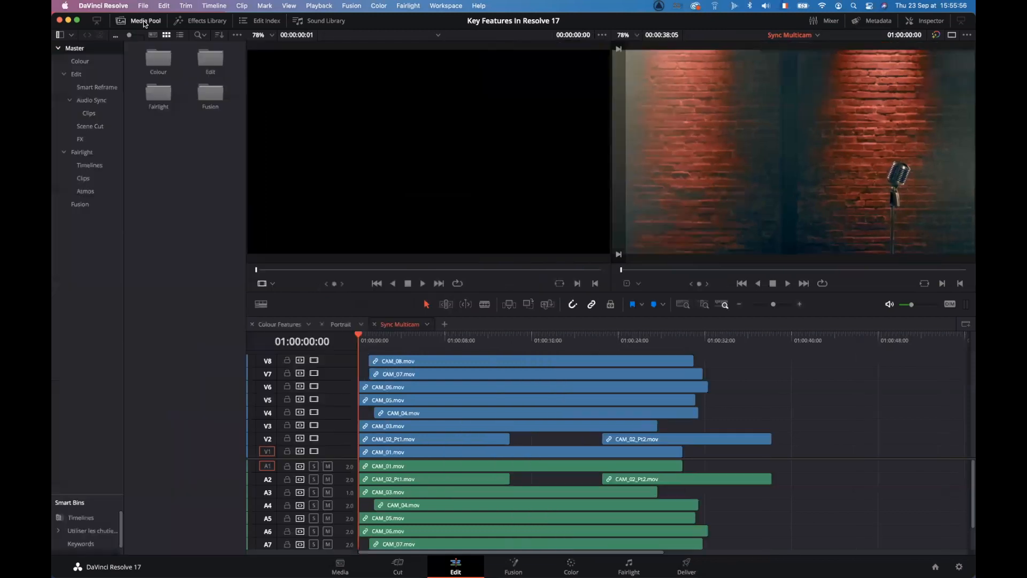
# Step: Show the Media Pool and convert the Sync Multicam timeline in the Audio Sync bin to a multicam clip
pyautogui.click(145, 22)
pyautogui.click(91, 101)
pyautogui.click(214, 57)
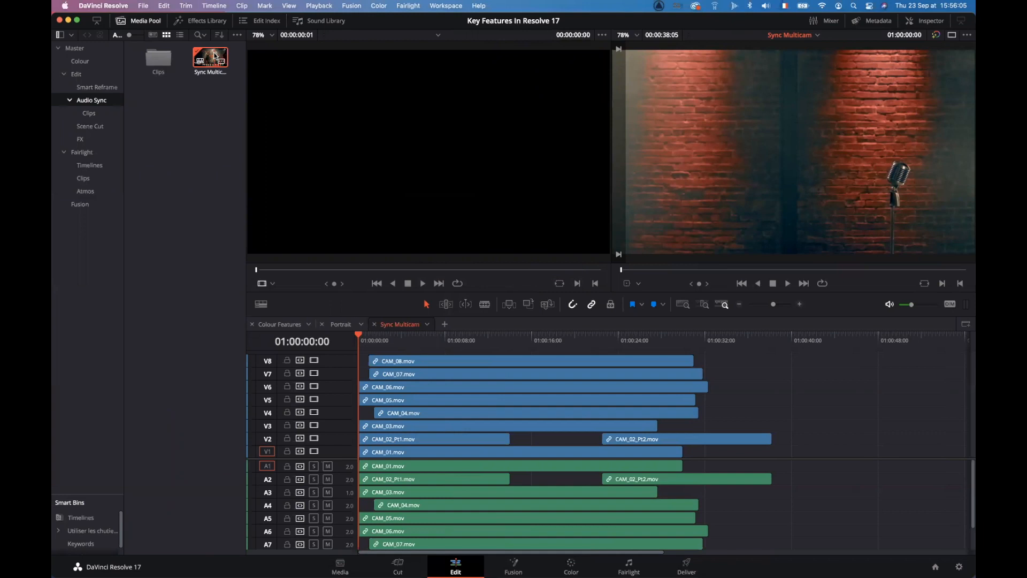
pyautogui.rightClick(215, 55)
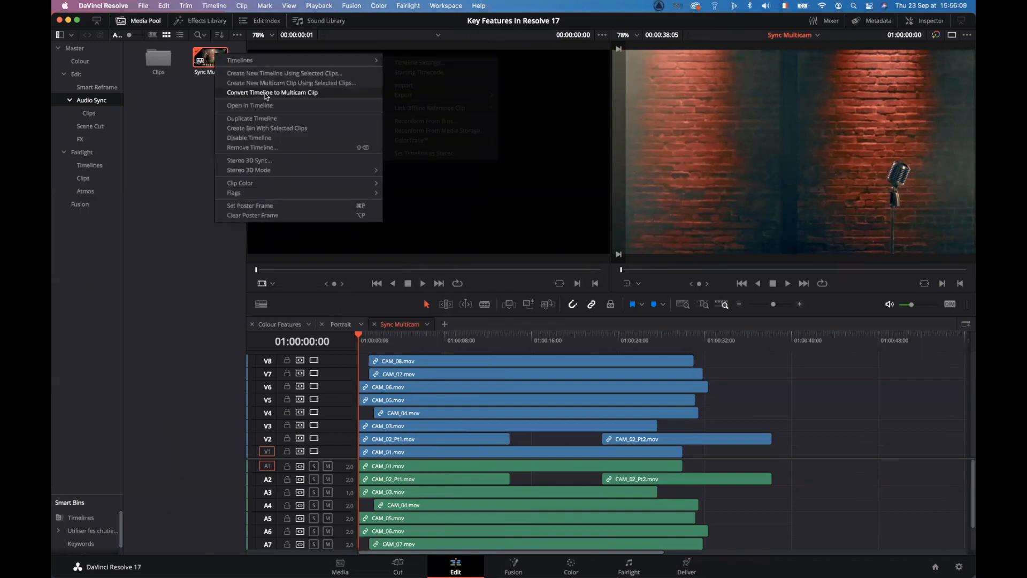
pyautogui.click(291, 92)
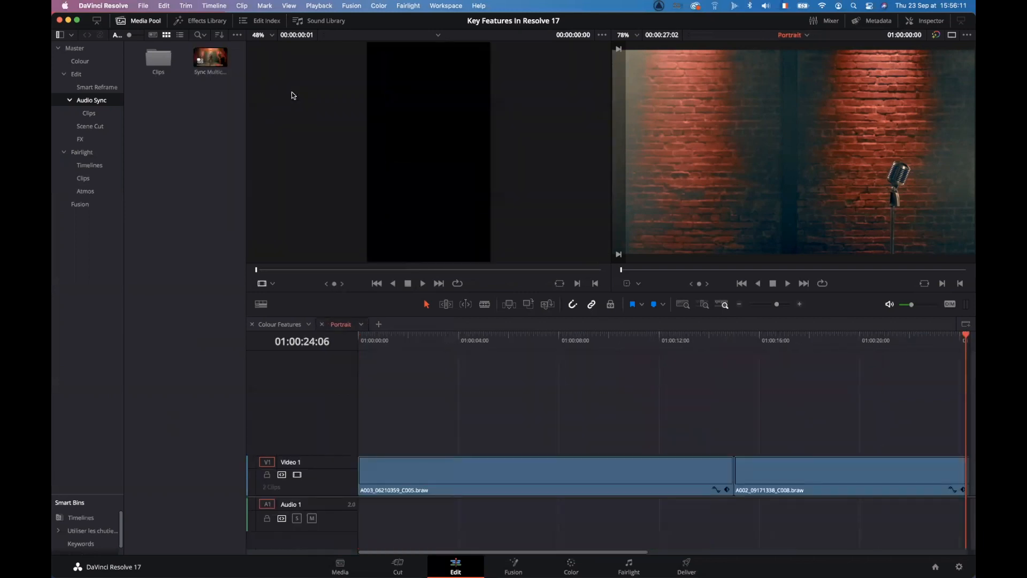
# Step: Create a new empty timeline named MONTAGE MULTICAM in the Audio Sync bin
pyautogui.rightClick(196, 105)
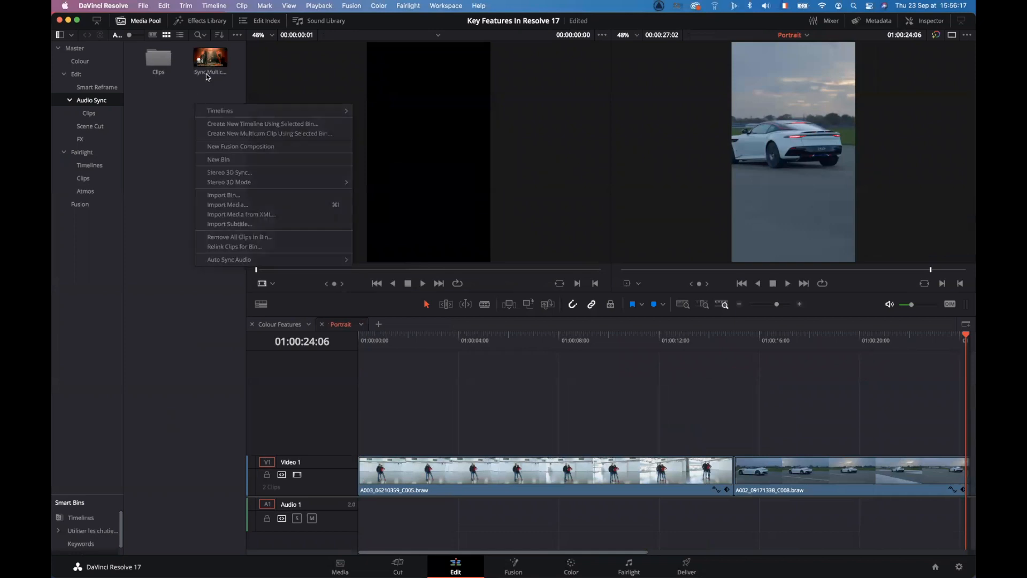
pyautogui.click(206, 72)
pyautogui.rightClick(195, 110)
pyautogui.moveTo(230, 114)
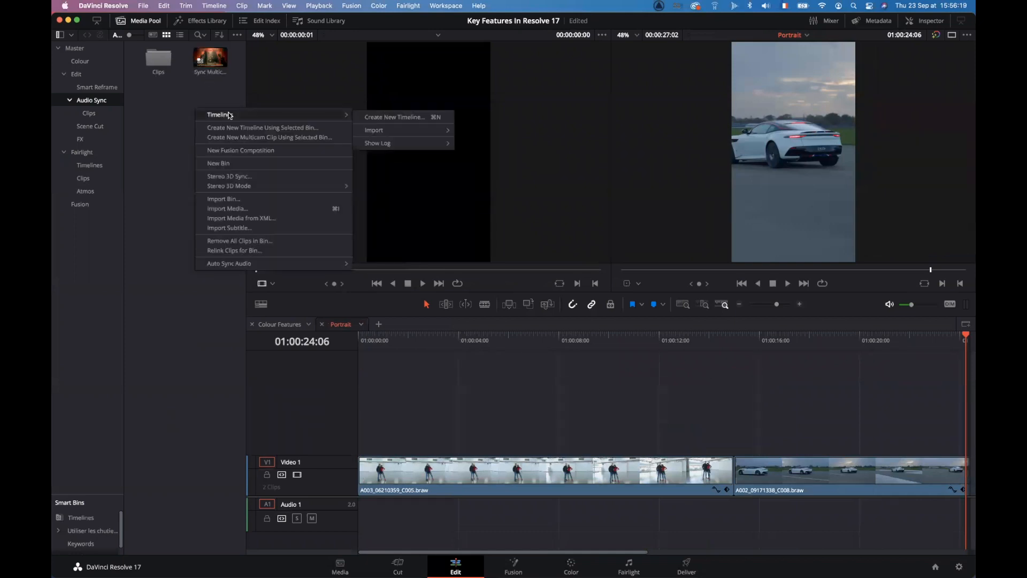
pyautogui.click(388, 117)
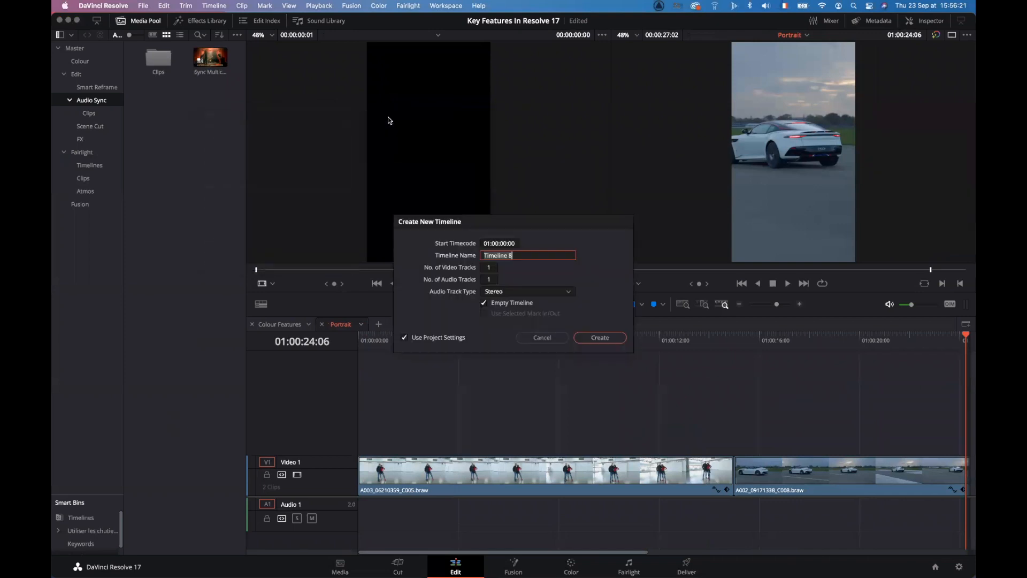
pyautogui.write('MONTAGE MULTICAM')
pyautogui.press('Return')
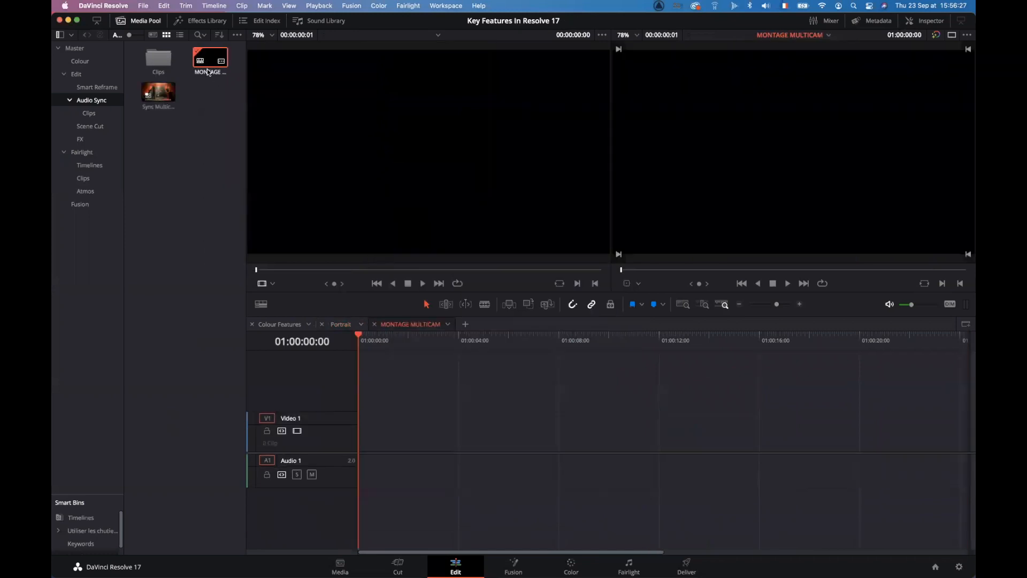
# Step: Add the Sync Multicam clip at the start of the new timeline, and move the playhead to 01:00:19:11
pyautogui.moveTo(283, 163); pyautogui.dragTo(369, 435)
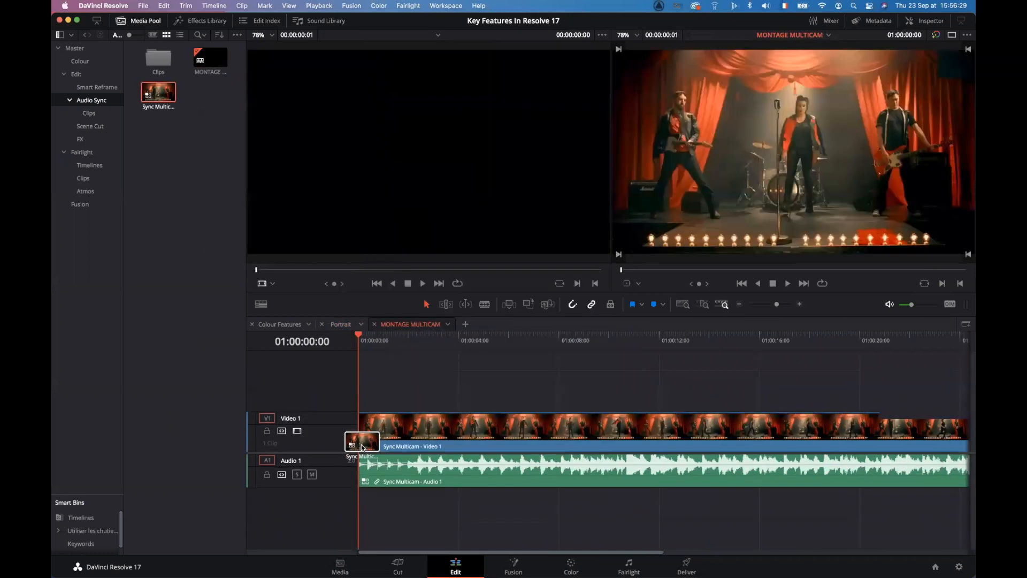
pyautogui.moveTo(649, 336)
pyautogui.mouseDown()
pyautogui.moveTo(688, 341)
pyautogui.moveTo(640, 342)
pyautogui.mouseUp()
pyautogui.press('super+minus')
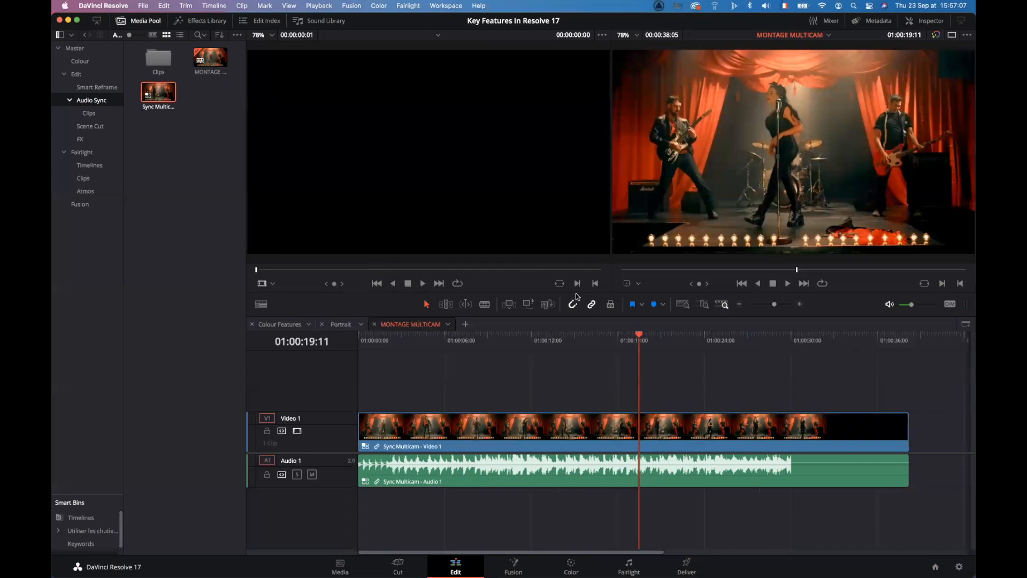
# Step: Set the source viewer to Multicam mode to display all camera angles
pyautogui.click(268, 280)
pyautogui.click(273, 284)
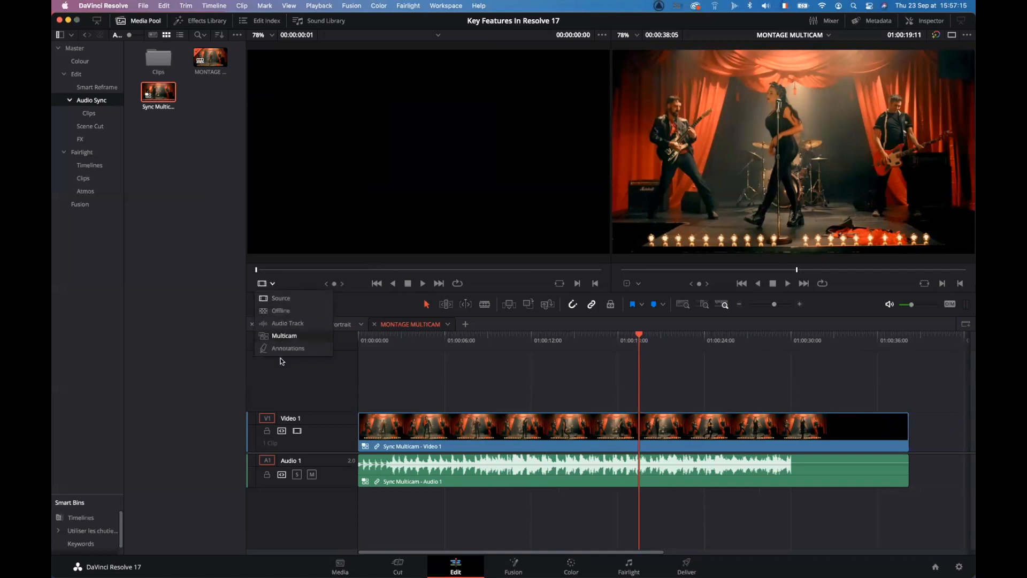
pyautogui.click(282, 335)
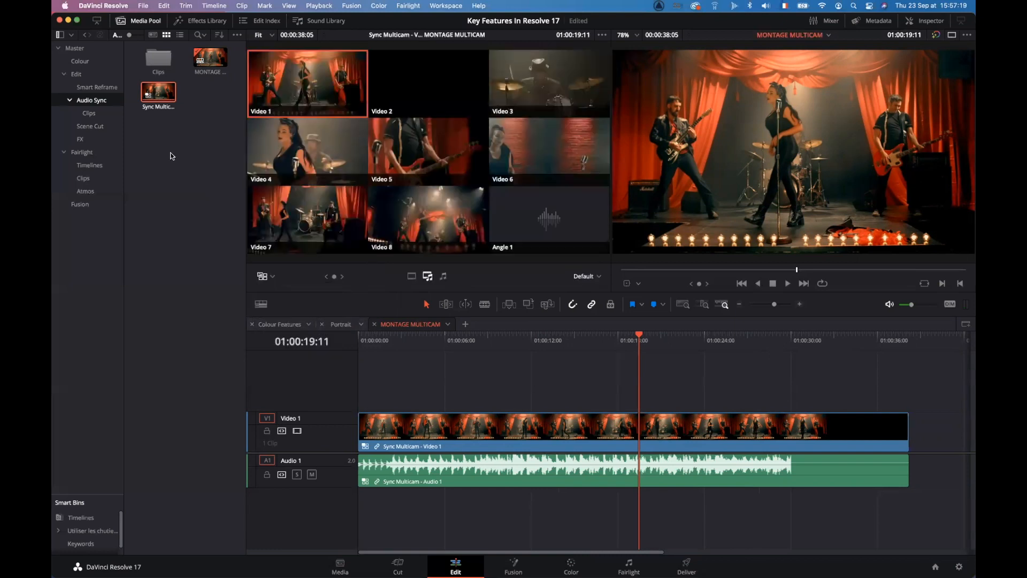
# Step: Try cutting the multicam clip live to the Video 3, Video 5 and Video 2 angles with video and audio together, and undo the cuts
pyautogui.press('space')
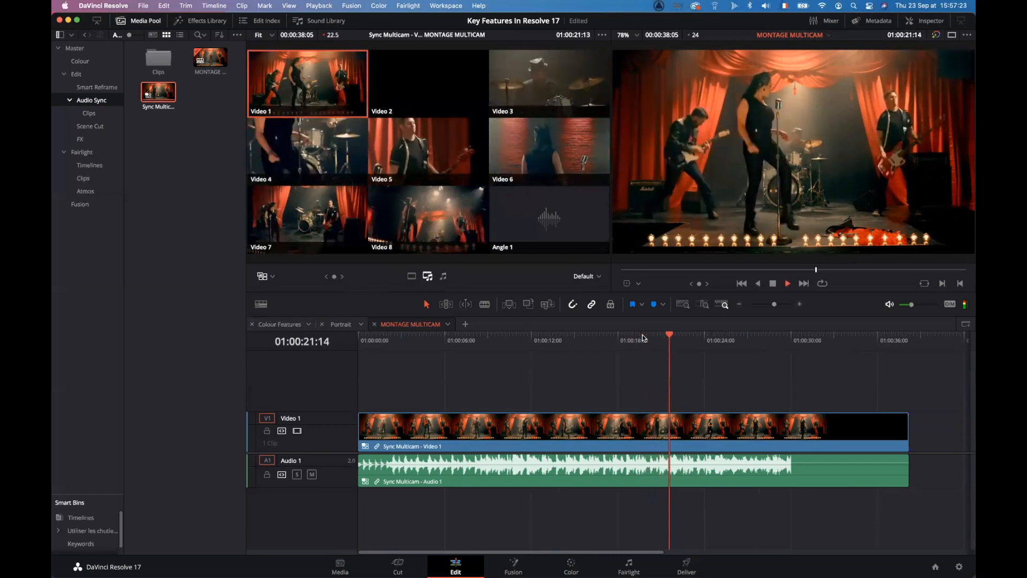
pyautogui.click(583, 102)
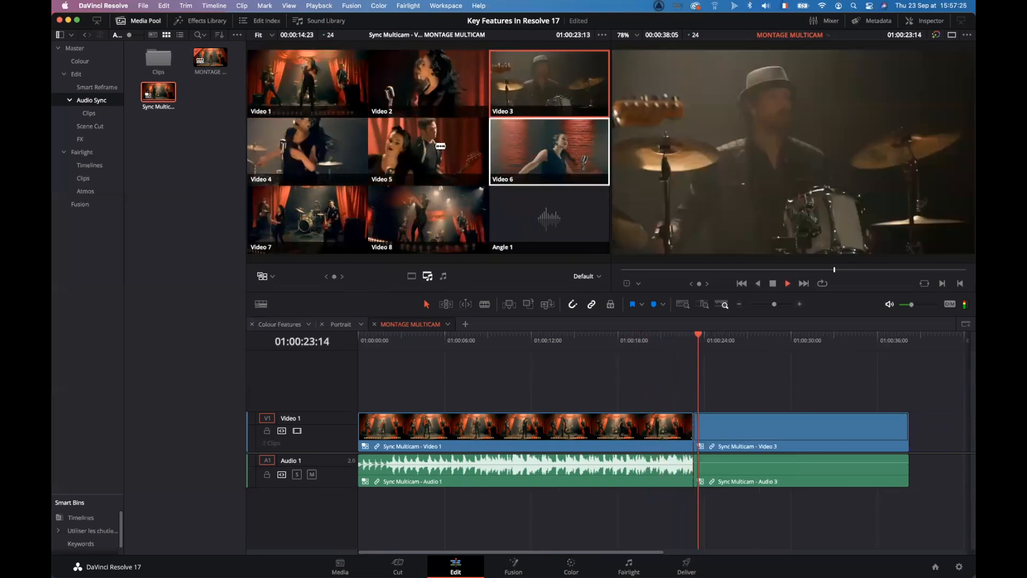
pyautogui.click(439, 146)
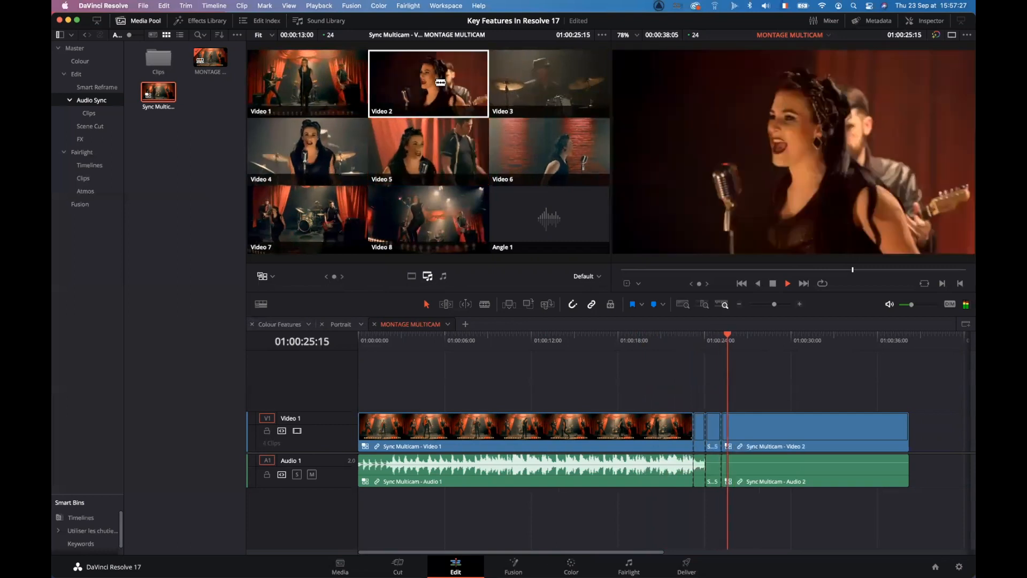
pyautogui.press('space')
pyautogui.press('super+z')
pyautogui.press('super+z')
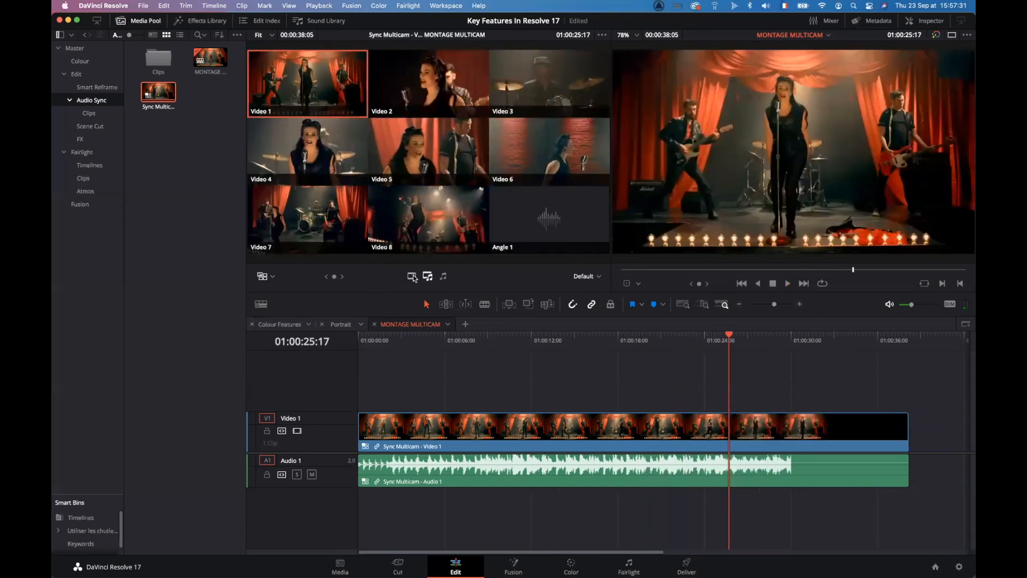
# Step: Set multicam switching to video only and, playing from 01:00:25:04, cut live to Video 3, Video 5, Video 2 and Video 6
pyautogui.click(413, 277)
pyautogui.click(720, 342)
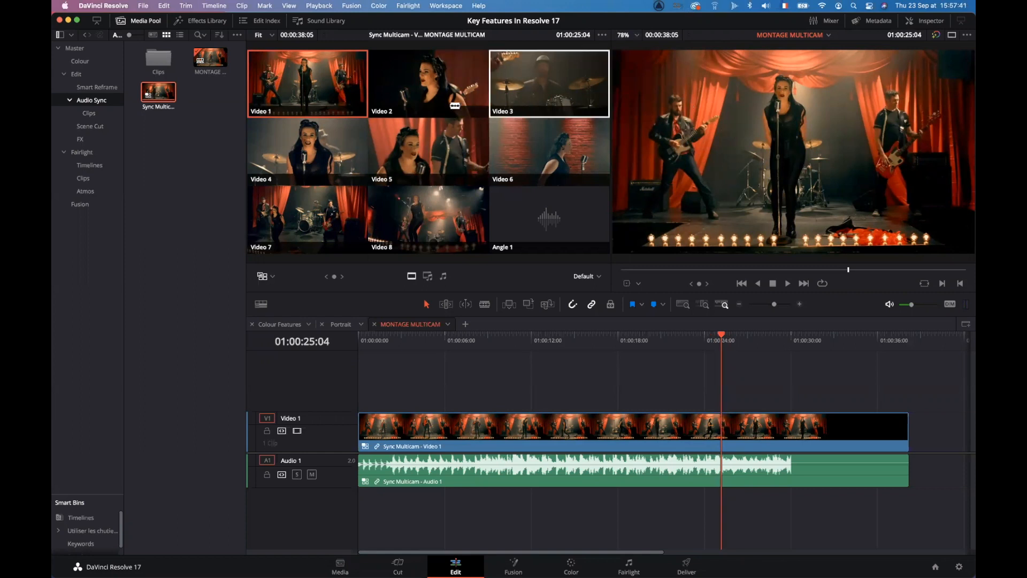
pyautogui.press('space')
pyautogui.click(522, 93)
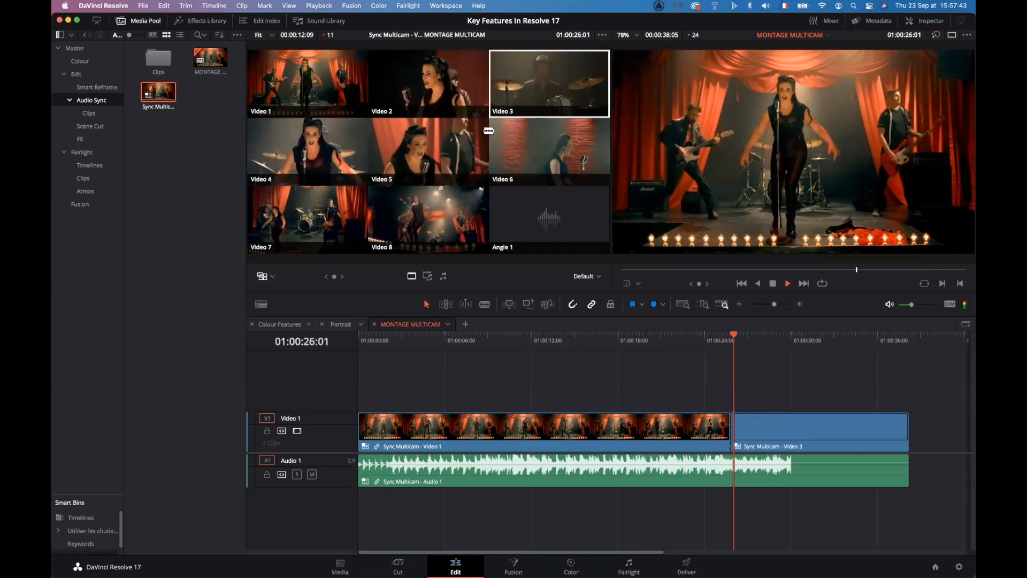
pyautogui.click(431, 139)
pyautogui.click(436, 93)
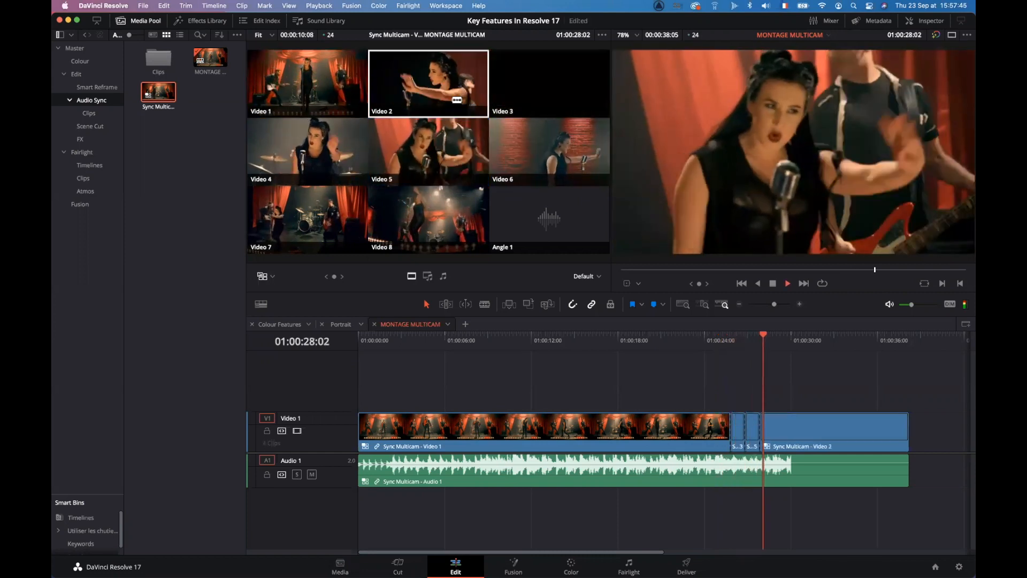
pyautogui.click(527, 144)
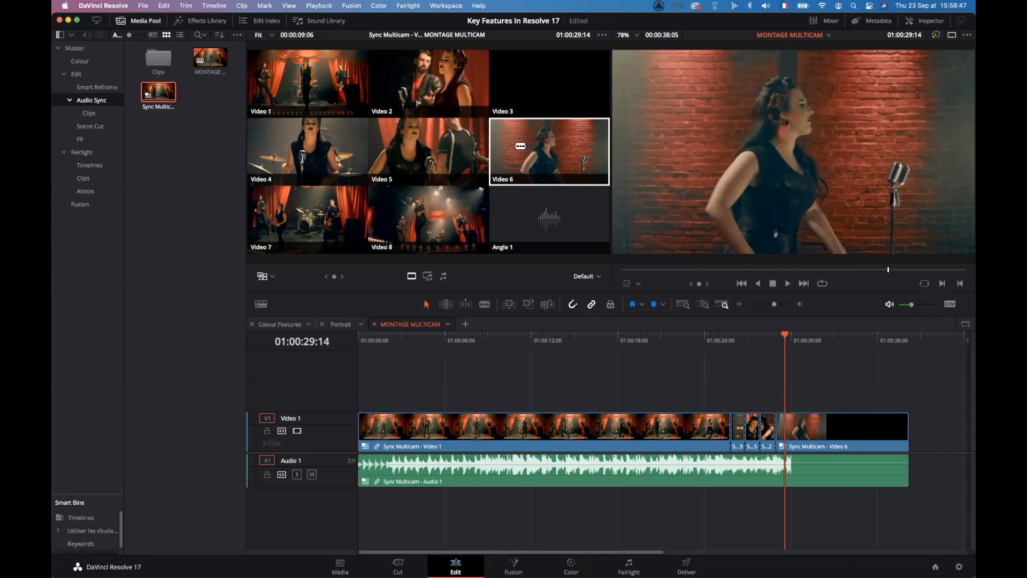
# Step: Switch to the Media page with the Audio Sync bin shown
pyautogui.click(340, 566)
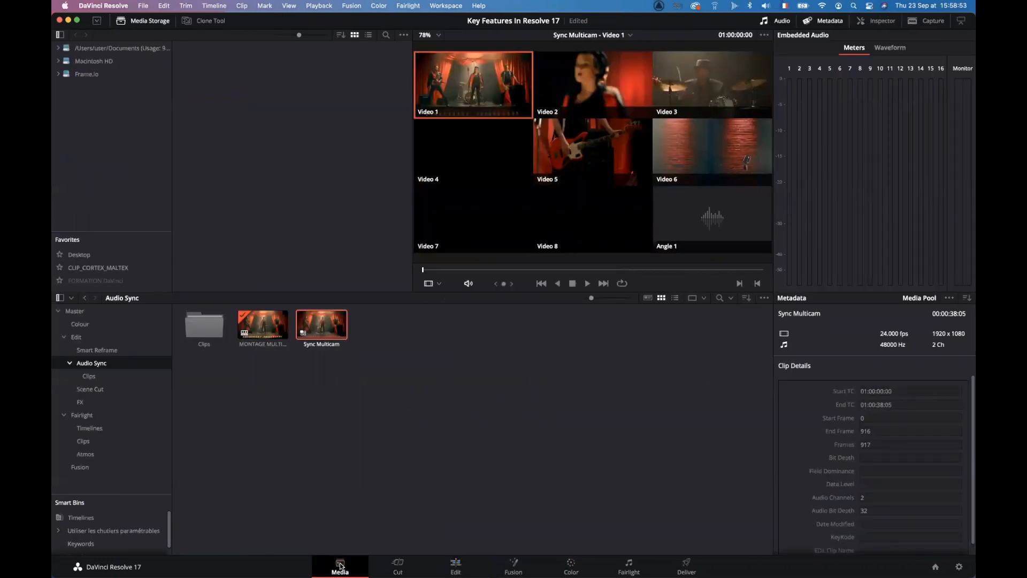
# Step: Open the Scene Cut timeline on the Edit page and skim through the full Hyperlight Render.mov clip
pyautogui.click(456, 565)
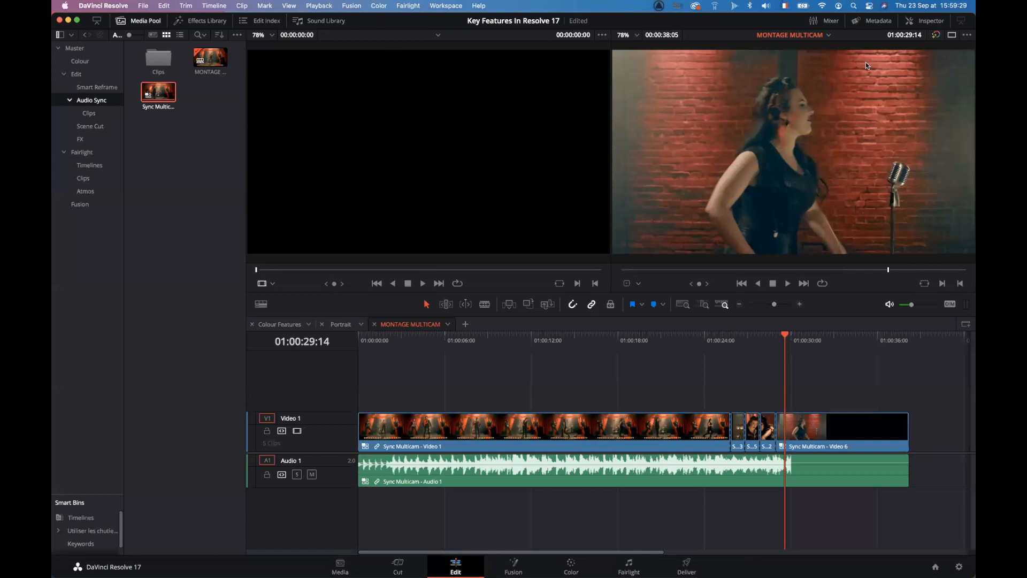
pyautogui.click(828, 36)
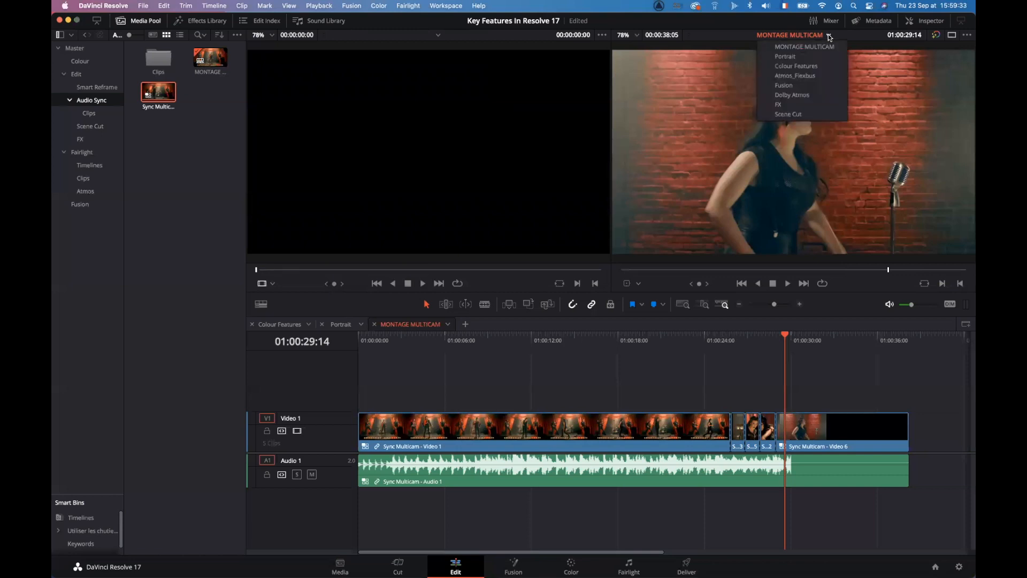
pyautogui.click(801, 114)
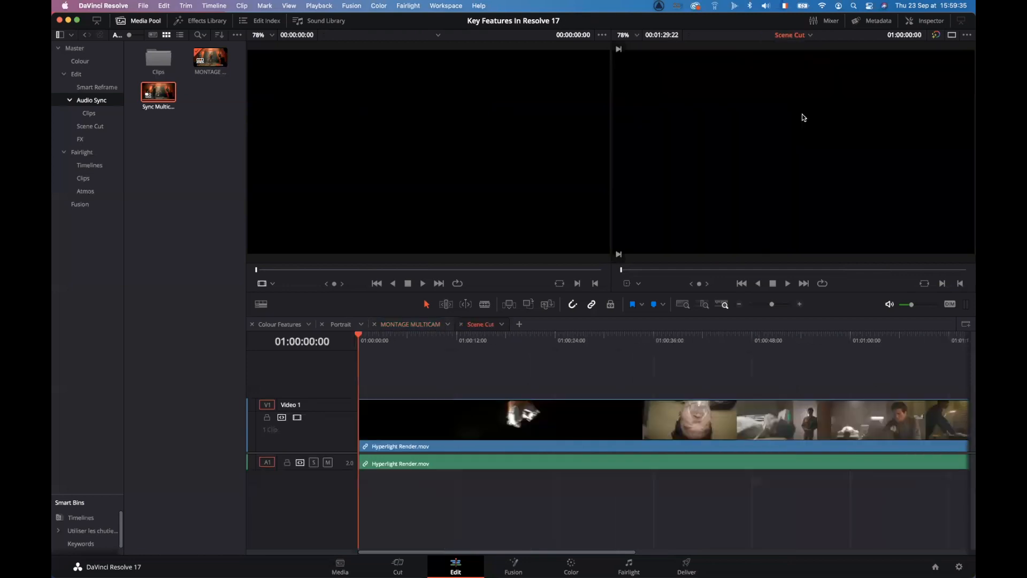
pyautogui.click(421, 341)
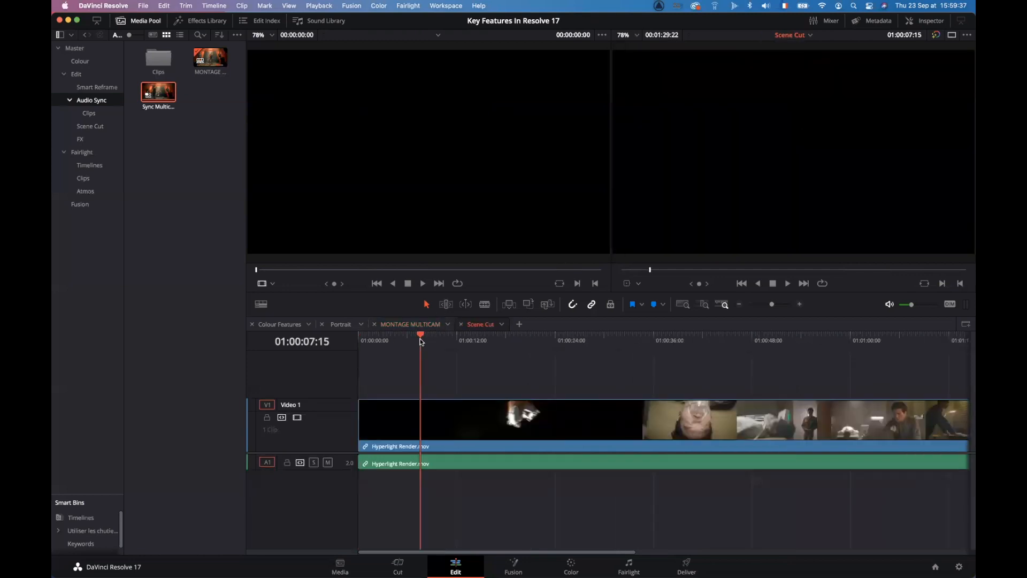
pyautogui.press('super+minus')
pyautogui.moveTo(407, 338); pyautogui.dragTo(703, 334)
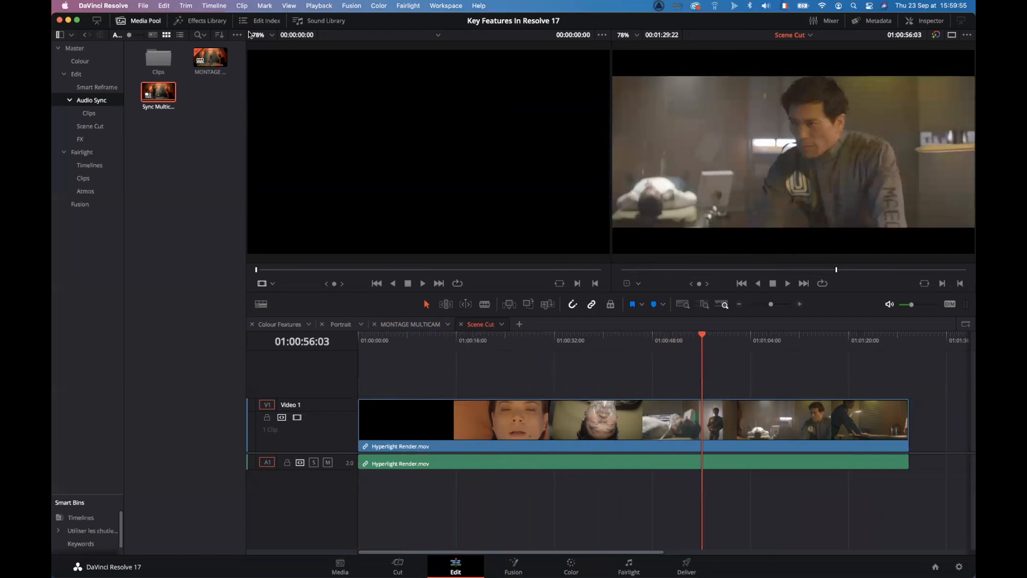
# Step: Run Detect Scene Cuts on the Scene Cut timeline to split Hyperlight Render.mov into separate shots
pyautogui.click(223, 9)
pyautogui.click(223, 9)
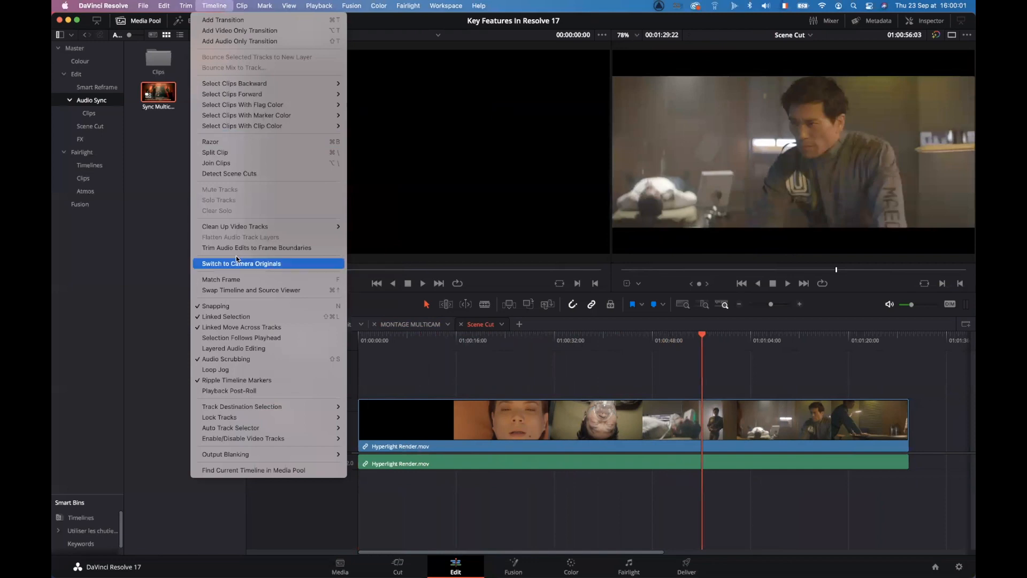
pyautogui.click(253, 175)
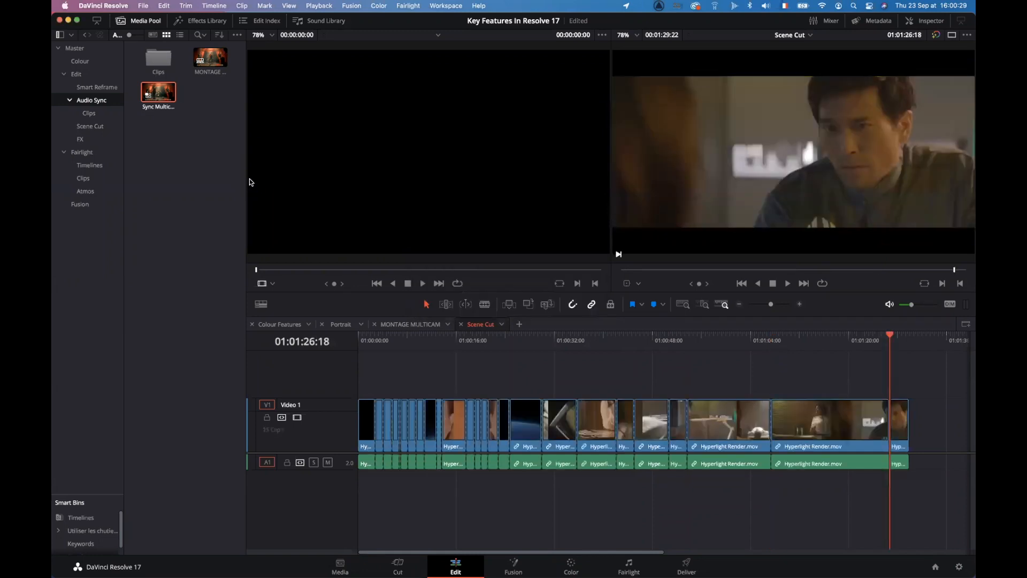
# Step: Review the detected cuts near the start of the timeline and inspect the separate shots on the Color page
pyautogui.moveTo(489, 342); pyautogui.dragTo(464, 339)
pyautogui.press('Up')
pyautogui.press('j')
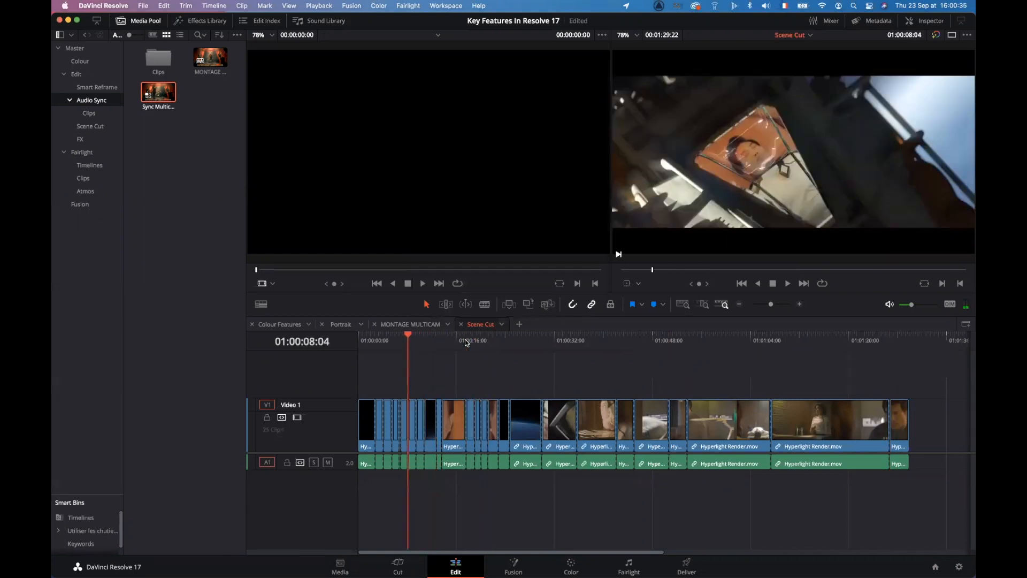
pyautogui.press('k')
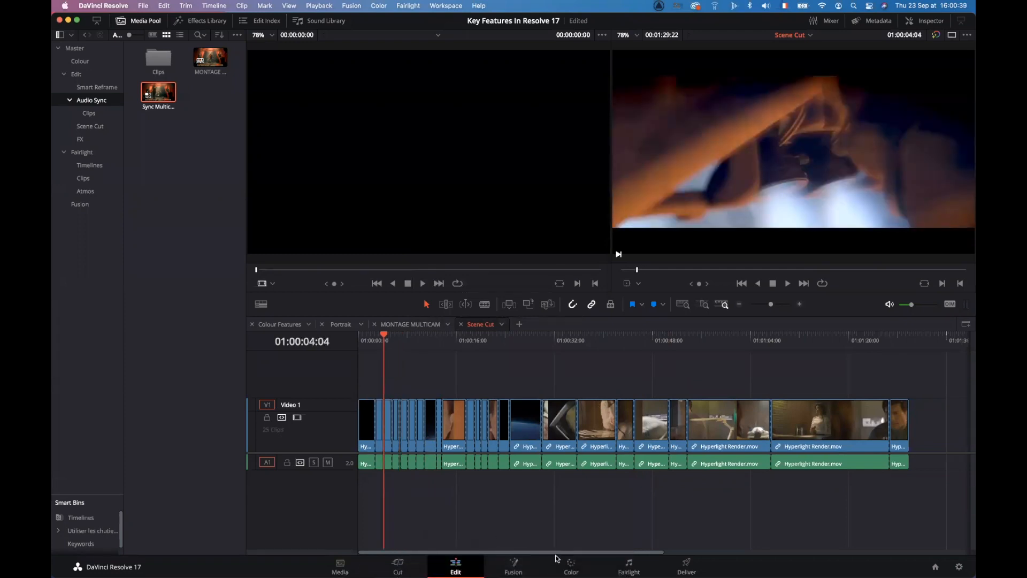
pyautogui.click(570, 566)
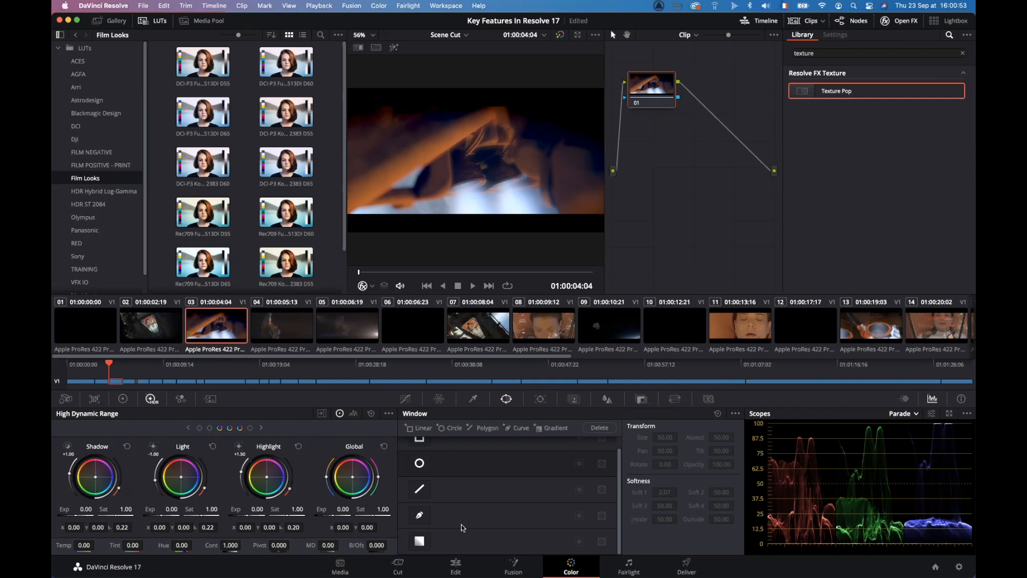
# Step: Return to the Edit page and open the FX timeline
pyautogui.click(456, 566)
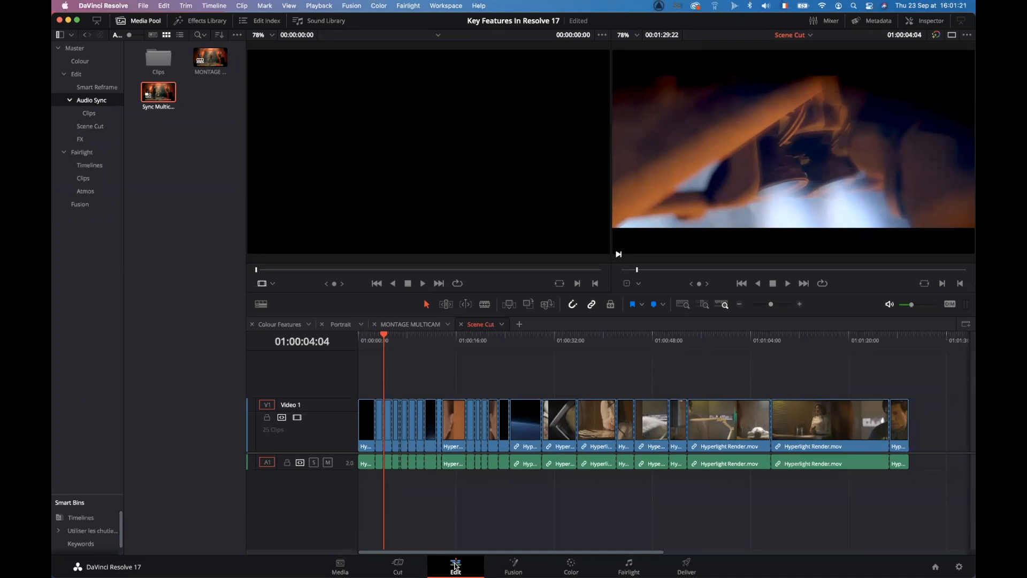
pyautogui.click(811, 36)
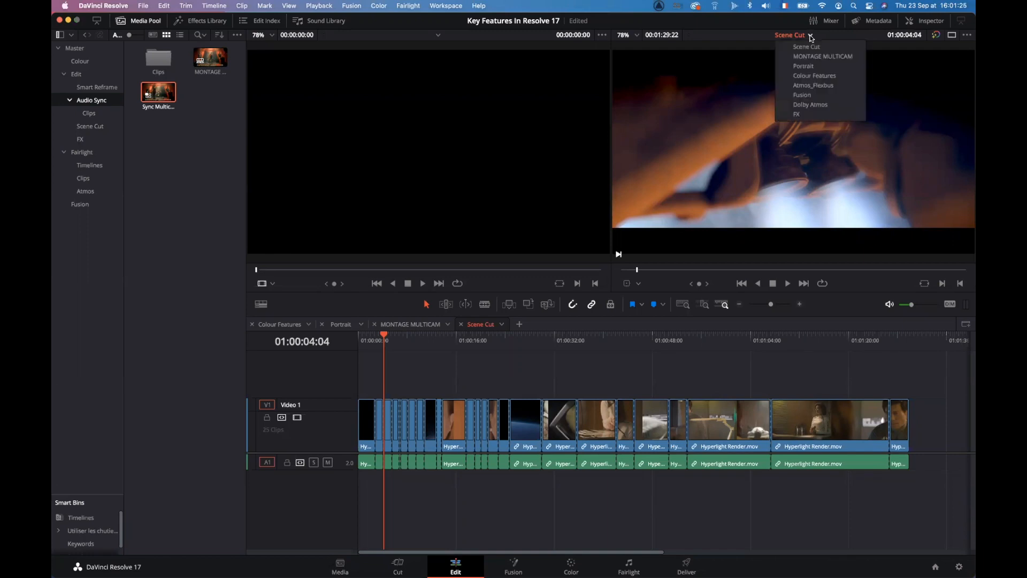
pyautogui.click(804, 114)
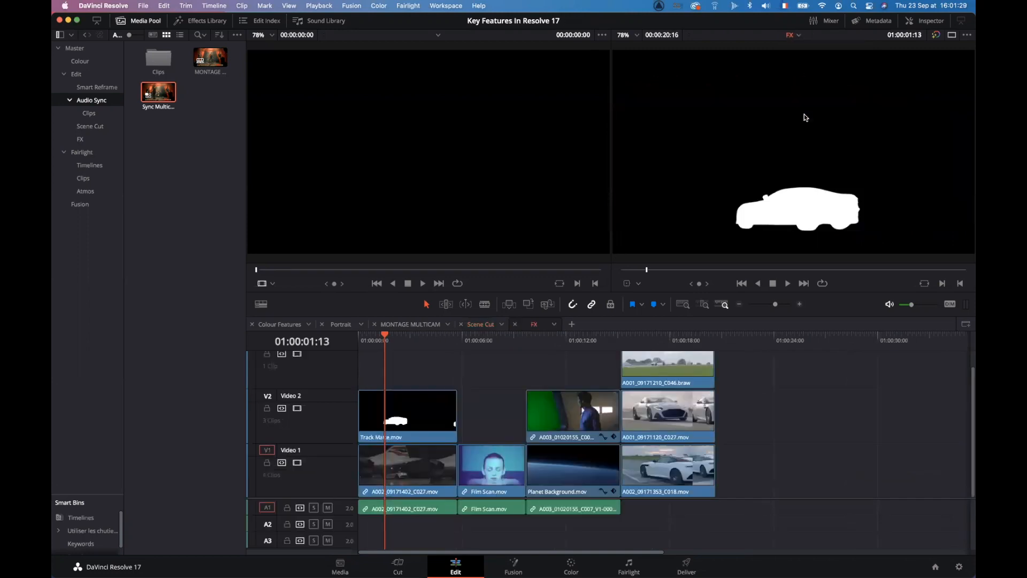
# Step: Preview the Track Matte clip, temporarily disabling the Video 2 track to view the car shot beneath it
pyautogui.moveTo(412, 336); pyautogui.dragTo(370, 337)
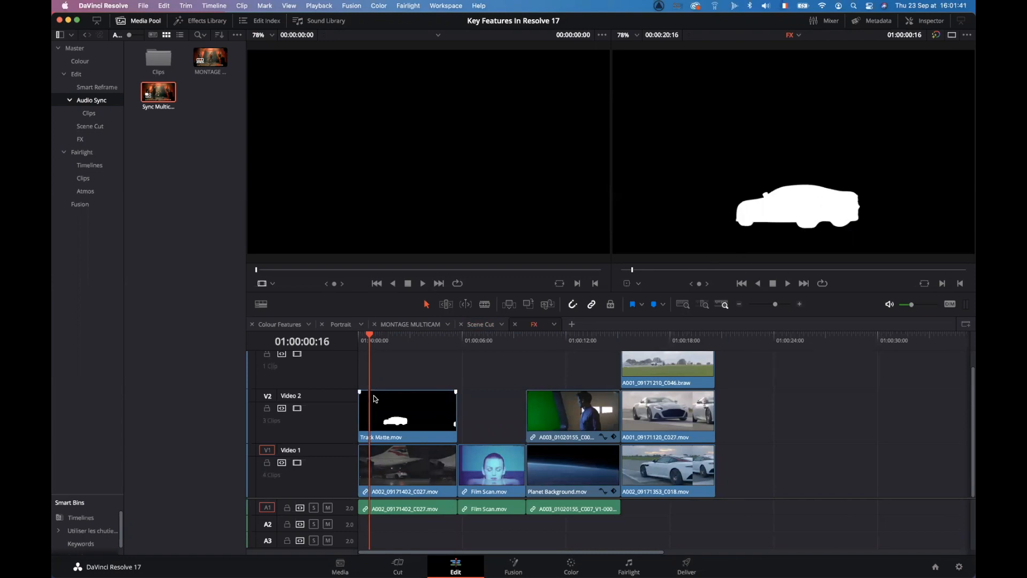
pyautogui.click(297, 408)
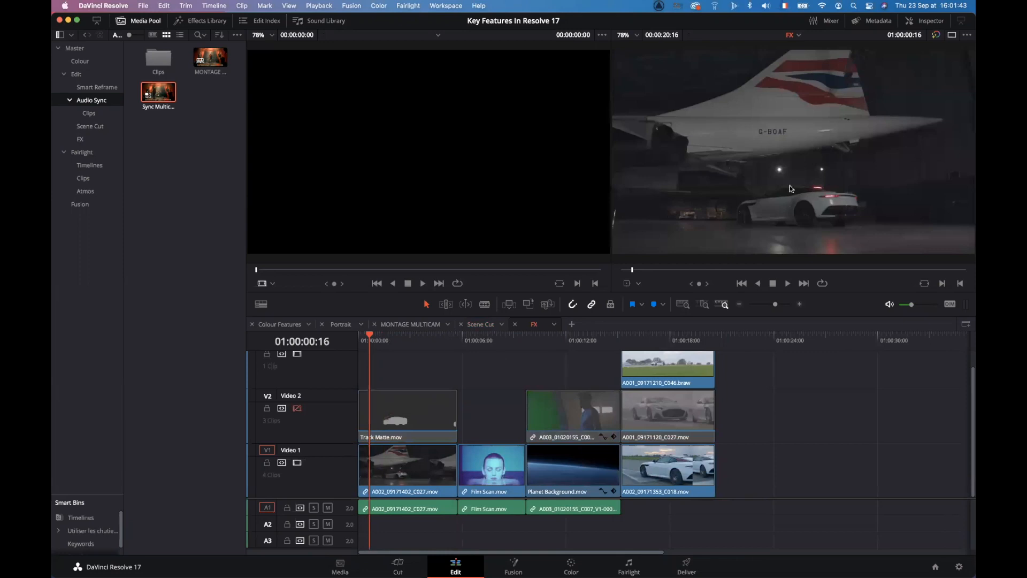
pyautogui.moveTo(380, 344)
pyautogui.mouseDown()
pyautogui.moveTo(459, 343)
pyautogui.moveTo(367, 341)
pyautogui.moveTo(459, 341)
pyautogui.moveTo(384, 328)
pyautogui.mouseUp()
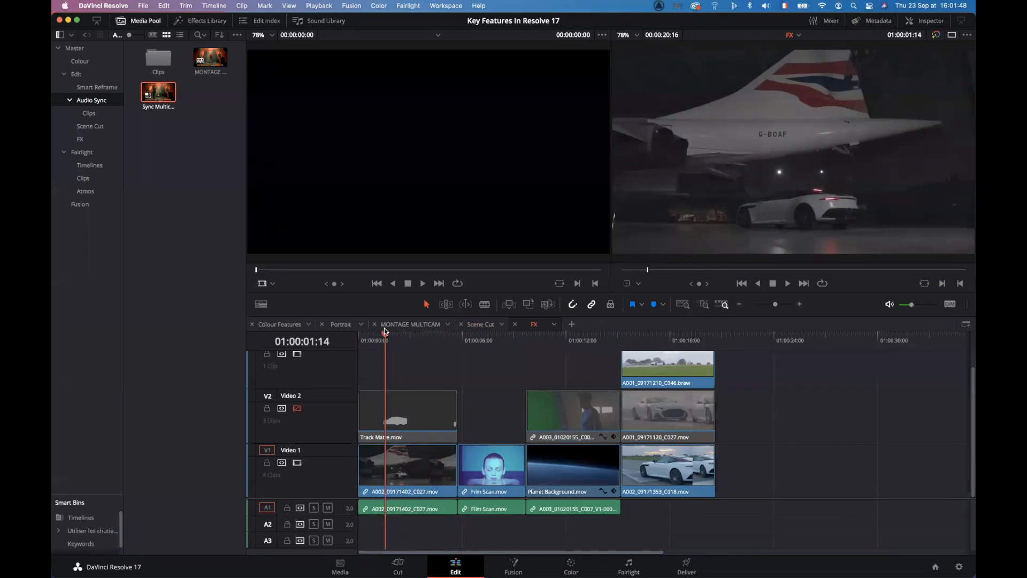
pyautogui.click(298, 409)
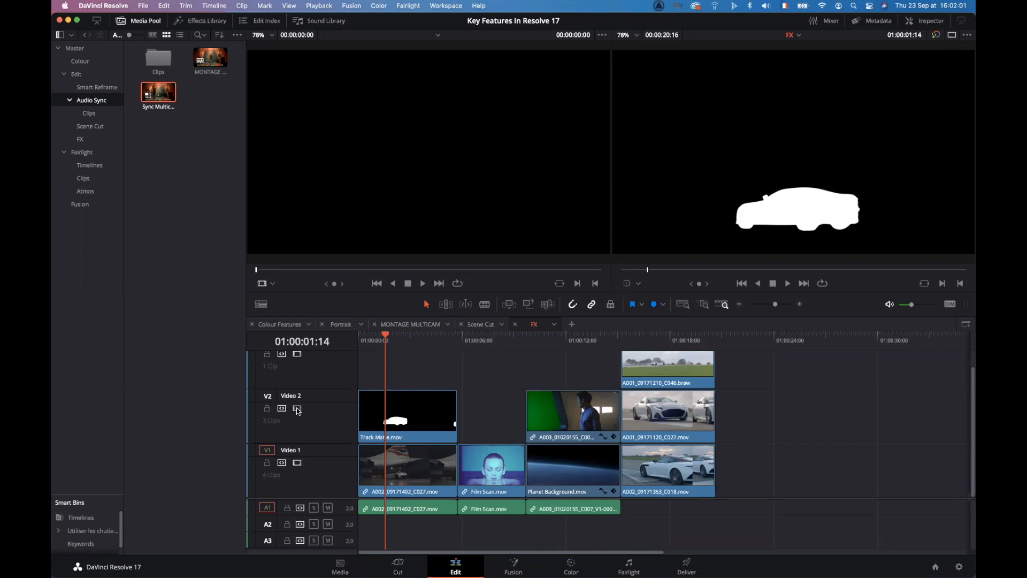
# Step: Duplicate only the video of A002_09171402_C027.mov from Video 1 onto Video 3, directly above the Track Matte clip
pyautogui.click(403, 474)
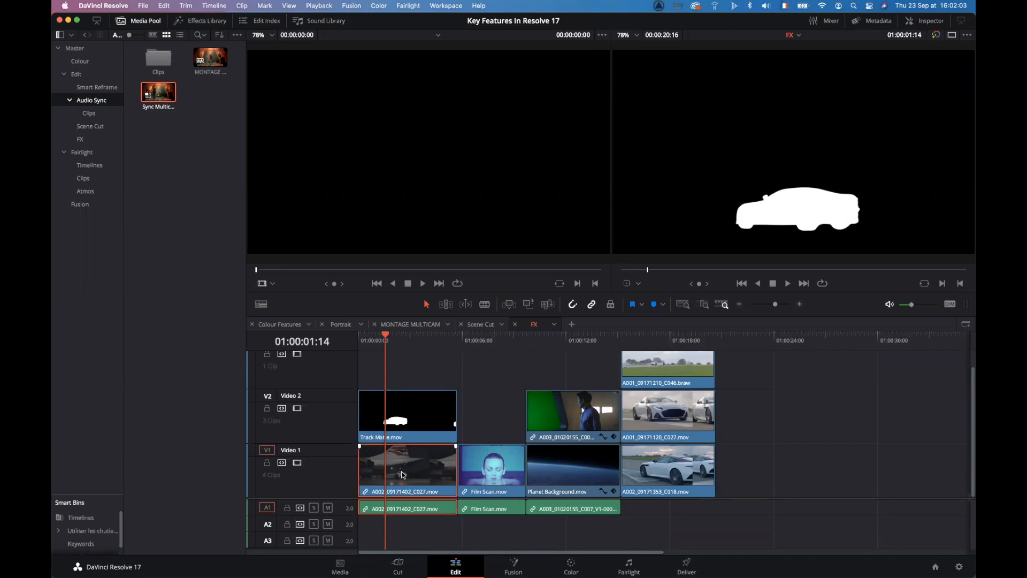
pyautogui.click(479, 407)
pyautogui.keyDown('alt'); pyautogui.click(407, 465); pyautogui.keyUp('alt')
pyautogui.moveTo(414, 474); pyautogui.dragTo(401, 369)
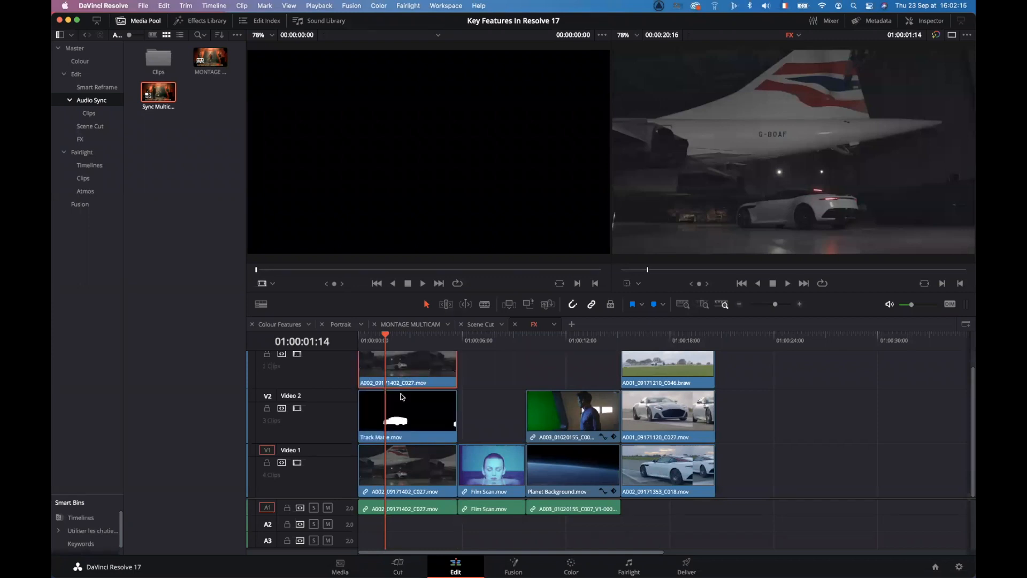
# Step: Reduce the heights of the Video 2 and Video 3 tracks so all three video tracks fit in the timeline
pyautogui.moveTo(324, 390); pyautogui.dragTo(323, 413)
pyautogui.moveTo(320, 359); pyautogui.dragTo(320, 376)
pyautogui.moveTo(328, 412); pyautogui.dragTo(328, 406)
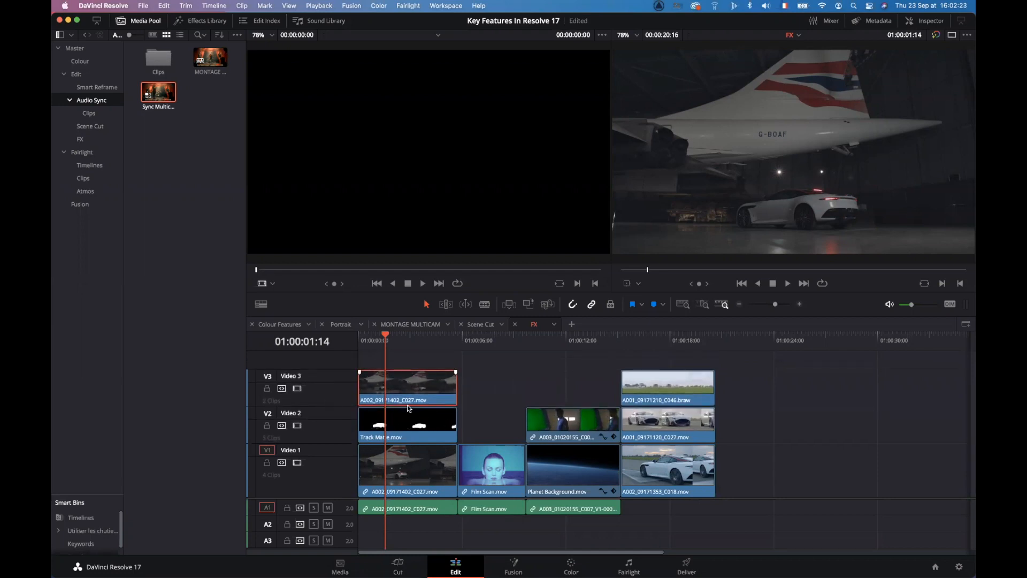
# Step: Show the Inspector, hide the Media Pool and set the Video 3 car clip's composite mode to Foreground
pyautogui.click(400, 341)
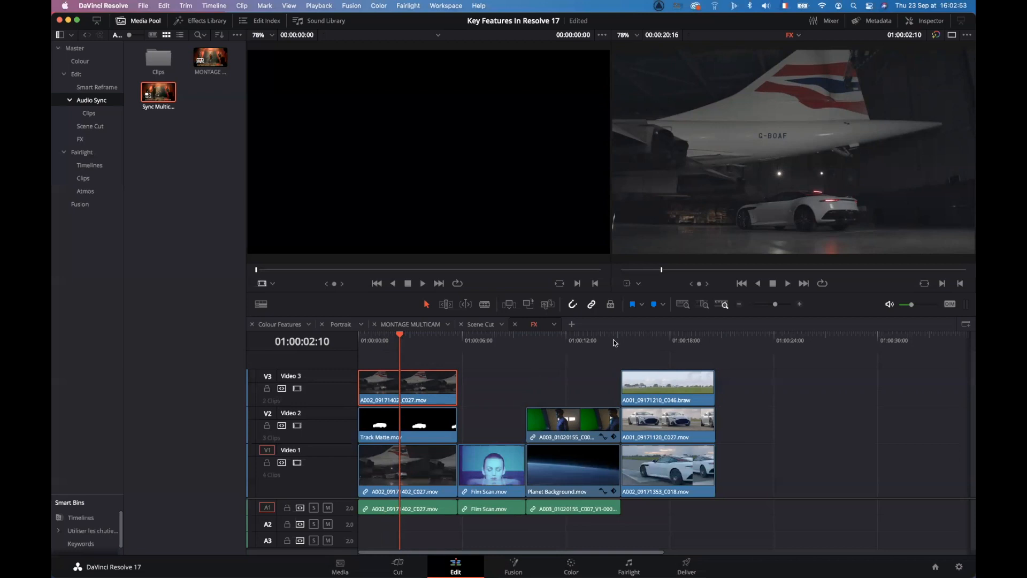
pyautogui.click(931, 23)
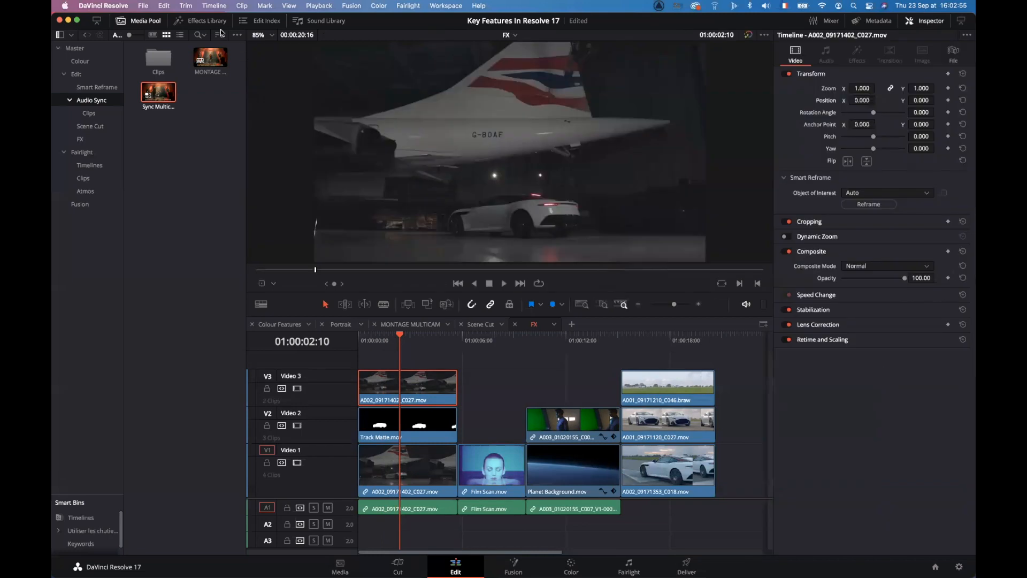
pyautogui.click(139, 24)
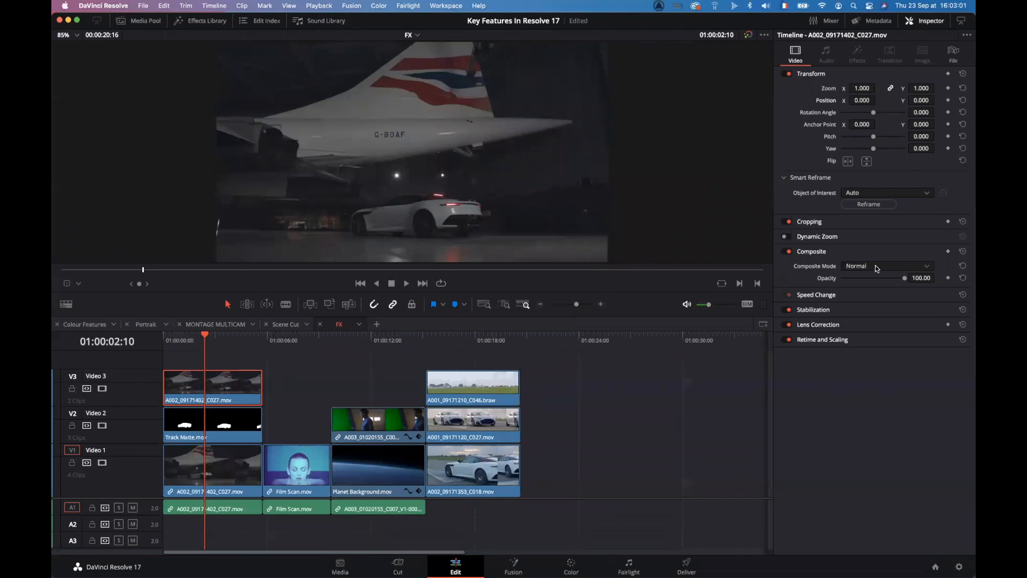
pyautogui.click(924, 268)
pyautogui.scroll(-3, 891, 348)
pyautogui.scroll(-5, 891, 345)
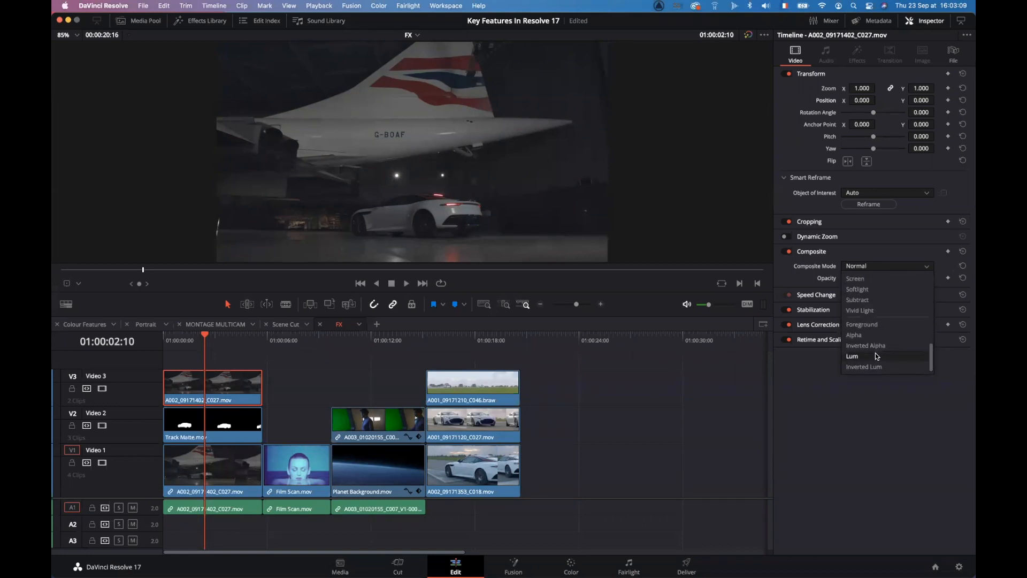
pyautogui.click(868, 324)
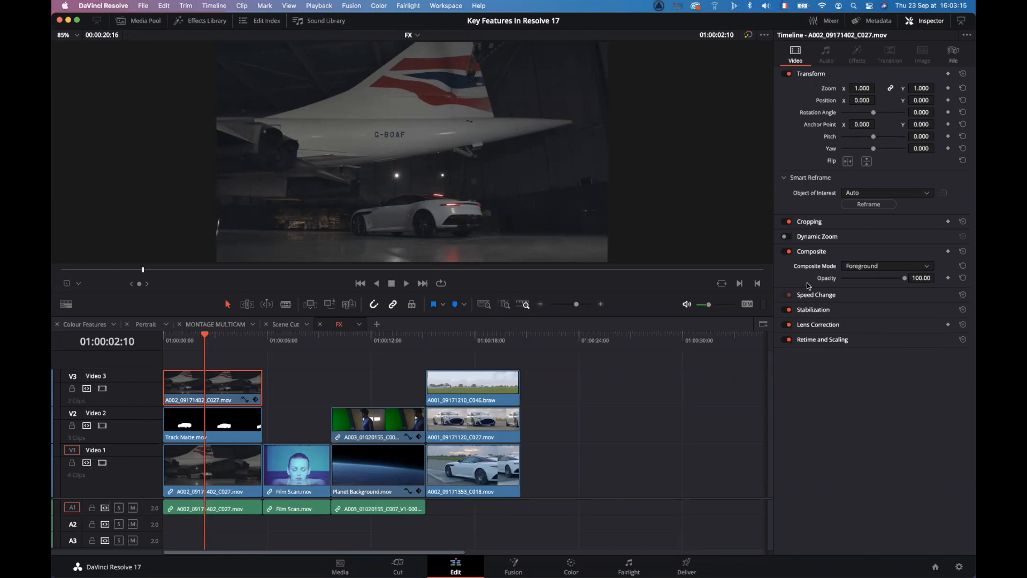
# Step: Set the composite mode of the Track Matte clip on Video 2 to Lum
pyautogui.click(225, 427)
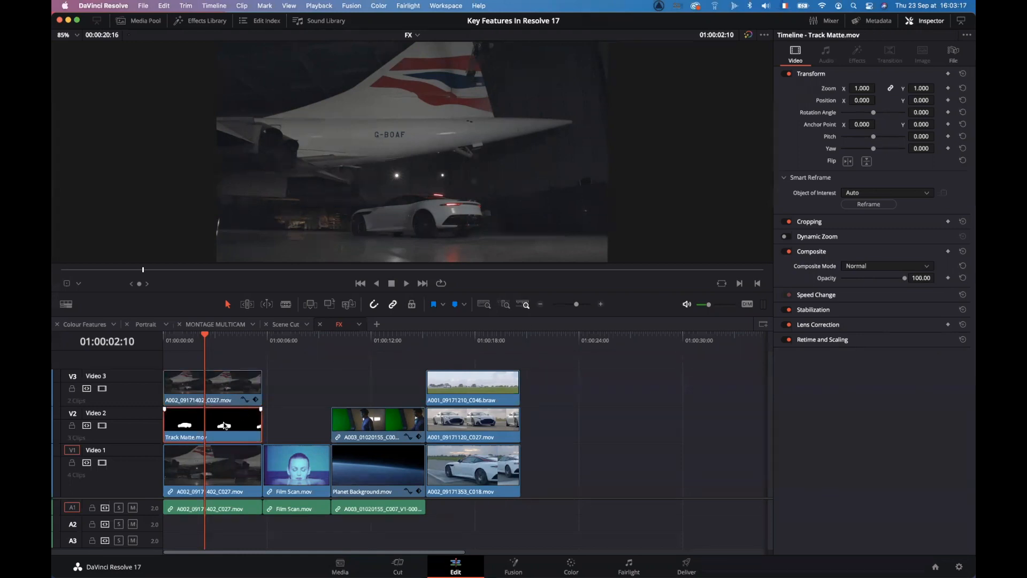
pyautogui.click(899, 272)
pyautogui.scroll(-3, 894, 336)
pyautogui.click(859, 356)
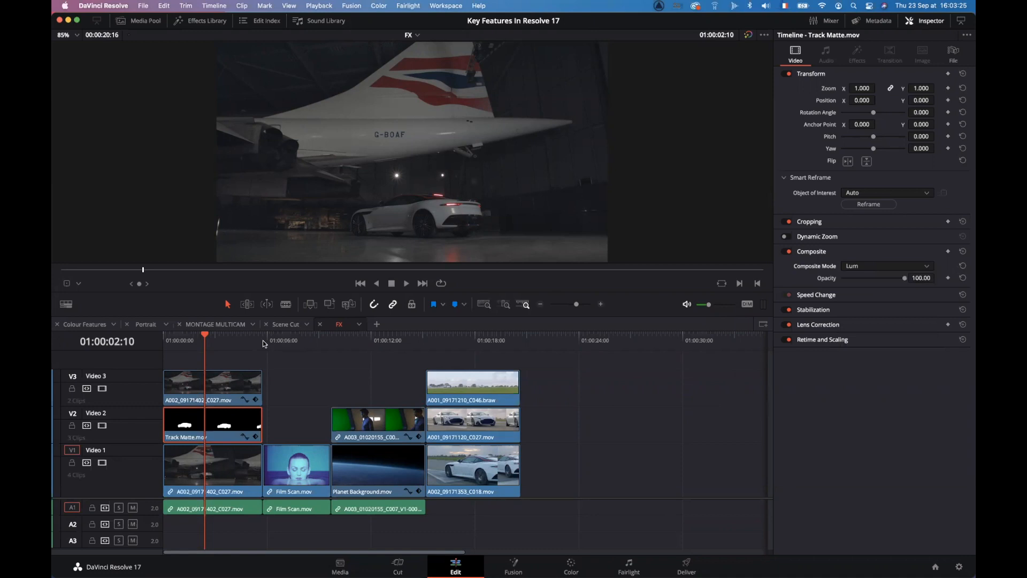
pyautogui.press('Left')
pyautogui.click(210, 394)
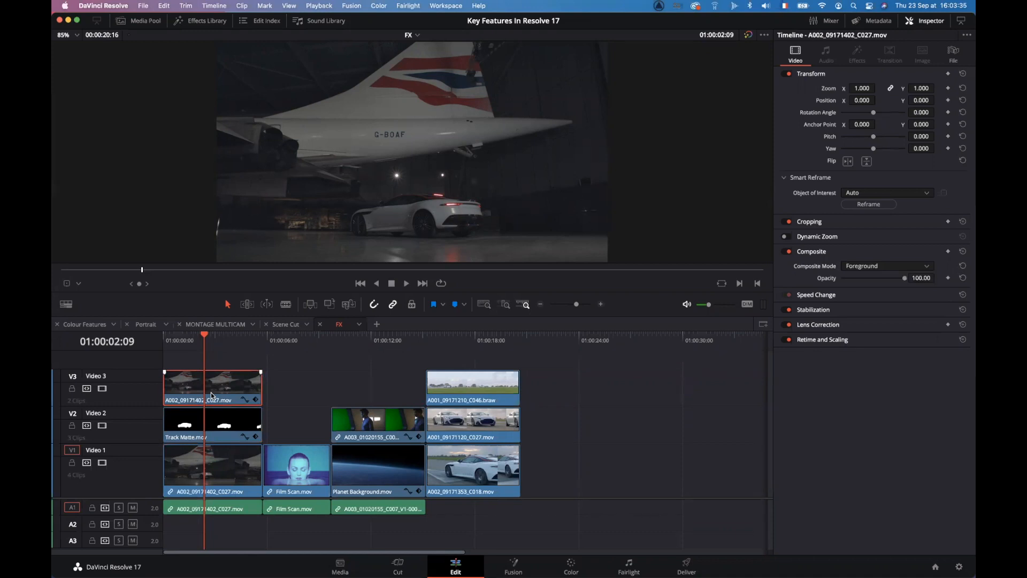
# Step: Apply the Gaussian Blur effect to the A002_09171402_C027.mov clip on Video 1 and scrub through the composite
pyautogui.click(212, 489)
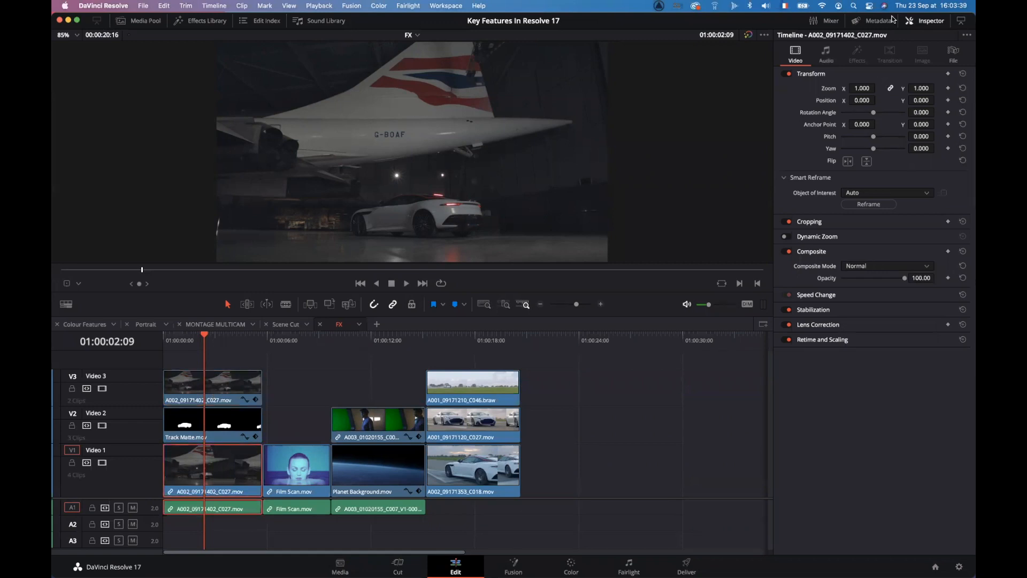
pyautogui.click(194, 21)
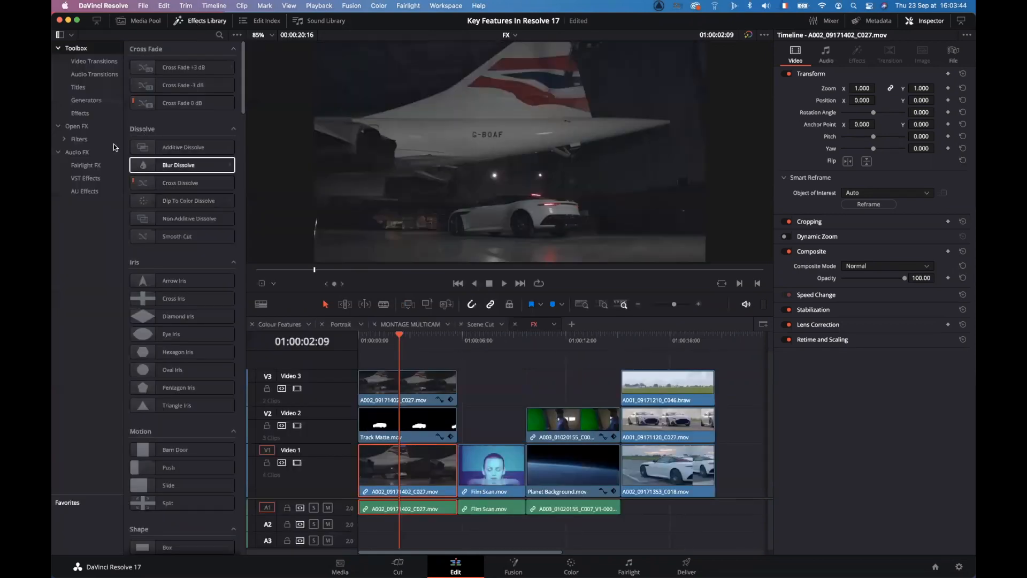
pyautogui.click(76, 126)
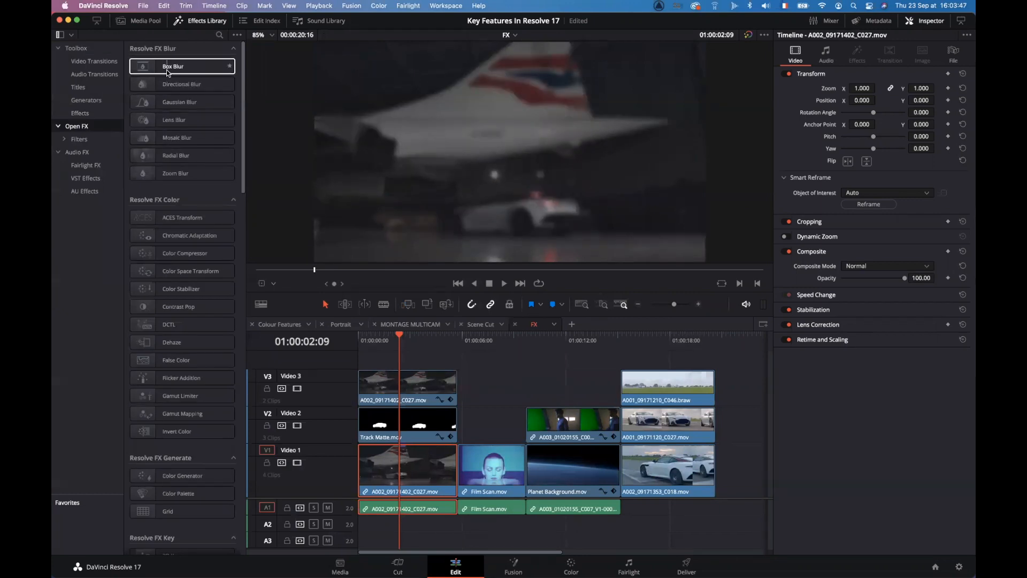
pyautogui.moveTo(169, 98); pyautogui.dragTo(412, 471)
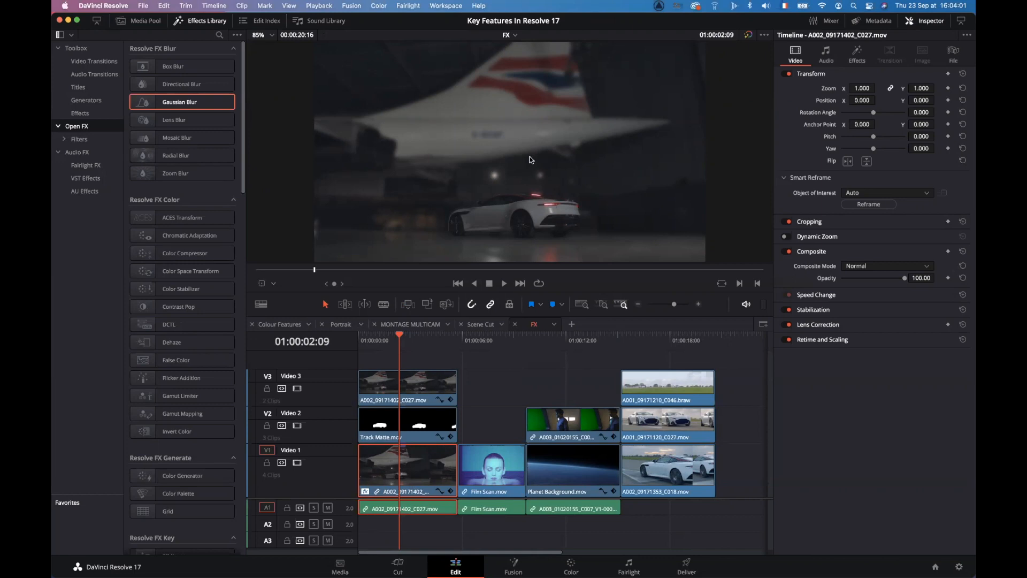
pyautogui.moveTo(312, 269); pyautogui.dragTo(285, 271)
pyautogui.moveTo(380, 339)
pyautogui.mouseDown()
pyautogui.moveTo(459, 338)
pyautogui.moveTo(377, 337)
pyautogui.mouseUp()
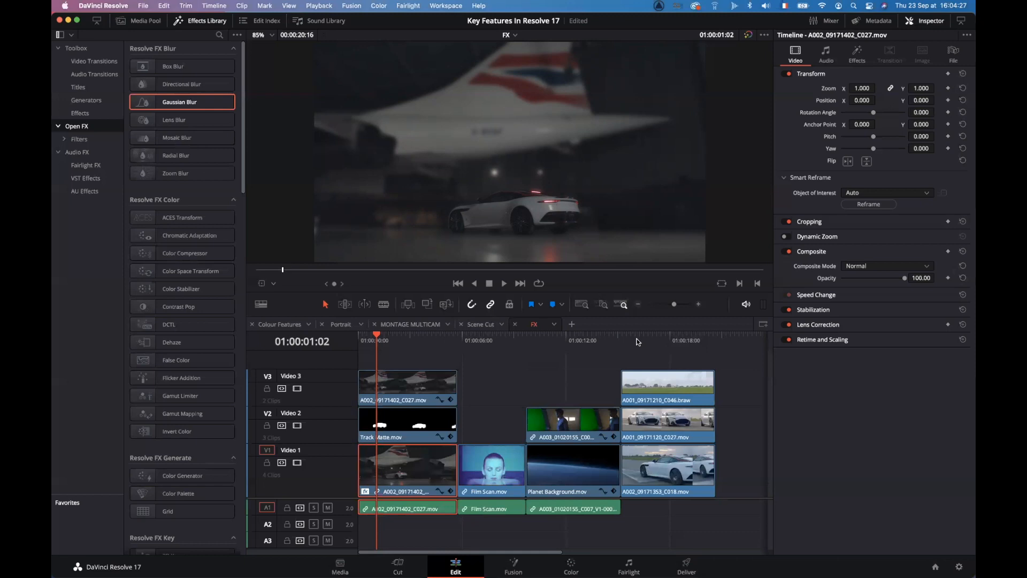
# Step: Place the playhead at 01:00:17:15 over the stacked car clips and search the effects for "colla"
pyautogui.moveTo(638, 341); pyautogui.dragTo(655, 339)
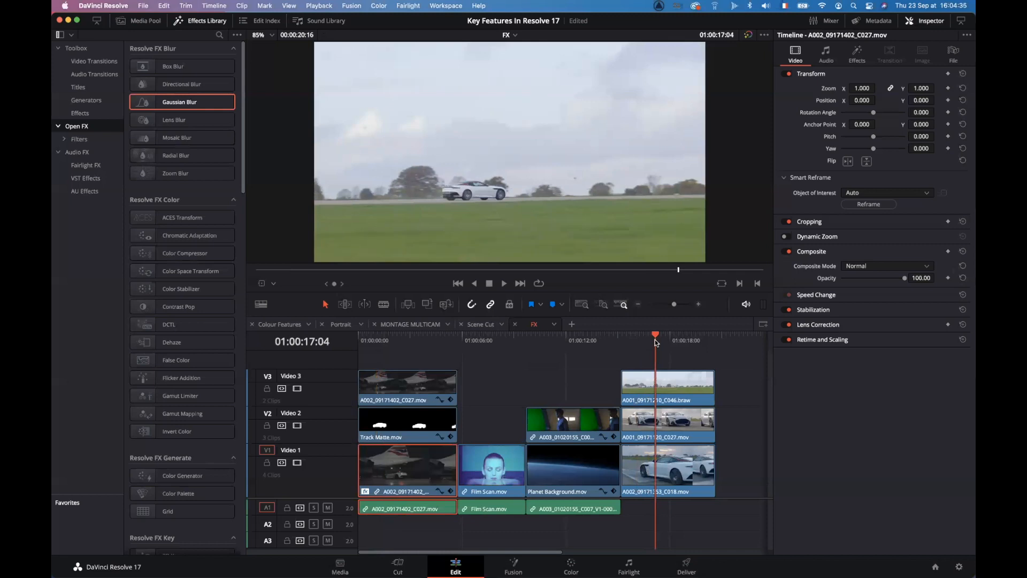
pyautogui.moveTo(655, 339); pyautogui.dragTo(662, 335)
pyautogui.click(219, 36)
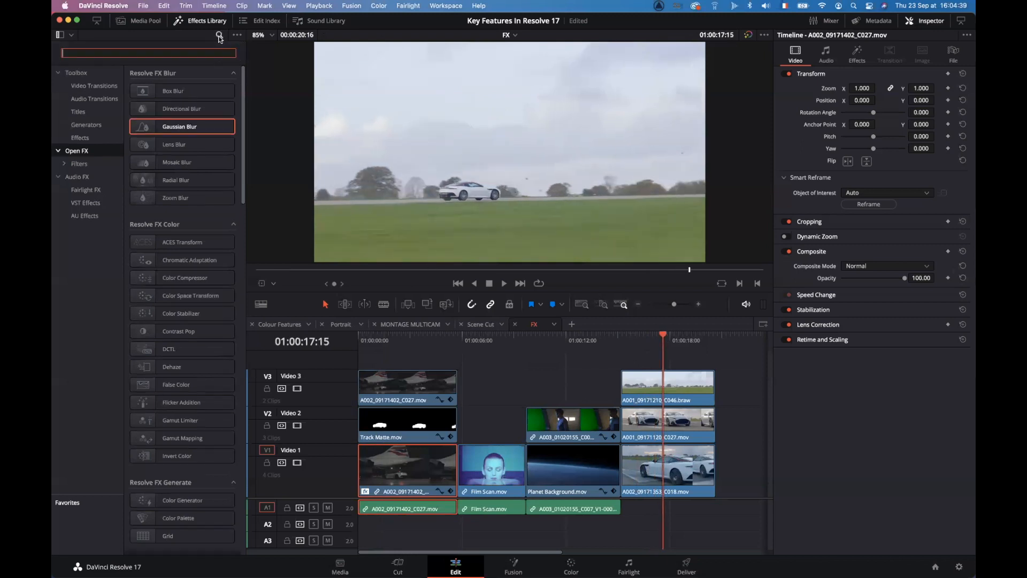
pyautogui.write('colla')
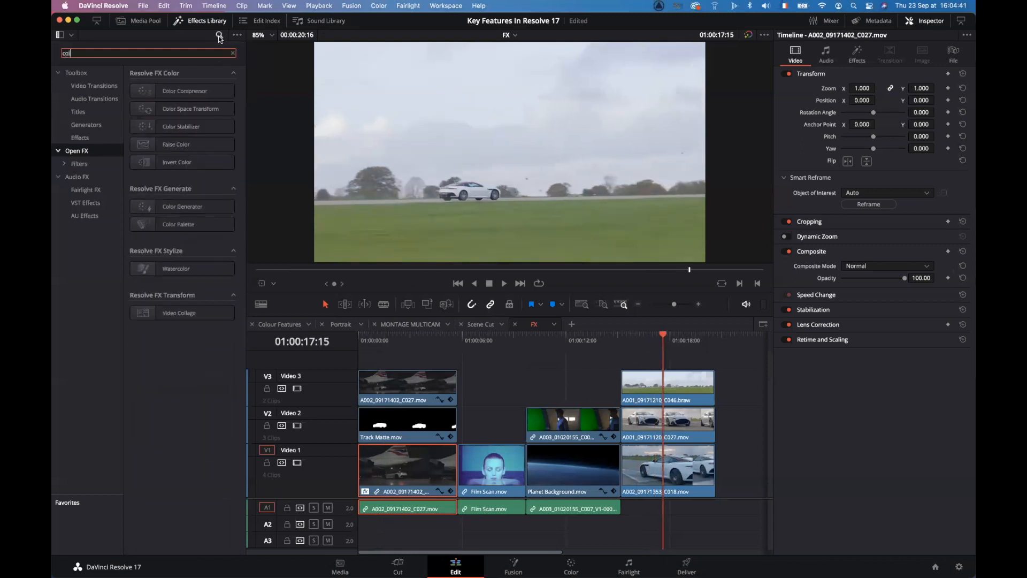
# Step: Try the Video Collage effect on the A001_09171210_C046.braw clip on Video 3, and undo it
pyautogui.moveTo(160, 102); pyautogui.dragTo(691, 385)
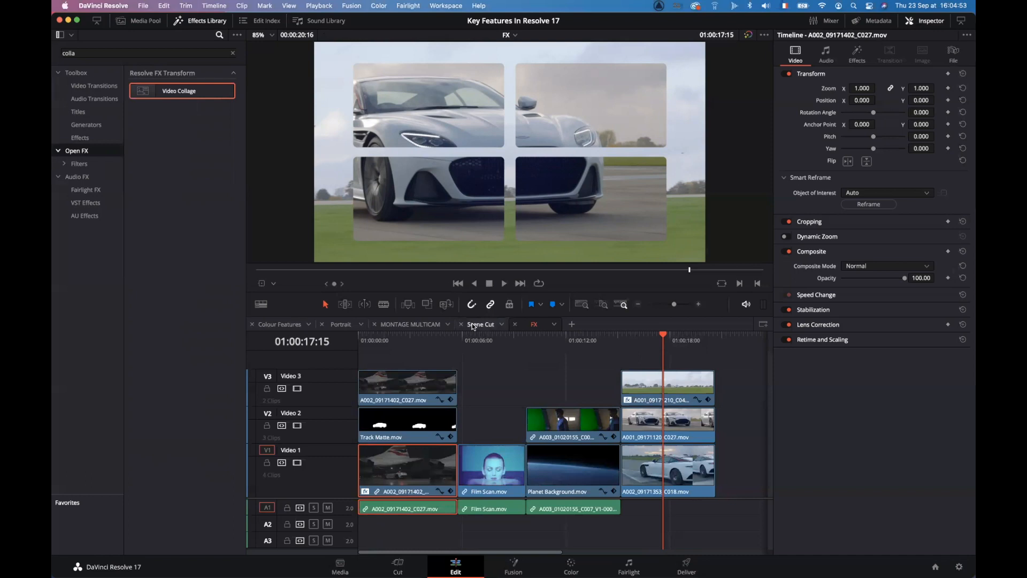
pyautogui.press('super+z')
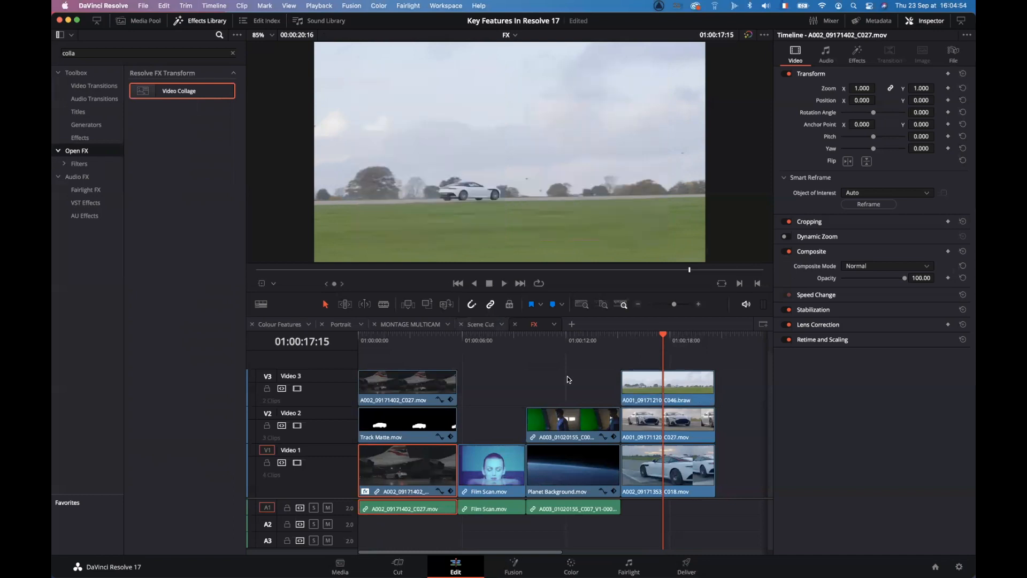
# Step: Disable the Video 3 and Video 2 tracks to view the car clips beneath, and re-enable both tracks
pyautogui.click(298, 389)
pyautogui.click(297, 426)
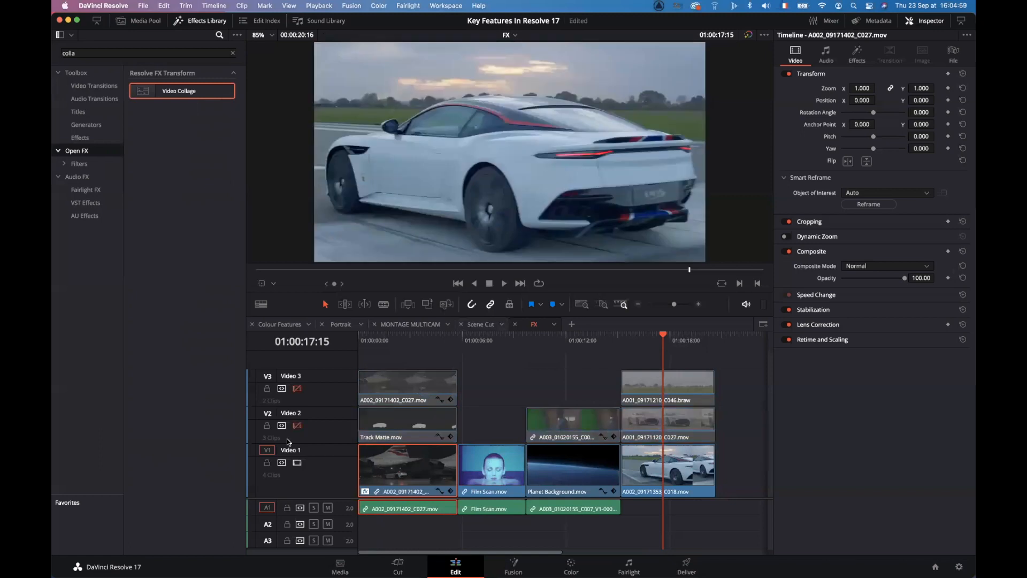
pyautogui.click(297, 426)
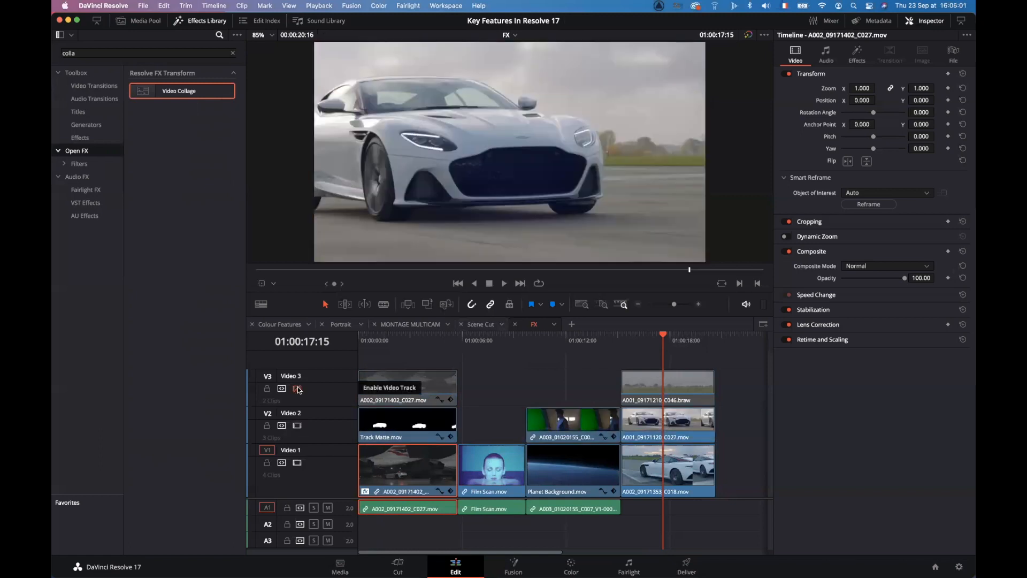
pyautogui.click(298, 389)
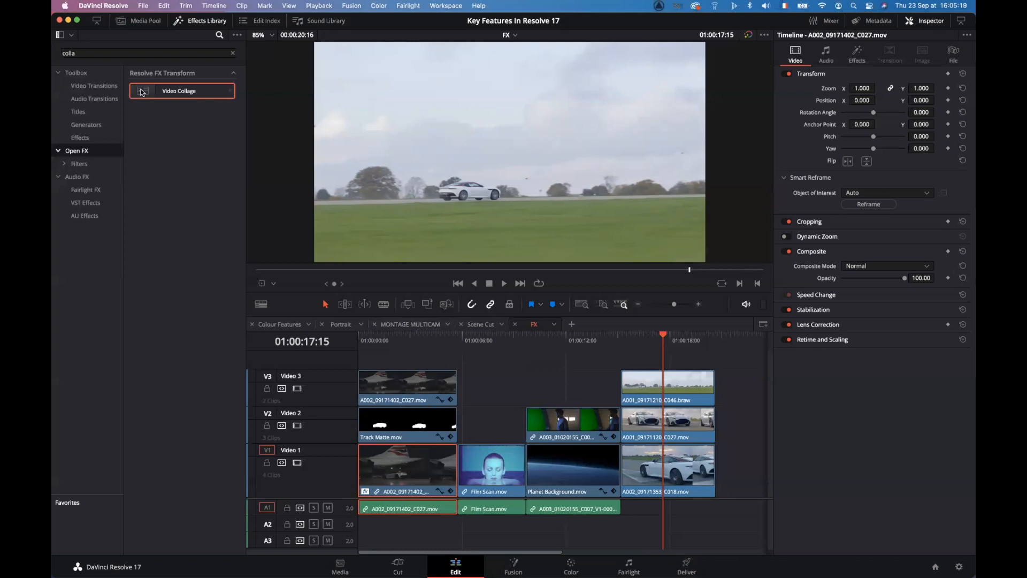
# Step: Apply Video Collage to the A001_09171210_C046.braw clip on Video 3 and show its effect settings with the effects library hidden
pyautogui.moveTo(148, 92); pyautogui.dragTo(662, 394)
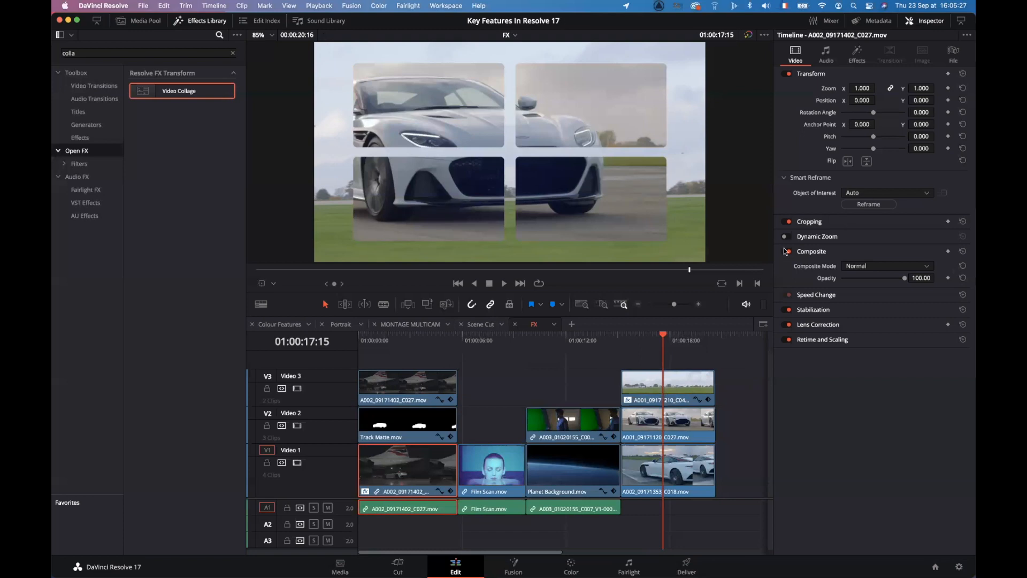
pyautogui.click(856, 53)
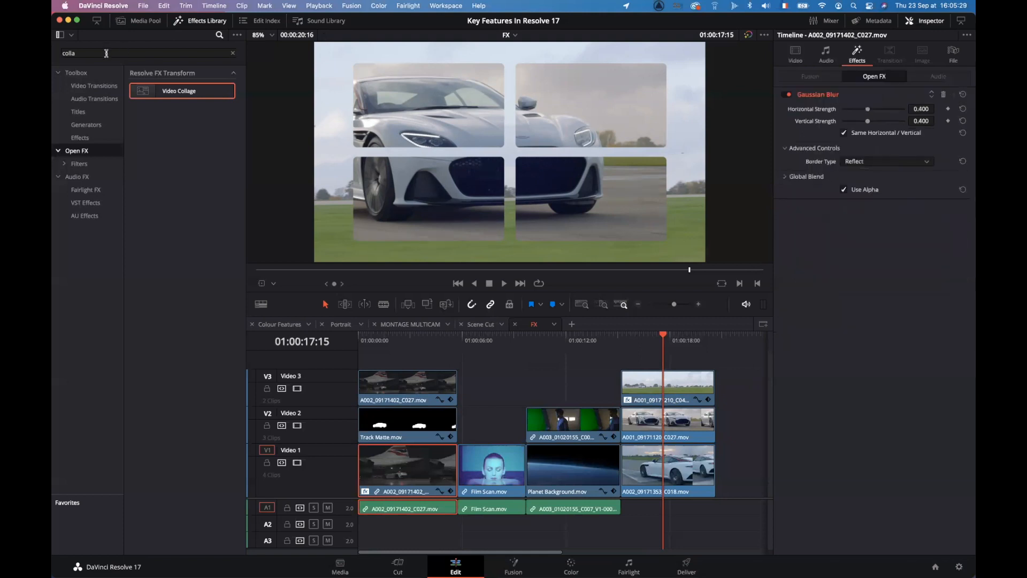
pyautogui.click(218, 21)
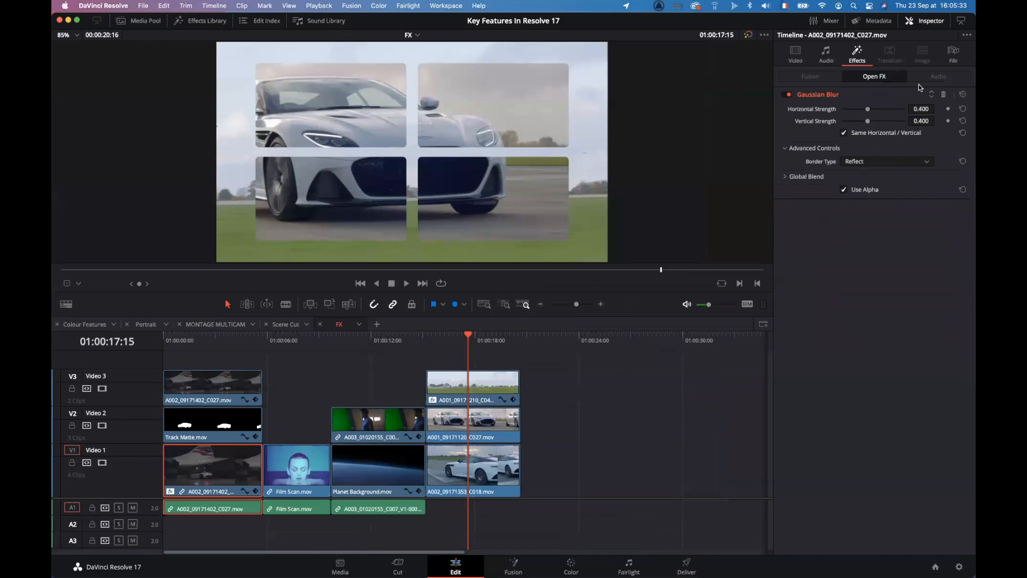
pyautogui.moveTo(867, 109); pyautogui.dragTo(861, 112)
pyautogui.click(484, 381)
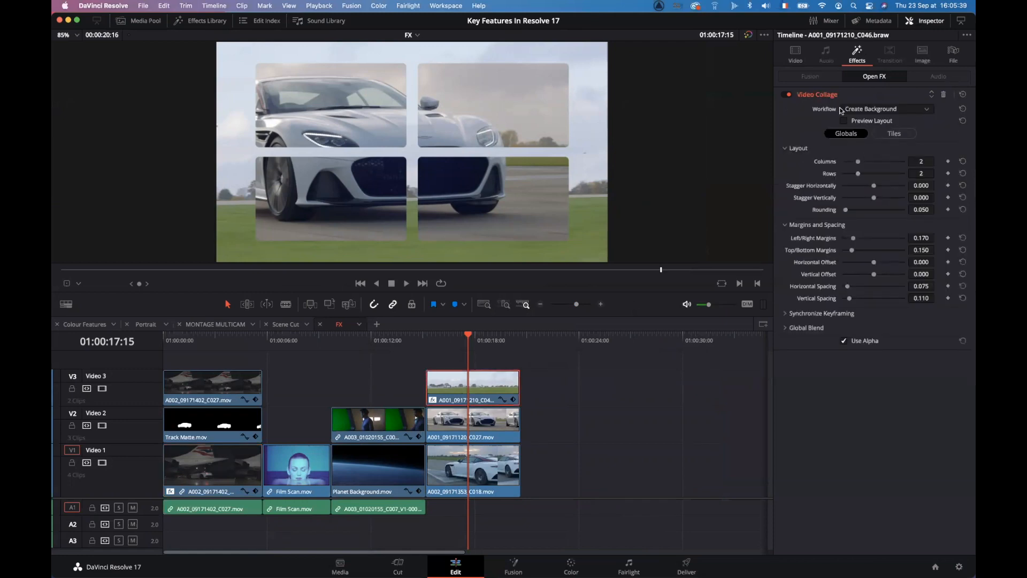
# Step: Set the collage to 1 column, with left/right margins 0.558, top/bottom margins 0.116 and horizontal offset 0.221
pyautogui.moveTo(852, 161); pyautogui.dragTo(841, 163)
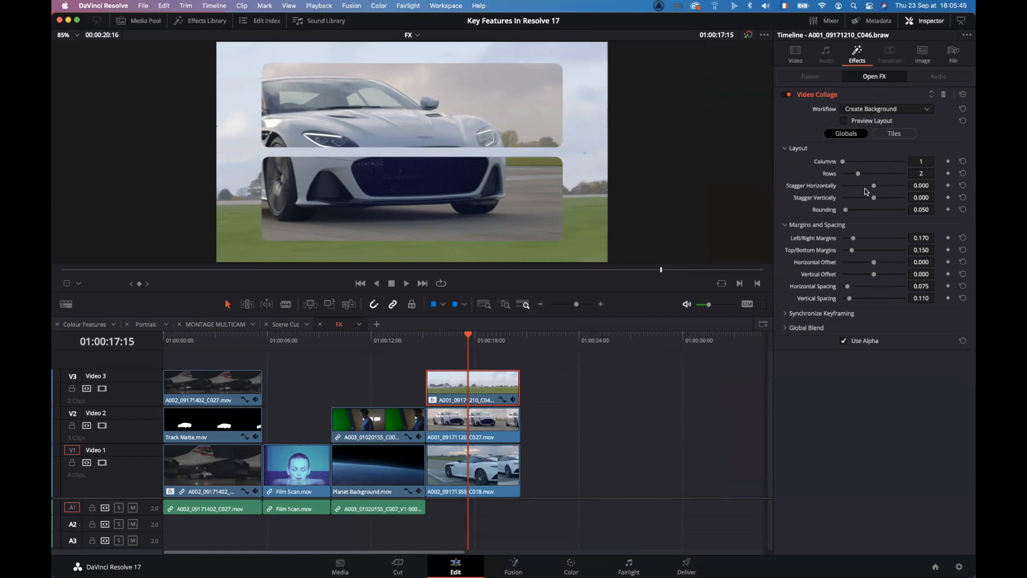
pyautogui.moveTo(872, 186); pyautogui.dragTo(866, 190)
pyautogui.press('super+z')
pyautogui.moveTo(853, 238); pyautogui.dragTo(887, 260)
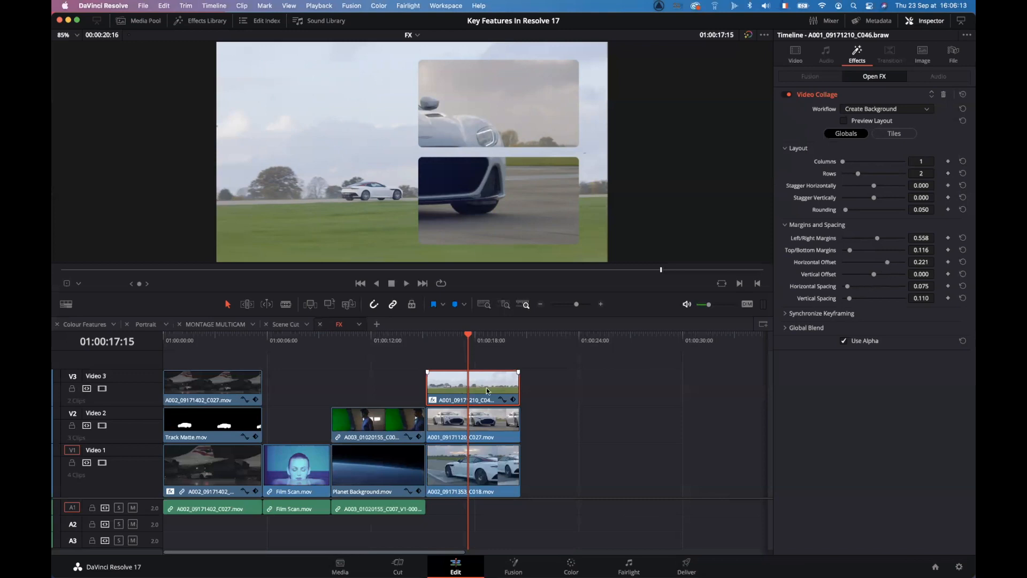
# Step: Transform the A001_09171120_C027.mov clip on Video 2 into the upper collage tile, with zoom 0.432 and position 432.473, 238.687
pyautogui.click(490, 426)
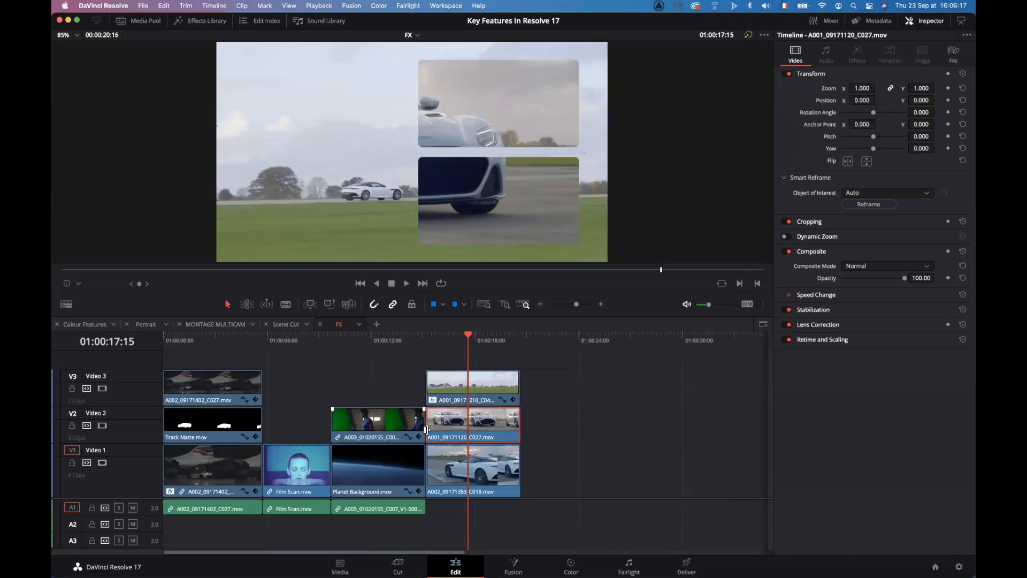
pyautogui.click(79, 285)
pyautogui.click(85, 300)
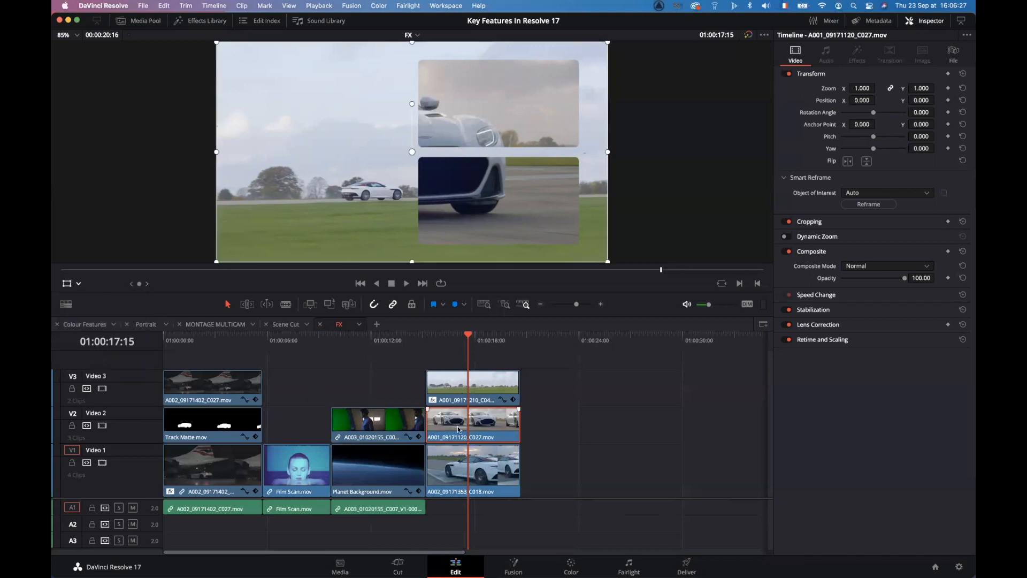
pyautogui.moveTo(217, 262); pyautogui.dragTo(342, 201)
pyautogui.moveTo(417, 173); pyautogui.dragTo(500, 124)
pyautogui.moveTo(425, 147); pyautogui.dragTo(454, 131)
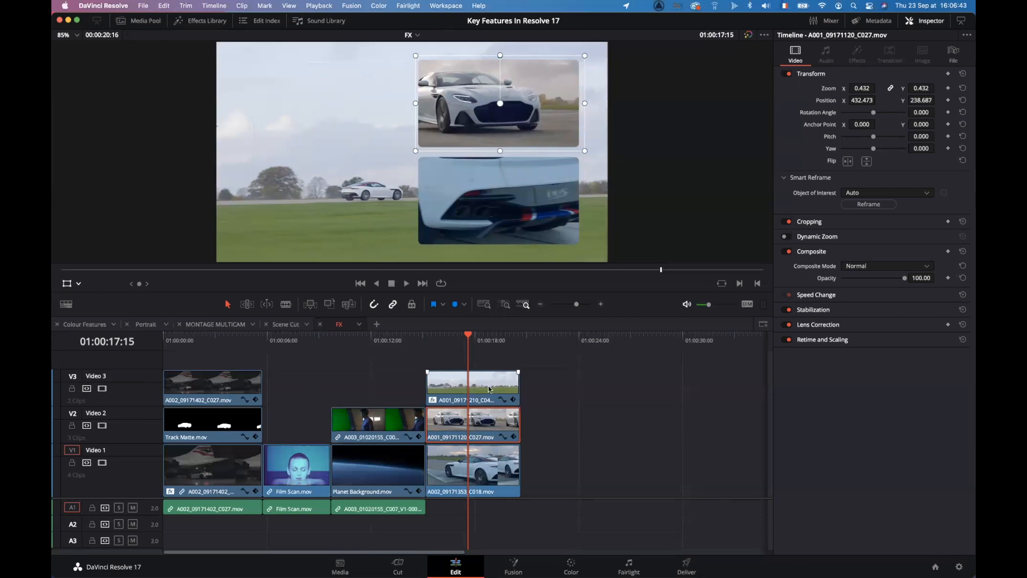
# Step: Fit the A002_09171353_C018.mov clip on Video 1 into the lower collage tile, with zoom 0.428 and position 425.383, -238.687
pyautogui.click(463, 475)
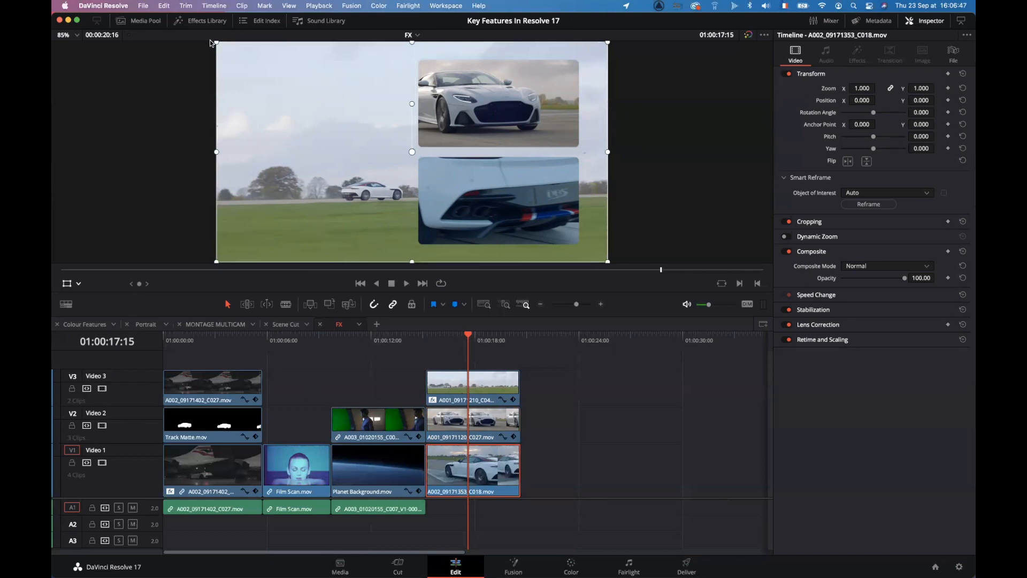
pyautogui.moveTo(211, 42); pyautogui.dragTo(465, 181)
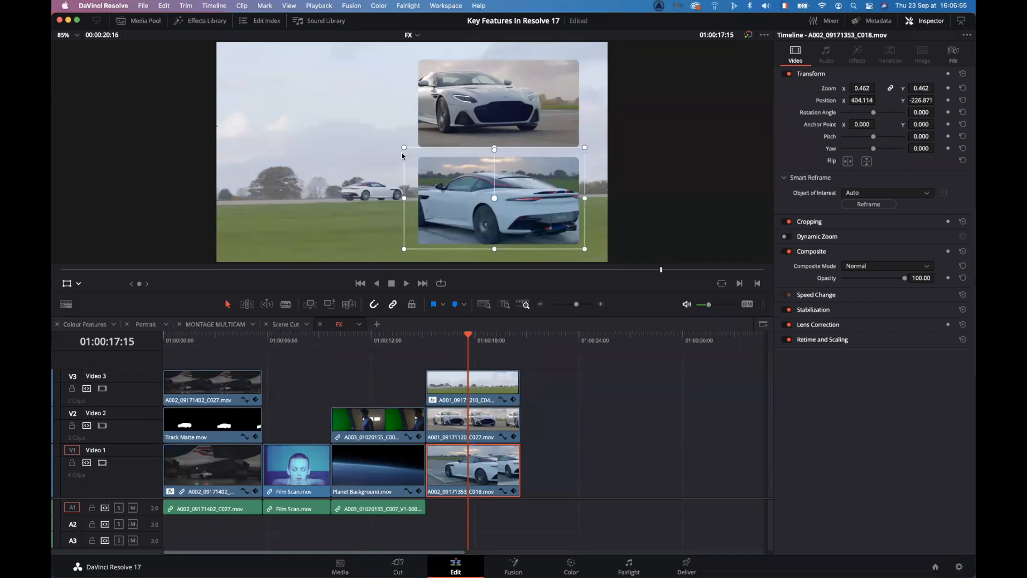
pyautogui.moveTo(403, 147); pyautogui.dragTo(418, 155)
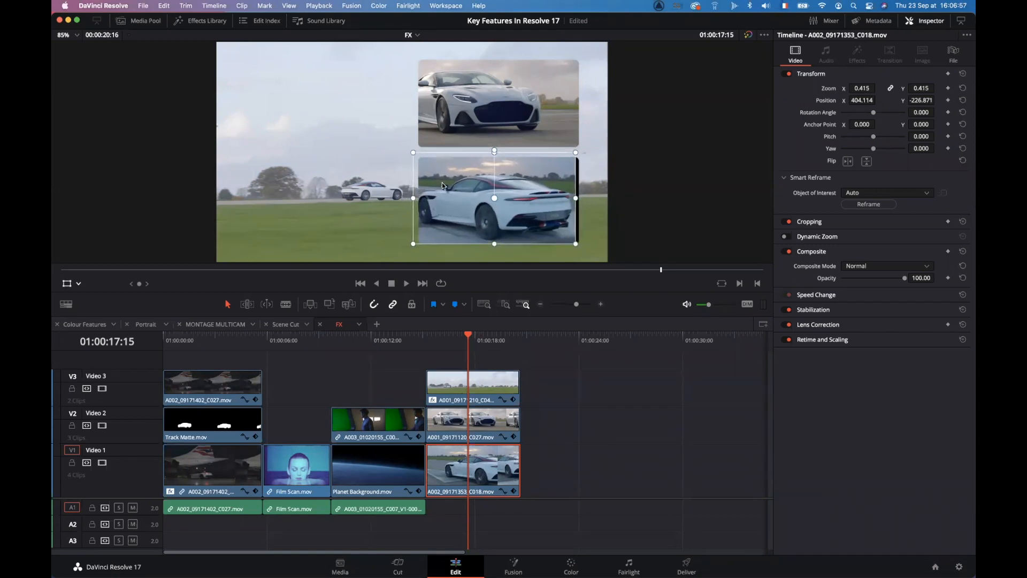
pyautogui.moveTo(447, 187); pyautogui.dragTo(447, 188)
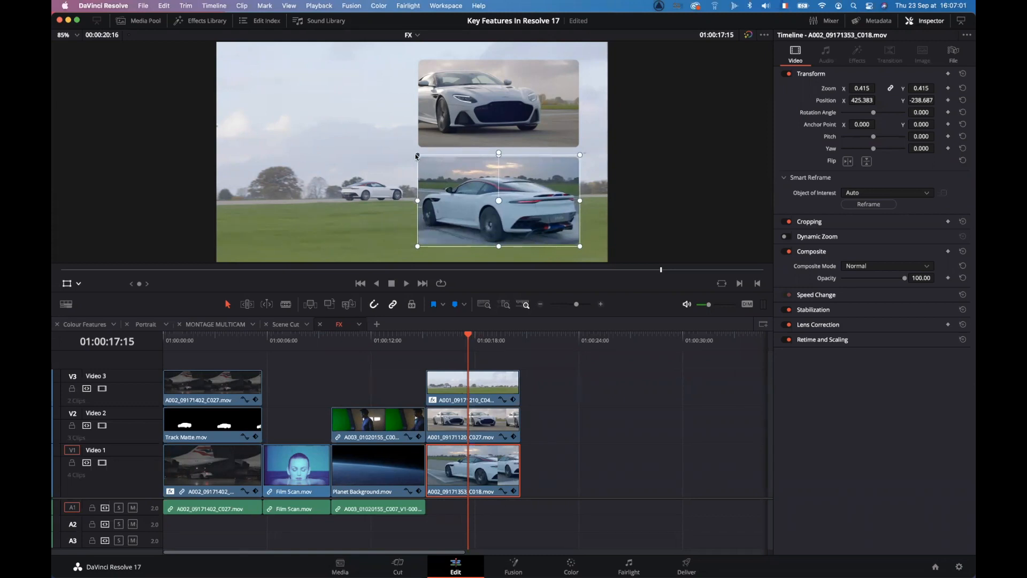
pyautogui.moveTo(417, 155); pyautogui.dragTo(415, 154)
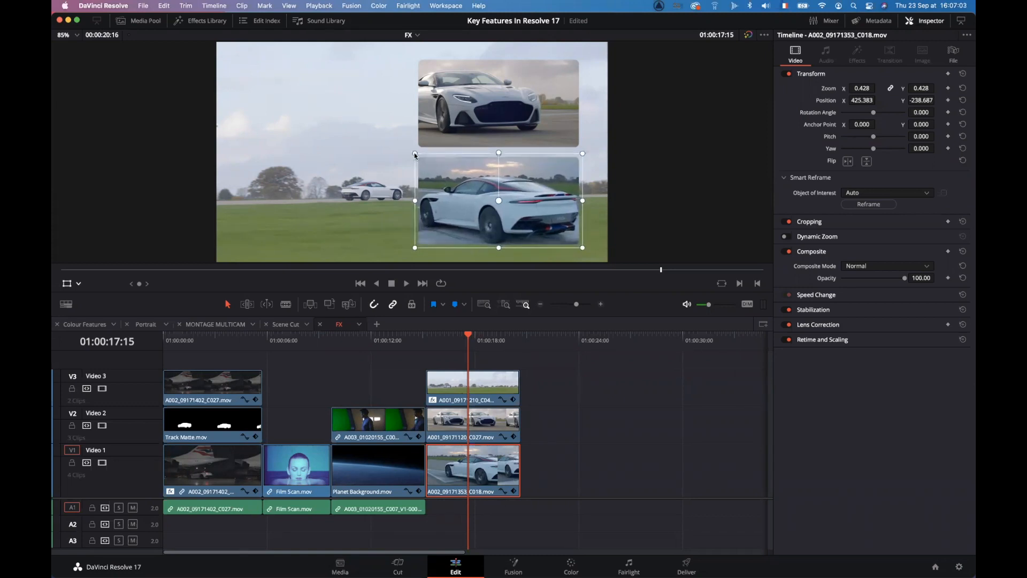
# Step: Play the finished collage from near its start to review all three car clips together
pyautogui.click(436, 337)
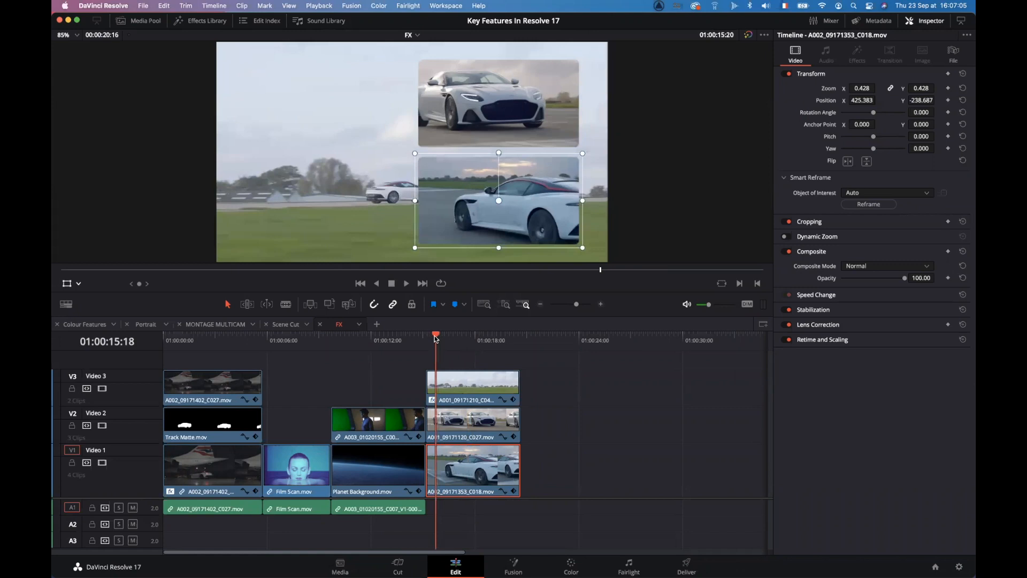
pyautogui.press('space')
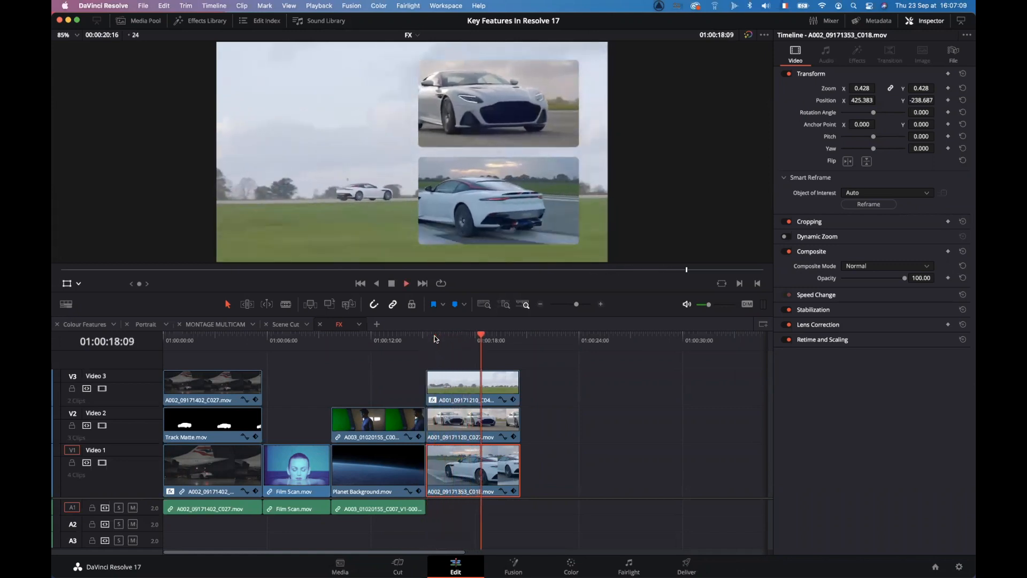
pyautogui.press('space')
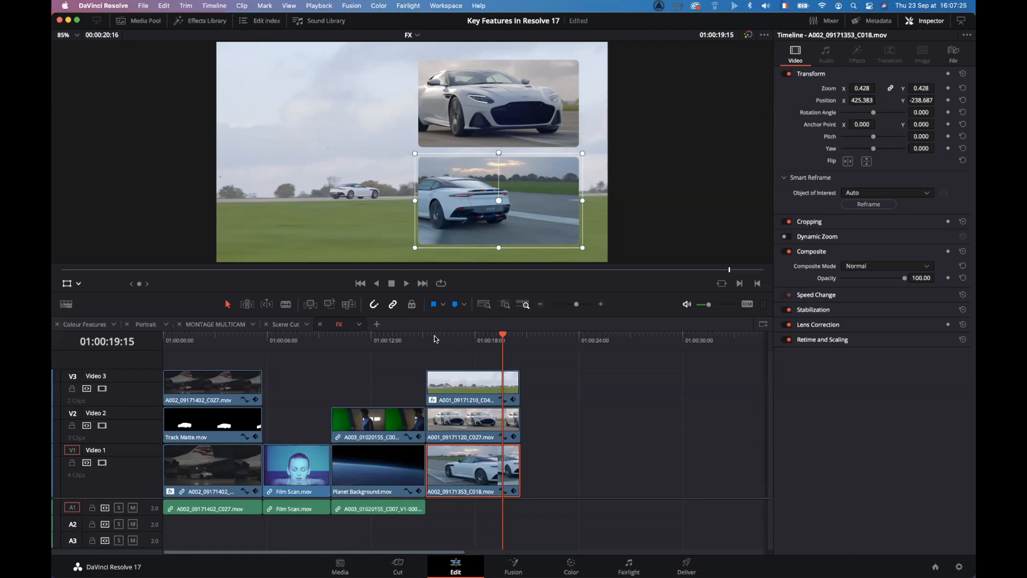
# Step: Move the playhead onto the Film Scan.mov clip, view its Motion Effects settings on the Color page, and return to the Edit page
pyautogui.moveTo(294, 339)
pyautogui.mouseDown()
pyautogui.moveTo(281, 342)
pyautogui.moveTo(292, 345)
pyautogui.mouseUp()
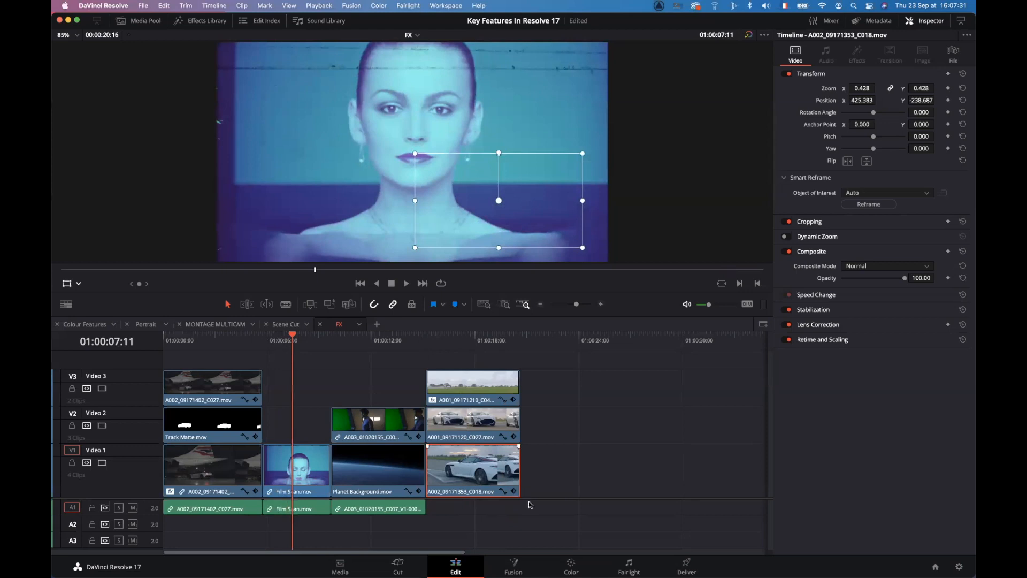
pyautogui.click(571, 567)
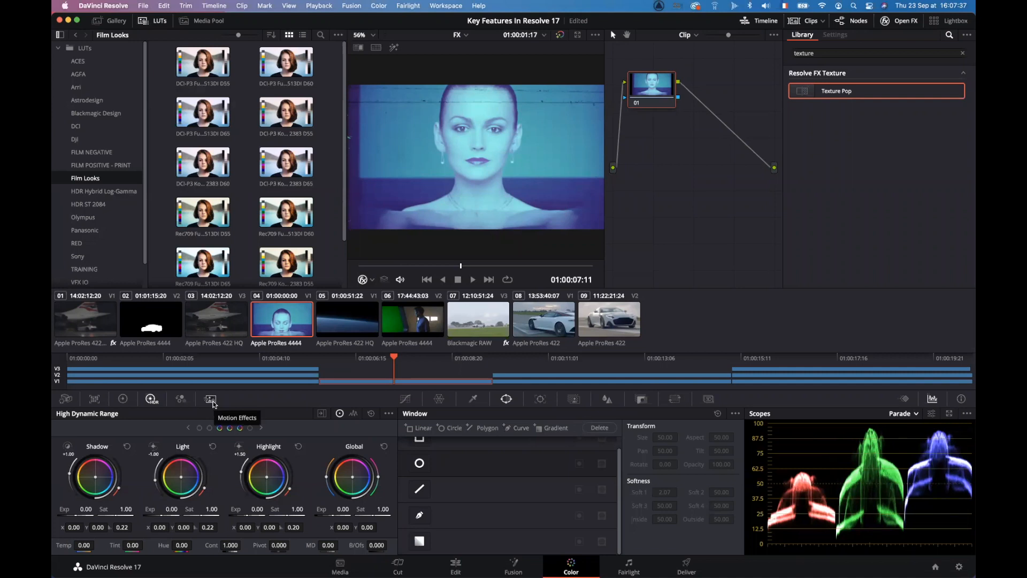
pyautogui.click(210, 399)
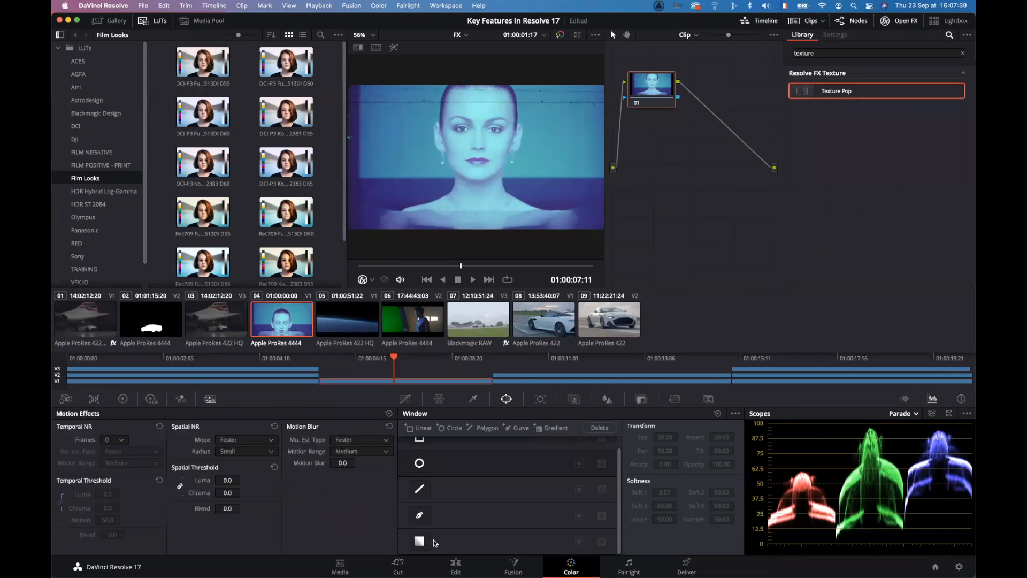
pyautogui.click(458, 564)
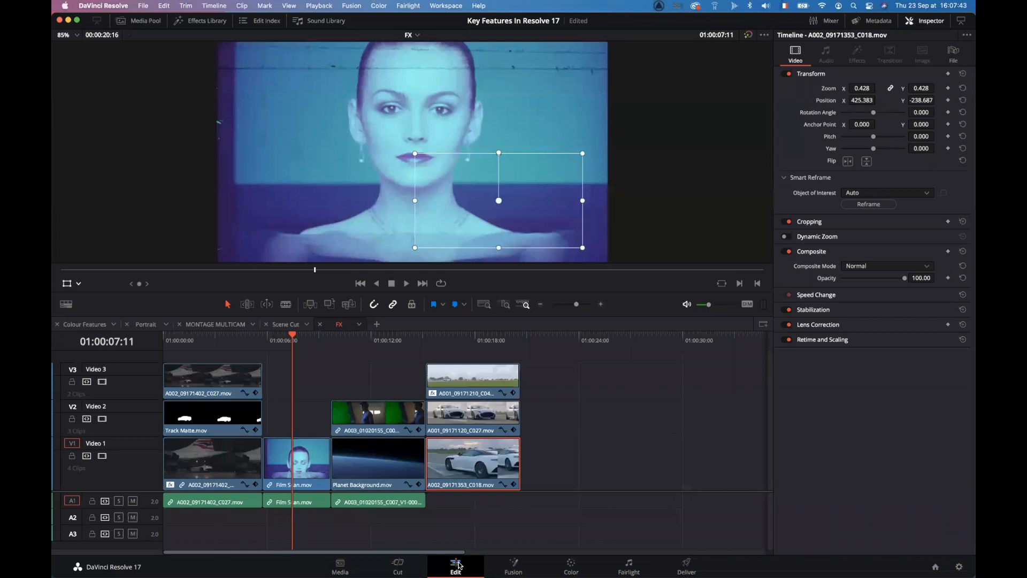
# Step: Play and scrub through the Film Scan.mov clip to examine the dust and dirt on the footage
pyautogui.click(283, 341)
pyautogui.press('space')
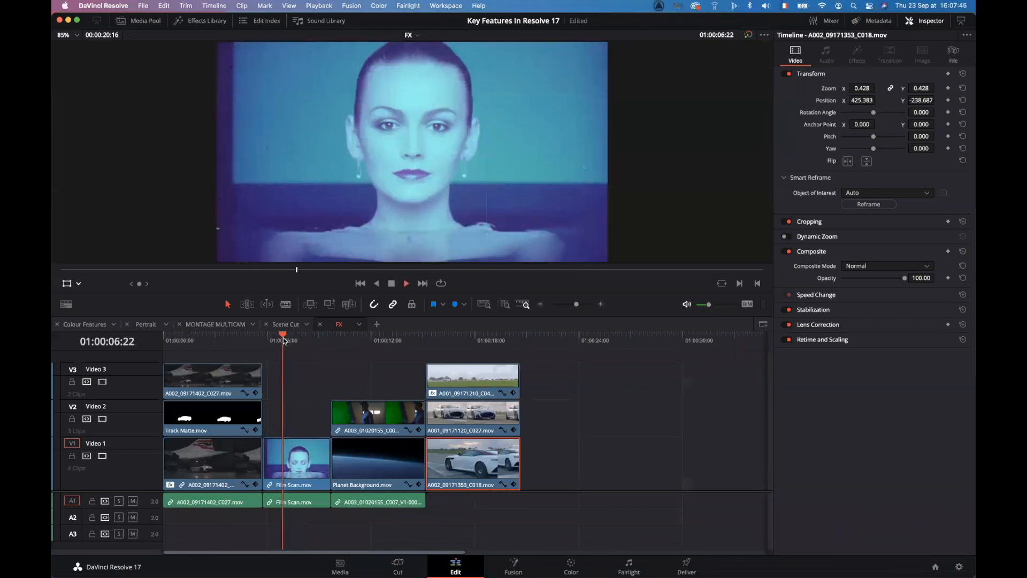
pyautogui.press('space')
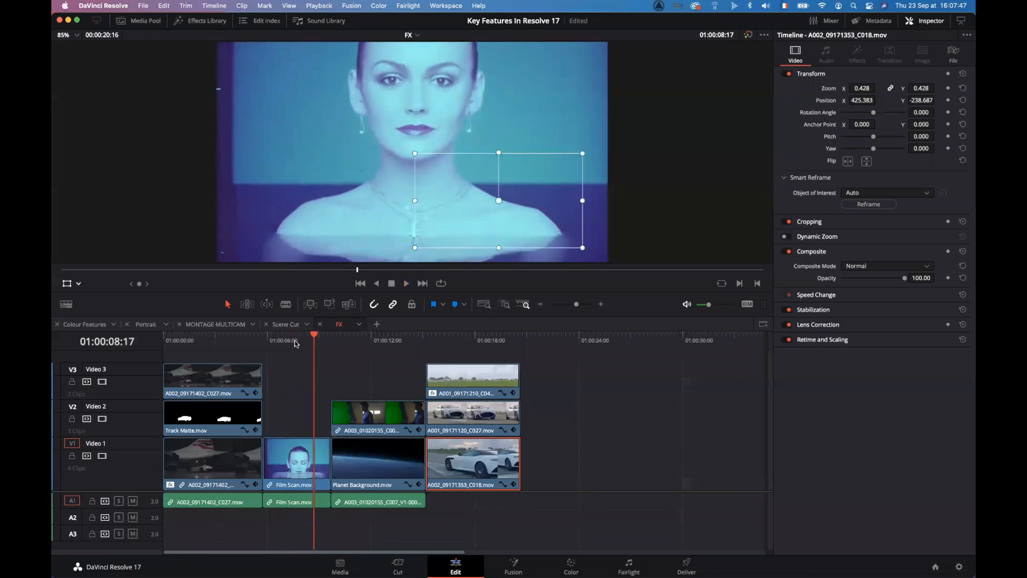
pyautogui.moveTo(289, 340); pyautogui.dragTo(280, 339)
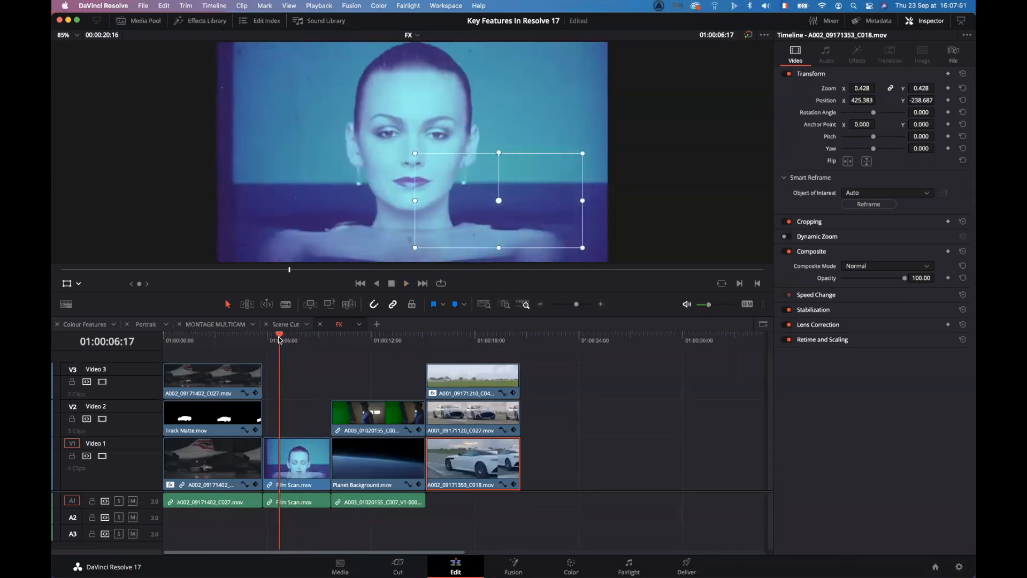
pyautogui.moveTo(279, 339)
pyautogui.mouseDown()
pyautogui.moveTo(268, 339)
pyautogui.moveTo(308, 343)
pyautogui.moveTo(287, 345)
pyautogui.mouseUp()
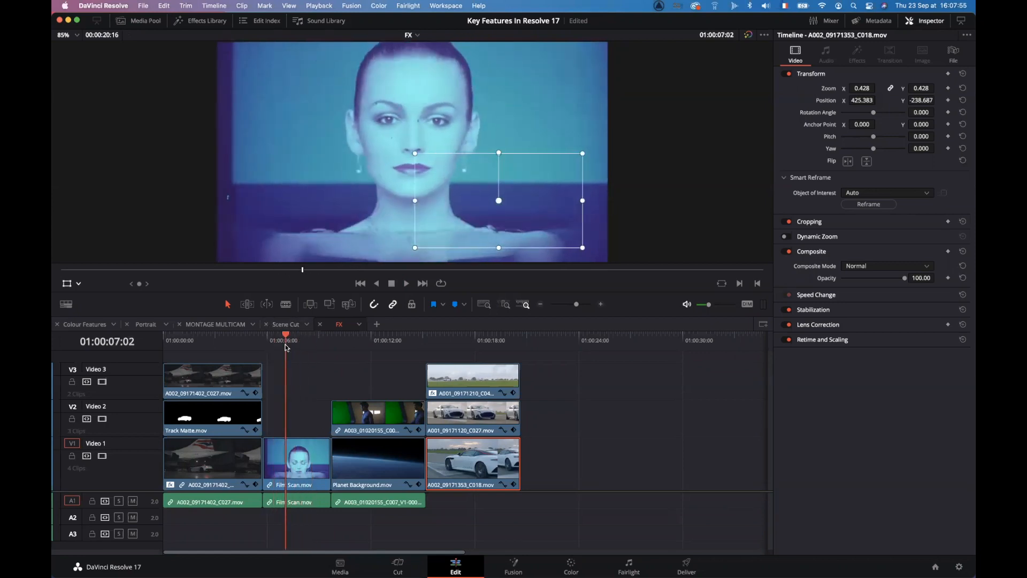
# Step: Find the Resolve FX Noise Reduction effect by searching for "noise" and apply it to the Film Scan.mov clip on Video 1
pyautogui.click(202, 20)
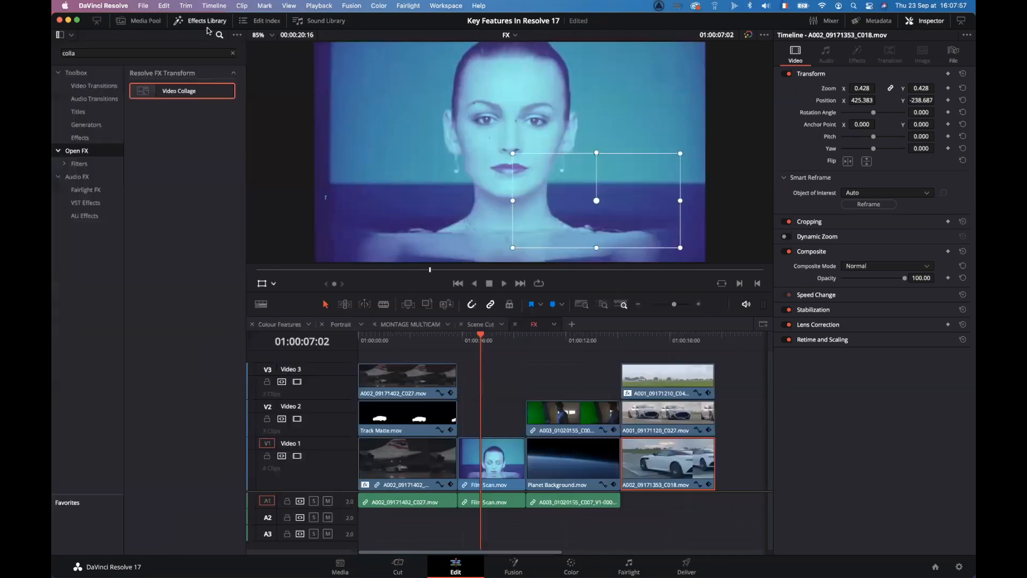
pyautogui.click(232, 53)
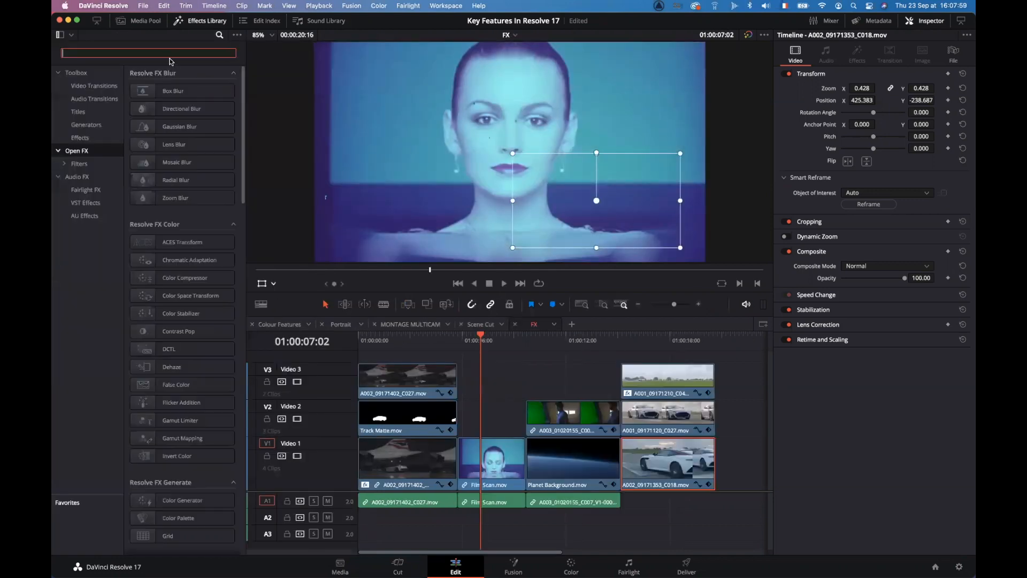
pyautogui.write('noise')
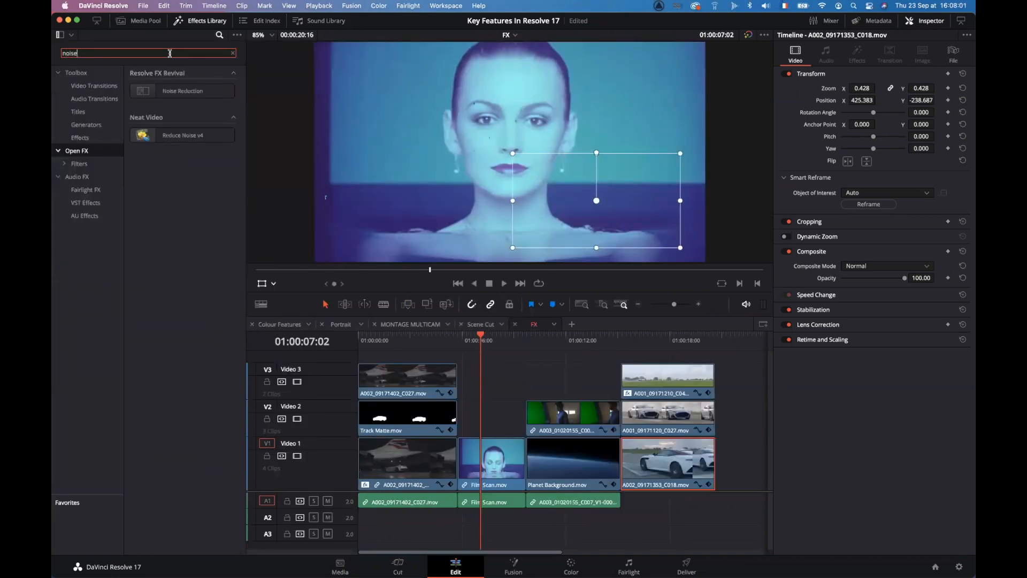
pyautogui.moveTo(190, 88); pyautogui.dragTo(508, 459)
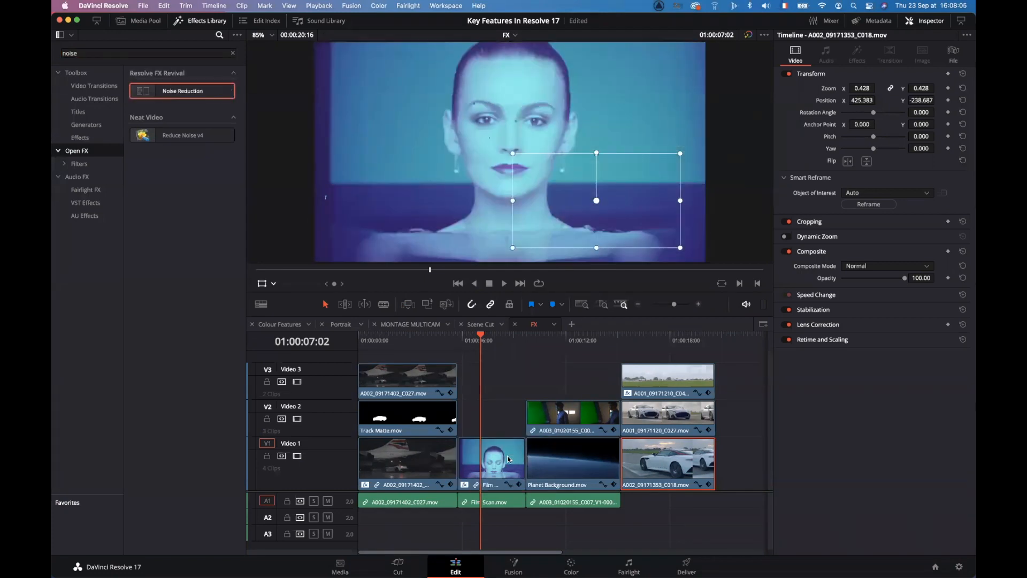
pyautogui.click(201, 20)
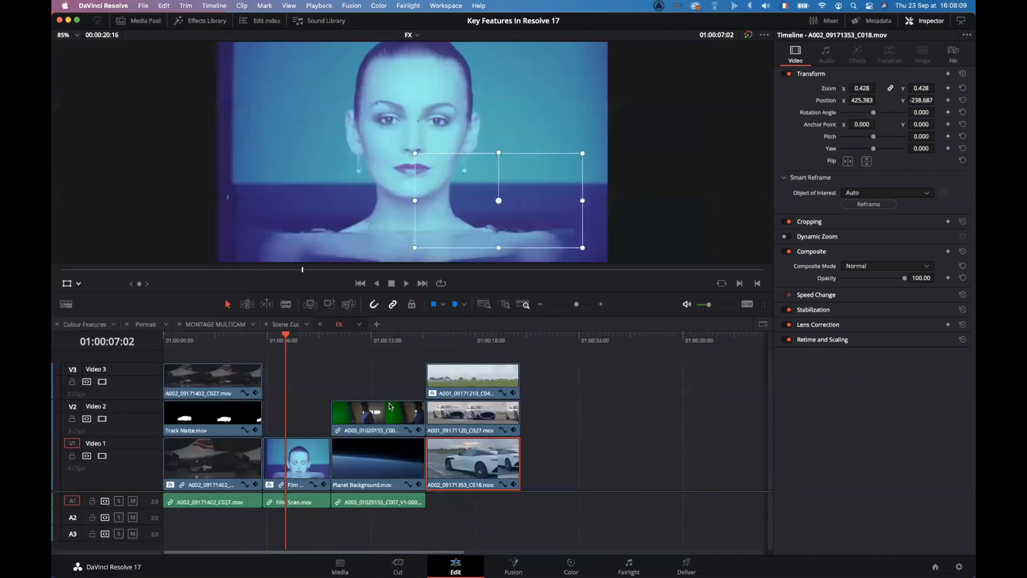
# Step: Unlink Film Scan.mov's spatial noise reduction thresholds, set luma to 9.3 and chroma to 52.7, and toggle the effect to compare
pyautogui.click(275, 463)
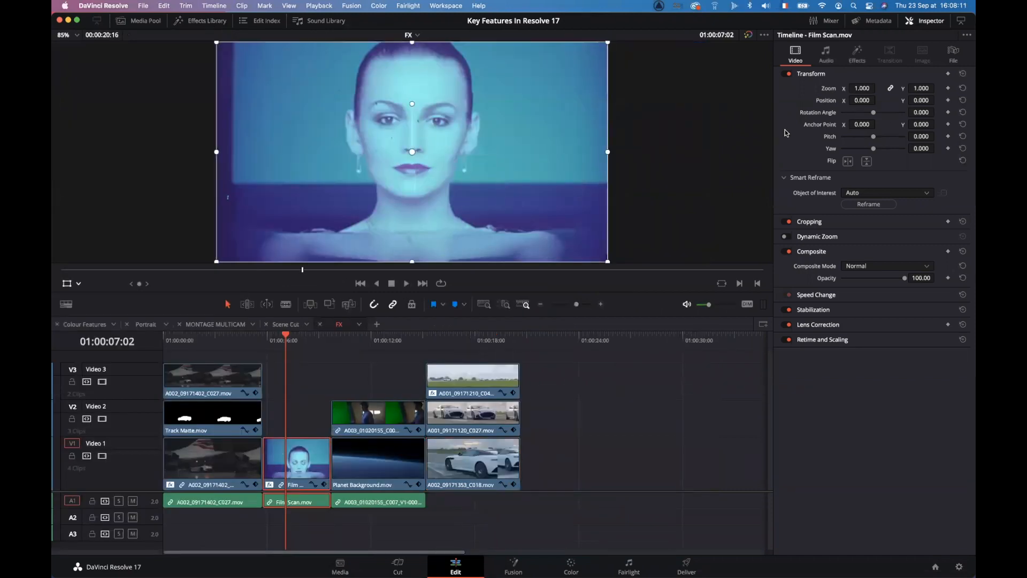
pyautogui.click(857, 54)
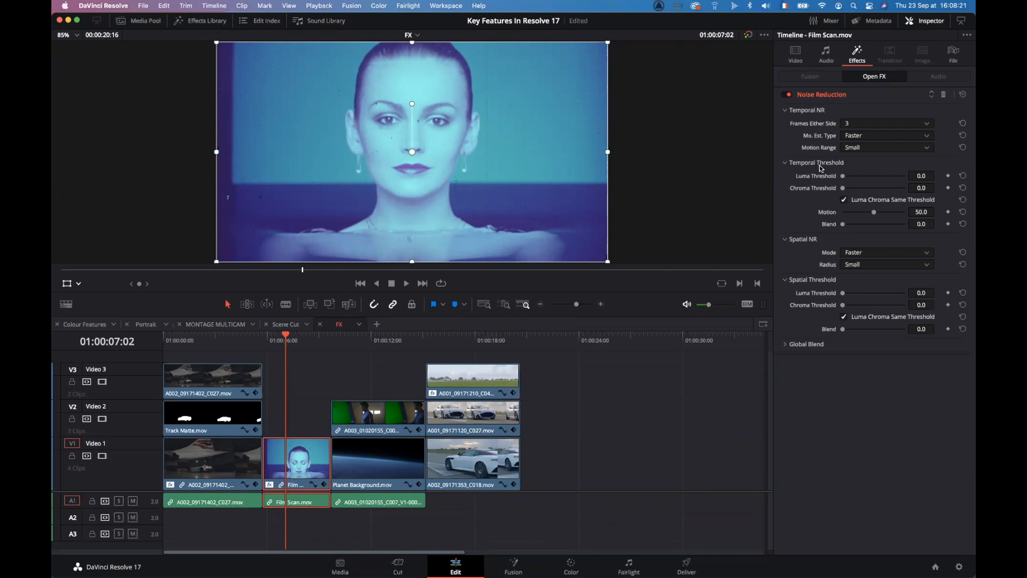
pyautogui.moveTo(842, 294); pyautogui.dragTo(848, 294)
pyautogui.click(844, 317)
pyautogui.moveTo(849, 305); pyautogui.dragTo(873, 307)
pyautogui.moveTo(873, 308); pyautogui.dragTo(875, 308)
pyautogui.click(787, 95)
pyautogui.click(788, 95)
# Step: Unlink the temporal noise reduction thresholds, set luma to 10.1 and chroma to 47.3, and toggle the effect to compare
pyautogui.moveTo(843, 176); pyautogui.dragTo(871, 188)
pyautogui.click(843, 199)
pyautogui.click(786, 94)
pyautogui.click(787, 94)
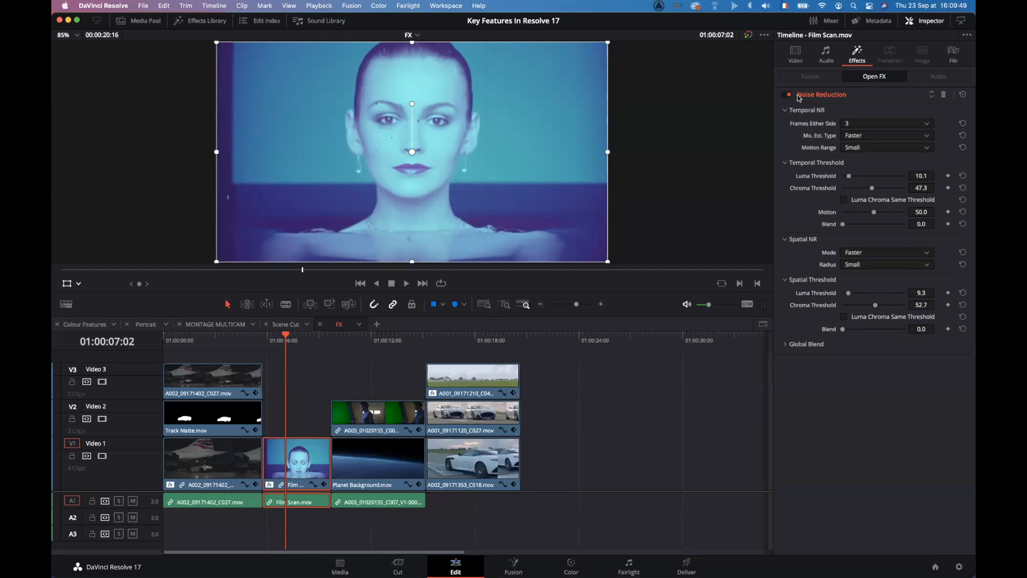
# Step: Place the playhead at 01:00:11:20 on the green-screen clip and temporarily disable Video 2 to view the planet background beneath it
pyautogui.click(362, 341)
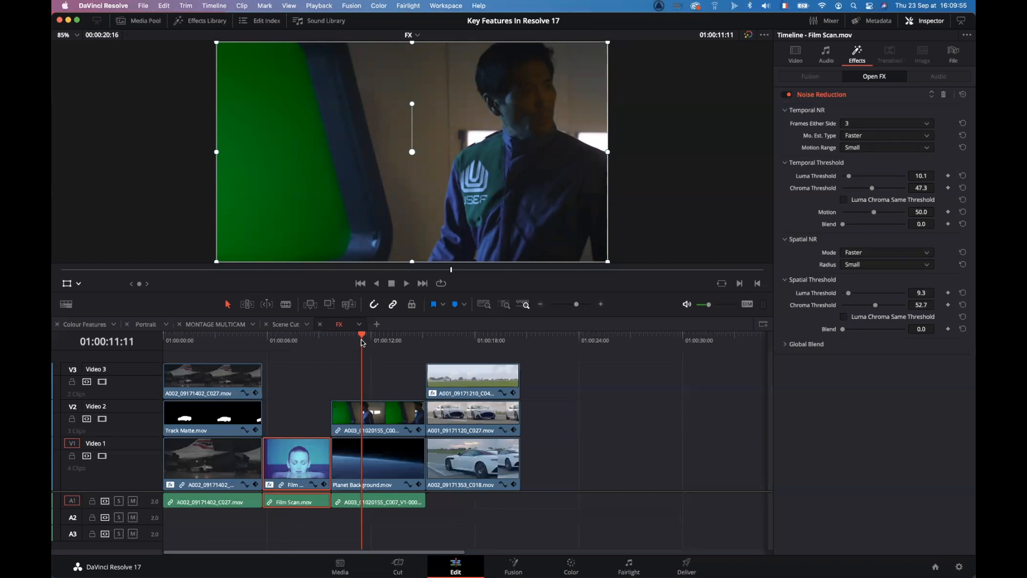
pyautogui.moveTo(361, 339)
pyautogui.mouseDown()
pyautogui.moveTo(344, 340)
pyautogui.moveTo(367, 340)
pyautogui.mouseUp()
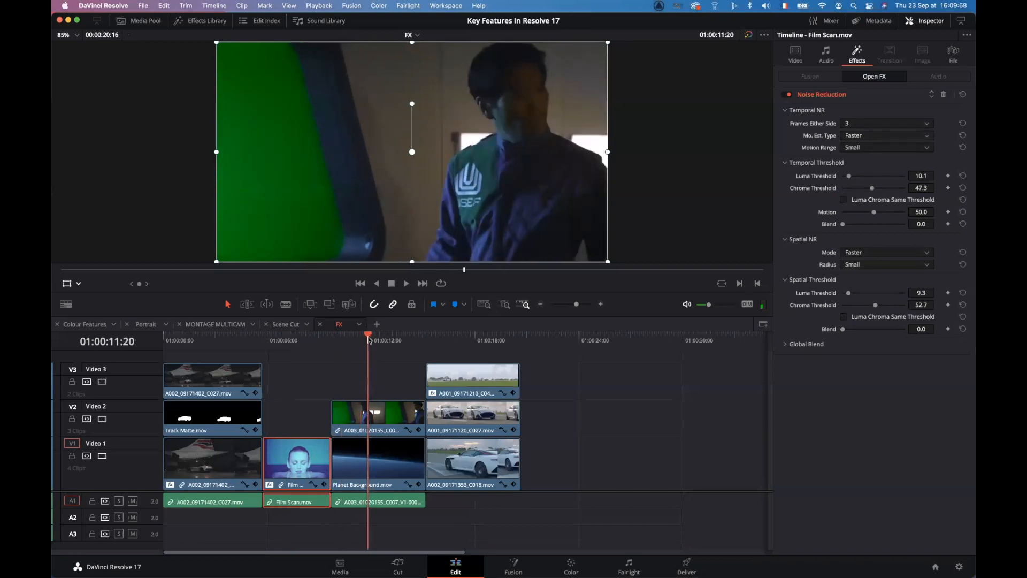
pyautogui.click(102, 419)
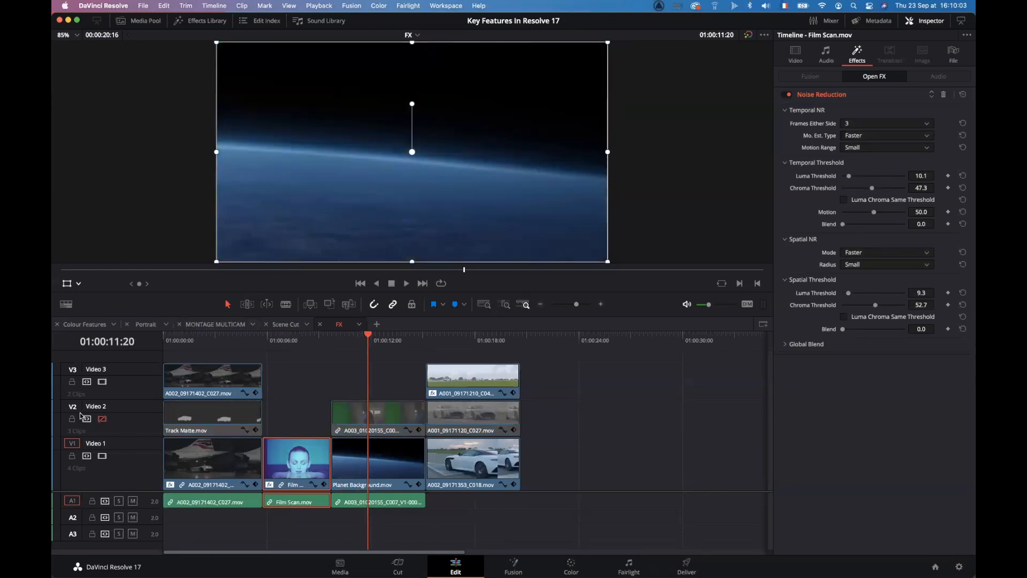
pyautogui.click(102, 418)
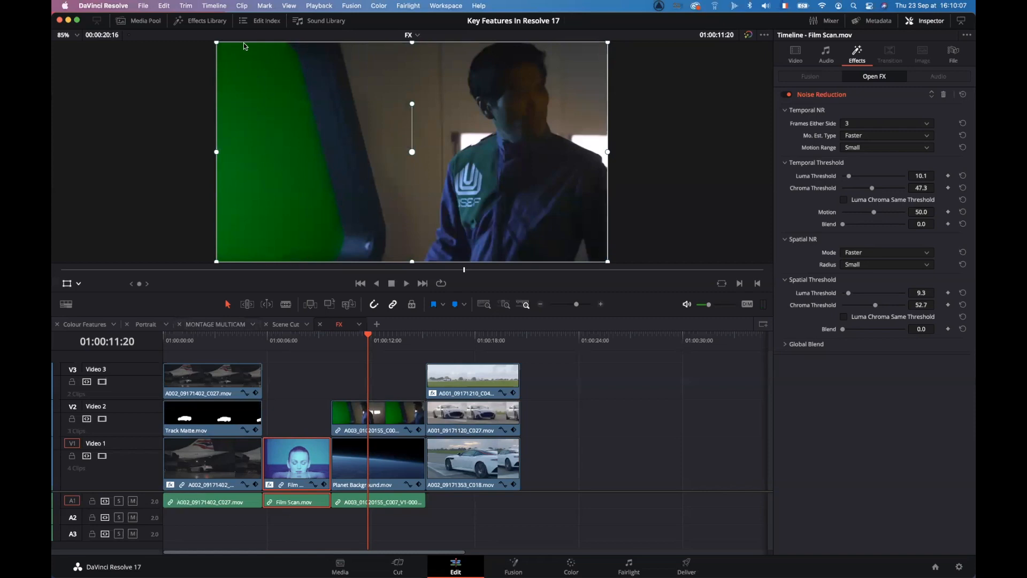
# Step: Find the 3D Keyer by searching for "3D" and apply it to the green-screen clip on Video 2
pyautogui.click(373, 304)
pyautogui.click(199, 21)
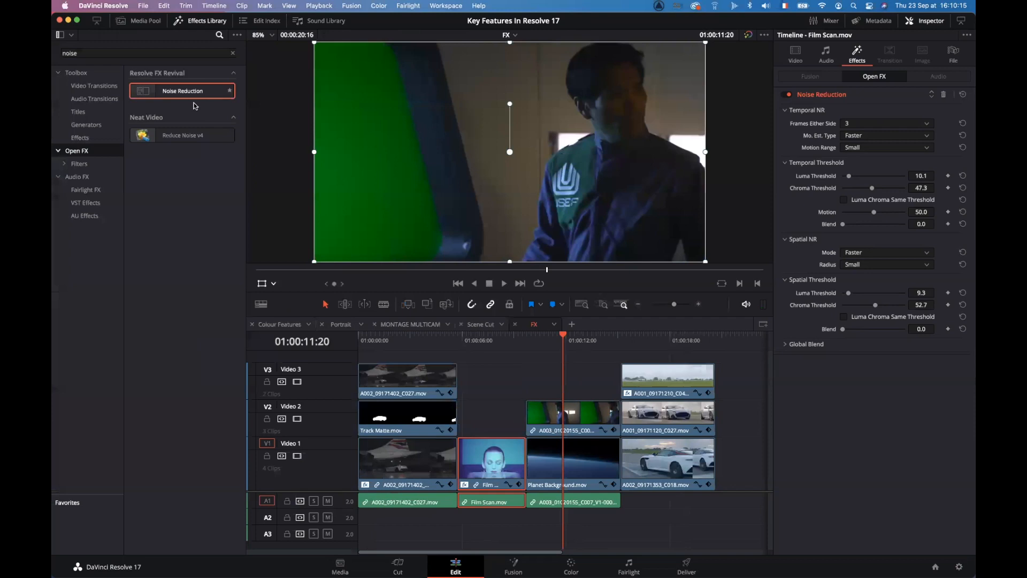
pyautogui.click(233, 53)
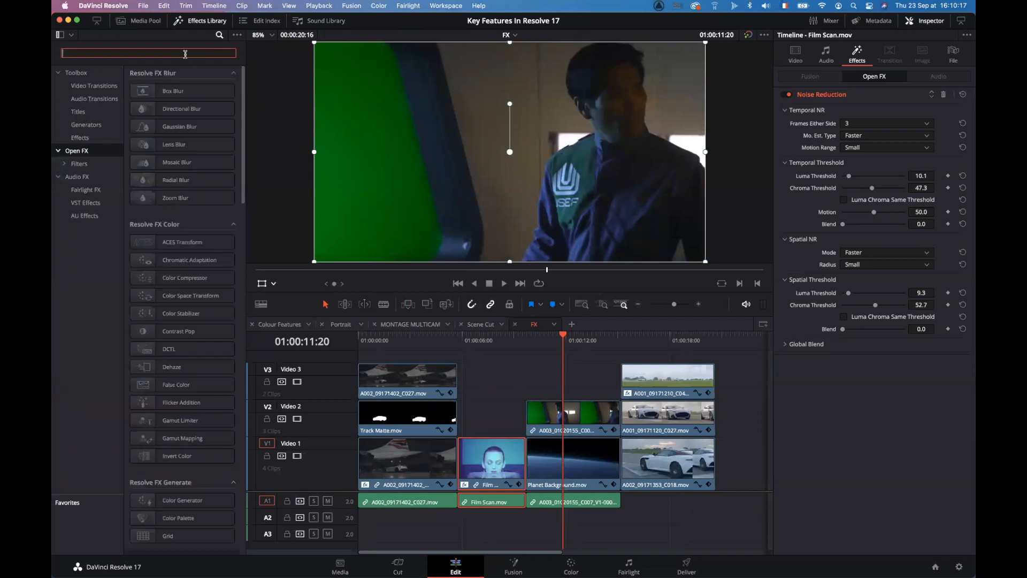
pyautogui.write('3D')
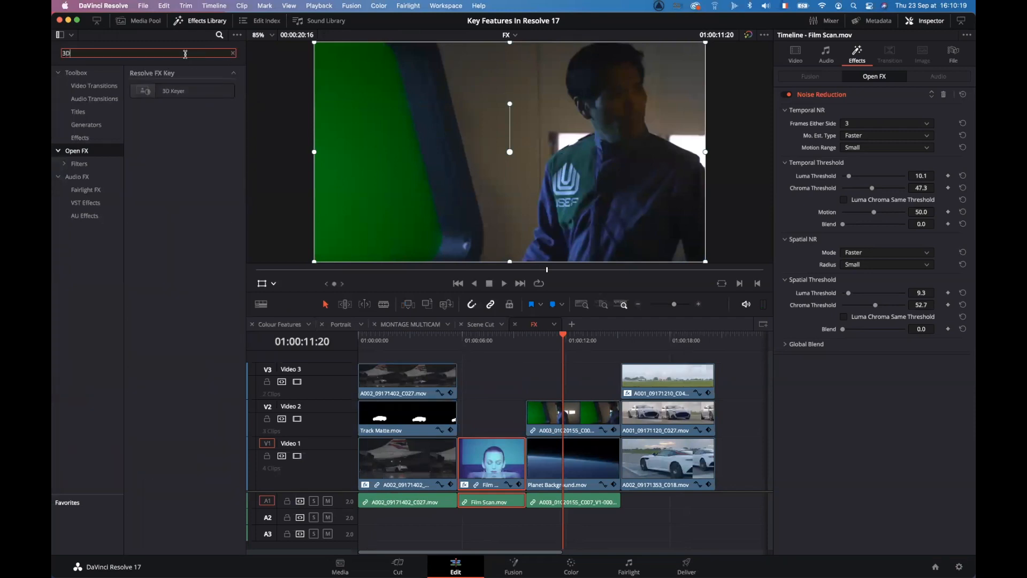
pyautogui.moveTo(173, 92); pyautogui.dragTo(566, 427)
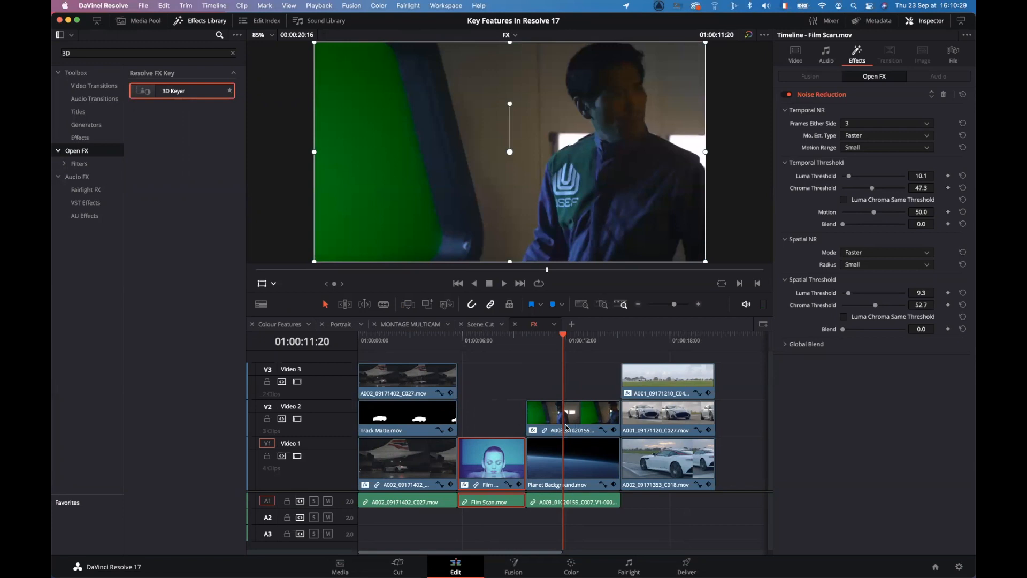
pyautogui.click(201, 21)
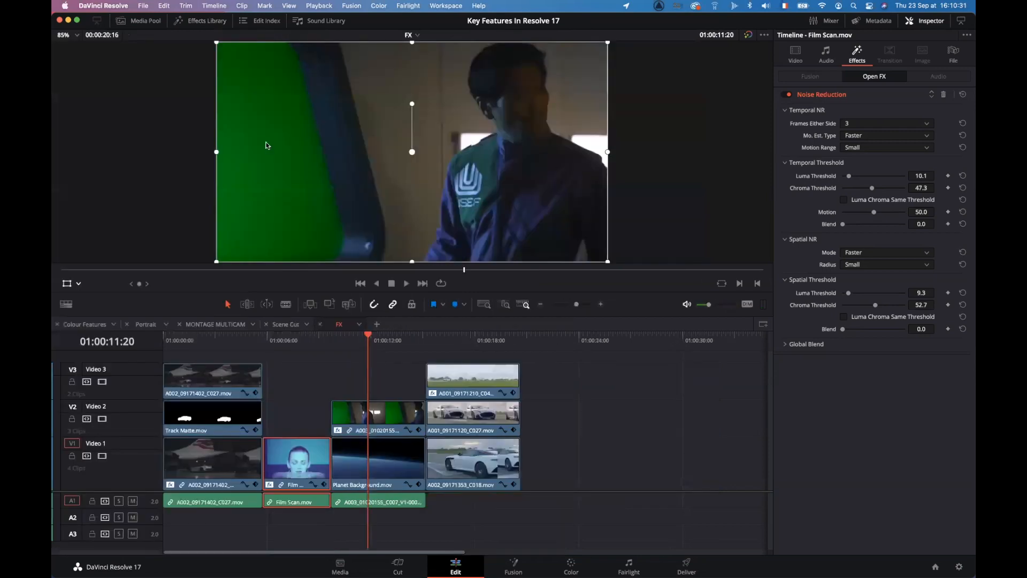
# Step: Activate the Open FX Overlay for the green-screen clip and sample the green area with the 3D Keyer's picker
pyautogui.click(390, 422)
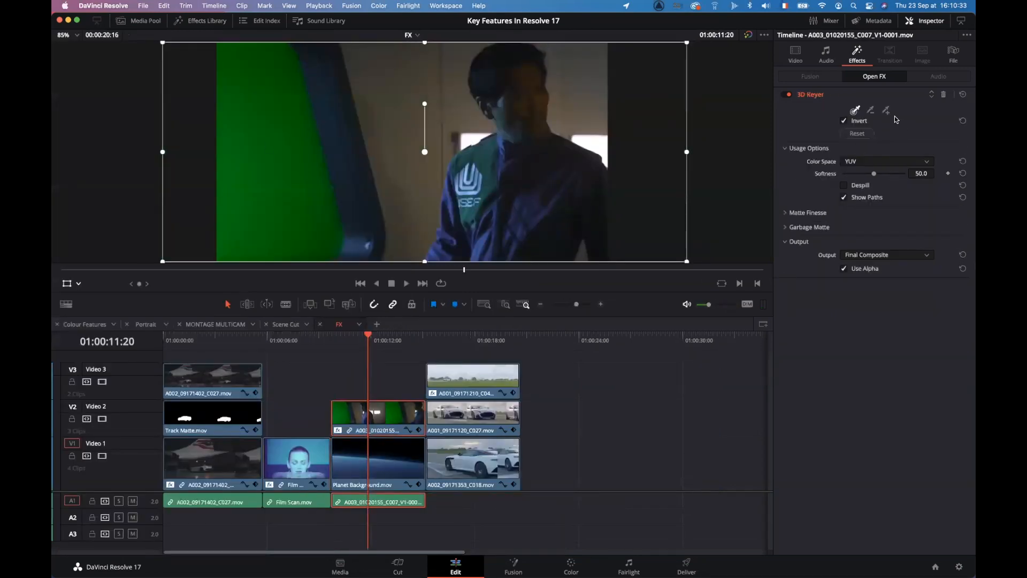
pyautogui.click(856, 110)
pyautogui.click(79, 284)
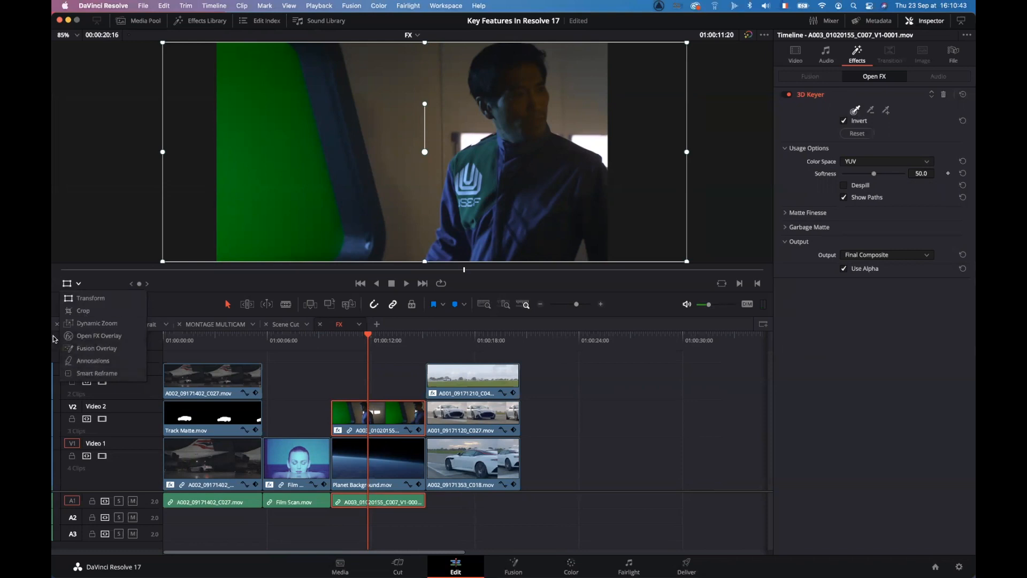
pyautogui.click(91, 348)
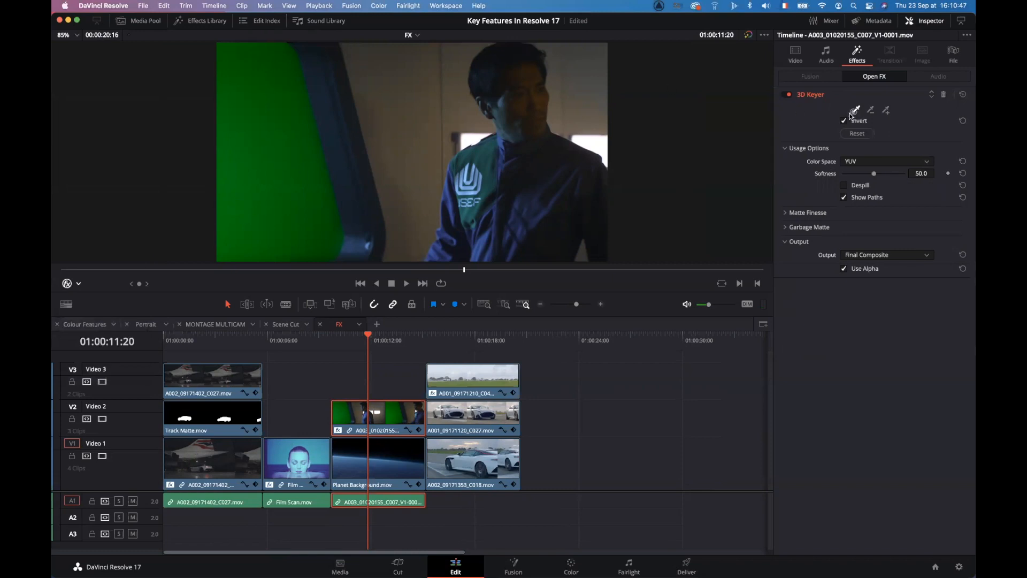
pyautogui.click(272, 171)
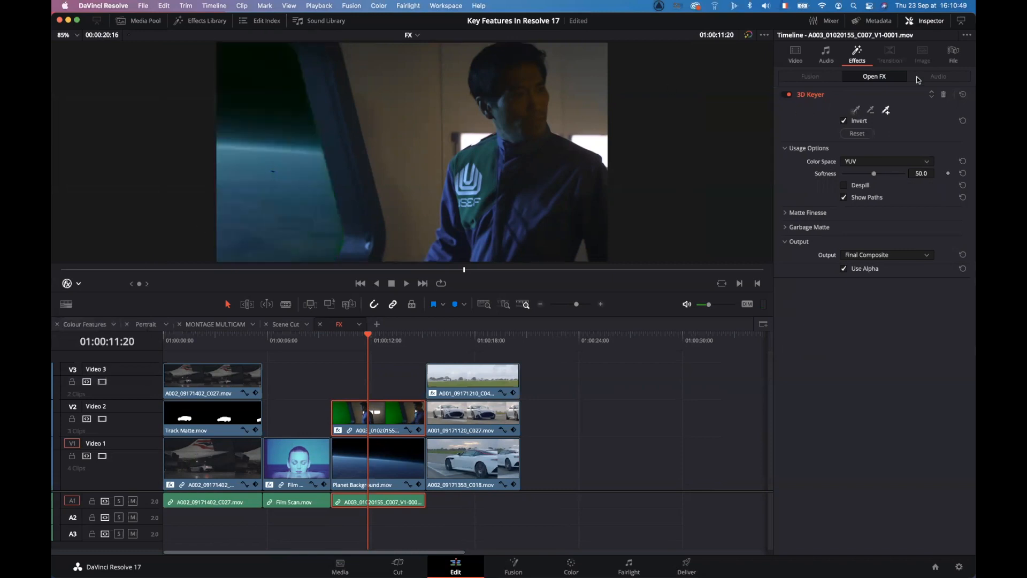
# Step: Set the 3D Keyer output to Alpha Highlight B/W and clean the matte with Clean Black at 9.3 in Matte Finesse
pyautogui.click(855, 110)
pyautogui.click(886, 254)
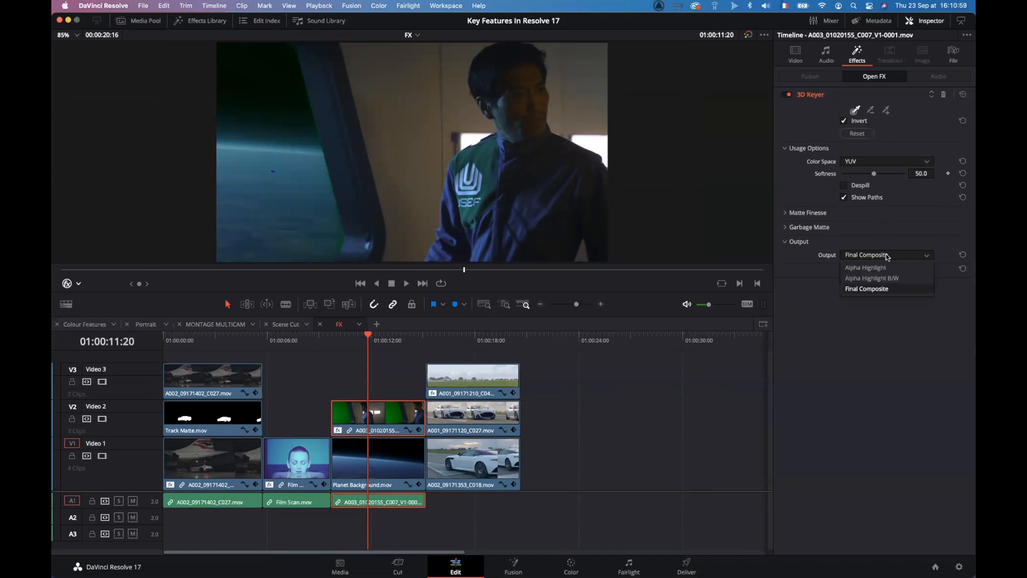
pyautogui.click(881, 278)
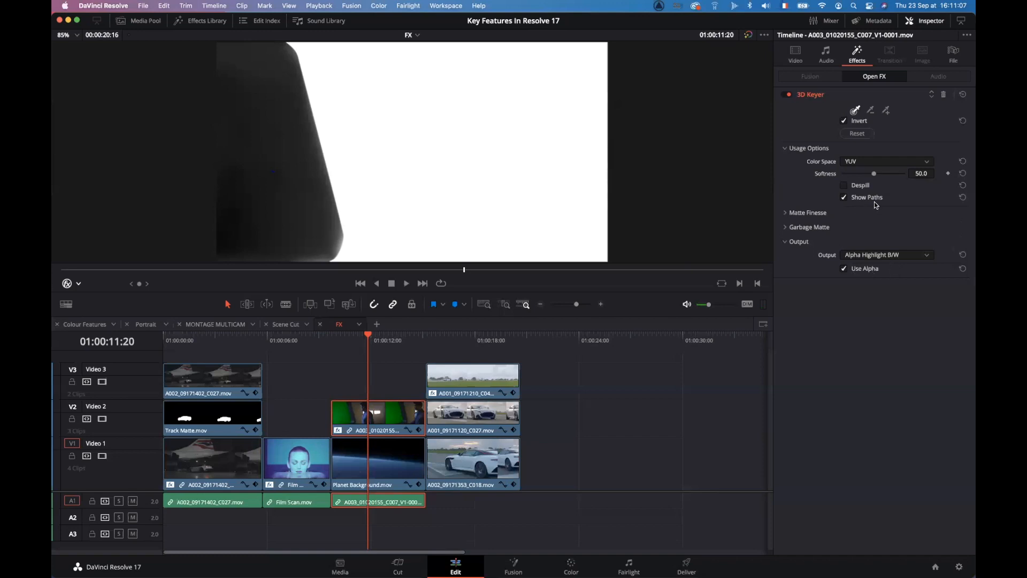
pyautogui.click(785, 212)
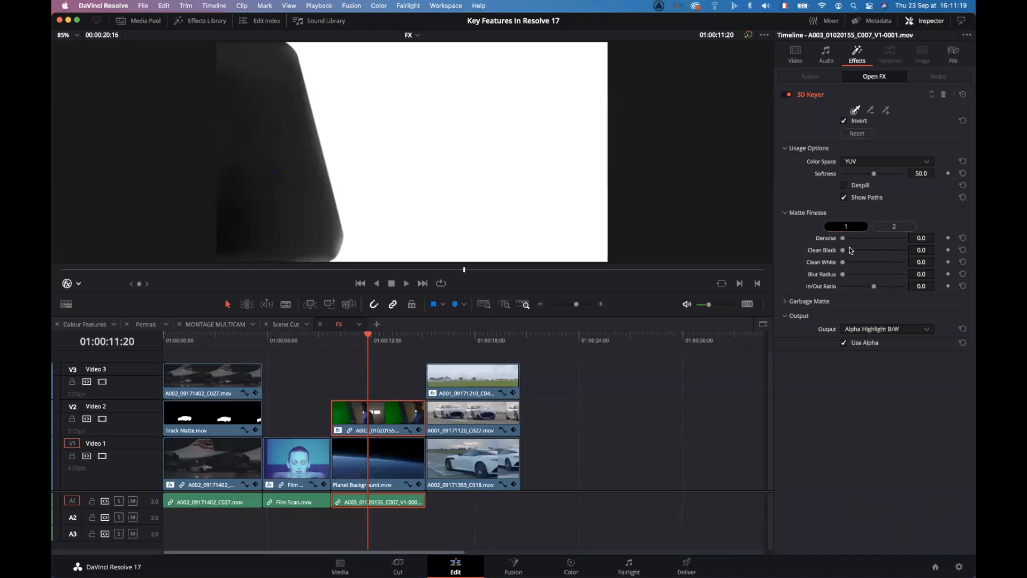
pyautogui.moveTo(843, 249); pyautogui.dragTo(849, 252)
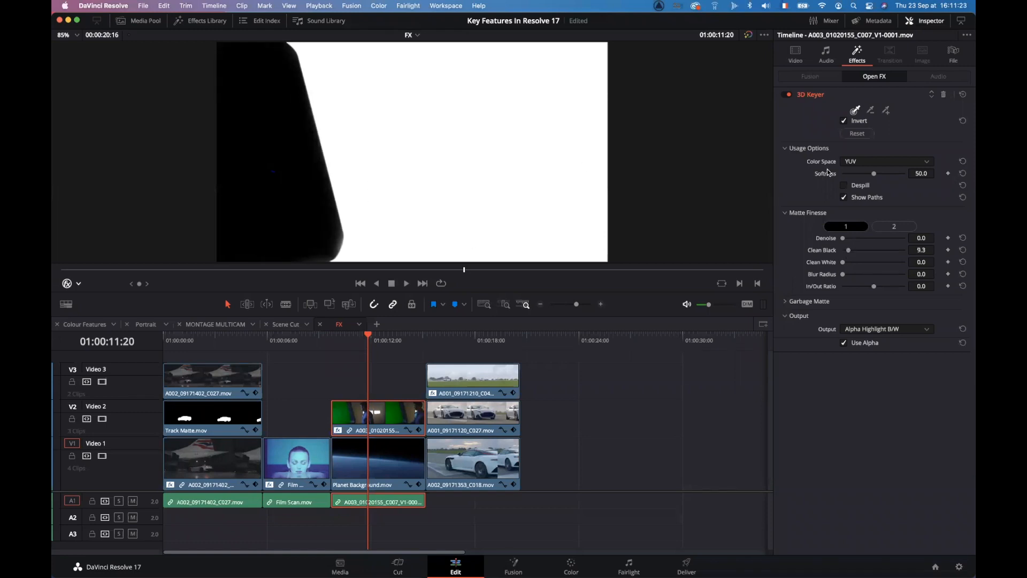
# Step: Set the 3D Keyer output to Final Composite with Despill enabled, and toggle the keyer to compare before and after
pyautogui.click(856, 329)
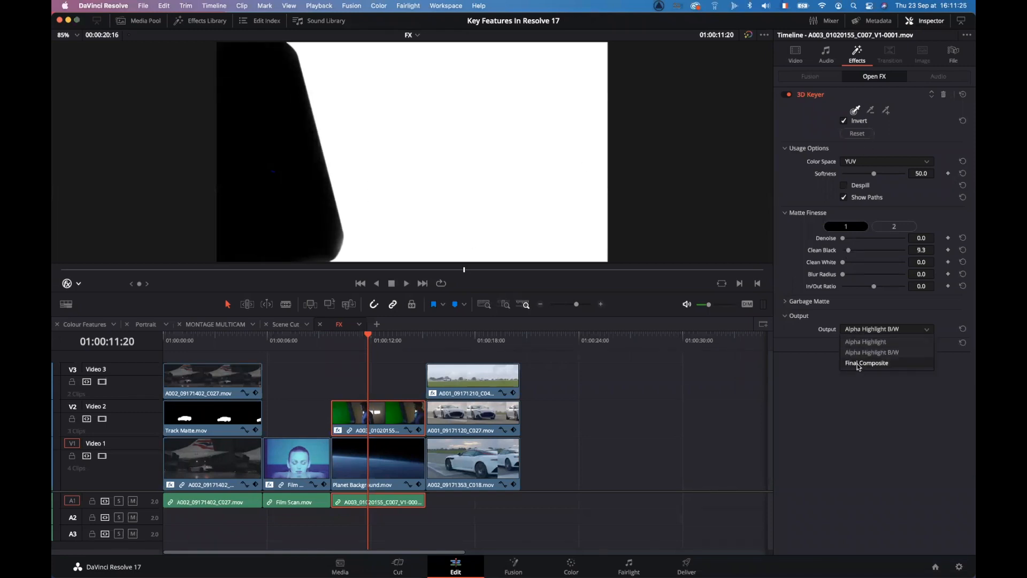
pyautogui.click(859, 364)
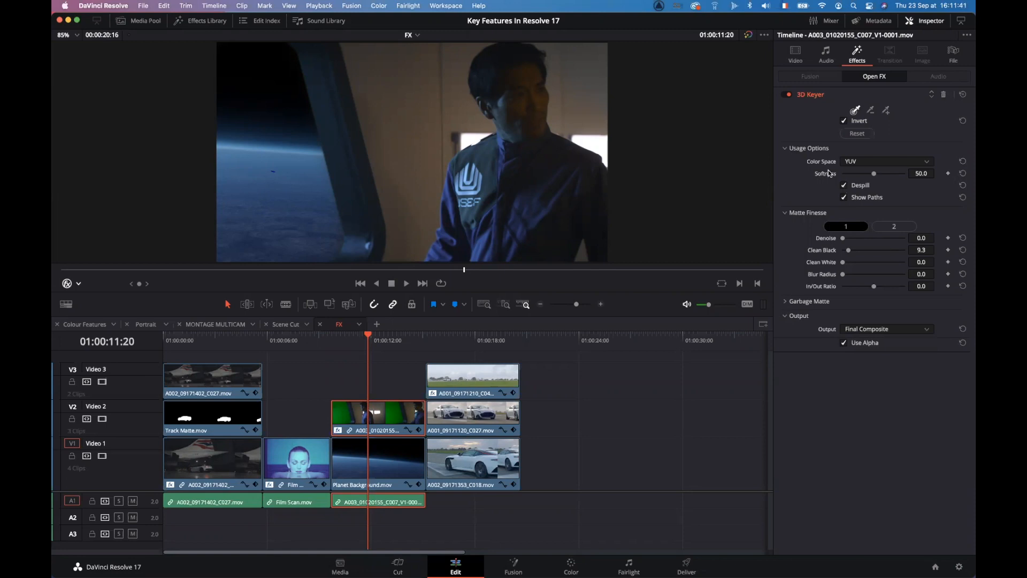
pyautogui.click(787, 95)
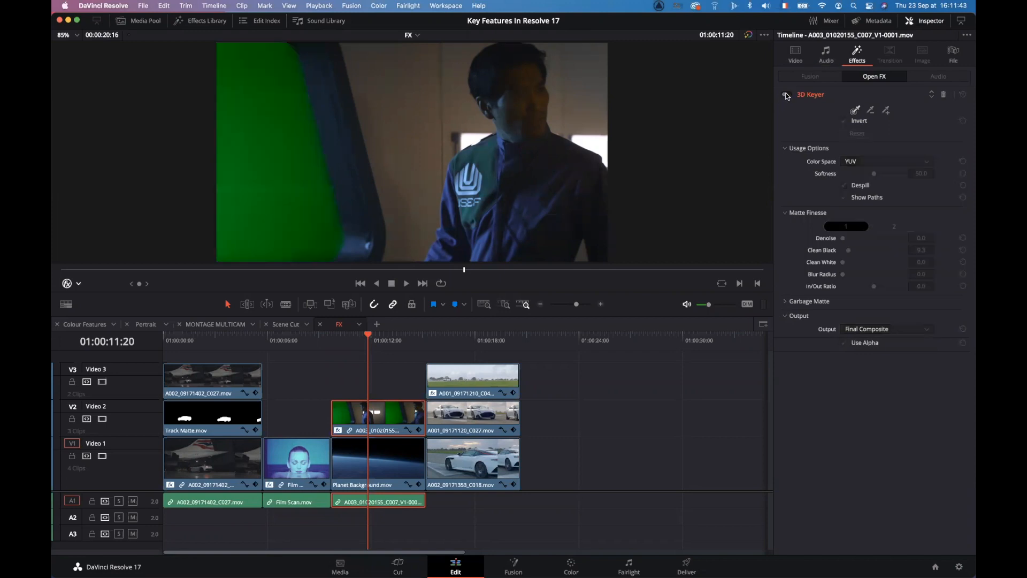
pyautogui.click(787, 95)
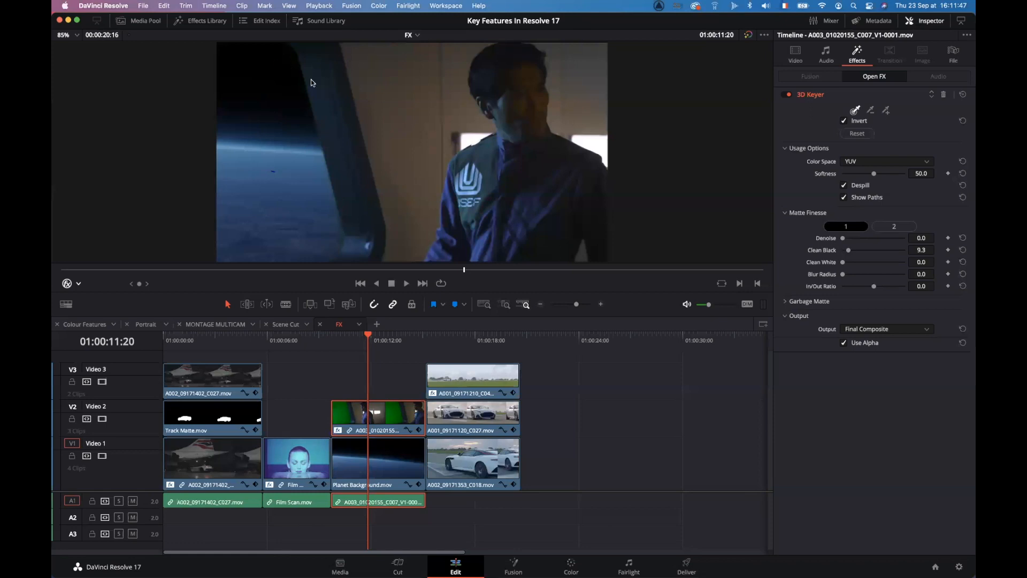
pyautogui.click(786, 95)
pyautogui.click(786, 95)
# Step: Place the playhead at 01:00:08:16 on the Film Scan.mov clip and look up the Render Cache playback option
pyautogui.click(313, 341)
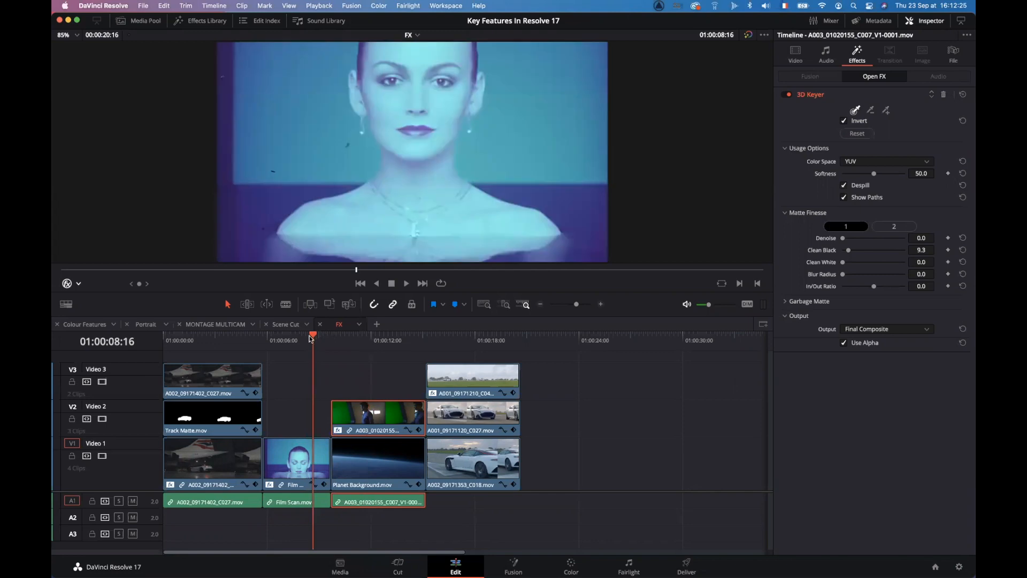
pyautogui.click(319, 6)
pyautogui.moveTo(331, 66)
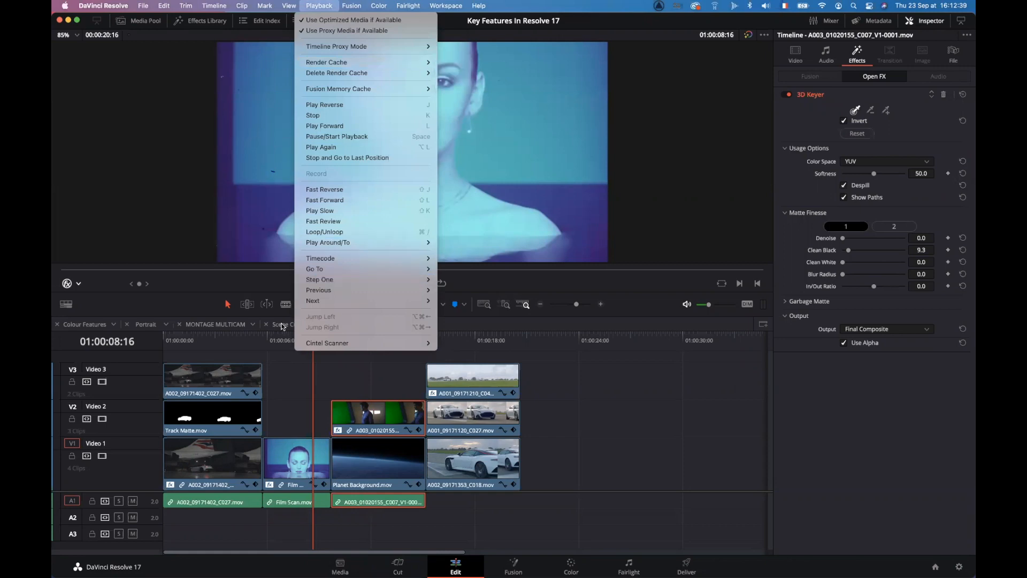
pyautogui.click(283, 341)
pyautogui.click(300, 372)
# Step: Start Render in Place for the Film Scan.mov clip as QuickTime Apple ProRes 422 with video effects included
pyautogui.click(302, 448)
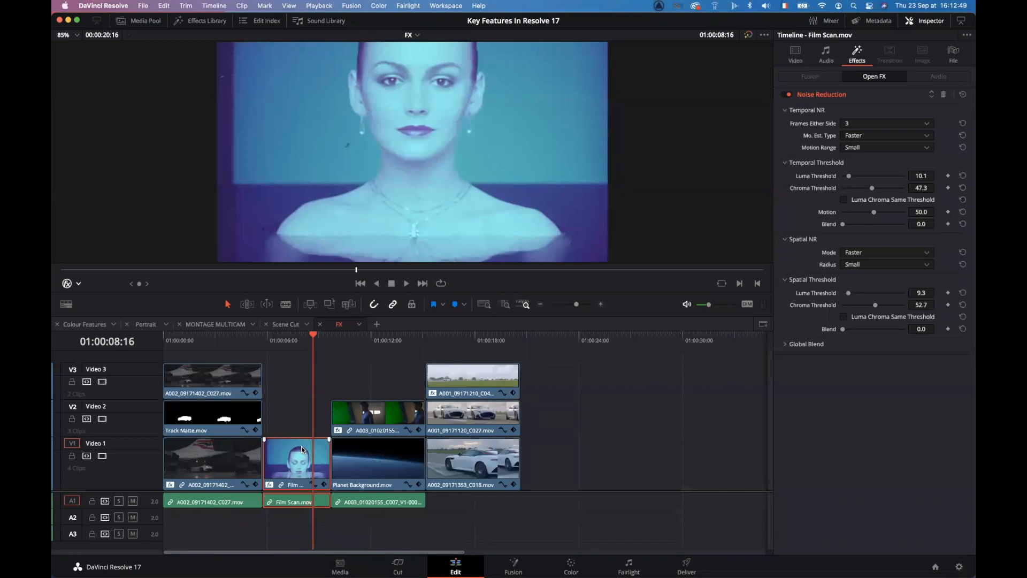
pyautogui.rightClick(303, 450)
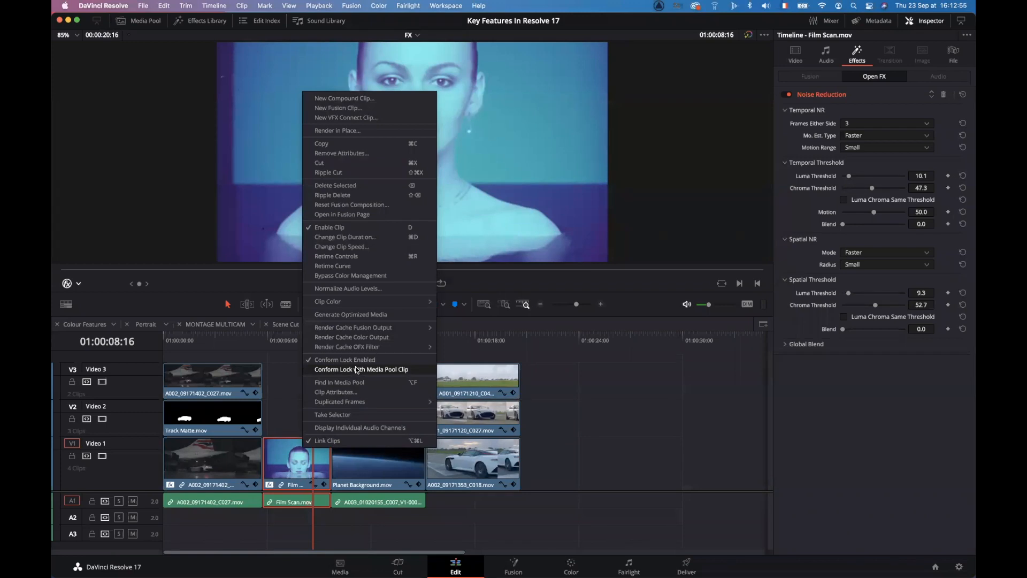
pyautogui.click(336, 131)
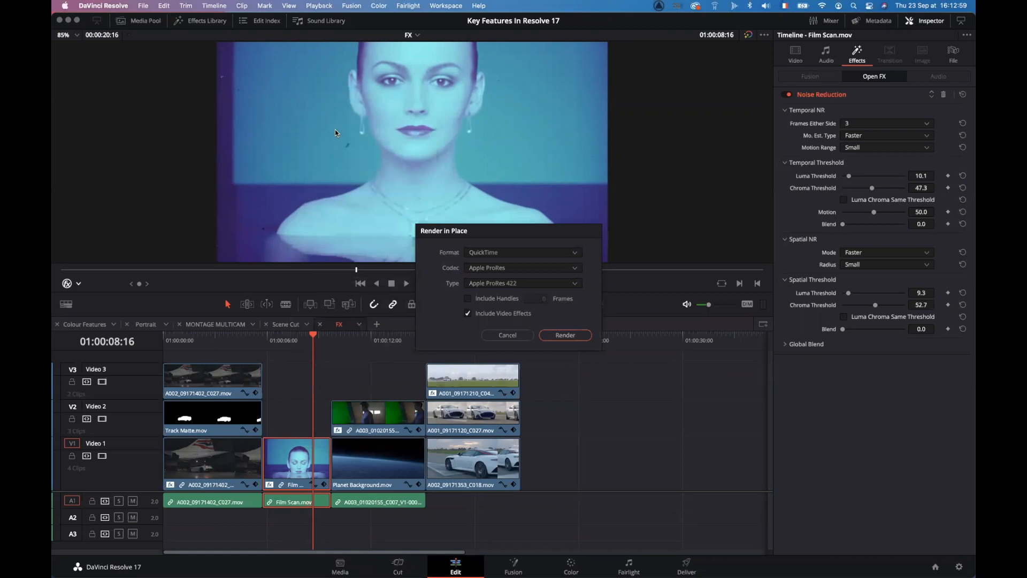
pyautogui.moveTo(539, 229); pyautogui.dragTo(454, 244)
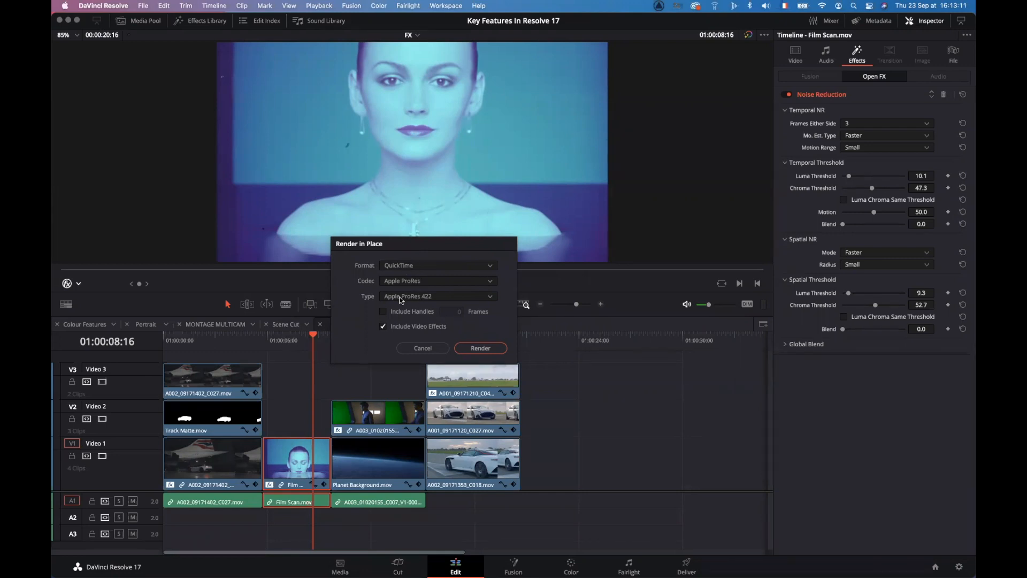
pyautogui.click(481, 349)
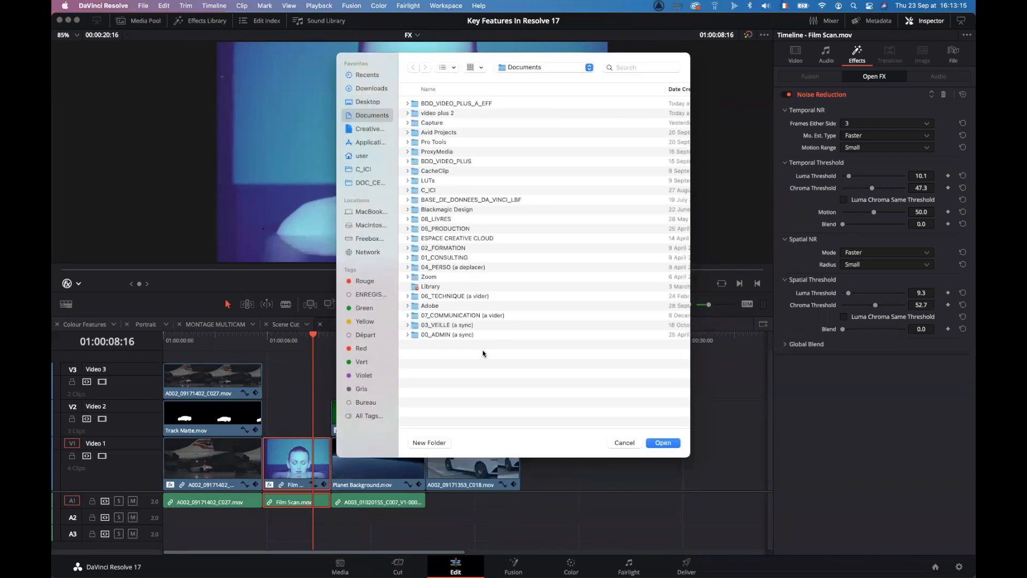
# Step: Create a Desktop folder named "render in plance" and render the Film Scan.mov clip into it
pyautogui.click(364, 102)
pyautogui.click(427, 443)
pyautogui.write('render in plance')
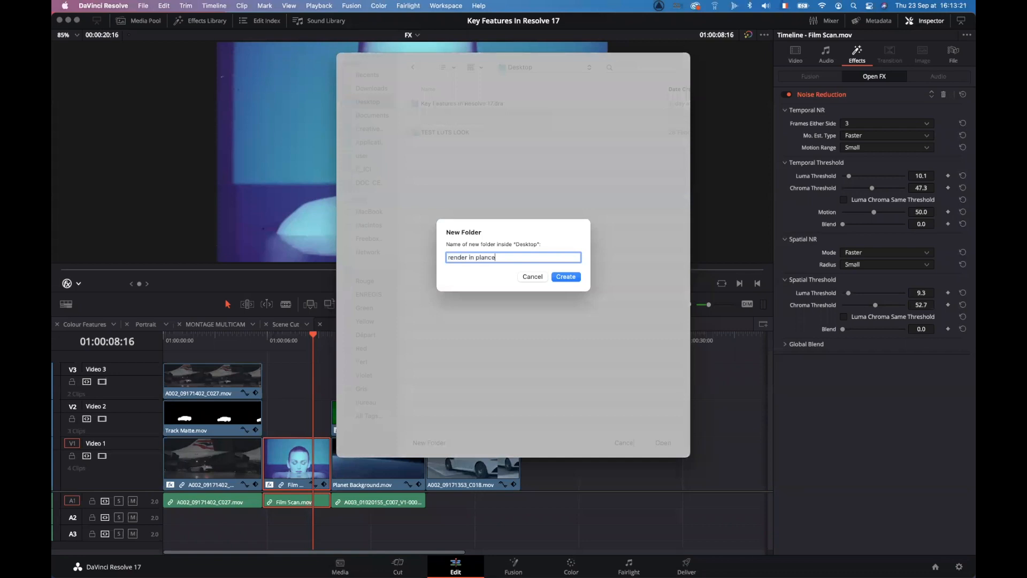
pyautogui.press('Return')
pyautogui.click(666, 442)
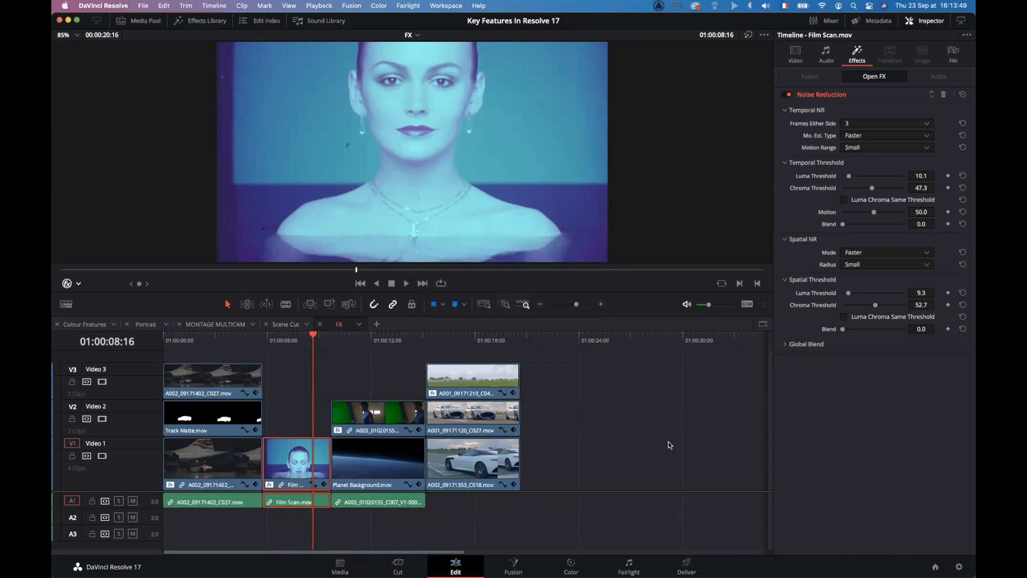
# Step: Play back the rendered Film Scan clip in the timeline and park the playhead at 01:00:07:02
pyautogui.moveTo(286, 345); pyautogui.dragTo(268, 341)
pyautogui.press('space')
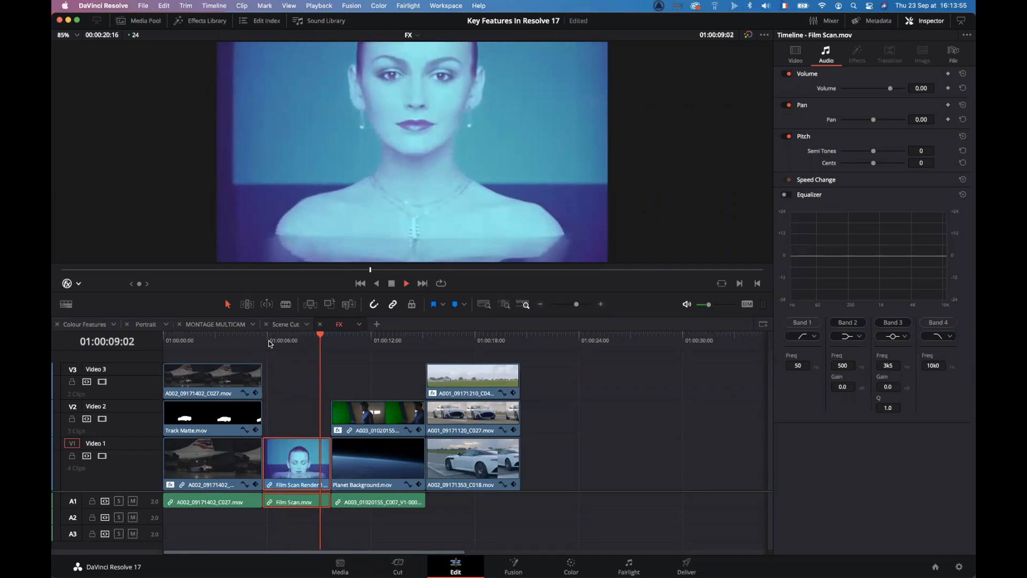
pyautogui.press('space')
pyautogui.moveTo(274, 337); pyautogui.dragTo(285, 338)
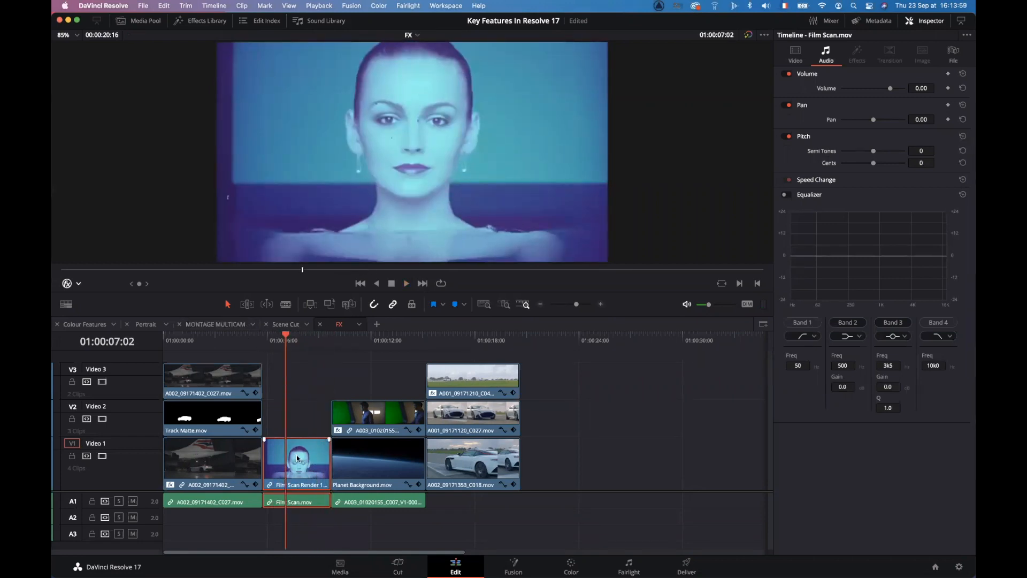
# Step: Switch to the Desktop, inspect the contents of the "render in plance" folder in Finder, and return to DaVinci Resolve
pyautogui.hotkey('ctrl', 'Right')
pyautogui.doubleClick(950, 274)
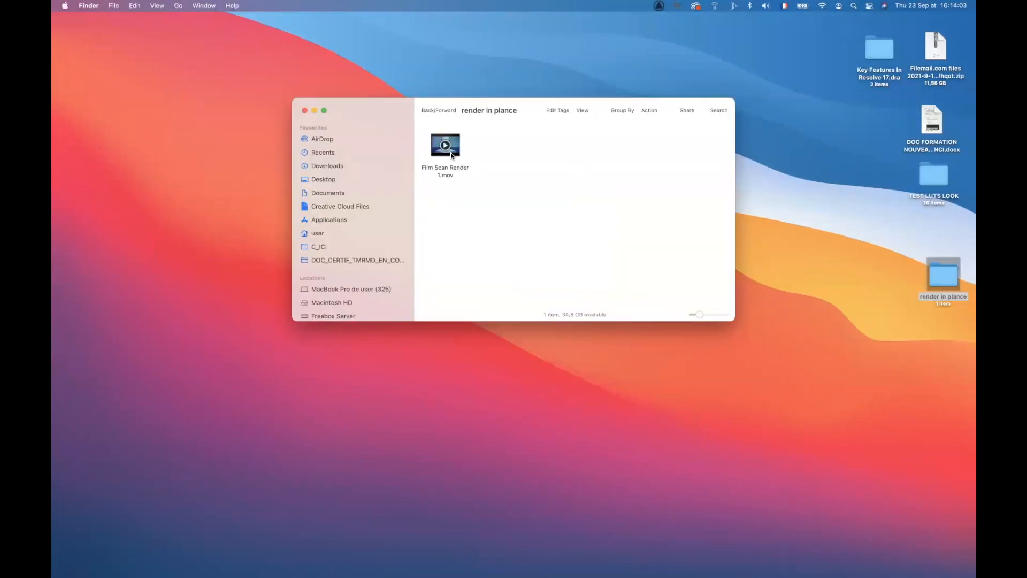
pyautogui.hotkey('ctrl', 'Left')
# Step: Place the playhead at 01:00:11:02, select the green-screen clip on Video 2, and set the Render Cache mode to Smart
pyautogui.click(355, 336)
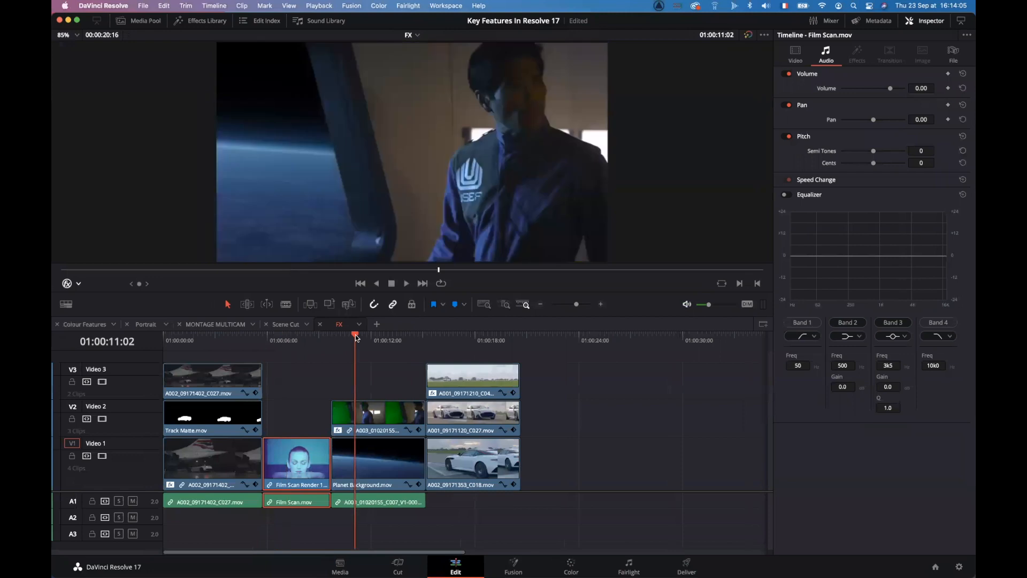
pyautogui.click(374, 419)
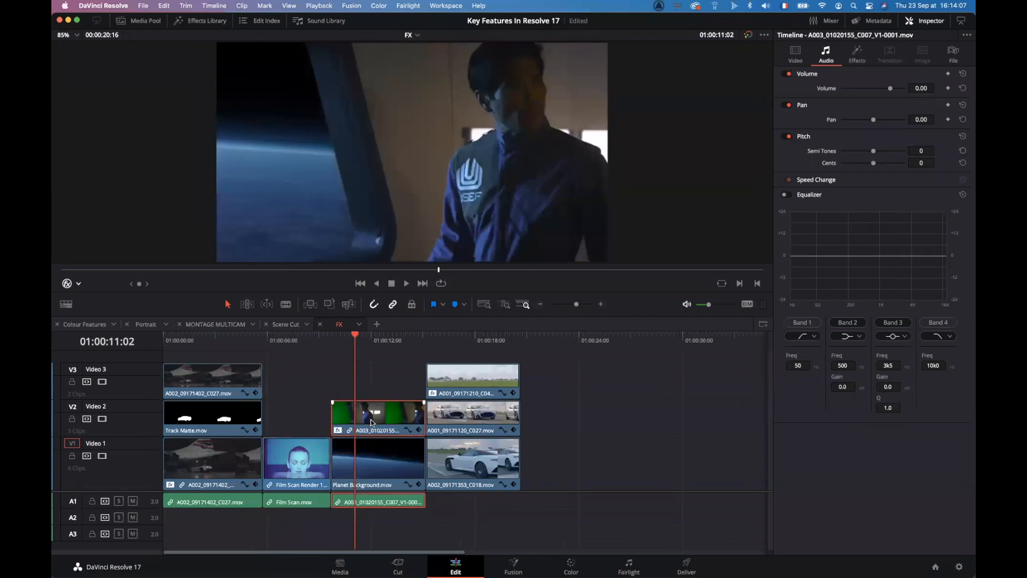
pyautogui.click(319, 7)
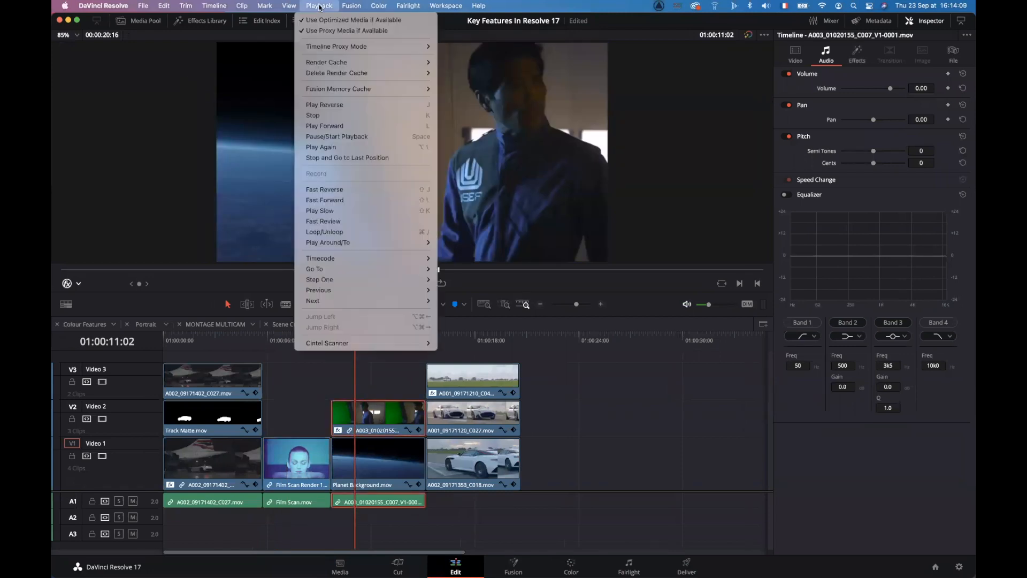
pyautogui.moveTo(370, 62)
pyautogui.click(444, 72)
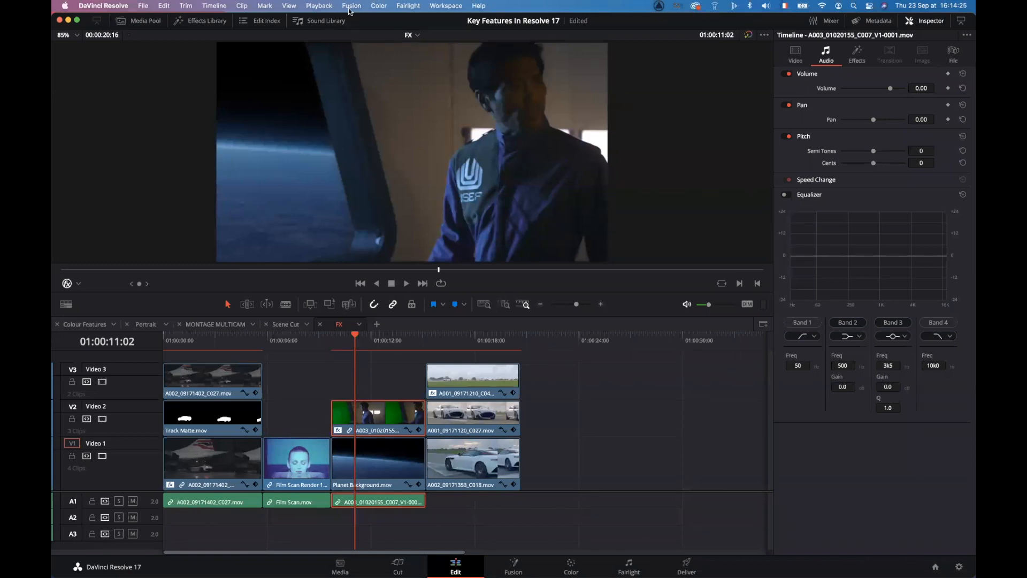
# Step: Set the Render Cache mode to User and enable Render Cache Color Output for the green-screen clip
pyautogui.click(379, 8)
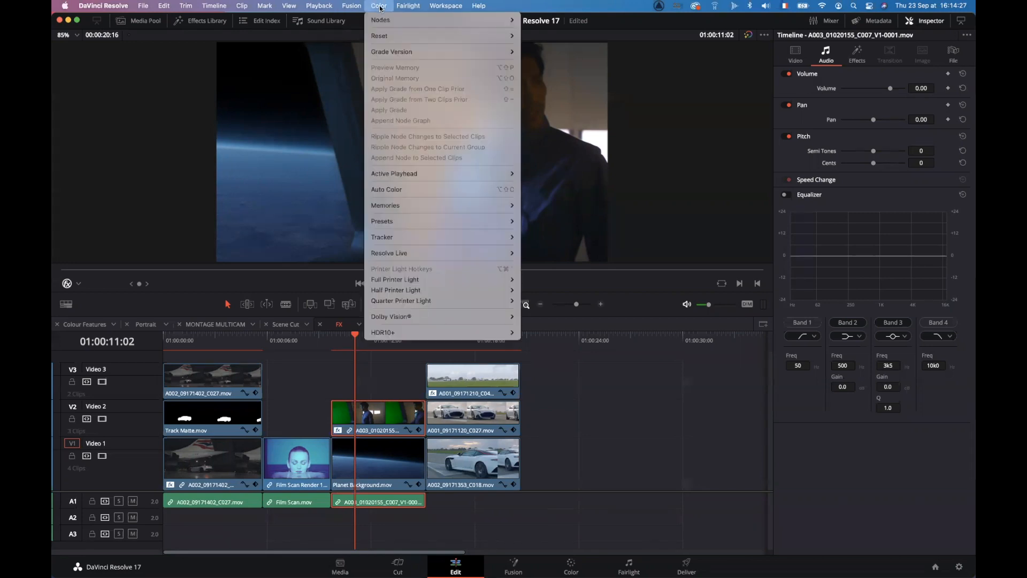
pyautogui.moveTo(324, 9)
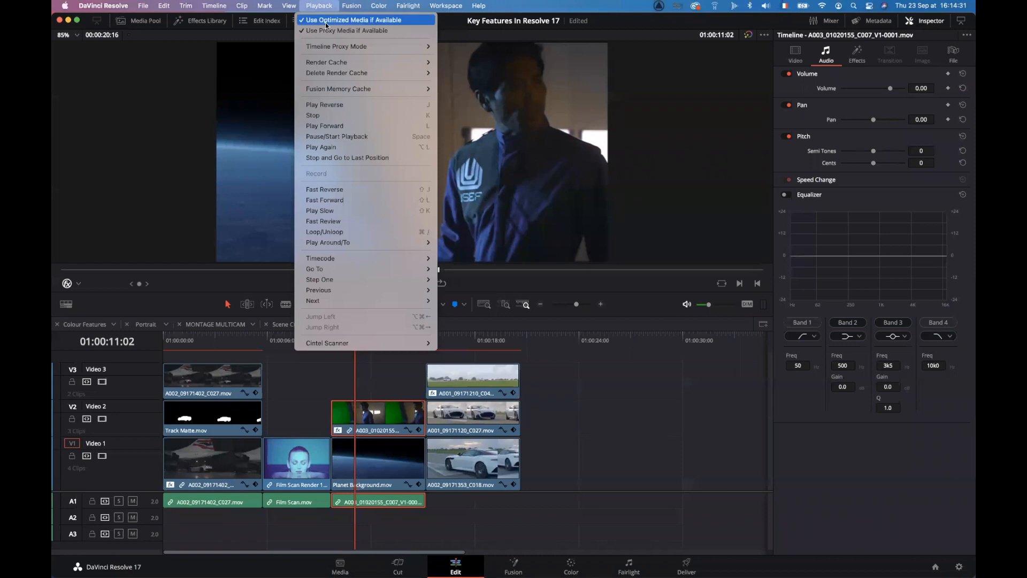
pyautogui.moveTo(328, 62)
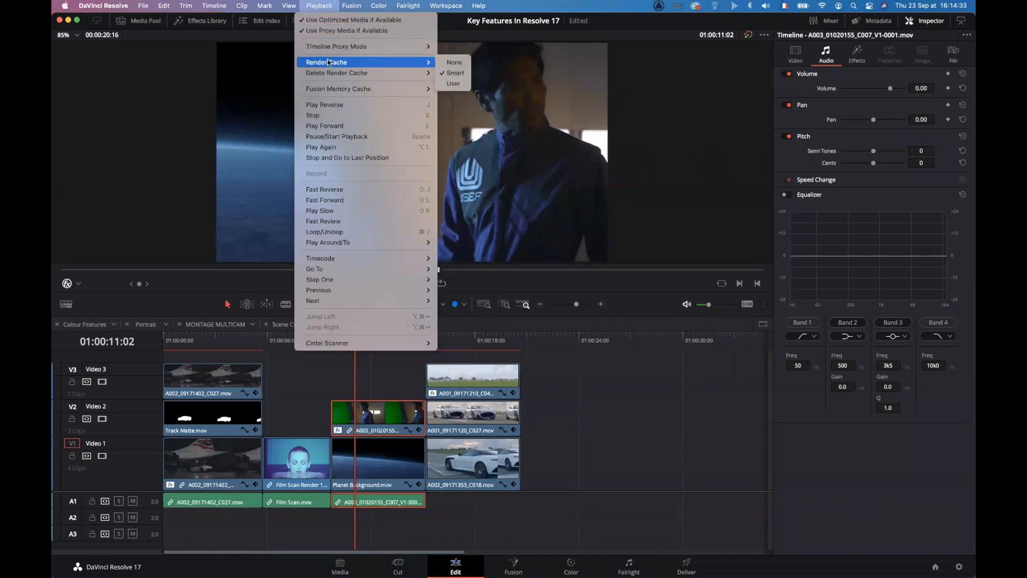
pyautogui.click(462, 84)
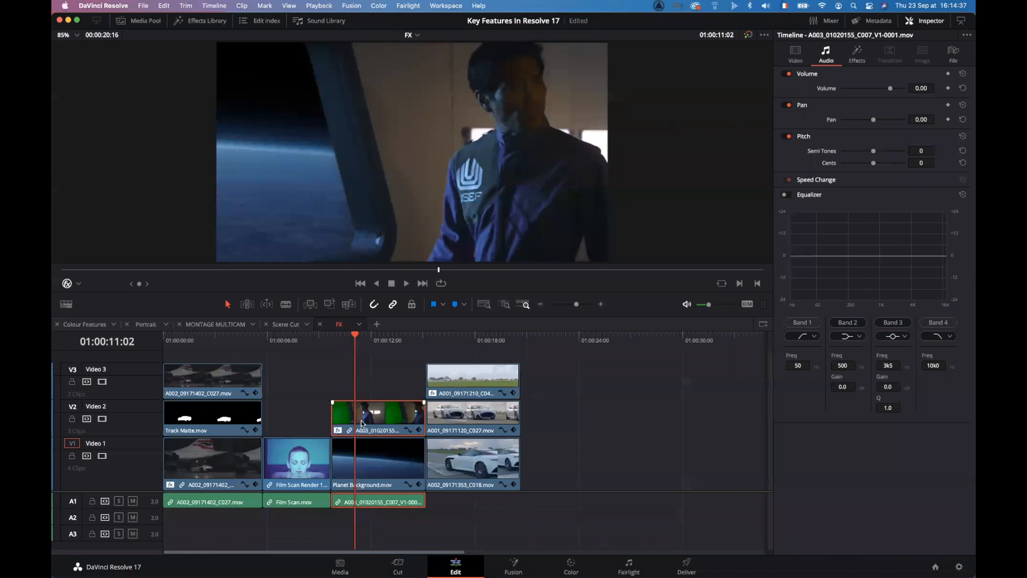
pyautogui.rightClick(362, 423)
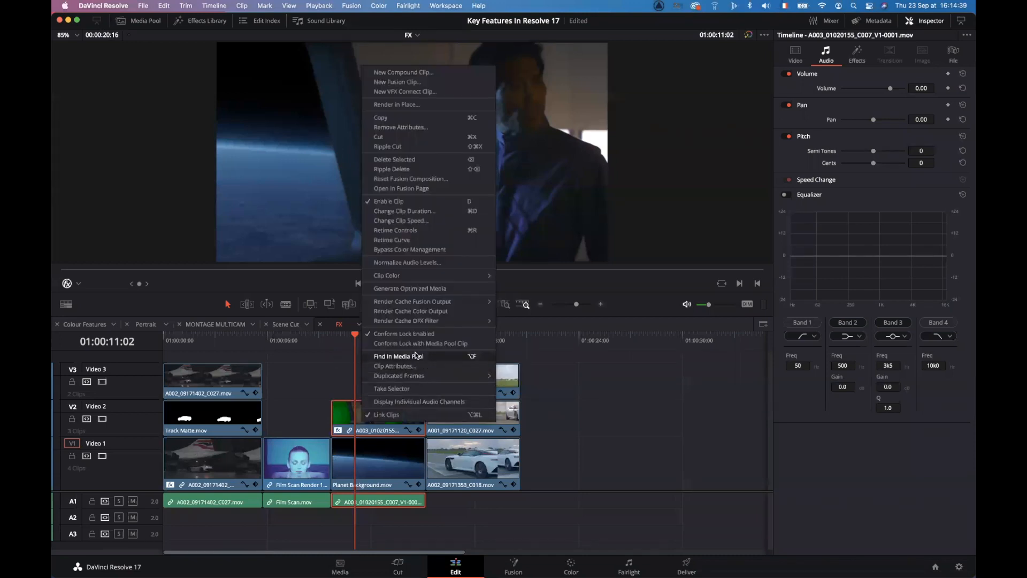
pyautogui.click(408, 313)
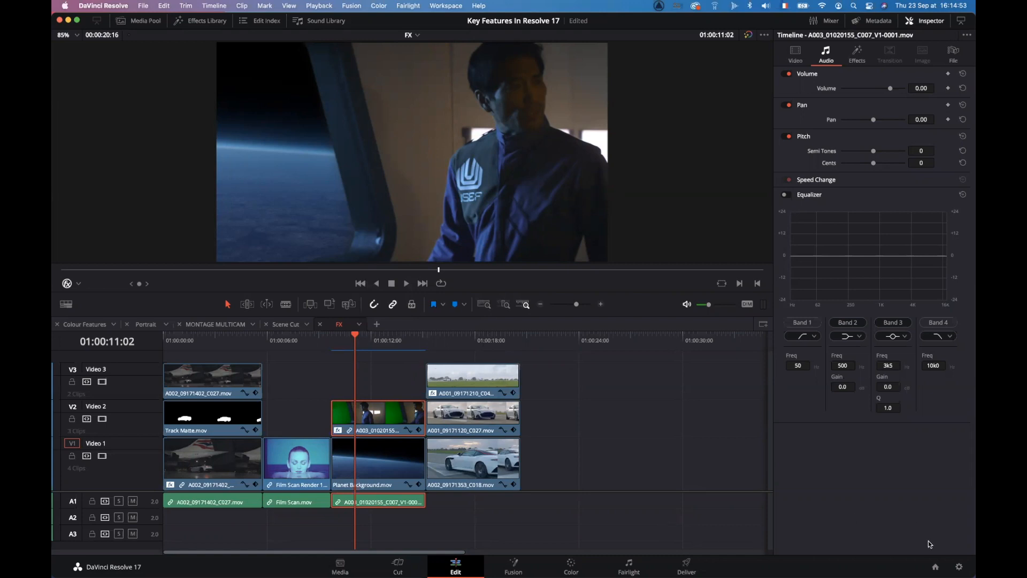
# Step: Hide the Inspector and review the Optimized Media and Render Cache options in the project's Master Settings
pyautogui.click(936, 21)
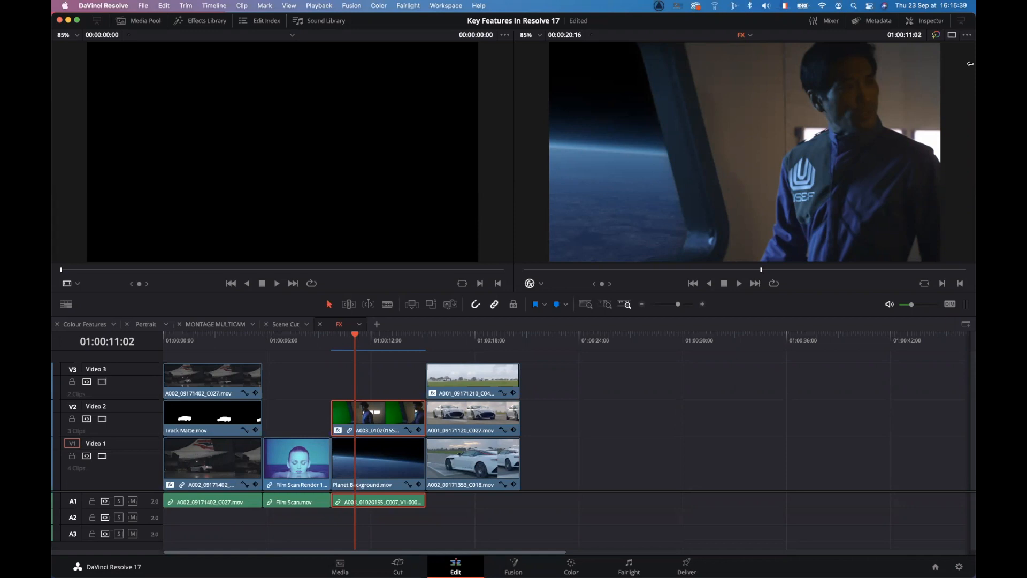
pyautogui.rightClick(960, 570)
pyautogui.click(872, 490)
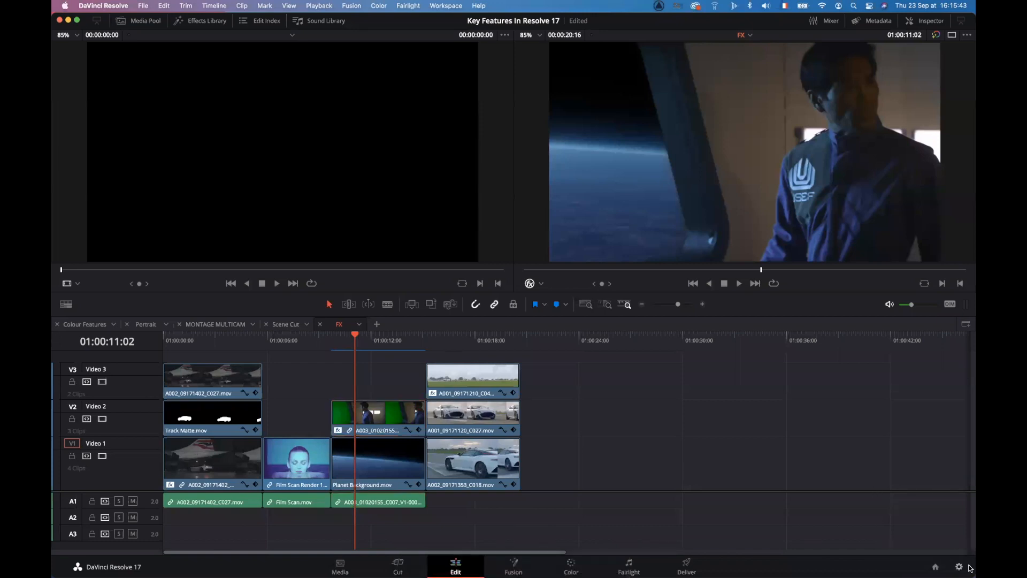
pyautogui.click(960, 567)
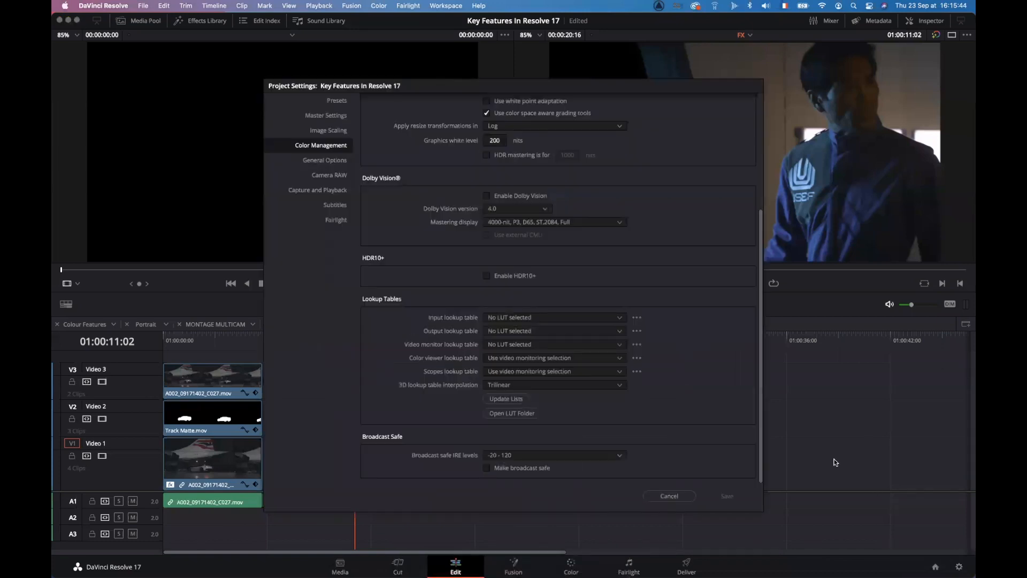
pyautogui.click(330, 119)
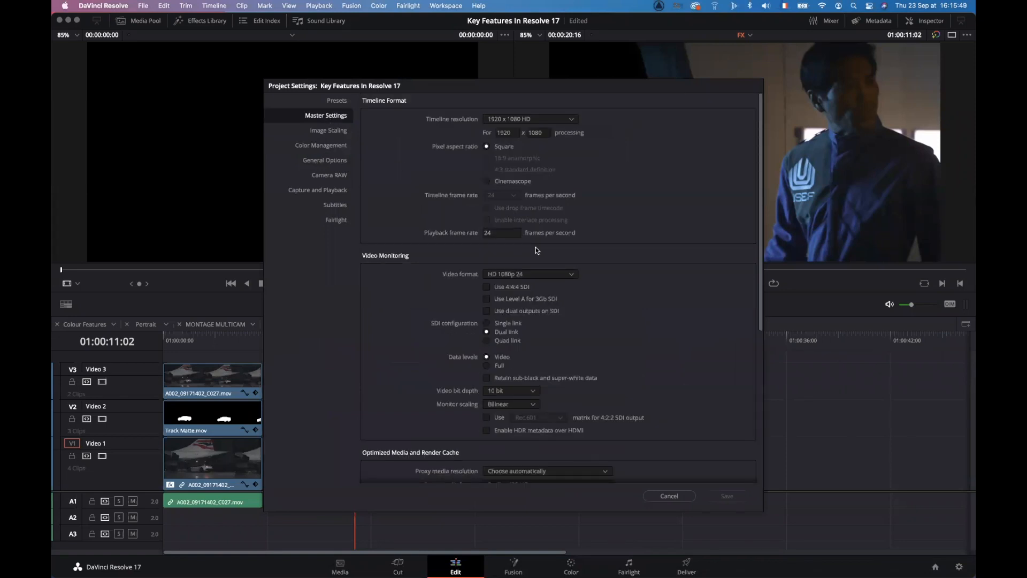
pyautogui.scroll(-5, 672, 329)
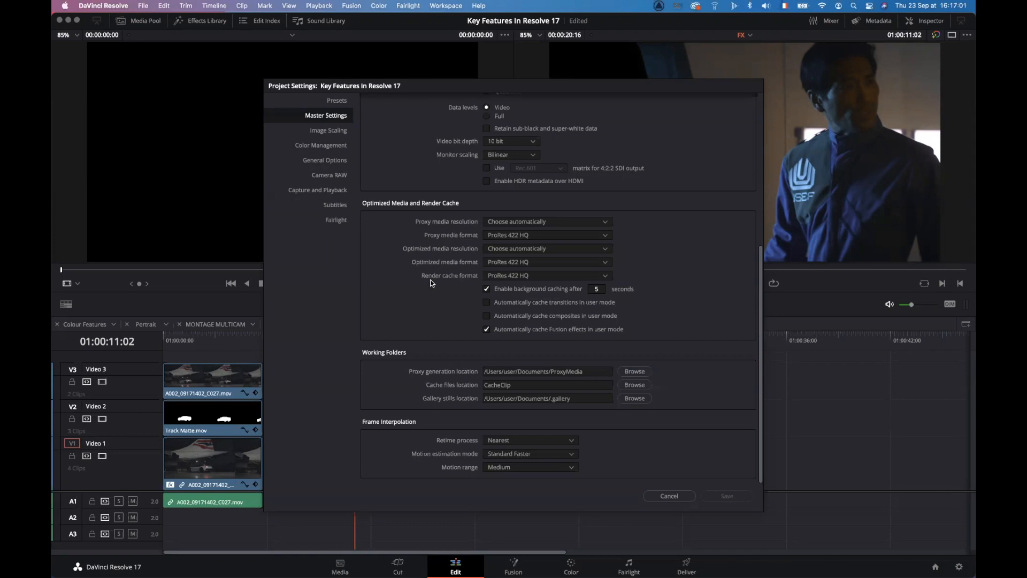
pyautogui.click(689, 495)
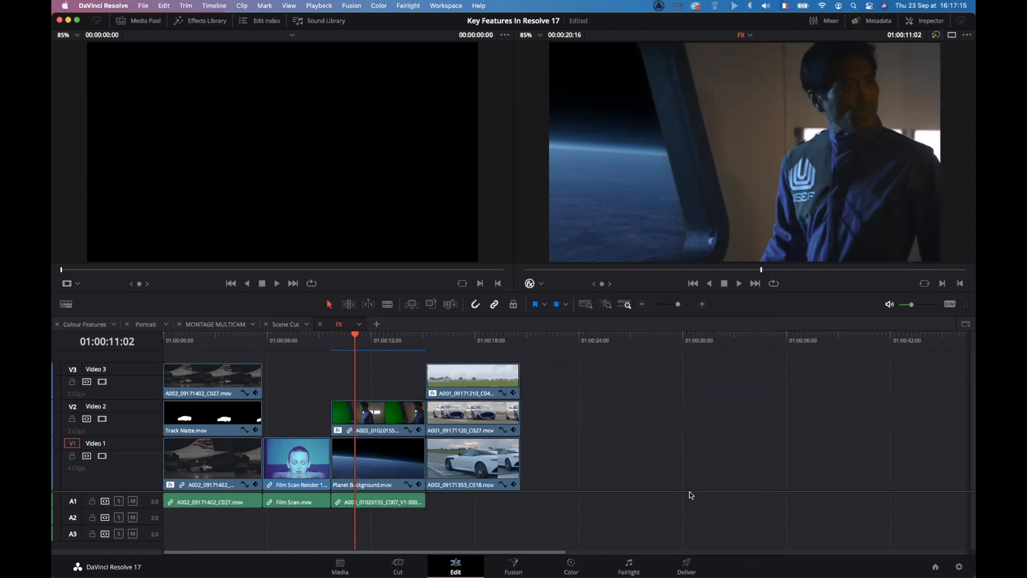
# Step: Set the proxy generation location in the project settings to a new Desktop folder named "proxy"
pyautogui.click(959, 567)
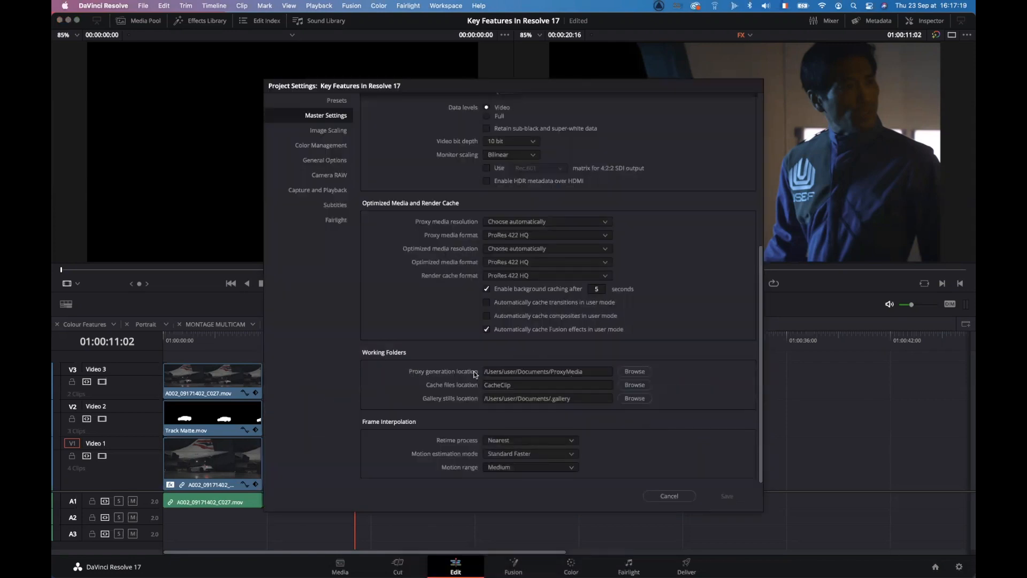
pyautogui.click(633, 371)
pyautogui.click(325, 160)
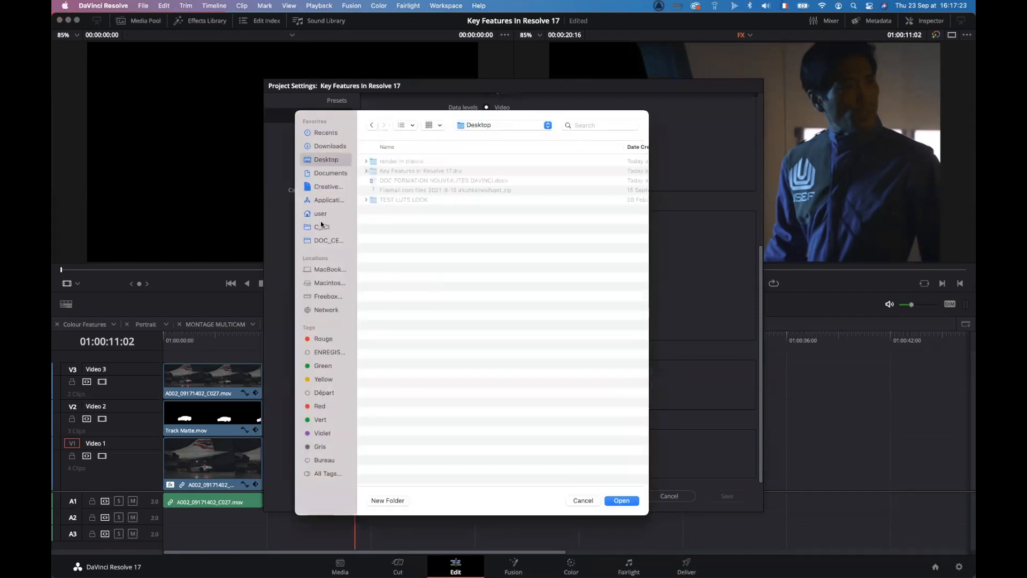
pyautogui.click(387, 501)
pyautogui.write('proxy')
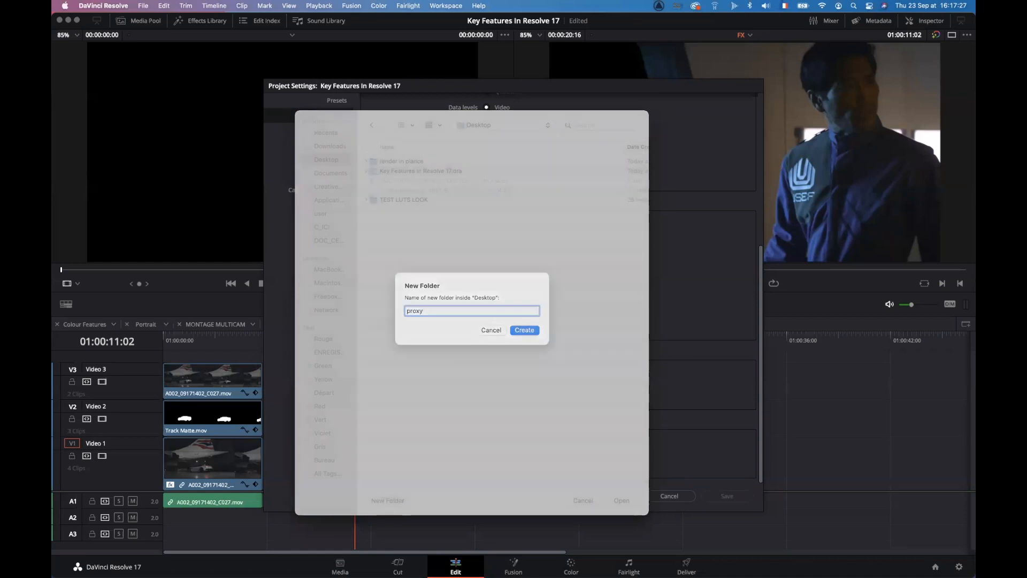
pyautogui.press('Return')
pyautogui.click(621, 502)
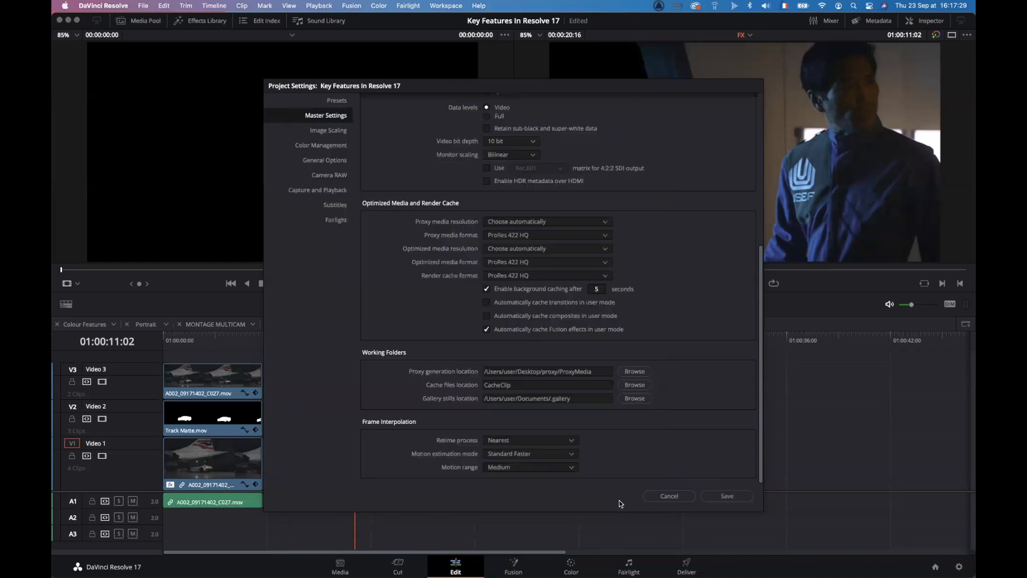
# Step: Set the proxy media format to ProRes 422 LT, choose a proxy media resolution, and save the project settings
pyautogui.click(526, 239)
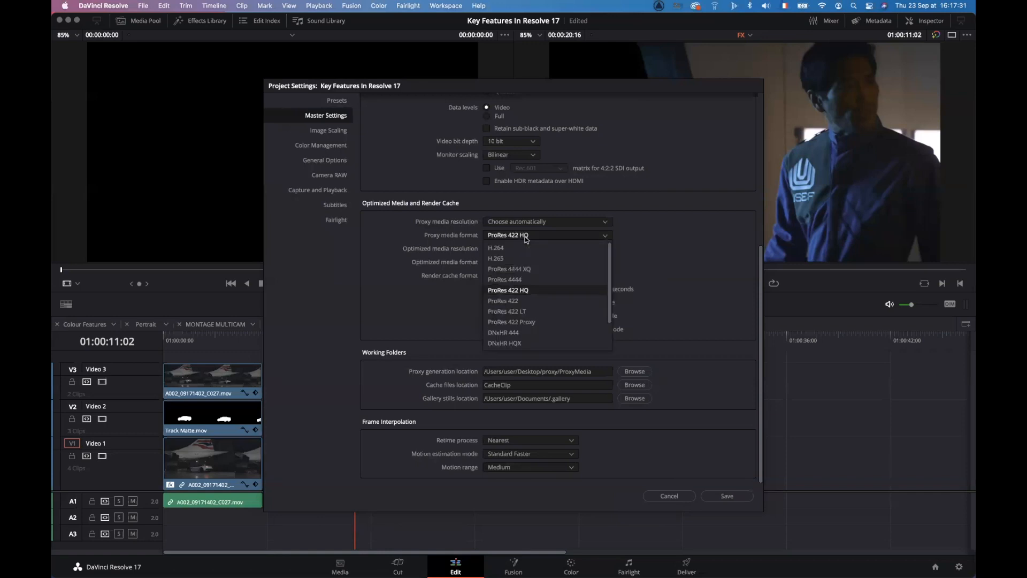
pyautogui.click(513, 314)
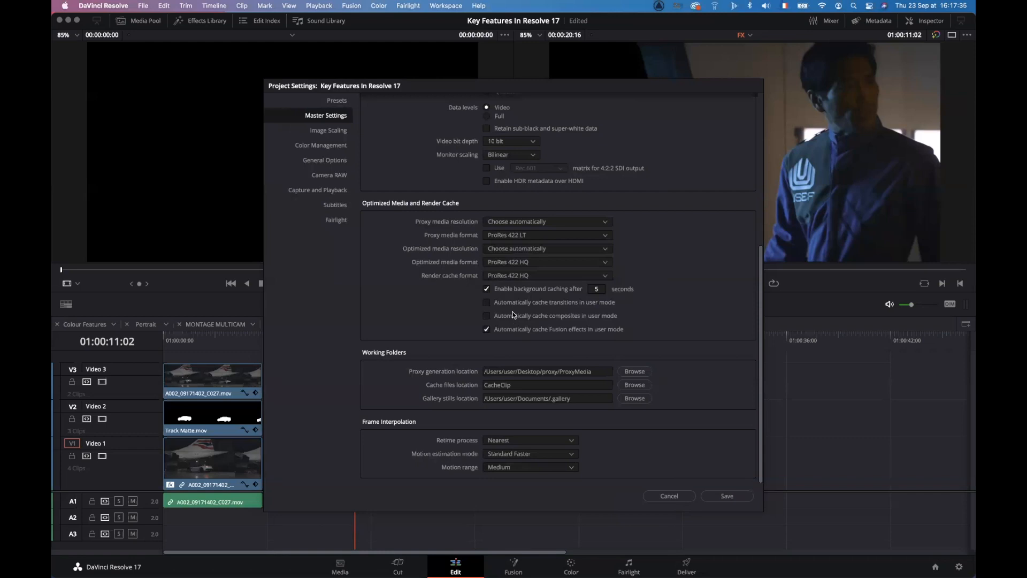
pyautogui.click(505, 221)
pyautogui.click(505, 245)
pyautogui.click(726, 496)
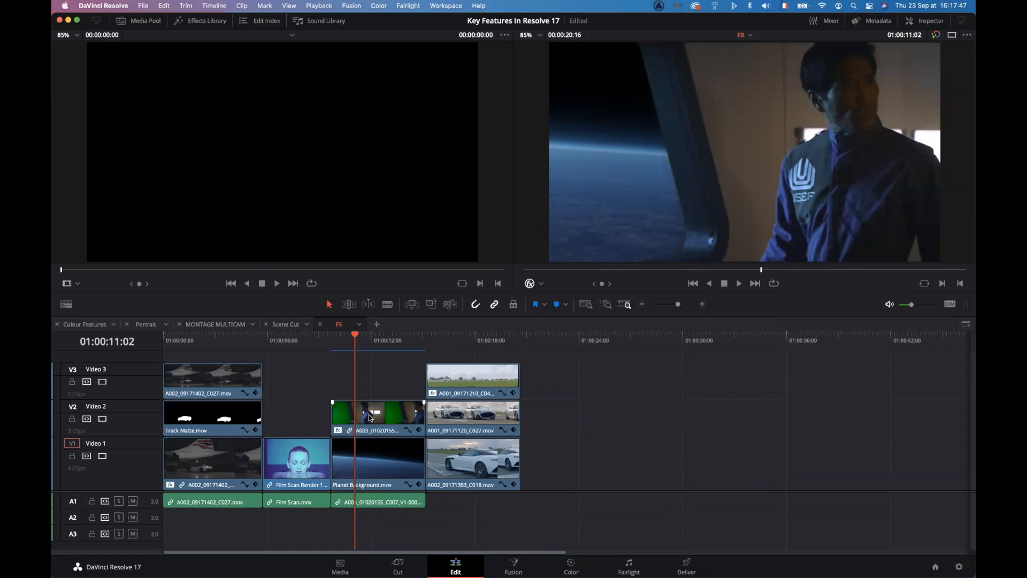
# Step: Switch to the Media page and open the Colour bin in the Media Pool
pyautogui.click(341, 566)
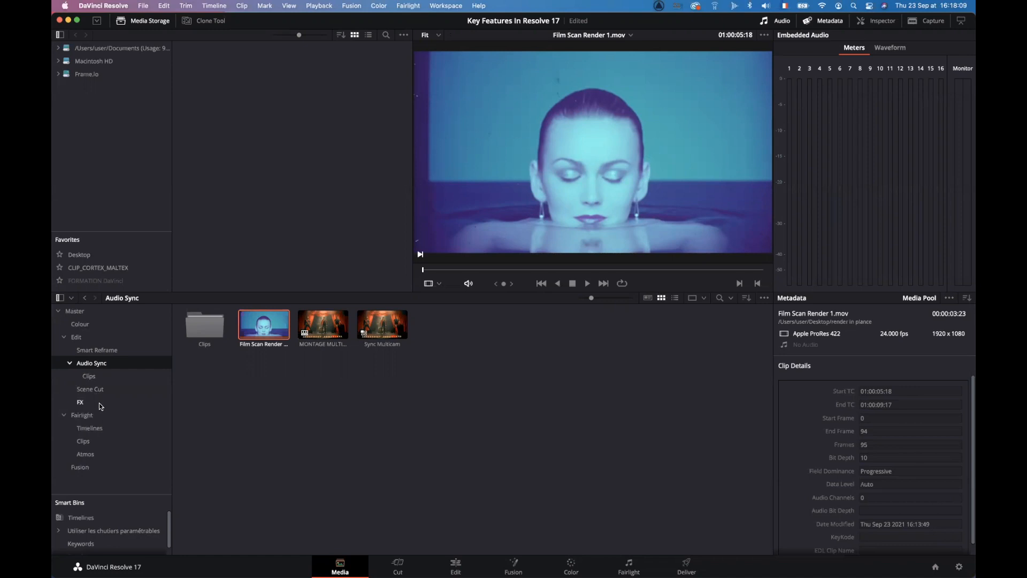
pyautogui.click(79, 325)
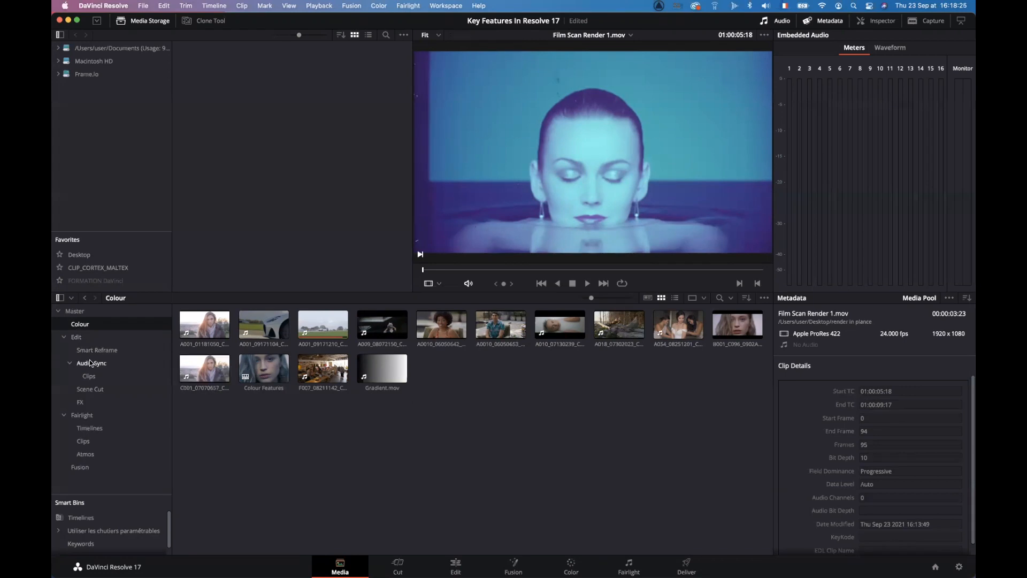
# Step: Generate proxy media for the F007_08211142_C015.braw clip in the Colour bin
pyautogui.click(74, 311)
pyautogui.click(78, 324)
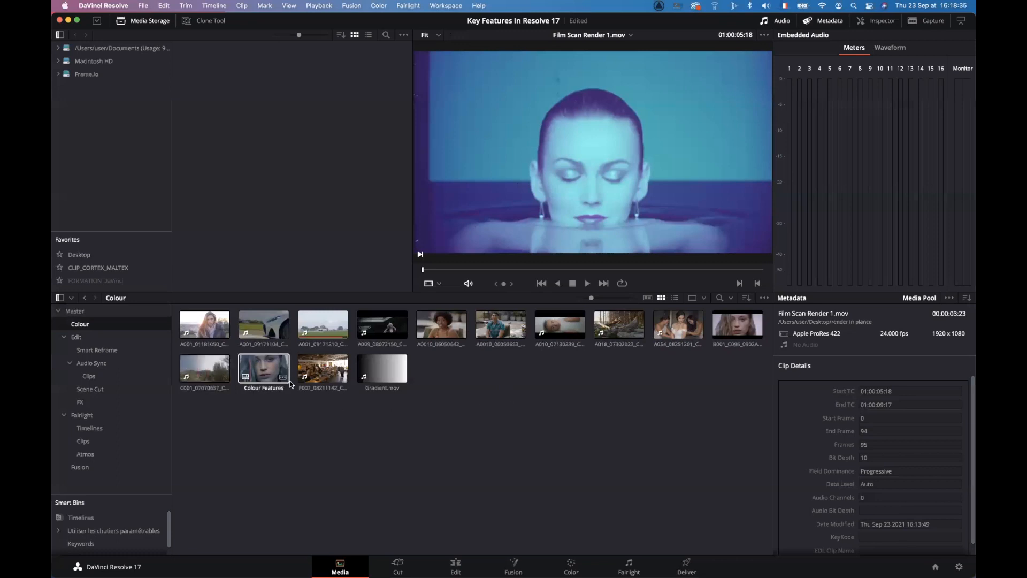
pyautogui.click(321, 369)
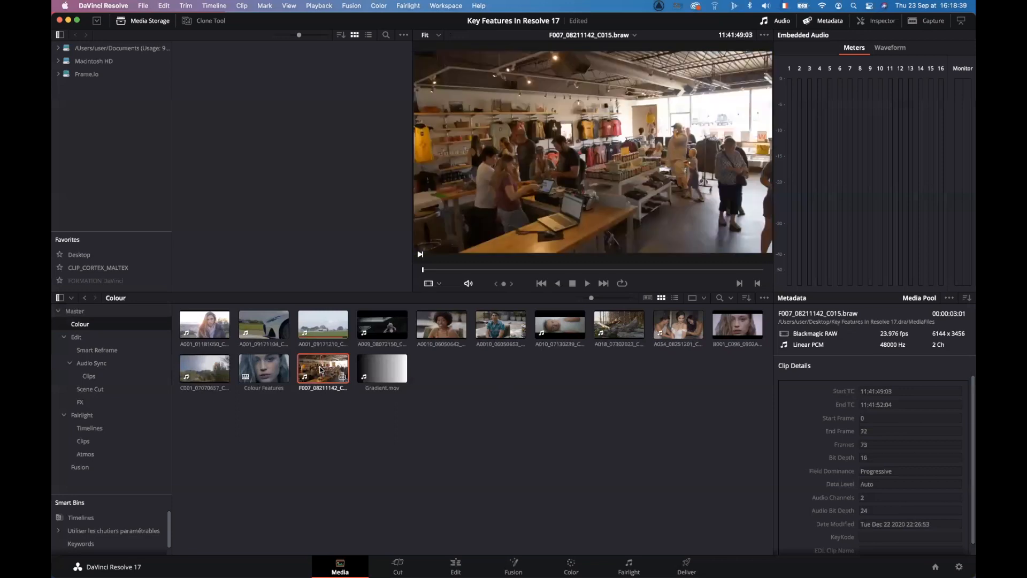
pyautogui.rightClick(319, 370)
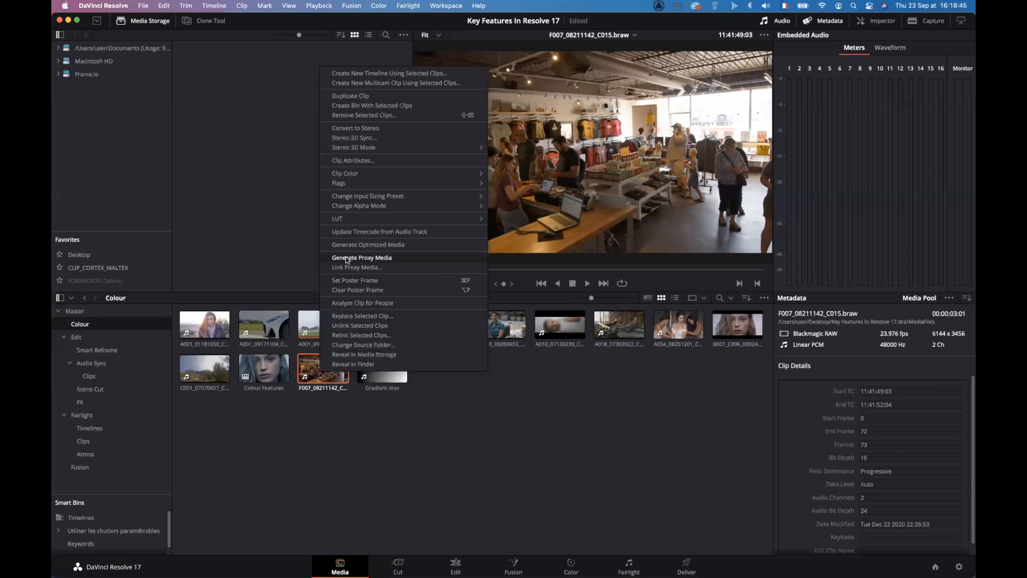
pyautogui.click(364, 259)
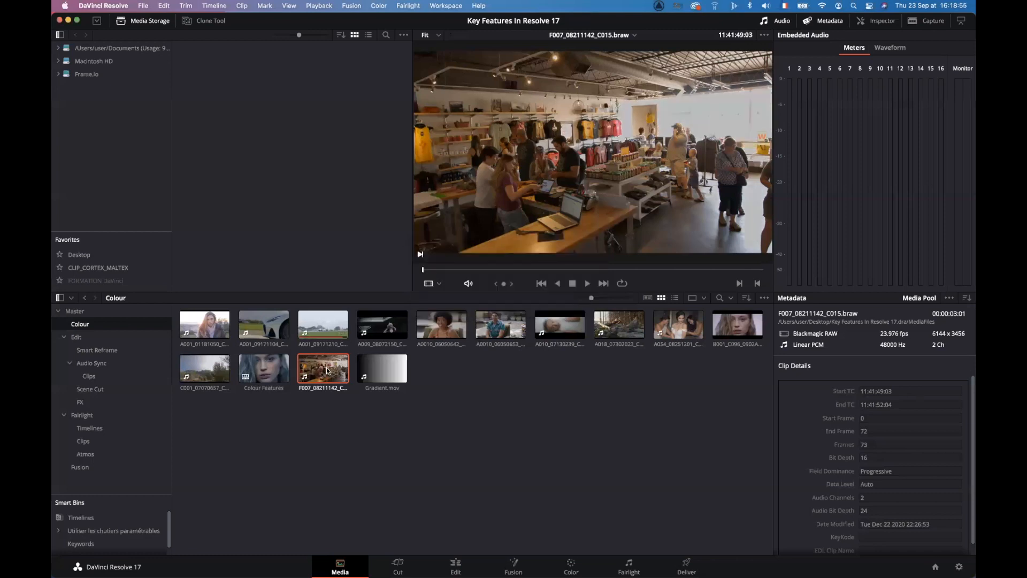
# Step: Check the Use Proxy Media if Available playback option and play the F007_08211142_C015.braw clip in the viewer
pyautogui.click(328, 5)
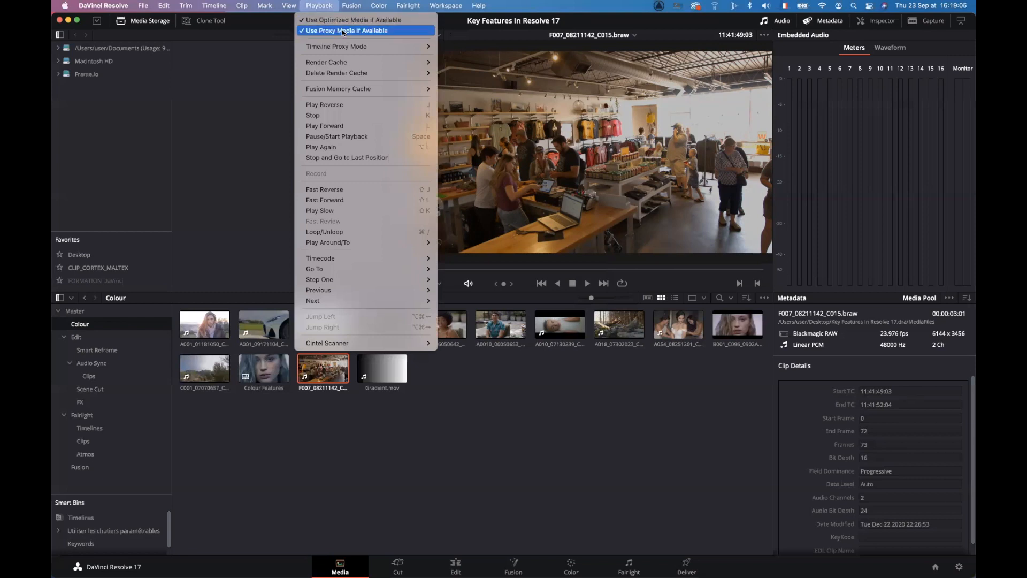
pyautogui.click(329, 8)
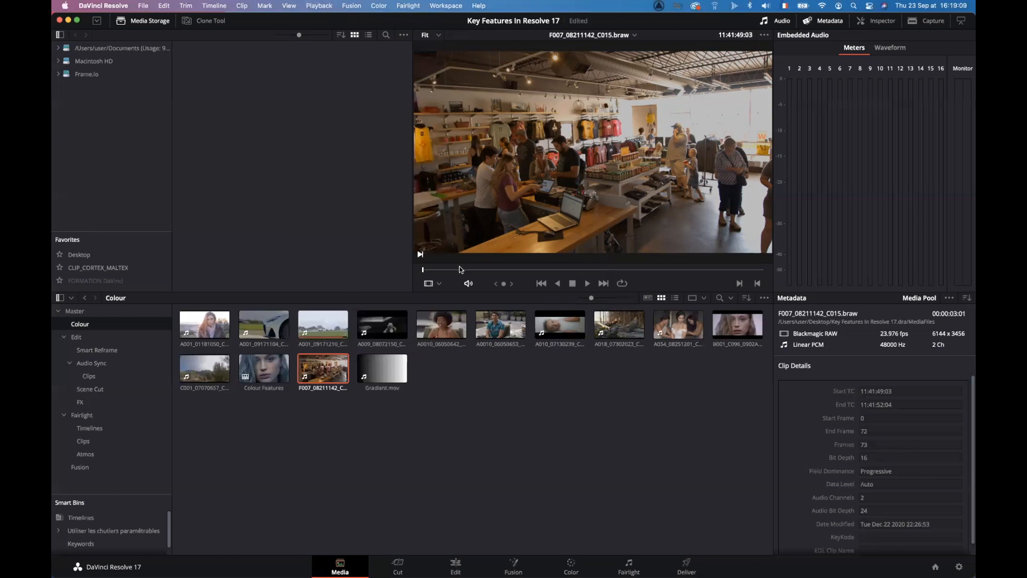
pyautogui.press('space')
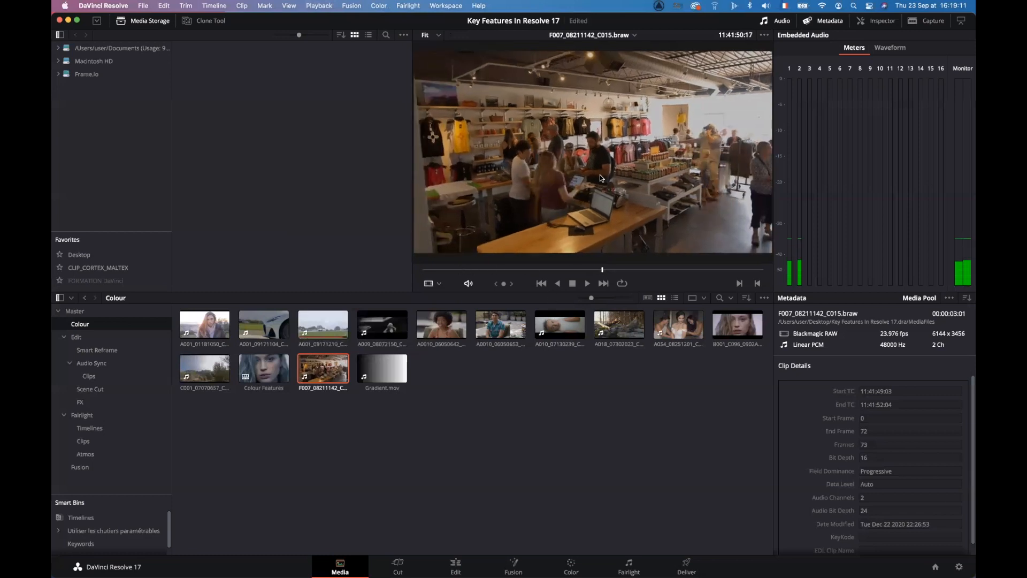
pyautogui.moveTo(500, 270); pyautogui.dragTo(471, 270)
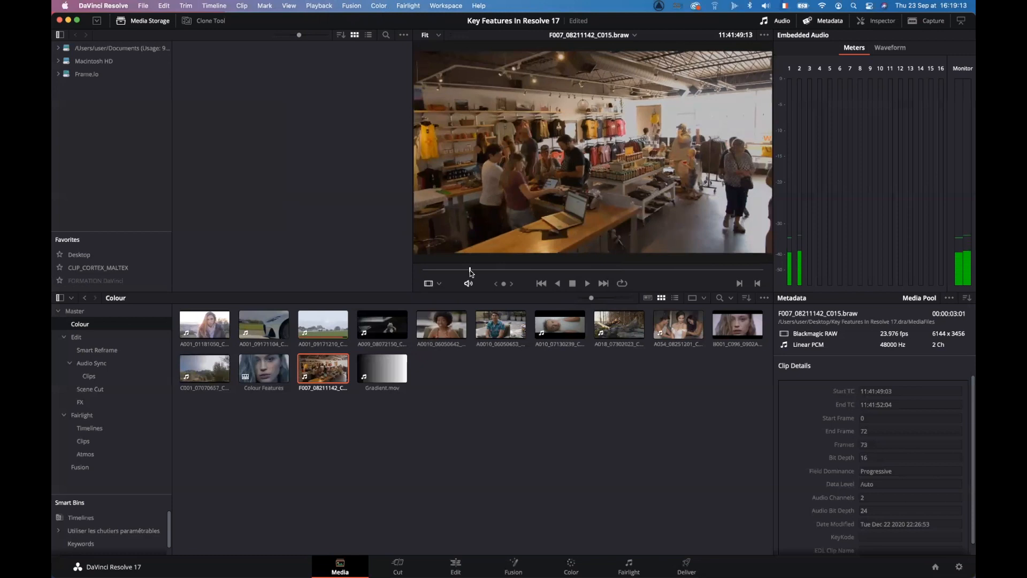
pyautogui.press('space')
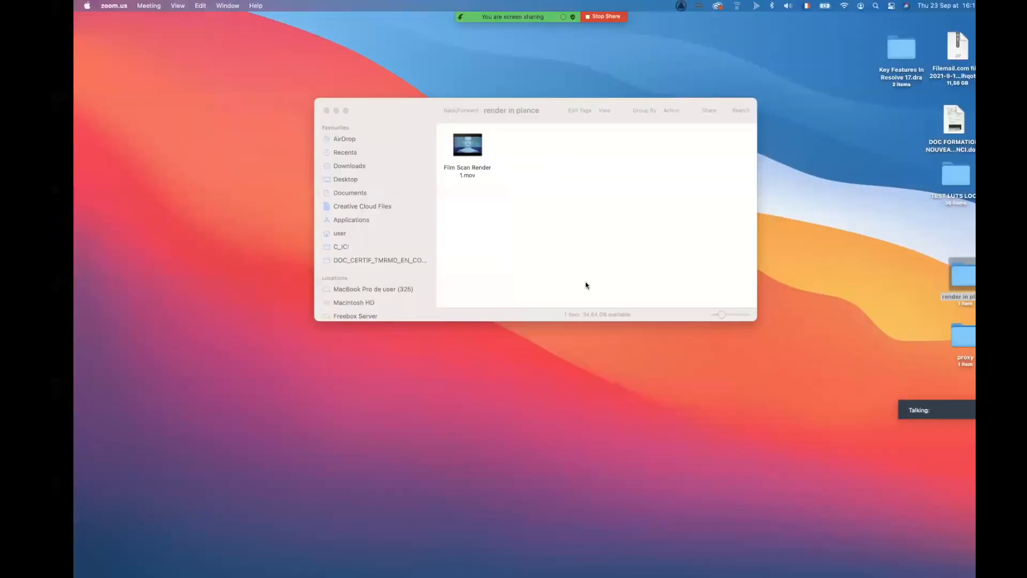
# Step: In Finder, browse the Desktop "proxy" folder down to the generated proxy file in MediaFiles and close the Finder windows
pyautogui.doubleClick(963, 336)
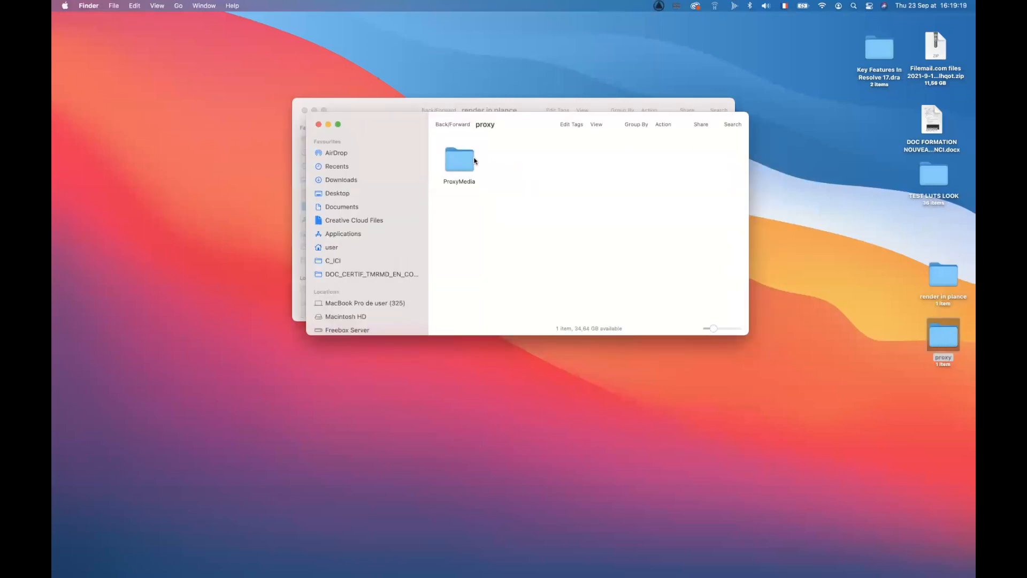
pyautogui.doubleClick(461, 156)
pyautogui.doubleClick(468, 159)
pyautogui.doubleClick(467, 158)
pyautogui.click(468, 160)
pyautogui.doubleClick(459, 164)
pyautogui.click(460, 163)
pyautogui.doubleClick(461, 162)
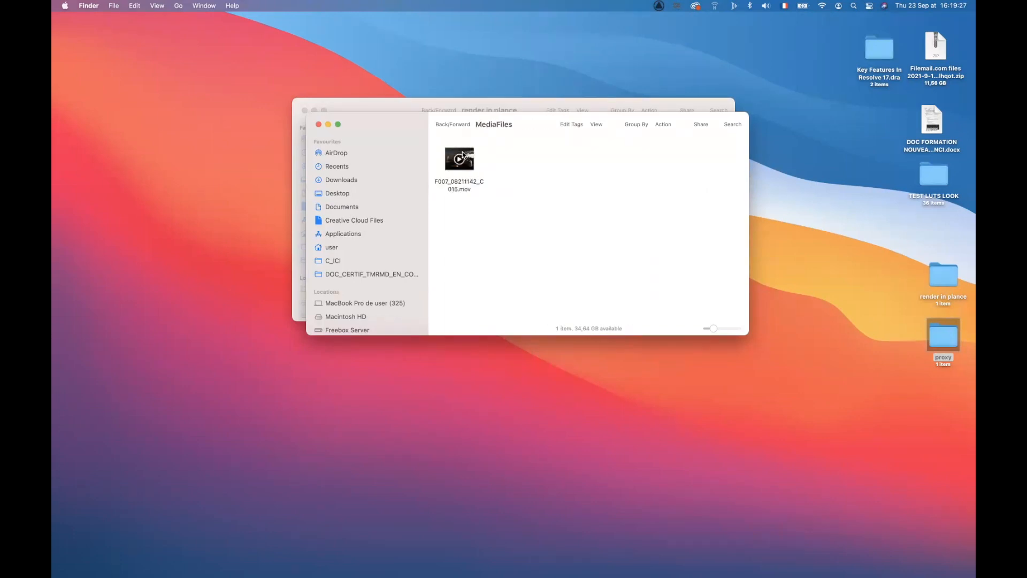
pyautogui.click(318, 124)
pyautogui.click(304, 112)
# Step: Switch back to DaVinci Resolve and unlink the proxy media from the F007_08211142_C015.braw clip
pyautogui.moveTo(578, 571)
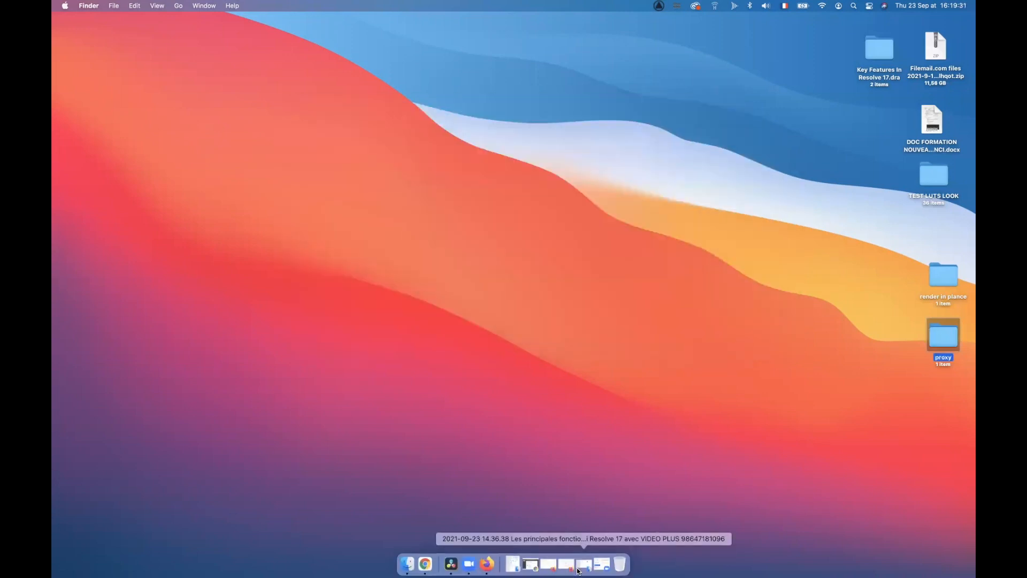
pyautogui.press('super+Tab')
pyautogui.press('super+Tab')
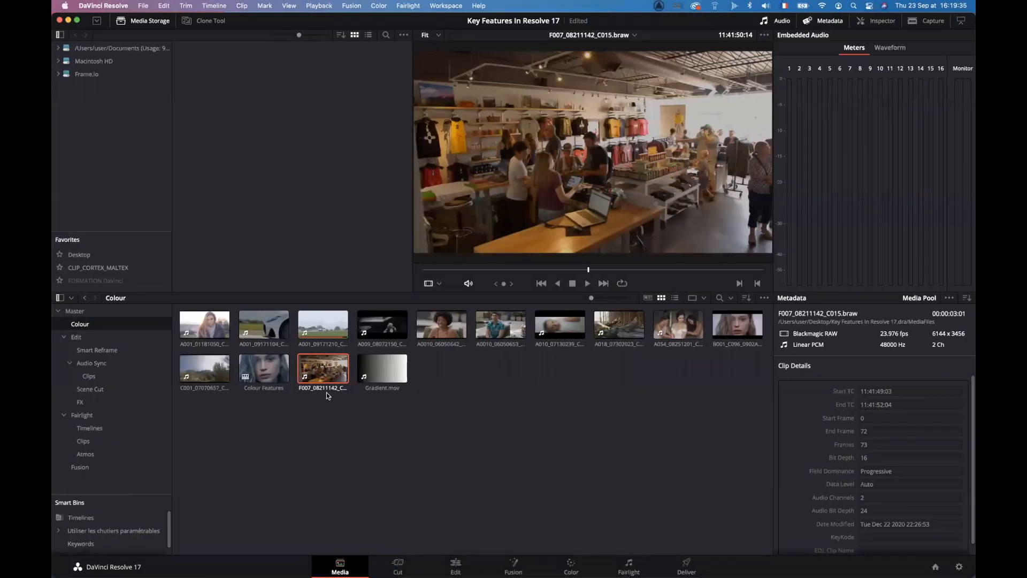
pyautogui.rightClick(328, 377)
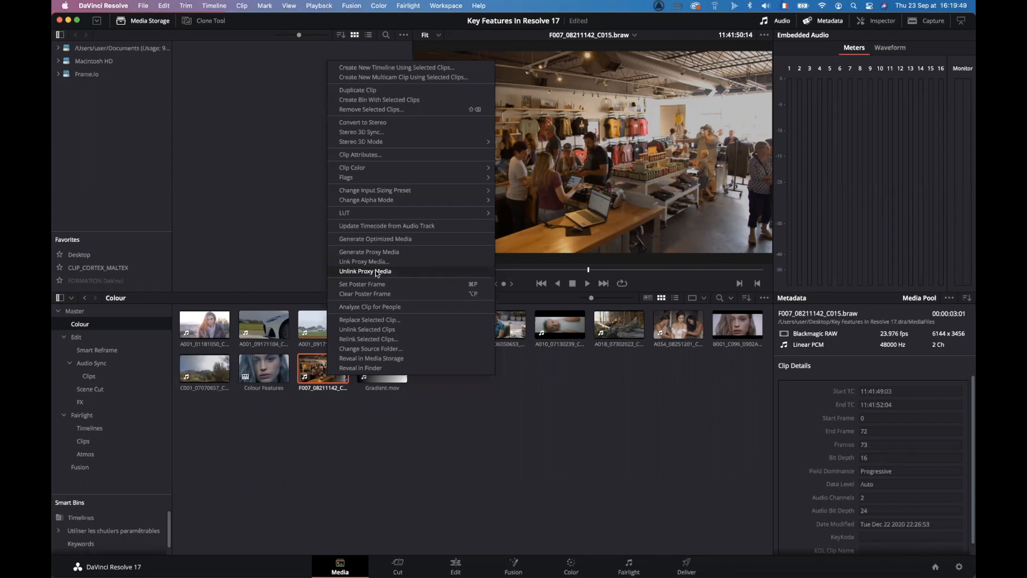
pyautogui.click(376, 273)
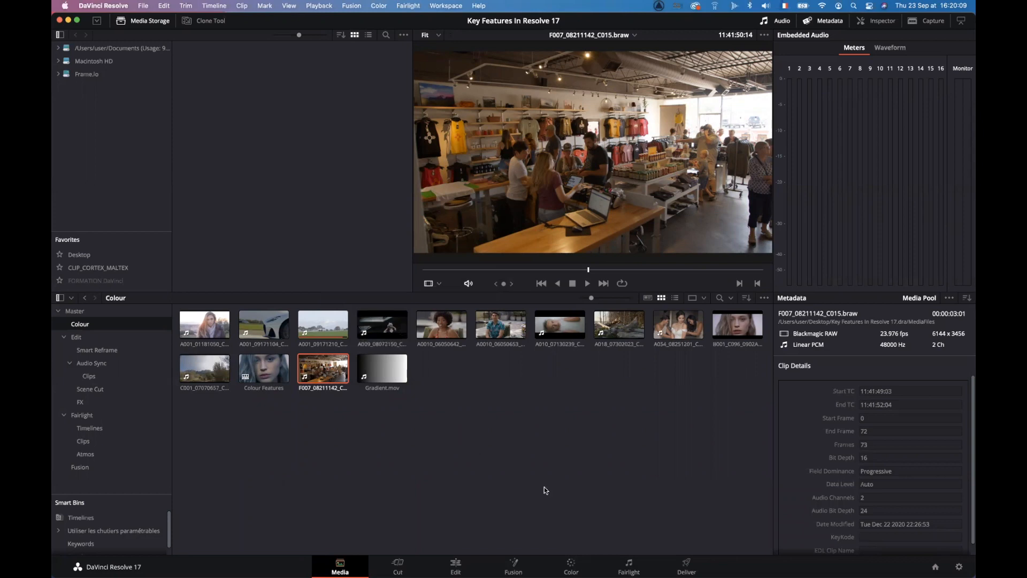
# Step: Switch to the Fairlight page and widen the Mixer to show the channel strips of all three audio tracks
pyautogui.click(631, 35)
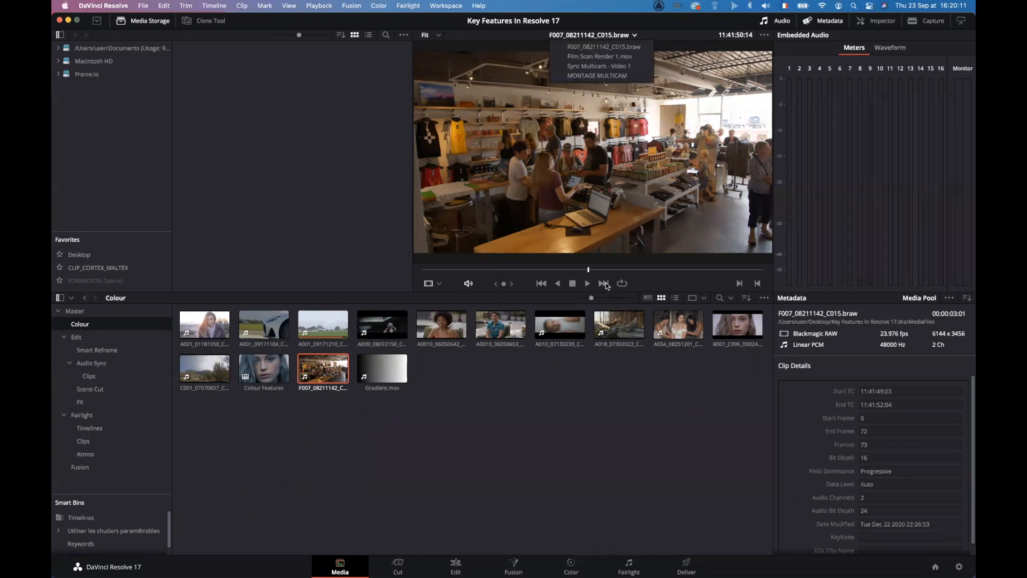
pyautogui.click(608, 426)
pyautogui.click(630, 562)
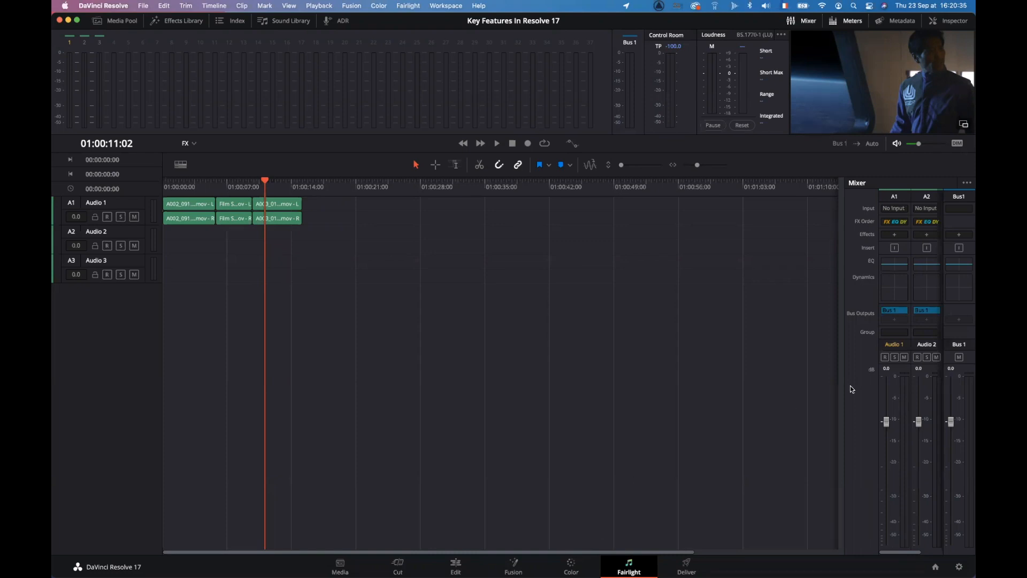
pyautogui.moveTo(842, 380); pyautogui.dragTo(736, 383)
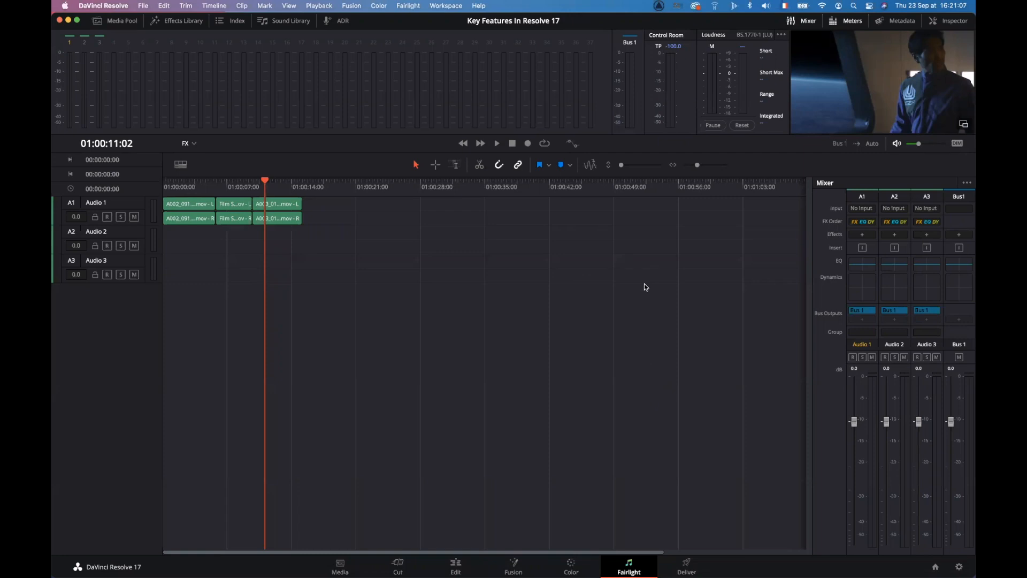
# Step: Open the Atmos_Flexbus timeline on the Edit page, move the playhead to 01:00:57:15 and look over its audio tracks
pyautogui.click(456, 565)
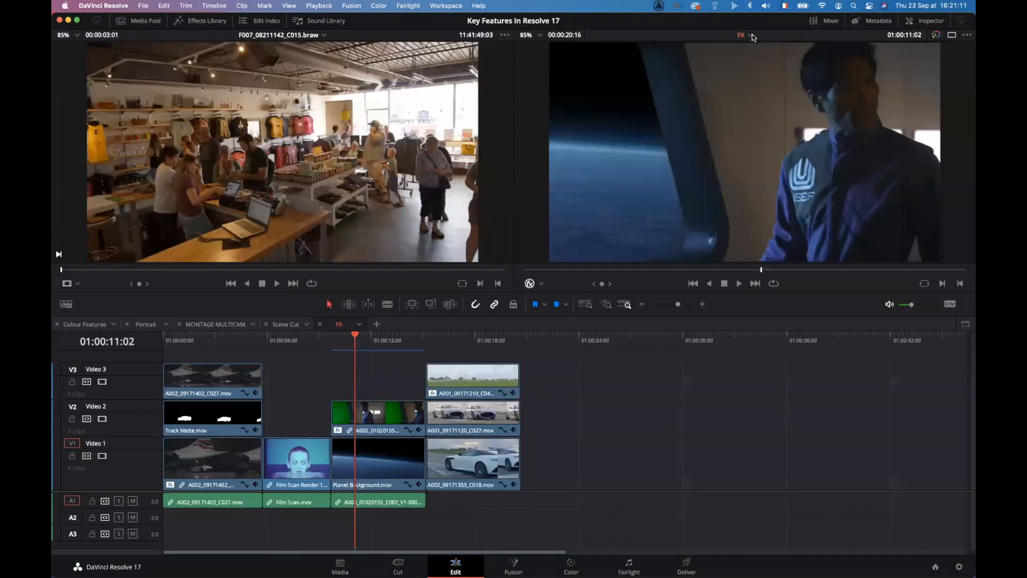
pyautogui.click(751, 36)
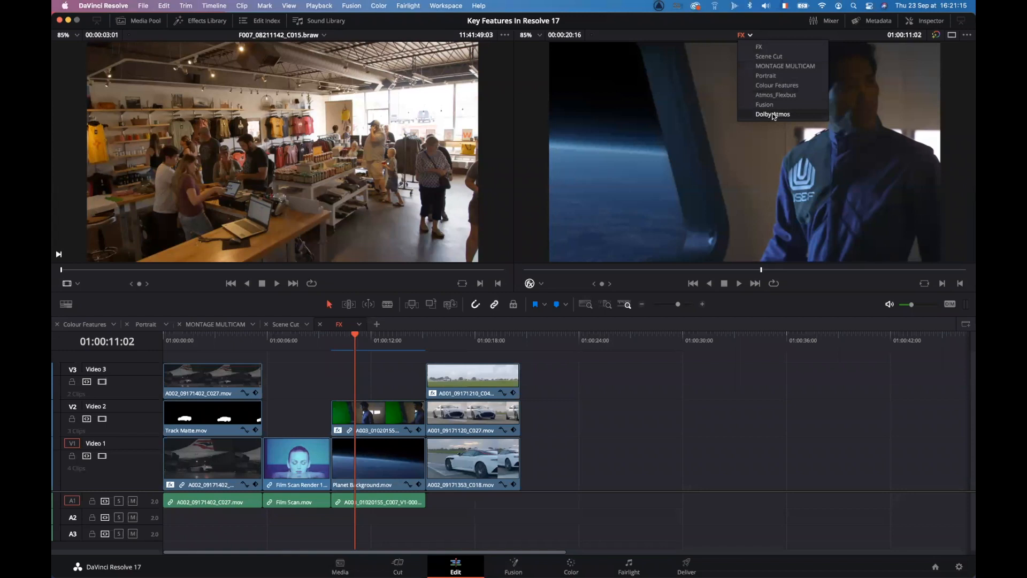
pyautogui.click(771, 97)
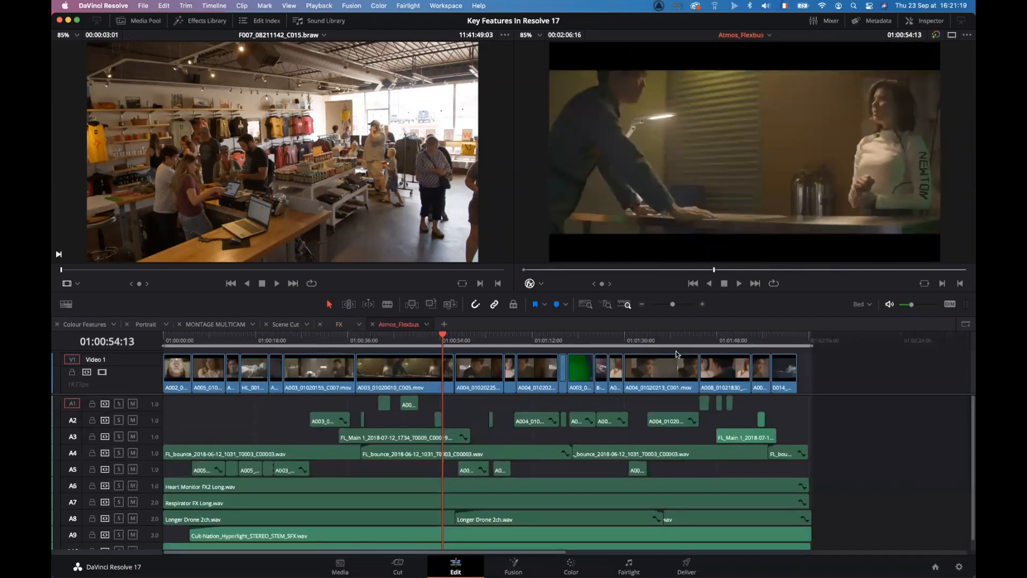
pyautogui.moveTo(434, 343); pyautogui.dragTo(458, 343)
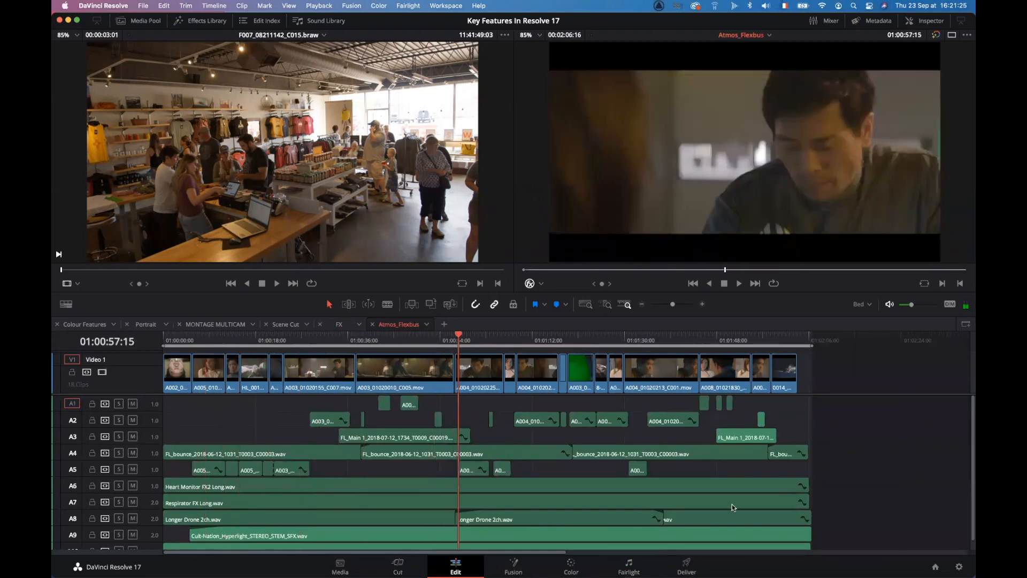
pyautogui.scroll(-2, 732, 504)
pyautogui.scroll(2, 732, 504)
# Step: View the Atmos_Flexbus timeline on the Fairlight page and widen the Mixer to show channel strips A1 to A6
pyautogui.click(830, 22)
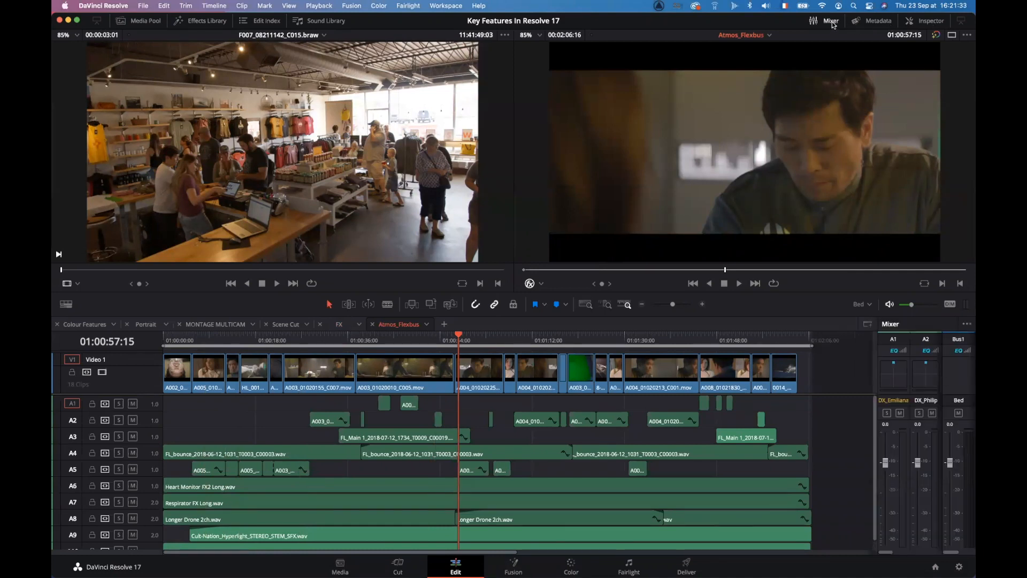
pyautogui.click(832, 22)
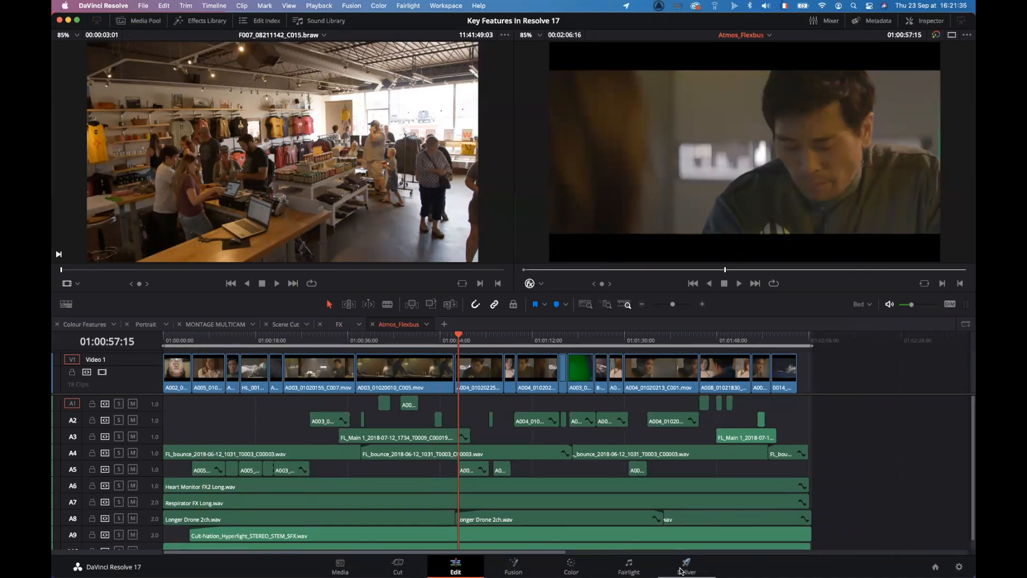
pyautogui.click(628, 564)
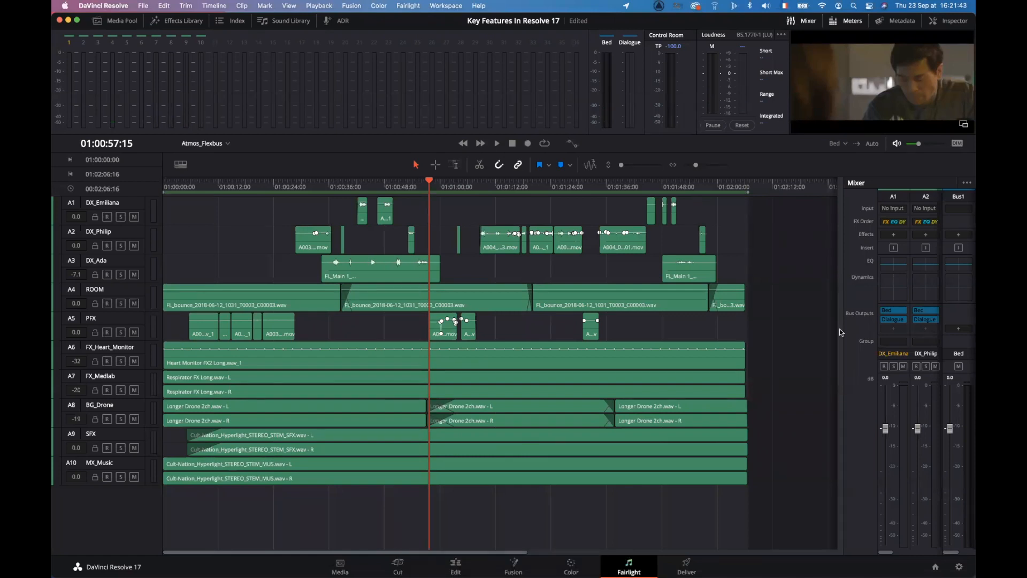
pyautogui.moveTo(841, 330); pyautogui.dragTo(682, 333)
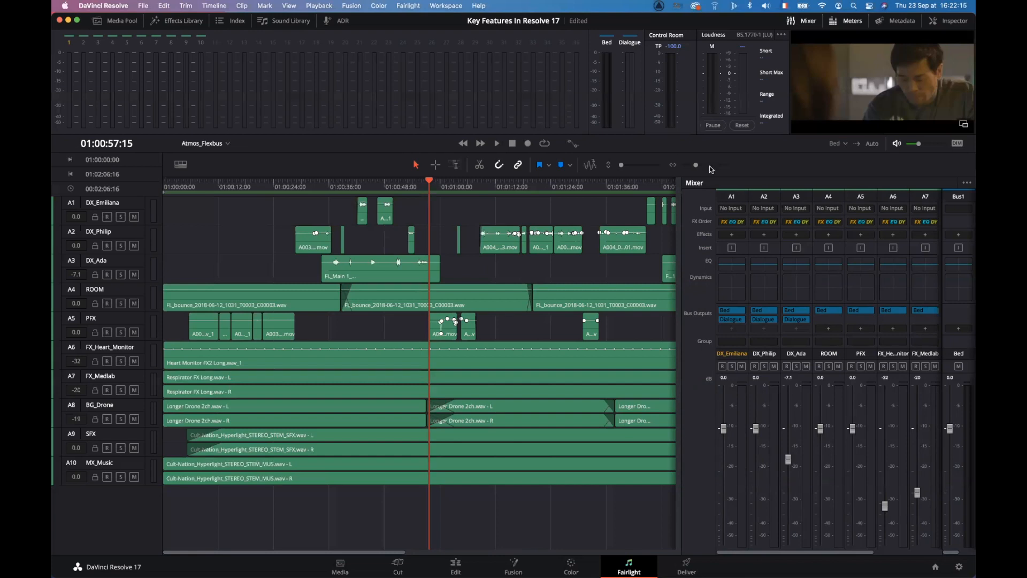
pyautogui.moveTo(681, 305); pyautogui.dragTo(720, 304)
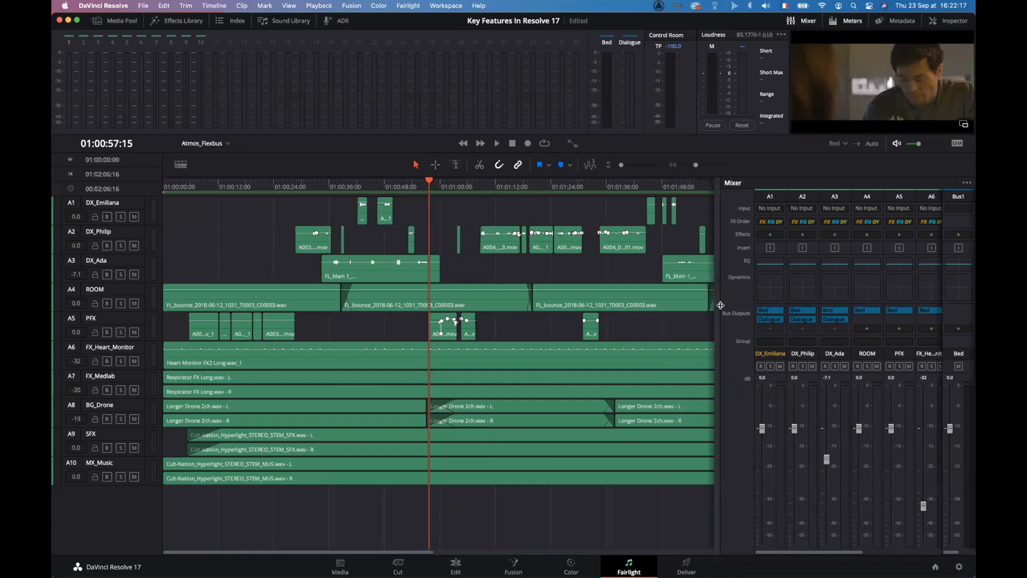
# Step: Set the Dialogue bus to Mono in the Bus Format settings and confirm
pyautogui.click(405, 6)
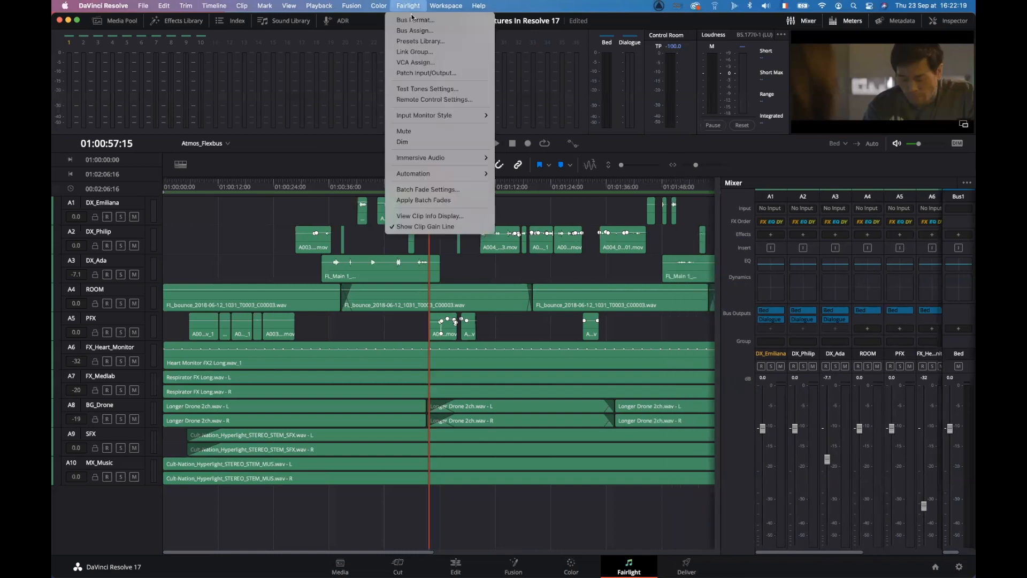
pyautogui.click(416, 20)
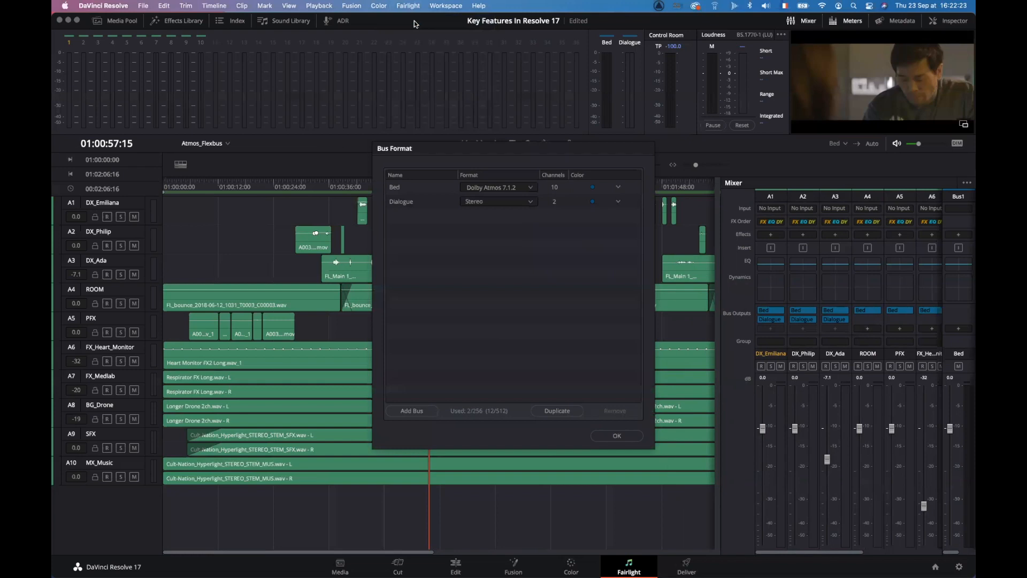
pyautogui.moveTo(480, 150); pyautogui.dragTo(417, 150)
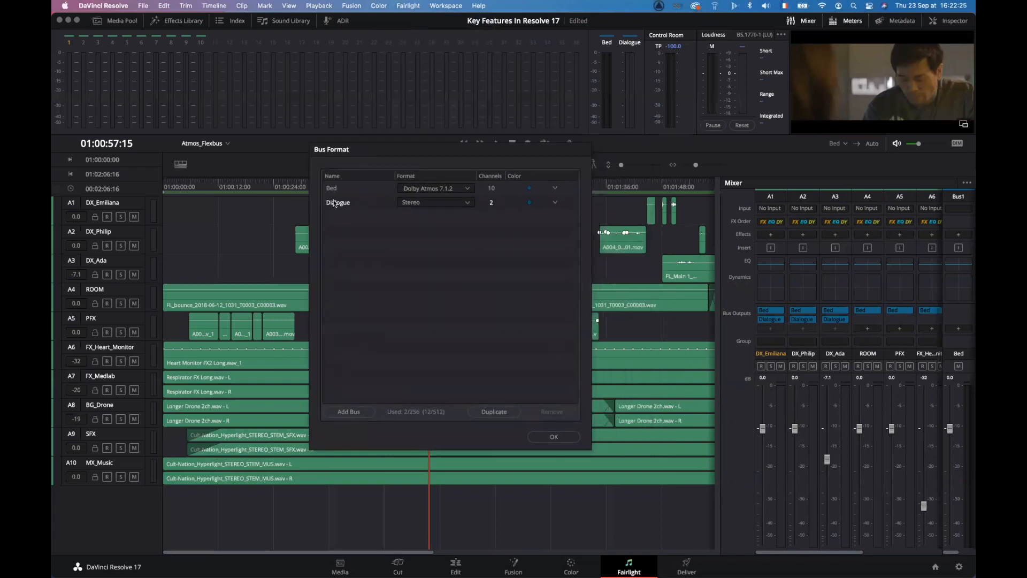
pyautogui.click(447, 204)
pyautogui.click(428, 215)
pyautogui.click(550, 437)
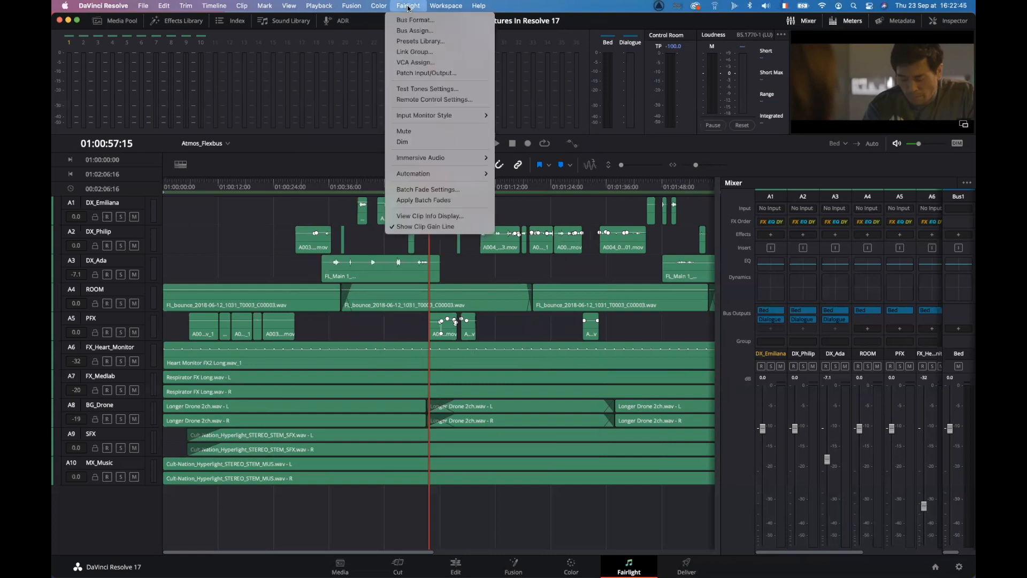
# Step: Review the track-to-bus assignments in the Bus Assign window and close it
pyautogui.click(422, 31)
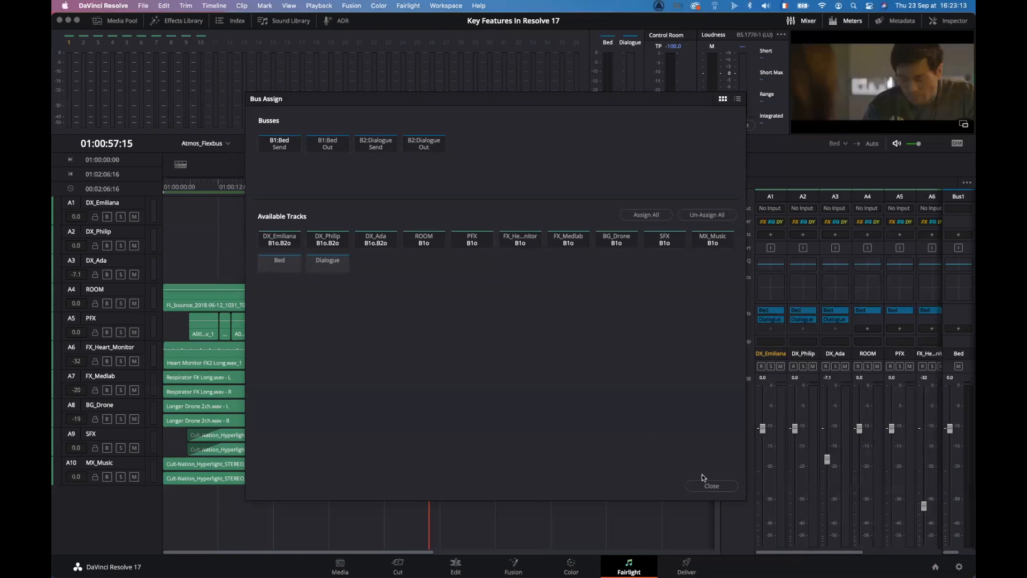
pyautogui.click(709, 486)
# Step: Add a bus named FX in the Bus Format settings, set its format to Stereo and confirm
pyautogui.click(409, 5)
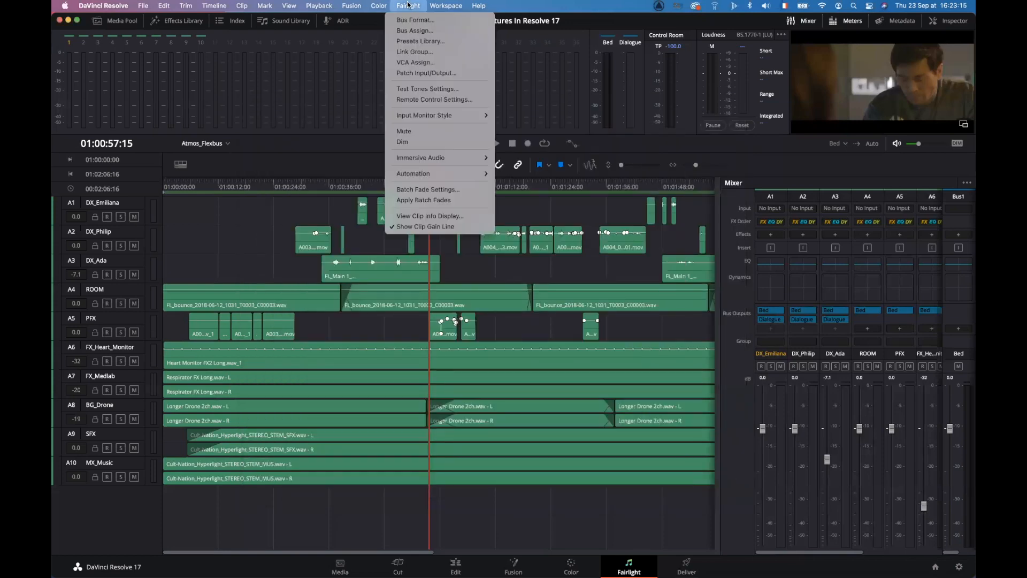
pyautogui.click(413, 20)
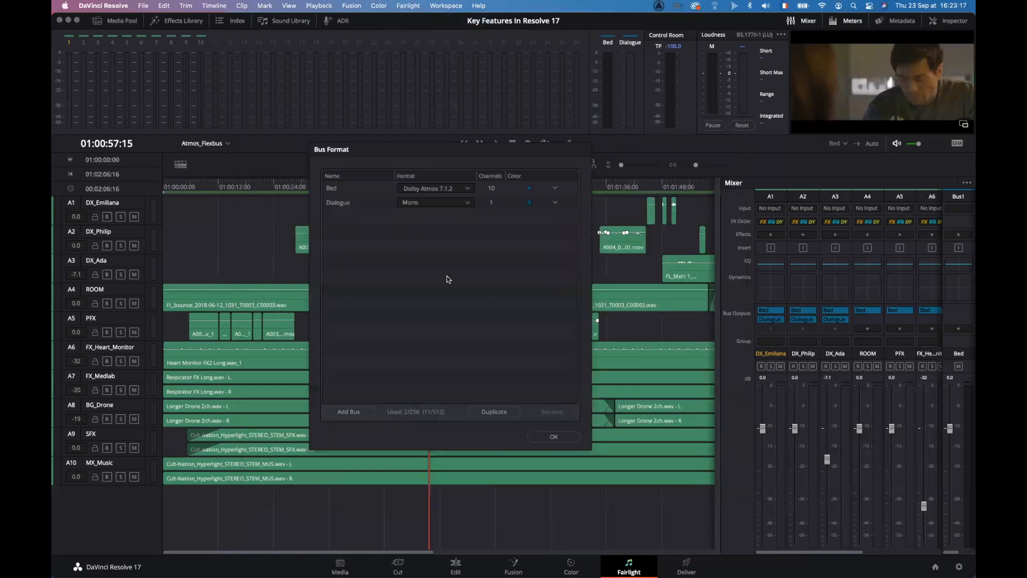
pyautogui.click(353, 412)
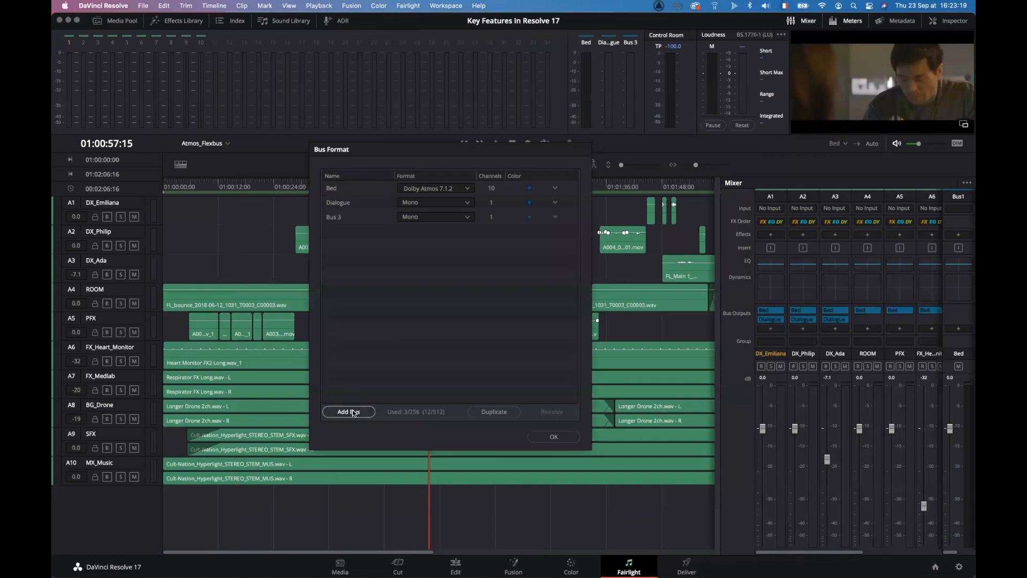
pyautogui.doubleClick(351, 216)
pyautogui.write('FX')
pyautogui.press('Return')
pyautogui.click(432, 217)
pyautogui.click(425, 239)
pyautogui.click(553, 436)
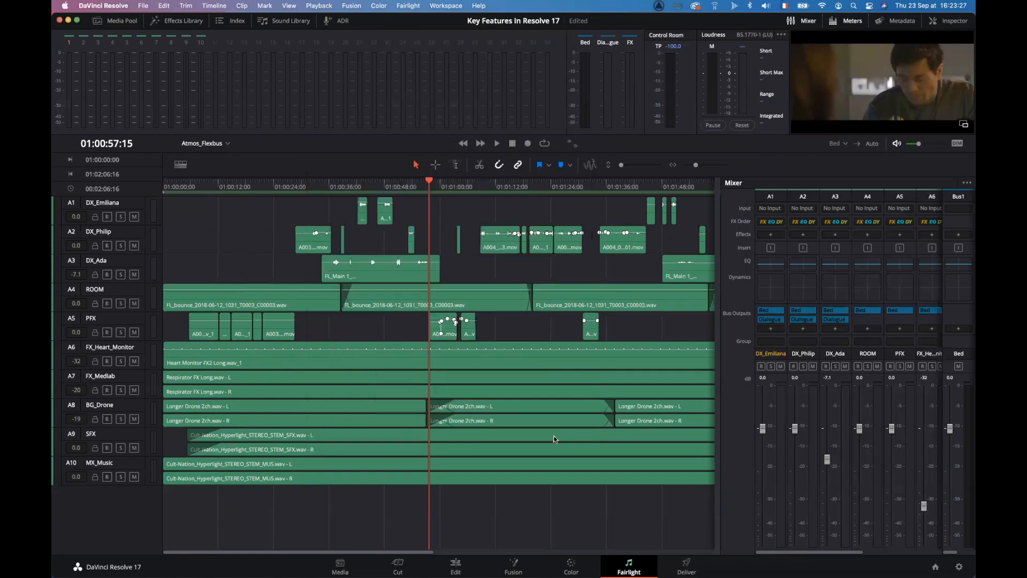
# Step: Assign the ROOM, PFX, FX_Heart_Monitor, FX_Medlab, BG_Drone and SFX tracks to the FX bus output in Bus Assign and close the window
pyautogui.click(408, 6)
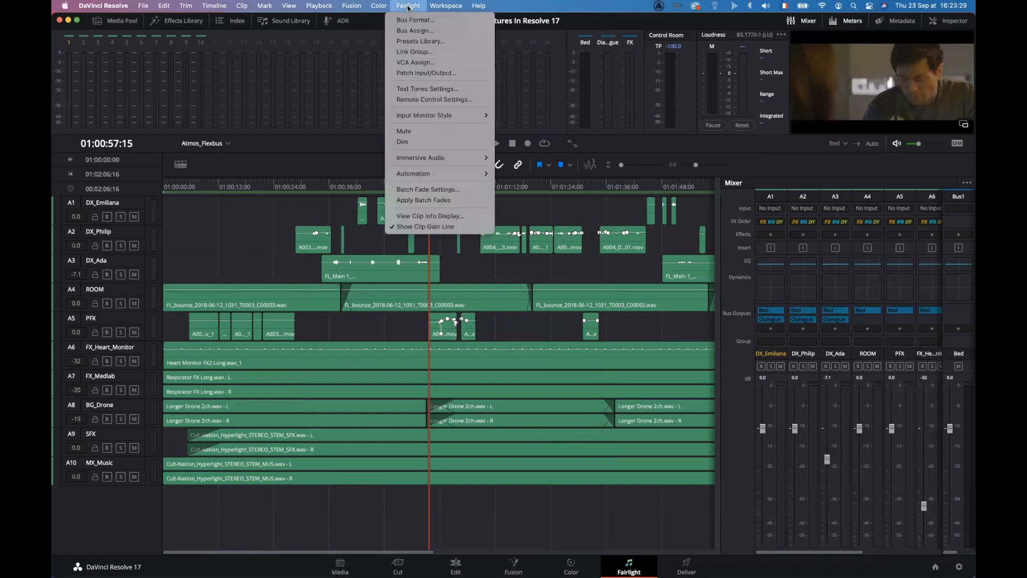
pyautogui.click(410, 30)
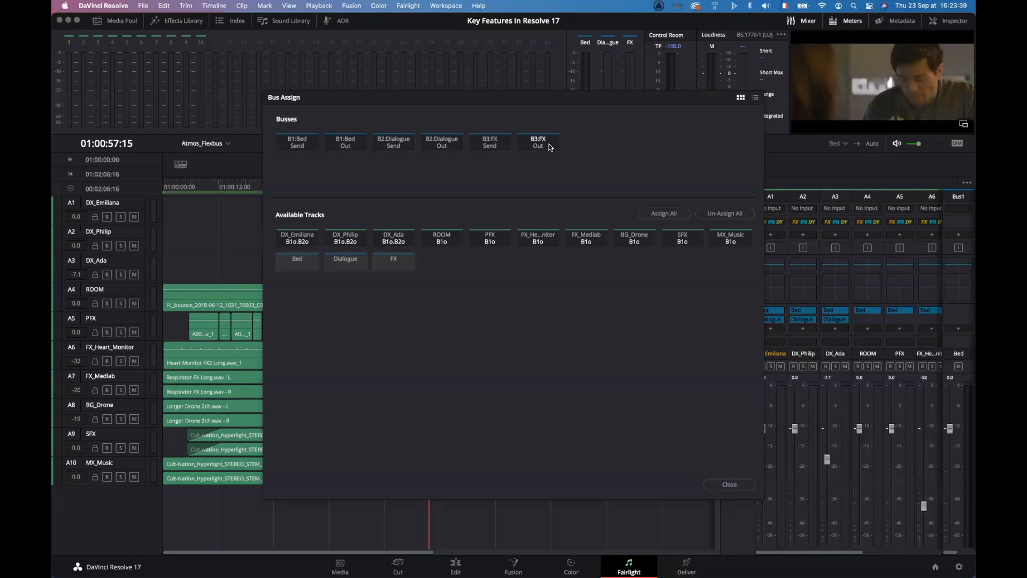
pyautogui.click(441, 236)
pyautogui.click(502, 241)
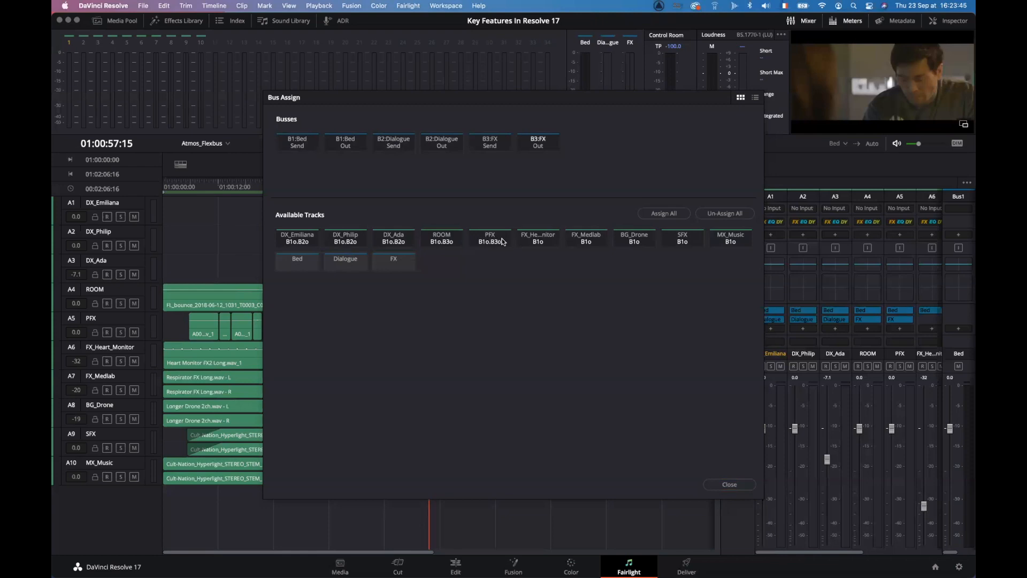
pyautogui.click(554, 240)
pyautogui.click(593, 242)
pyautogui.click(648, 246)
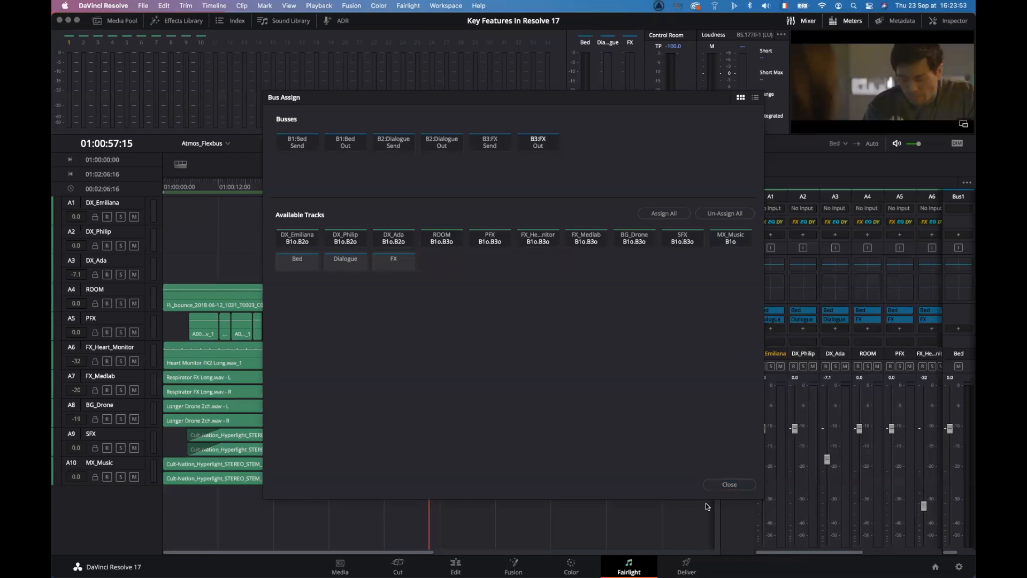
pyautogui.click(723, 484)
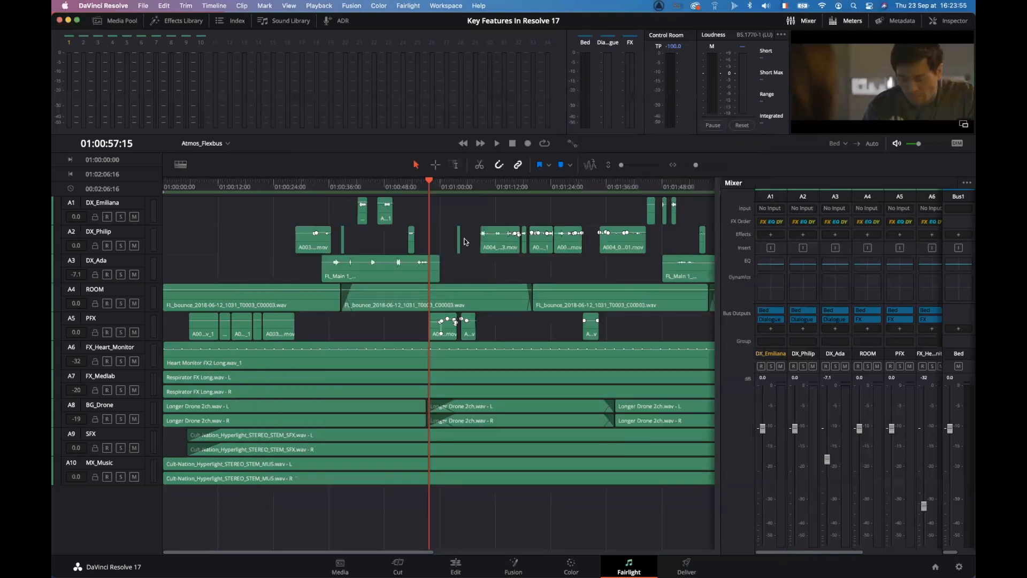
# Step: Add a bus named DIAL FX in the Bus Format settings, set its format to Stereo and confirm
pyautogui.click(411, 6)
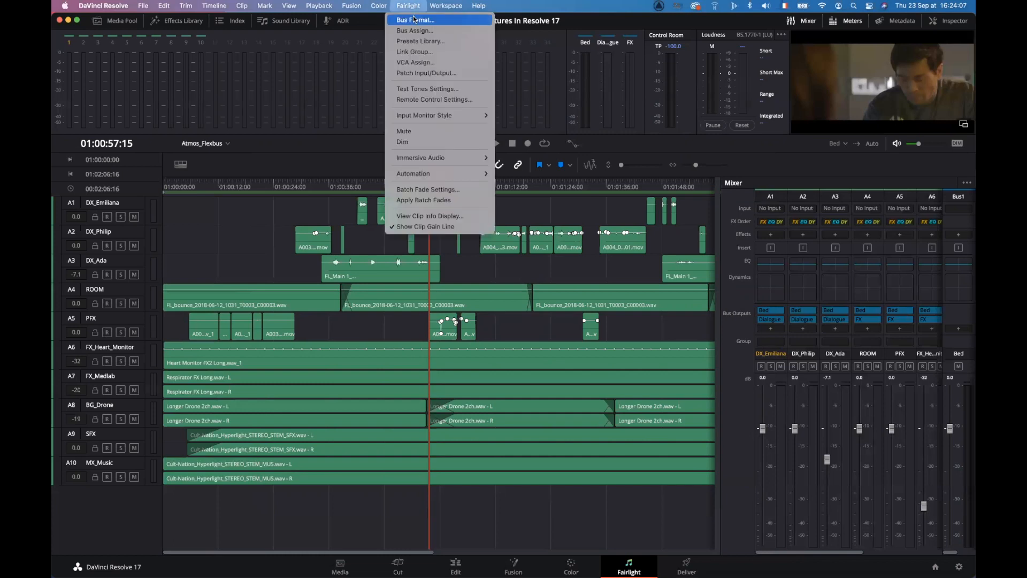
pyautogui.click(415, 19)
pyautogui.click(355, 412)
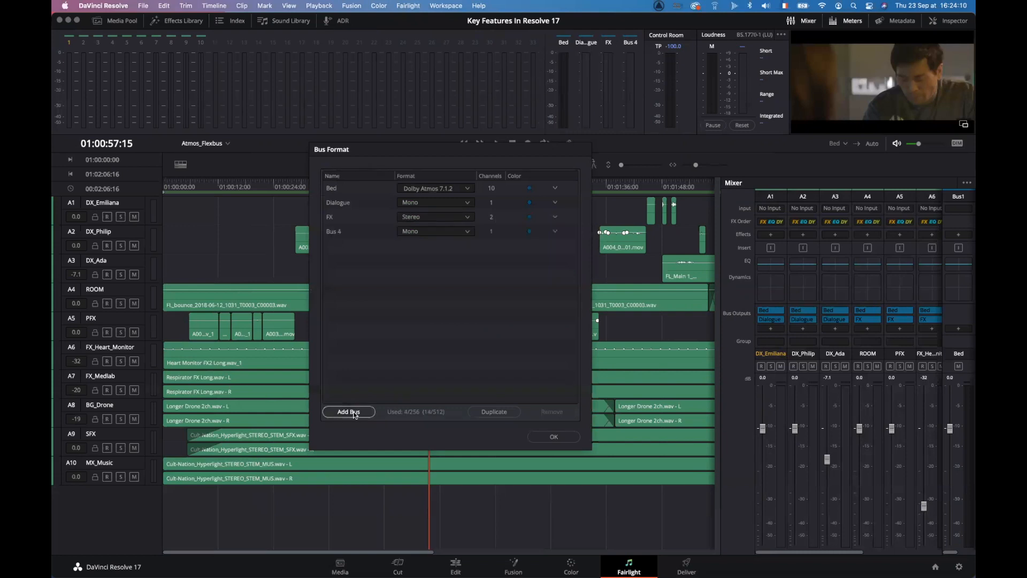
pyautogui.doubleClick(338, 231)
pyautogui.write('DIAL FX')
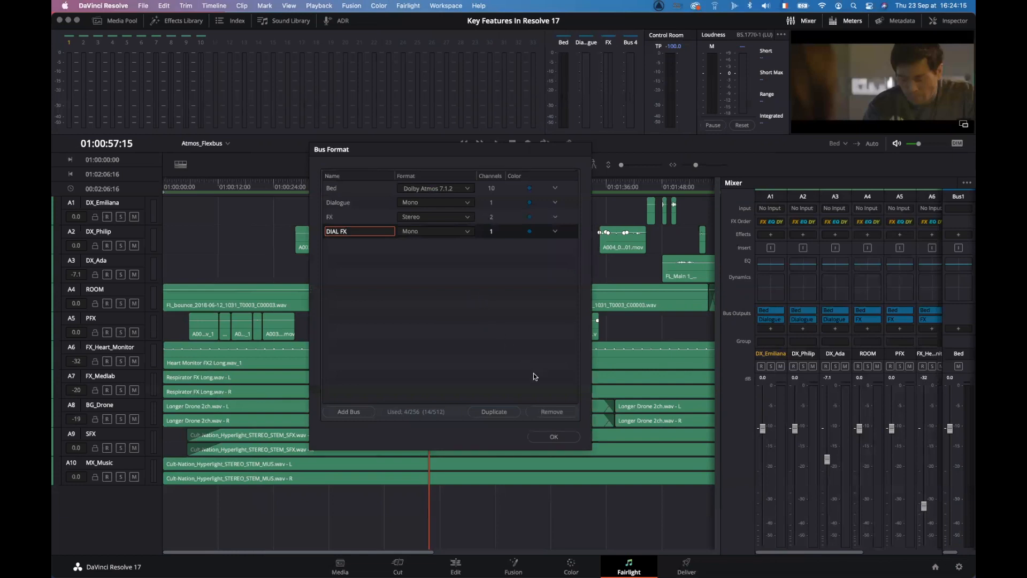
pyautogui.click(431, 233)
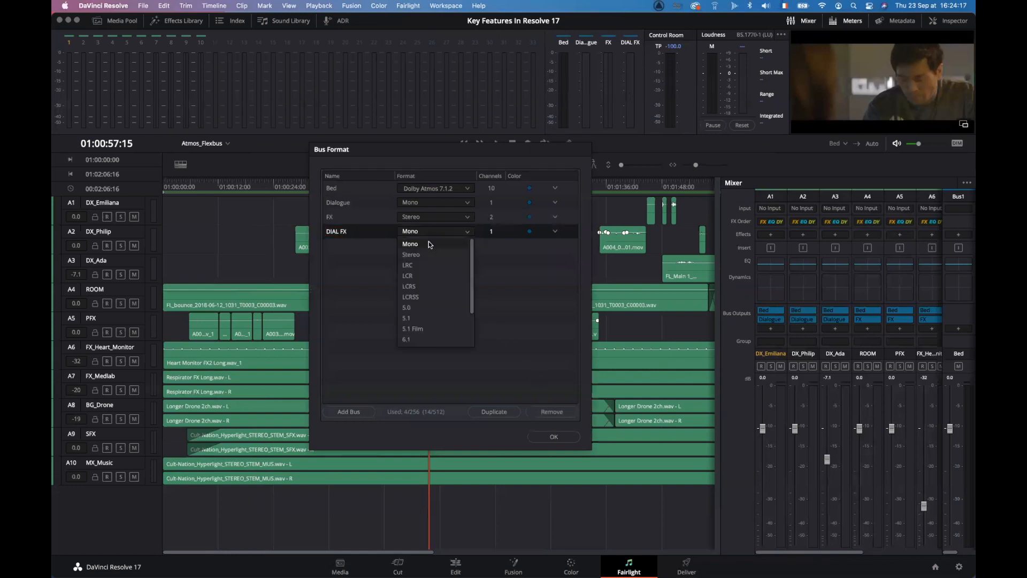
pyautogui.click(433, 255)
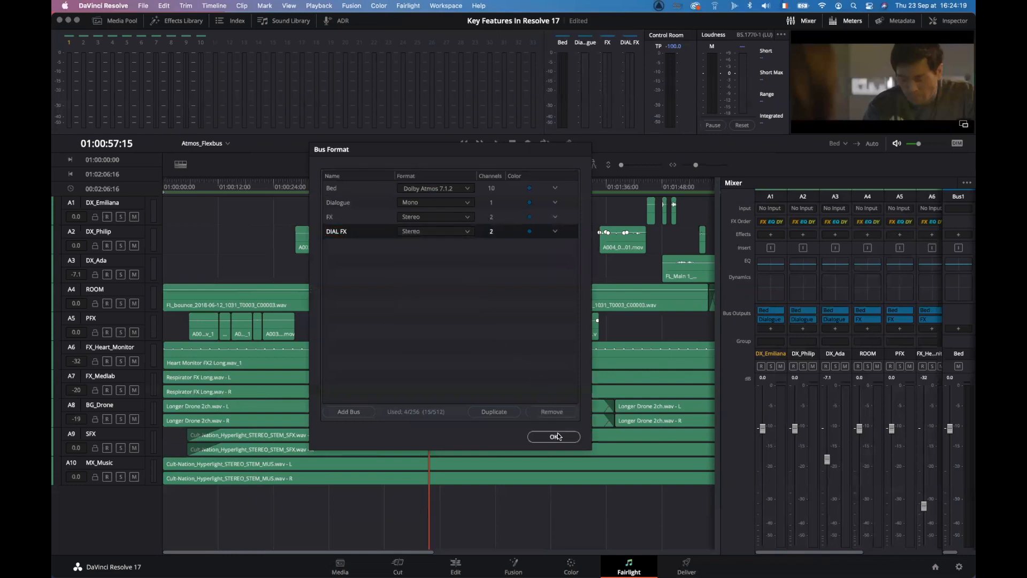
pyautogui.click(556, 436)
# Step: Play the timeline briefly from 01:00:57:08 to check the bus meters, then stop playback
pyautogui.click(426, 188)
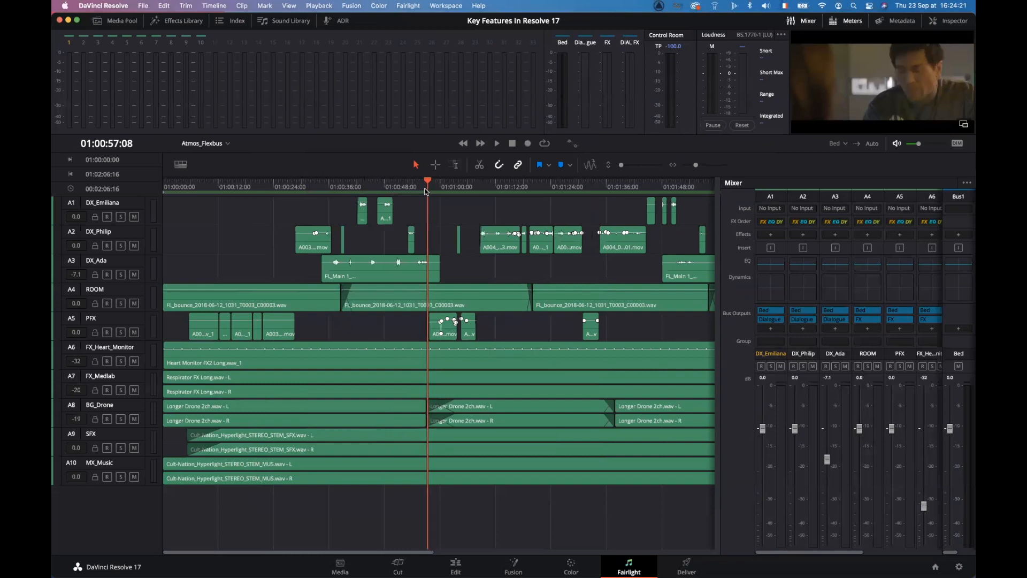
pyautogui.press('space')
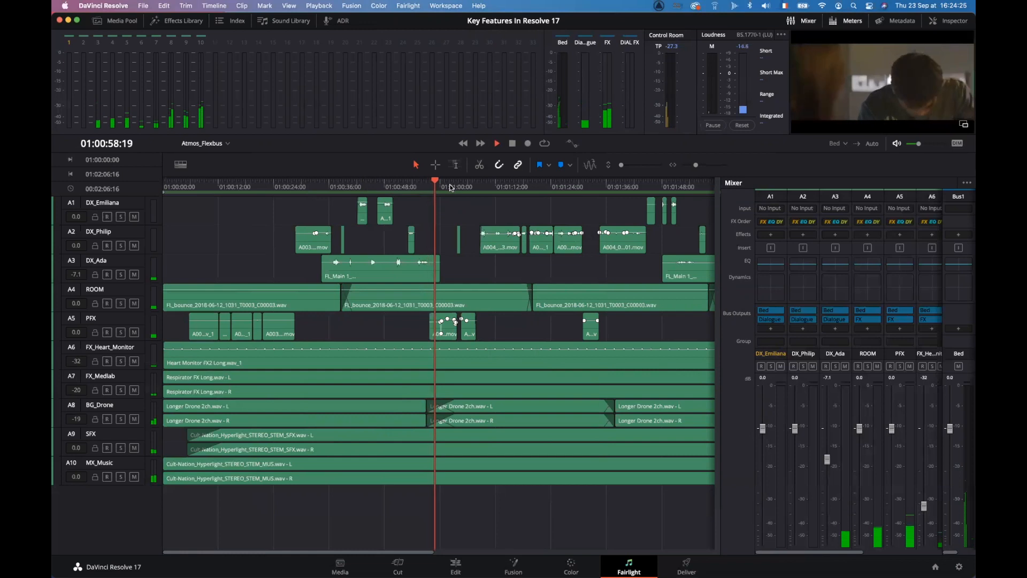
pyautogui.press('space')
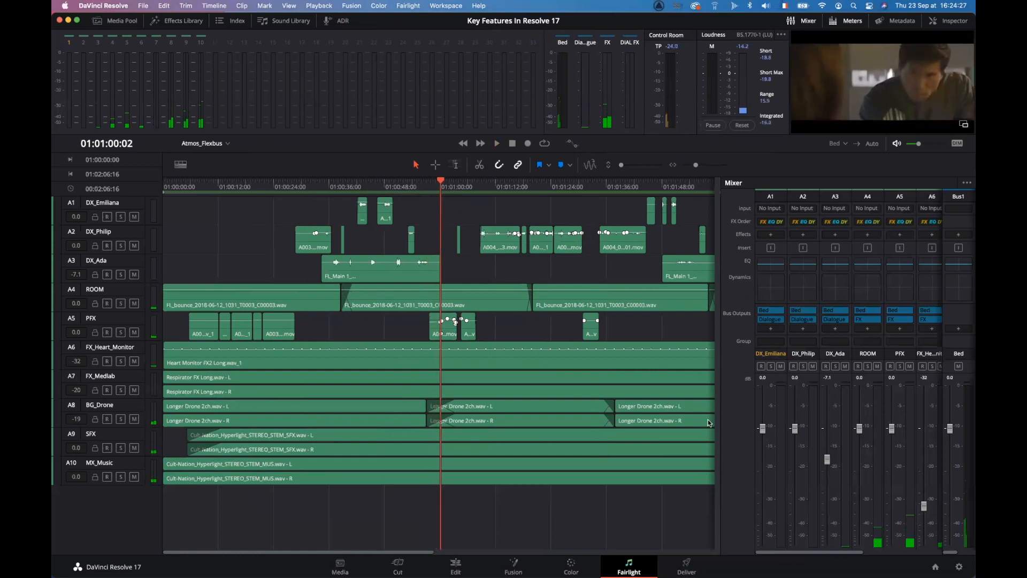
# Step: Widen the Mixer to show the bus strips and, during playback, set the Dialogue fader to +0.6 dB and the FX fader to +0.7 dB
pyautogui.moveTo(720, 407); pyautogui.dragTo(511, 413)
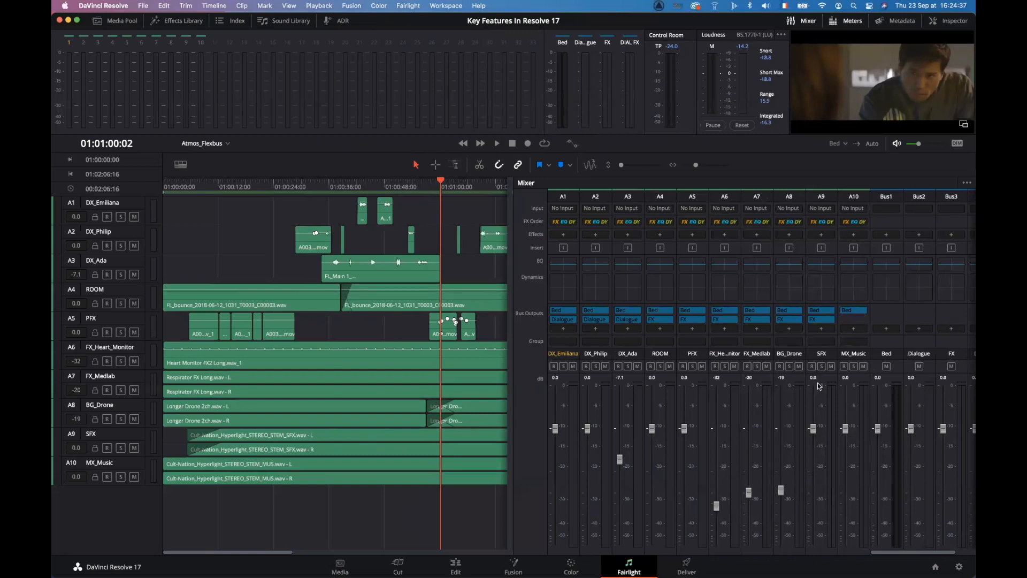
pyautogui.click(256, 185)
pyautogui.press('space')
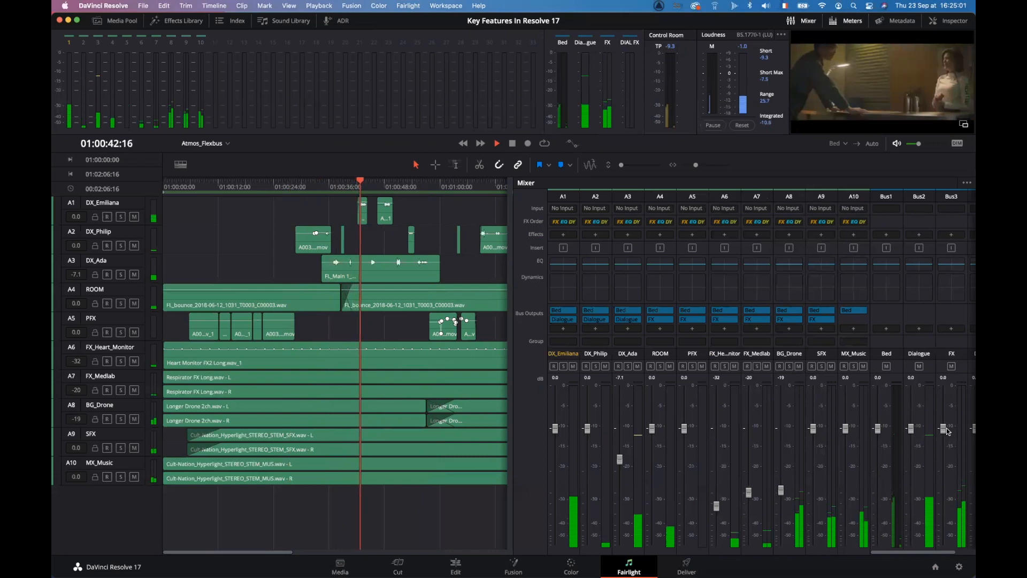
pyautogui.moveTo(942, 428); pyautogui.dragTo(911, 426)
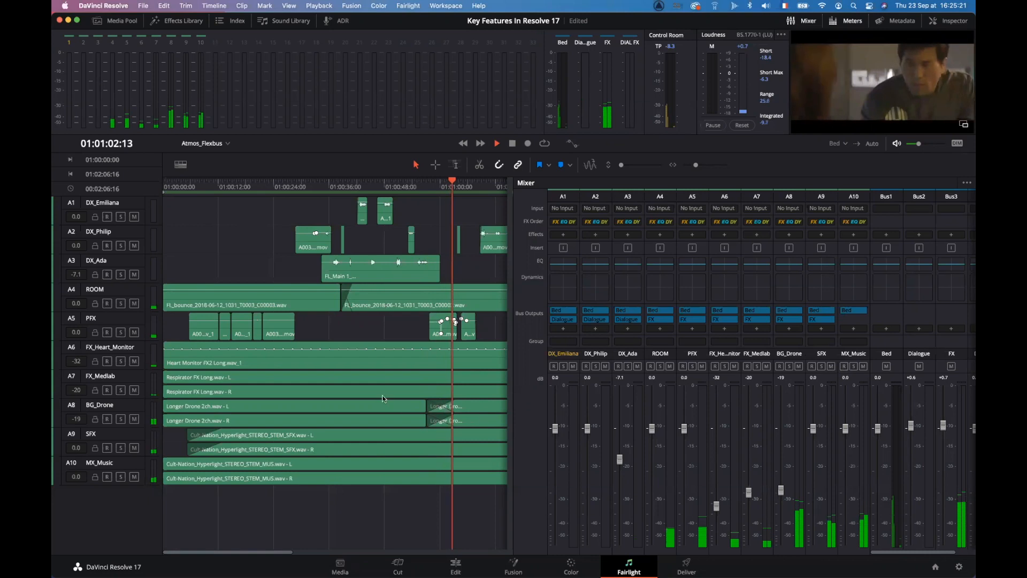
pyautogui.press('space')
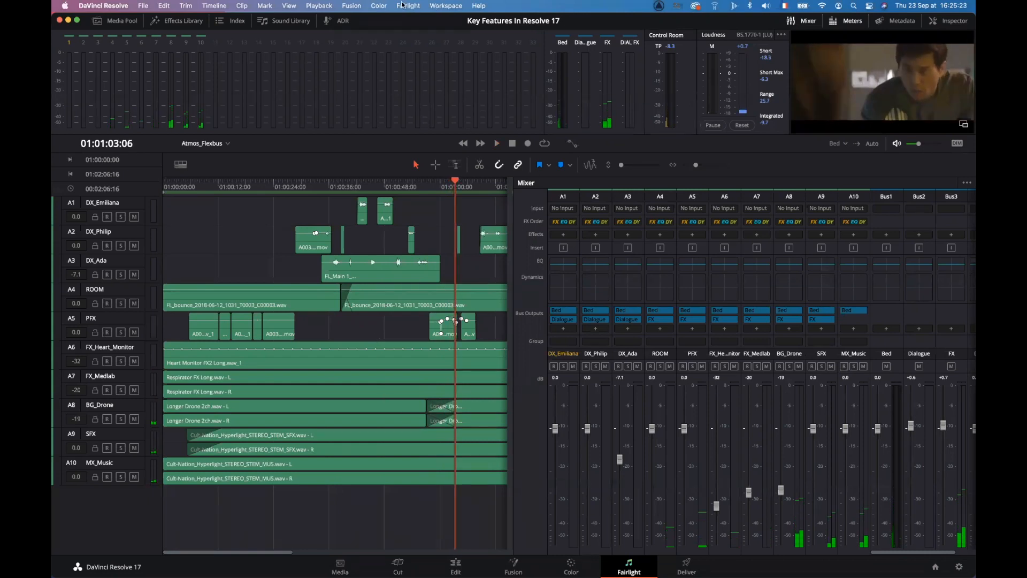
# Step: Review the list of buses and their formats in the Bus Format settings and close the dialog
pyautogui.click(408, 6)
pyautogui.click(402, 21)
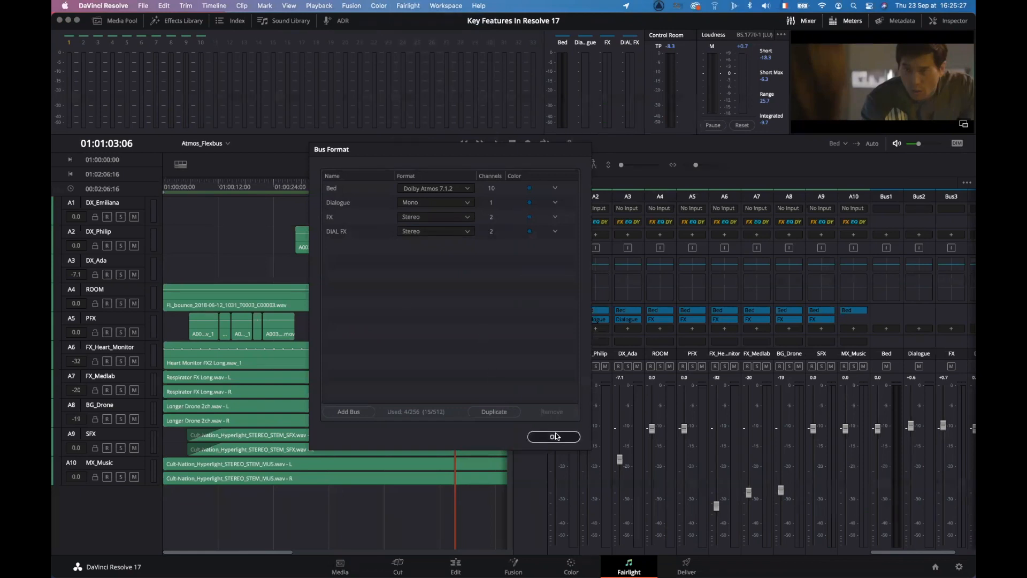
pyautogui.click(553, 436)
# Step: Assign the FX and Dialogue buses to the DIAL FX bus output in Bus Assign and close the window
pyautogui.click(408, 7)
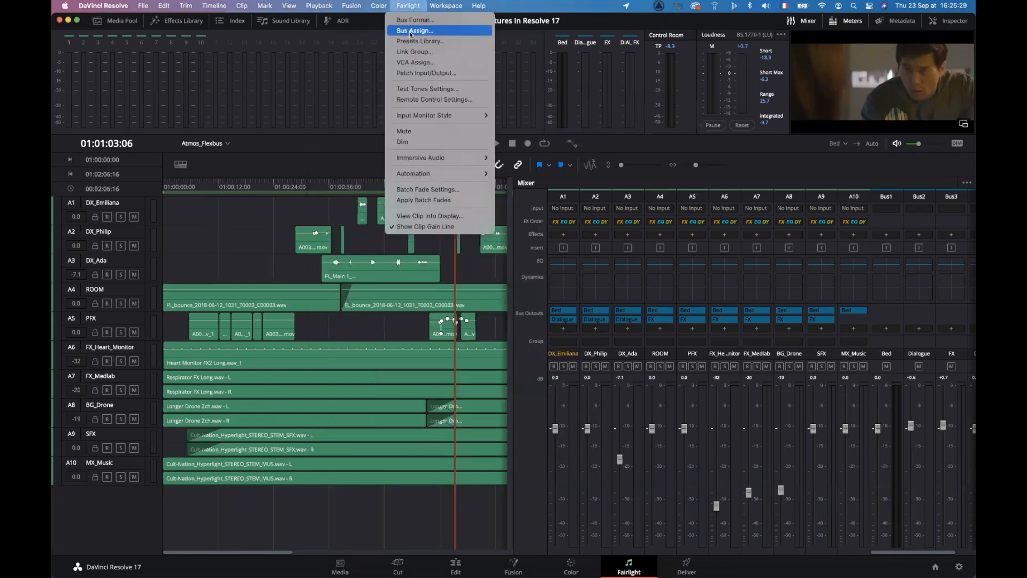
pyautogui.click(411, 31)
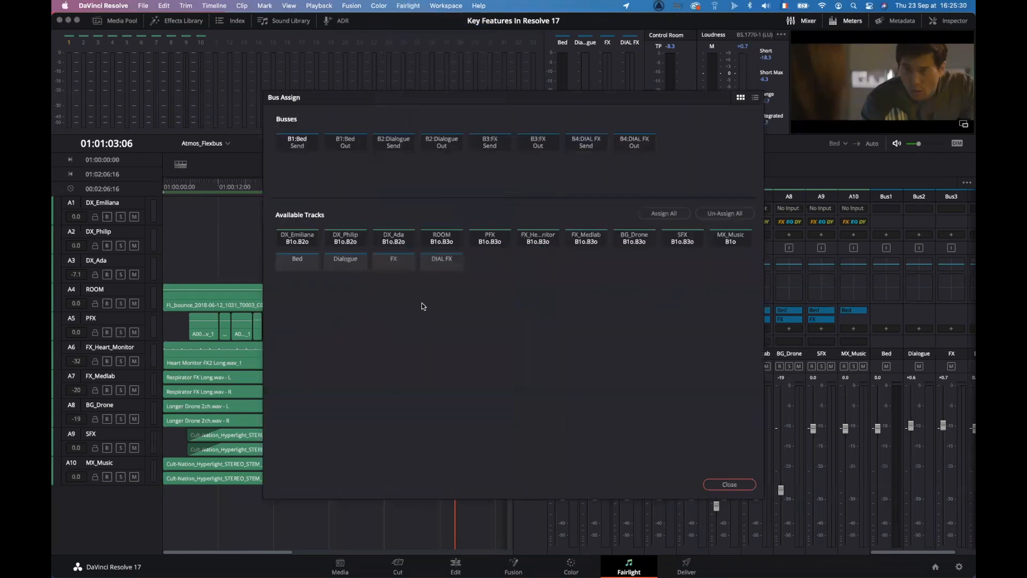
pyautogui.click(645, 145)
pyautogui.click(408, 268)
pyautogui.click(360, 265)
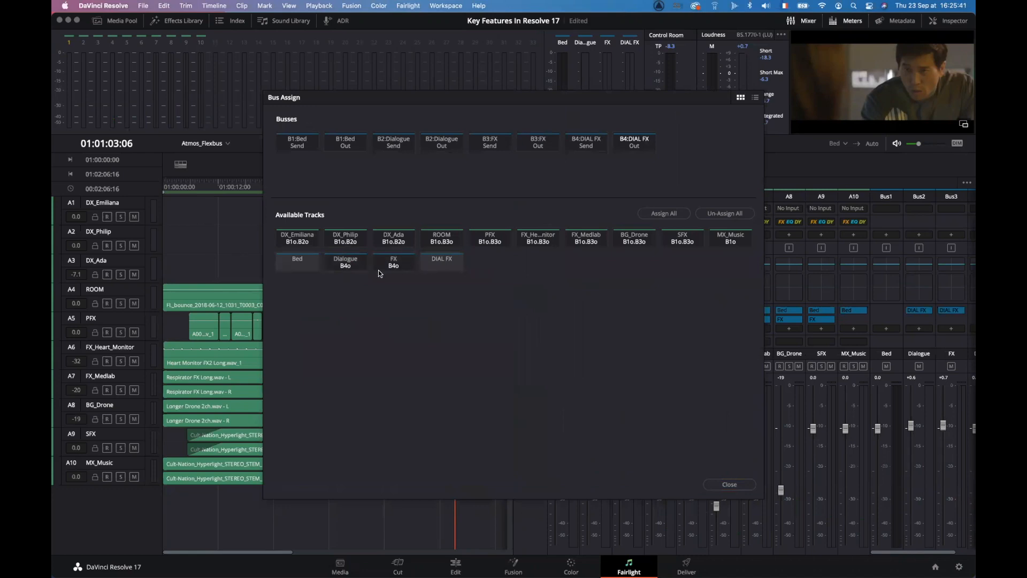
pyautogui.click(739, 482)
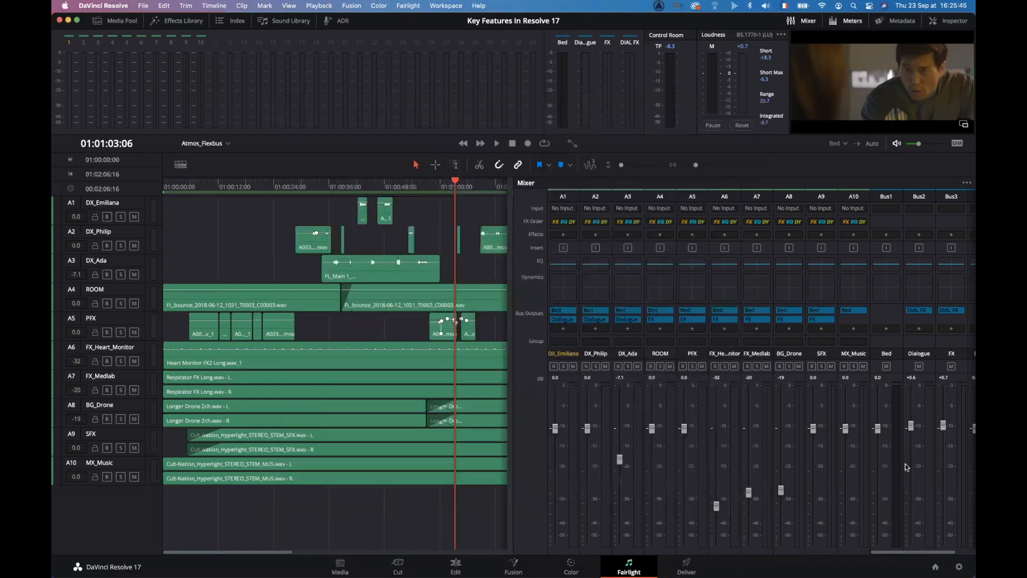
# Step: Show buses 2 to 4 in the Mixer and look over the available bus output choices for tracks A3, A10 and the Dialogue bus
pyautogui.moveTo(881, 550); pyautogui.dragTo(947, 553)
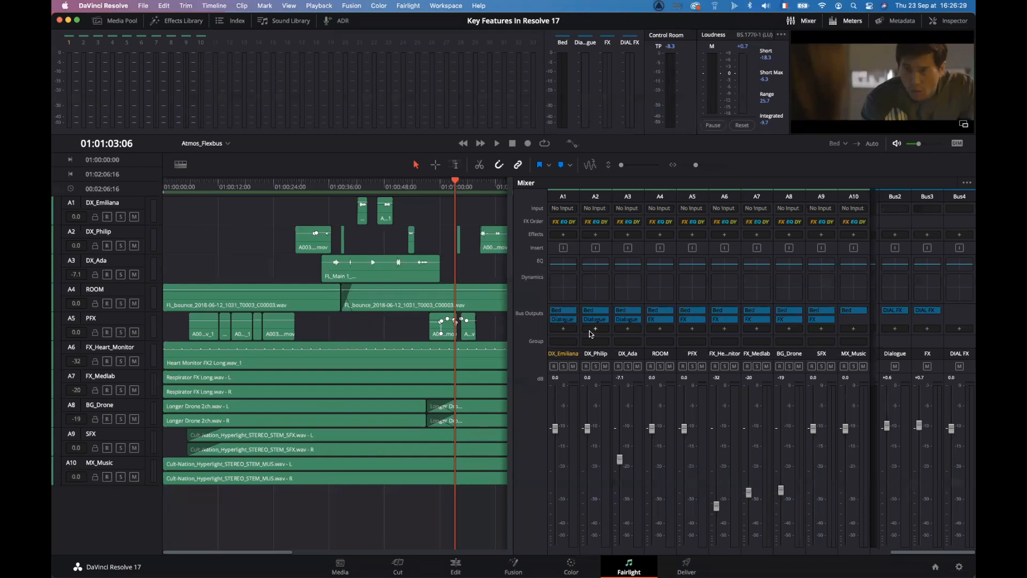
pyautogui.click(630, 328)
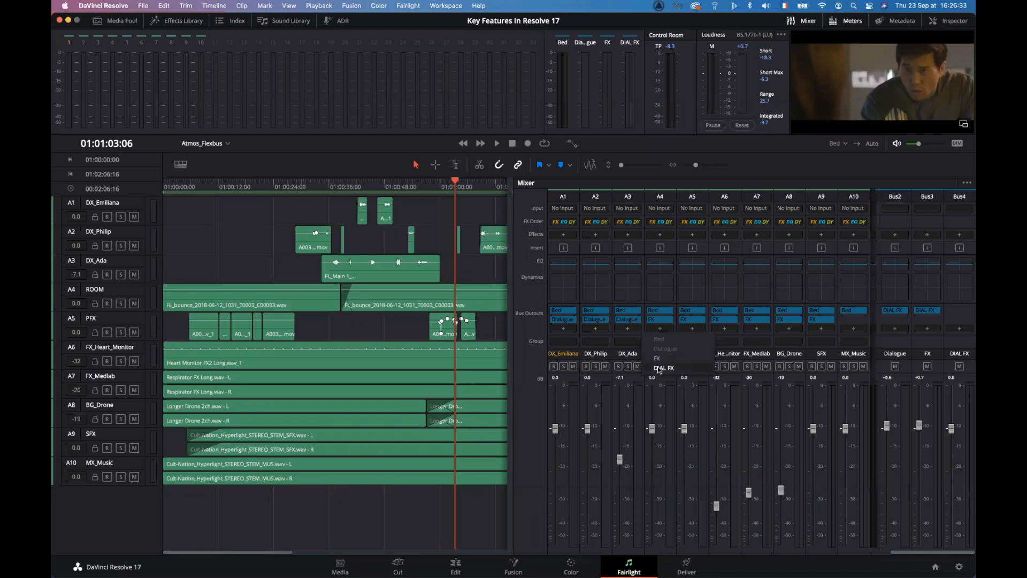
pyautogui.click(854, 330)
pyautogui.click(854, 330)
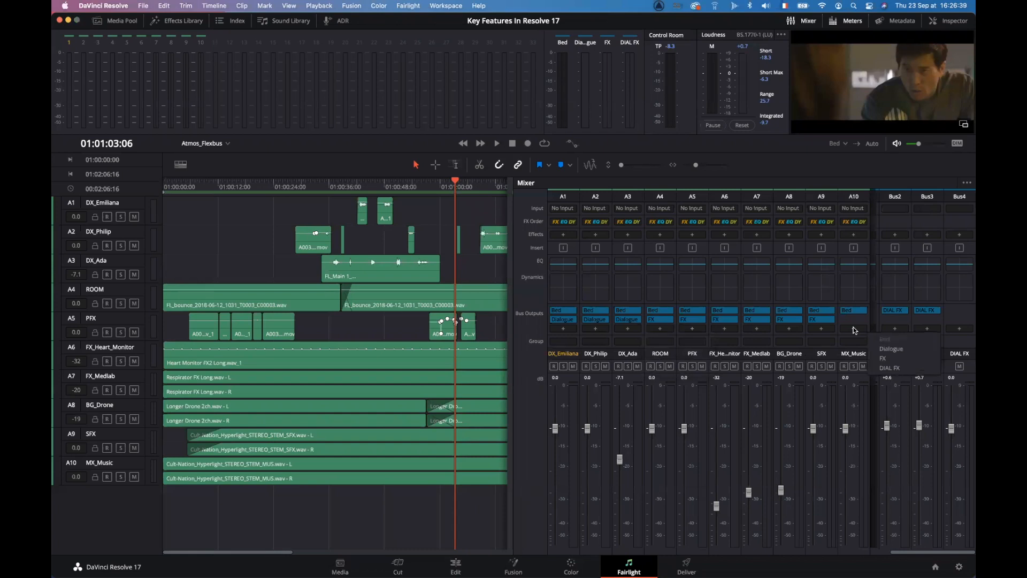
pyautogui.click(893, 350)
pyautogui.click(893, 329)
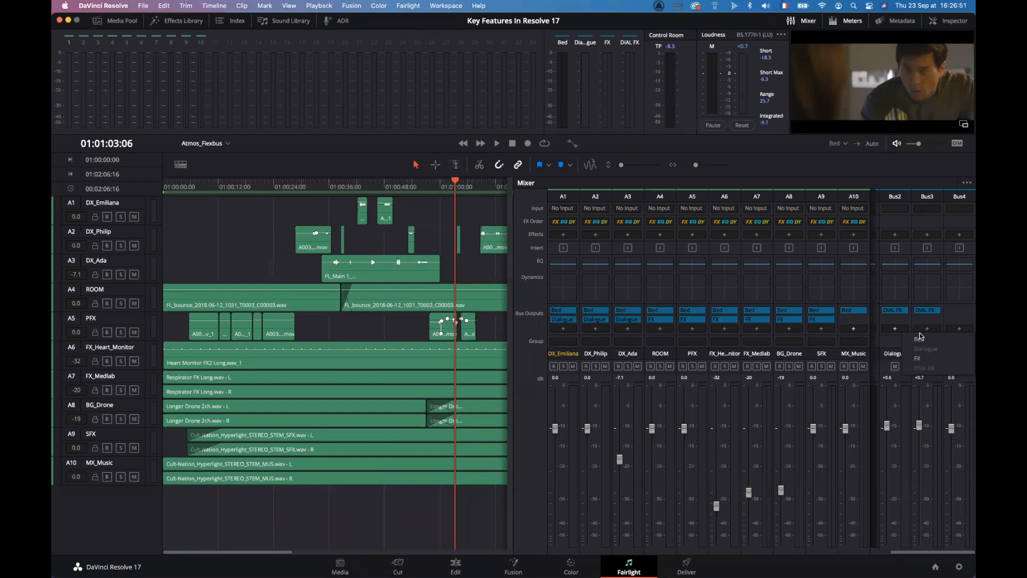
pyautogui.click(918, 360)
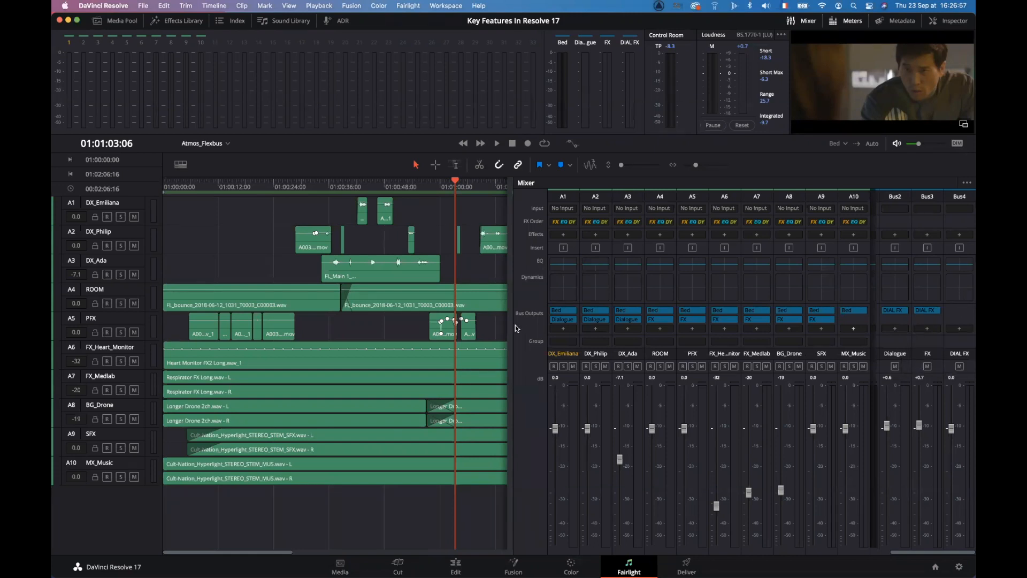
# Step: Narrow the Mixer to widen the timeline and move the playhead to the second clip on track A1, around 01:00:48:04
pyautogui.moveTo(510, 325); pyautogui.dragTo(727, 341)
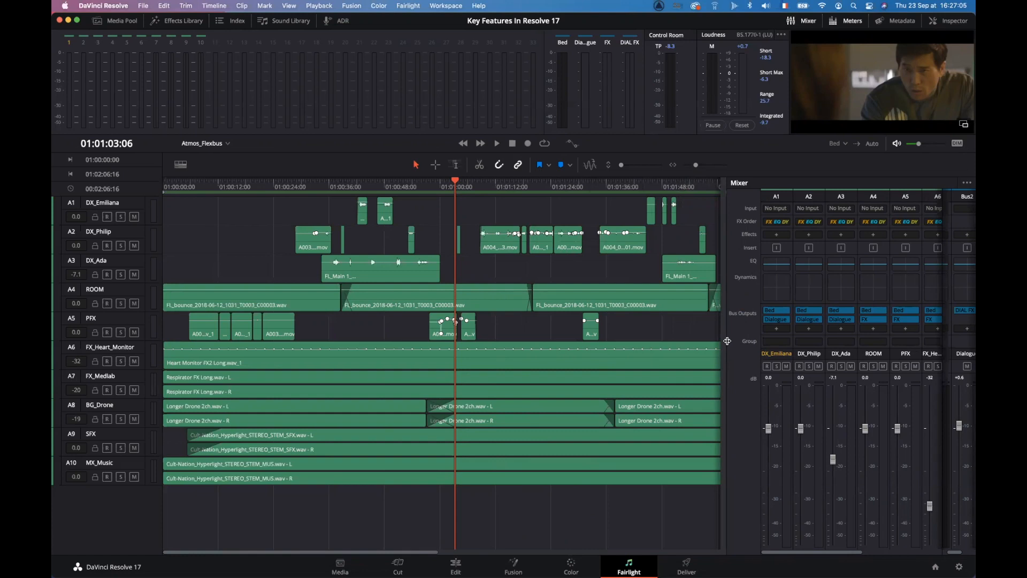
pyautogui.click(379, 186)
pyautogui.press('space')
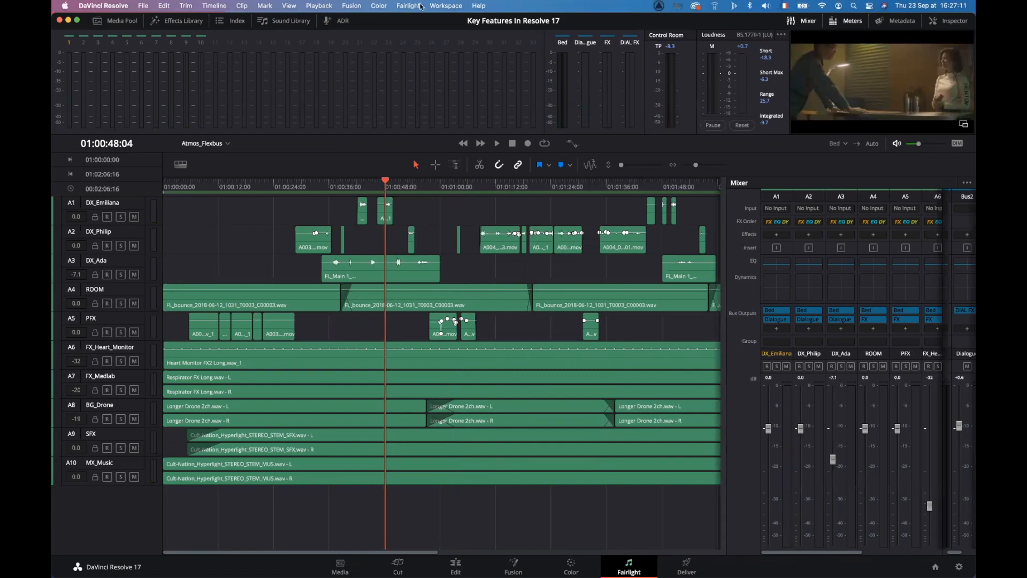
# Step: Enable Dolby Atmos under Immersive Audio in the Video and Audio I/O preferences and save the settings
pyautogui.click(109, 6)
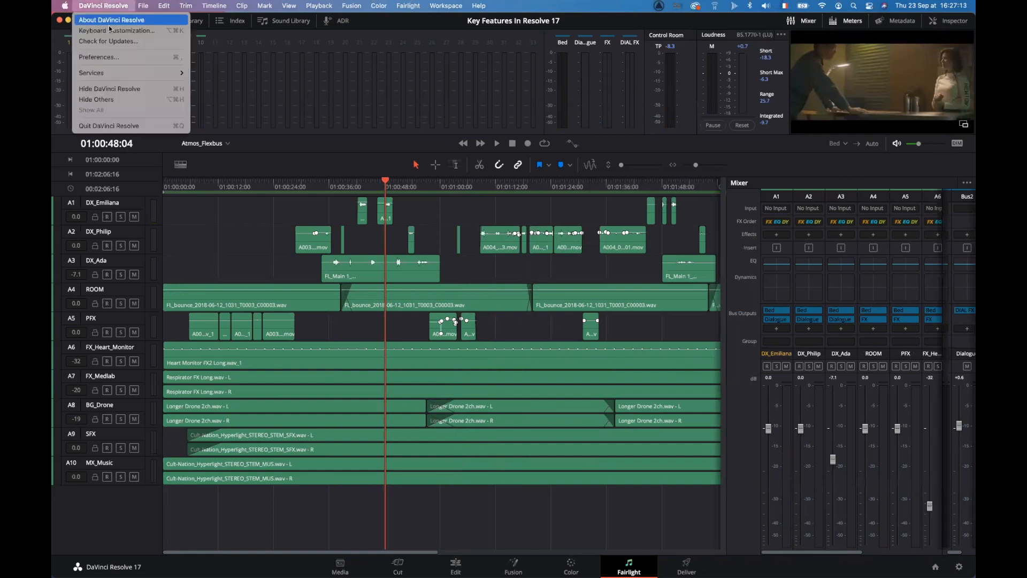
pyautogui.click(111, 57)
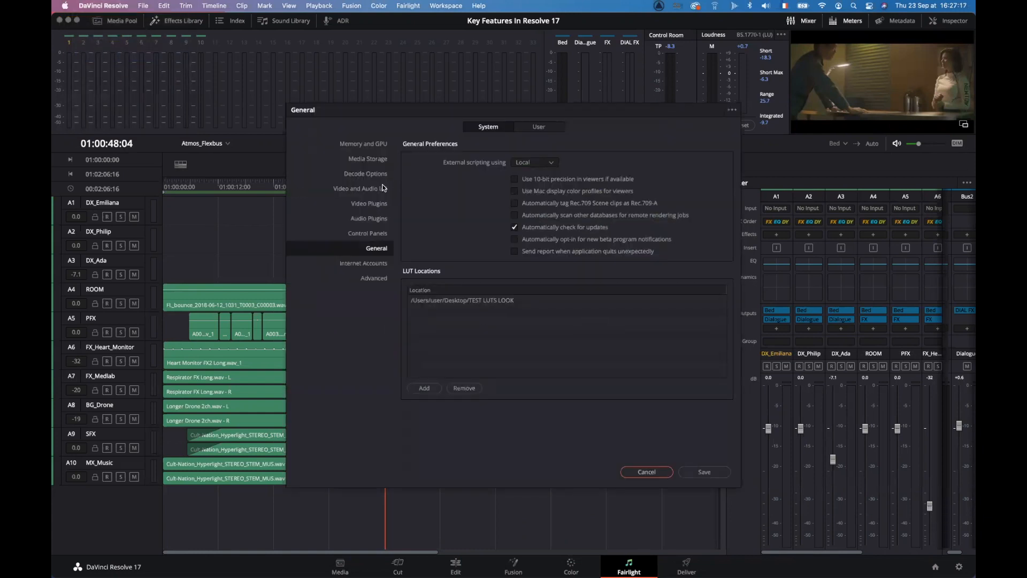
pyautogui.click(383, 188)
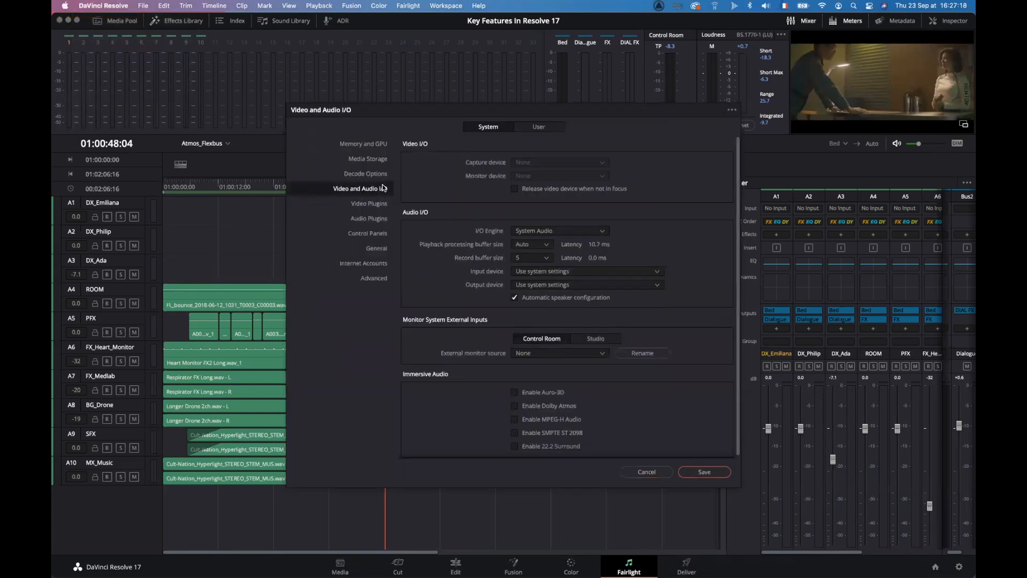
pyautogui.click(517, 406)
pyautogui.click(704, 472)
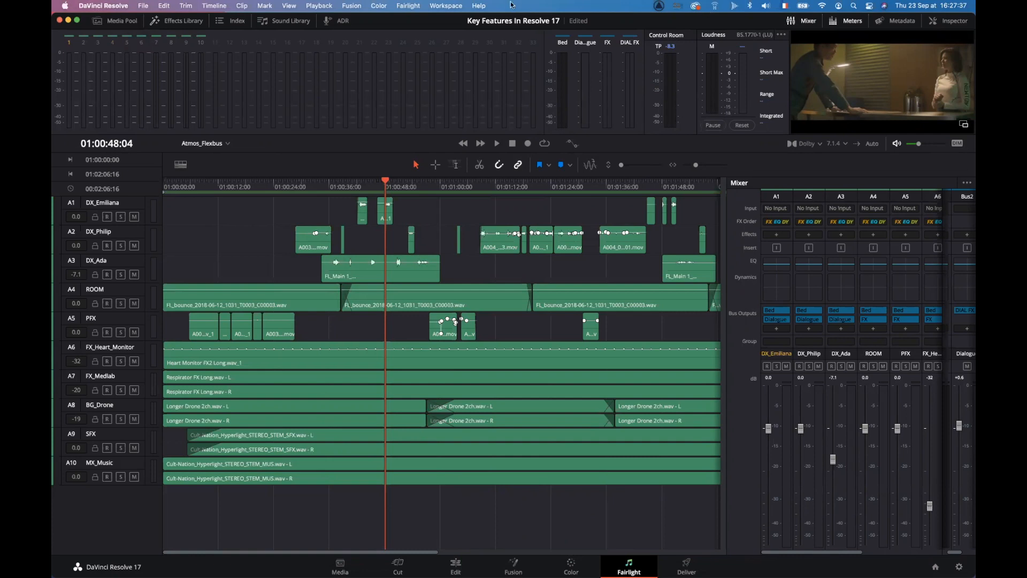
# Step: Play the Atmos_Flexbus timeline while watching the object positions in the immersive audio Space View scope, and close the scope
pyautogui.click(412, 6)
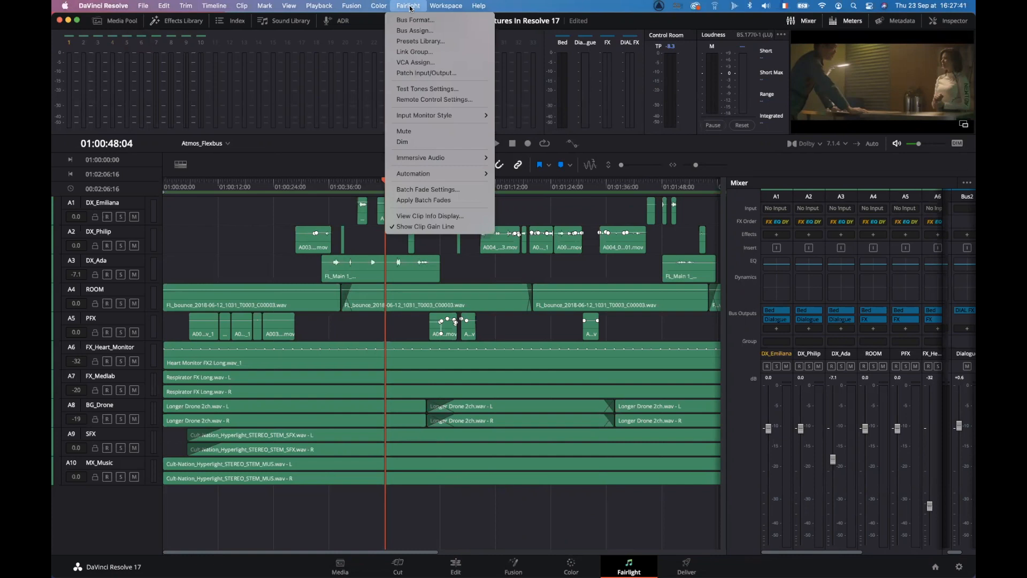
pyautogui.moveTo(421, 158)
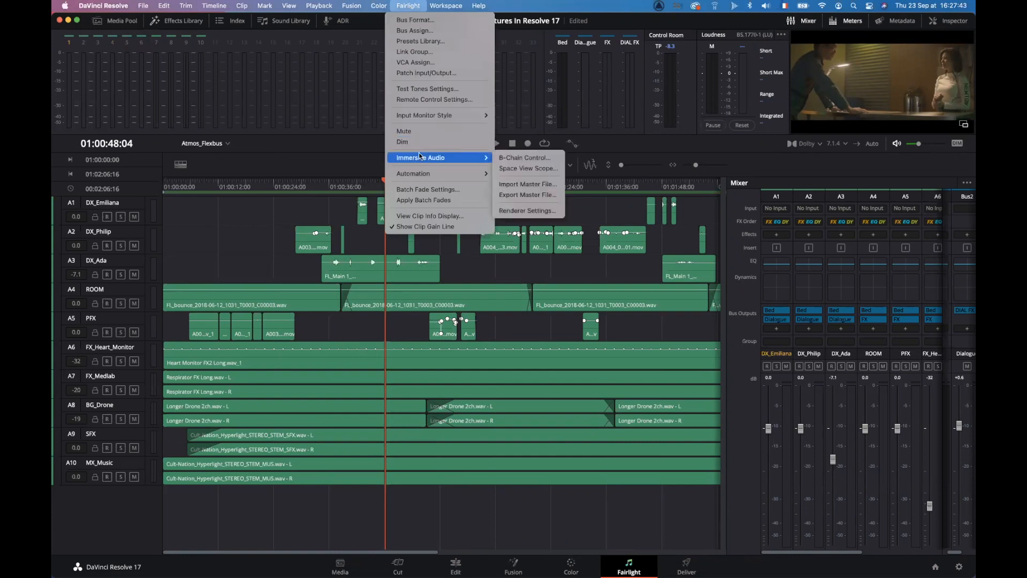
pyautogui.click(522, 168)
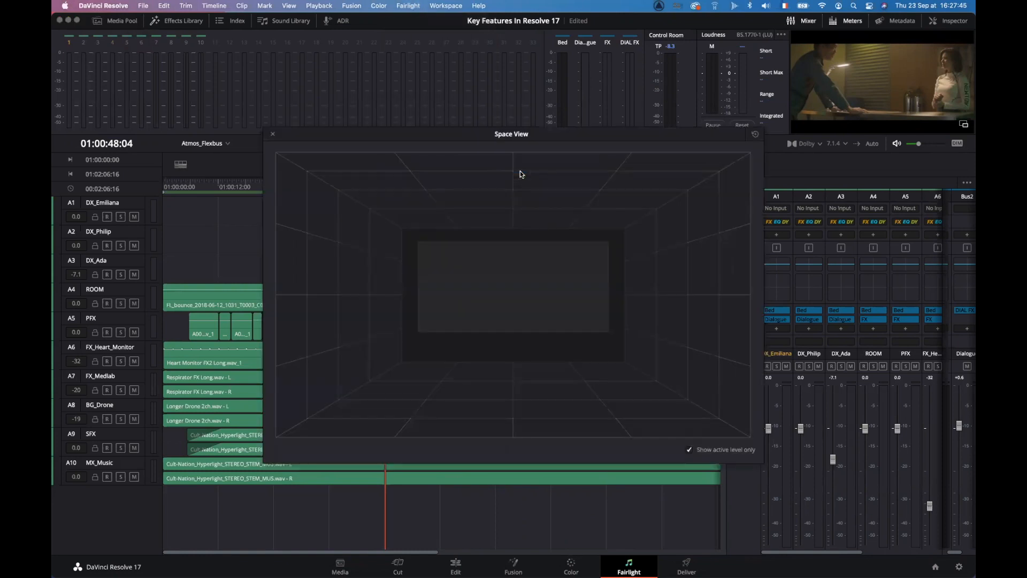
pyautogui.moveTo(489, 139); pyautogui.dragTo(489, 59)
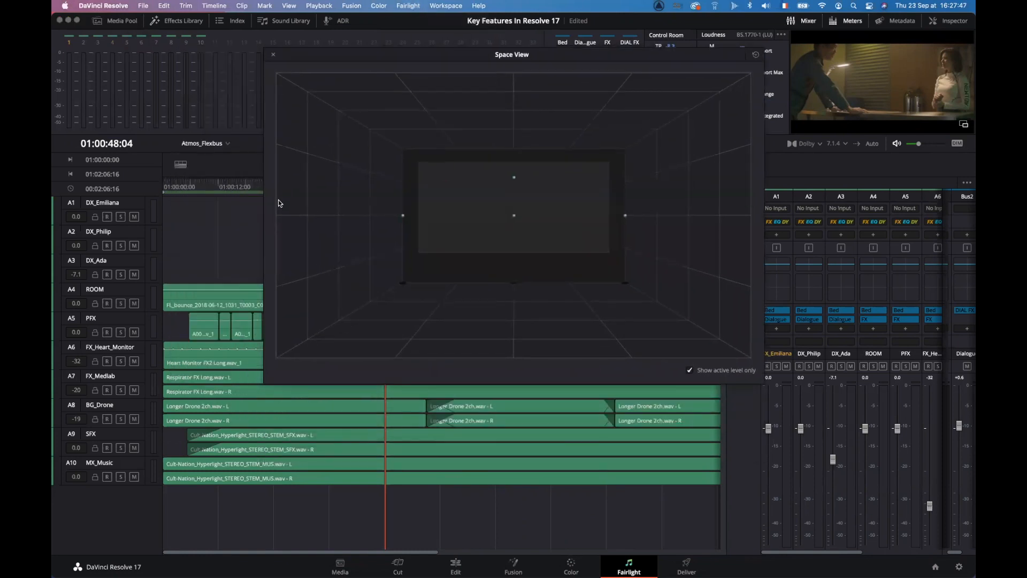
pyautogui.click(241, 185)
pyautogui.press('space')
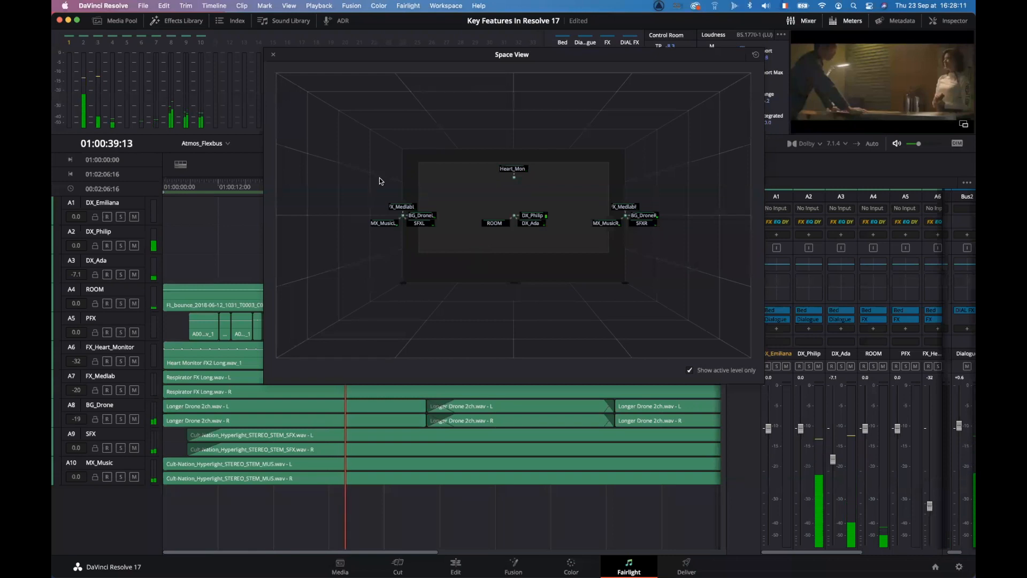
pyautogui.click(273, 54)
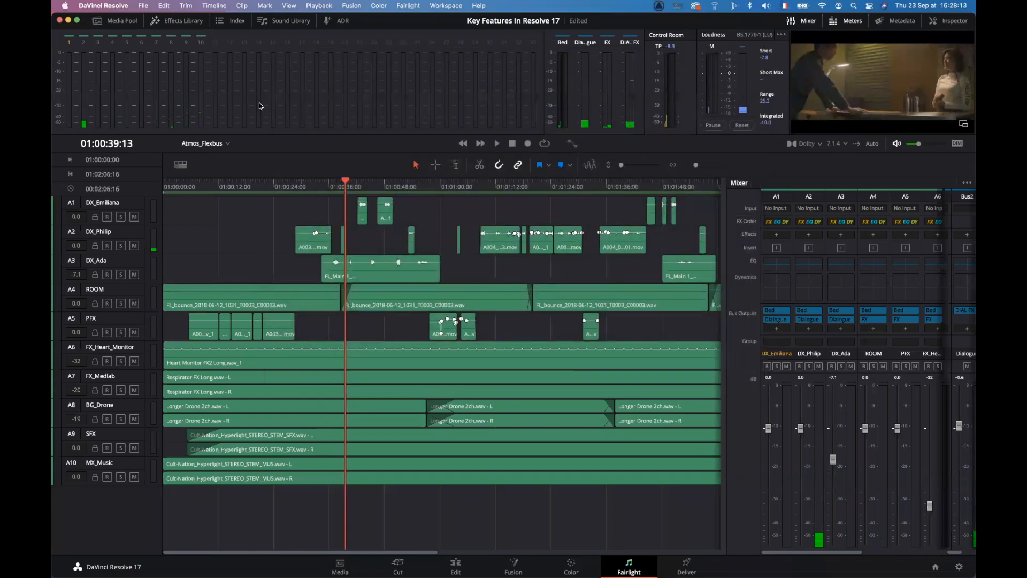
# Step: Export the timeline's immersive master to the Desktop as Atmos_Flexbus.wav in Dolby Atmos ADM BWF format
pyautogui.moveTo(164, 188); pyautogui.dragTo(526, 196)
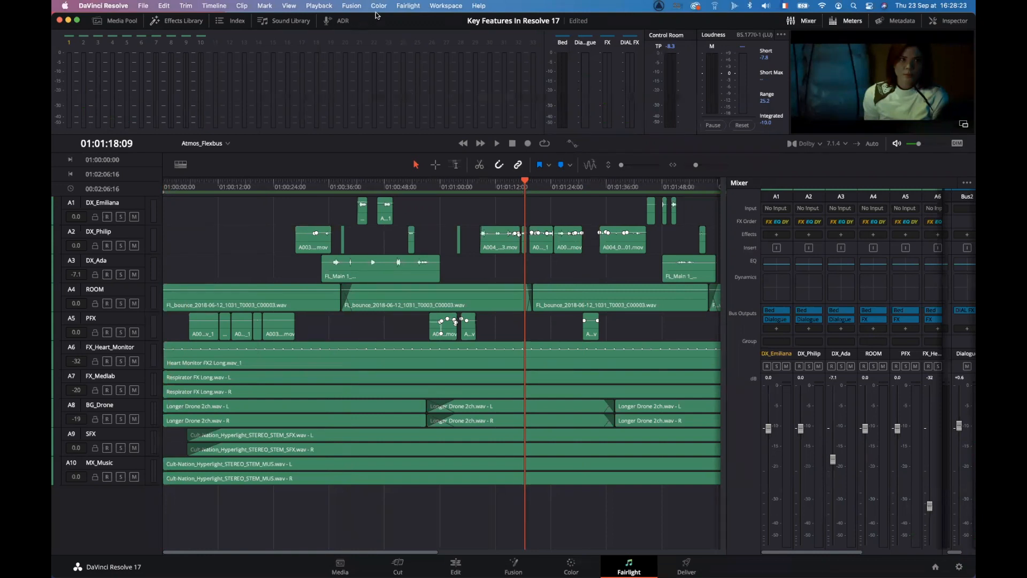
pyautogui.click(409, 6)
pyautogui.moveTo(428, 159)
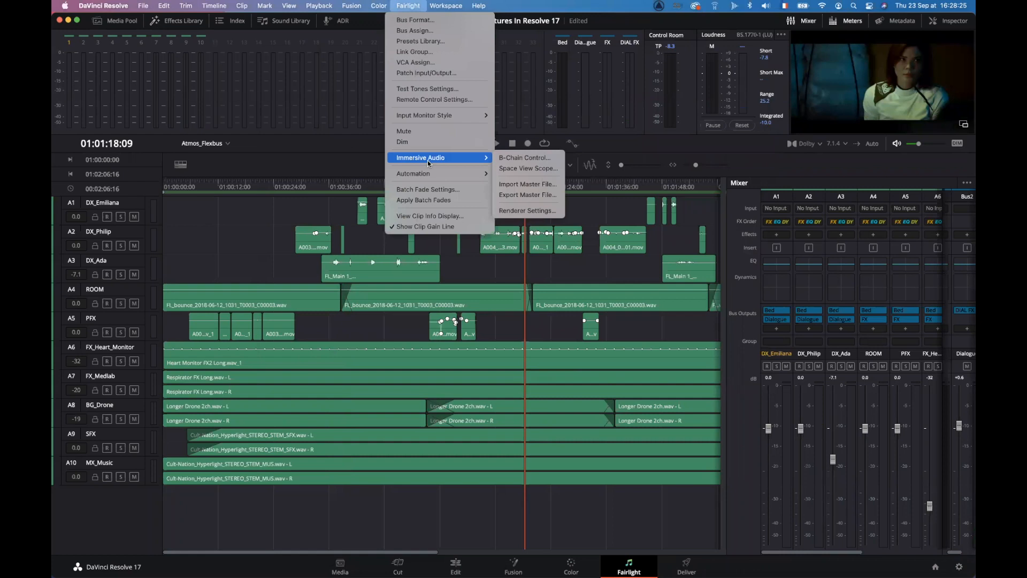
pyautogui.click(524, 196)
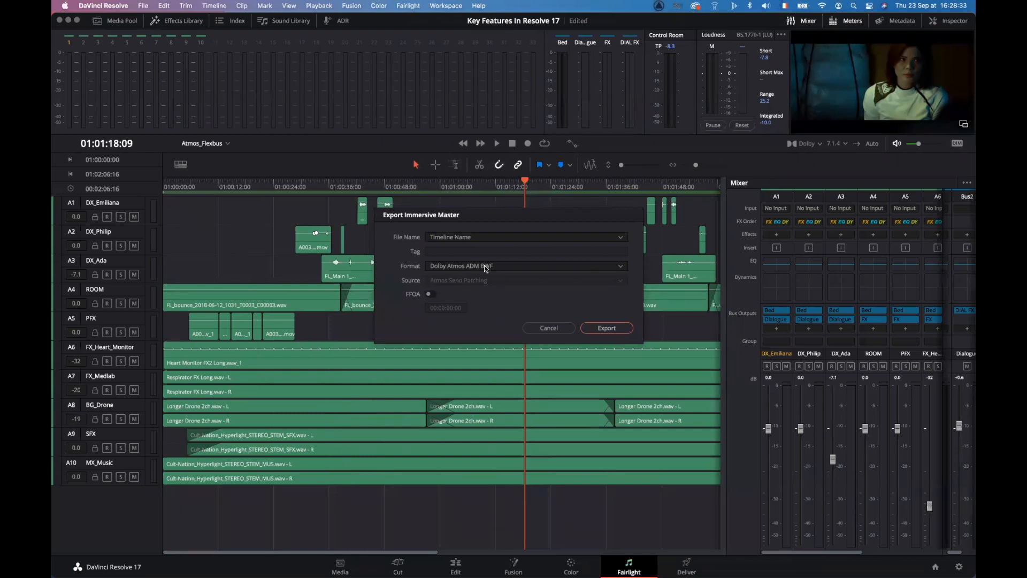
pyautogui.click(618, 328)
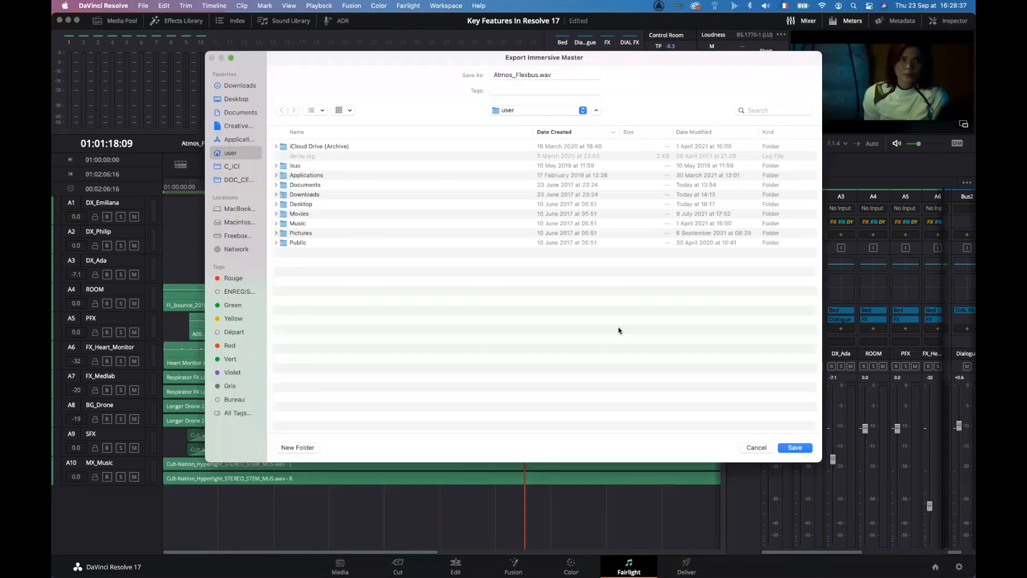
pyautogui.click(235, 99)
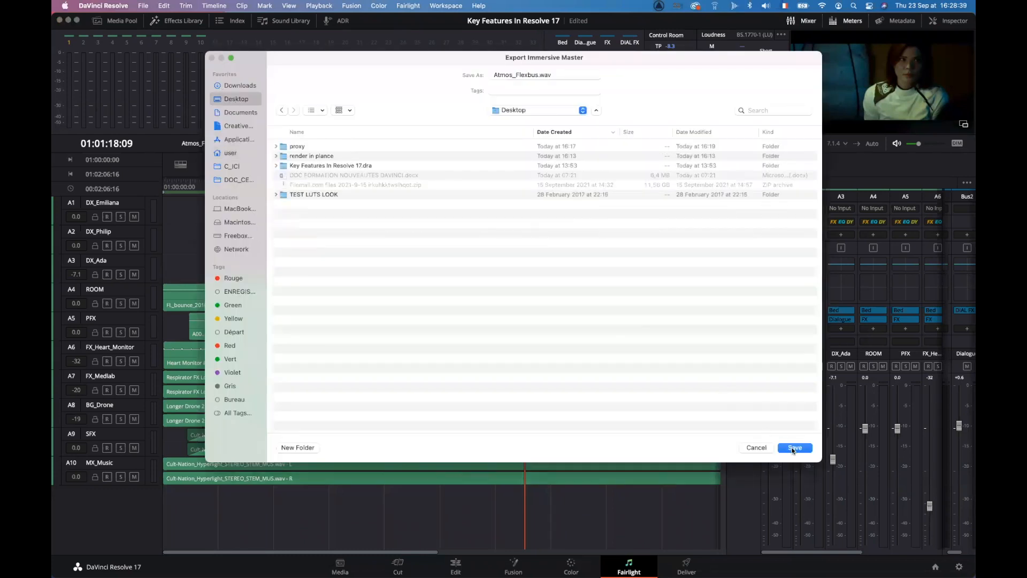
pyautogui.click(793, 451)
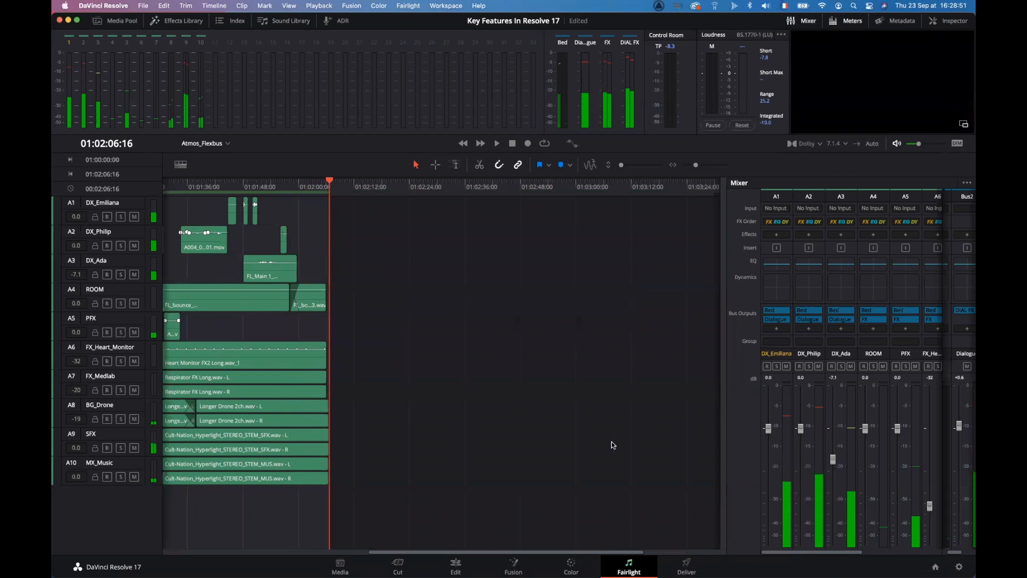
# Step: Import the immersive audio master file Atmos_Flexbus.wav from the Desktop as a new timeline
pyautogui.hscroll(-10, 600, 446)
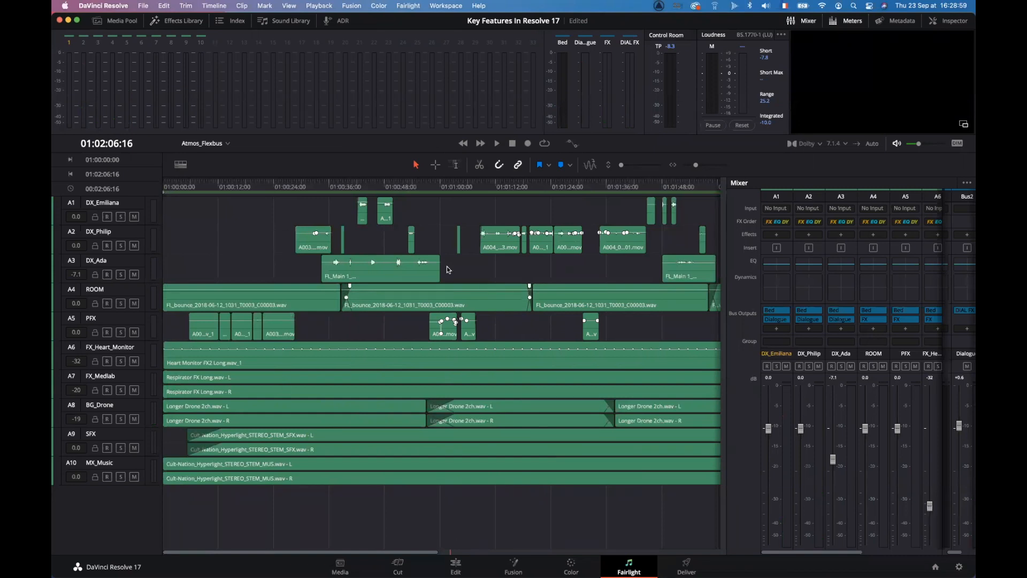
pyautogui.click(406, 6)
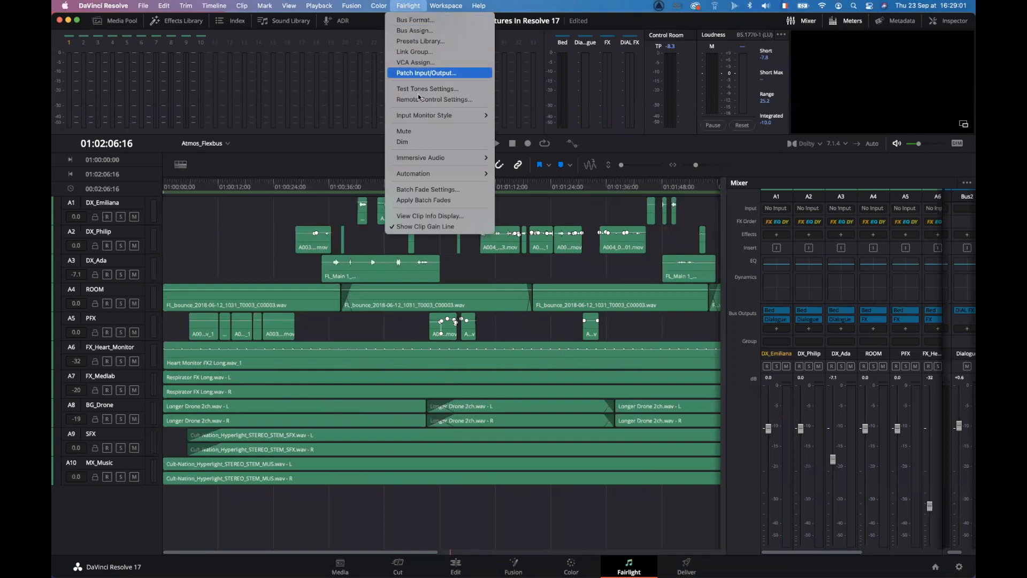
pyautogui.moveTo(426, 156)
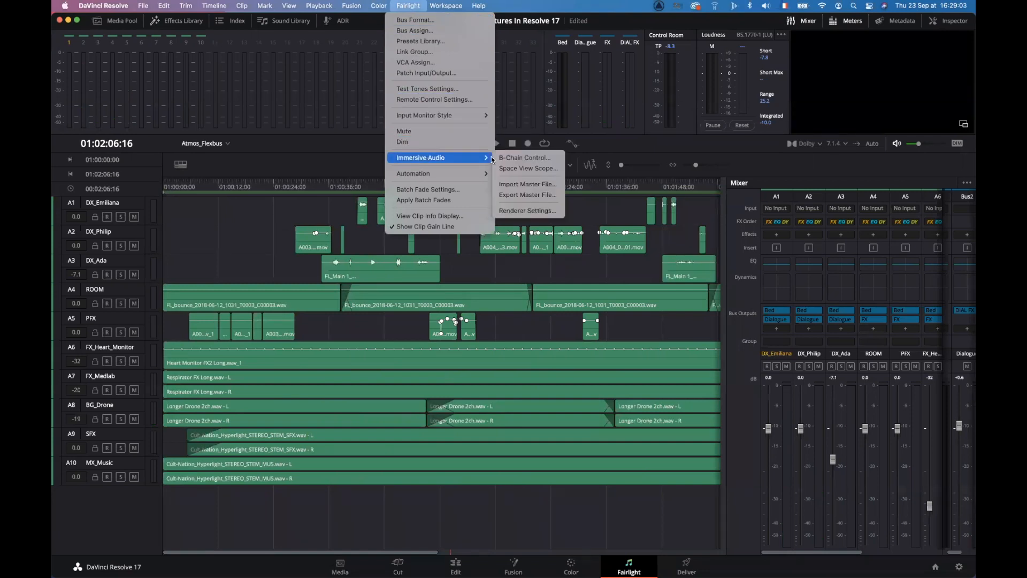
pyautogui.click(527, 184)
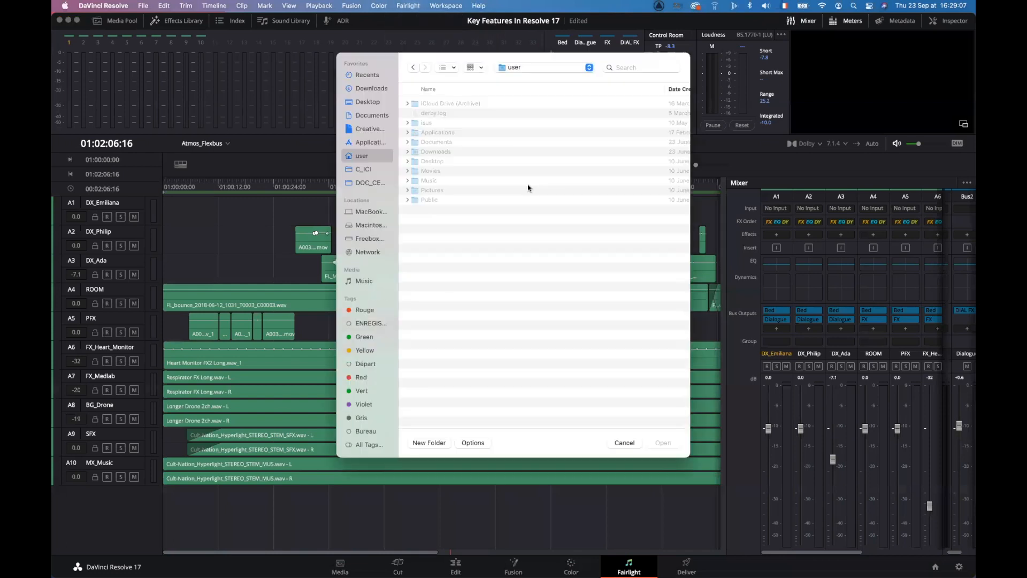
pyautogui.click(374, 101)
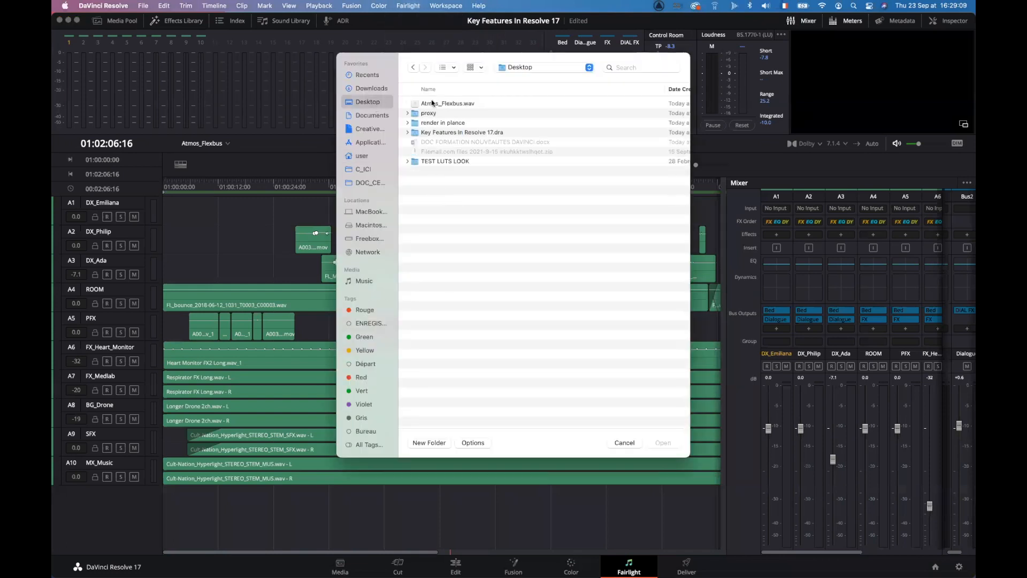
pyautogui.click(442, 103)
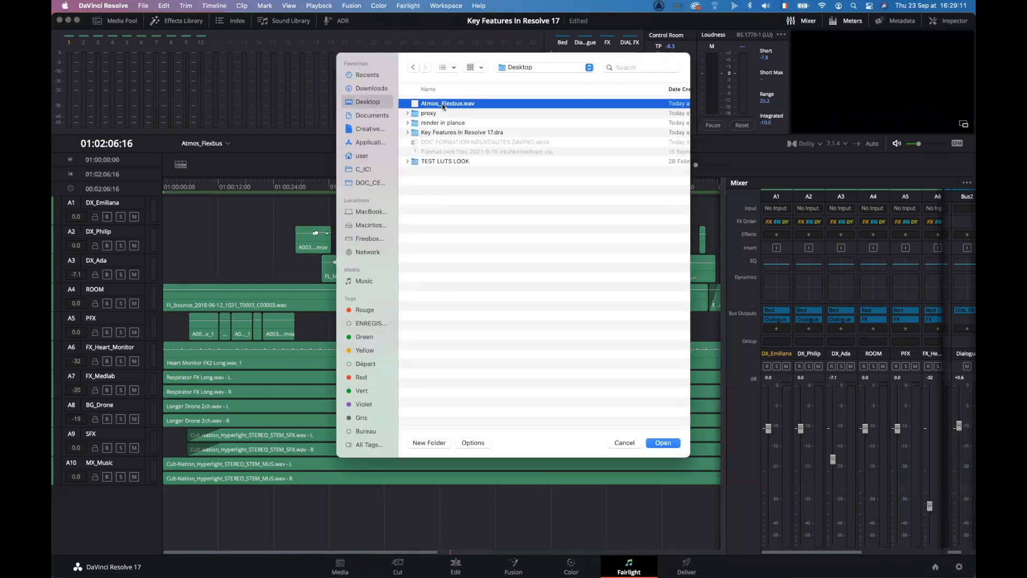
pyautogui.doubleClick(442, 104)
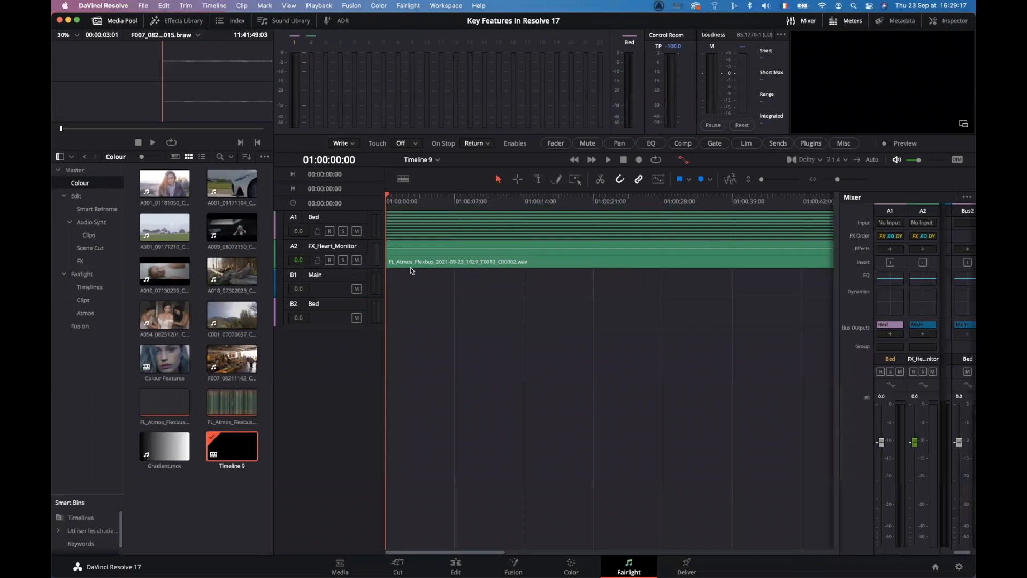
# Step: Play the imported Atmos timeline and check its bed and heart monitor object in the Space View scope, closing it when done
pyautogui.click(436, 200)
pyautogui.press('space')
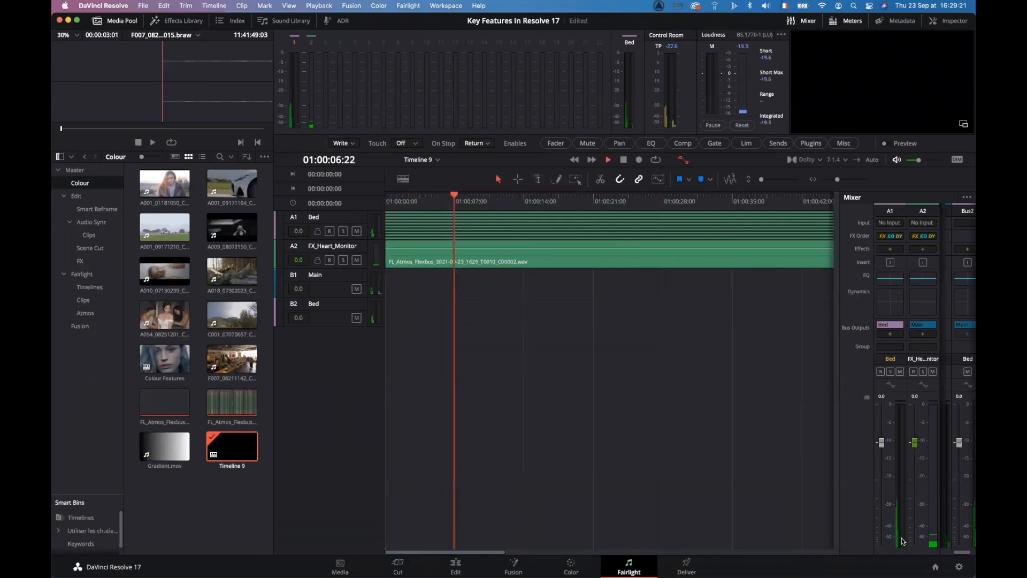
pyautogui.press('space')
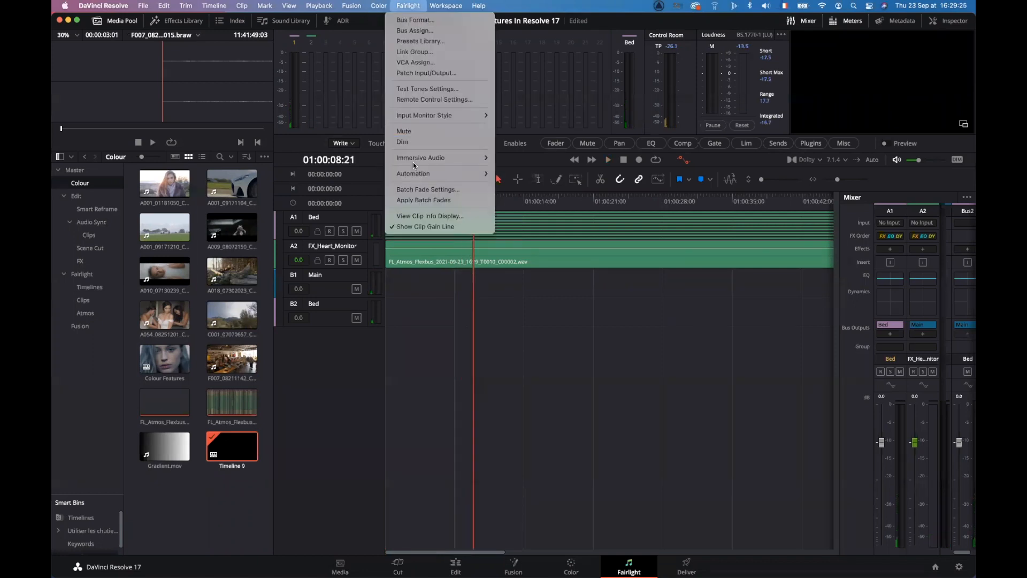
pyautogui.moveTo(413, 157)
pyautogui.click(513, 169)
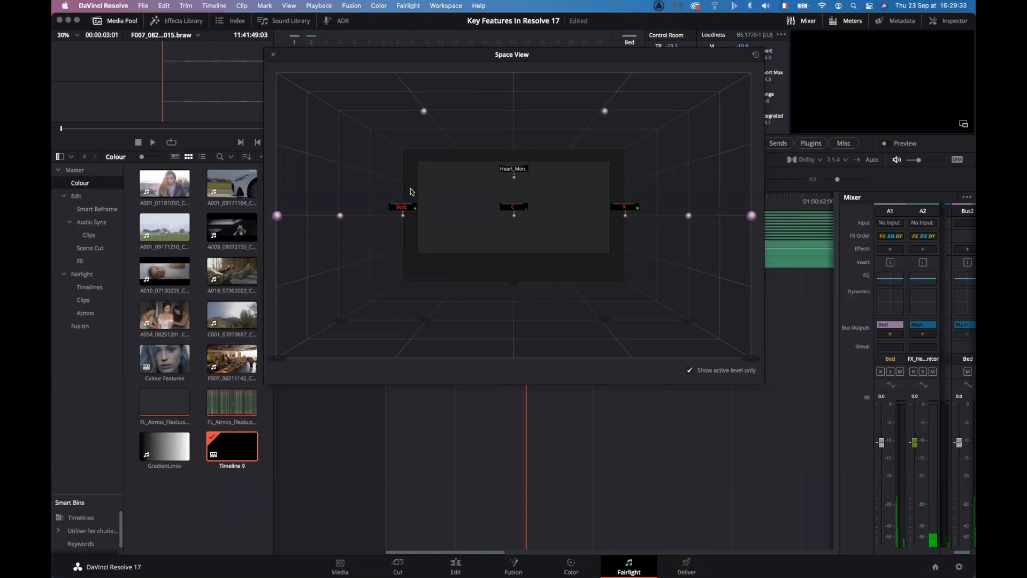
pyautogui.click(271, 56)
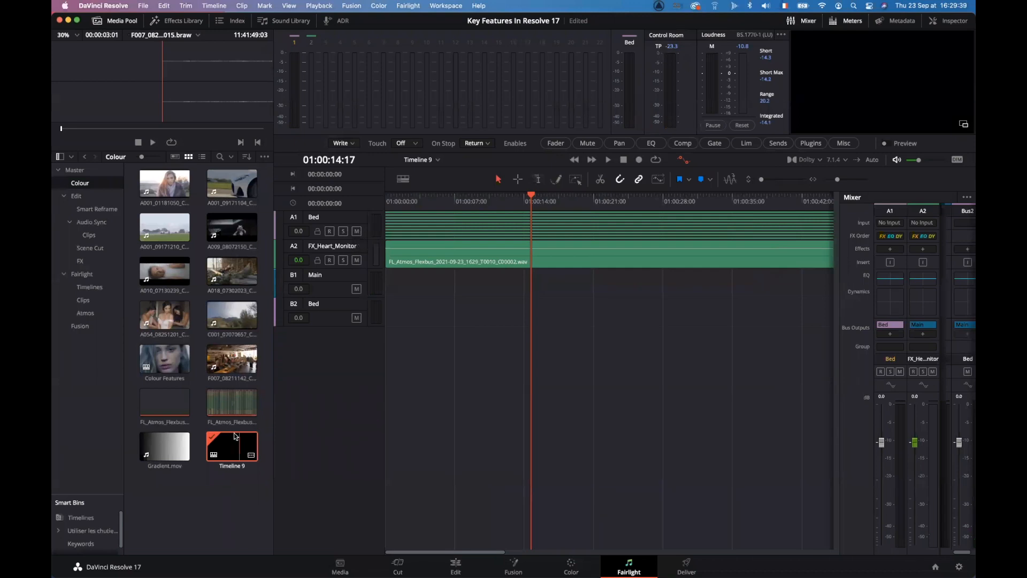
# Step: On the Edit page, show the Media Pool, open the Dolby Atmos timeline and copy all its video clips
pyautogui.click(454, 562)
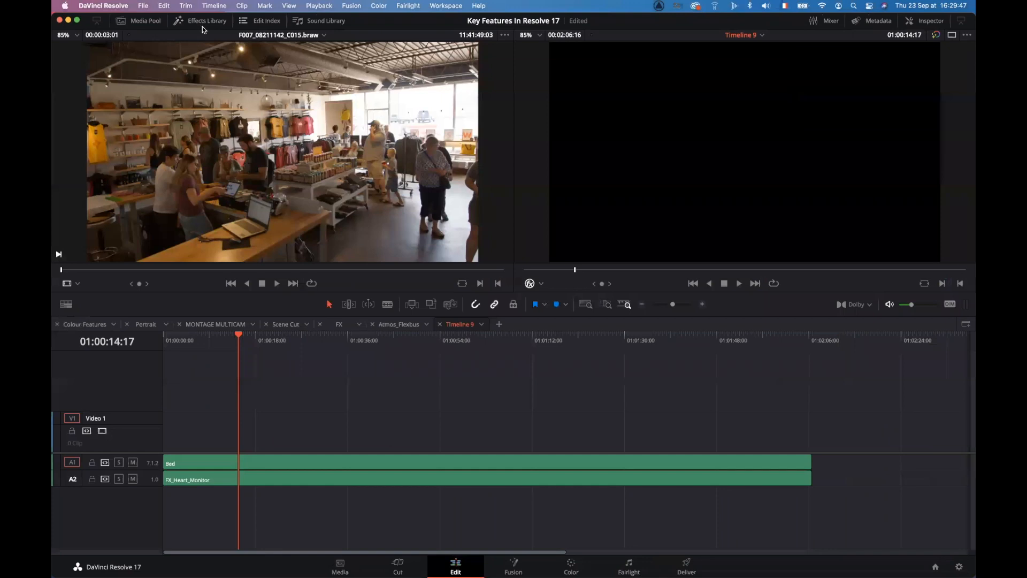
pyautogui.click(139, 20)
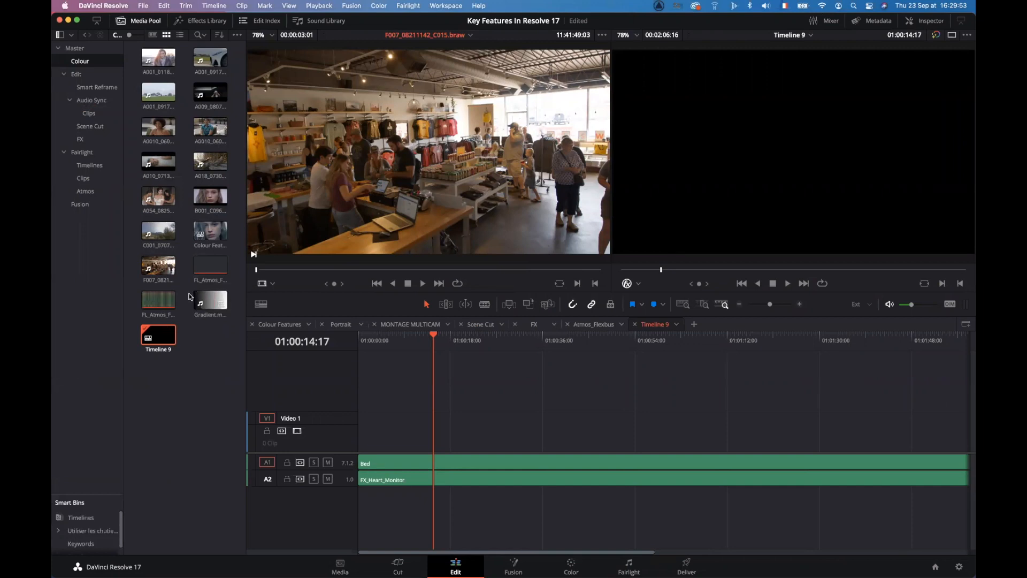
pyautogui.click(811, 36)
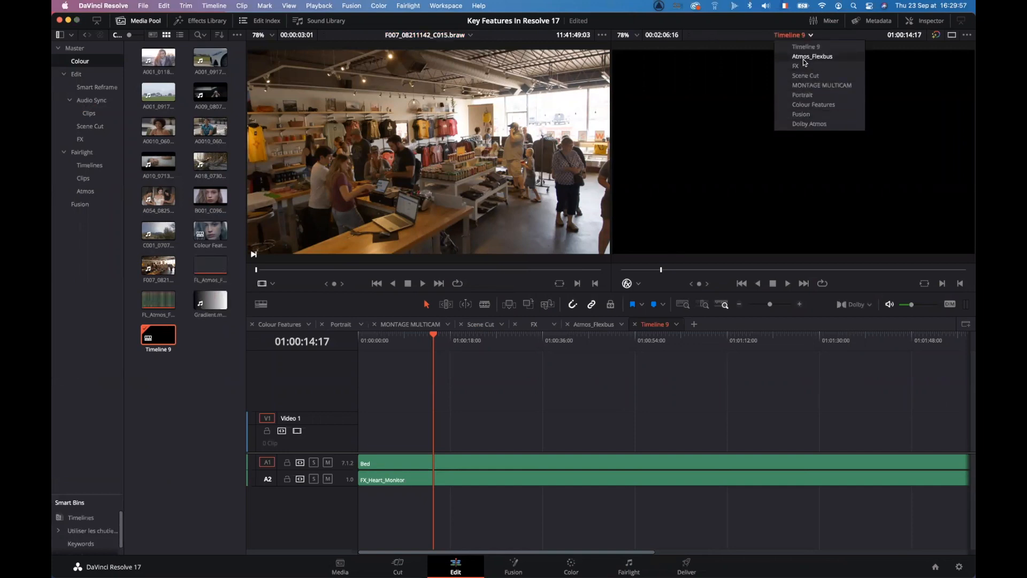
pyautogui.click(807, 125)
pyautogui.press('super+a')
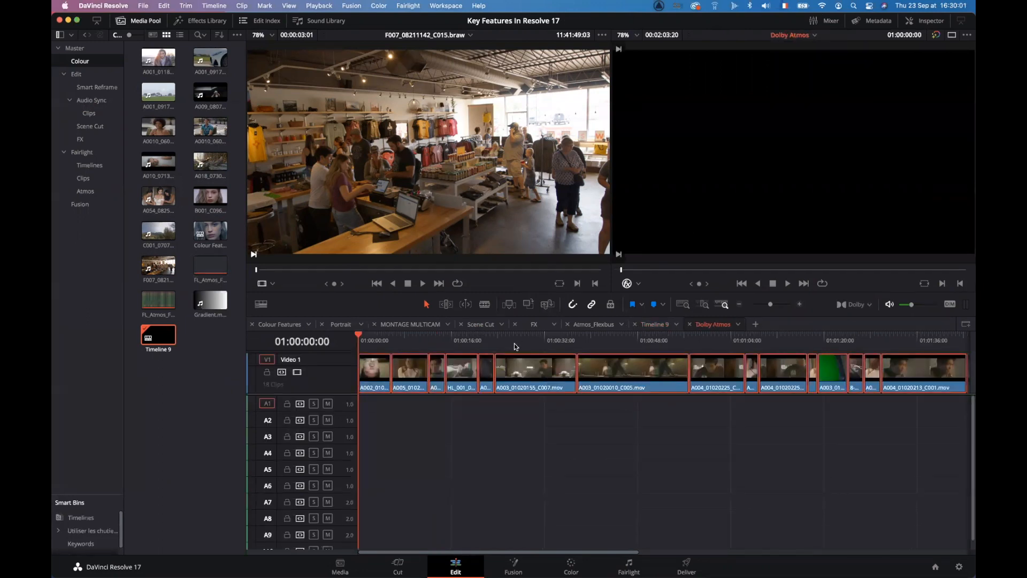
# Step: Paste the copied video clips at the start of Timeline 9 and fit the whole timeline in view
pyautogui.doubleClick(163, 334)
pyautogui.press('Home')
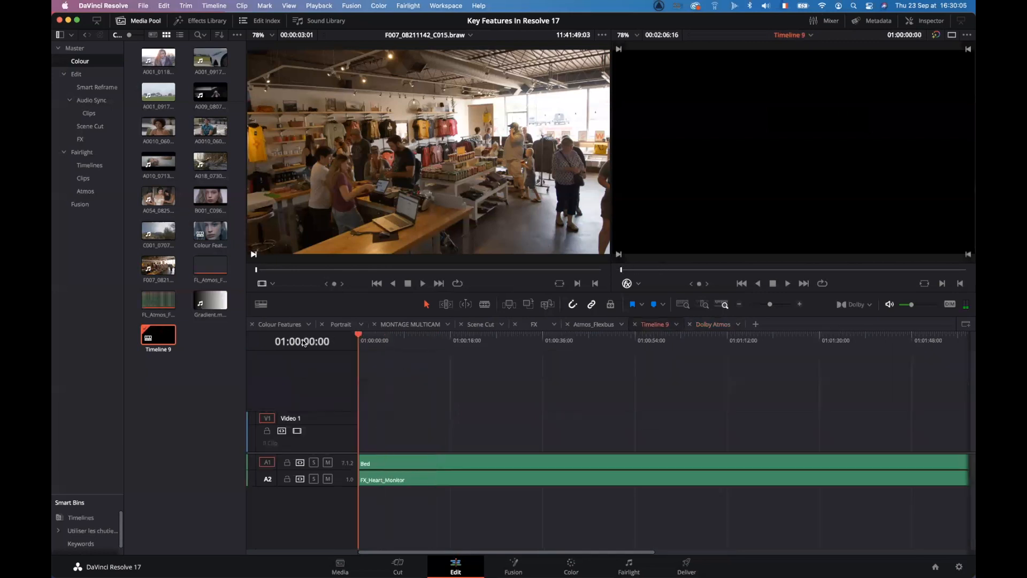
pyautogui.press('super+v')
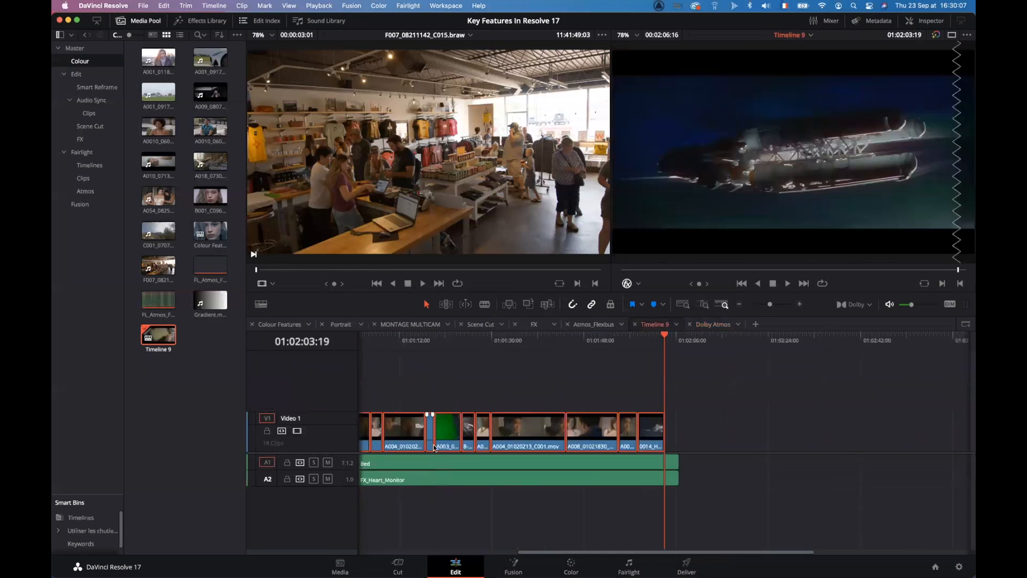
pyautogui.hotkey('shift', 'z')
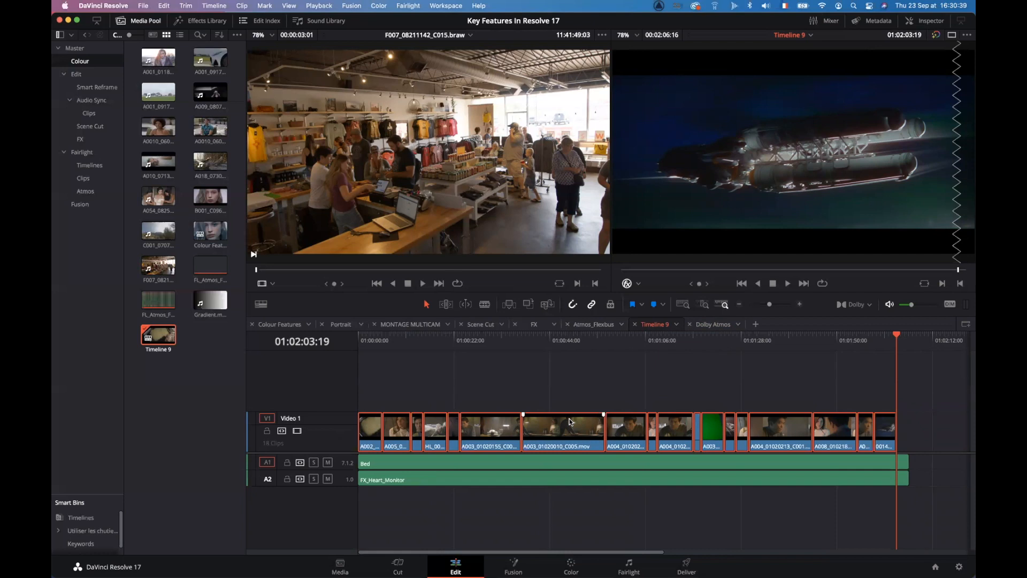
# Step: On the Edit page, switch from Timeline 9 to the Fusion timeline and fit the whole timeline in view
pyautogui.click(512, 567)
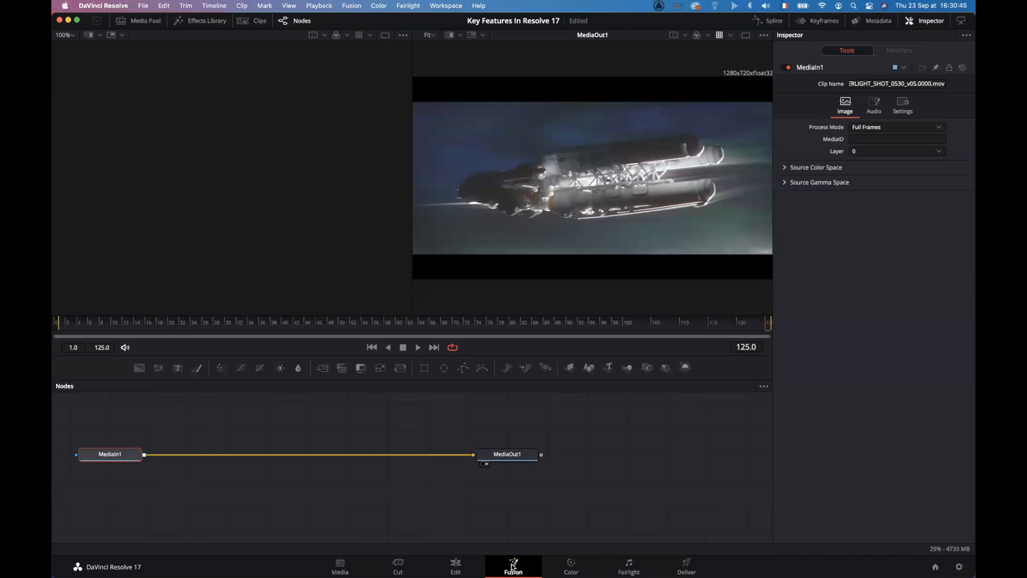
pyautogui.click(456, 566)
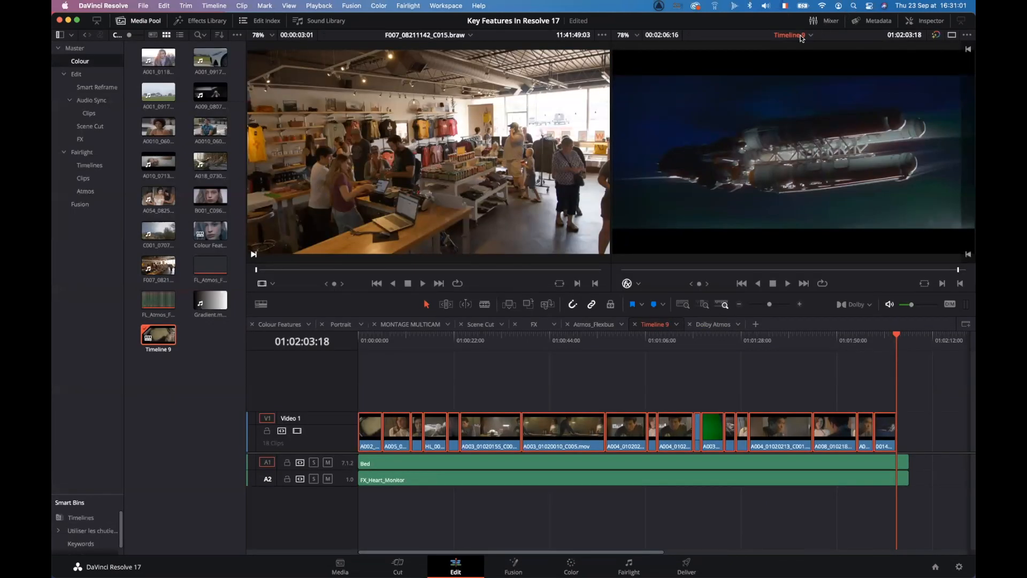
pyautogui.click(806, 36)
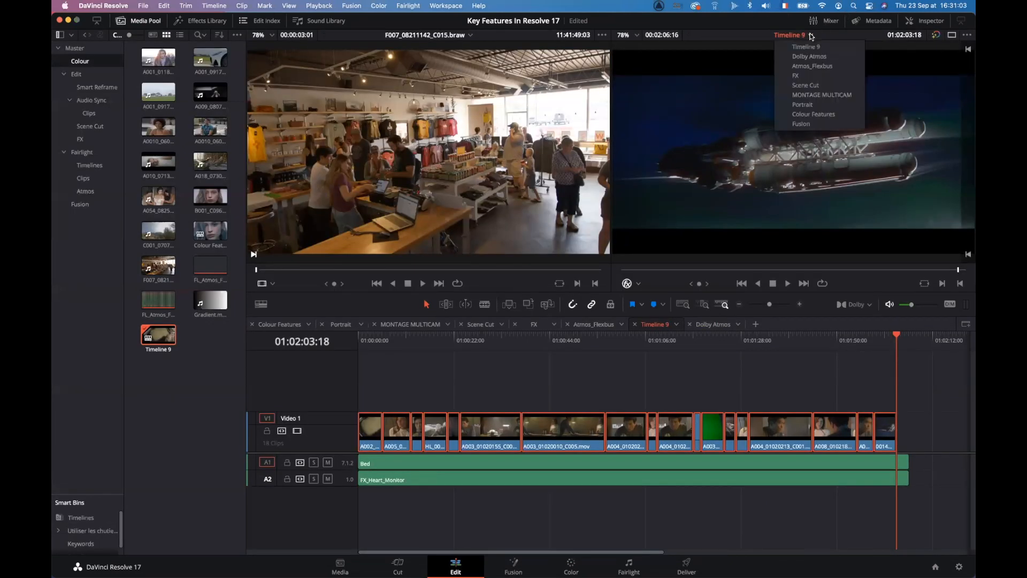
pyautogui.click(807, 124)
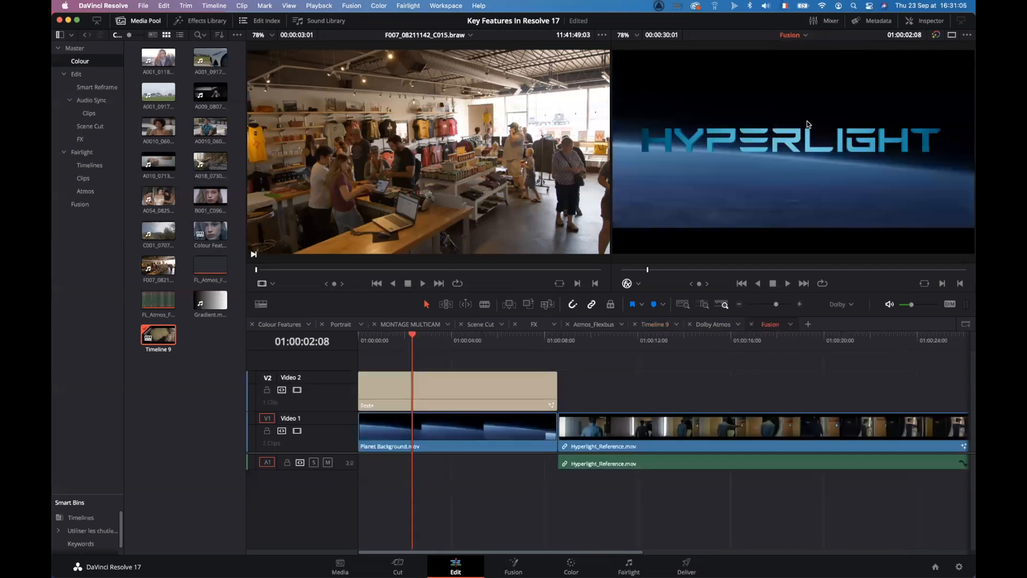
pyautogui.hotkey('shift', 'z')
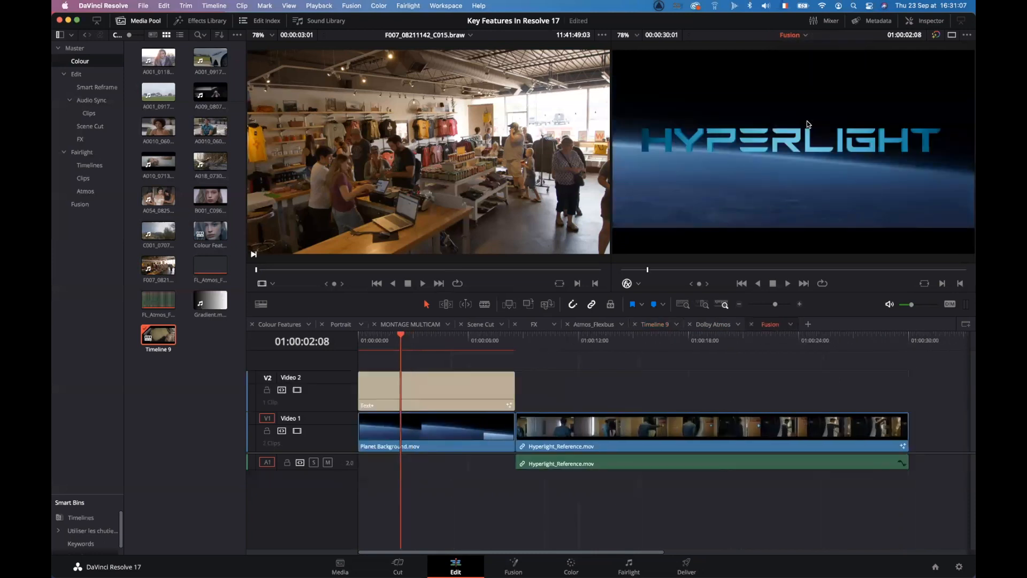
# Step: Move the playhead to 01:00:12:19, select the Hyperlight_Reference.mov clip and open it on the Fusion page
pyautogui.moveTo(397, 341); pyautogui.dragTo(593, 361)
pyautogui.click(586, 424)
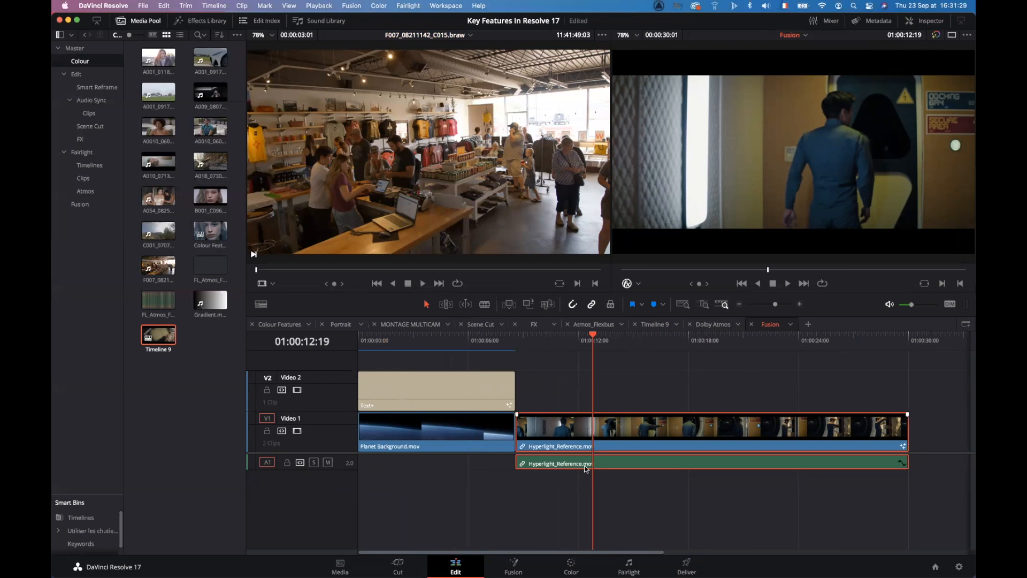
pyautogui.click(513, 565)
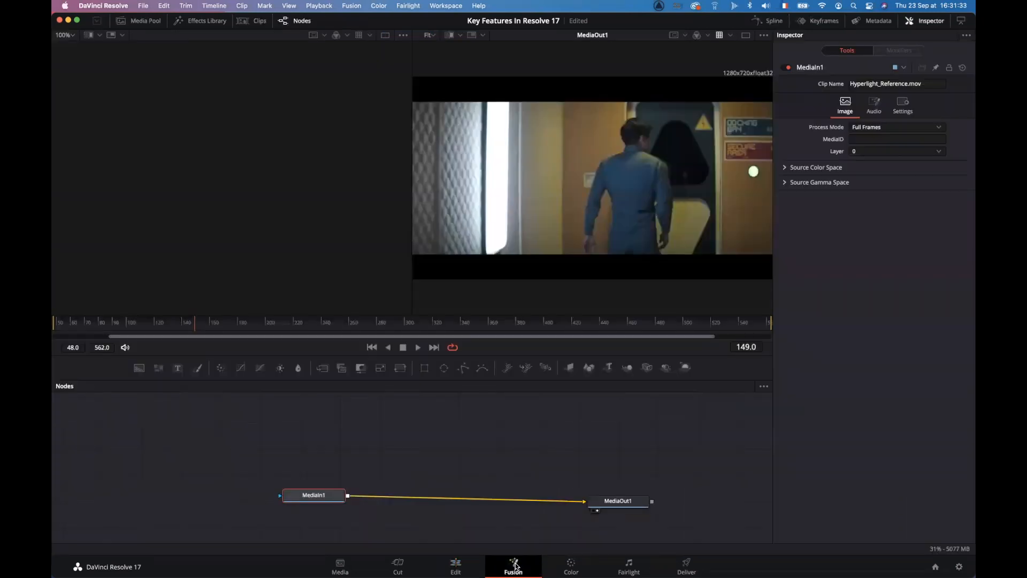
# Step: Play Hyperlight_Reference.mov on the Fusion page from about frame 205 to frame 393
pyautogui.scroll(-5, 502, 477)
pyautogui.scroll(3, 503, 477)
pyautogui.moveTo(216, 321); pyautogui.dragTo(274, 321)
pyautogui.press('space')
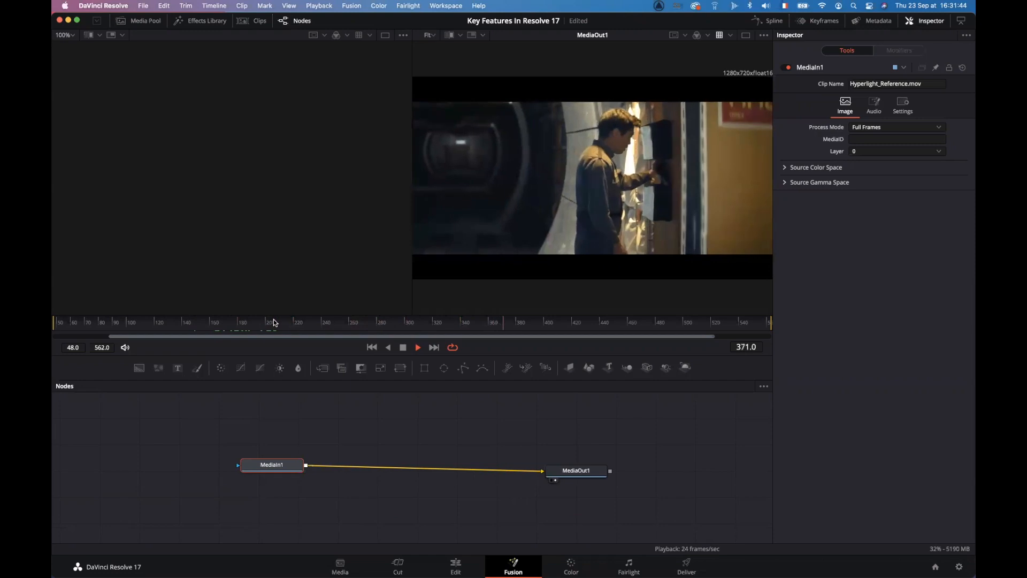
pyautogui.press('space')
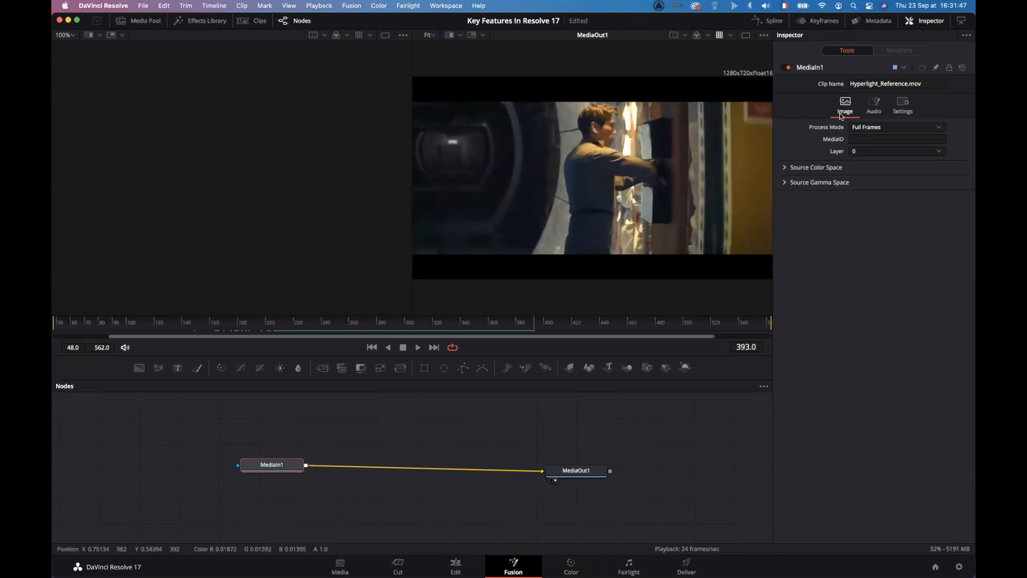
# Step: Raise the monitoring volume on the Edit page and replay the clip in Fusion from about frame 240
pyautogui.click(455, 566)
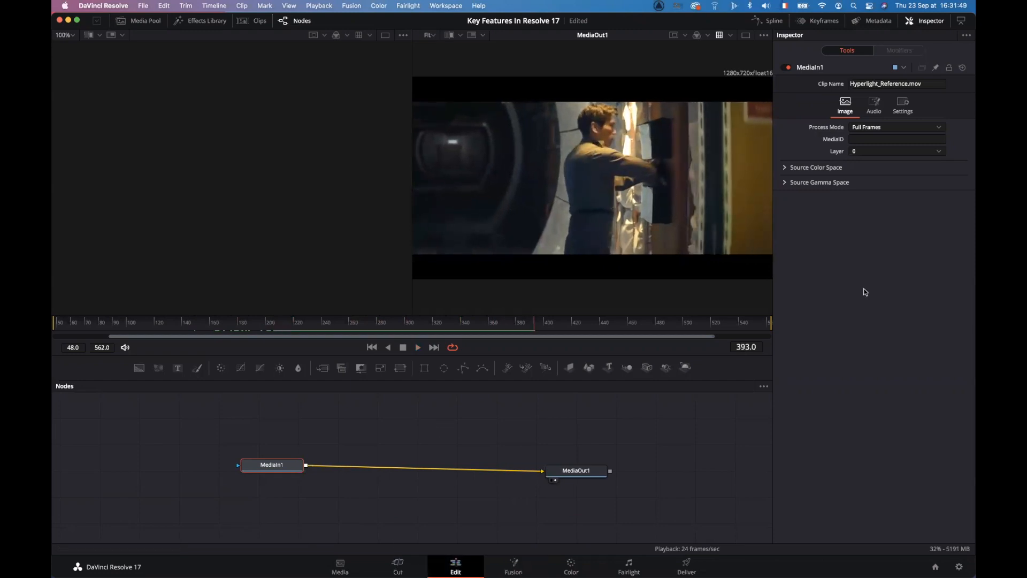
pyautogui.moveTo(909, 305); pyautogui.dragTo(929, 305)
pyautogui.click(513, 561)
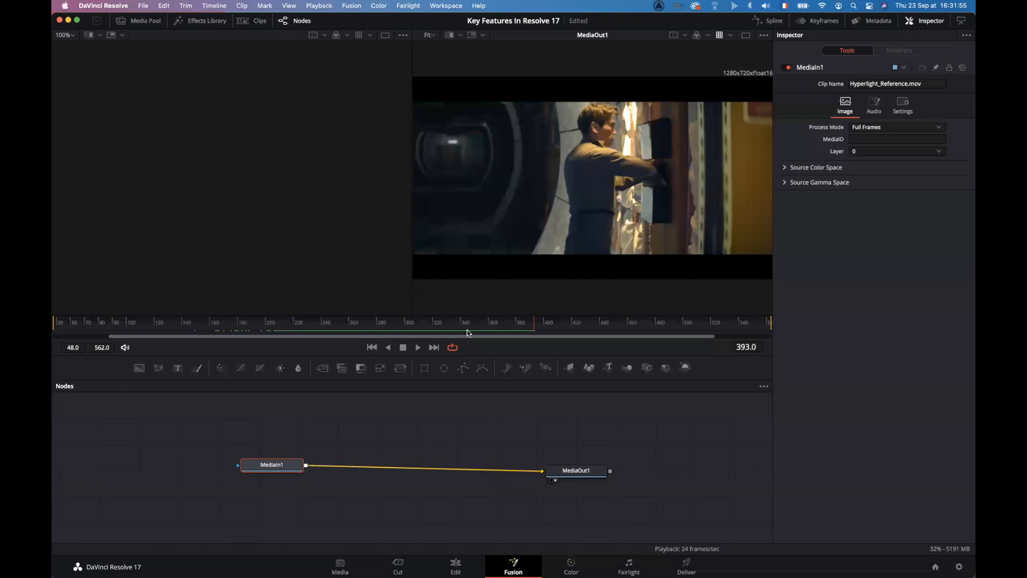
pyautogui.moveTo(465, 324); pyautogui.dragTo(323, 324)
pyautogui.press('space')
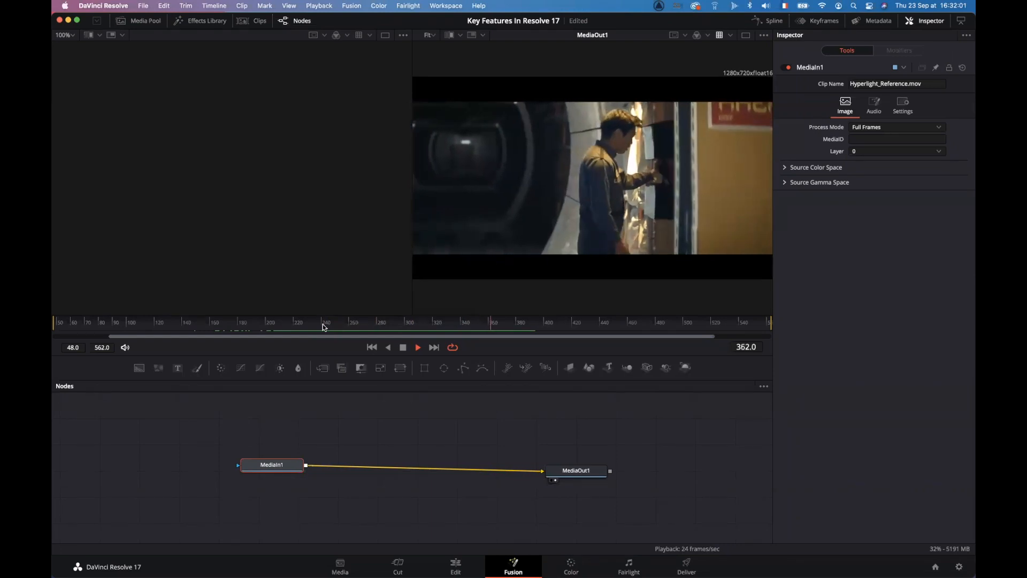
pyautogui.press('space')
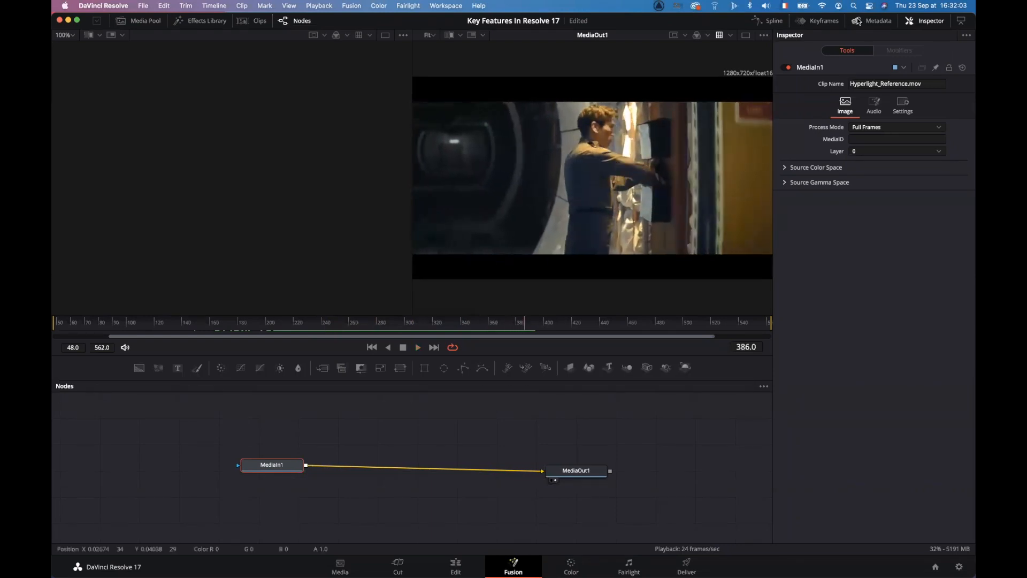
# Step: Show the Keyframes editor in place of the node graph and scrub the clip to frame 214
pyautogui.click(824, 21)
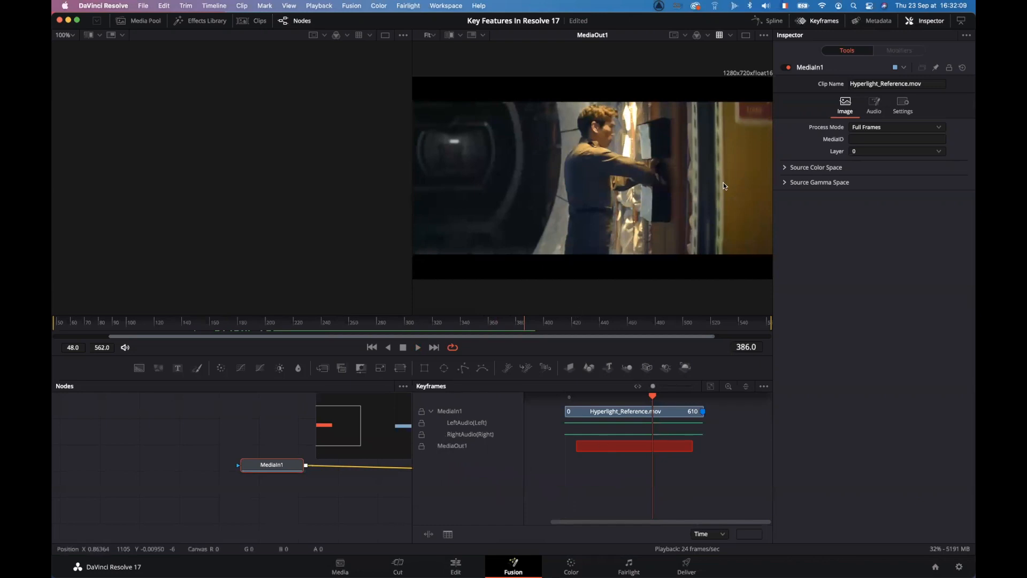
pyautogui.click(299, 20)
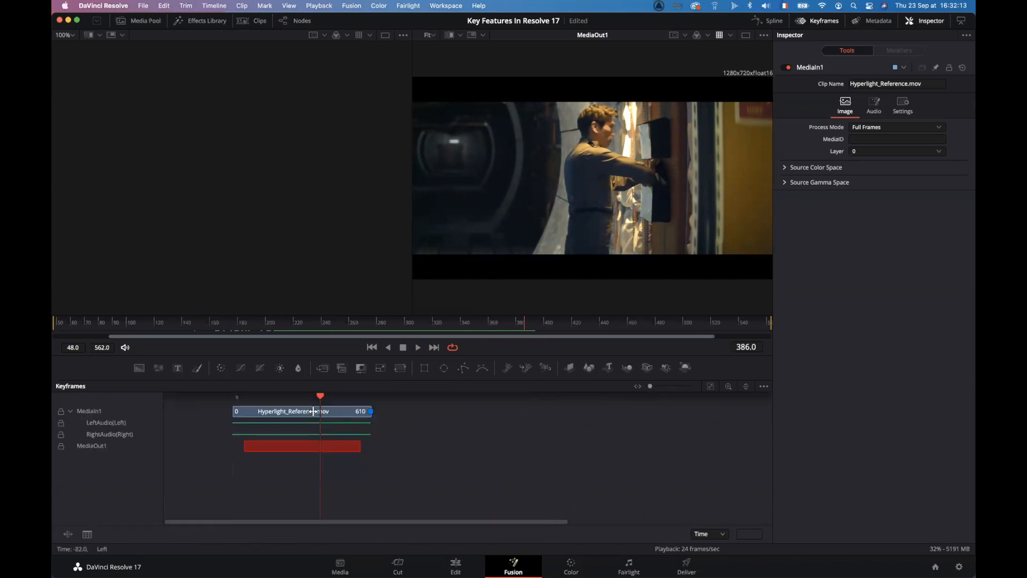
pyautogui.click(275, 398)
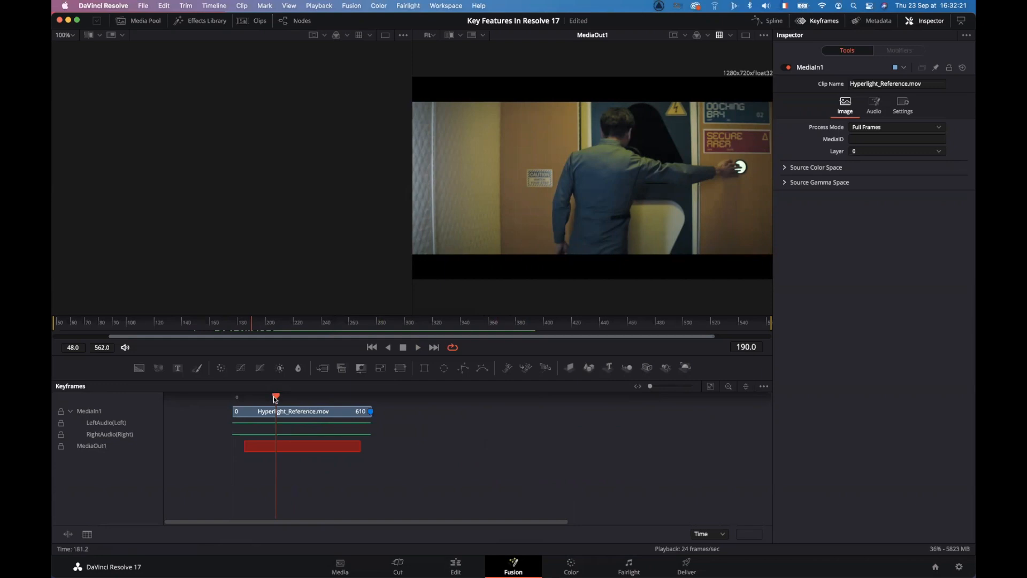
pyautogui.moveTo(276, 397); pyautogui.dragTo(267, 398)
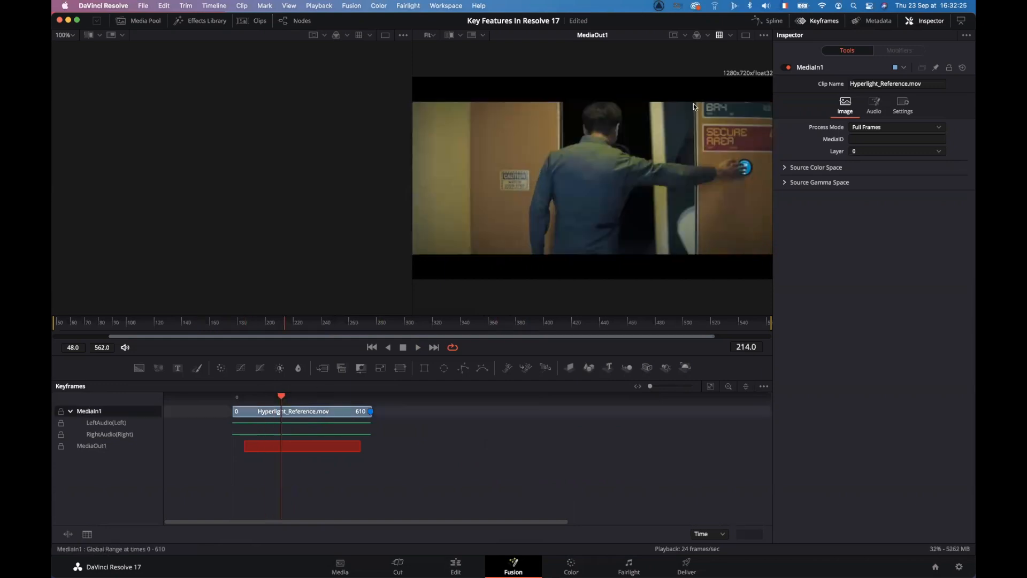
# Step: Show the node graph again and choose Hyperlight_Reference.mov as the audio track of MediaIn1
pyautogui.click(295, 20)
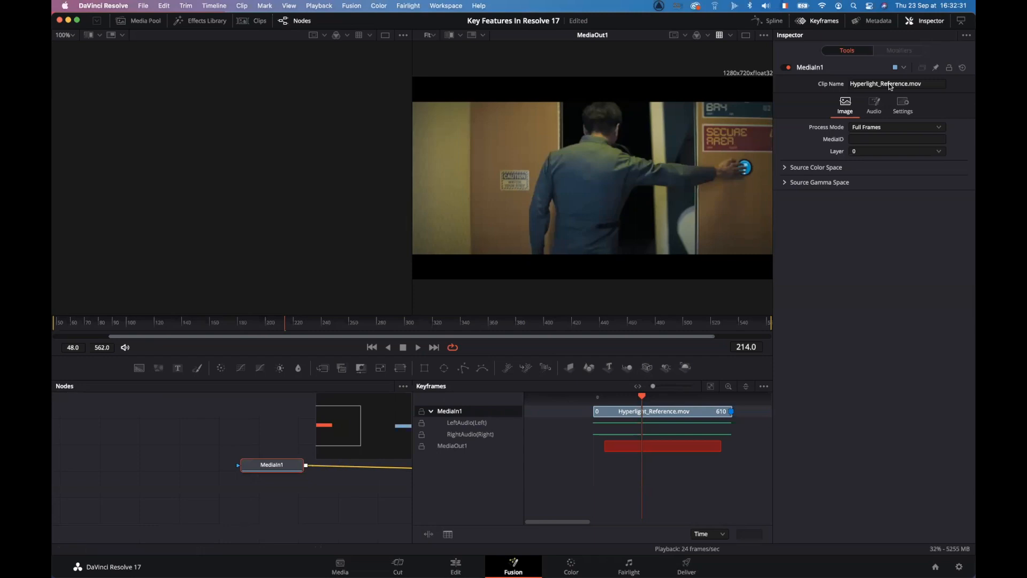
pyautogui.click(874, 105)
pyautogui.click(894, 126)
pyautogui.click(869, 152)
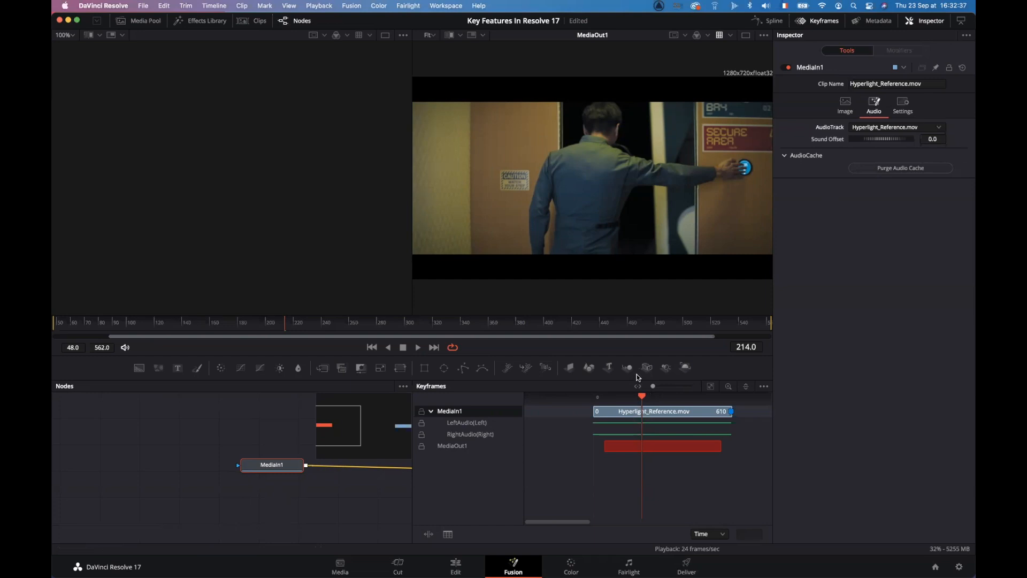
# Step: Move the MediaIn1 node farther from MediaOut1 and set the playhead to frame 118
pyautogui.moveTo(641, 397); pyautogui.dragTo(624, 396)
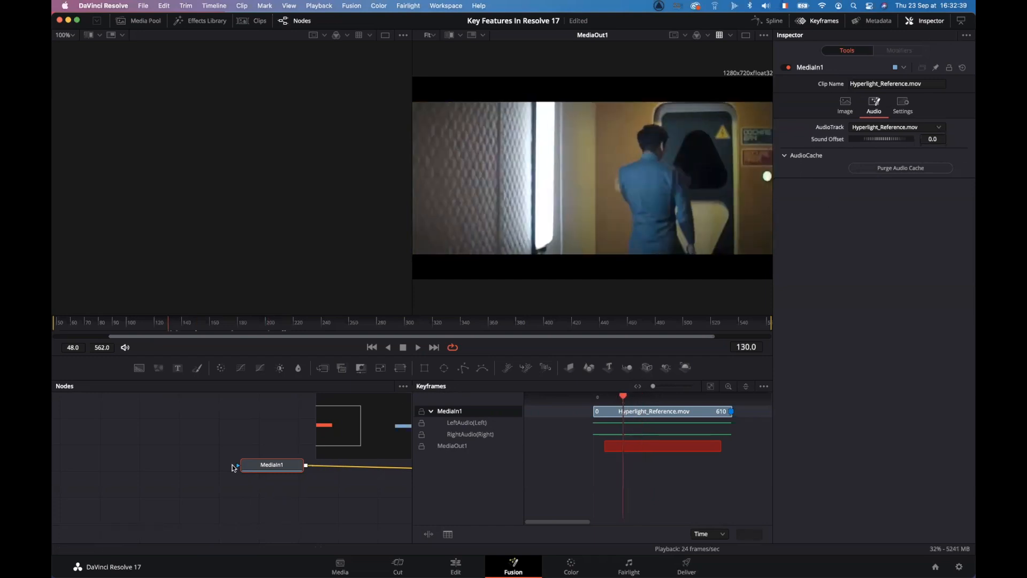
pyautogui.moveTo(274, 466); pyautogui.dragTo(233, 466)
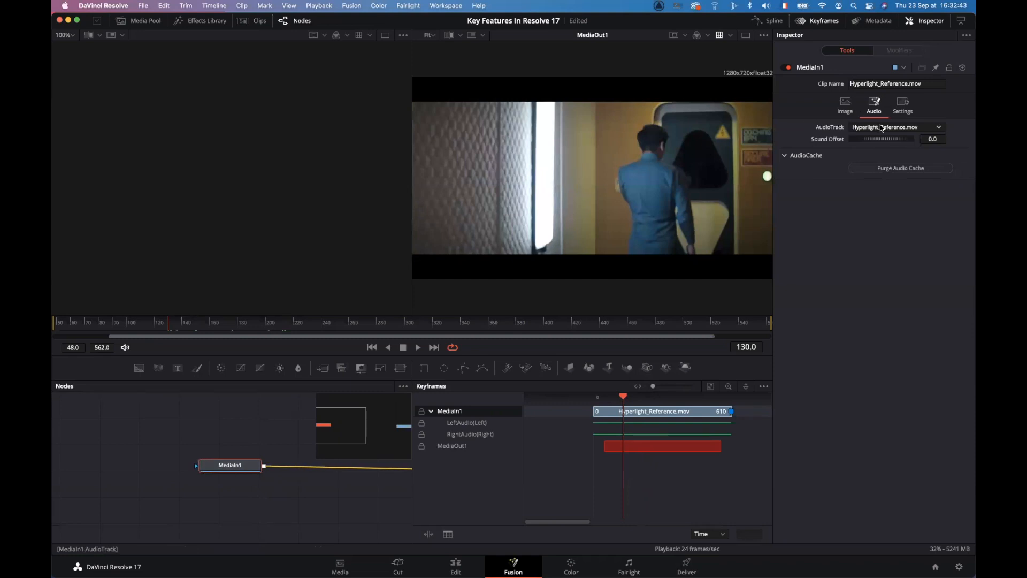
pyautogui.moveTo(618, 398); pyautogui.dragTo(615, 398)
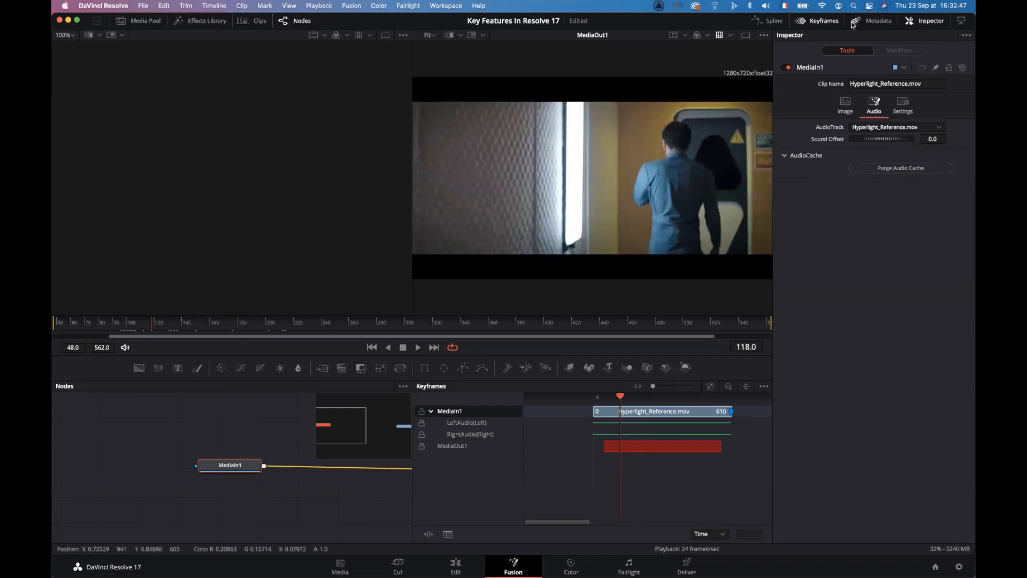
# Step: Hide the node graph, enlarge the keyframe time scale and play the clip with its audio waveforms up to frame 329
pyautogui.click(297, 20)
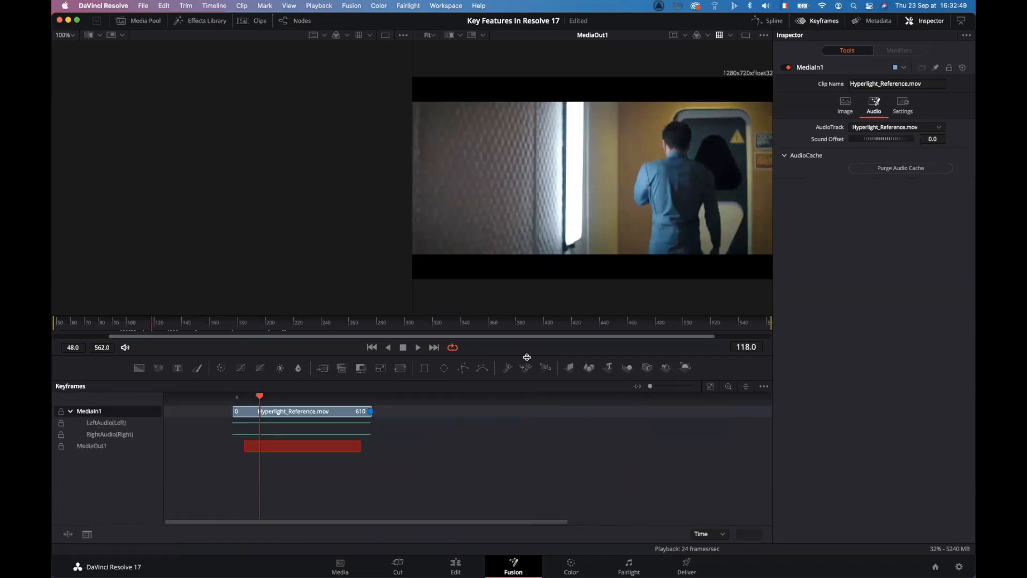
pyautogui.moveTo(267, 394); pyautogui.dragTo(452, 401)
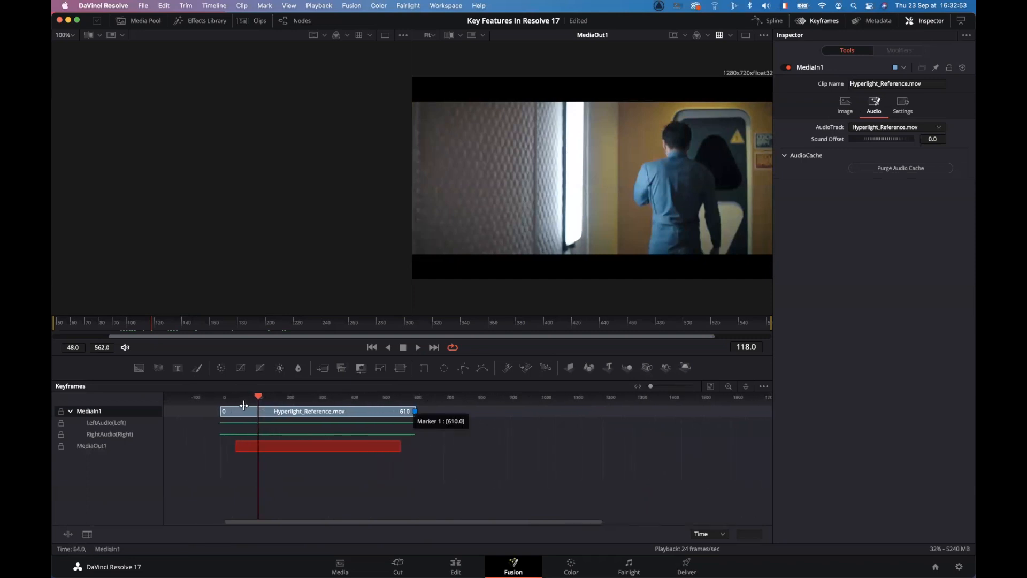
pyautogui.press('space')
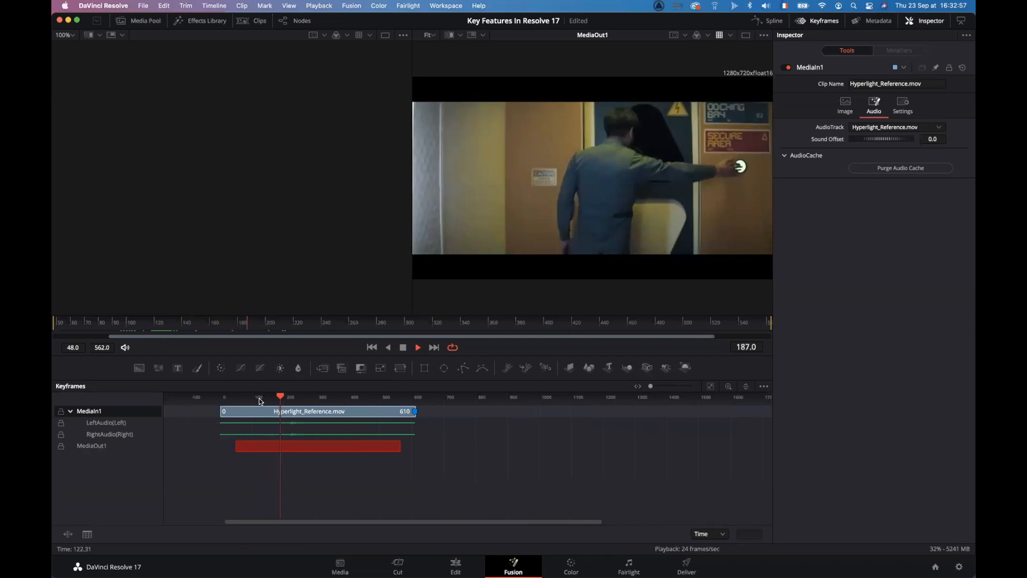
pyautogui.press('space')
pyautogui.press('space')
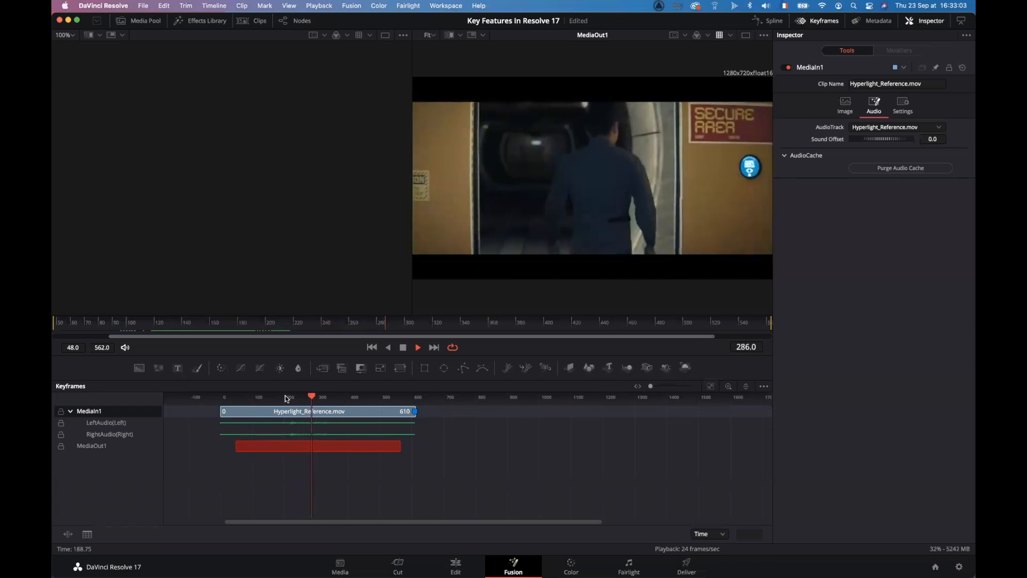
pyautogui.press('space')
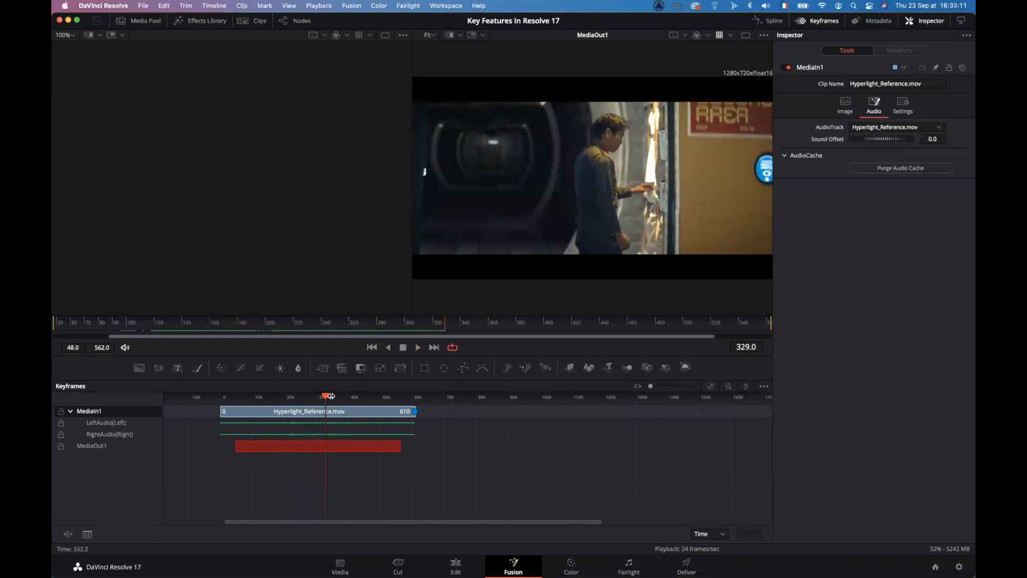
# Step: Scrub and replay the door-opening section in the Keyframes editor, leaving the playhead at frame 230
pyautogui.moveTo(325, 399); pyautogui.dragTo(281, 398)
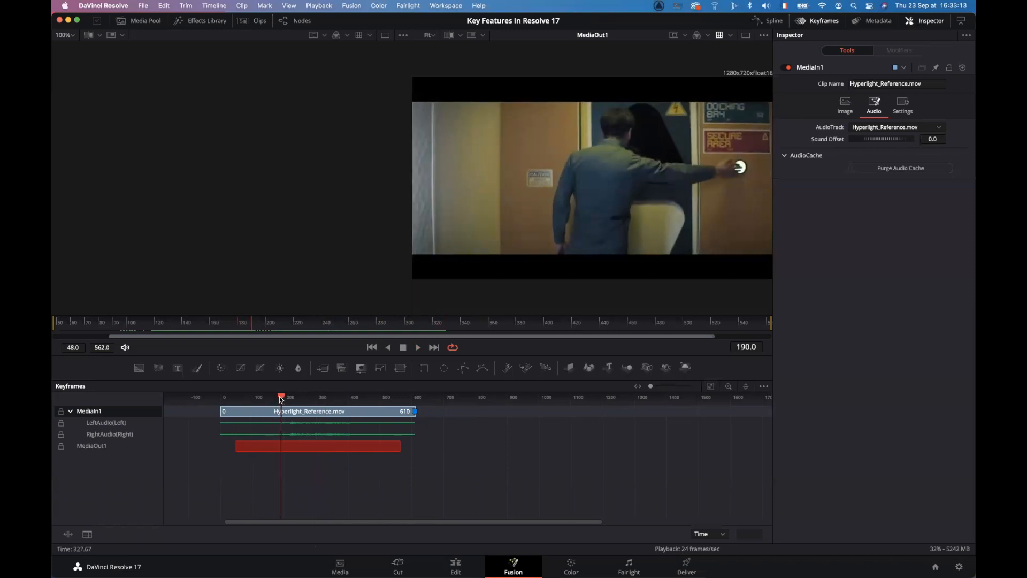
pyautogui.press('space')
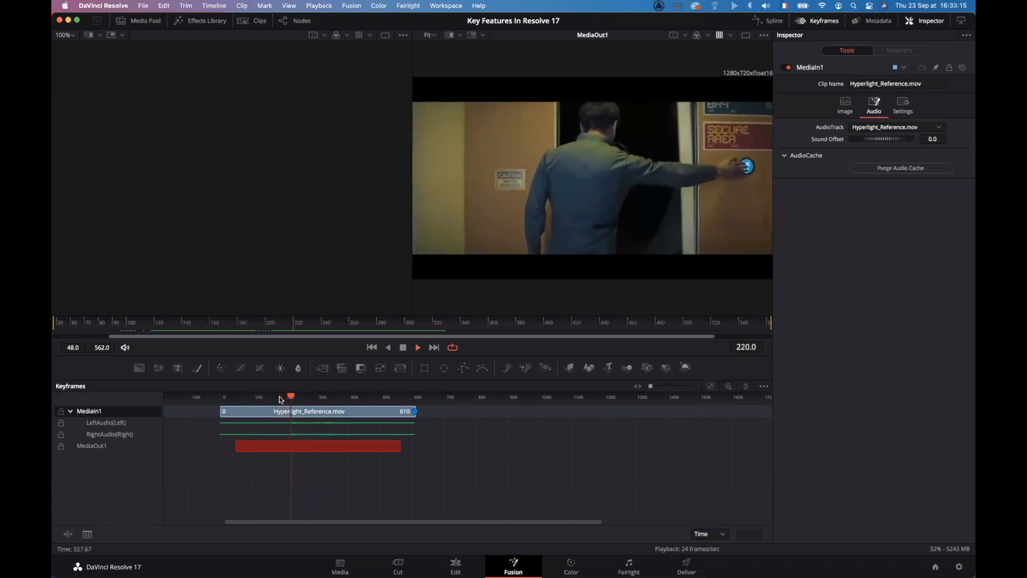
pyautogui.press('space')
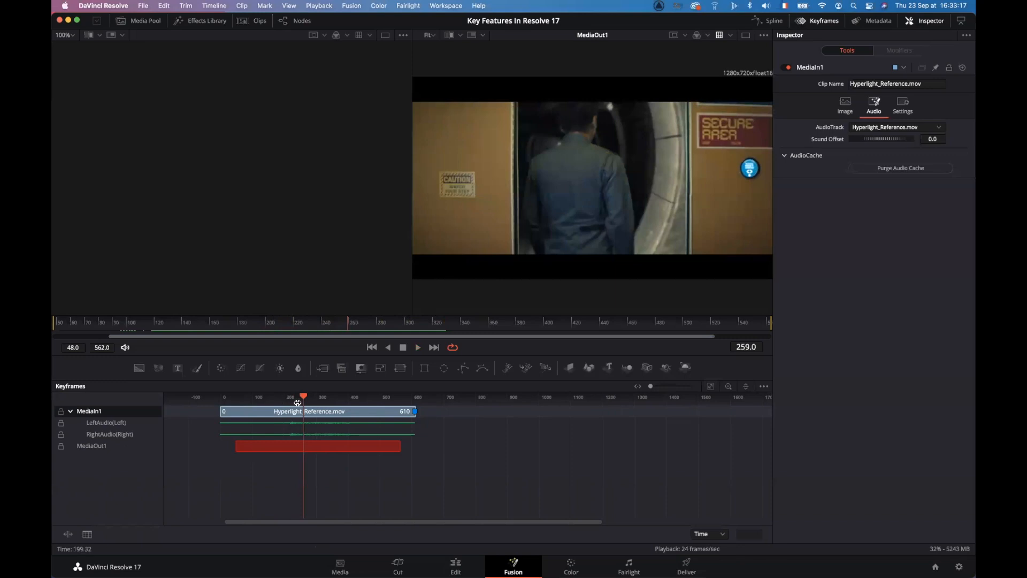
pyautogui.moveTo(305, 399); pyautogui.dragTo(262, 397)
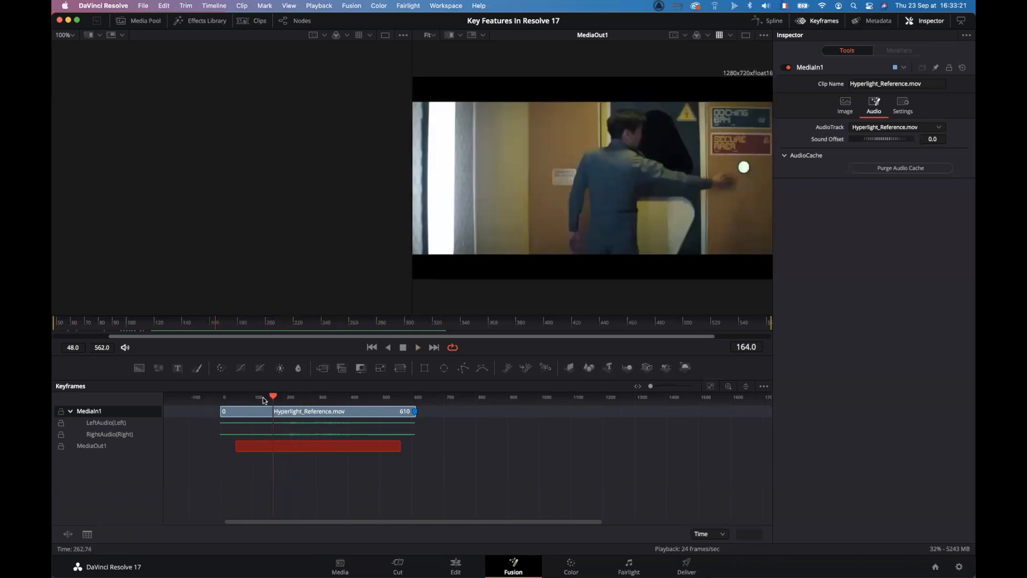
pyautogui.press('space')
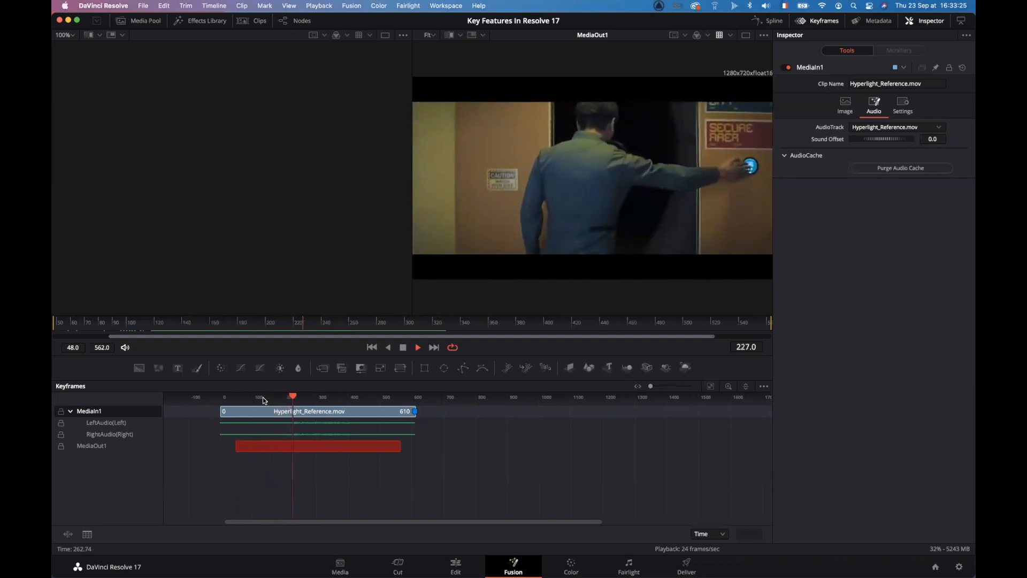
pyautogui.press('space')
pyautogui.moveTo(294, 397); pyautogui.dragTo(294, 396)
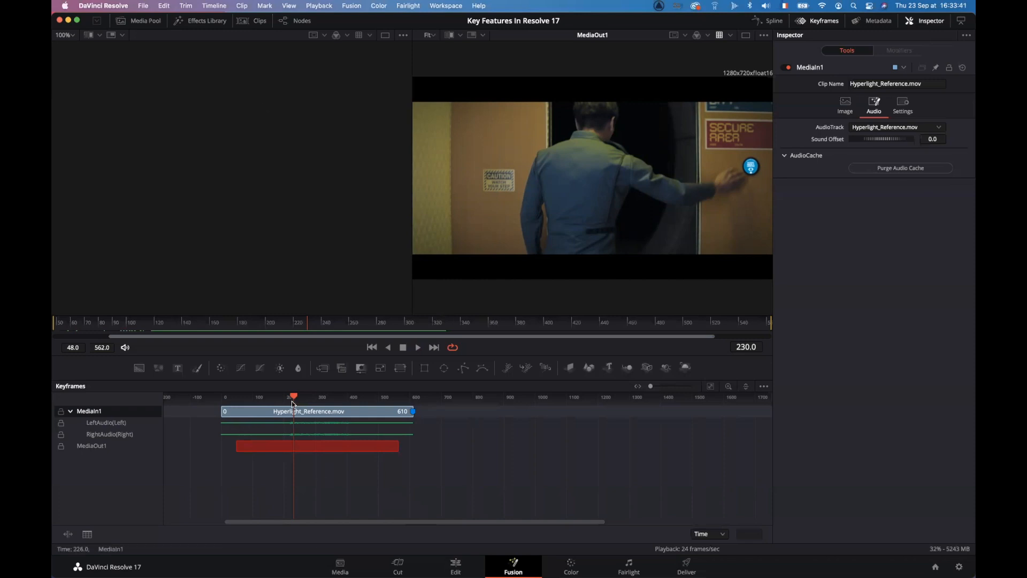
# Step: Restore the node graph, hide the Keyframes editor and show the Media Pool
pyautogui.click(296, 23)
pyautogui.click(829, 23)
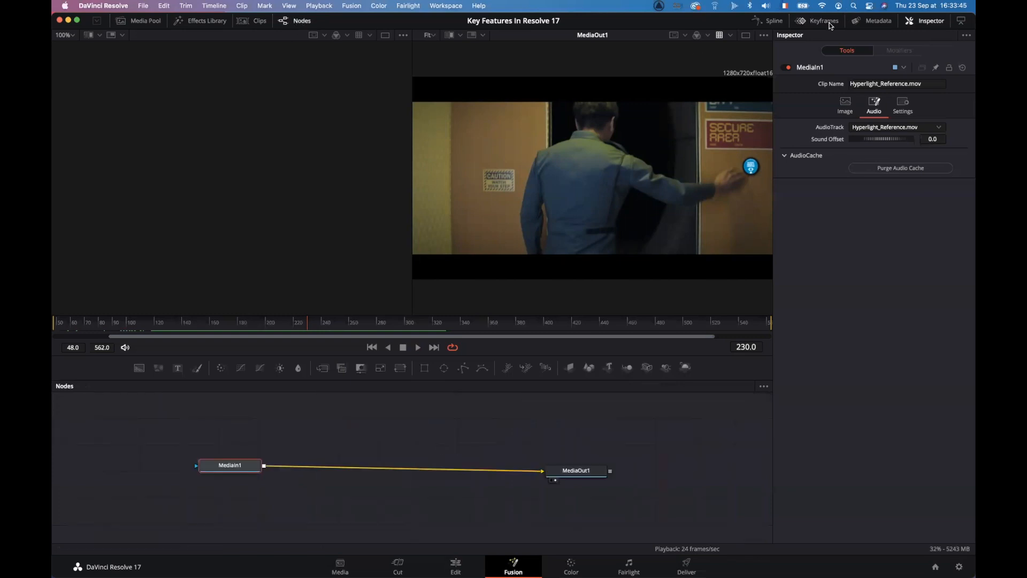
pyautogui.click(149, 23)
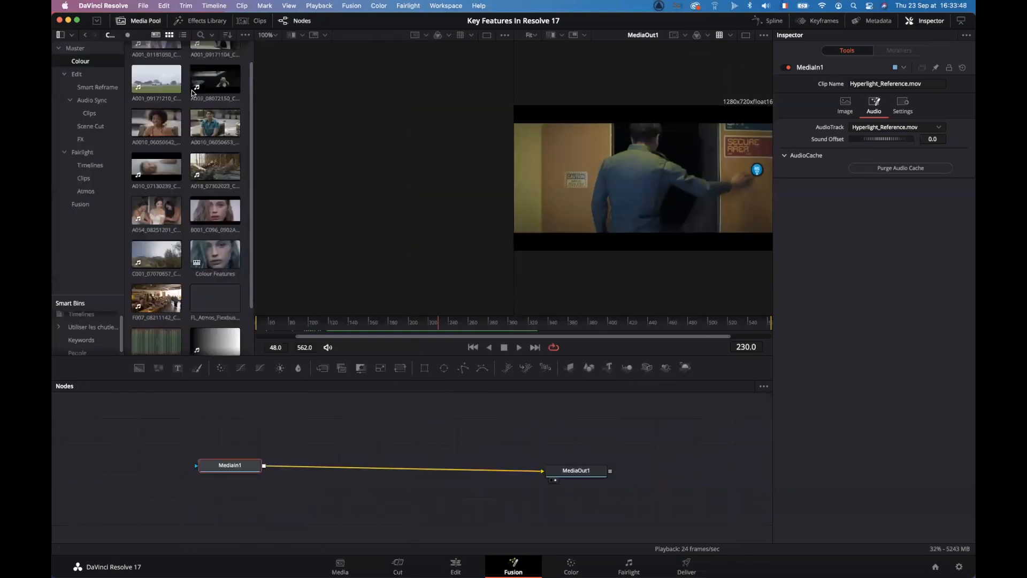
# Step: Insert SteamElement.mov from the Fusion bin onto the connection after MediaIn1 so it is merged over the clip
pyautogui.click(85, 204)
pyautogui.moveTo(149, 107); pyautogui.dragTo(270, 466)
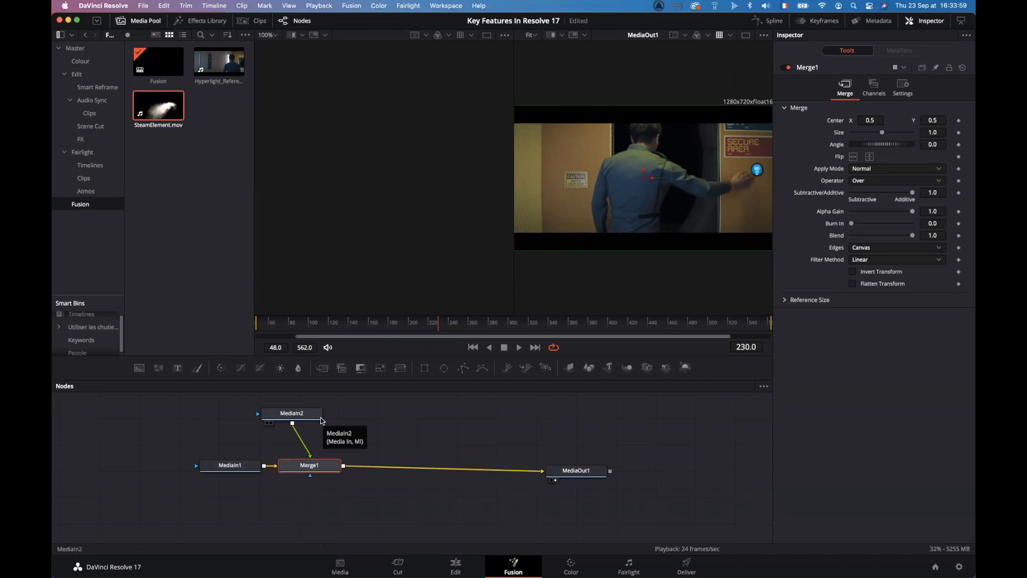
# Step: Rename the MediaIn1 node as personnage and the MediaIn2 node as fumée
pyautogui.click(245, 469)
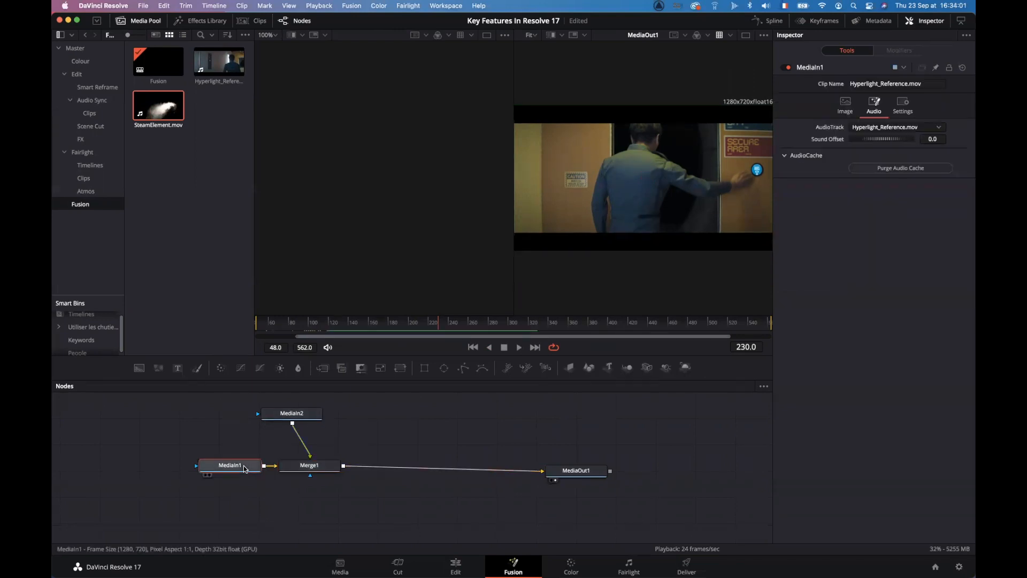
pyautogui.press('F2')
pyautogui.write('personnage')
pyautogui.press('Return')
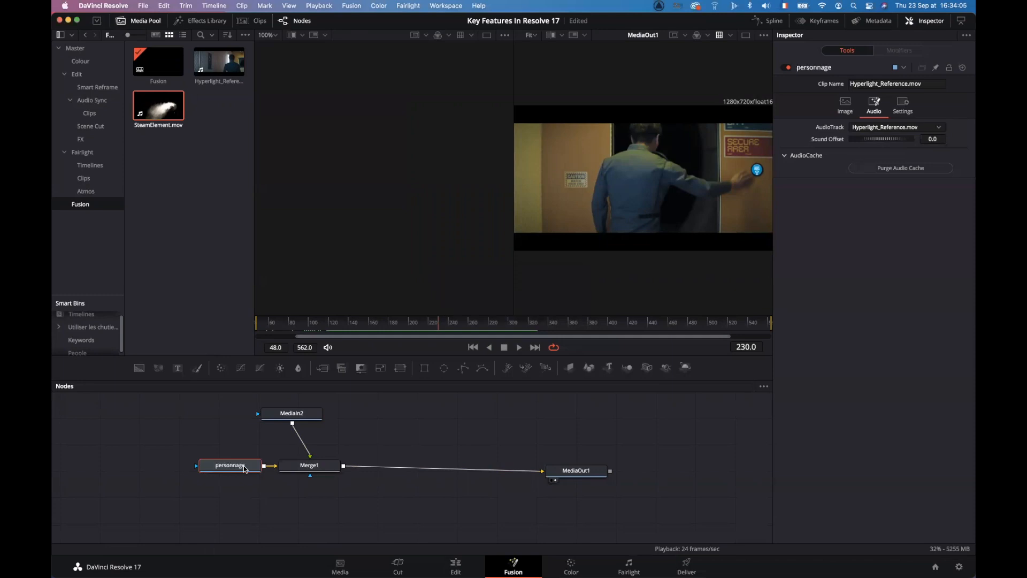
pyautogui.click(288, 414)
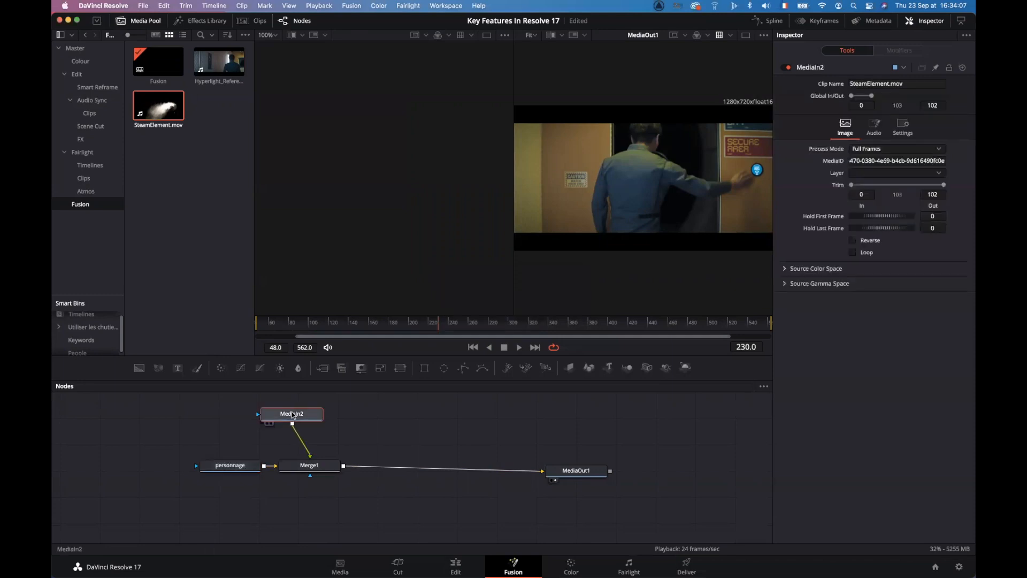
pyautogui.press('F2')
pyautogui.write('fumée')
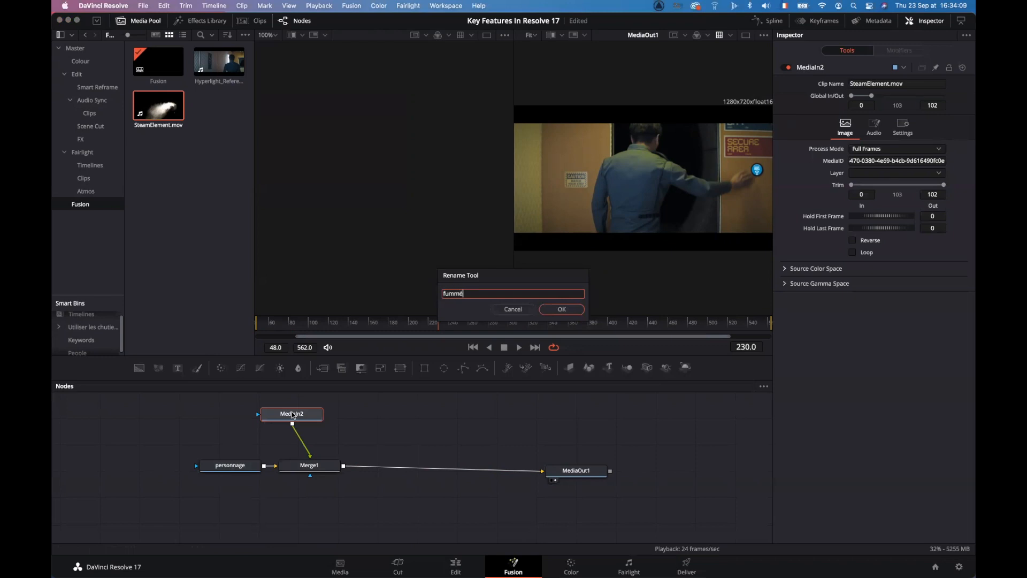
pyautogui.press('Return')
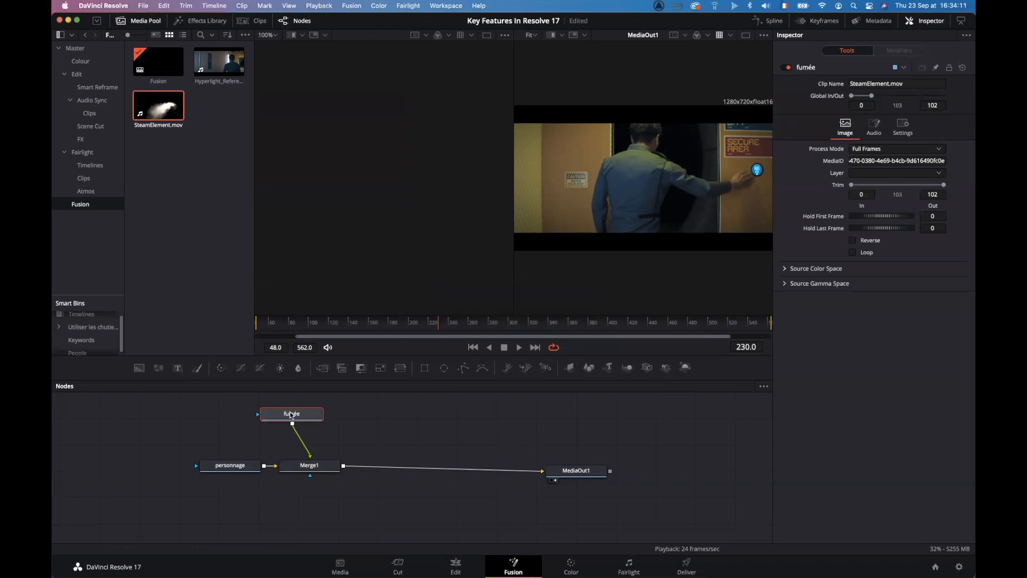
# Step: Set Merge1's apply mode to Lighten and scrub back to the door-opening moment at frame 227
pyautogui.click(314, 465)
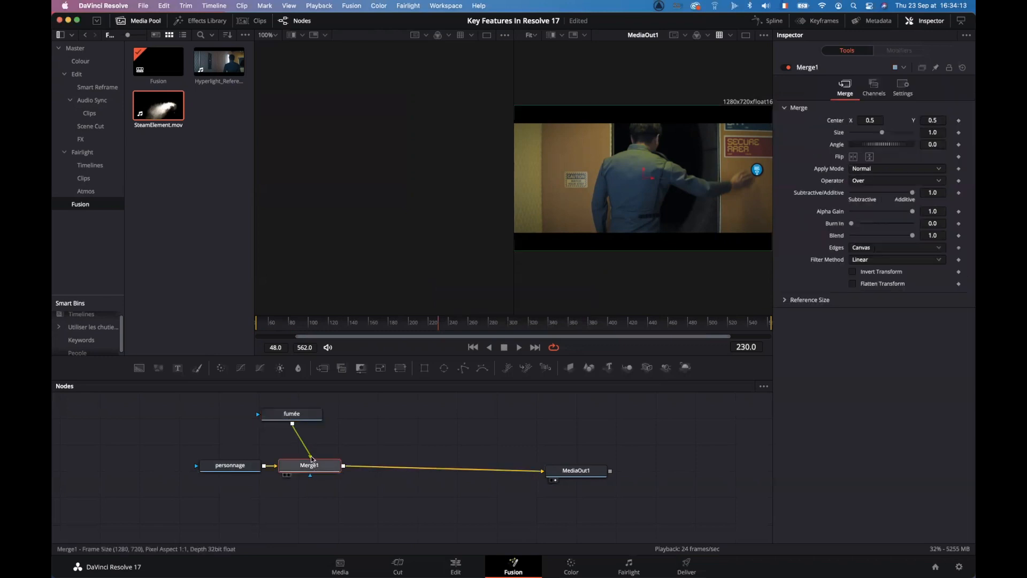
pyautogui.click(867, 169)
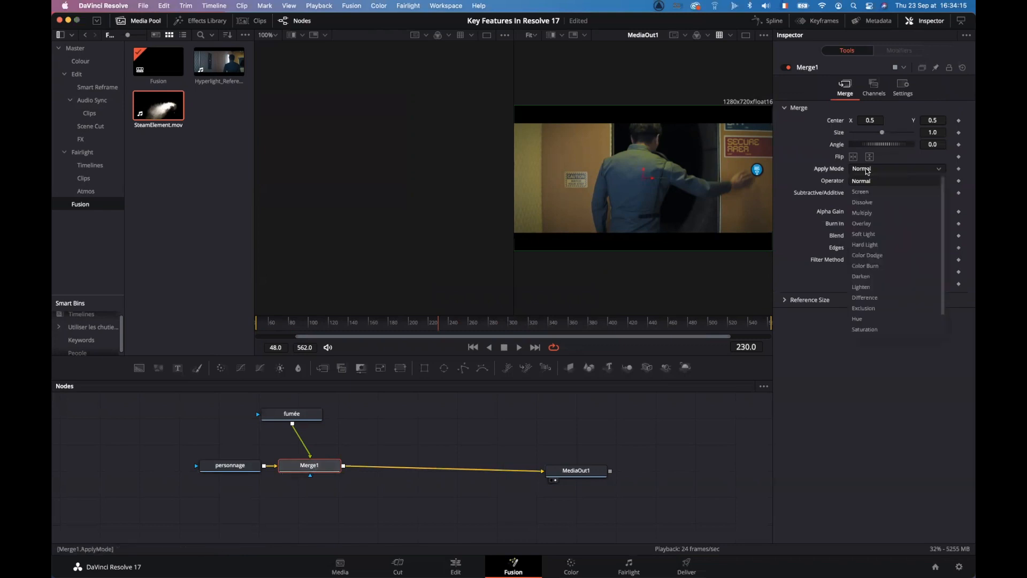
pyautogui.scroll(-2, 883, 237)
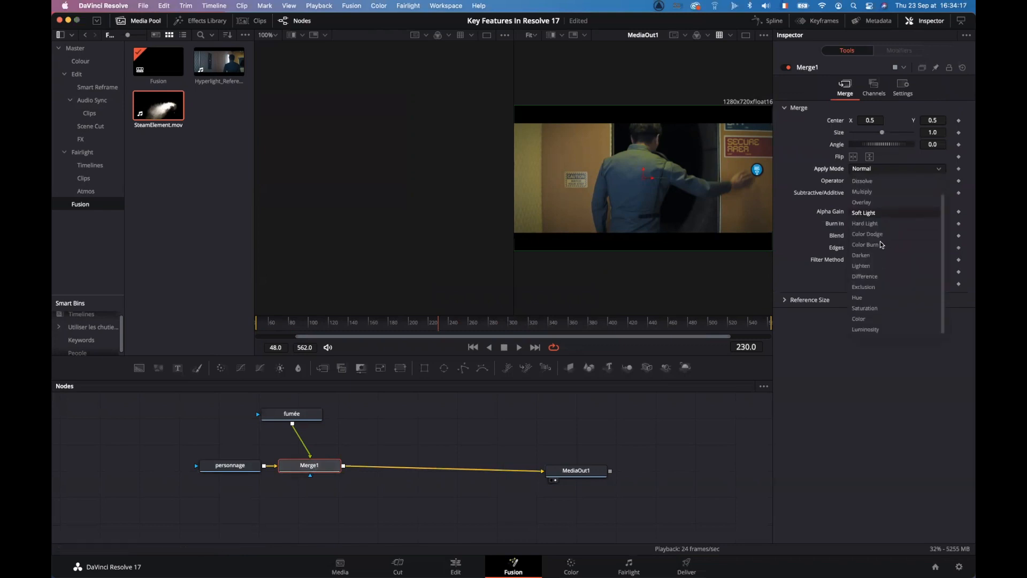
pyautogui.click(861, 265)
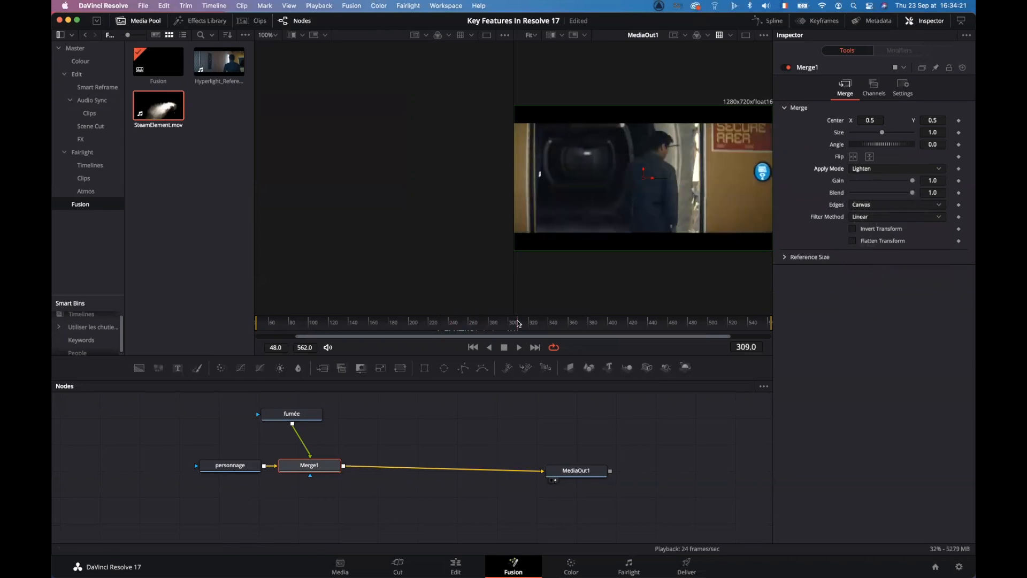
pyautogui.moveTo(522, 319); pyautogui.dragTo(438, 316)
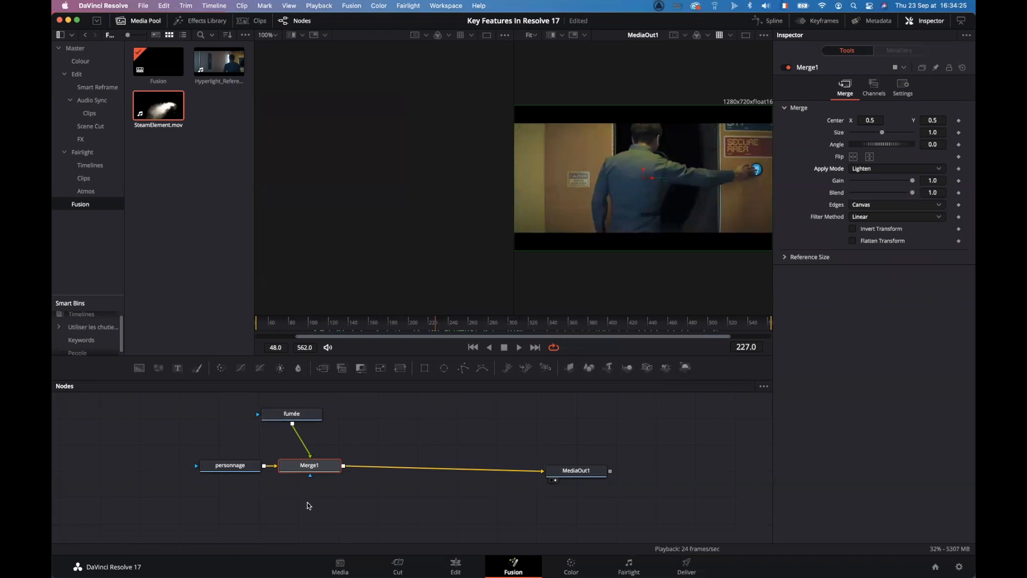
# Step: In the Keyframes editor, shift the fumée clip to start at frame 235 and play the composite through the door opening
pyautogui.click(816, 20)
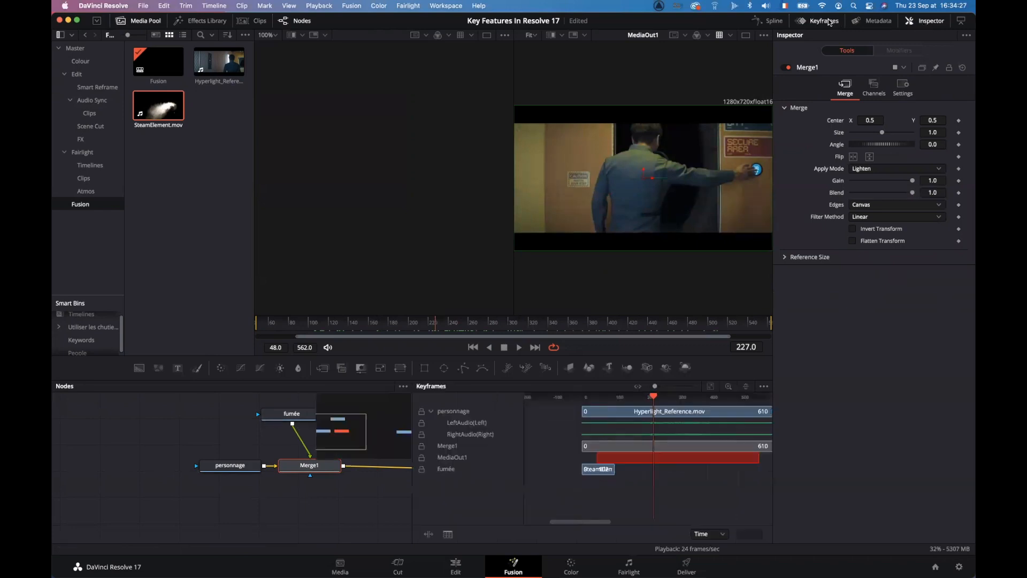
pyautogui.click(656, 398)
pyautogui.click(613, 470)
pyautogui.moveTo(613, 471); pyautogui.dragTo(667, 471)
pyautogui.moveTo(656, 397); pyautogui.dragTo(626, 397)
pyautogui.press('space')
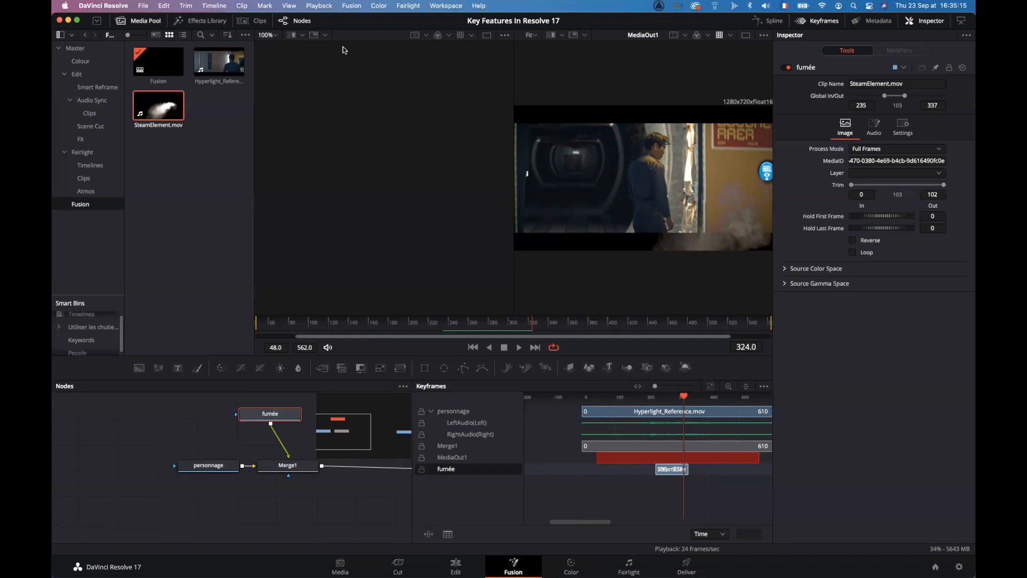
# Step: Show the timeline's clip thumbnails and open the Planet Background composition, followed by the HYPERLIGHT title composition
pyautogui.click(261, 21)
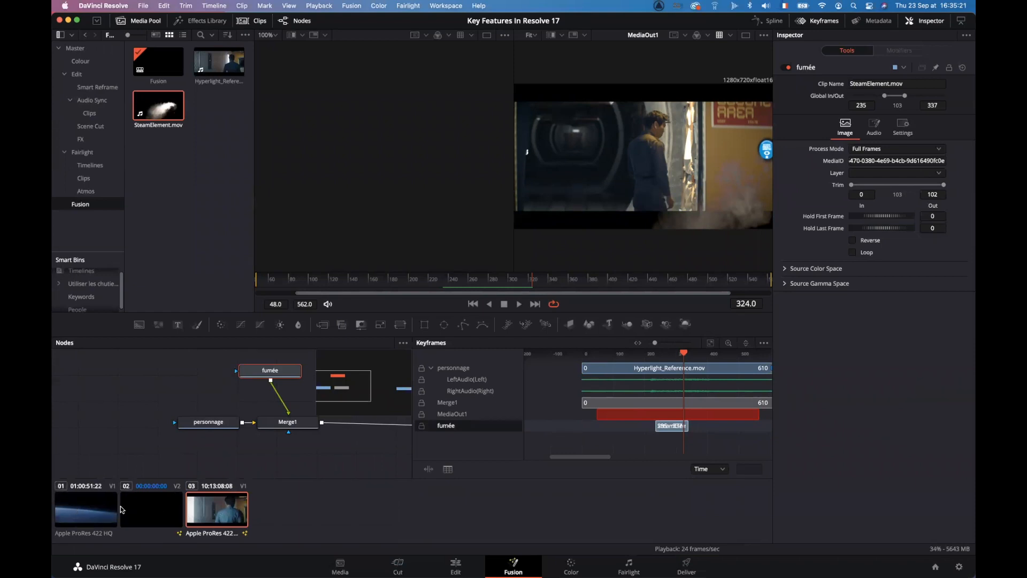
pyautogui.click(98, 510)
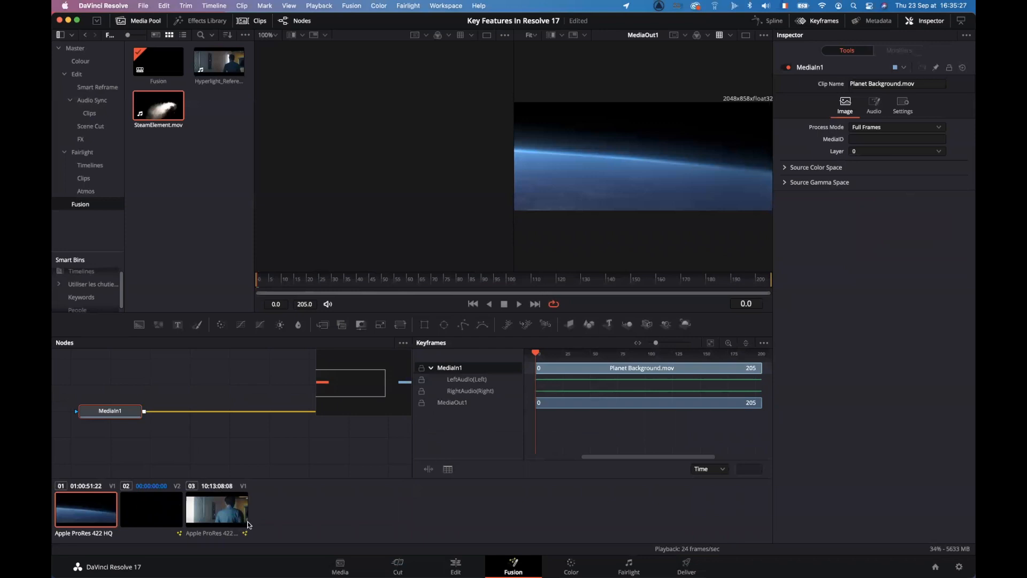
pyautogui.click(158, 515)
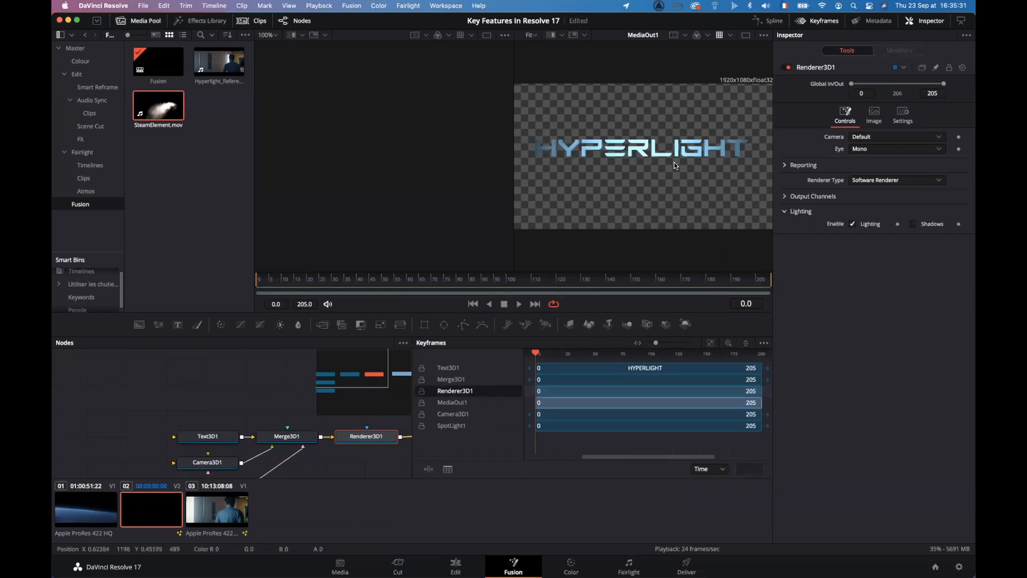
# Step: Check the title over the planet background on the Edit page at 01:00:03:09 and return to Fusion
pyautogui.click(455, 566)
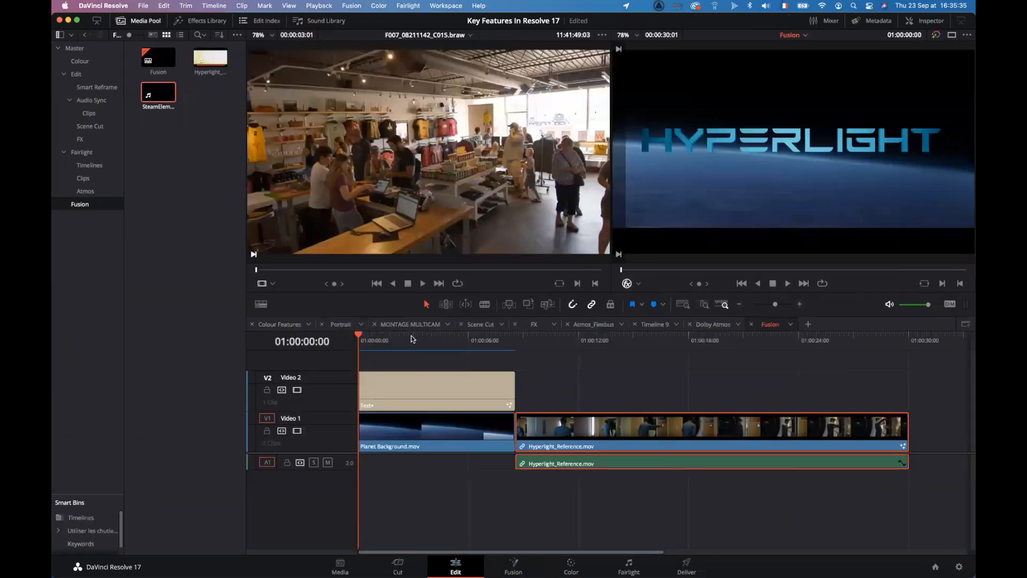
pyautogui.moveTo(410, 339); pyautogui.dragTo(420, 343)
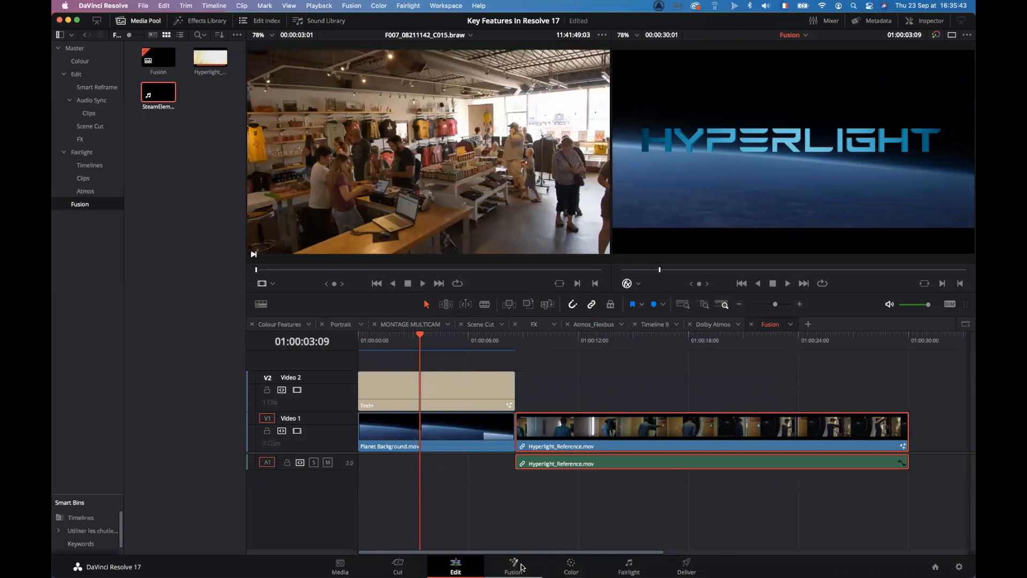
pyautogui.click(515, 566)
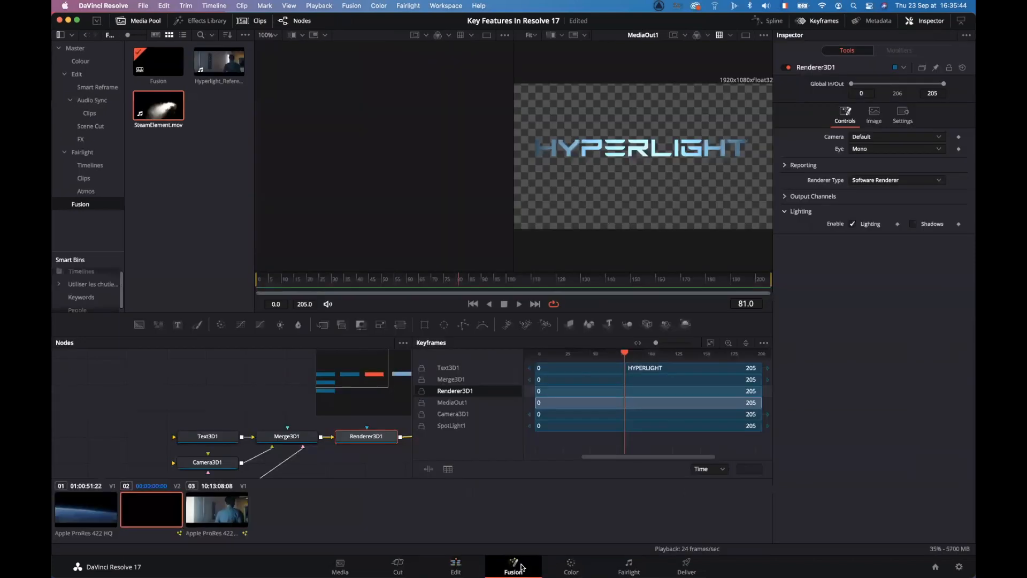
# Step: Hide the clip thumbnails, the Keyframes editor and the Media Pool
pyautogui.click(256, 20)
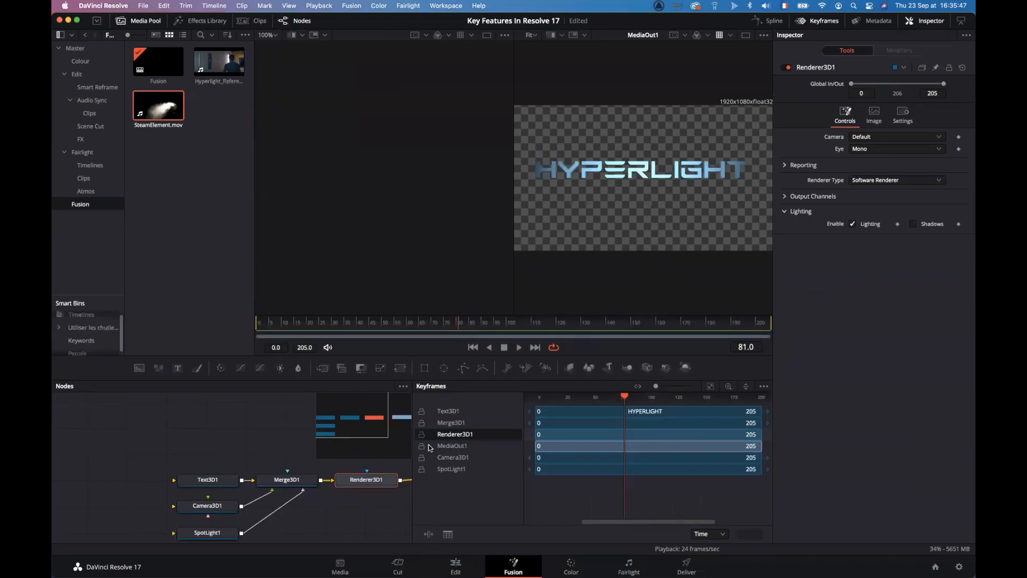
pyautogui.click(813, 21)
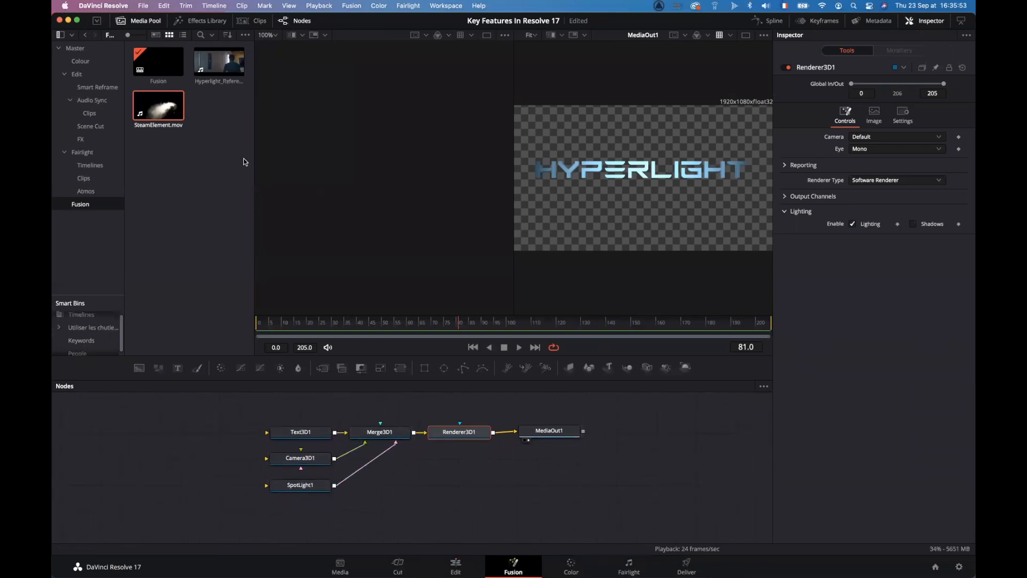
pyautogui.click(156, 21)
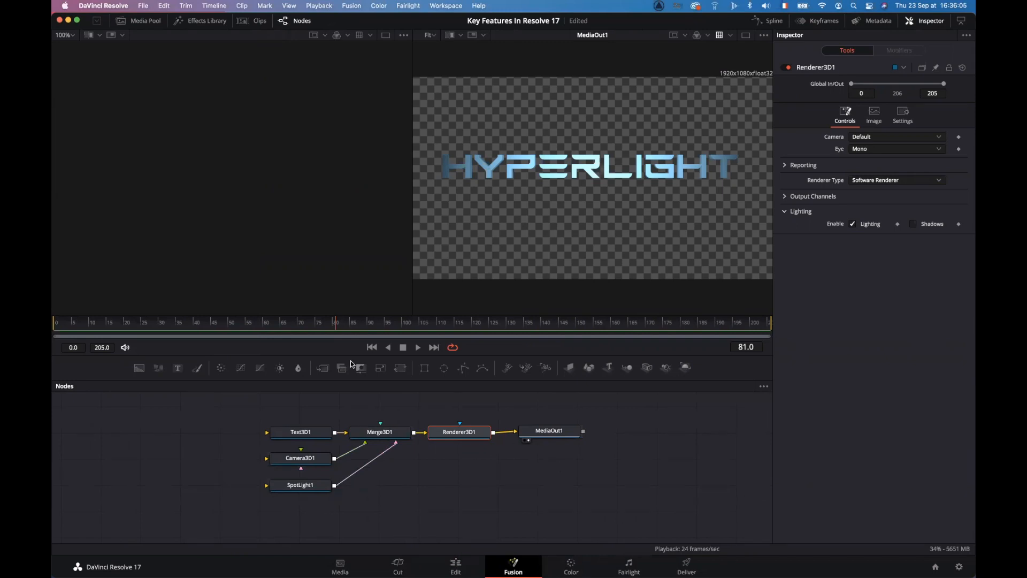
# Step: Move the playhead to frame 79, review the title composite on the Edit page and return to Fusion
pyautogui.click(102, 321)
pyautogui.click(329, 321)
pyautogui.click(458, 564)
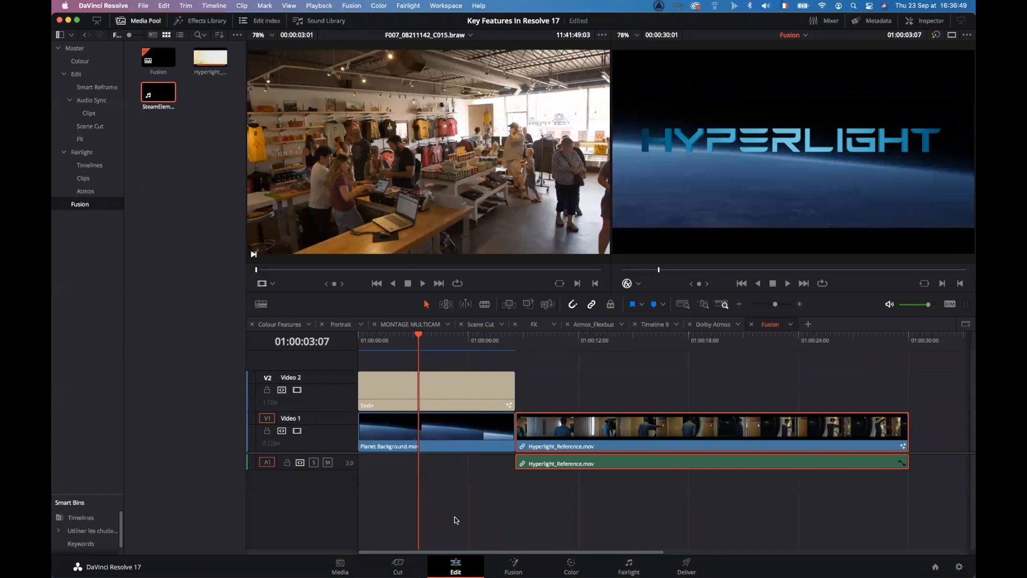
pyautogui.click(513, 564)
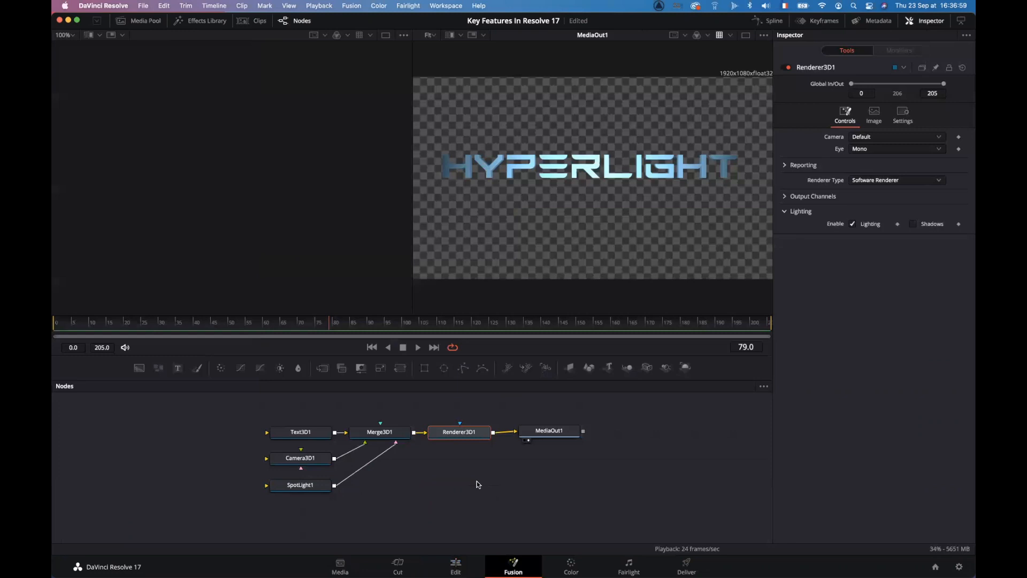
# Step: Shift SpotLight1's X translation to about -0.435 and modify that parameter with Anim Curves
pyautogui.click(307, 485)
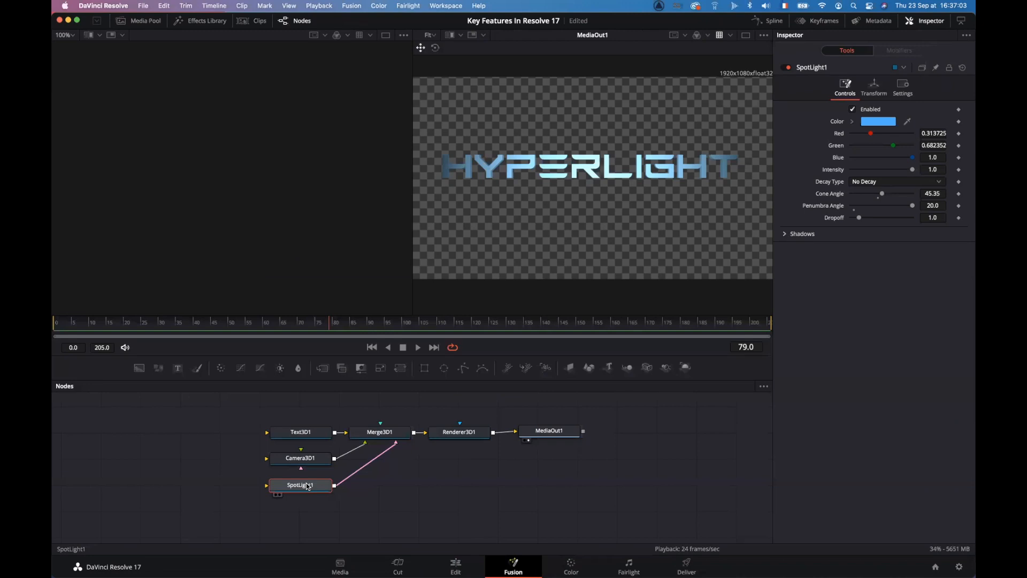
pyautogui.click(876, 85)
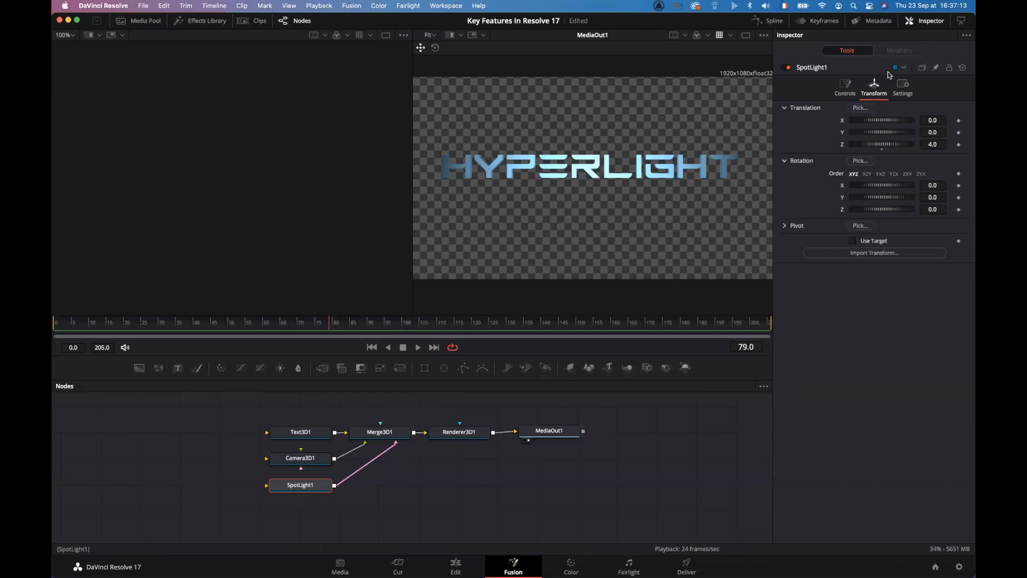
pyautogui.moveTo(888, 122)
pyautogui.mouseDown()
pyautogui.moveTo(909, 121)
pyautogui.moveTo(869, 119)
pyautogui.moveTo(877, 118)
pyautogui.mouseUp()
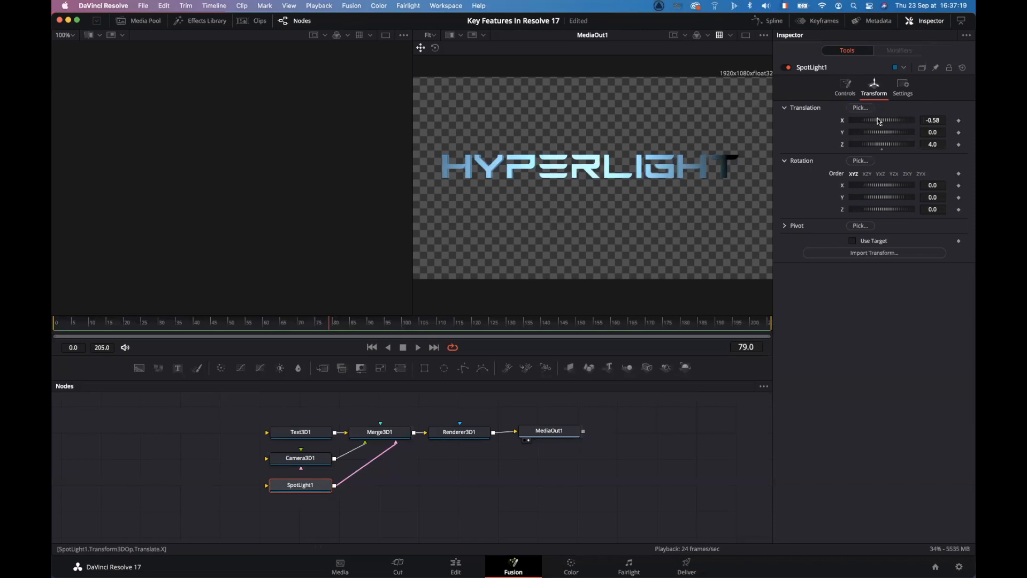
pyautogui.moveTo(879, 121); pyautogui.dragTo(881, 122)
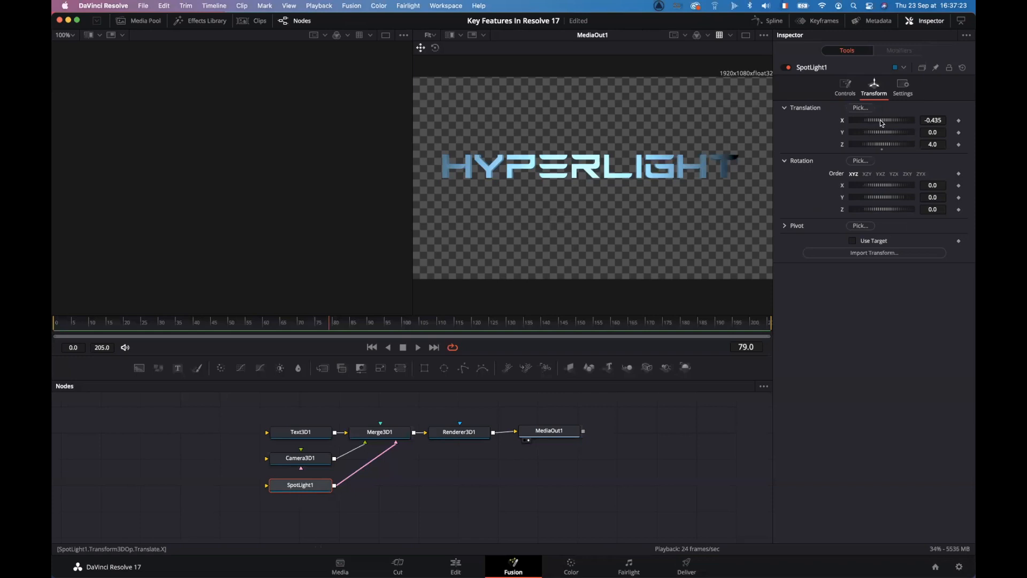
pyautogui.rightClick(881, 122)
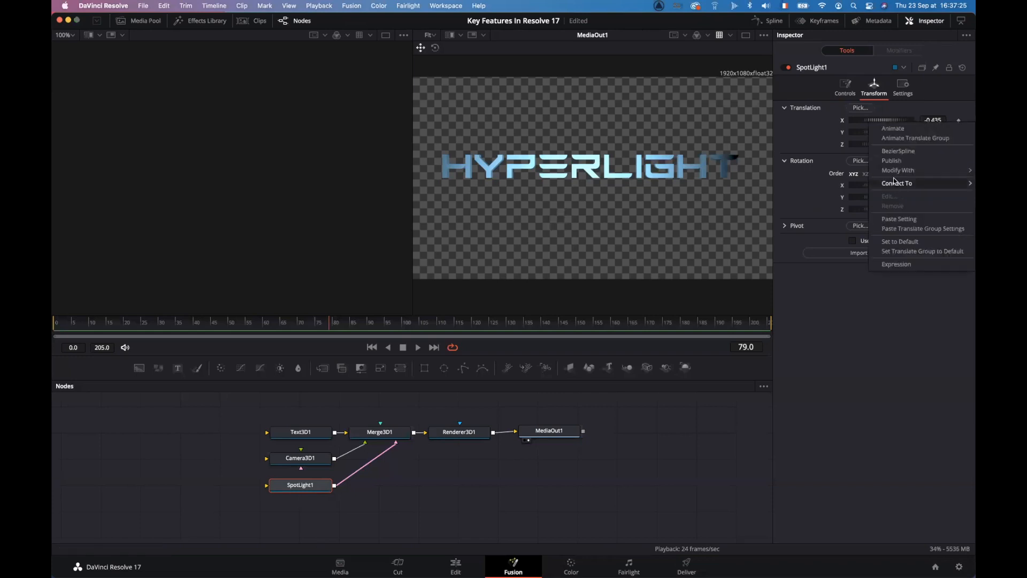
pyautogui.moveTo(891, 172)
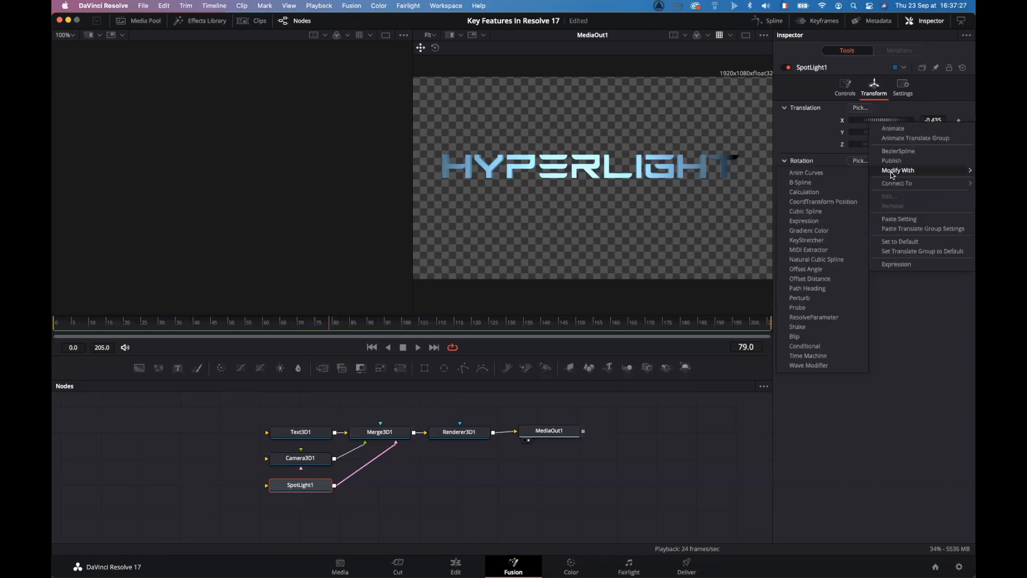
pyautogui.click(811, 173)
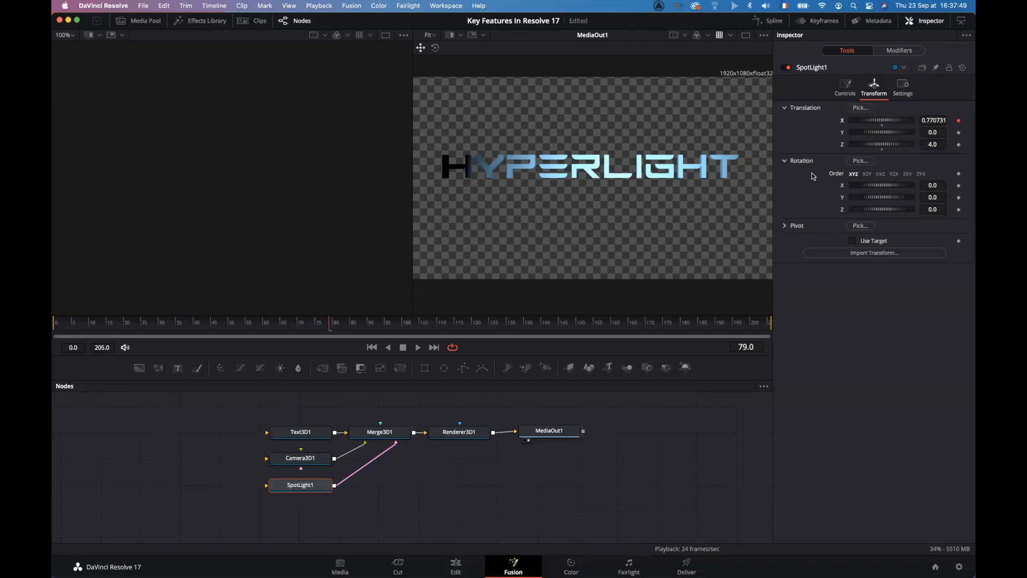
# Step: Set the Anim Curves source to Duration, scrub to frame 175 and raise the scale to about 3.971
pyautogui.click(899, 51)
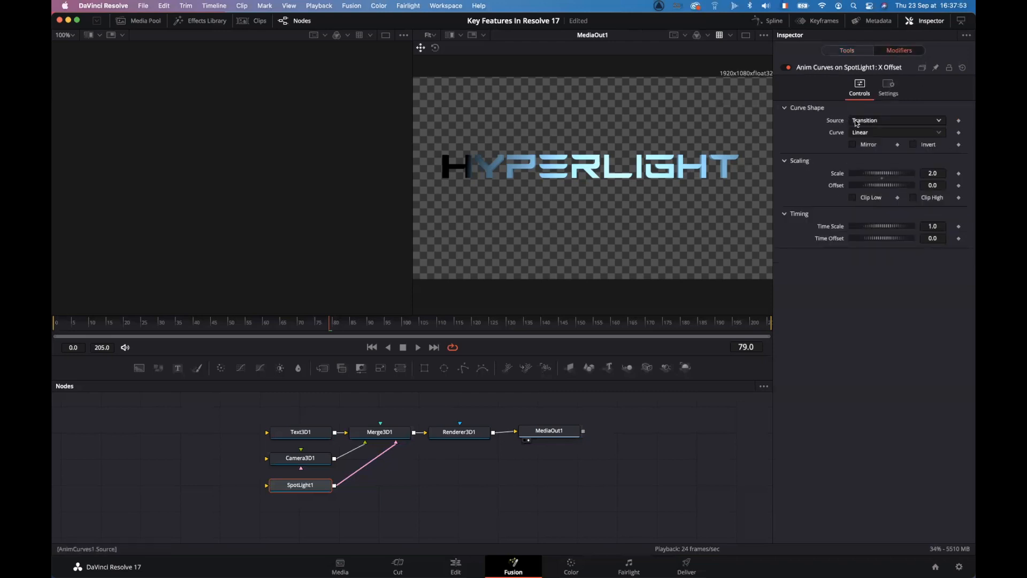
pyautogui.click(877, 123)
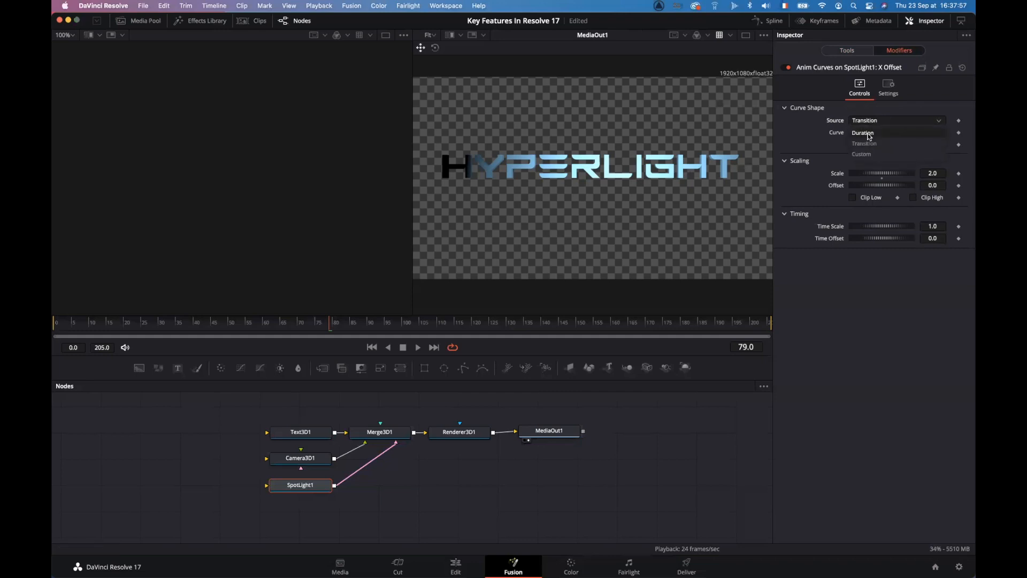
pyautogui.click(868, 134)
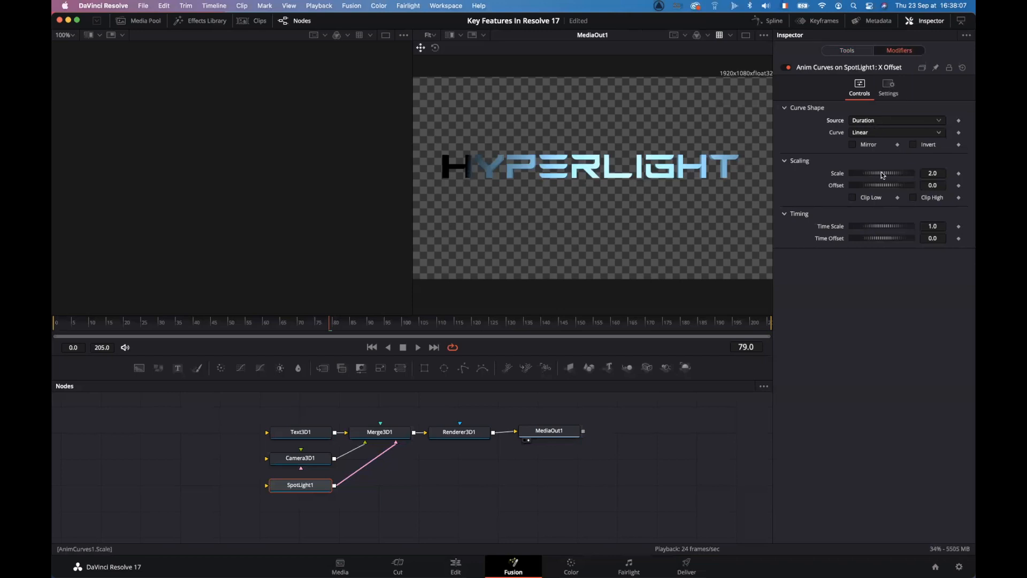
pyautogui.moveTo(77, 323); pyautogui.dragTo(661, 327)
pyautogui.moveTo(882, 173); pyautogui.dragTo(914, 179)
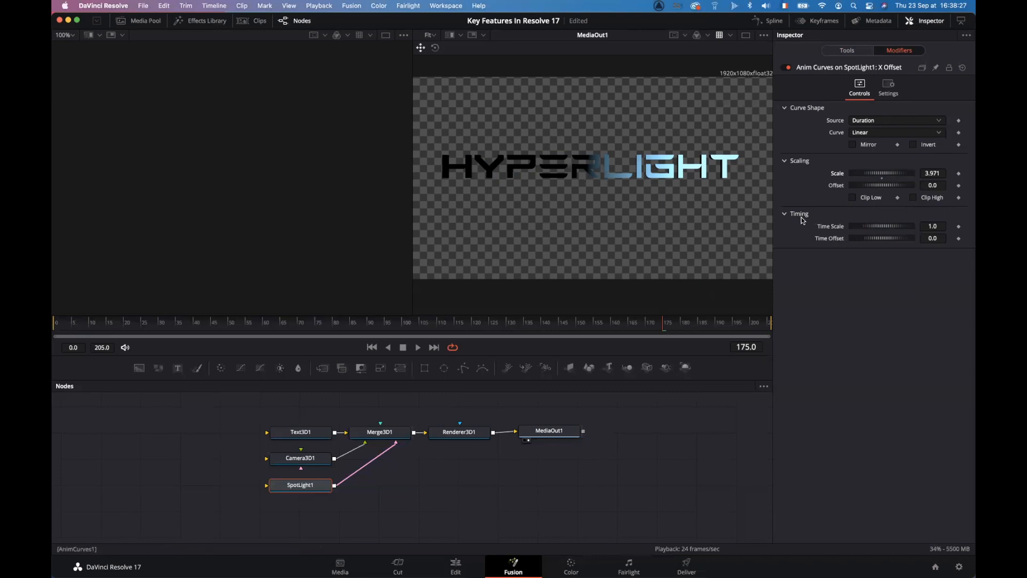
# Step: Set the Anim Curves time scale to about 1.848, scrub back to frame 0 and preview the title on the Edit page
pyautogui.moveTo(884, 227); pyautogui.dragTo(940, 229)
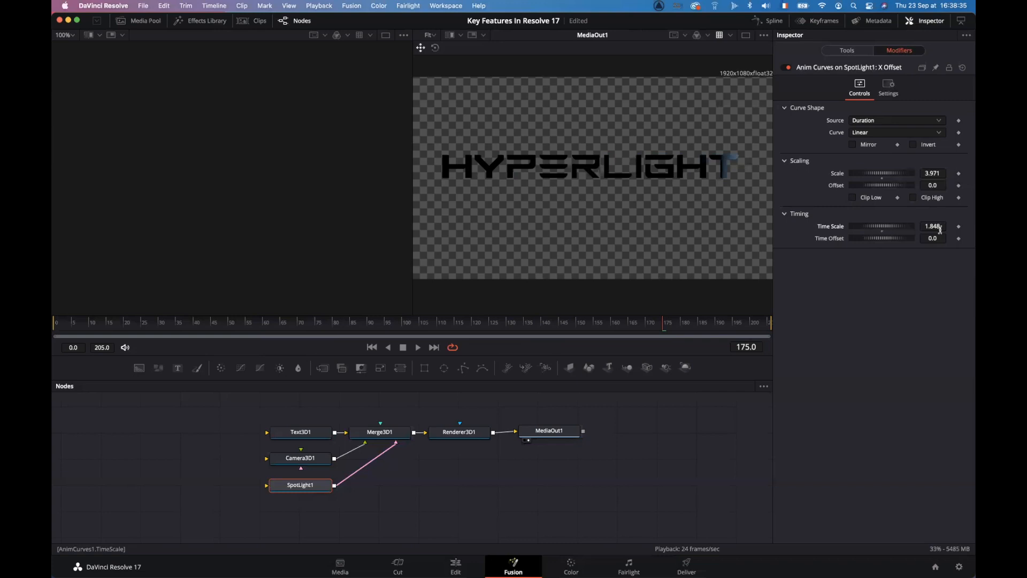
pyautogui.moveTo(643, 324); pyautogui.dragTo(53, 391)
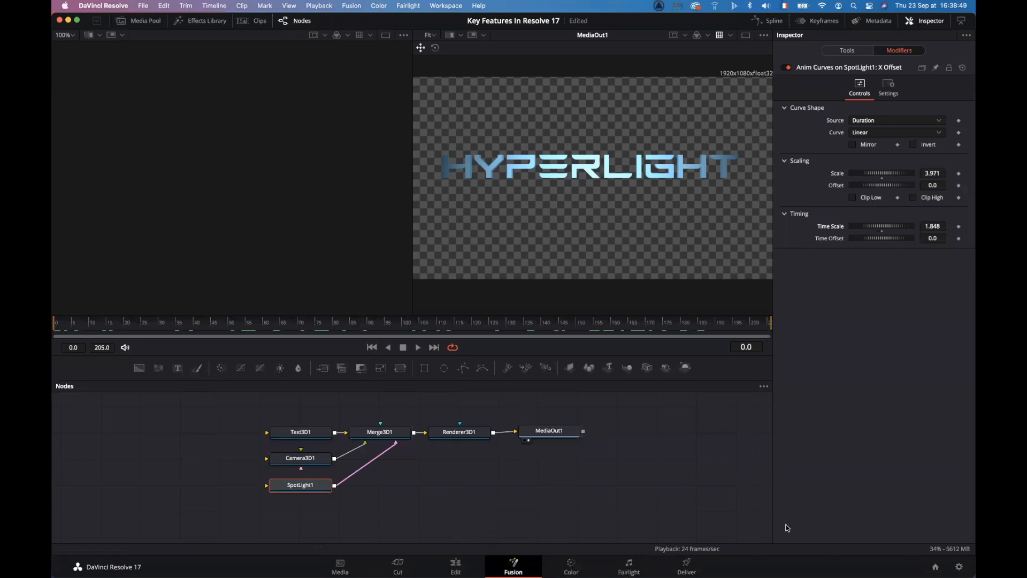
pyautogui.click(456, 565)
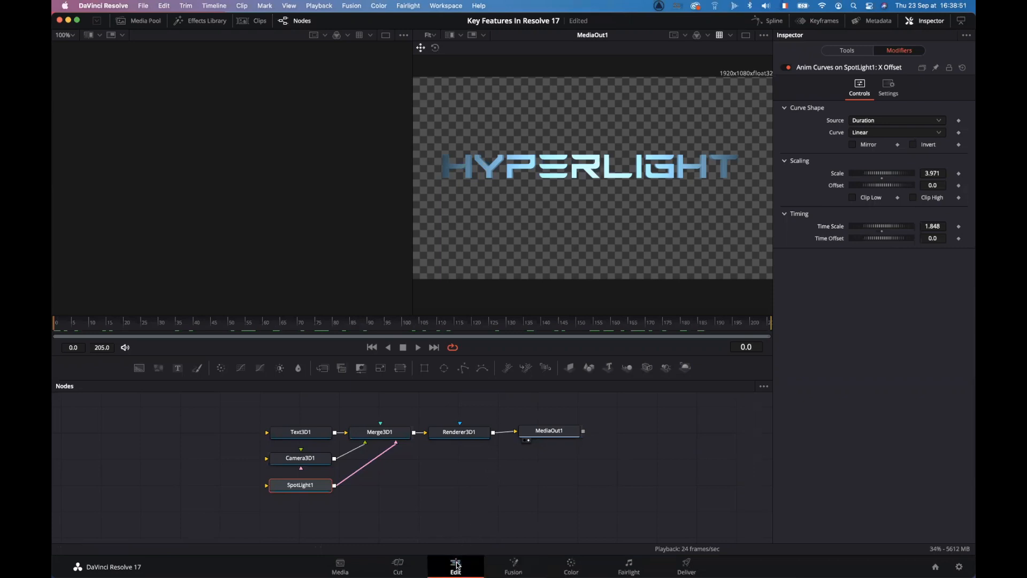
pyautogui.press('space')
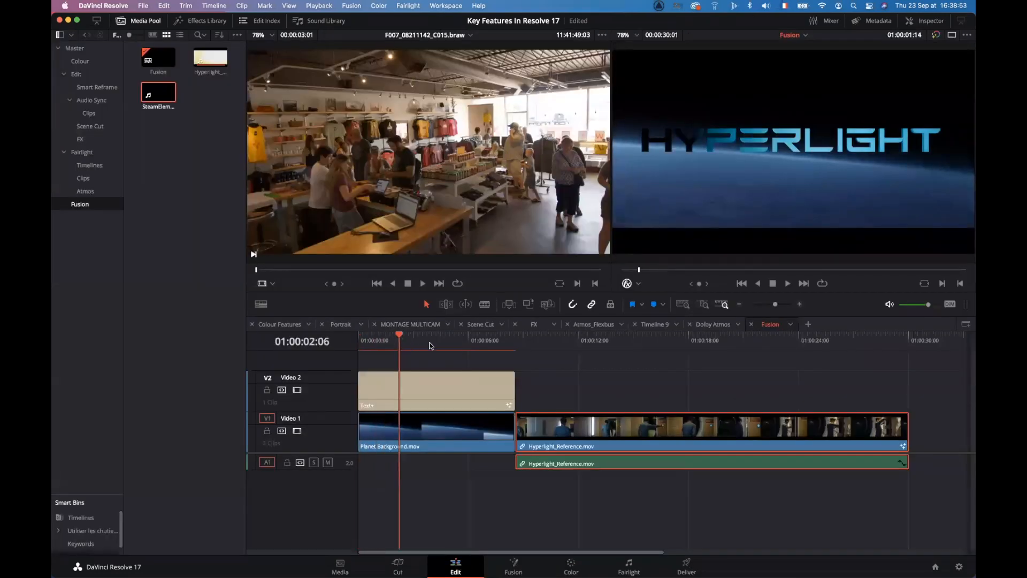
pyautogui.press('Home')
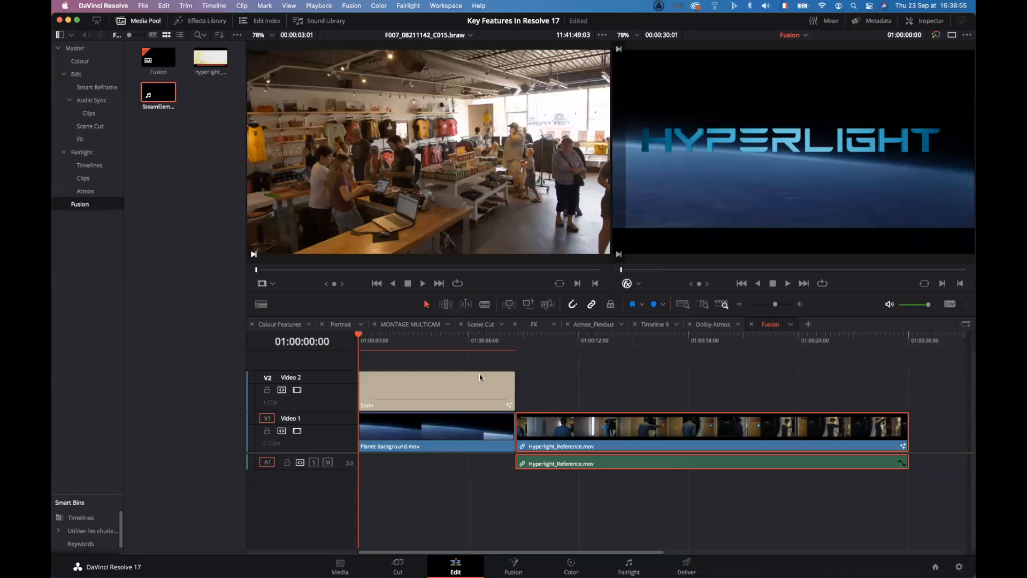
# Step: Trim the end of the title clip on Video 2 to about 01:00:04:10 and return the playhead to the timeline start
pyautogui.moveTo(513, 384); pyautogui.dragTo(440, 385)
pyautogui.click(369, 341)
pyautogui.moveTo(372, 342)
pyautogui.mouseDown()
pyautogui.moveTo(437, 344)
pyautogui.moveTo(357, 341)
pyautogui.mouseUp()
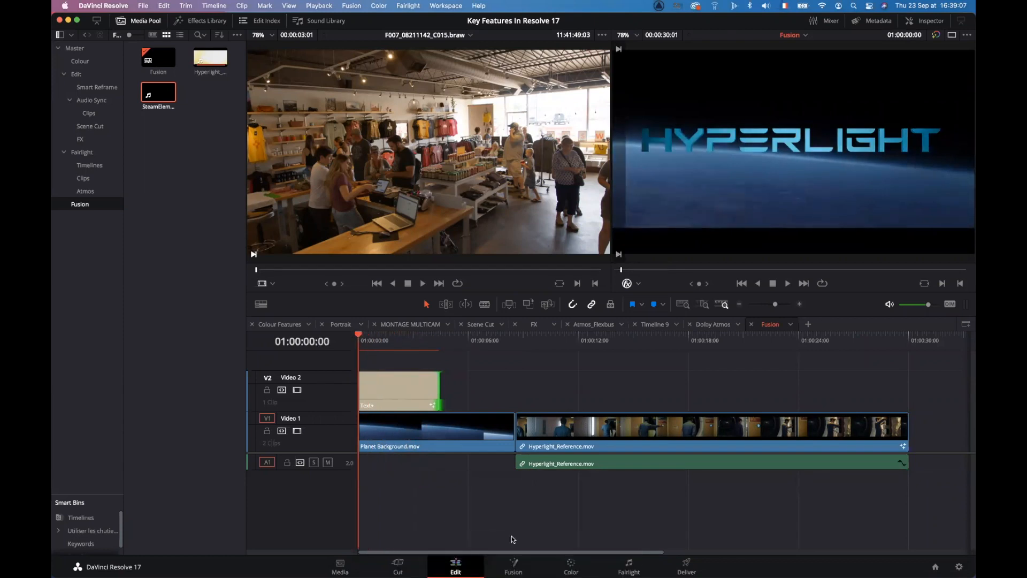
# Step: Return to Fusion and purge the cache for the shortened title composition
pyautogui.click(513, 566)
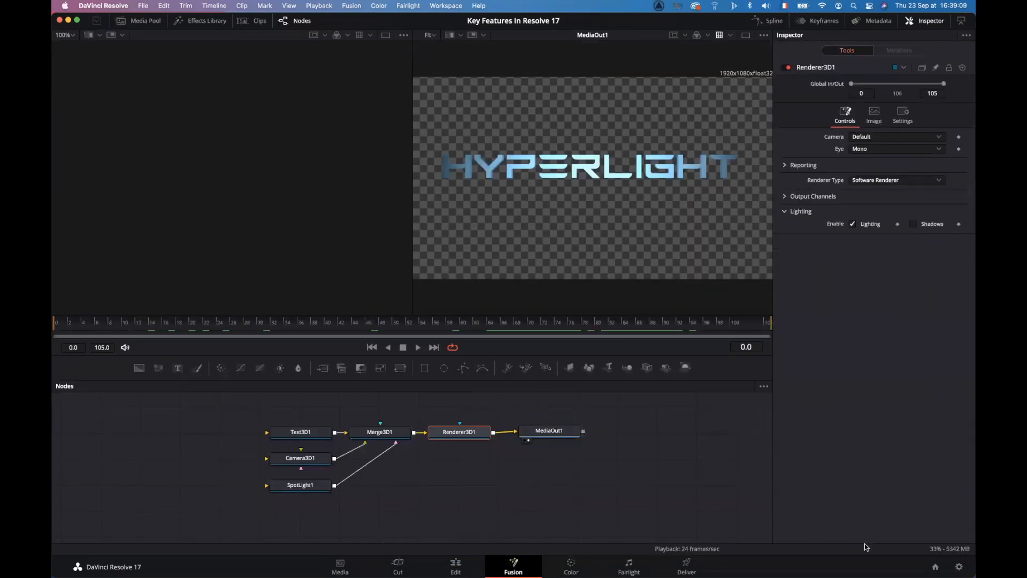
pyautogui.rightClick(939, 549)
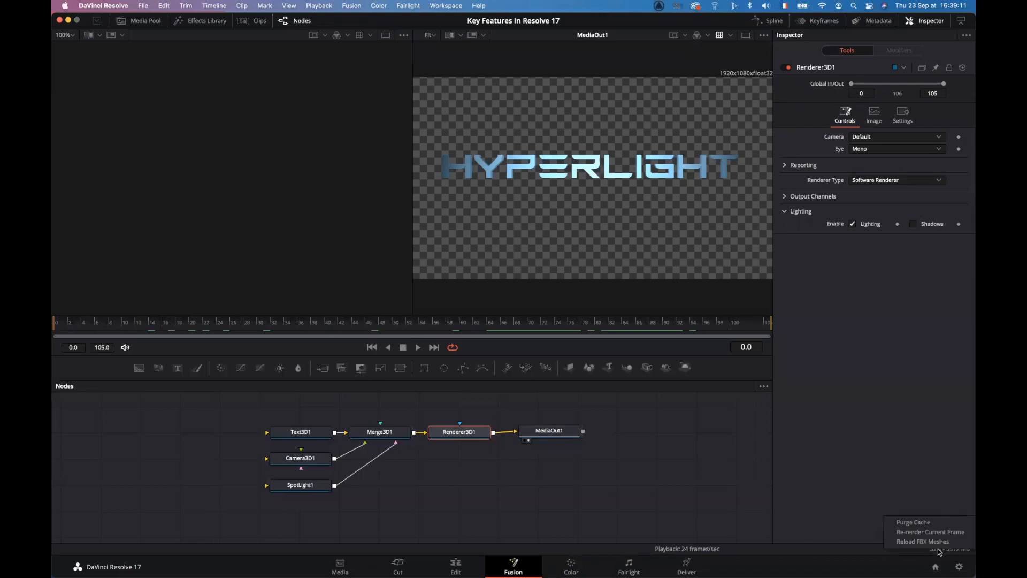
pyautogui.click(921, 523)
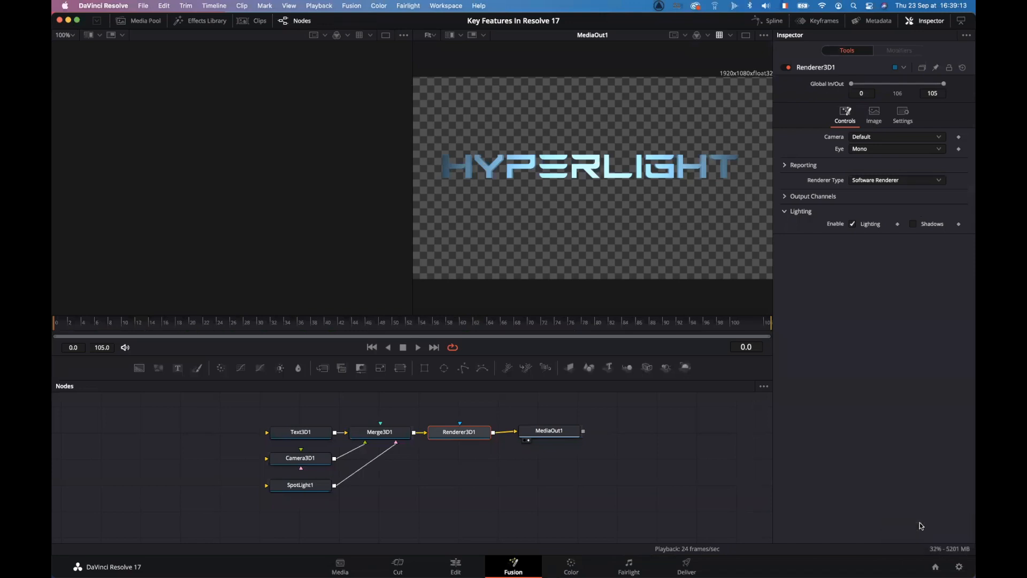
# Step: Review the shortened title's light animation on the Edit page, scrubbing to 01:00:04:10 and back to 01:00:03:11
pyautogui.click(466, 567)
pyautogui.moveTo(365, 342); pyautogui.dragTo(435, 349)
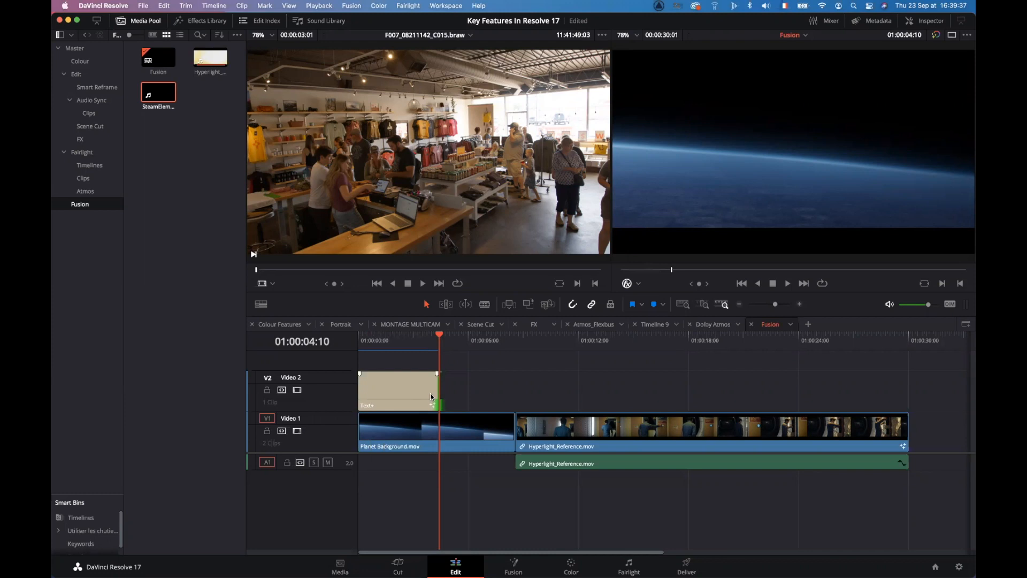
pyautogui.moveTo(444, 341); pyautogui.dragTo(422, 340)
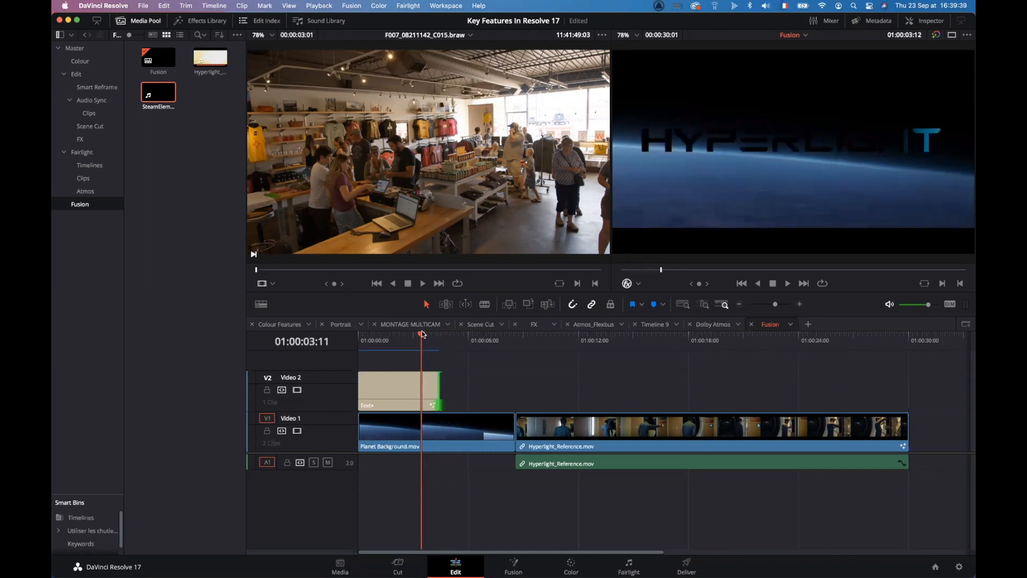
pyautogui.moveTo(455, 570)
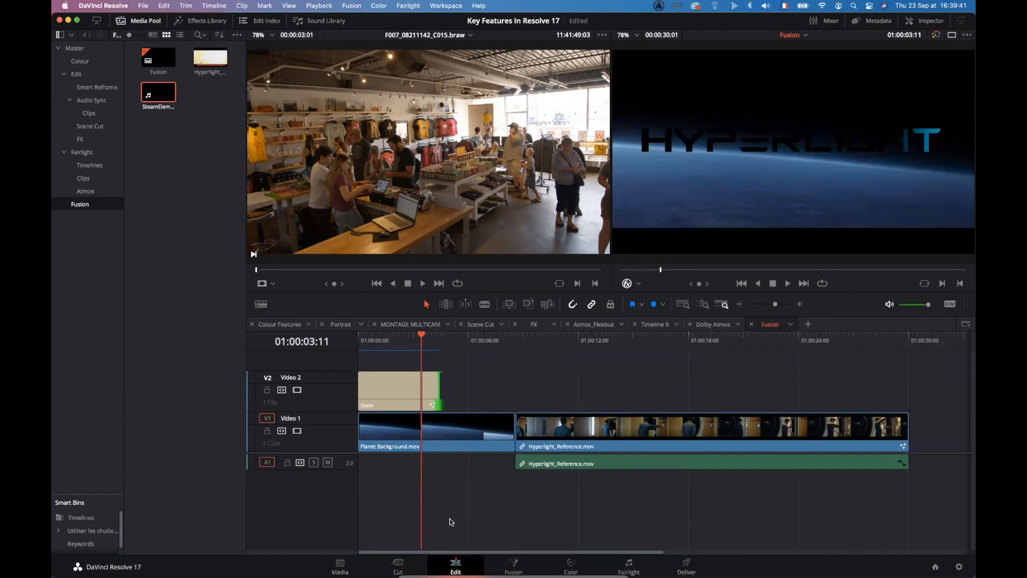